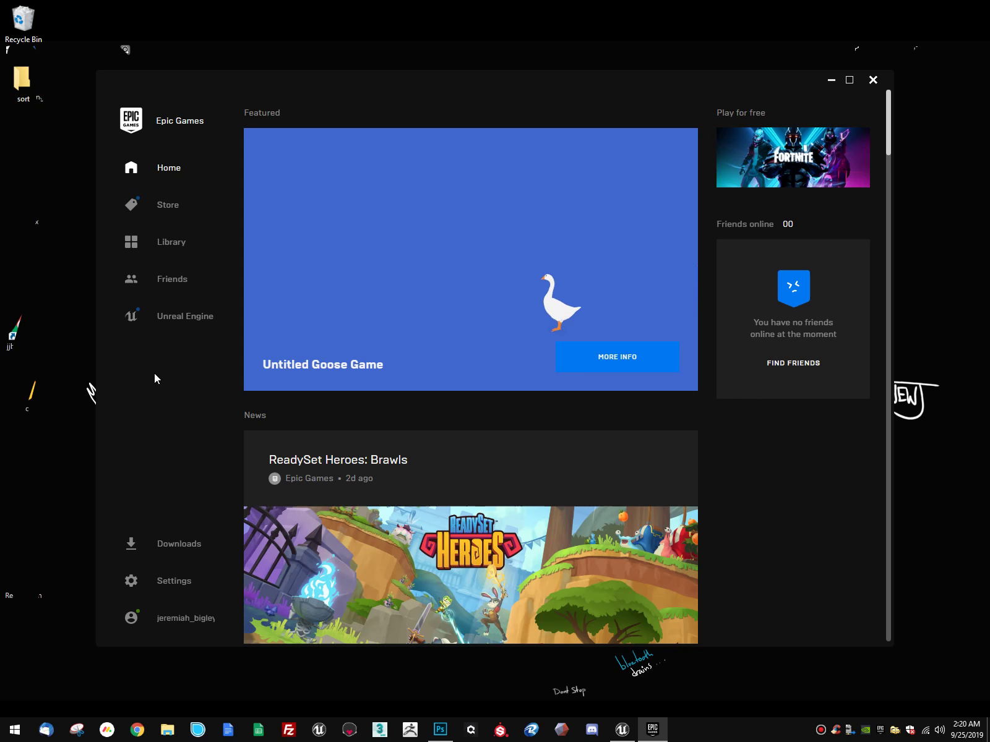
Step: Launch Unreal Engine 4.21.2 from the Unreal Engine library
left_click(200, 317)
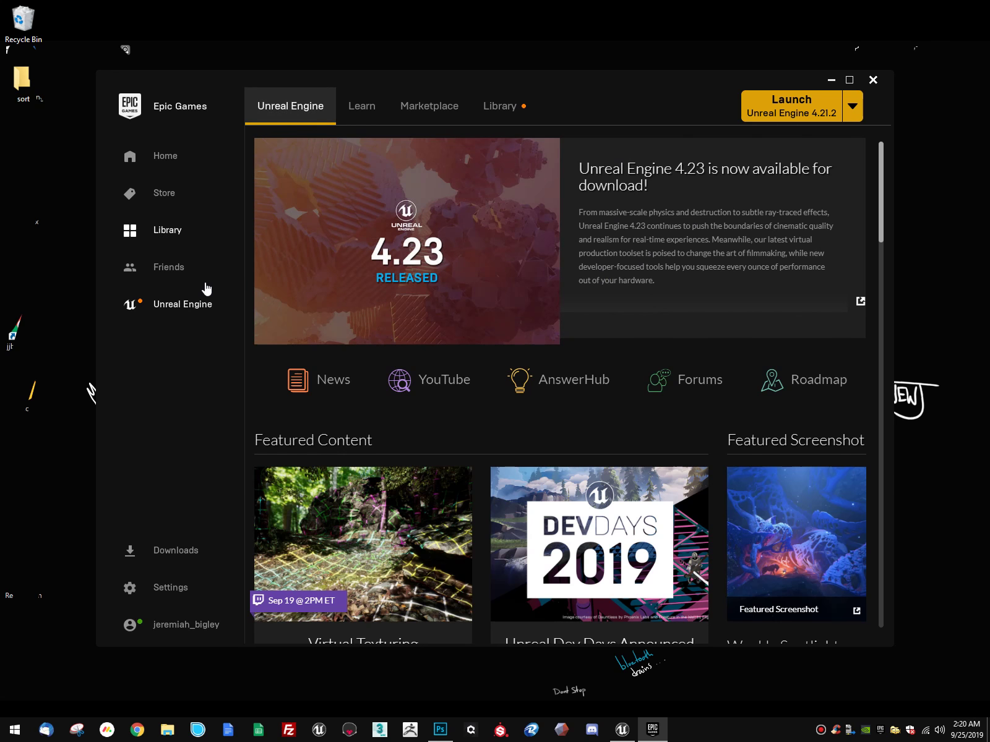
left_click(509, 111)
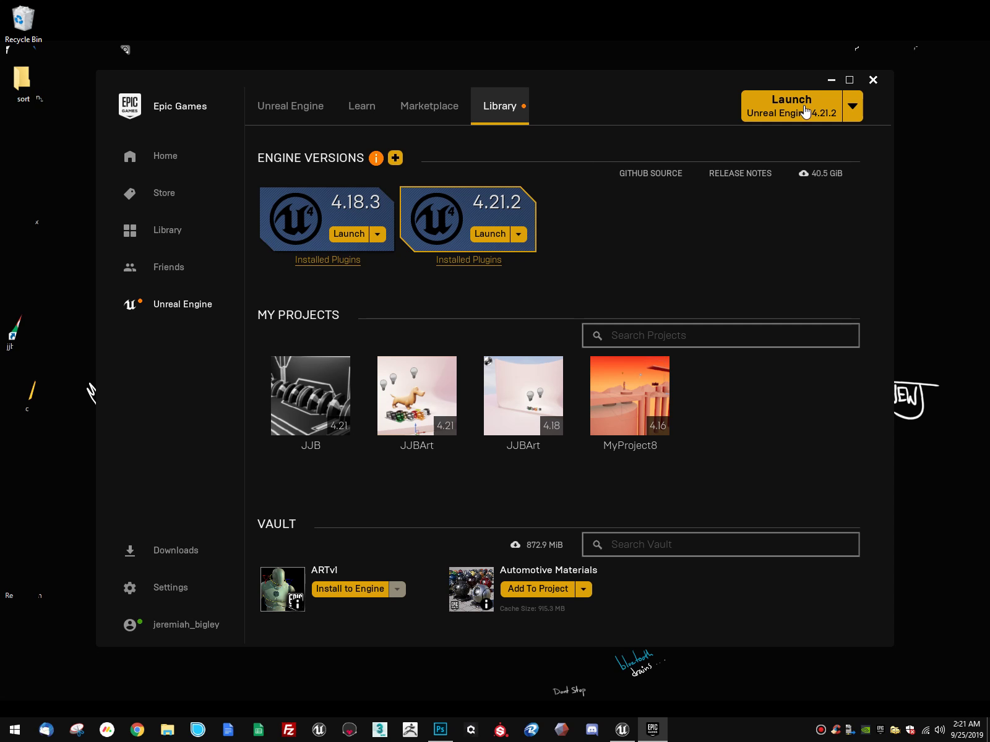
left_click(804, 112)
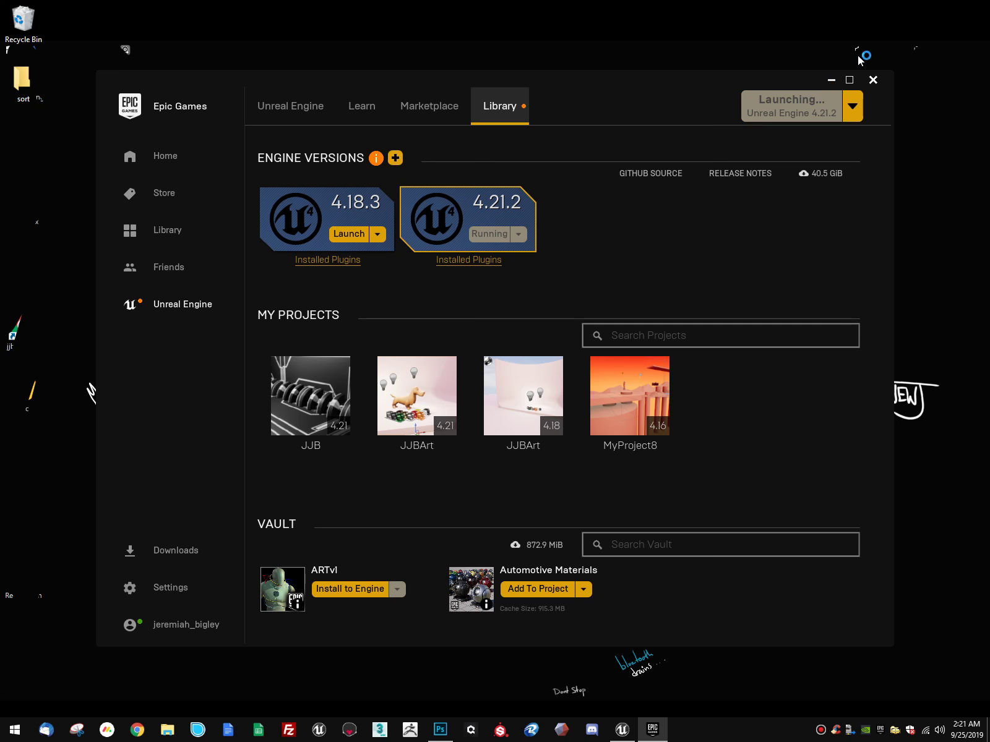
Step: Close the duplicate Unreal Project Browser window and return to the one for setting up a new project
key("alt+Tab")
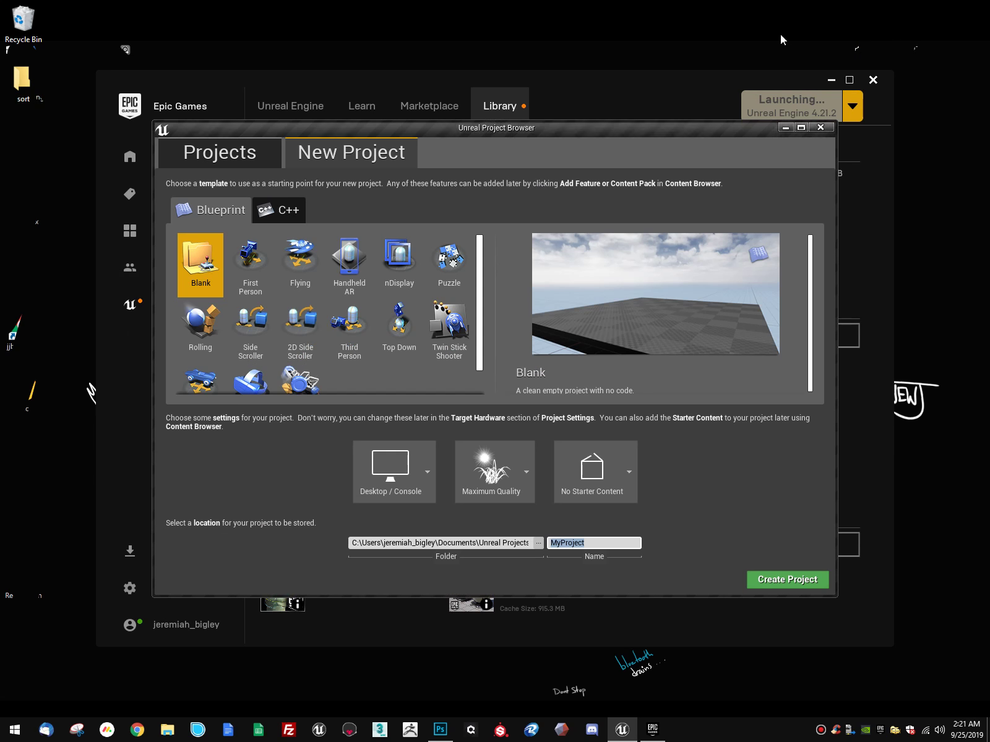
key("alt+Tab")
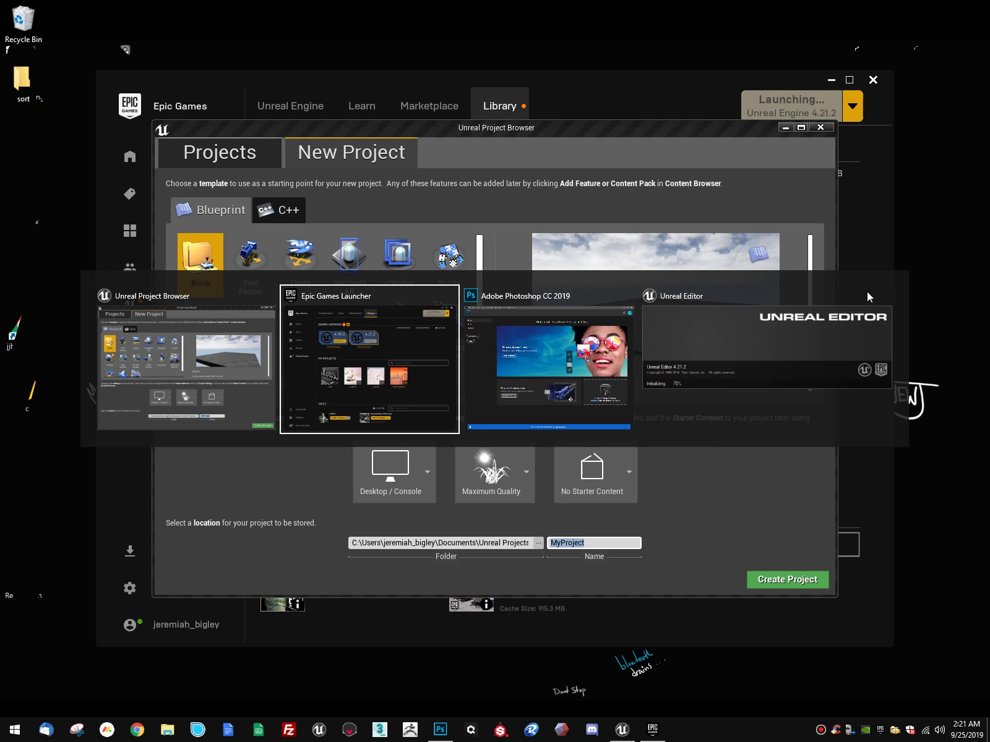
key("alt+Tab")
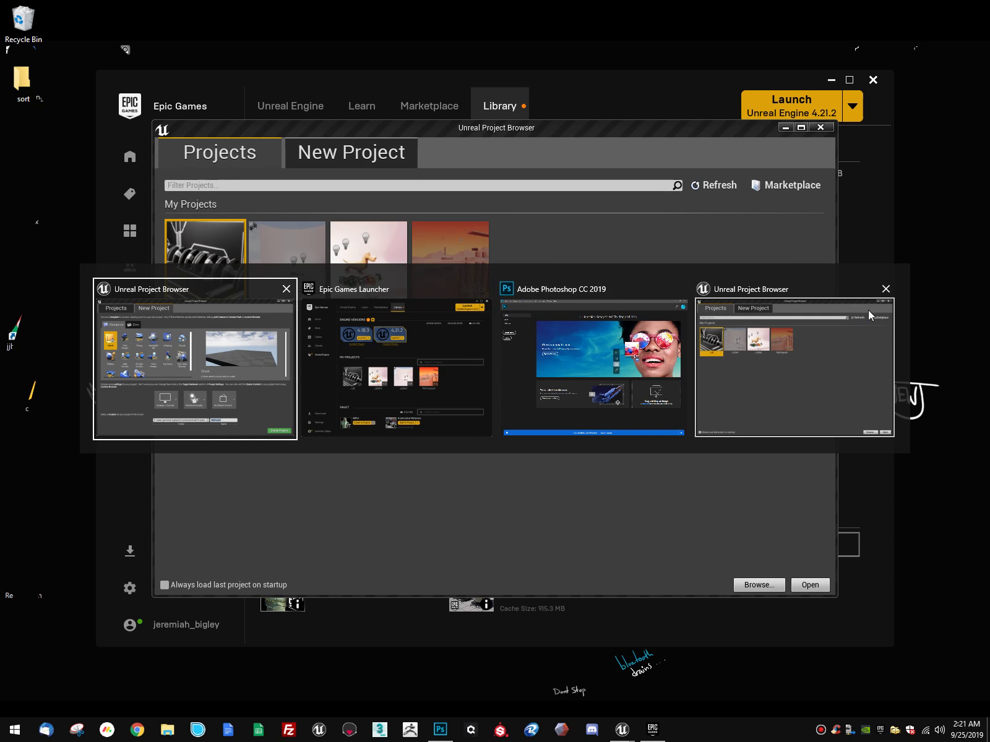
left_click(886, 290)
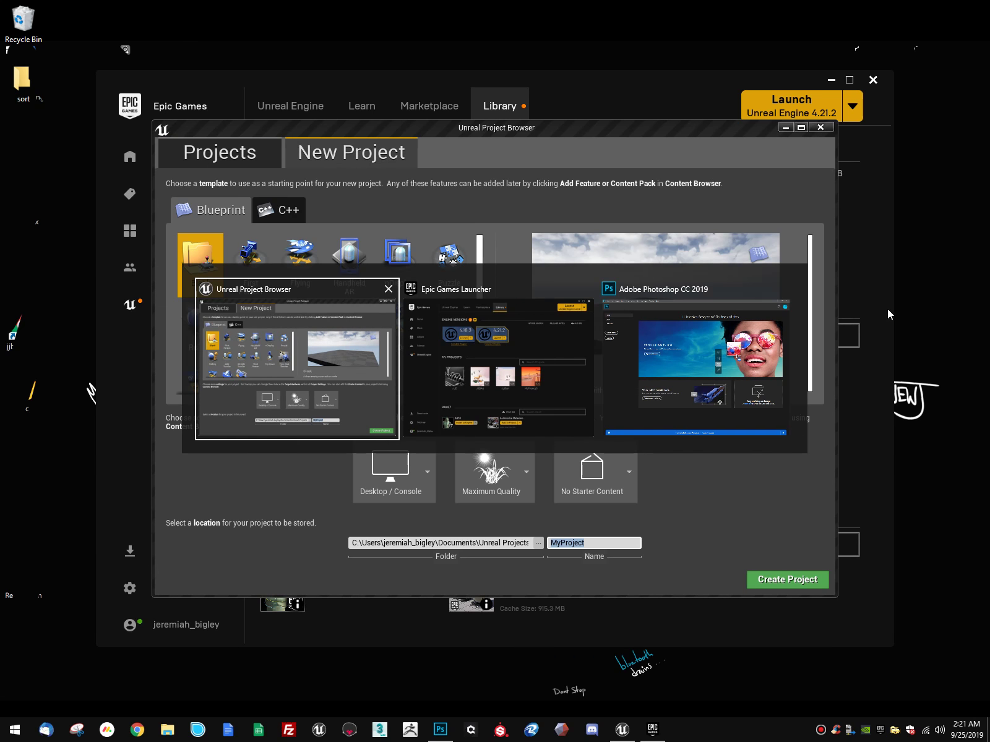
key("alt+Tab")
key("alt+shift+Tab")
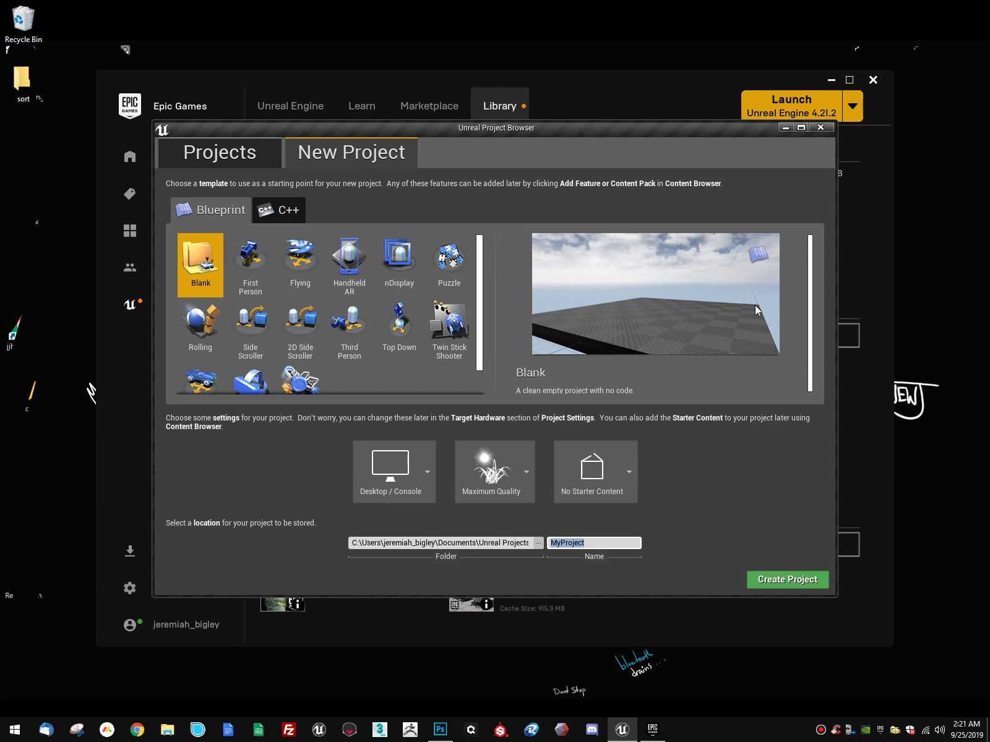
Step: Configure a new Blank Blueprint project with No Starter Content and name it MasterMaterialTut
left_click(372, 146)
left_click(594, 471)
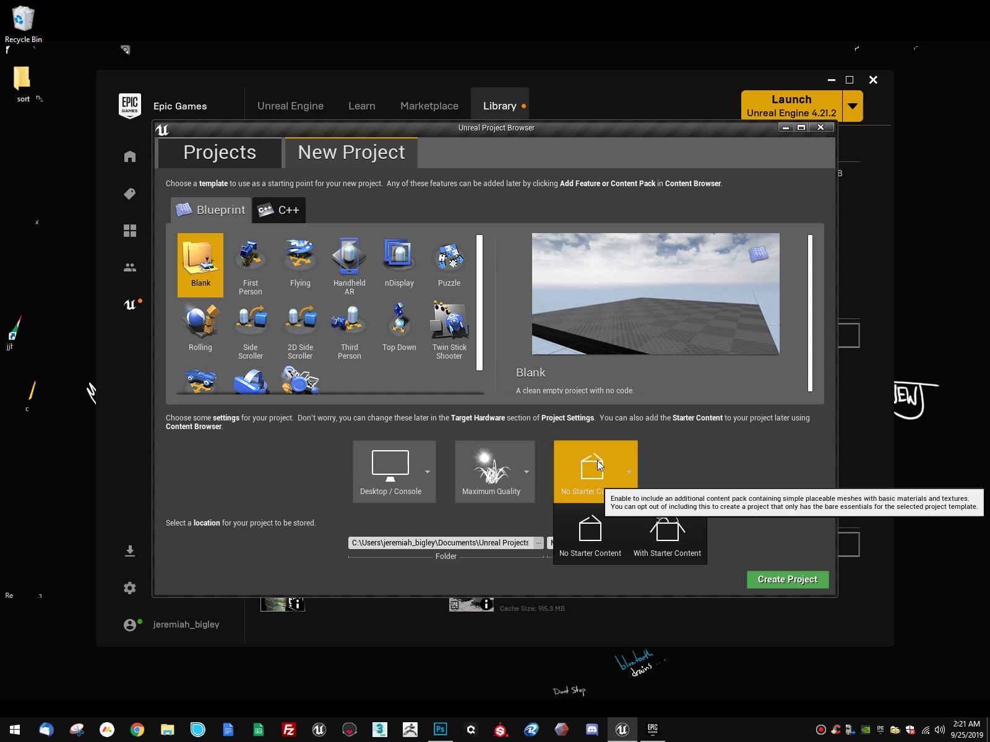
left_click(593, 538)
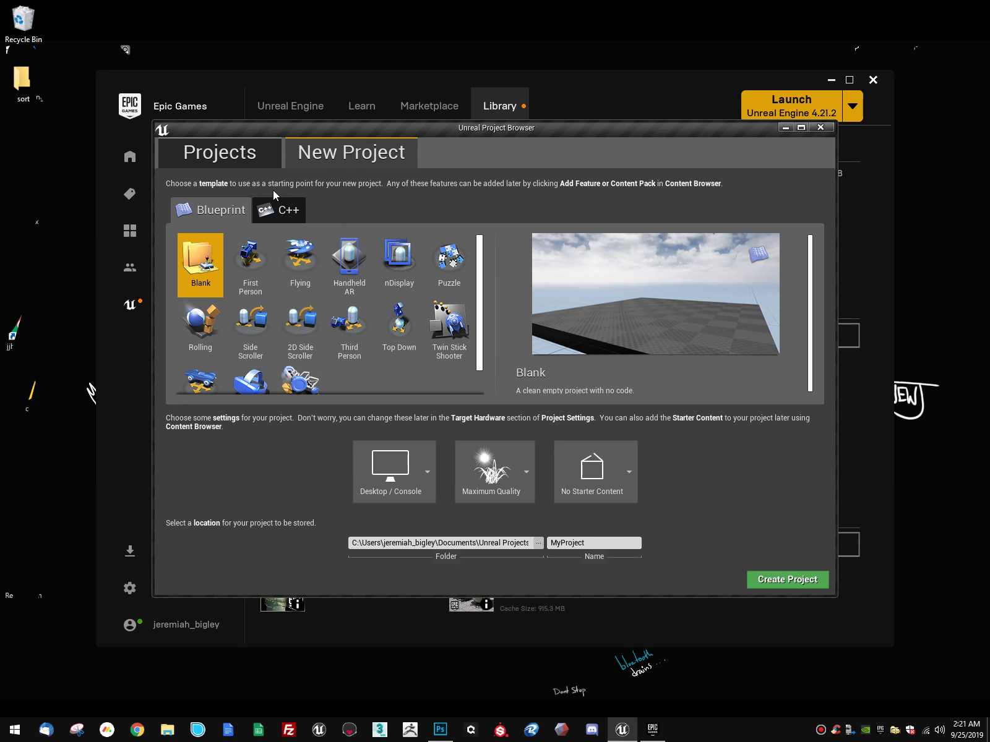
left_click(280, 208)
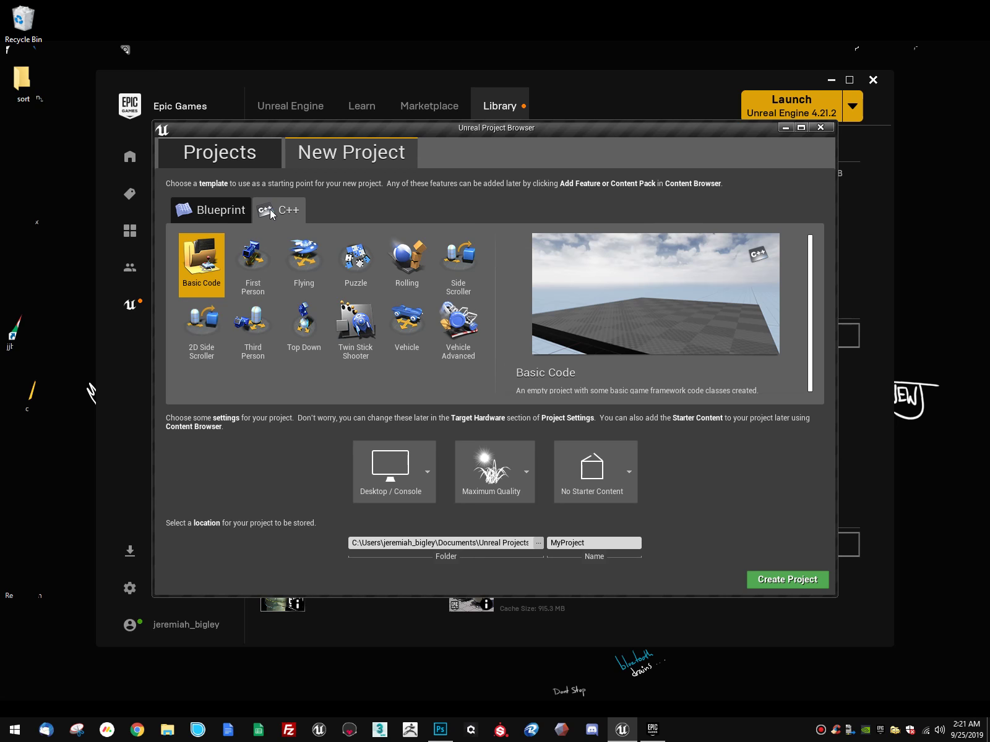
left_click(219, 208)
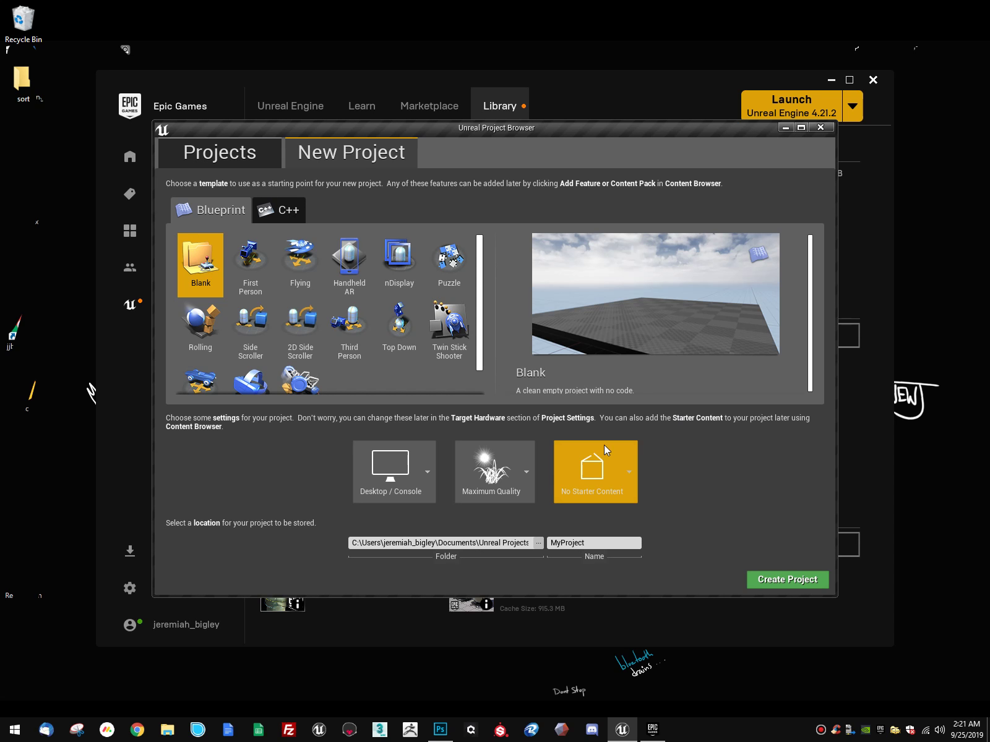
left_click(609, 493)
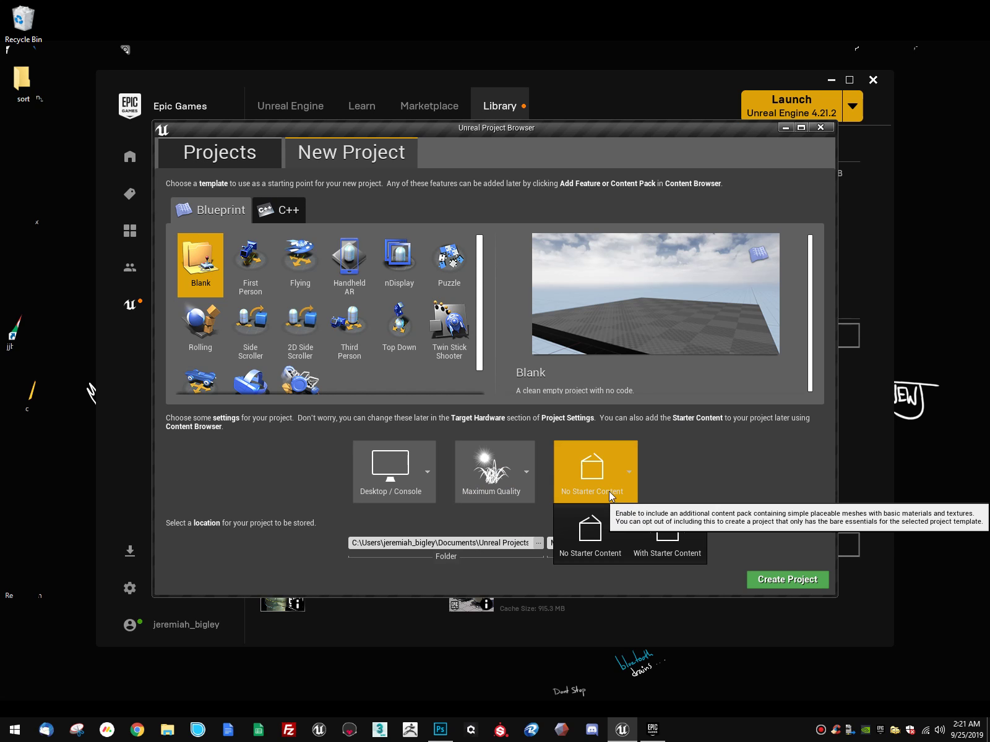
left_click(721, 480)
left_click_drag(598, 542, 301, 733)
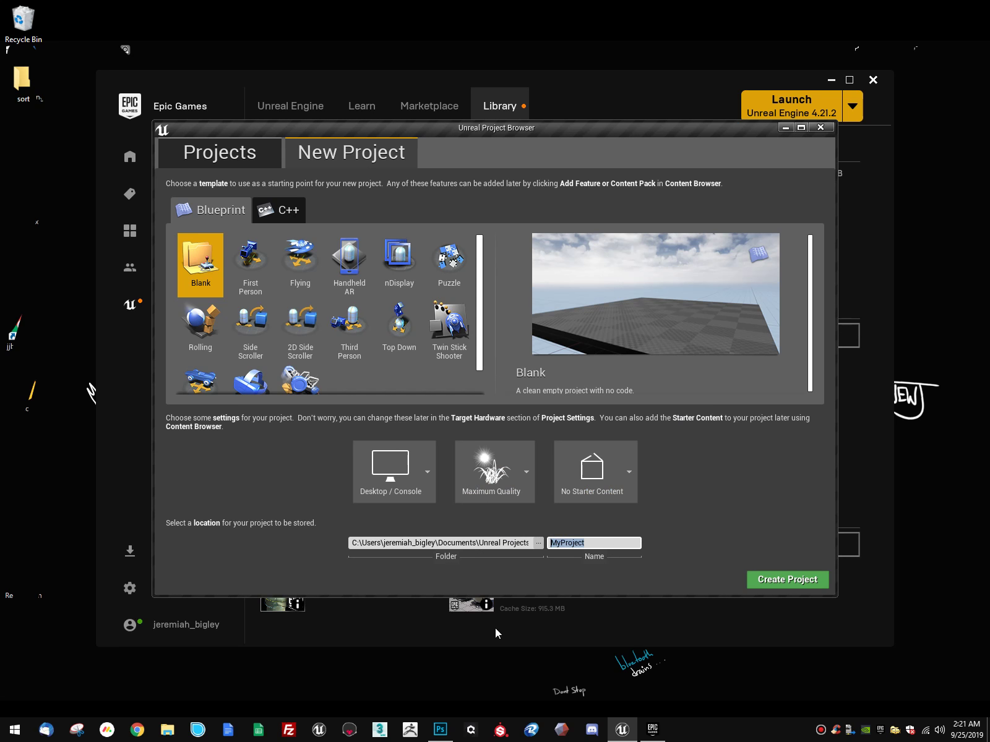
type("MasterMaterialTut")
Step: Create a folder named MasterMaterialTut inside Unreal Projects and choose it as the project location
left_click(538, 543)
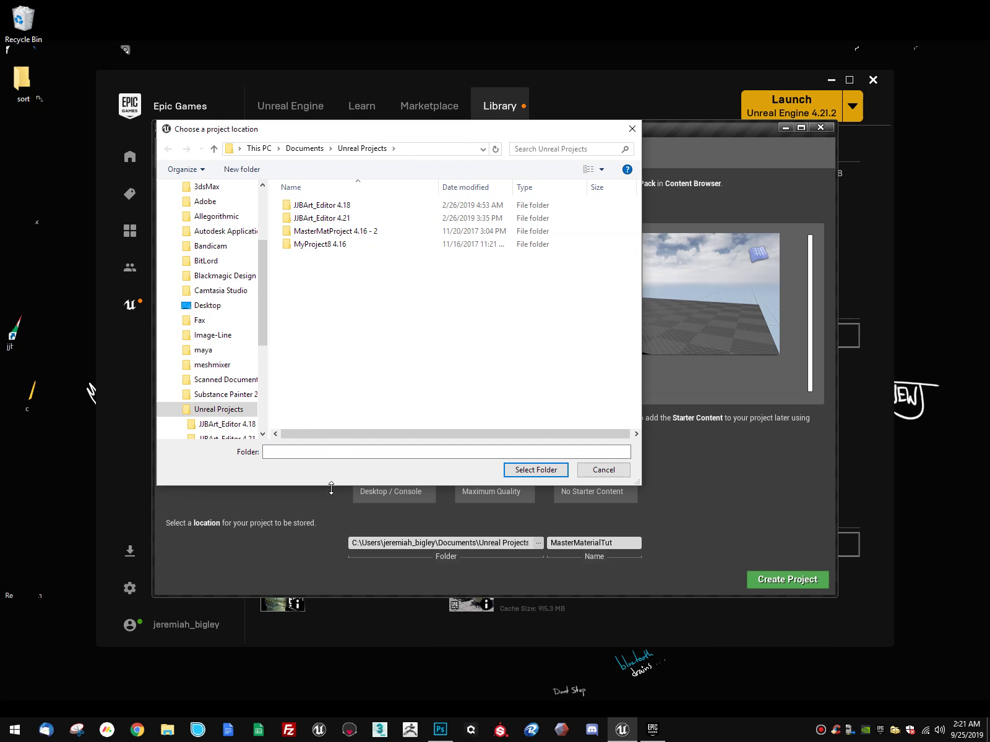
key("ctrl+shift+n")
type("Mast")
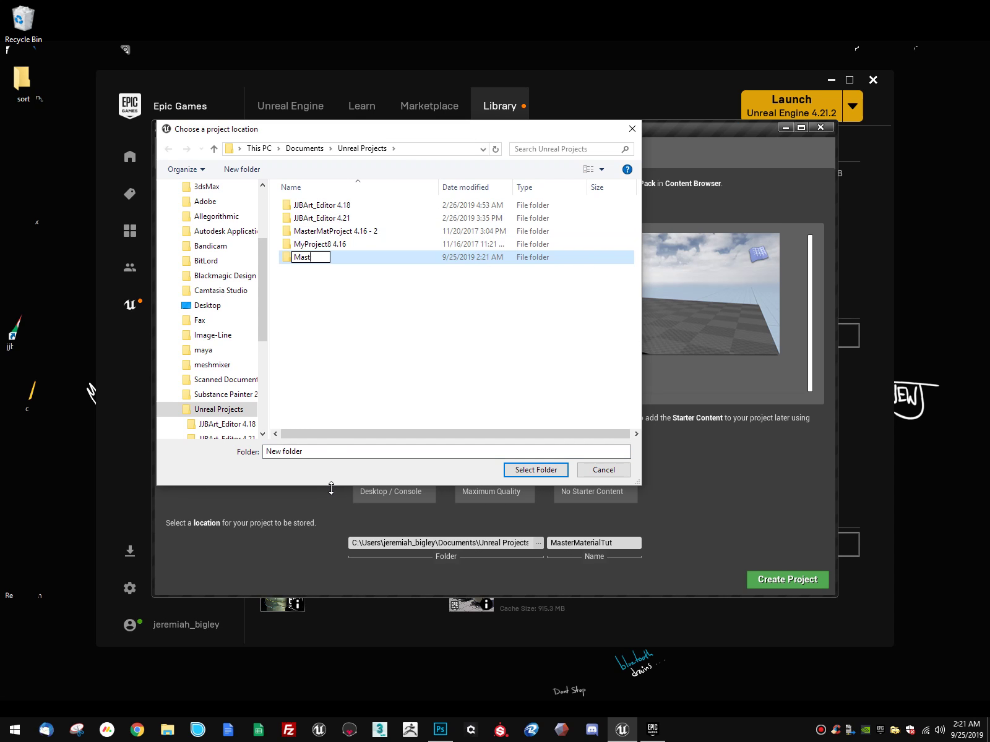
type("erMaterialTut")
key("Return")
key("Return")
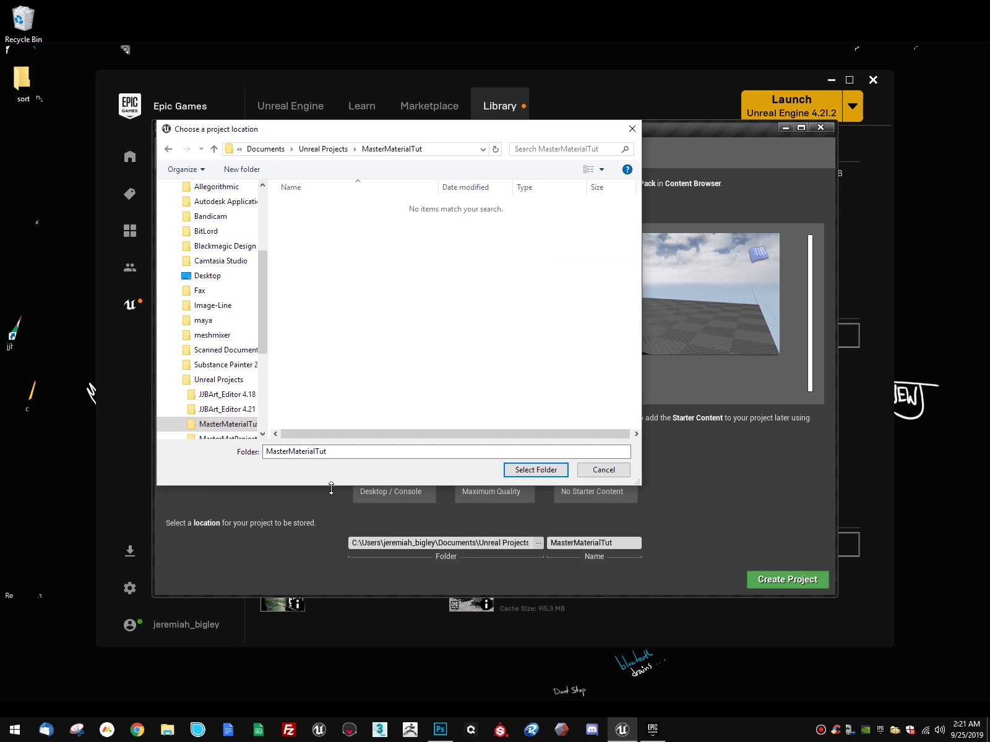
left_click(536, 470)
Step: Create the MasterMaterialTut project and quit the Epic Games Launcher still running in the background
left_click_drag(511, 543, 579, 537)
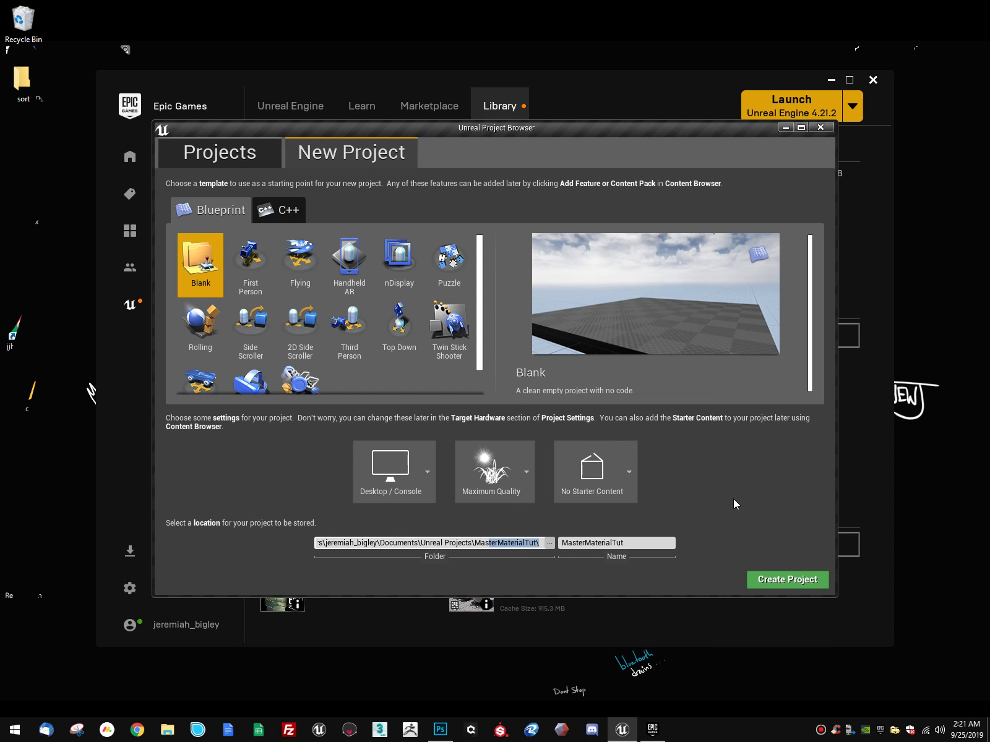
left_click(674, 547)
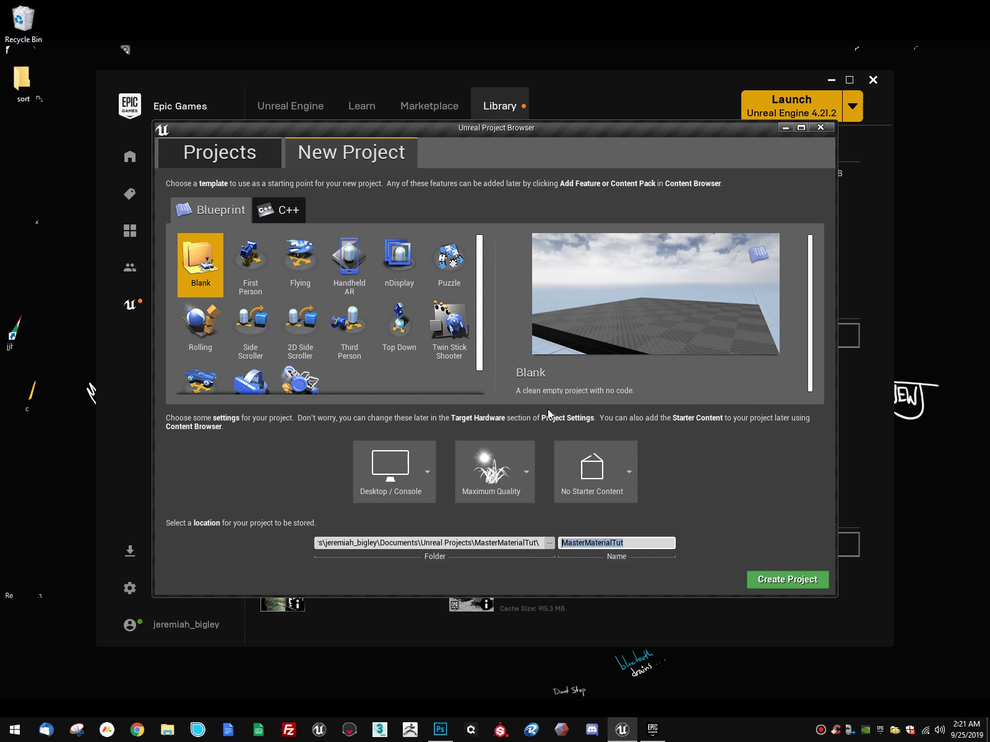
left_click(805, 583)
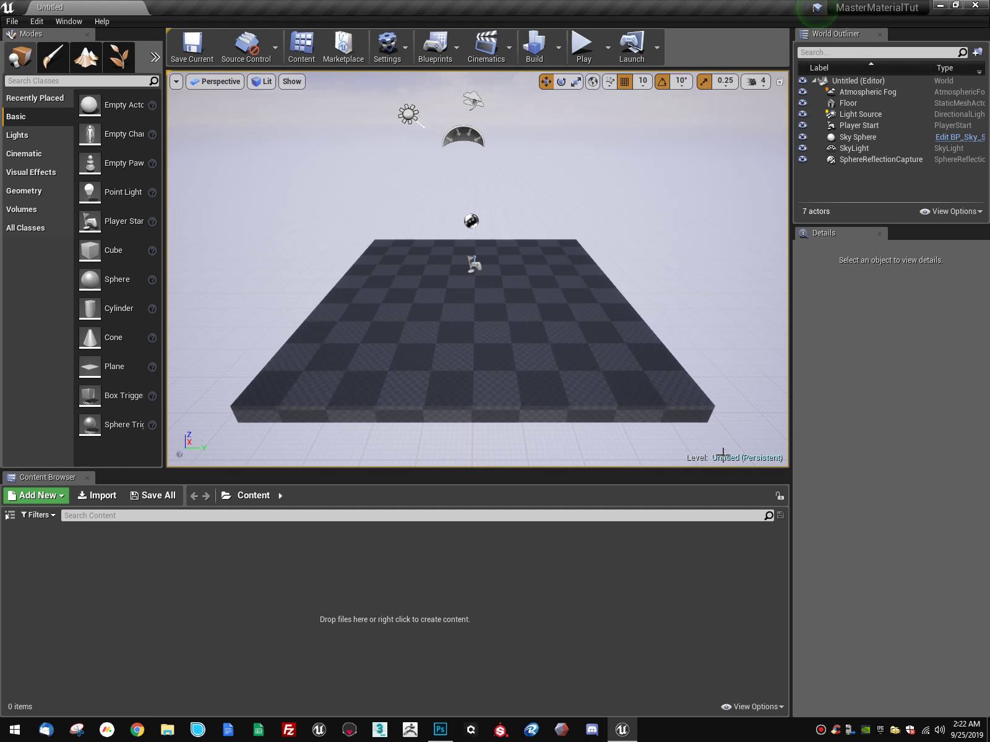
right_click(885, 732)
left_click(905, 709)
Step: Show the folder tree in the Content Browser and make it narrower
left_click(10, 515)
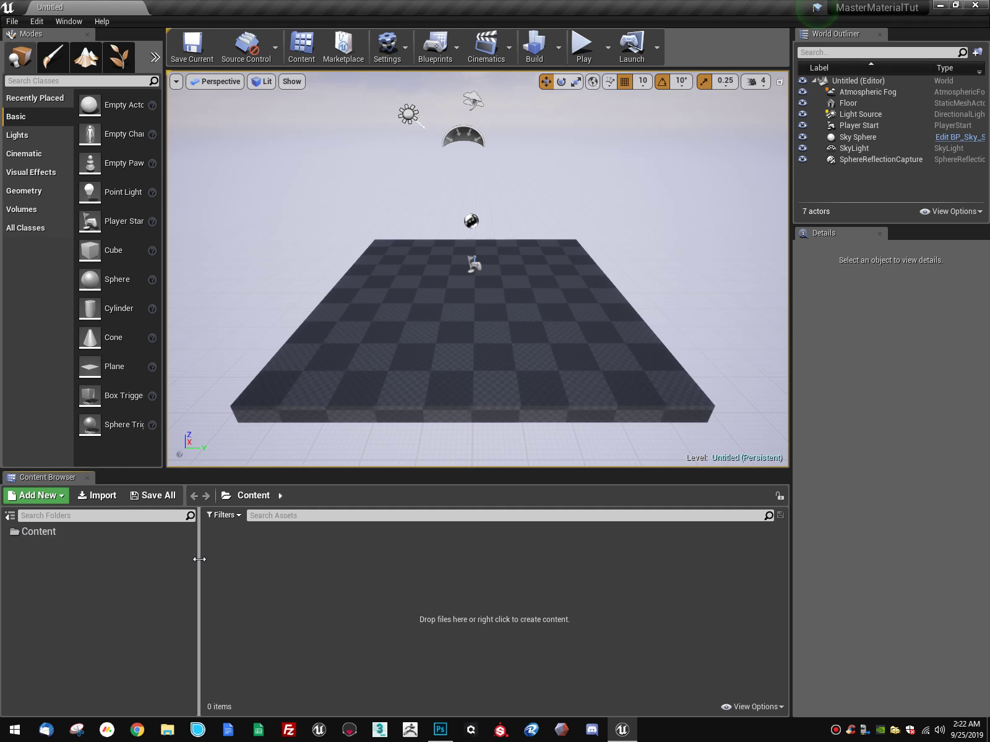
left_click_drag(199, 560, 149, 553)
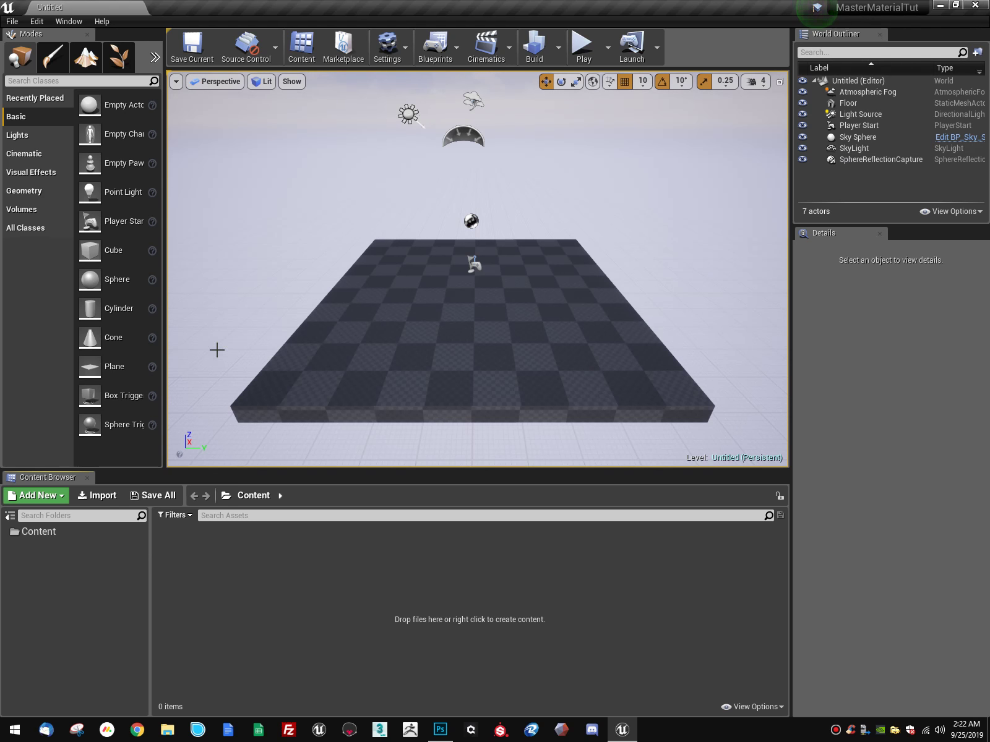
Step: Group Modes and Details in a column right of the viewport, and dock the World Outliner as a narrow column left of it
left_click_drag(31, 34, 900, 37)
left_click_drag(836, 230, 924, 43)
left_click_drag(829, 35, 2, 166)
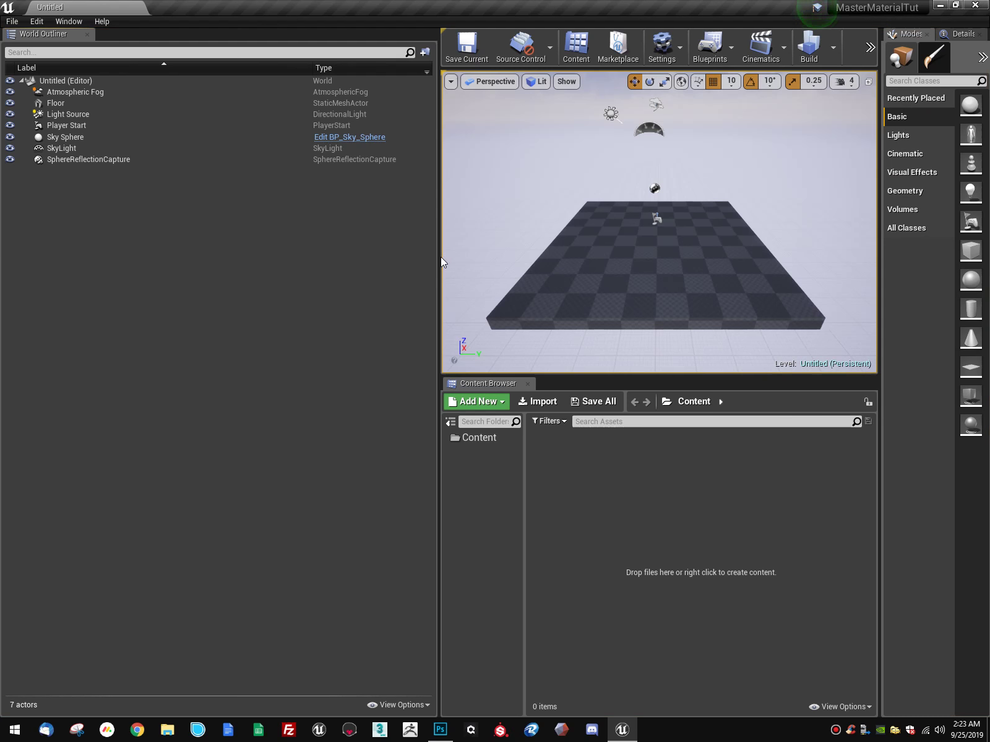
left_click_drag(435, 259, 141, 263)
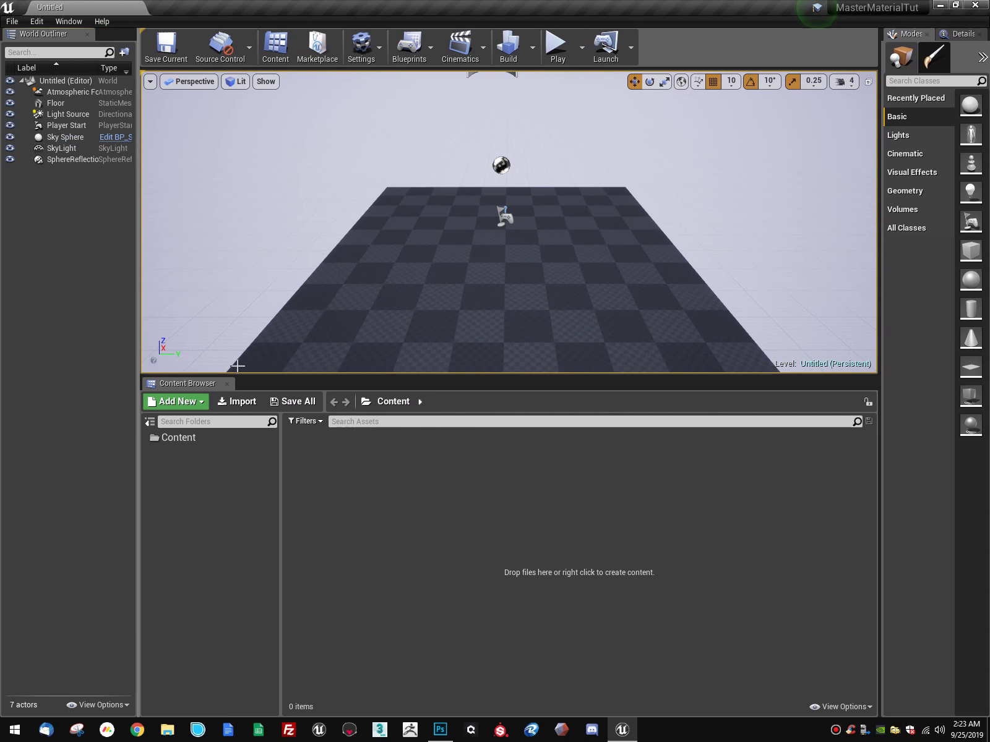
Step: Dock the Content Browser together with the World Outliner, then widen their shared column and the folder tree
left_click_drag(186, 384, 105, 35)
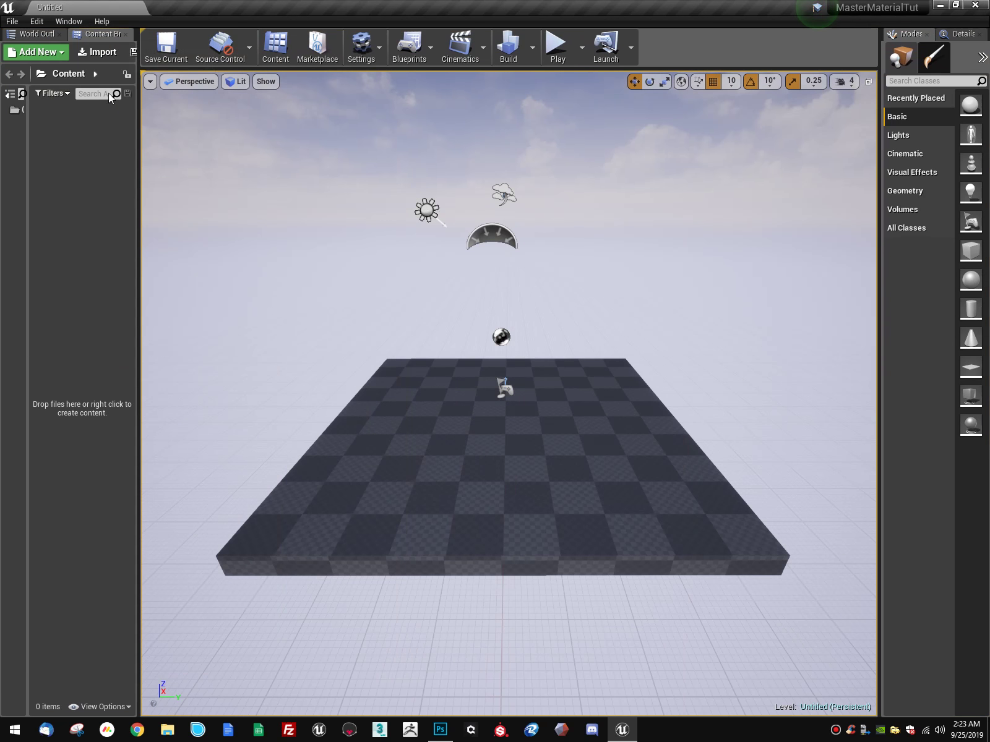
left_click_drag(145, 220, 179, 211)
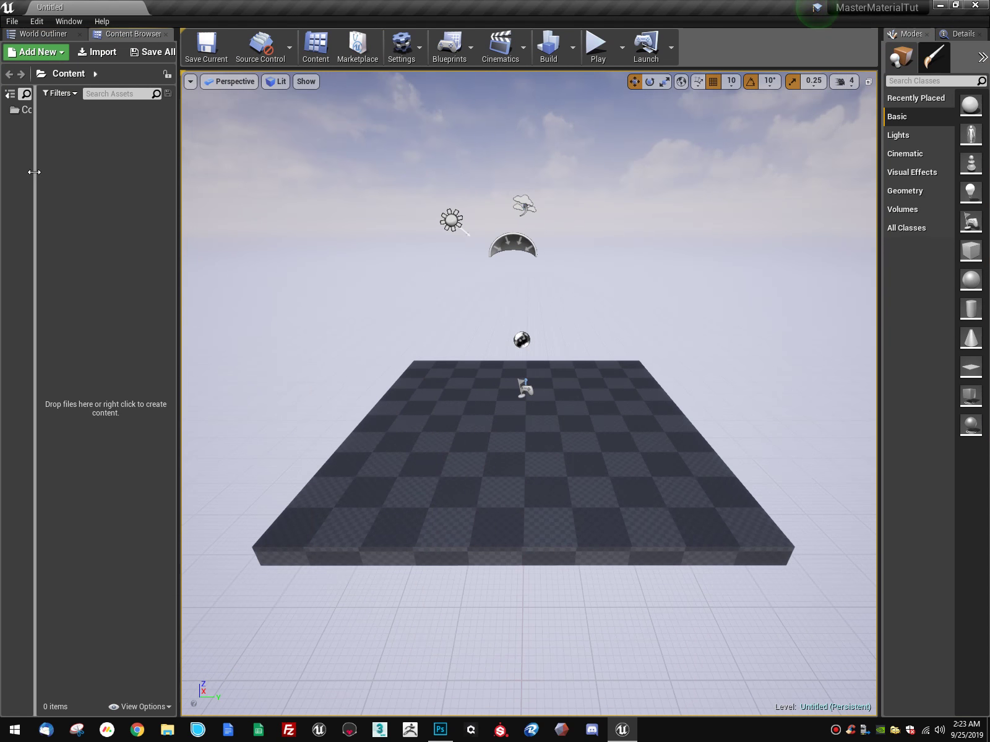
left_click_drag(35, 175, 80, 174)
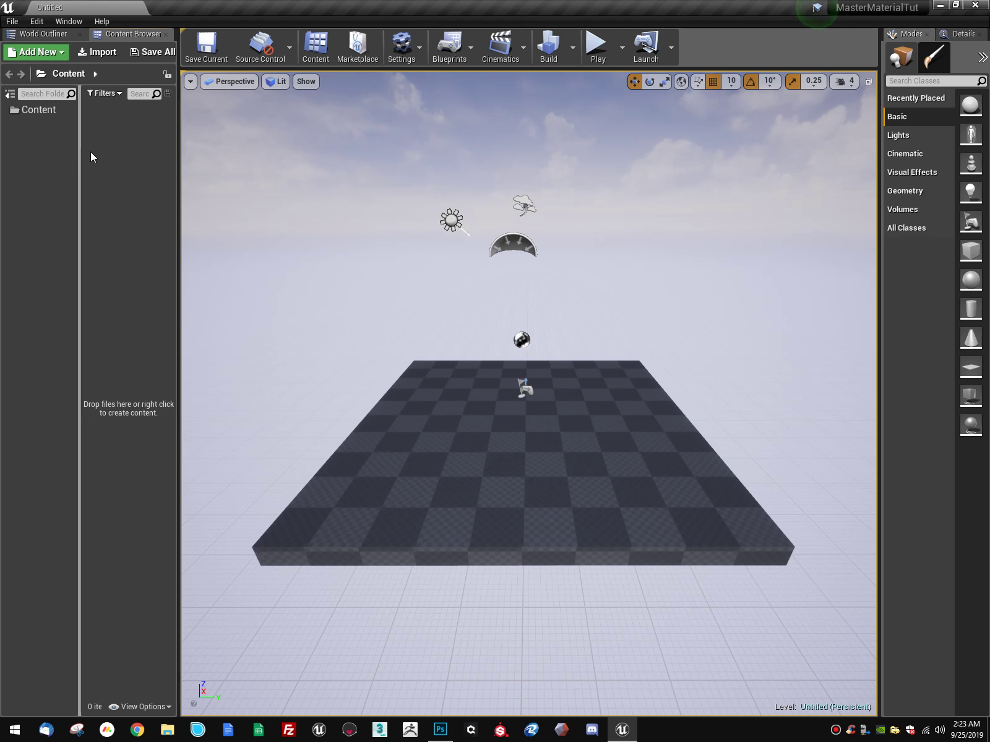
left_click_drag(202, 245, 248, 243)
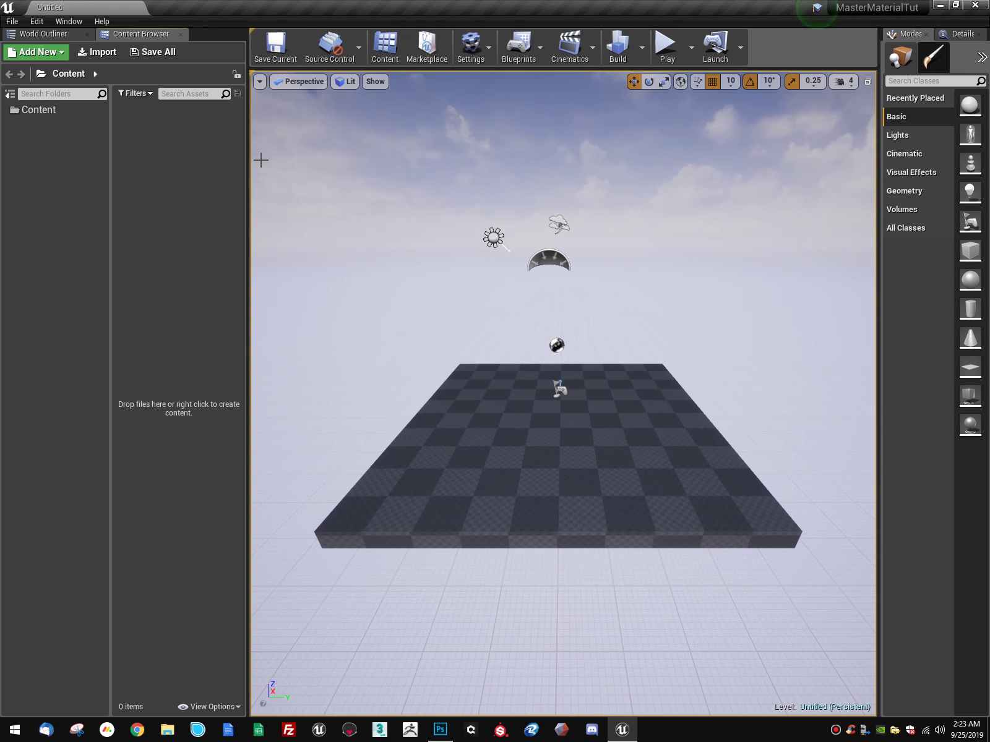
Step: Create a folder named Maps inside the Content folder
left_click(38, 117)
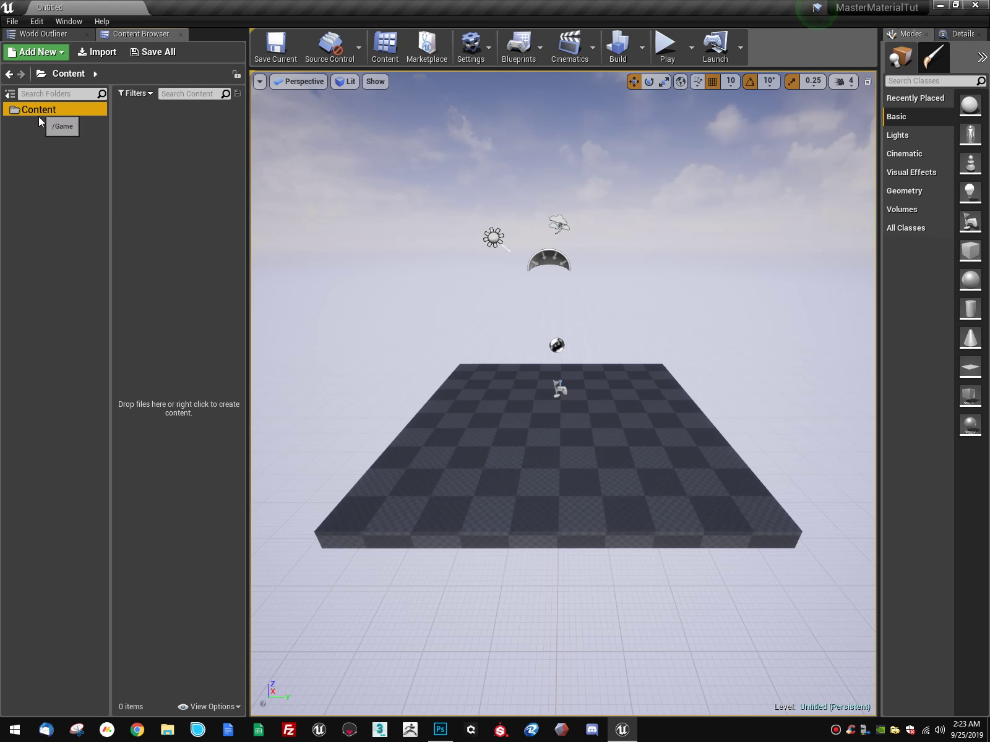
right_click(38, 117)
left_click(83, 134)
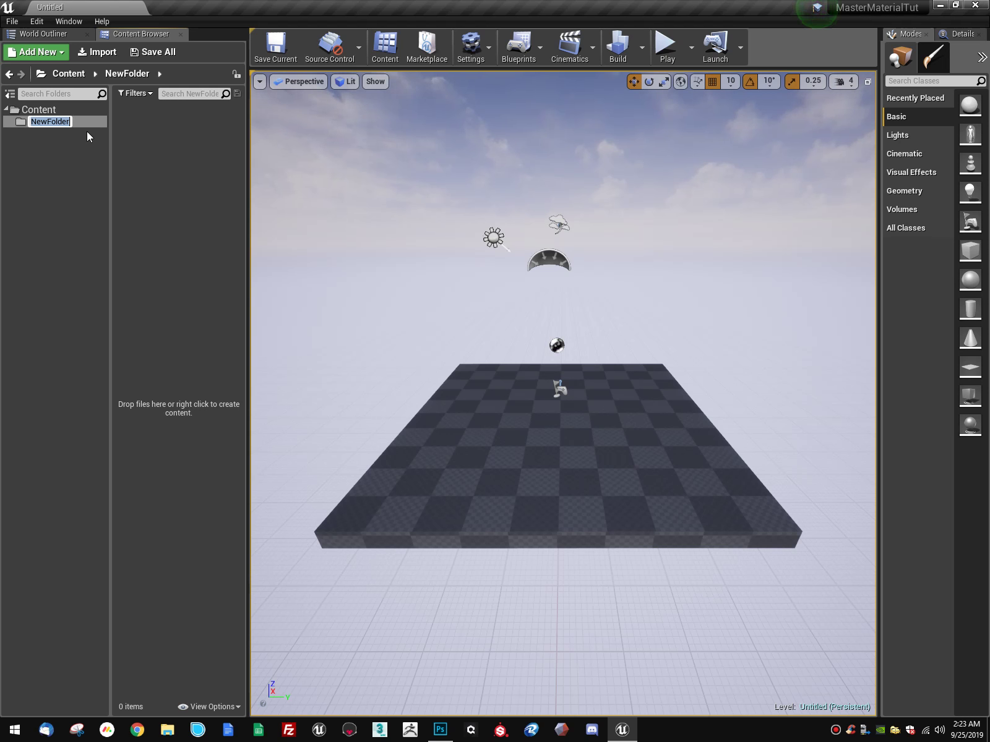
type("Maps")
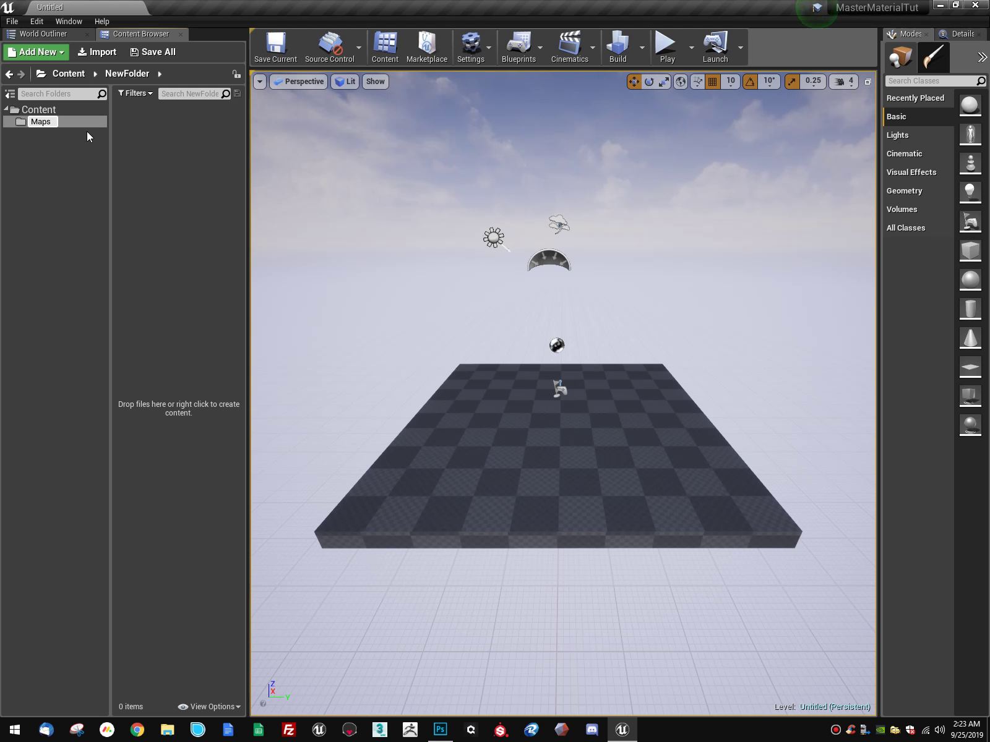
key("Return")
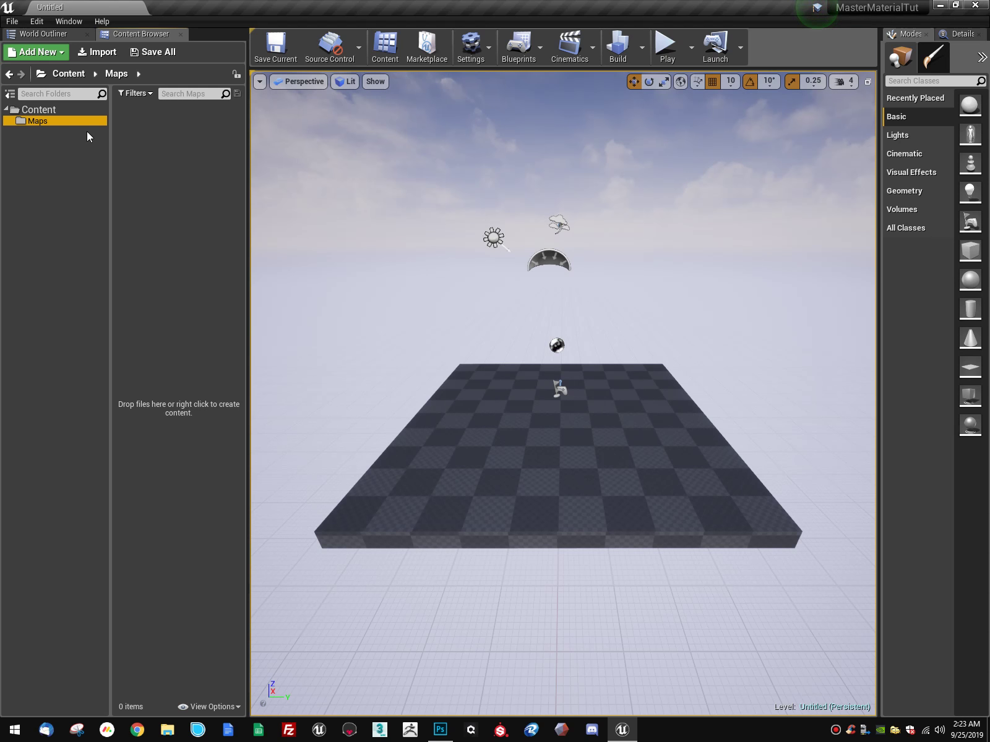
Step: Save the current level as Sandbox_01 in the Maps folder
left_click(12, 21)
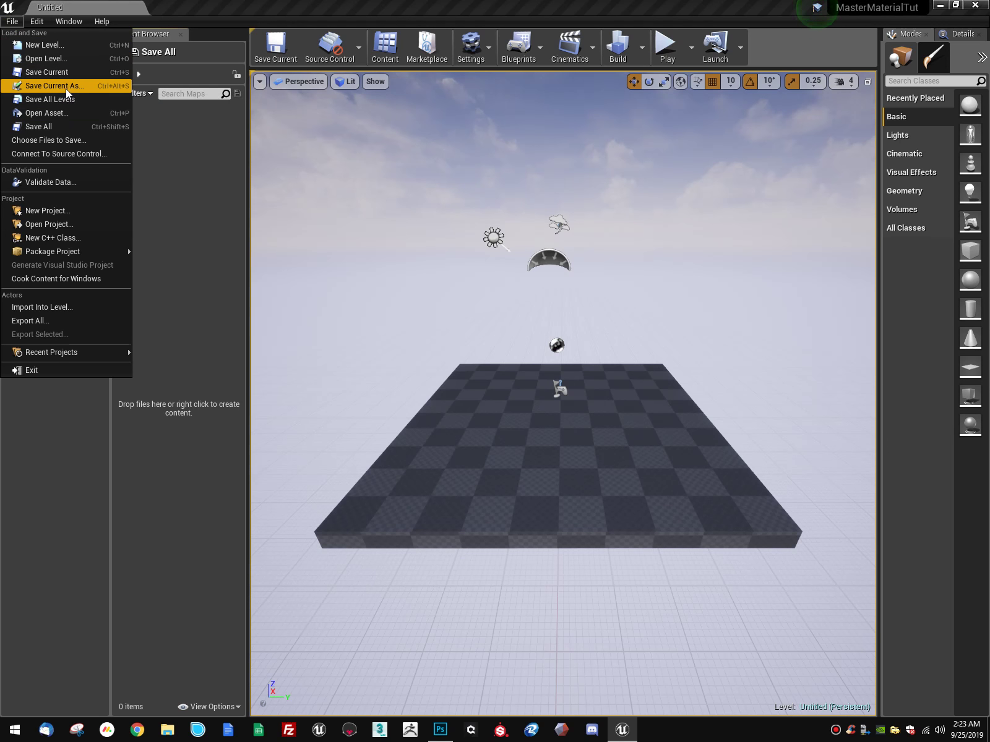
left_click(66, 87)
left_click(175, 204)
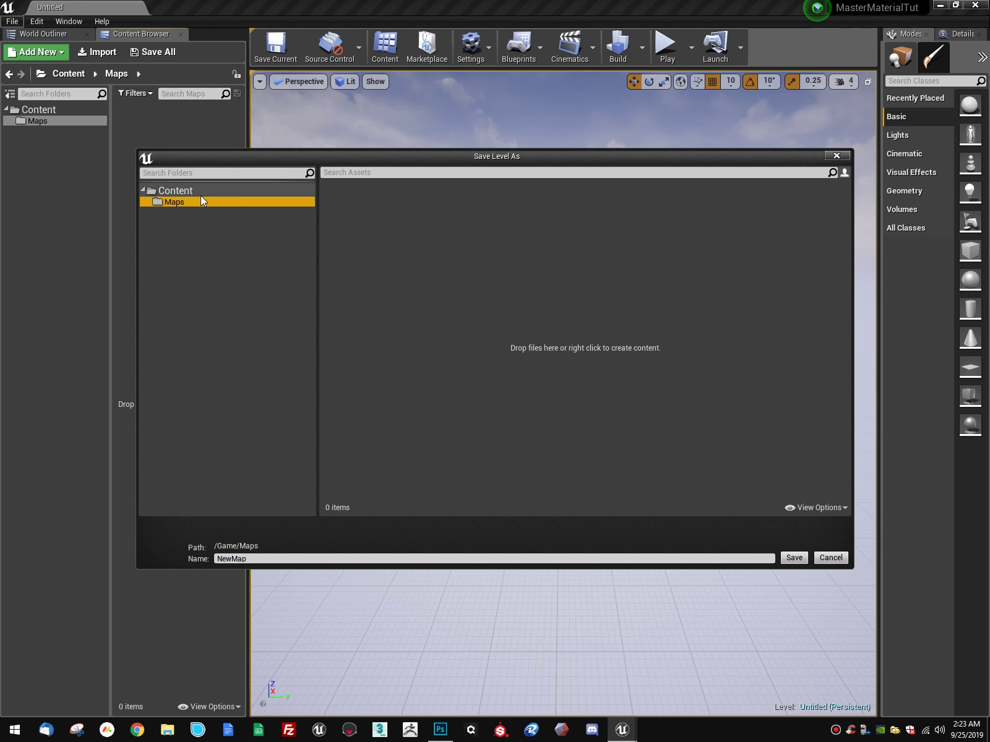
left_click(299, 557)
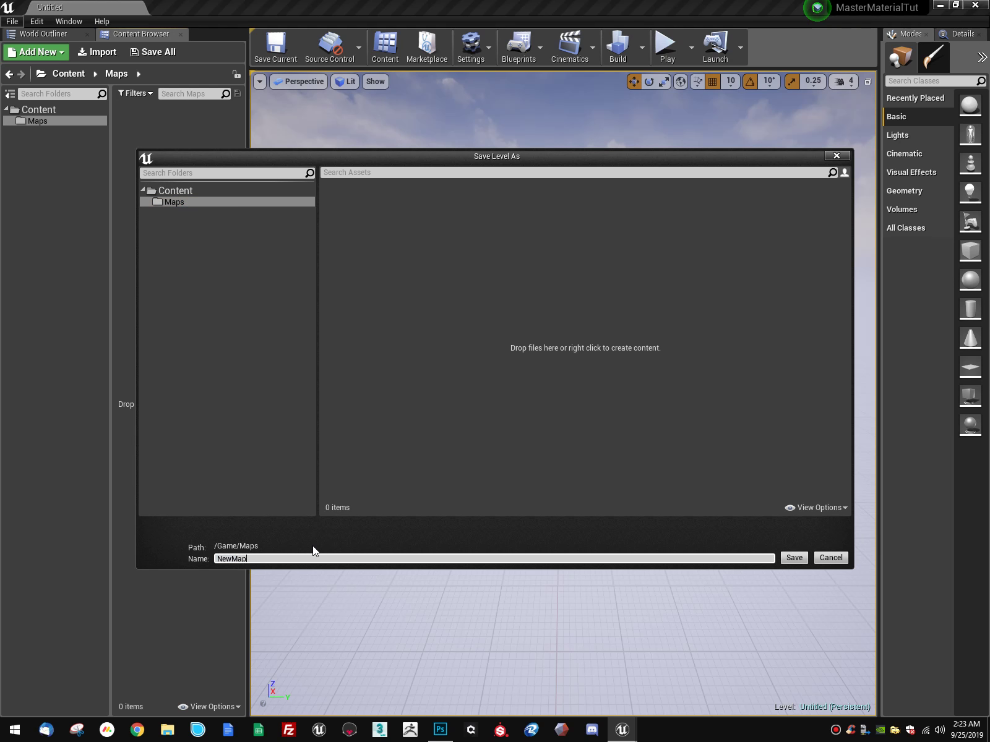
key("ctrl+a")
type("Sandbox_01")
key("Return")
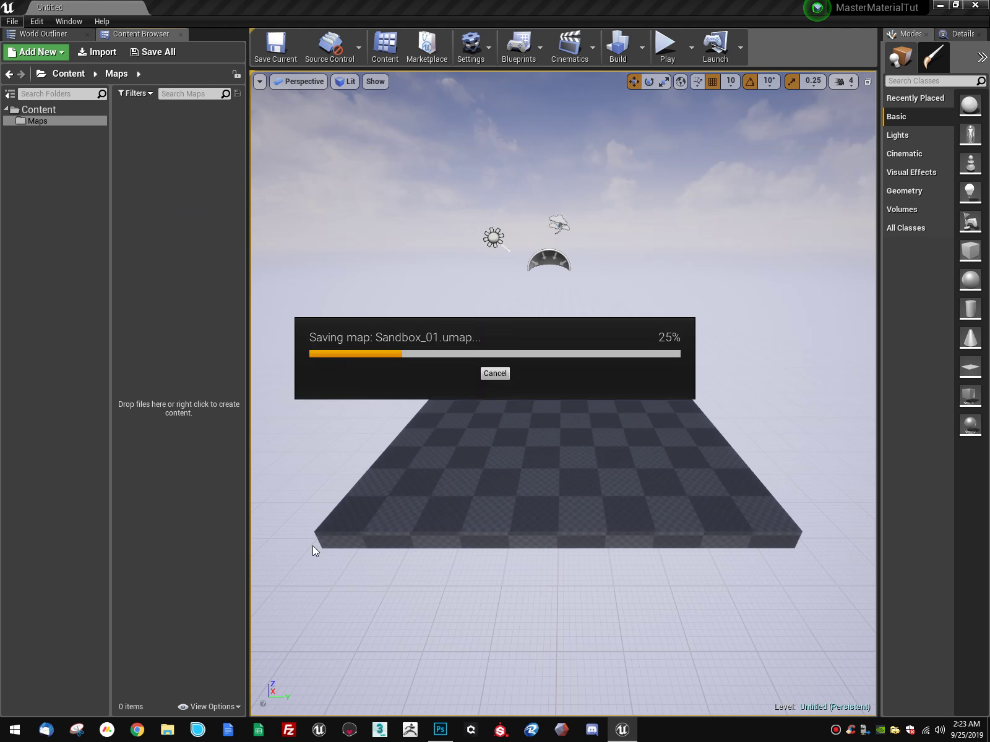
Step: Create a folder named Materials inside the Content folder
left_click(38, 110)
right_click(59, 177)
left_click(124, 177)
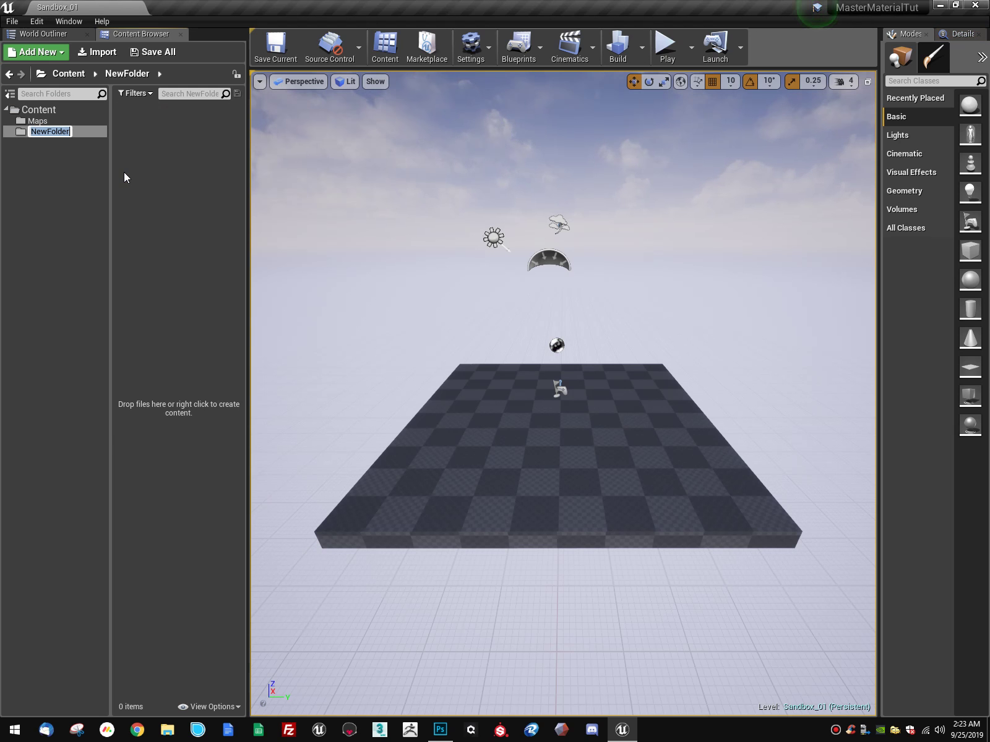
type("Materials")
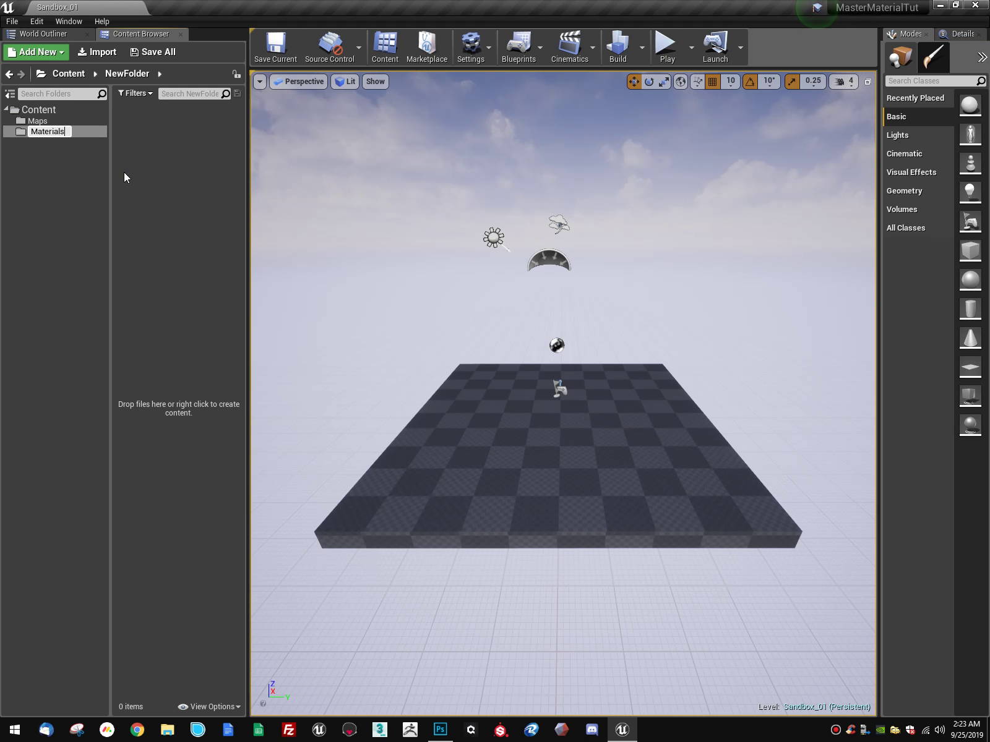
key("Return")
Step: Create a Textures folder inside Materials, and move it directly under the Content folder
right_click(65, 163)
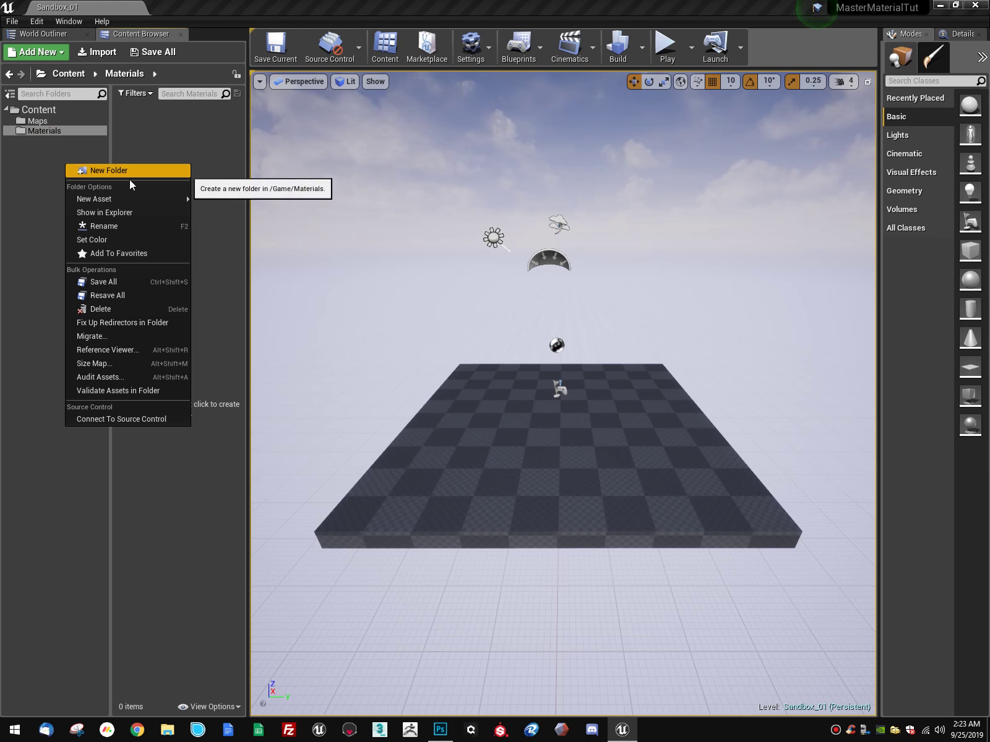
left_click(131, 172)
type("Textures")
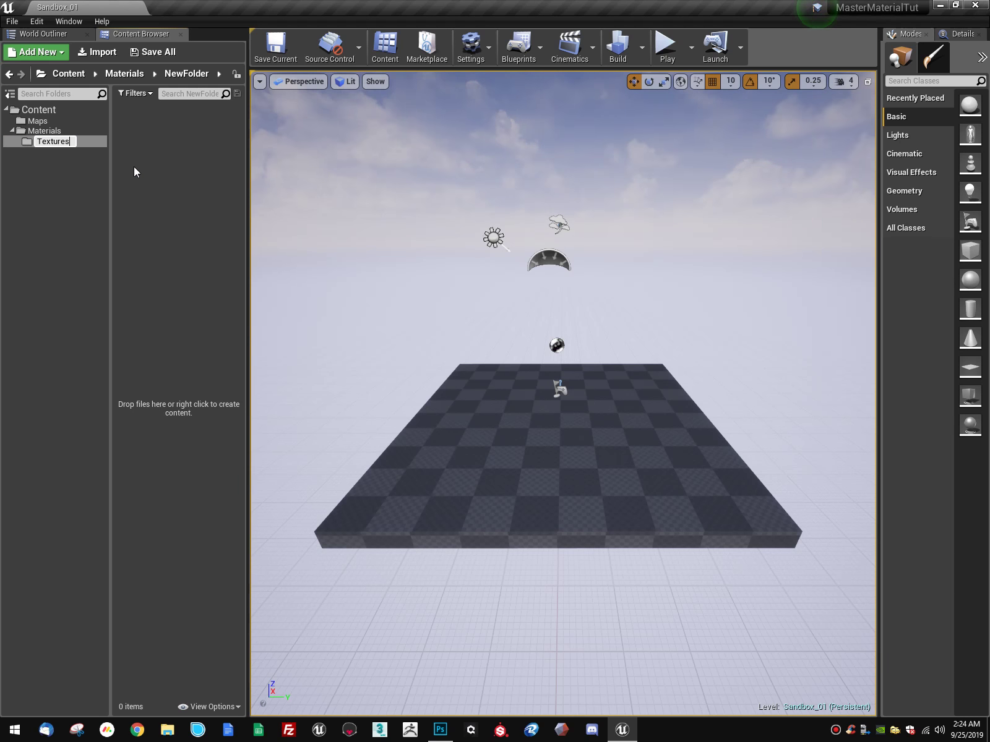
key("Return")
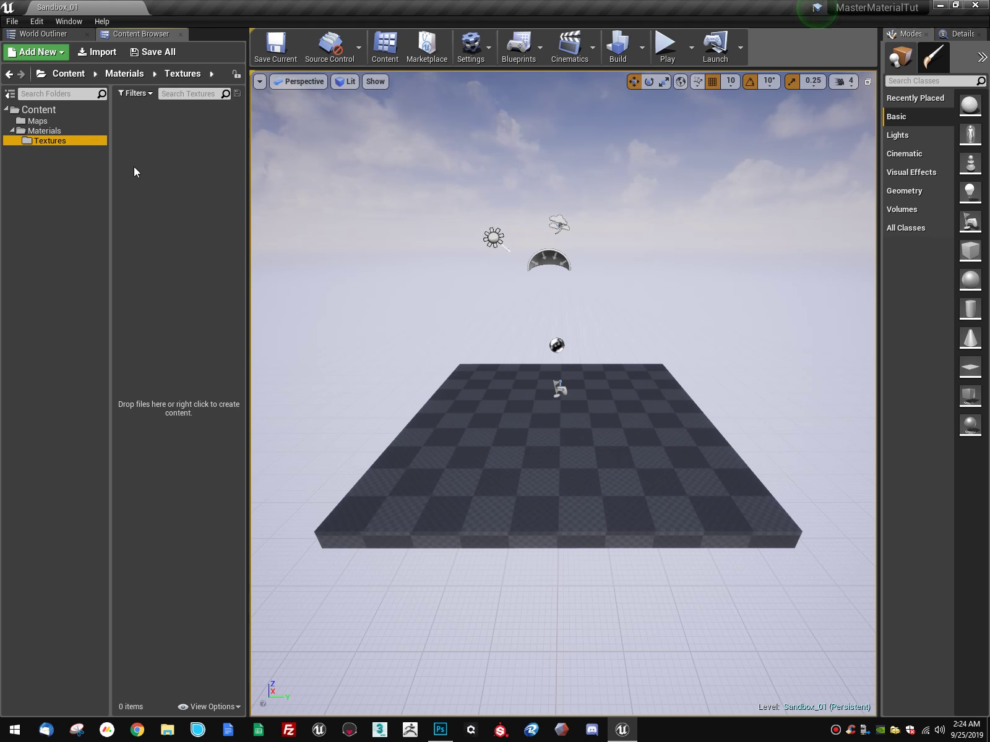
left_click_drag(49, 141, 34, 114)
left_click(59, 138)
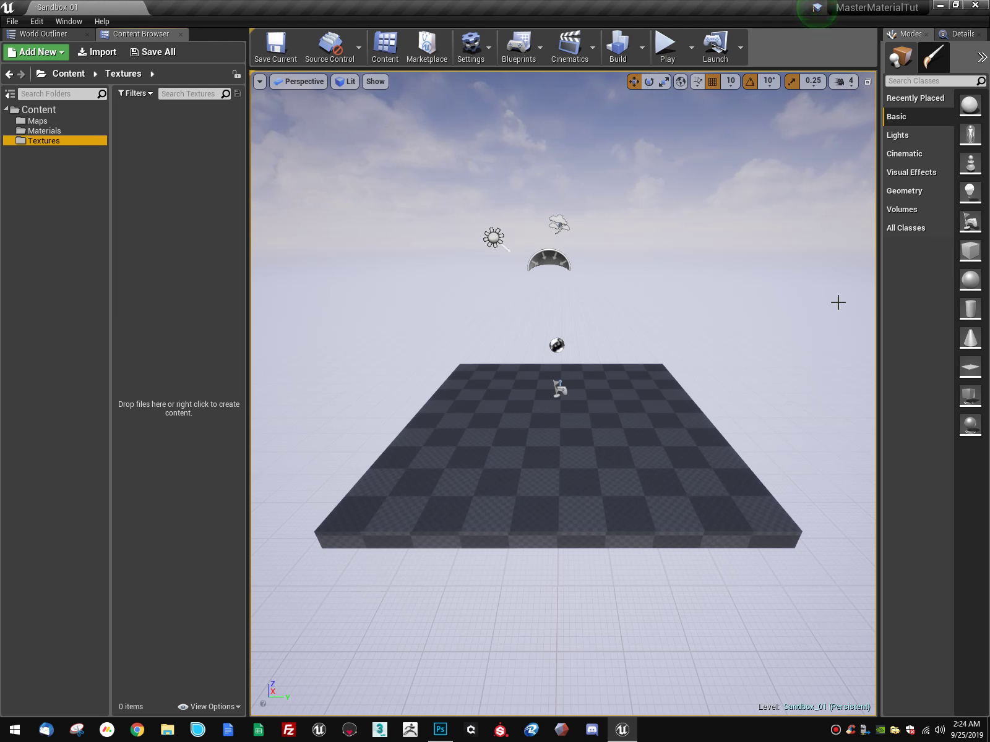
Step: Widen the Modes column so the actor names show, and hide the viewport's helper icons with Game View
left_click(877, 301)
left_click_drag(878, 297, 807, 301)
right_click_drag(550, 338, 596, 398)
key("a")
key("w")
key("s")
key("g")
Step: Place a basic Sphere in the level and adjust its height so it rests on the checkered floor
left_click_drag(921, 281, 587, 504)
left_click_drag(526, 534, 519, 529)
right_click_drag(555, 502, 539, 470)
key("w")
key("s")
middle_click_drag(539, 502, 532, 550)
key("w")
right_click_drag(532, 520, 532, 547)
left_click_drag(504, 505, 504, 449)
right_click_drag(537, 477, 537, 425)
mouse_move(537, 477)
middle_mouse_down()
mouse_move(537, 526)
mouse_move(534, 503)
middle_mouse_up()
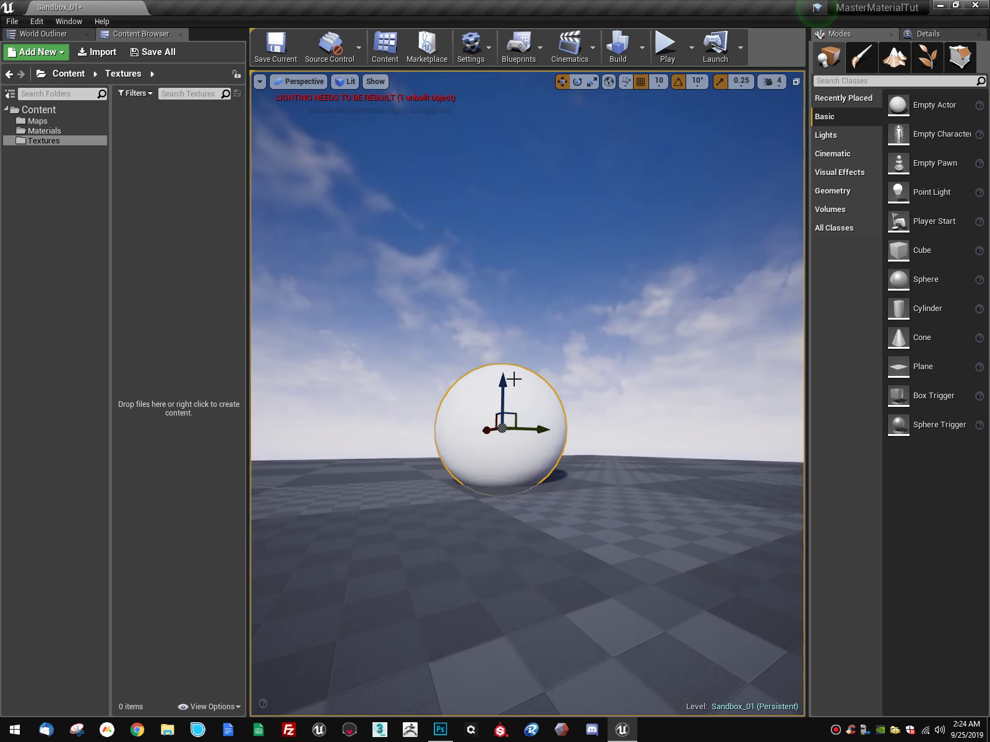
left_click_drag(503, 389, 503, 375)
Step: Shift the sphere sideways along its green axis, and frame it near the centre of the viewport
right_click_drag(579, 347, 519, 427)
key("e")
key("s")
key("w")
key("a")
key("s")
key("d")
key("w")
key("a")
left_click_drag(575, 435, 474, 439)
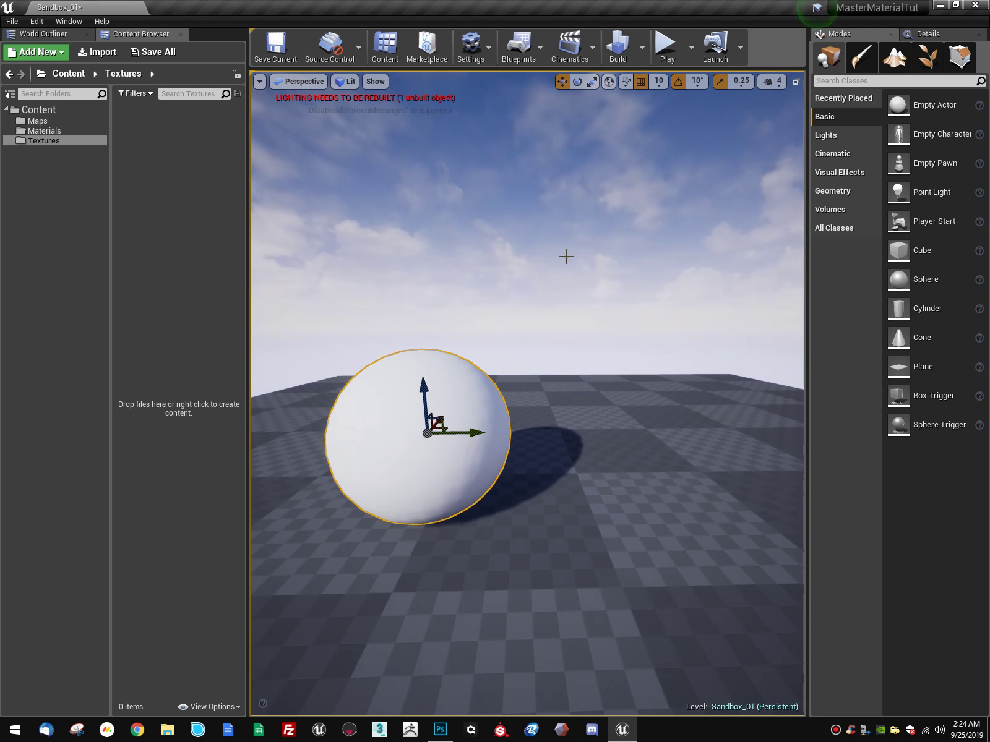
right_click_drag(580, 240, 604, 234)
key("a")
key("s")
key("d")
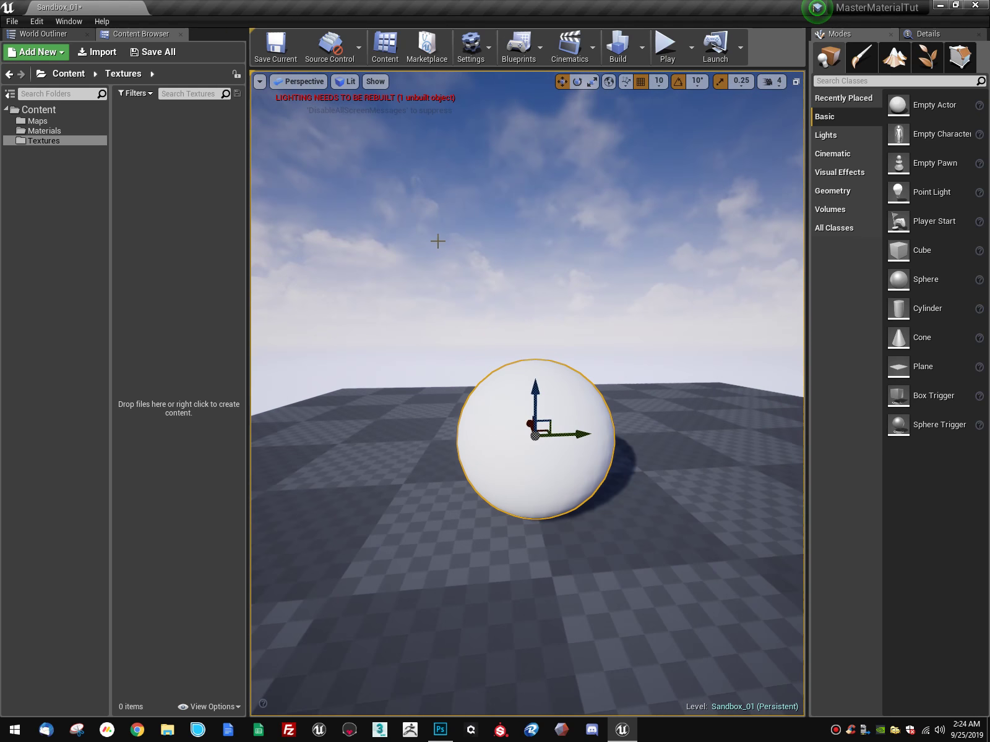
Step: Show the contents of the Materials folder
left_click(44, 130)
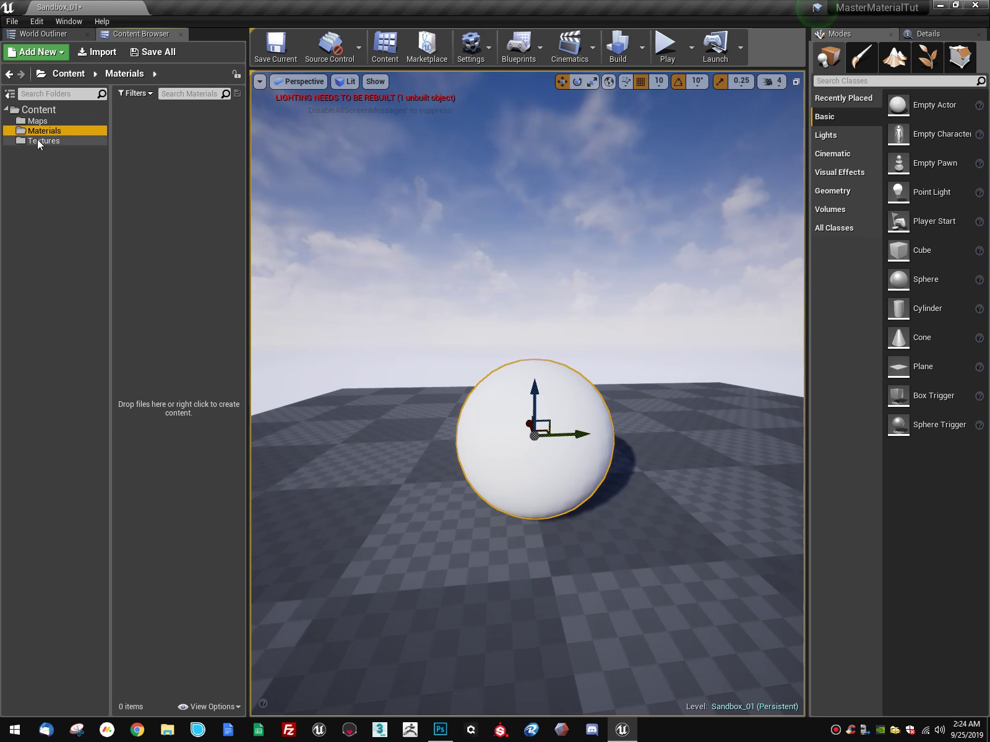
right_click(147, 136)
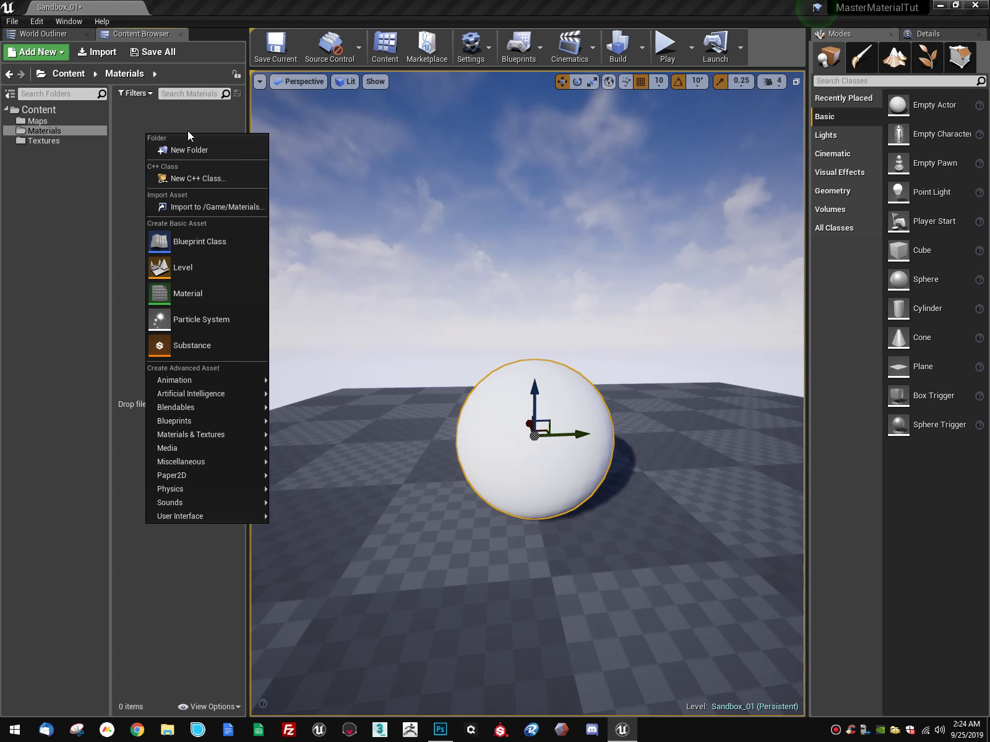
left_click(46, 134)
left_click(169, 147)
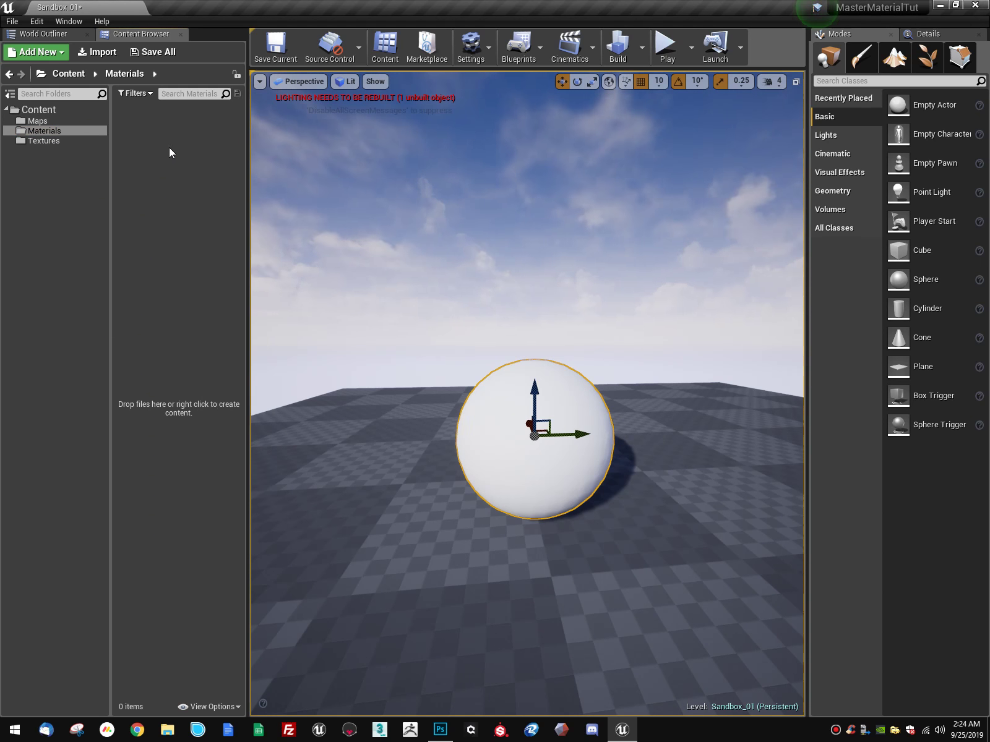
right_click(160, 170)
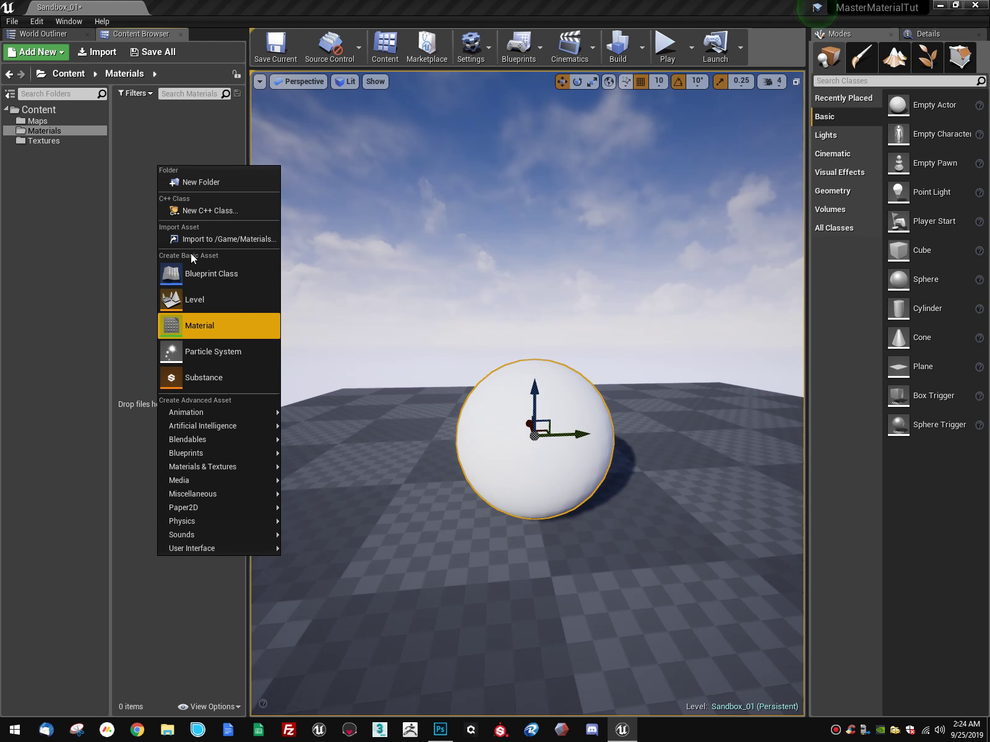
left_click(154, 128)
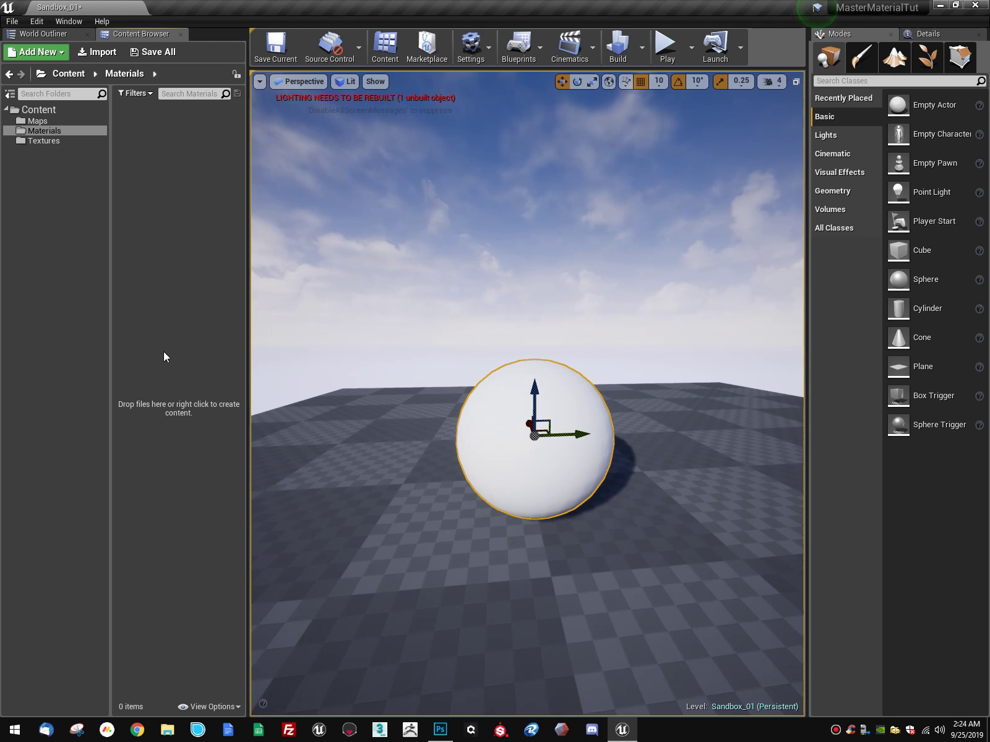
Step: Create a new material named Bigley_Stardard_Master in the Materials folder
right_click(146, 170)
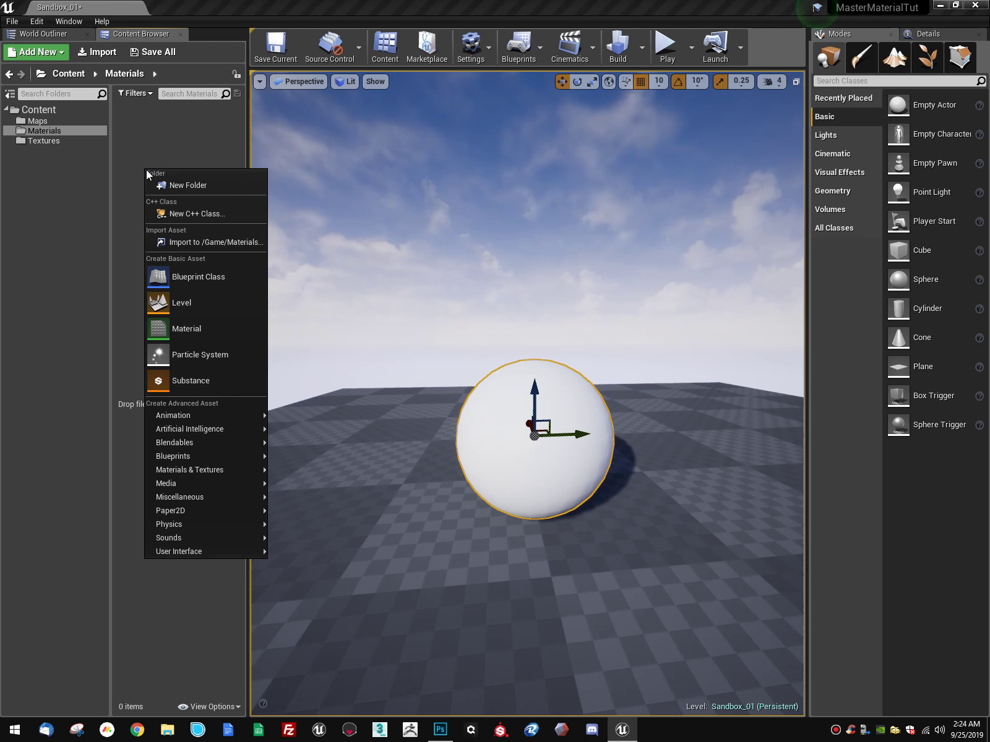
left_click(199, 332)
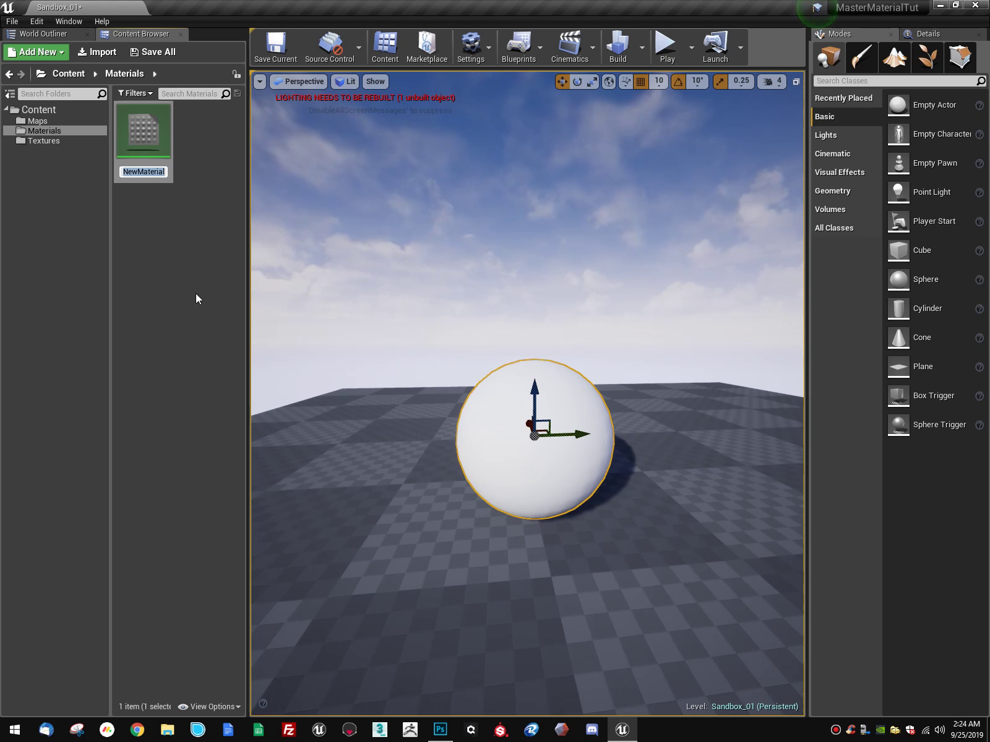
type("Bigley")
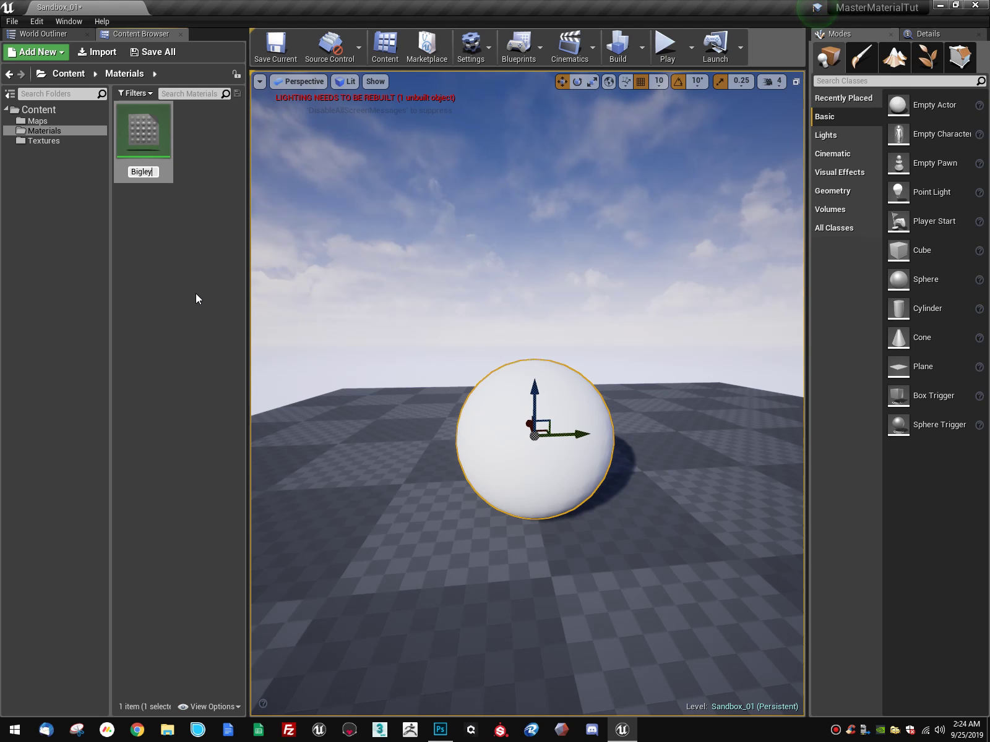
type("_")
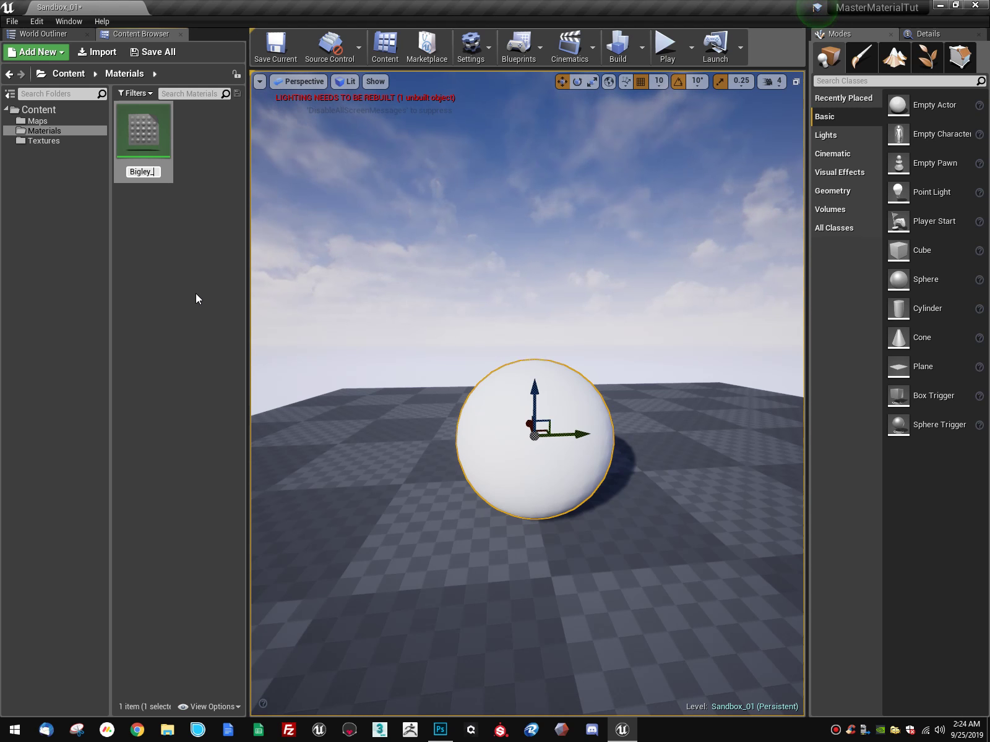
type("Stard")
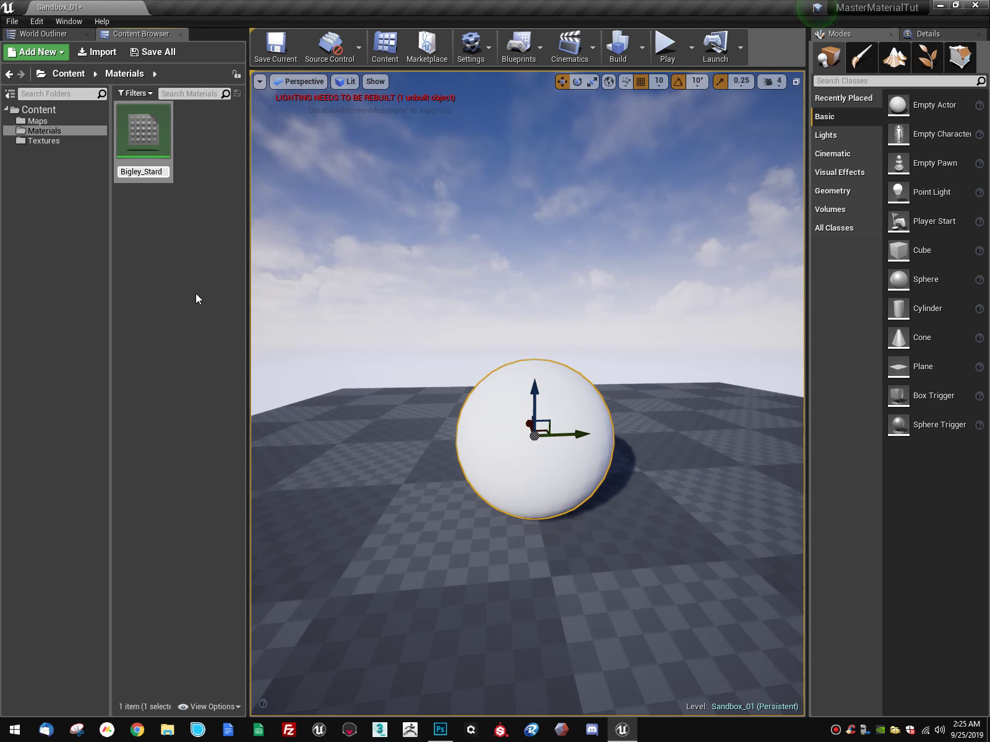
type("ard")
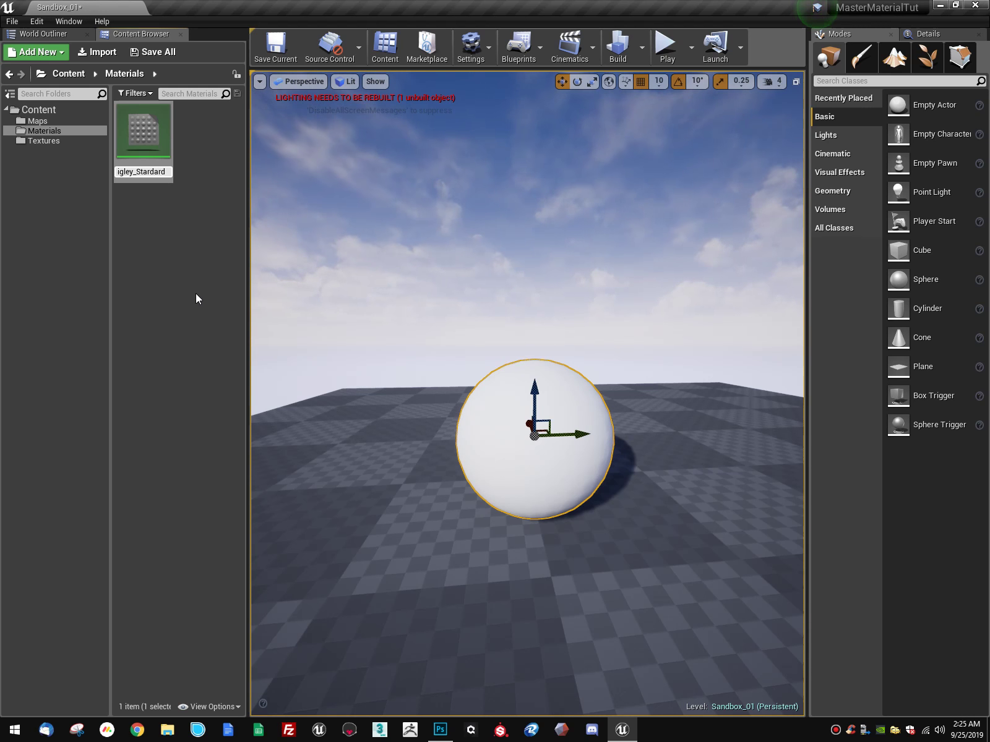
type("_")
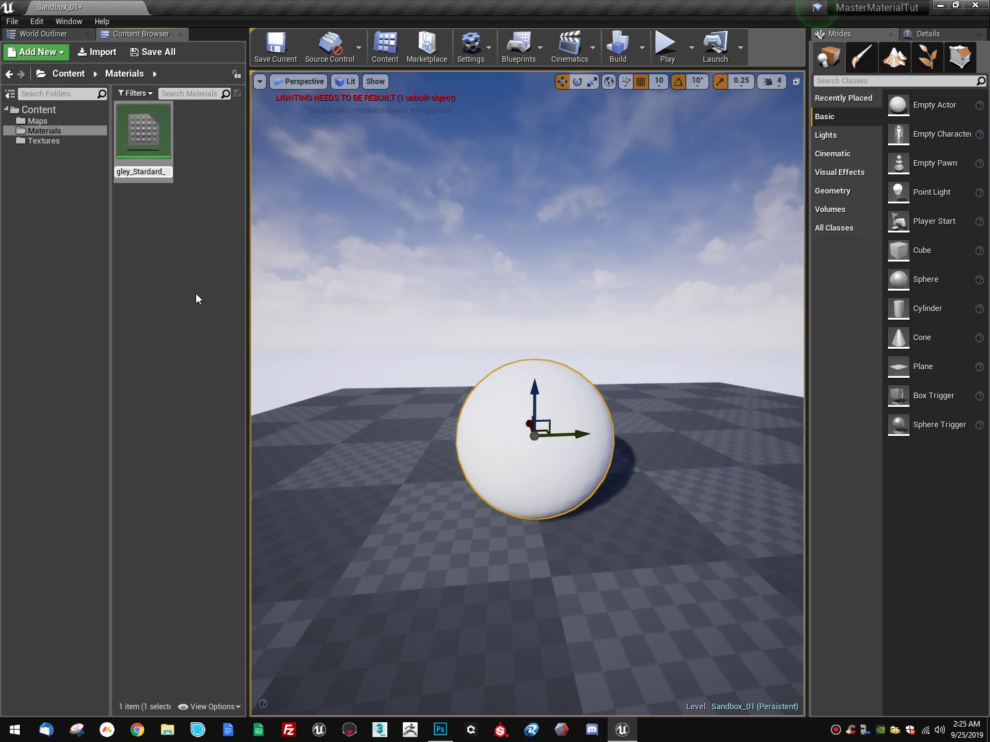
type("Master")
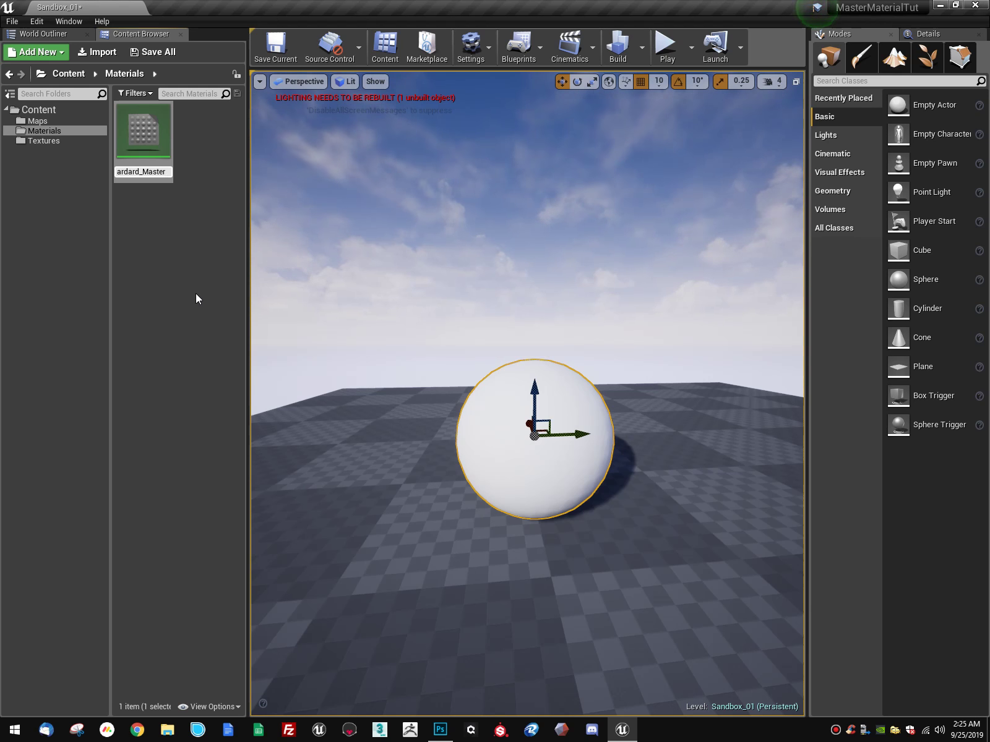
key("Return")
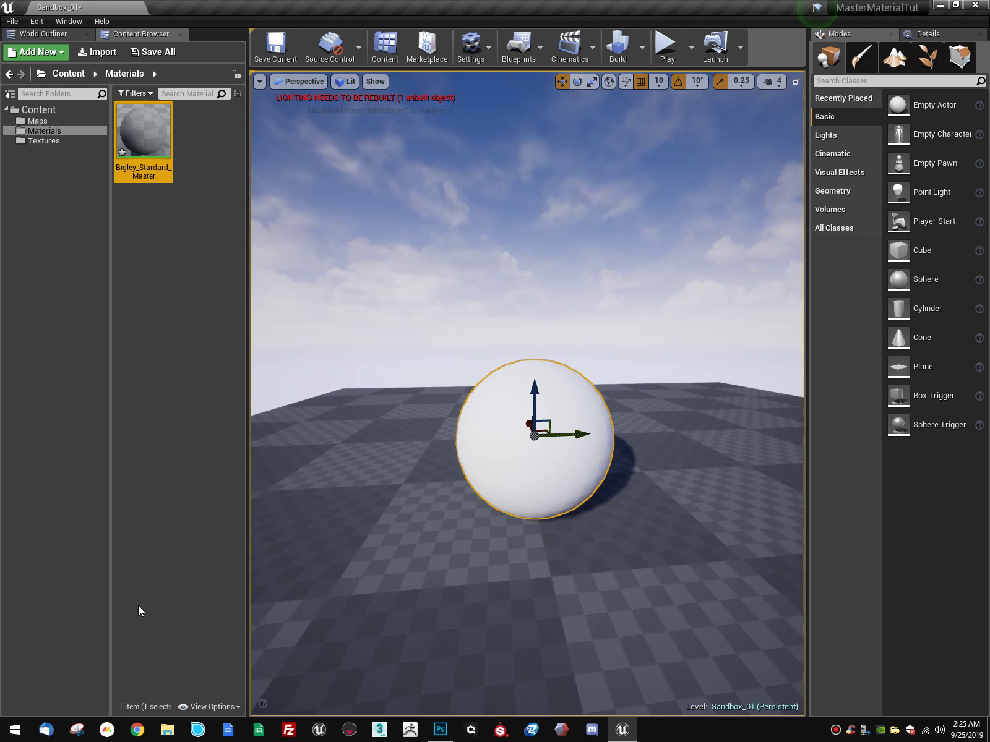
Step: Open the Bigley_Stardard_Master material for editing and make its preview area taller
mouse_move(152, 128)
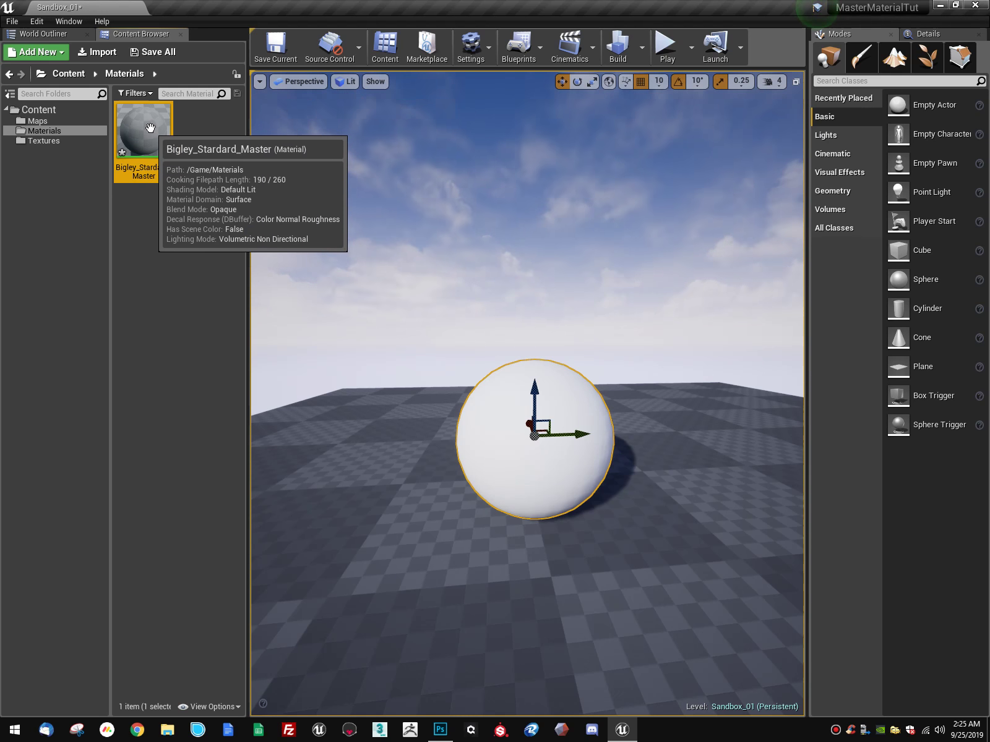
double_click(151, 128)
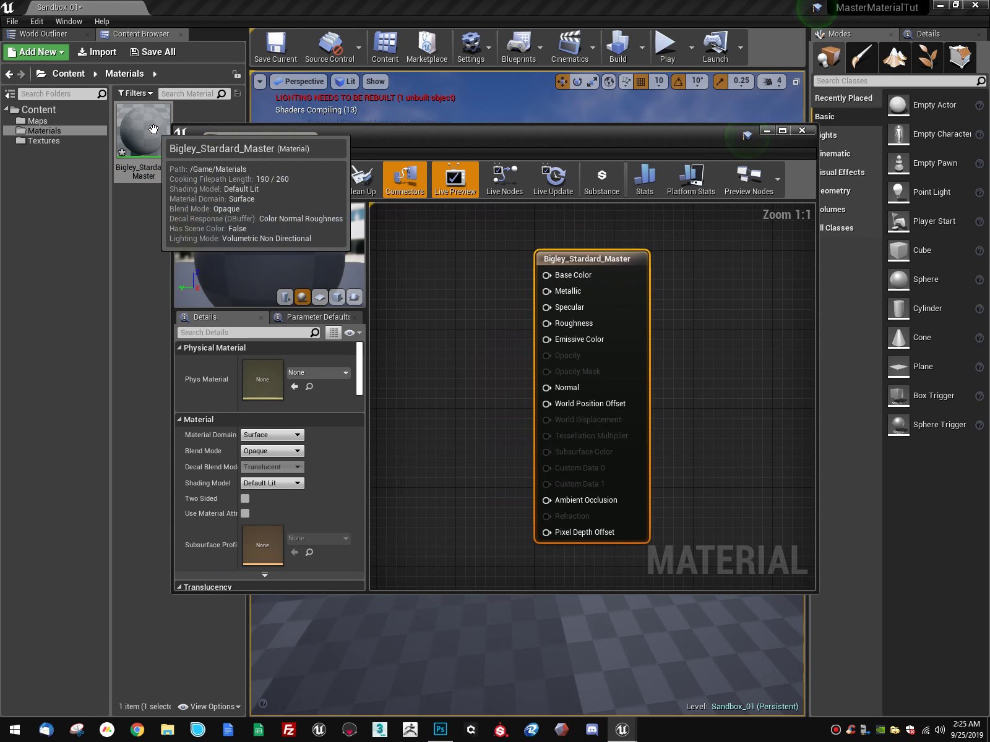
right_click_drag(449, 375, 470, 387)
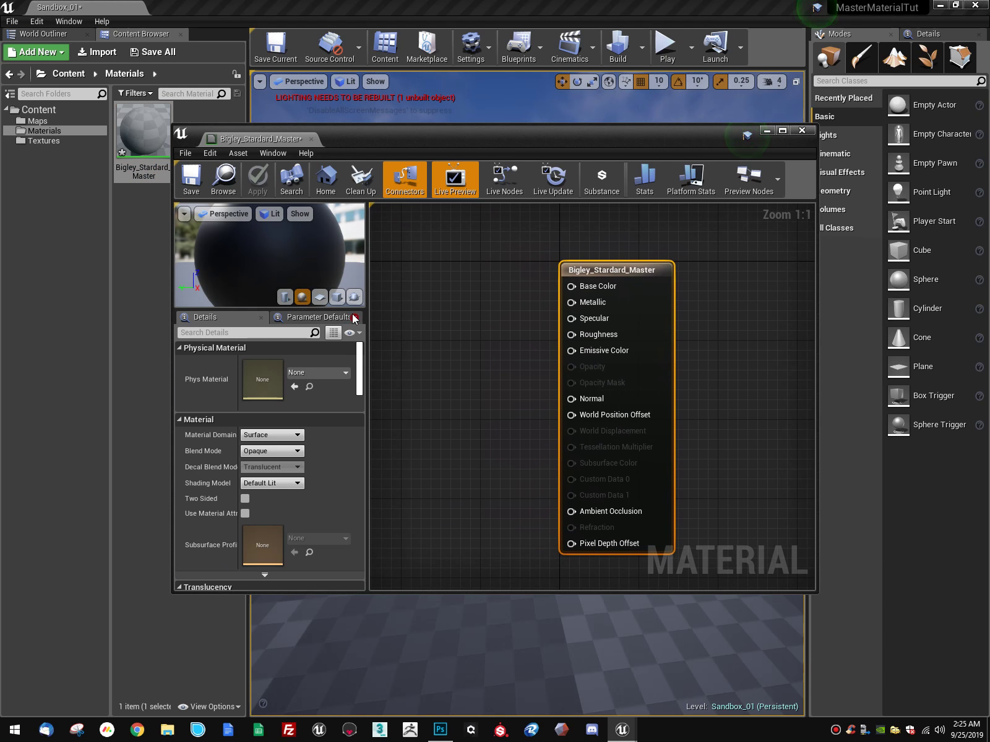
left_click_drag(355, 310, 352, 353)
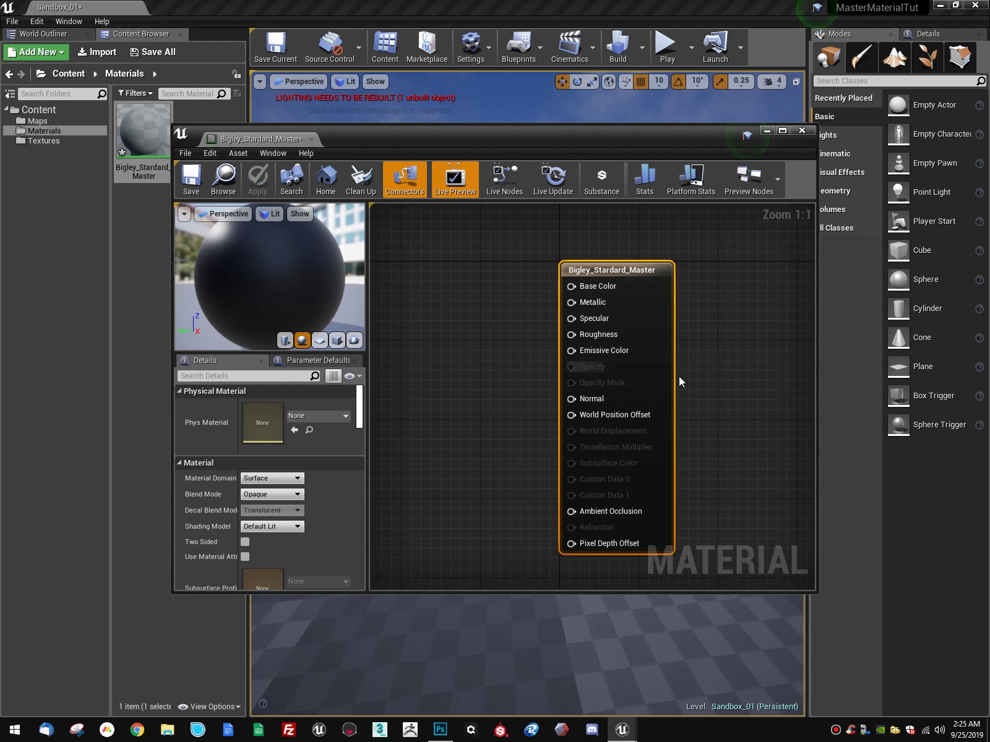
right_click_drag(684, 340, 748, 331)
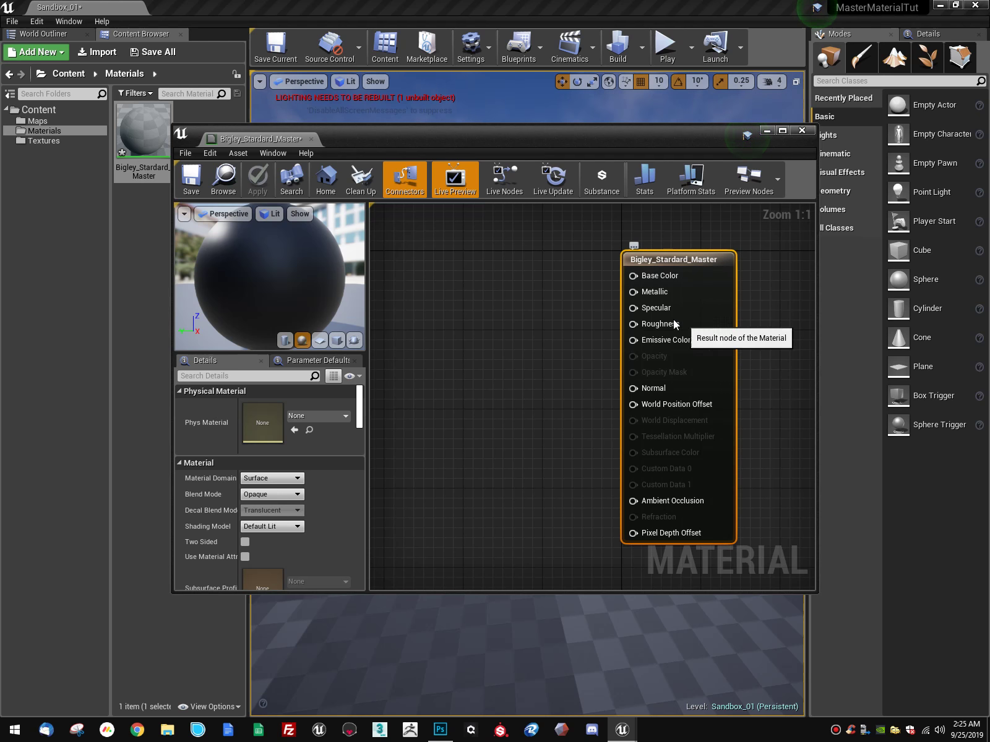
right_click_drag(493, 381, 532, 471)
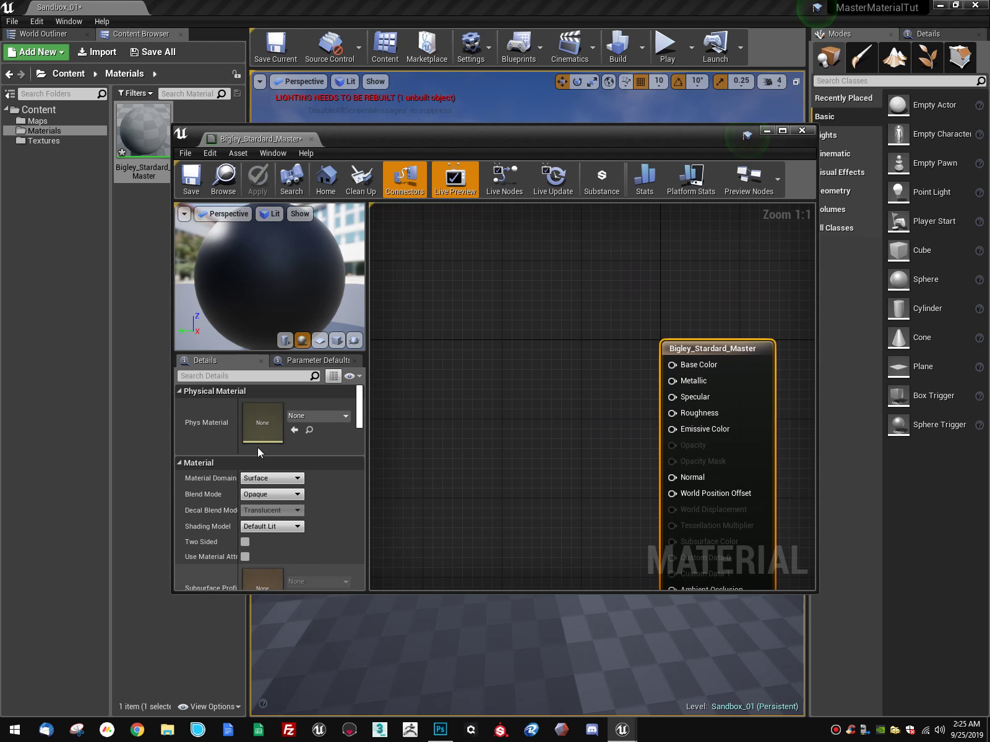
right_click_drag(520, 394, 468, 344)
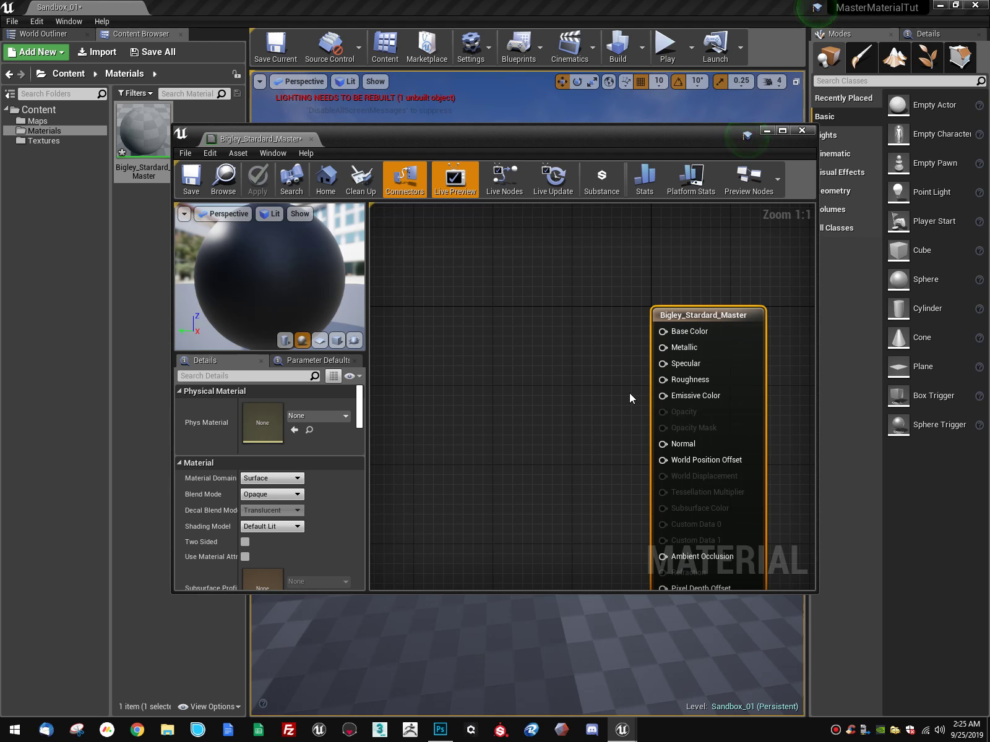
right_click_drag(550, 312, 538, 358)
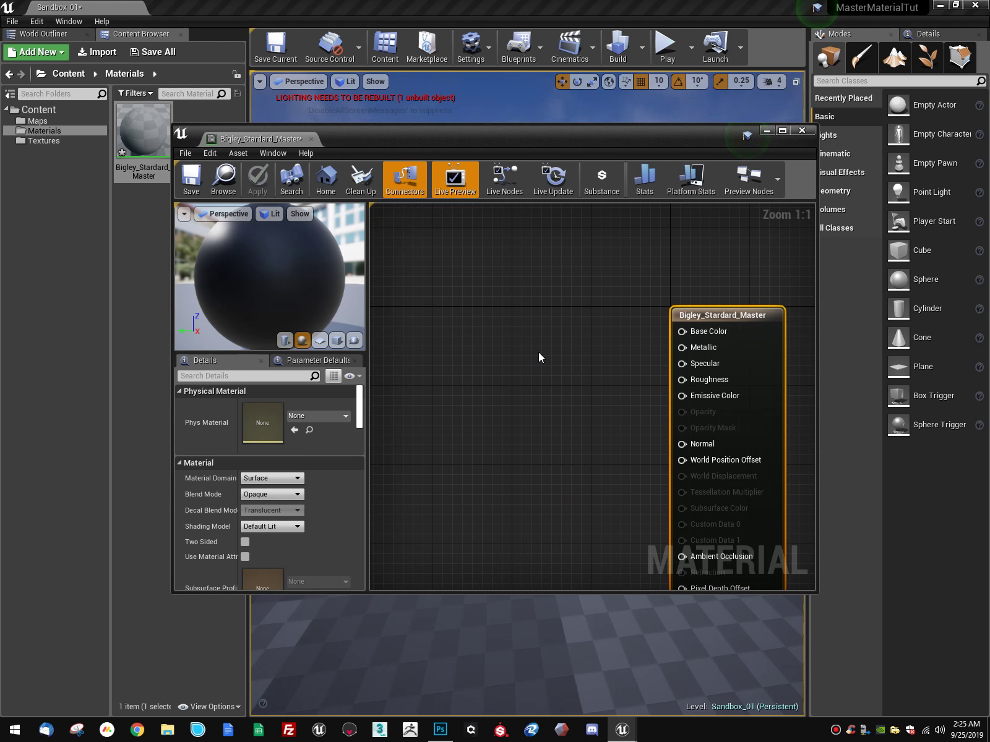
right_click_drag(596, 321, 562, 353)
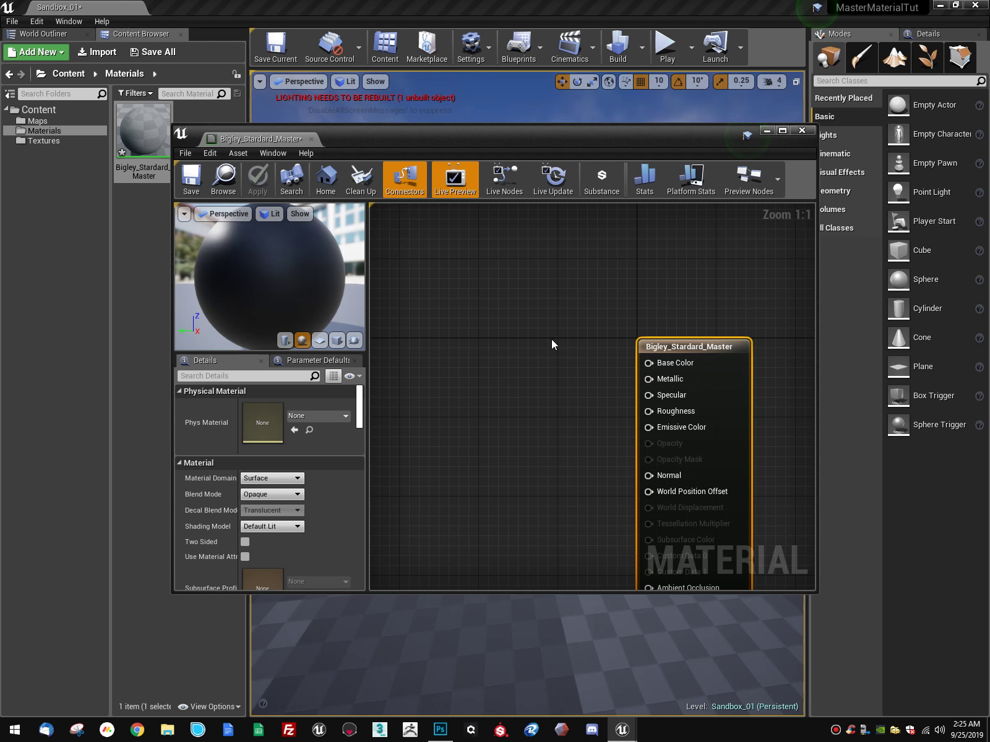
right_click(558, 303)
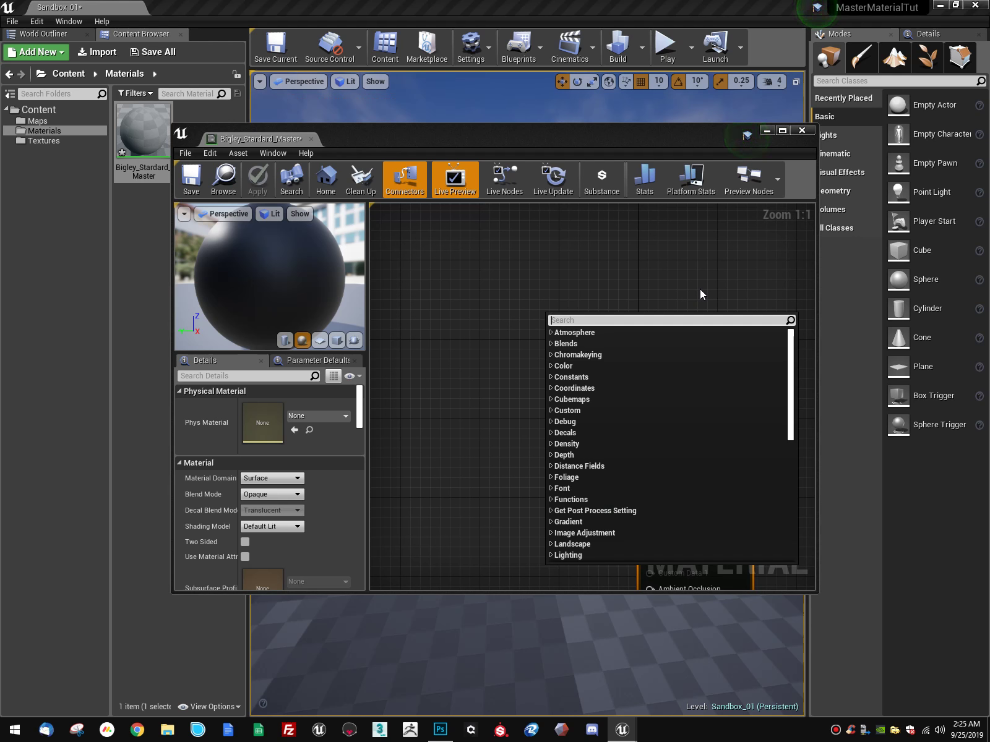
type("const")
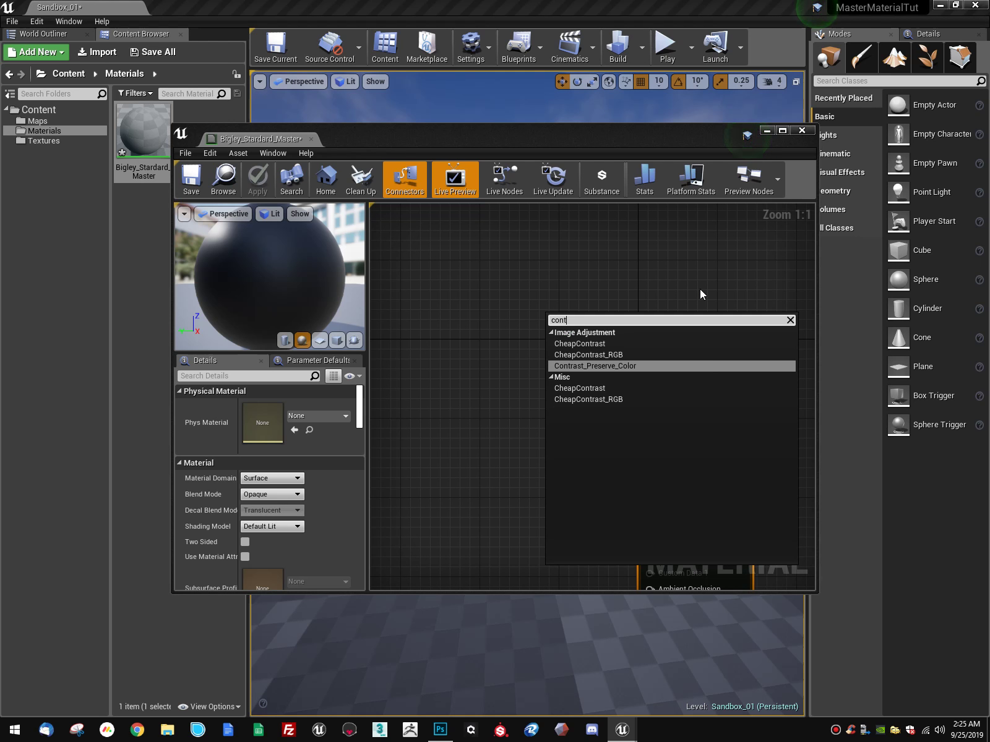
key("BackSpace")
key("BackSpace")
key("BackSpace")
key("BackSpace")
key("BackSpace")
type("texture")
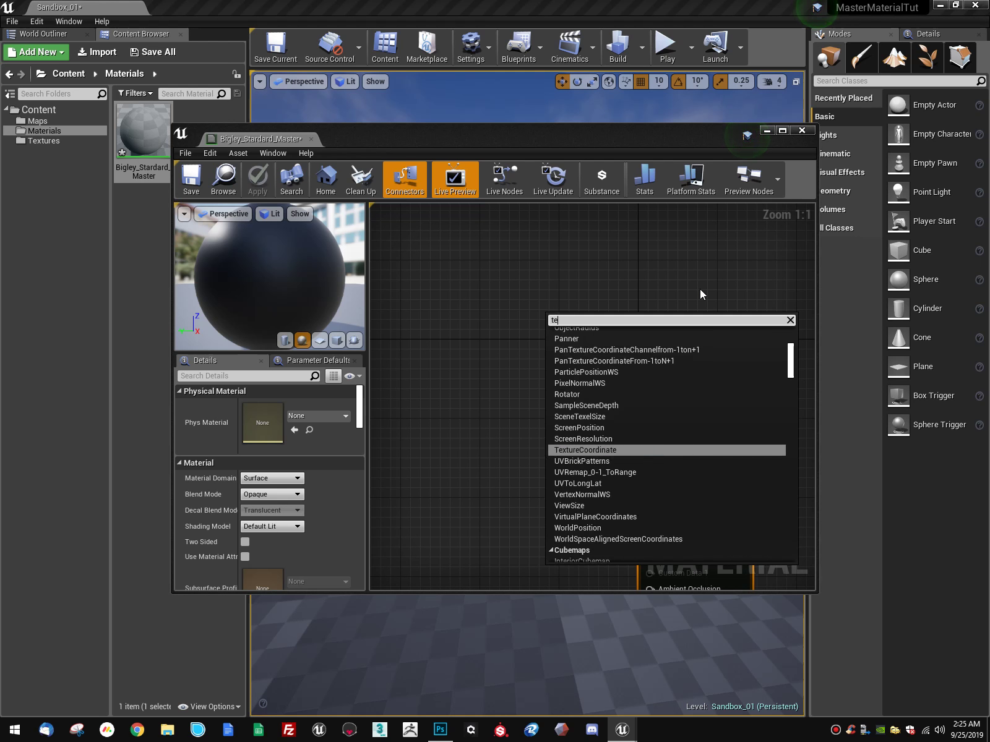
key("BackSpace")
key("BackSpace")
key("BackSpace")
key("BackSpace")
key("BackSpace")
key("BackSpace")
key("BackSpace")
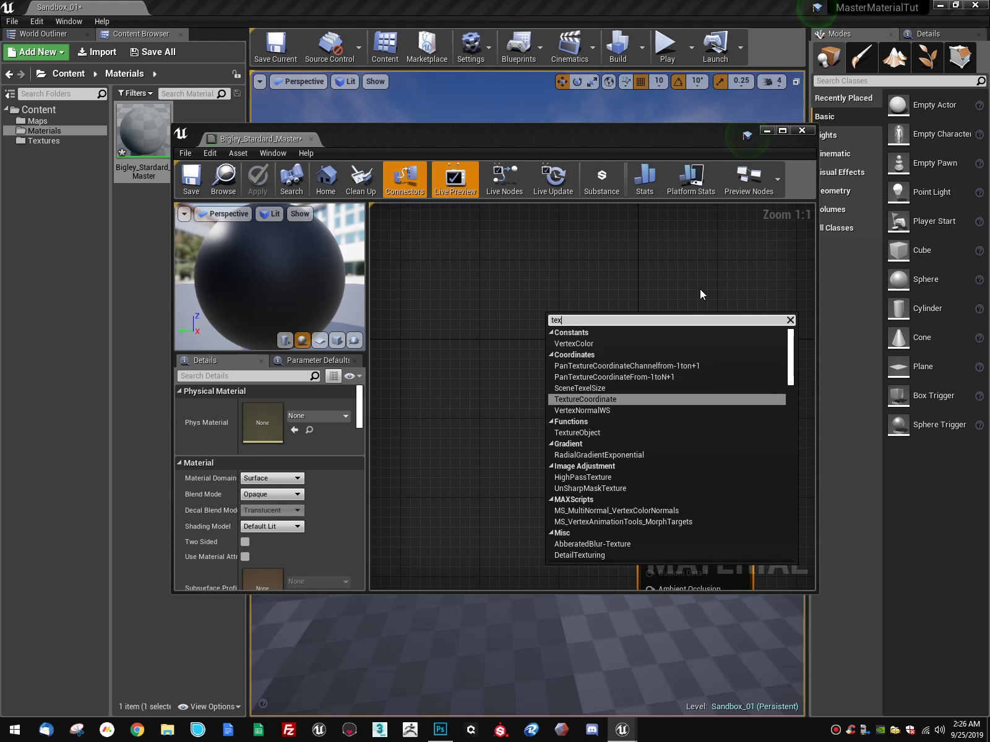
left_click(700, 290)
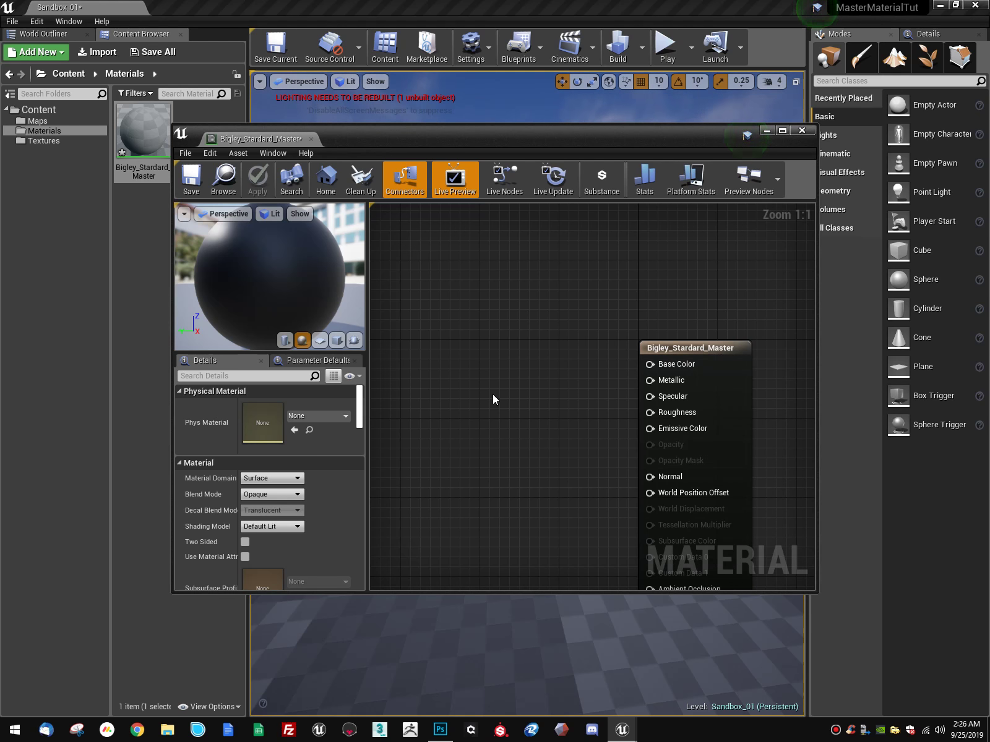
Step: Add a Constant3Vector node to the left of the material's result node and connect its output to Base Color
right_click_drag(556, 366, 525, 338)
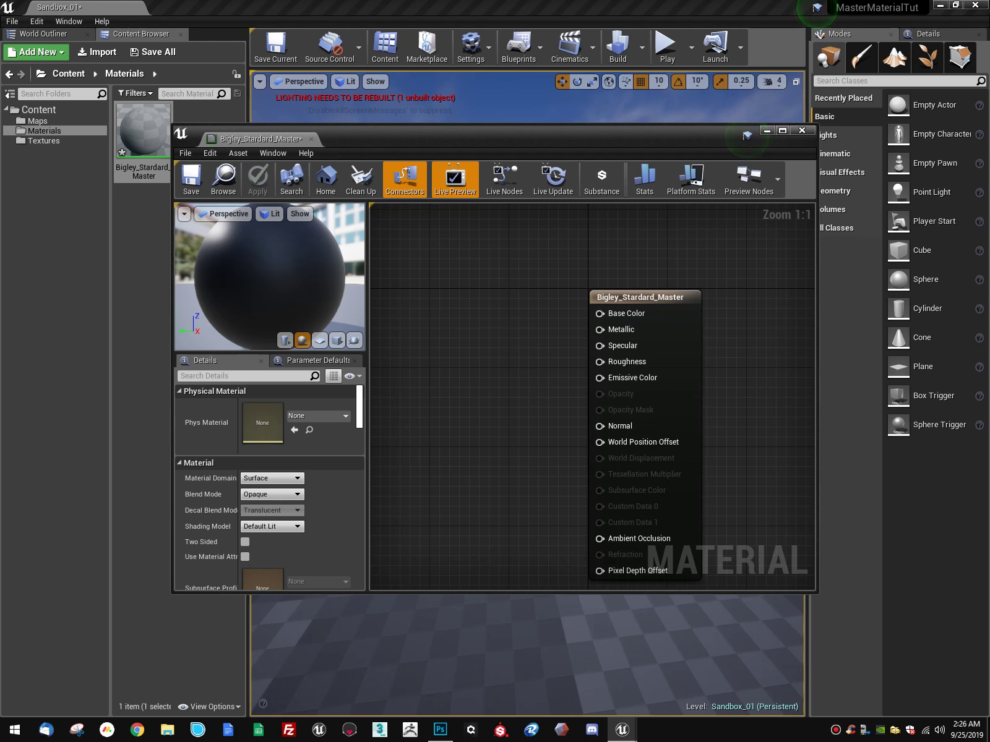
right_click_drag(531, 330, 550, 327)
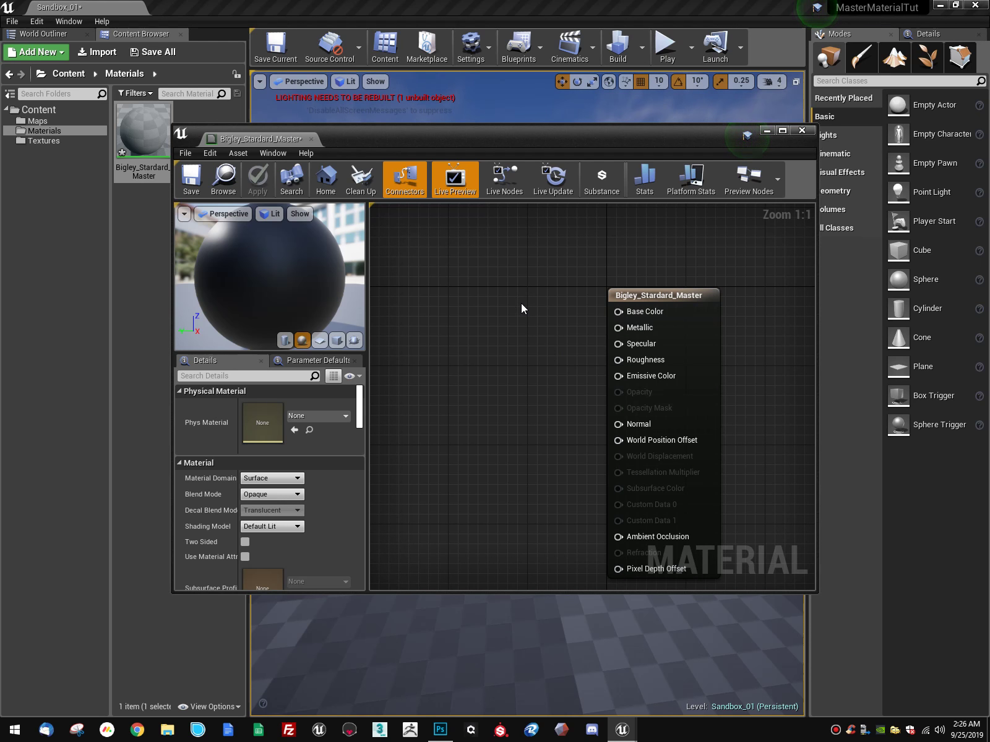
right_click(524, 310)
type("constan")
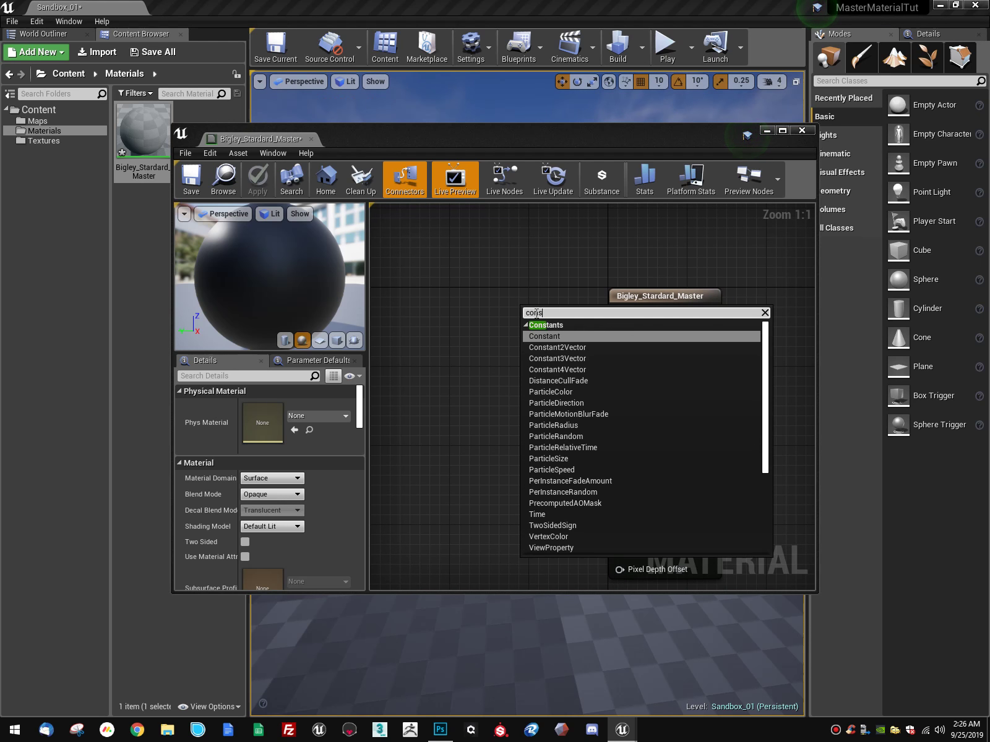
left_click(577, 361)
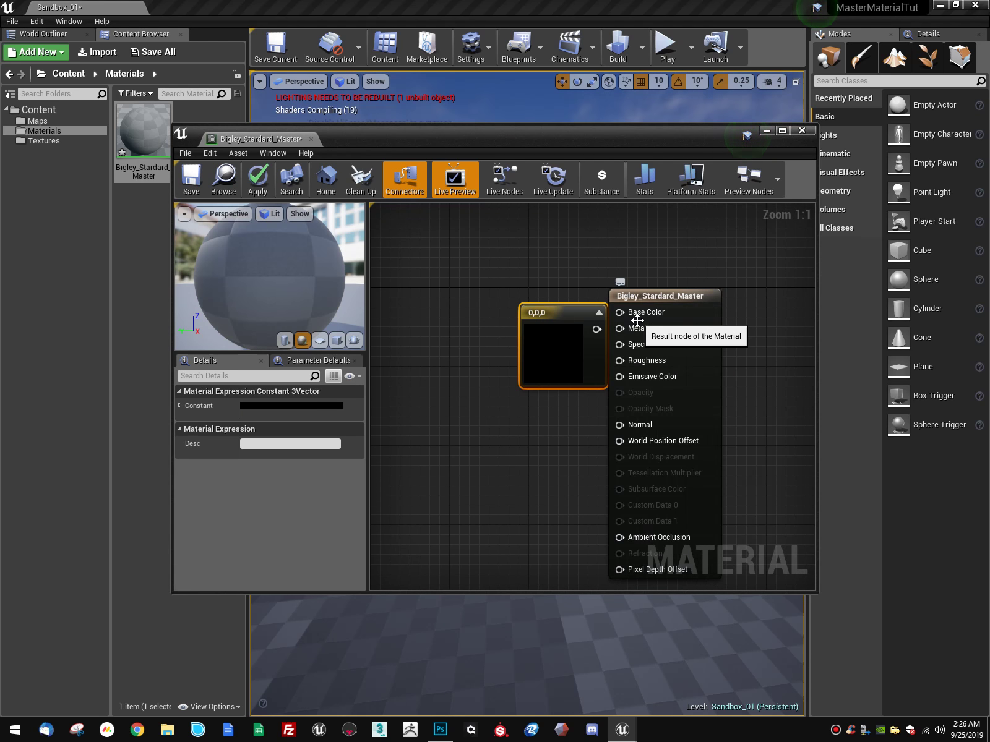
left_click(508, 346)
left_click(555, 345)
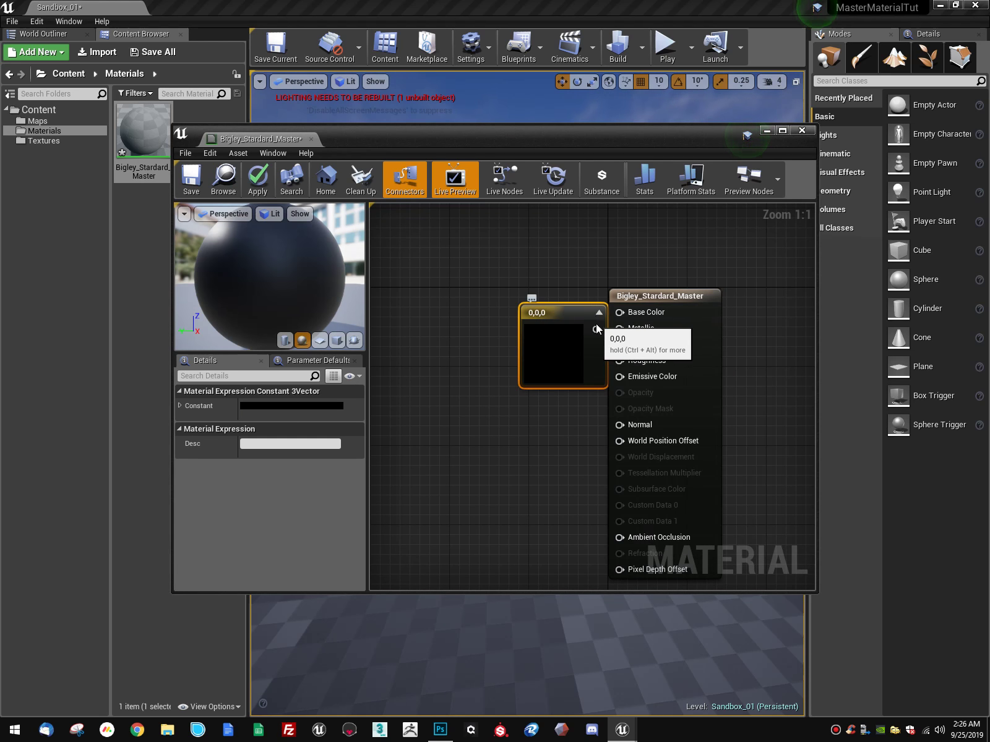
key("Delete")
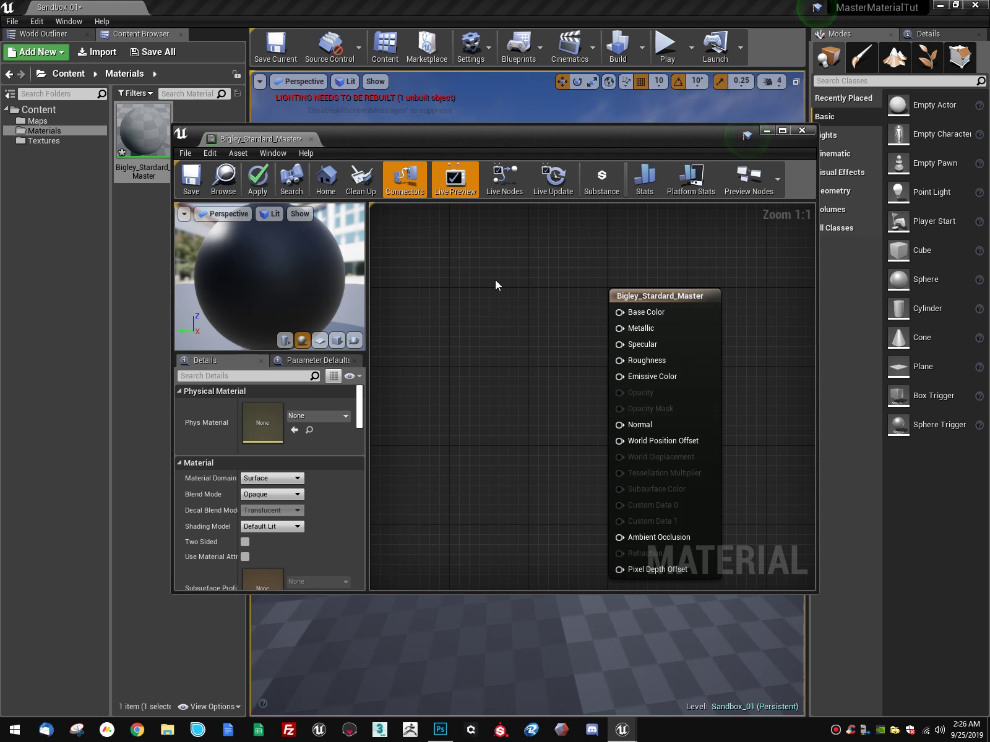
key("ctrl+z")
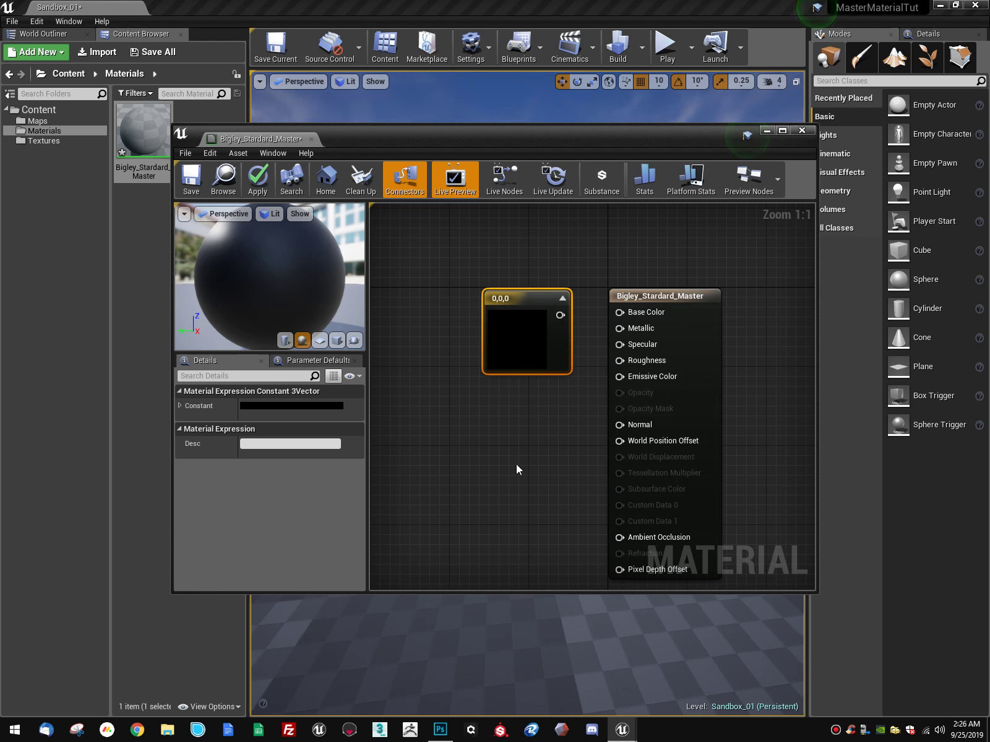
left_click_drag(526, 296, 619, 312)
left_click_drag(477, 275, 474, 286)
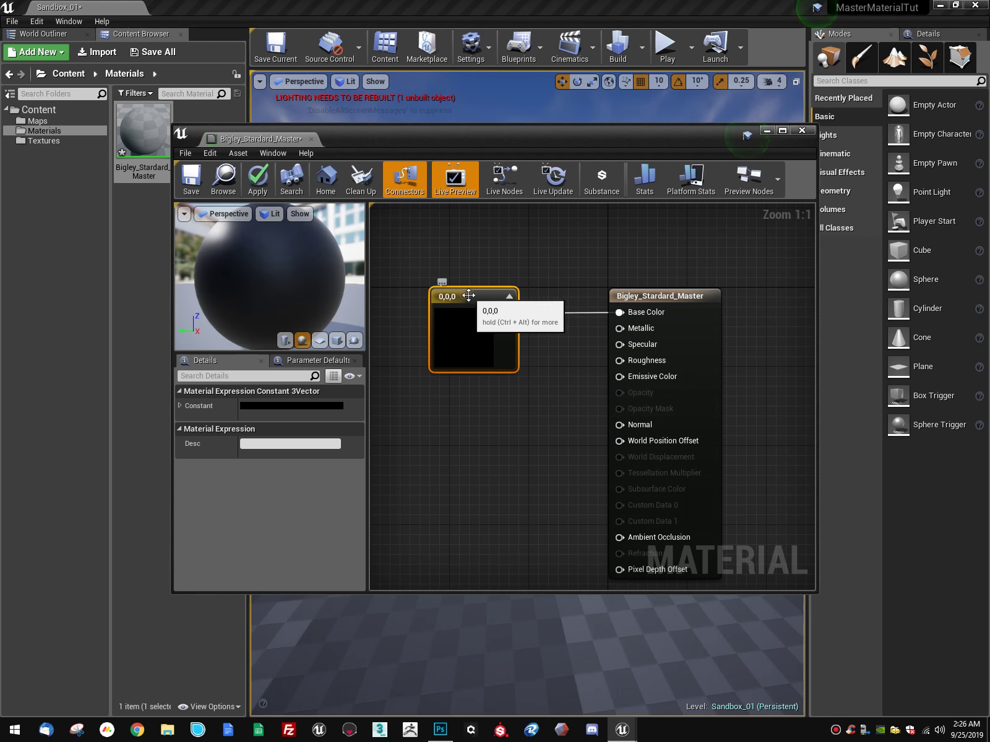
Step: Set the Constant3Vector colour to bright magenta with R 1.0, G 0.0 and B 0.712814
double_click(469, 292)
left_click_drag(574, 380, 597, 354)
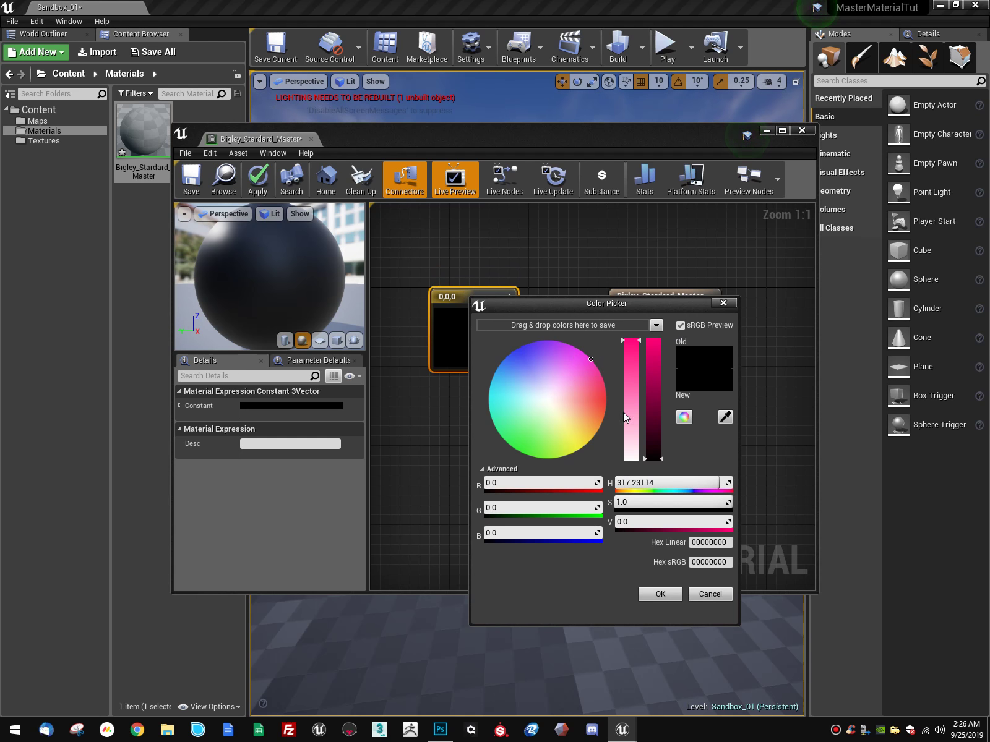
left_click_drag(660, 461, 661, 340)
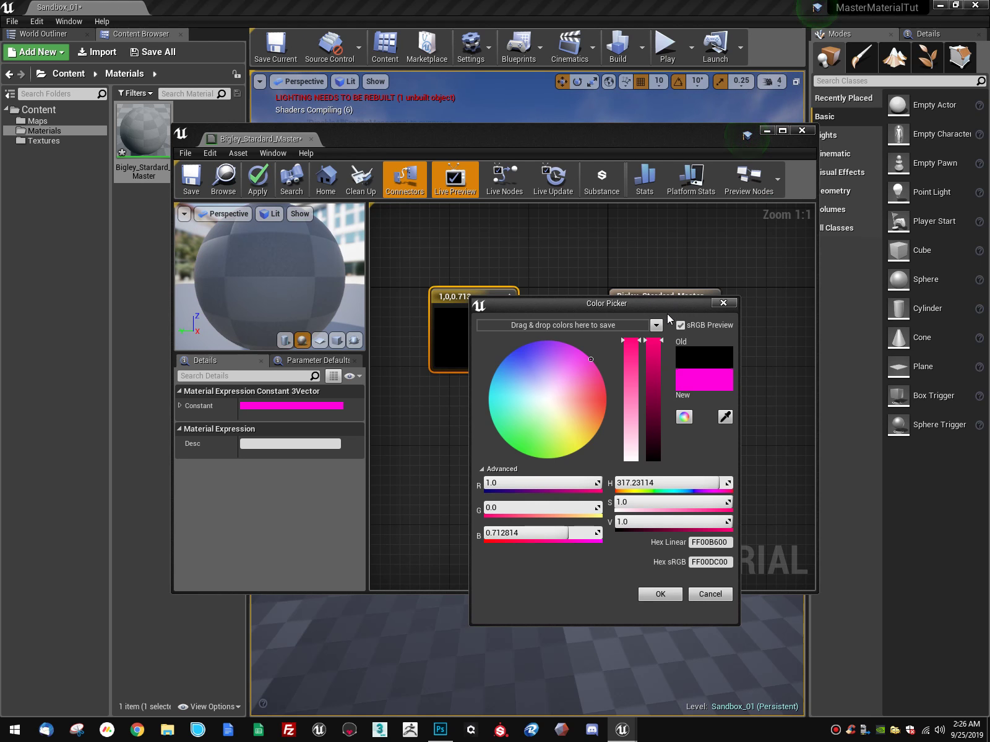
left_click(681, 595)
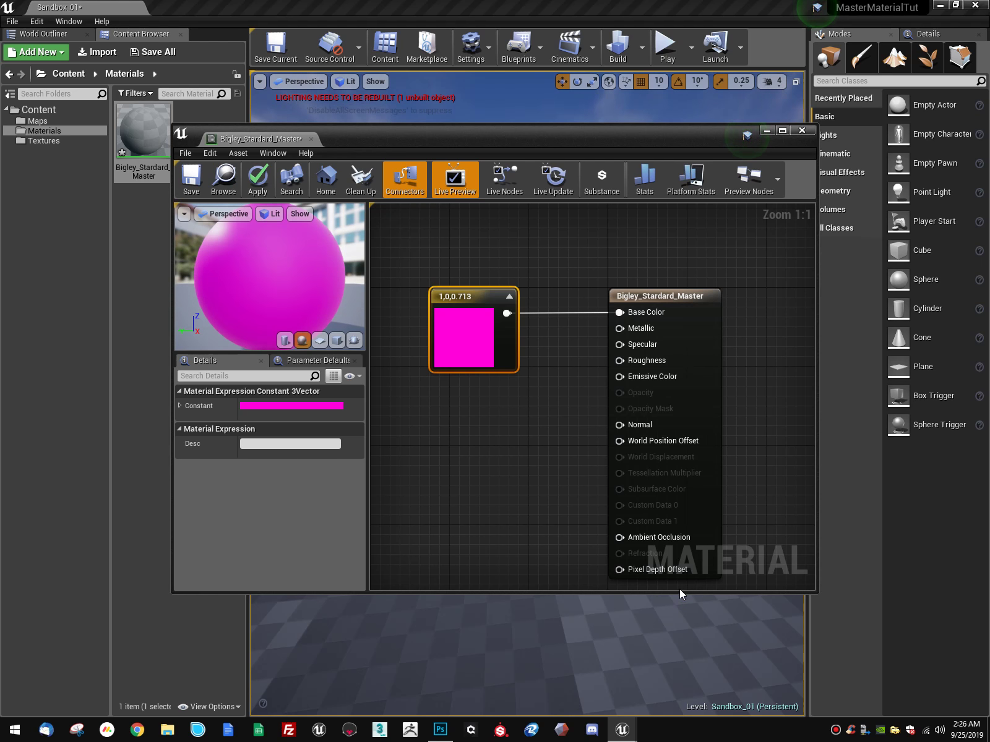
Step: Reposition the magenta colour node above and to the left of the result node, leaving room for more nodes beneath it
left_click_drag(470, 296, 474, 252)
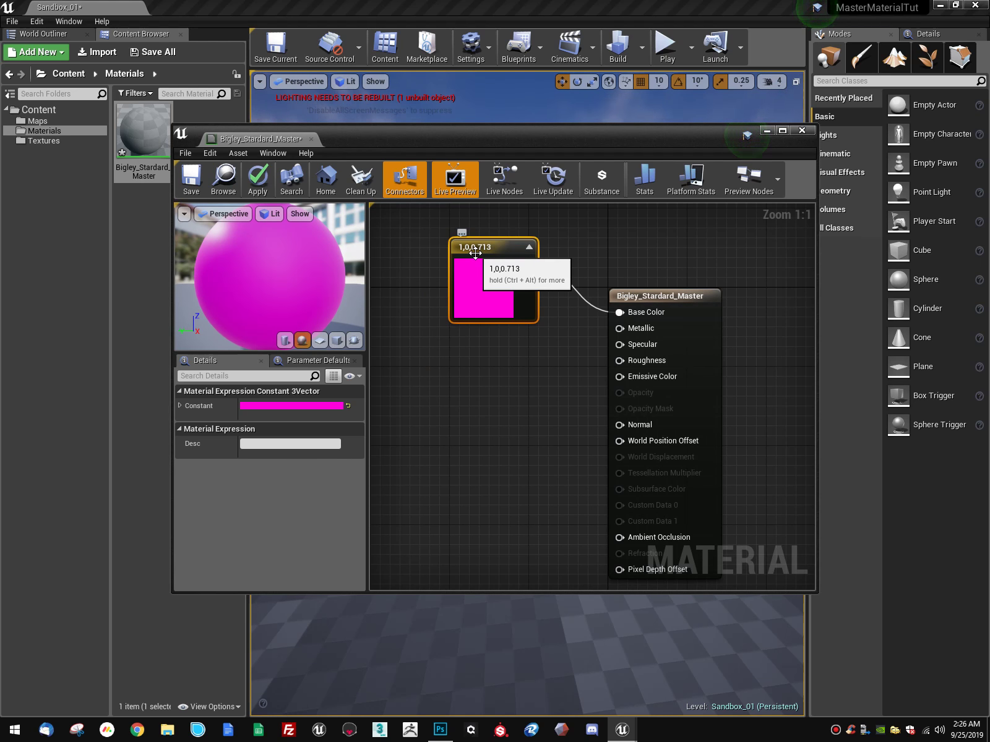
right_click_drag(506, 369, 564, 452)
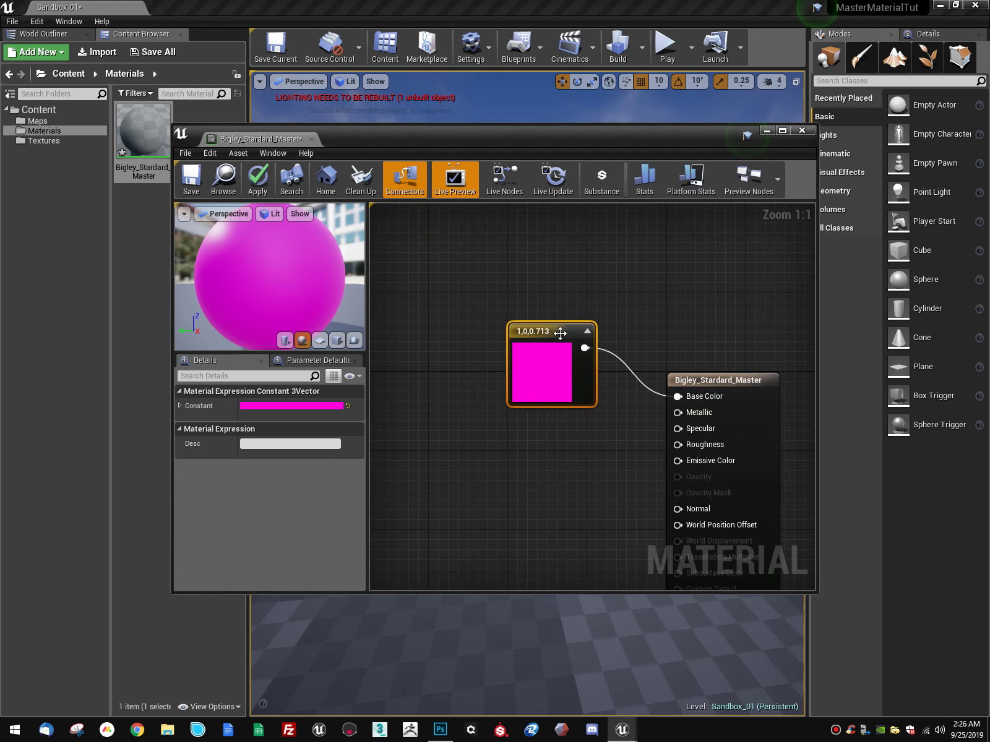
left_click_drag(555, 332, 526, 294)
right_click_drag(646, 429, 535, 394)
right_click_drag(522, 480, 564, 474)
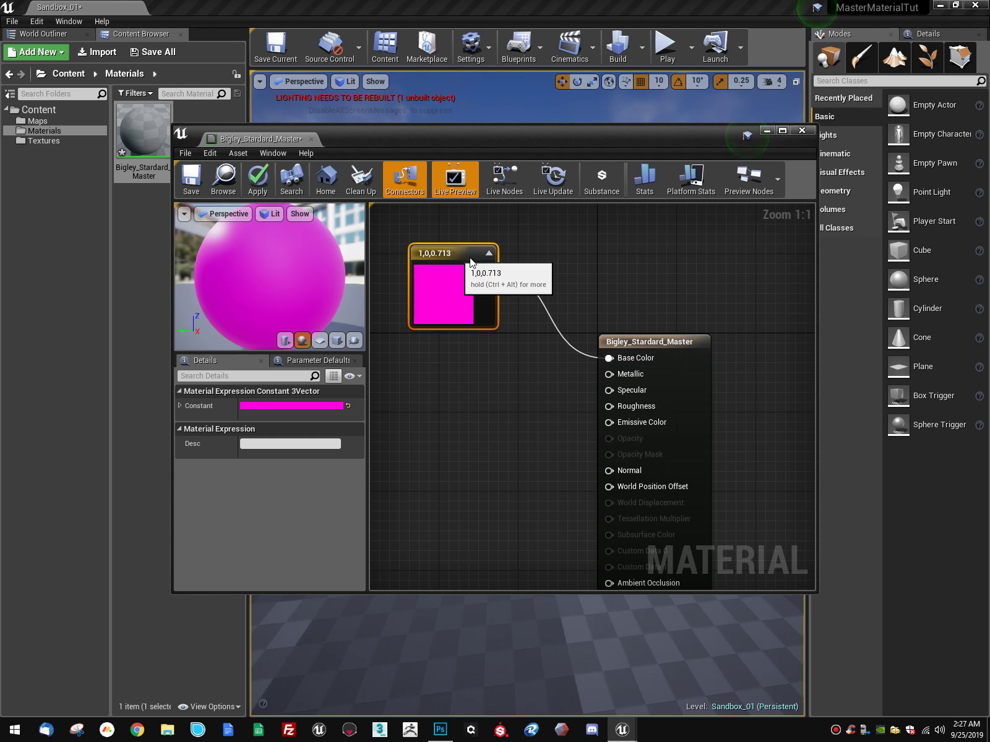
left_click_drag(448, 253, 485, 244)
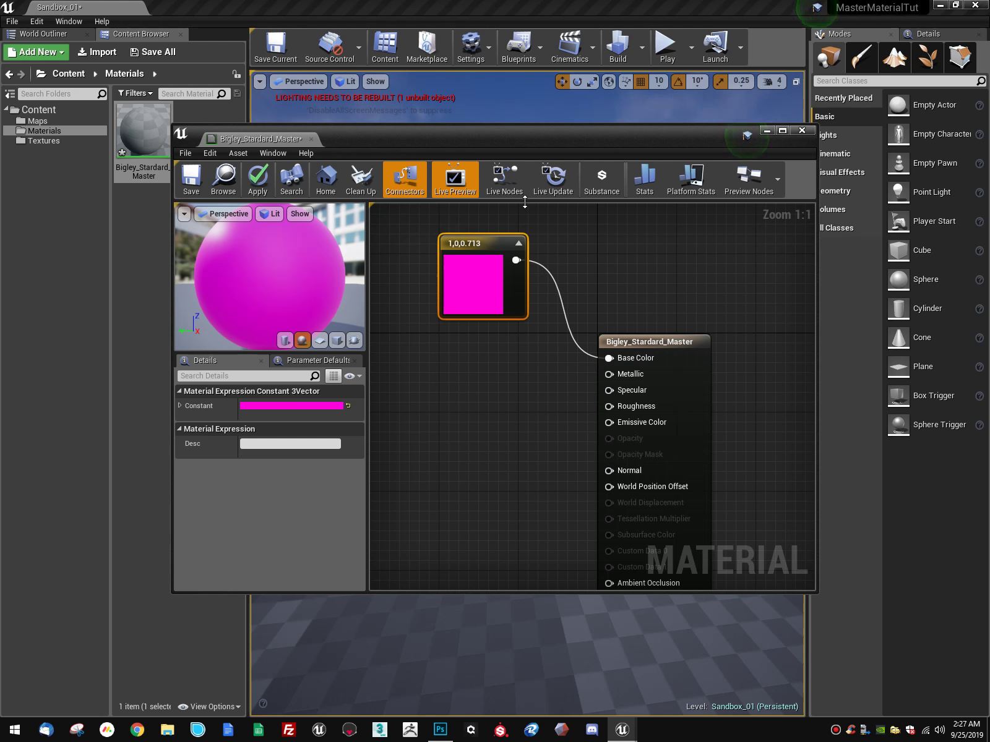
Step: Add a Constant node below the colour node and connect it to the Metallic input
left_click(472, 380)
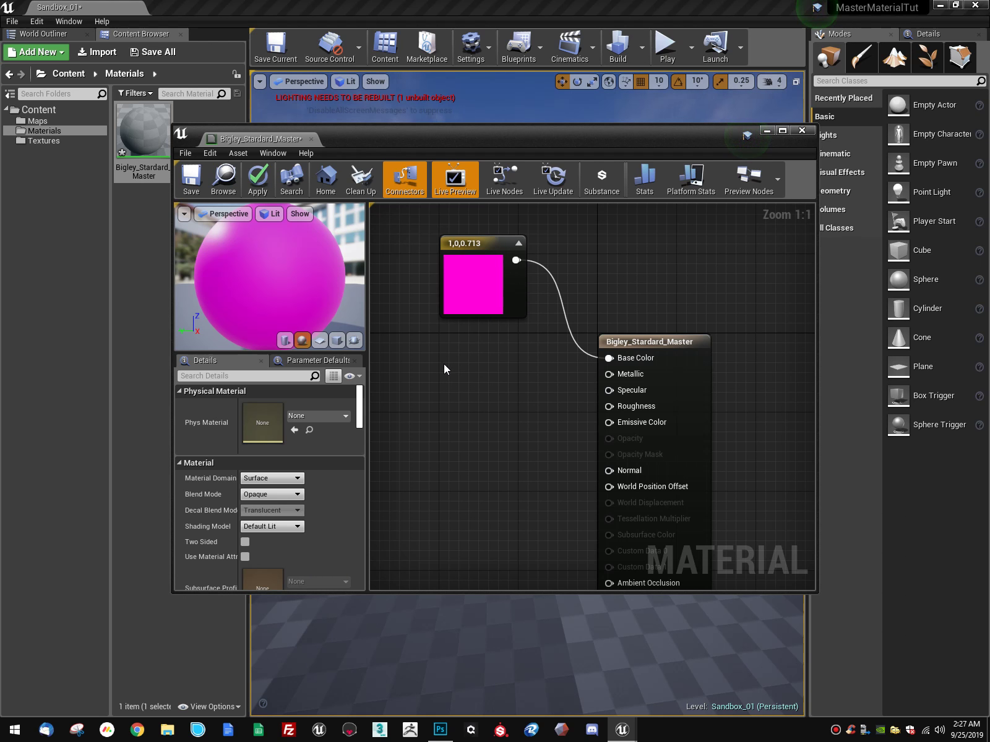
left_click(450, 362)
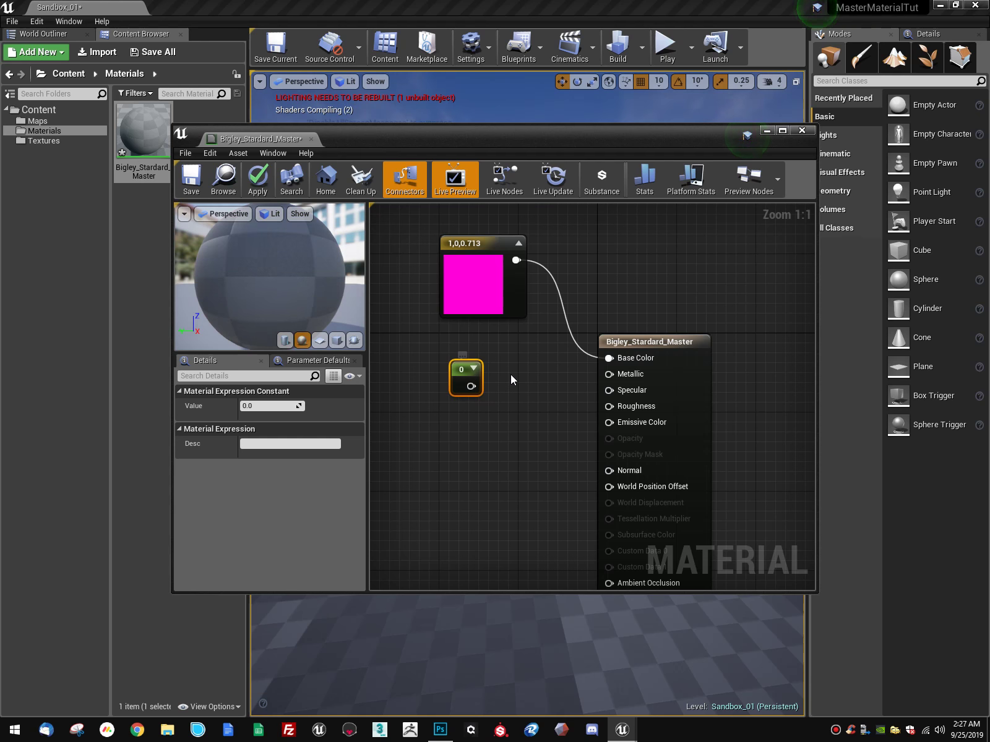
left_click_drag(471, 386, 639, 377)
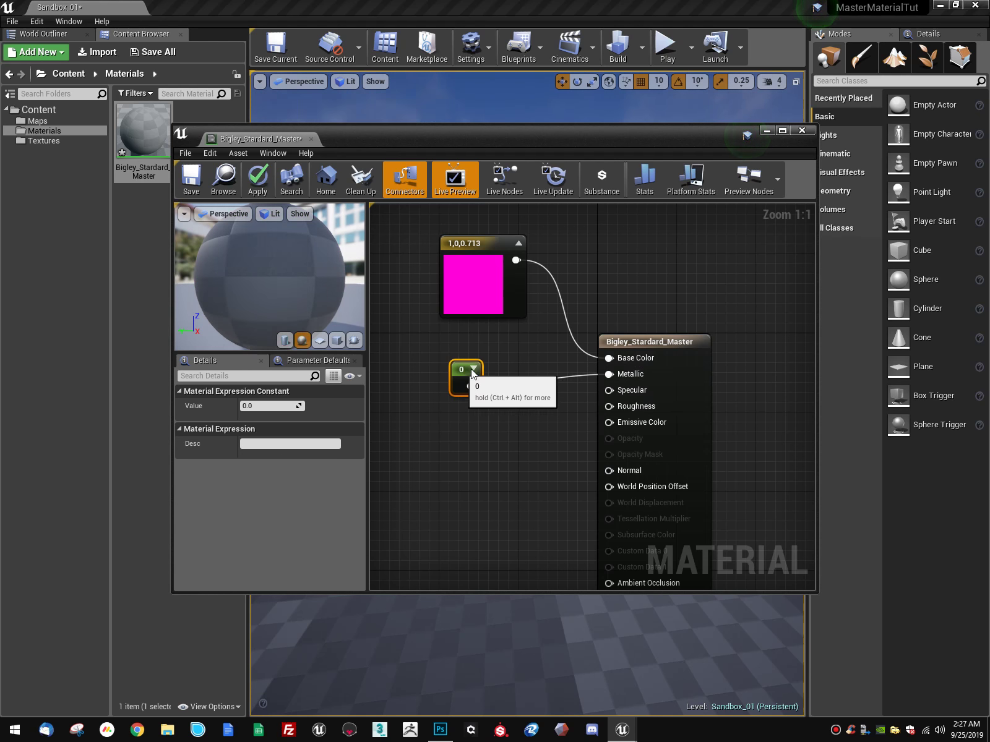
left_click_drag(471, 369, 480, 362)
Step: Set the Metallic constant's value to 1 and move the node closer to the result node
mouse_move(293, 406)
left_mouse_down()
mouse_move(377, 407)
mouse_move(304, 403)
left_mouse_up()
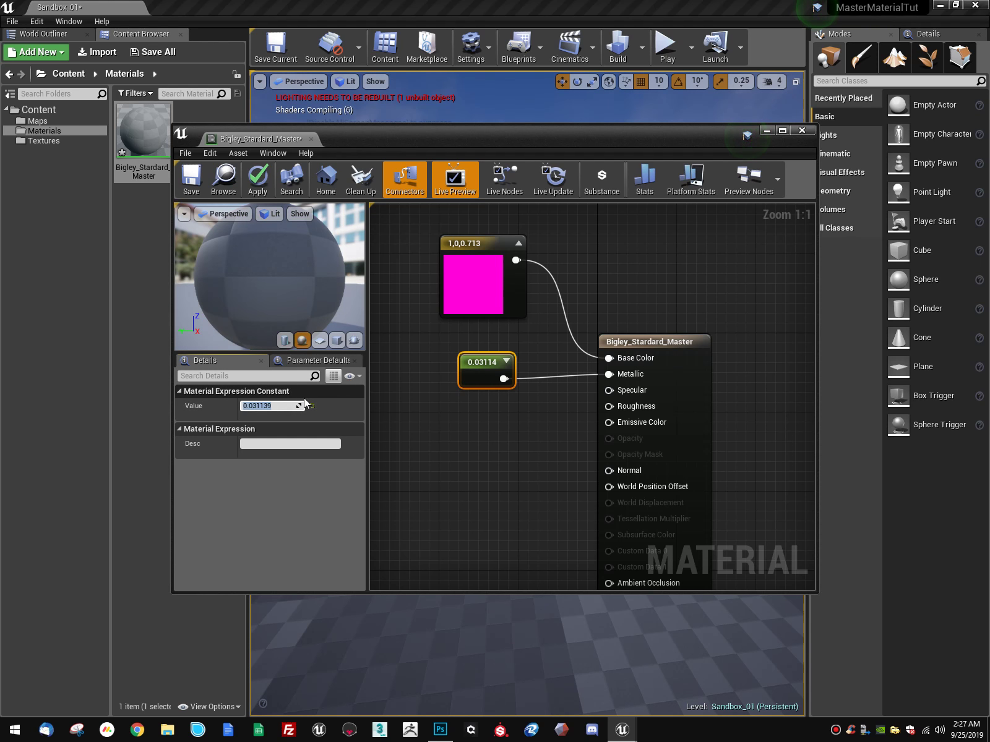
type("1")
key("Return")
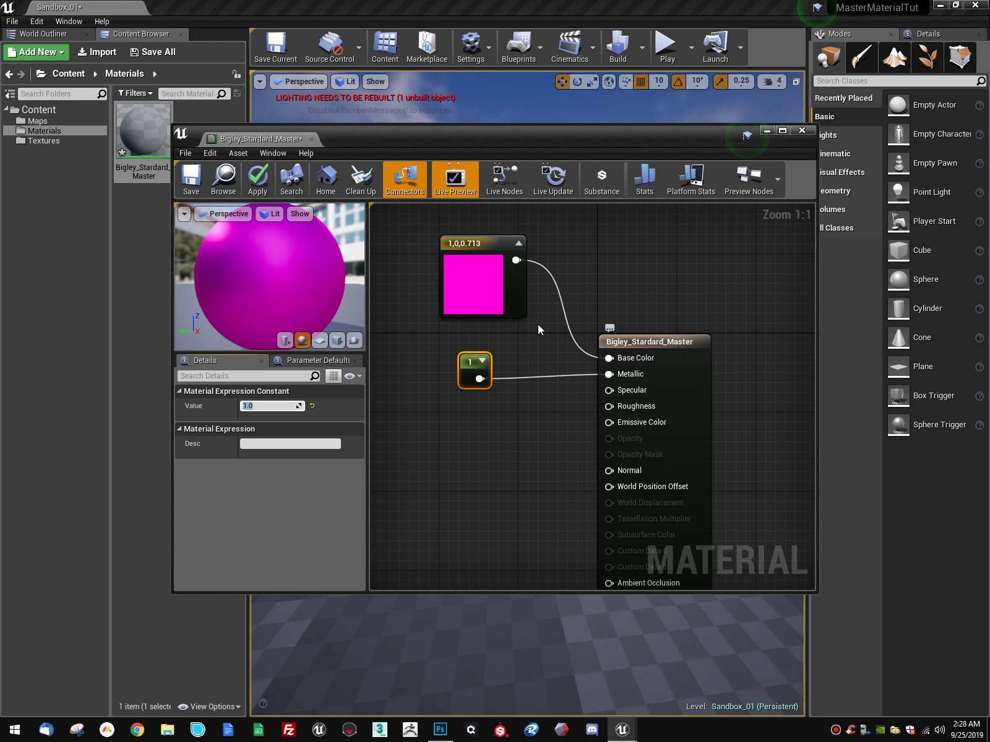
left_click_drag(483, 362, 517, 345)
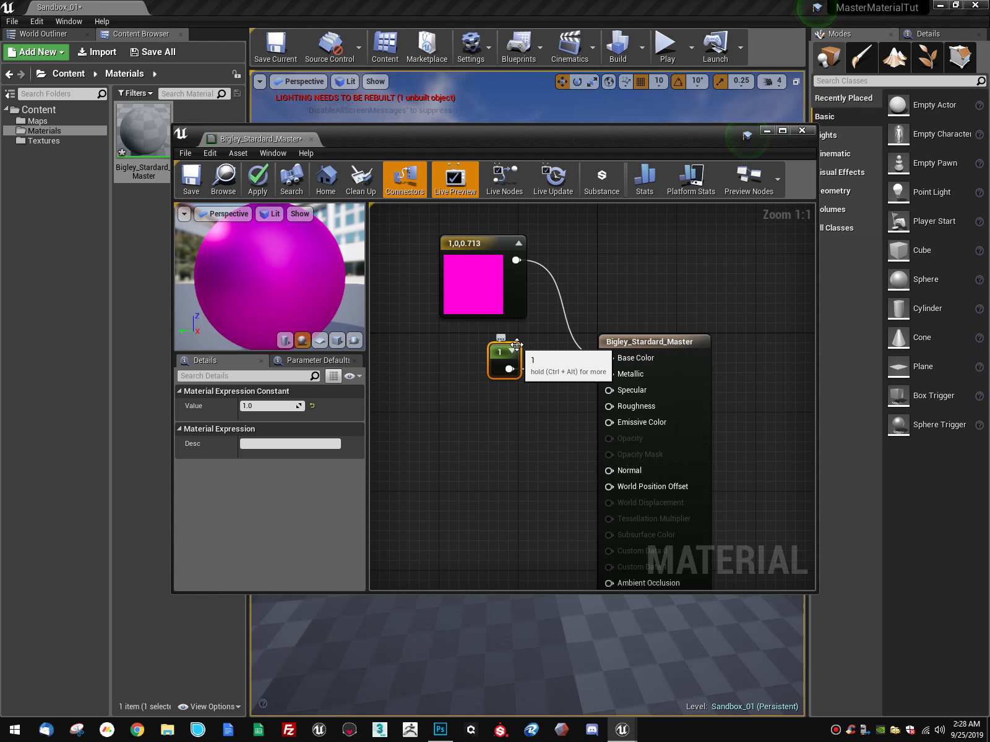
left_click(519, 464)
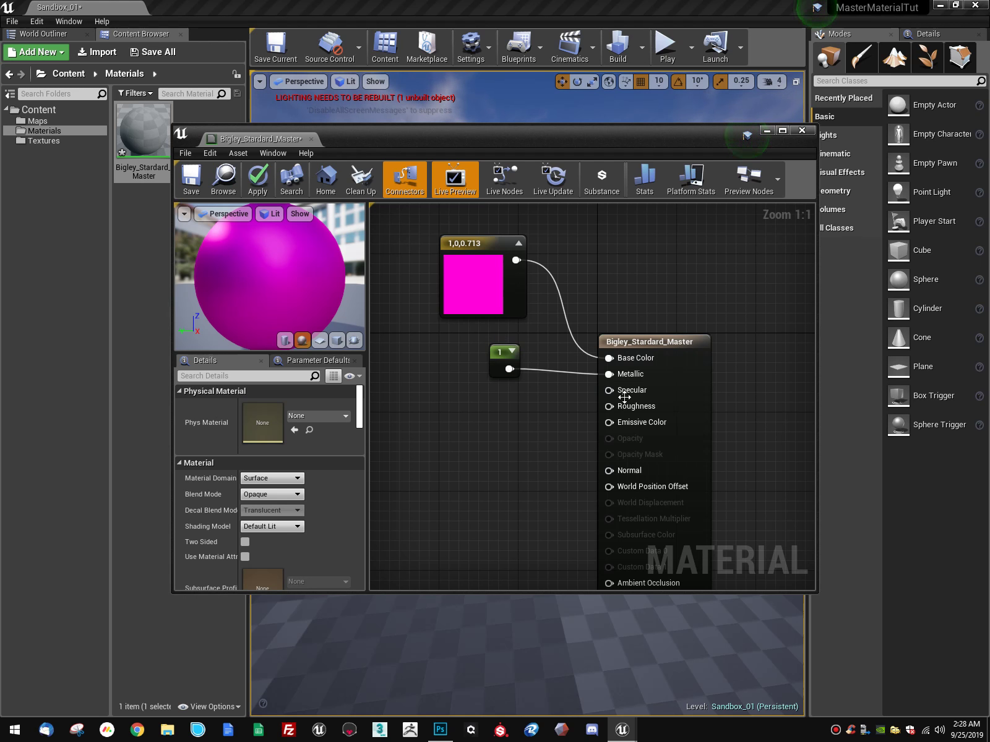
Step: Duplicate the Metallic constant, place the copy below it and connect the copy to the Roughness input
left_click(497, 350)
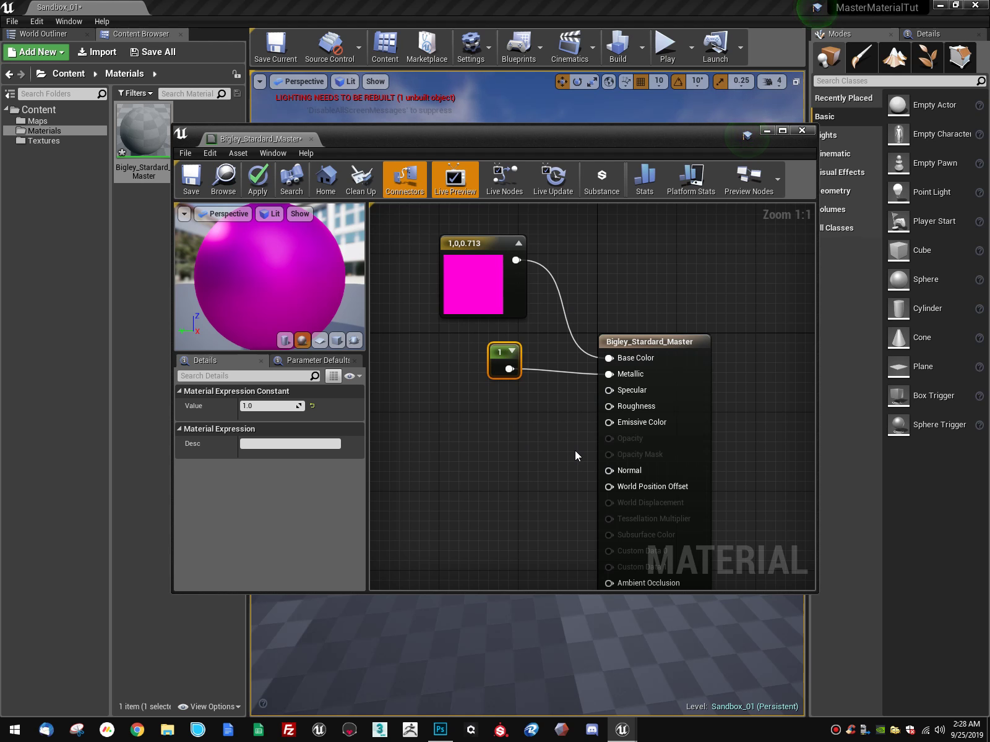
key("ctrl+w")
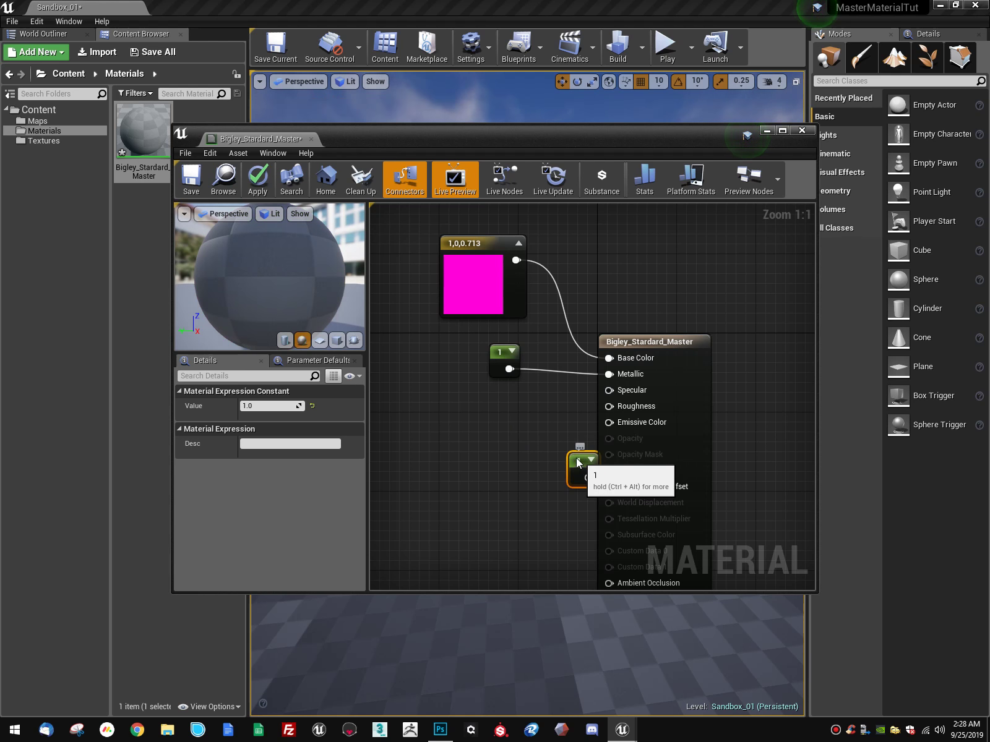
left_click_drag(579, 463, 489, 411)
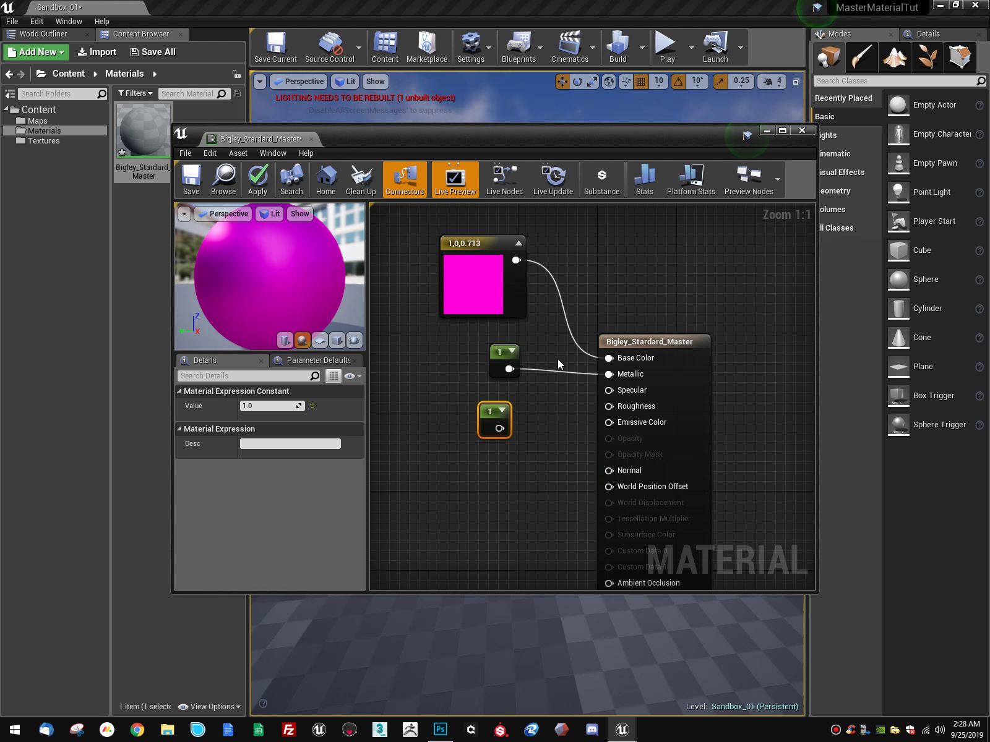
left_click_drag(500, 427, 609, 406)
Step: Duplicate the constant again, connect this copy to Specular between the other two constants, and collapse its preview
left_click_drag(495, 414, 609, 390)
key("ctrl+w")
left_click(511, 390)
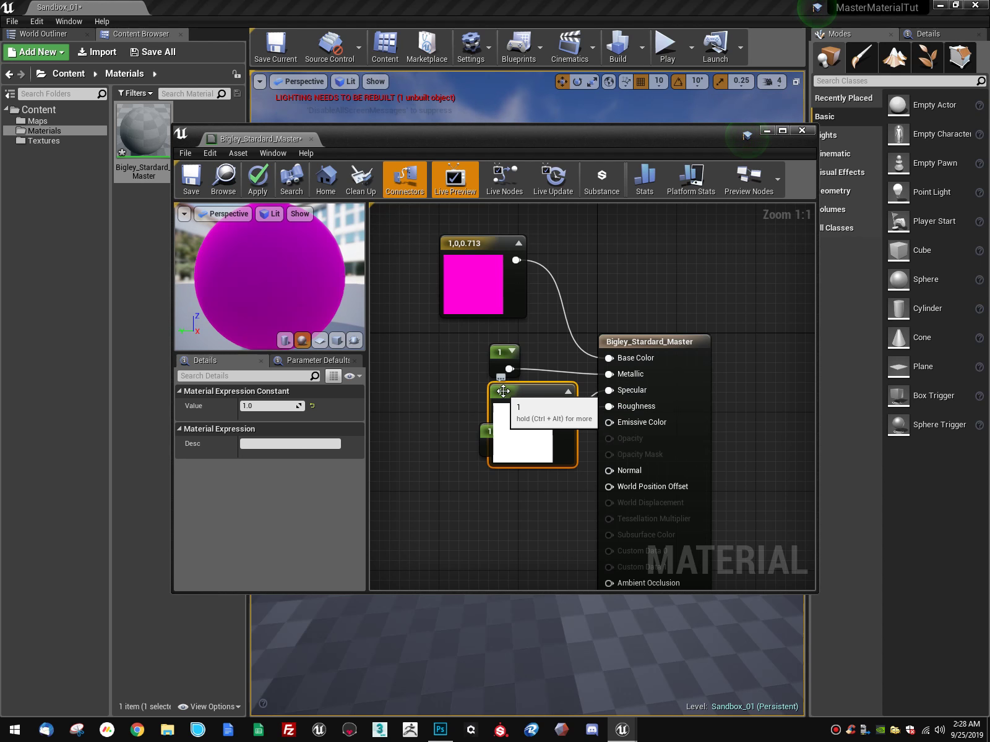
left_click(568, 392)
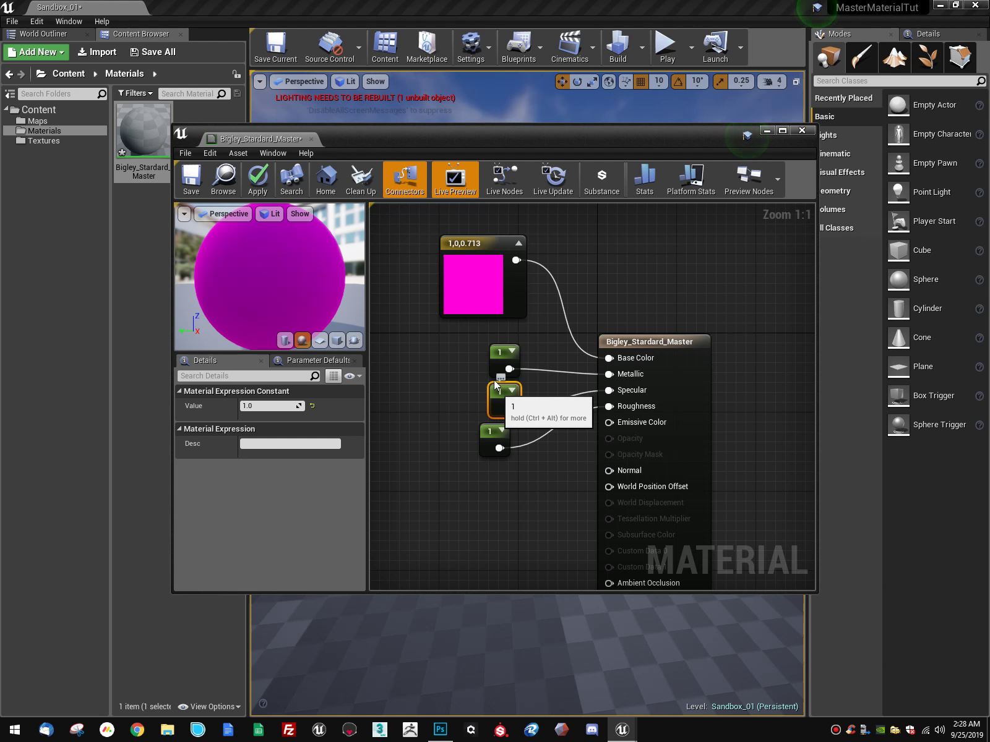
Step: Set the Specular constant's value to 0.5 and move the node closer to the result node
left_click(273, 408)
type("0.5")
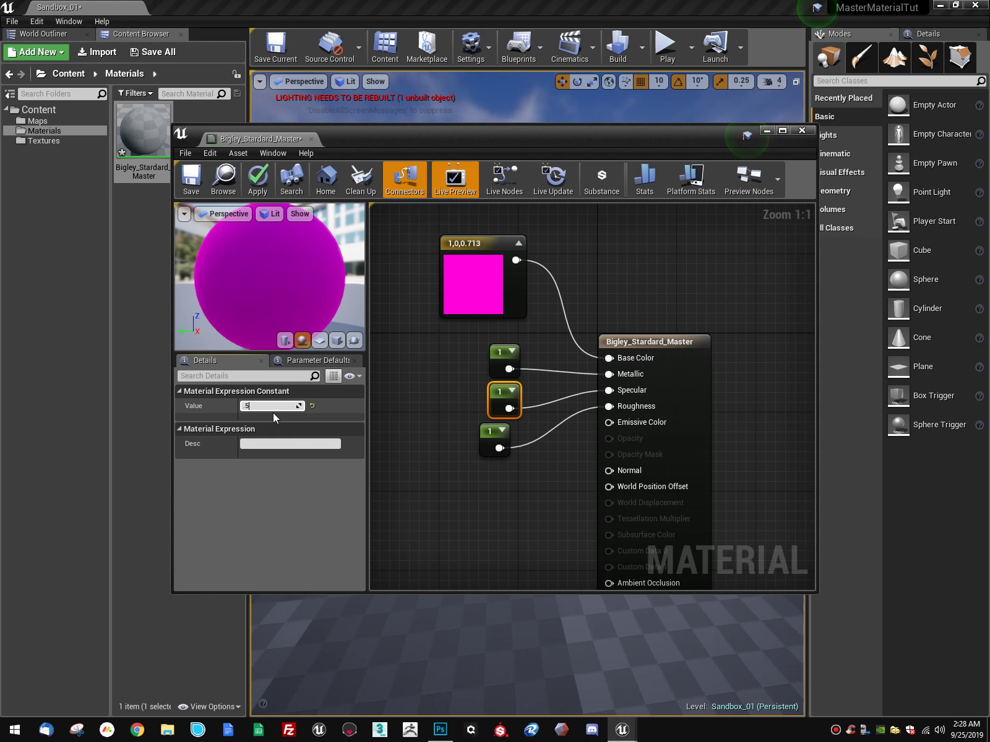
key("Return")
left_click_drag(501, 396, 544, 396)
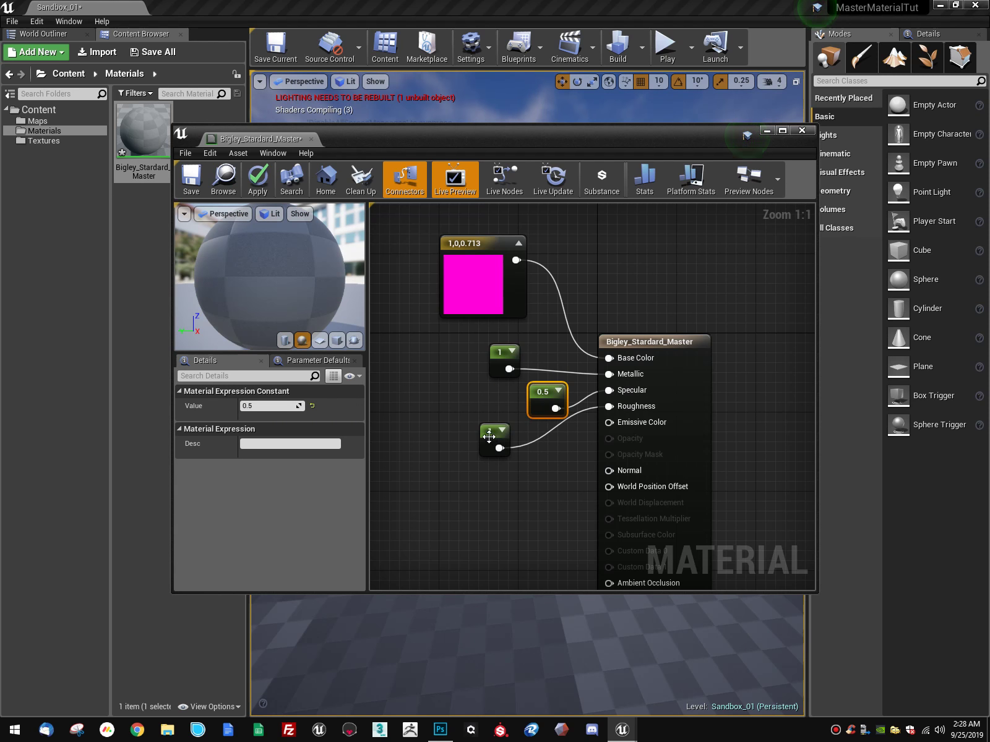
Step: Line up the Metallic and Roughness constants vertically and place the Specular constant between them, closer to the result node
left_click_drag(495, 431, 513, 441)
left_click_drag(509, 347, 488, 356)
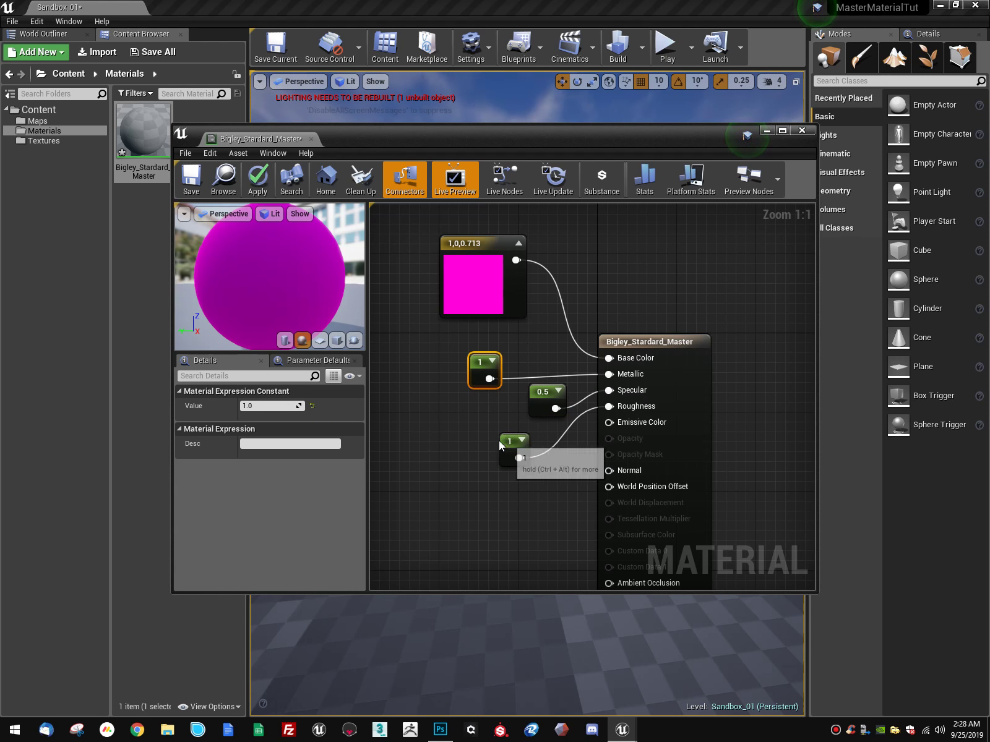
left_click_drag(513, 439, 483, 420)
left_click_drag(550, 390, 560, 382)
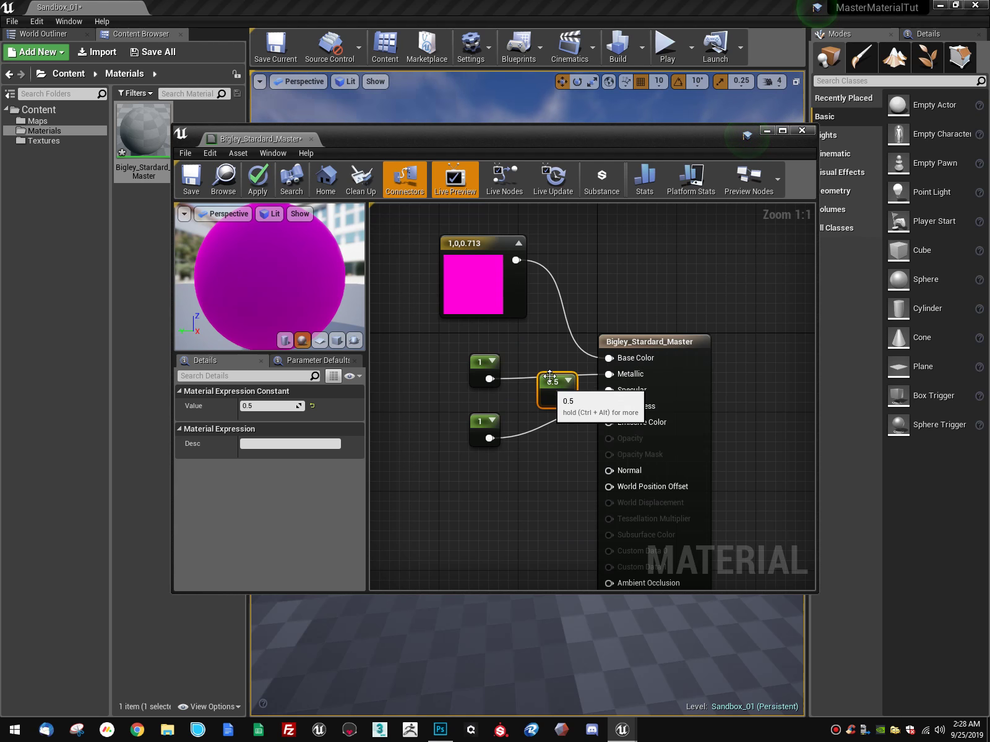
left_click(484, 368)
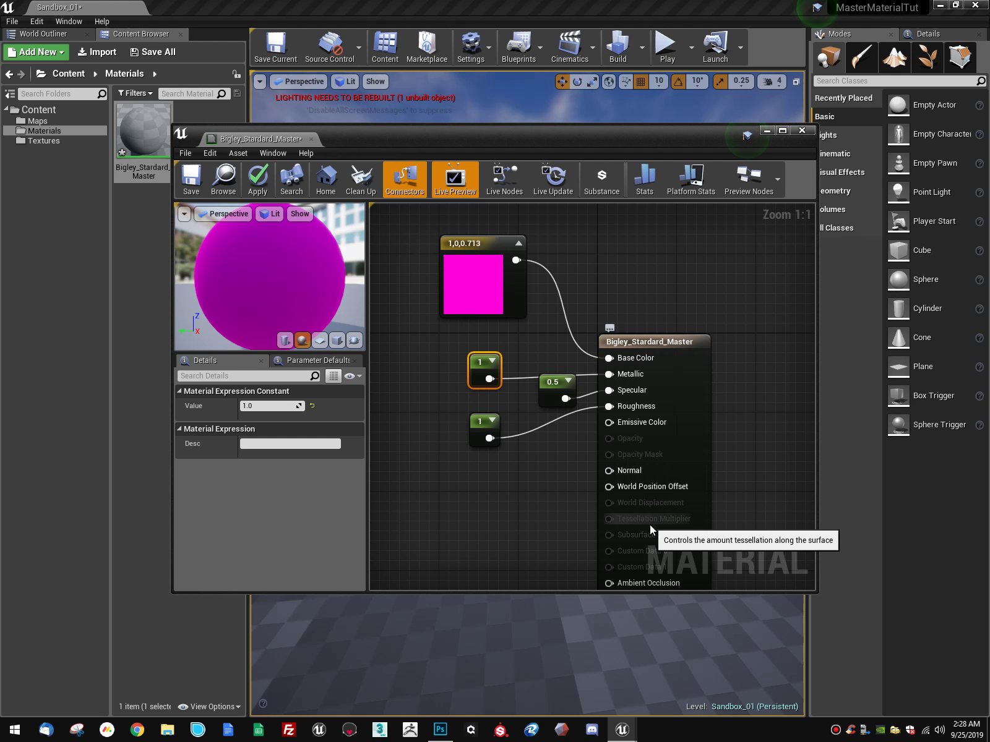
Step: Try a value of 0.5 on the Roughness constant, set it to 0.25, and inspect the reflections on the preview sphere
left_click(481, 420)
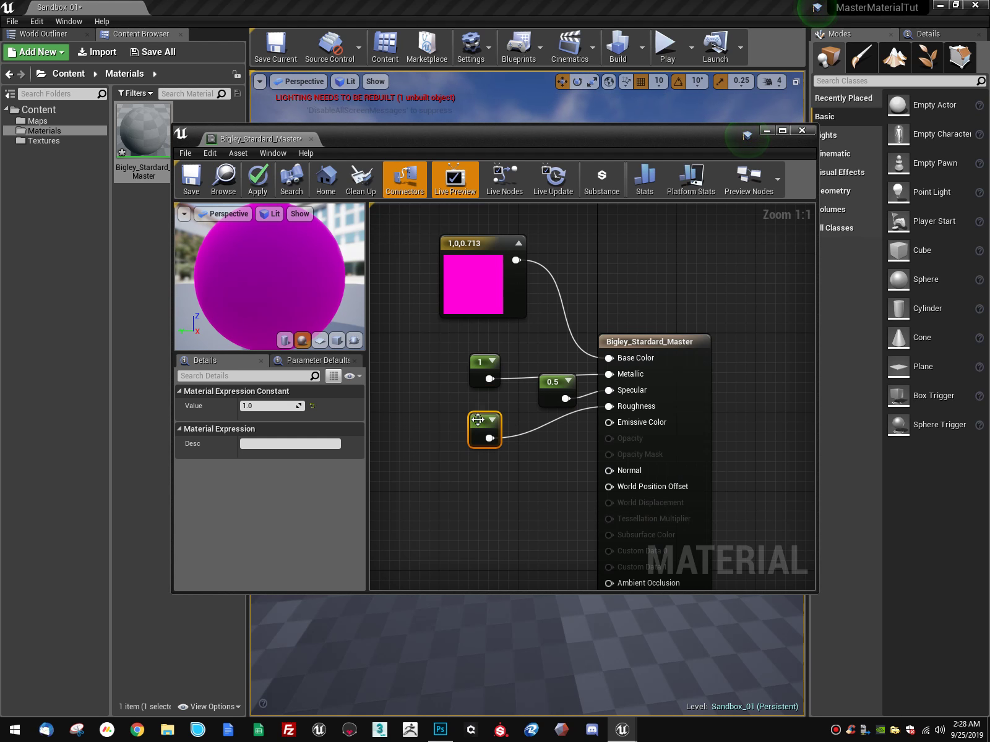
left_click(281, 406)
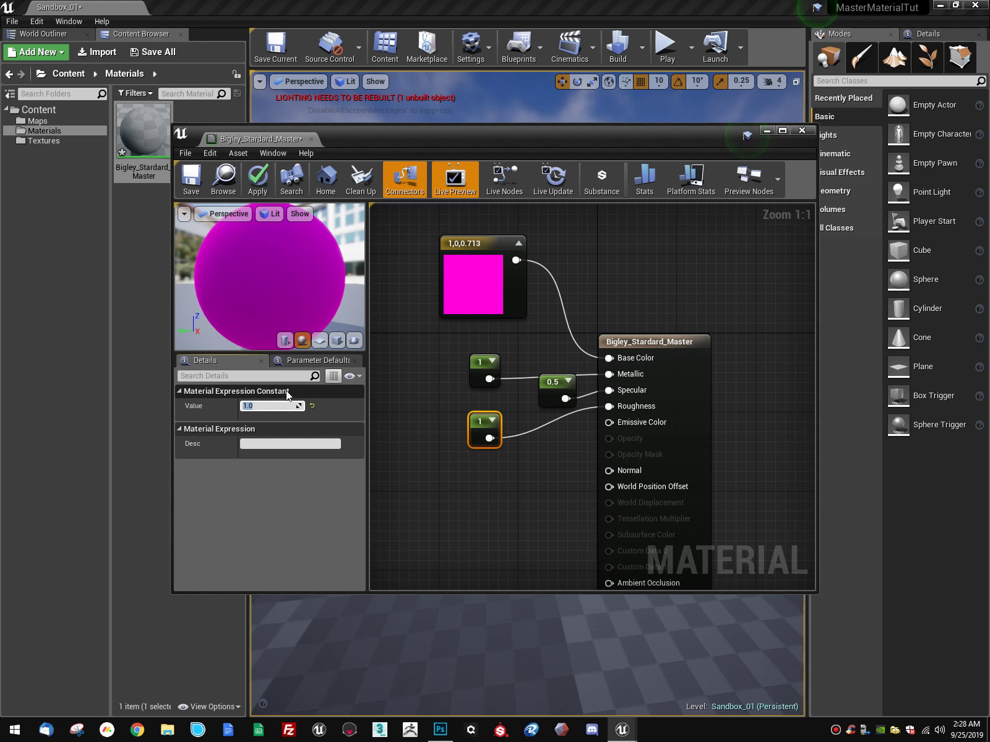
key("Return")
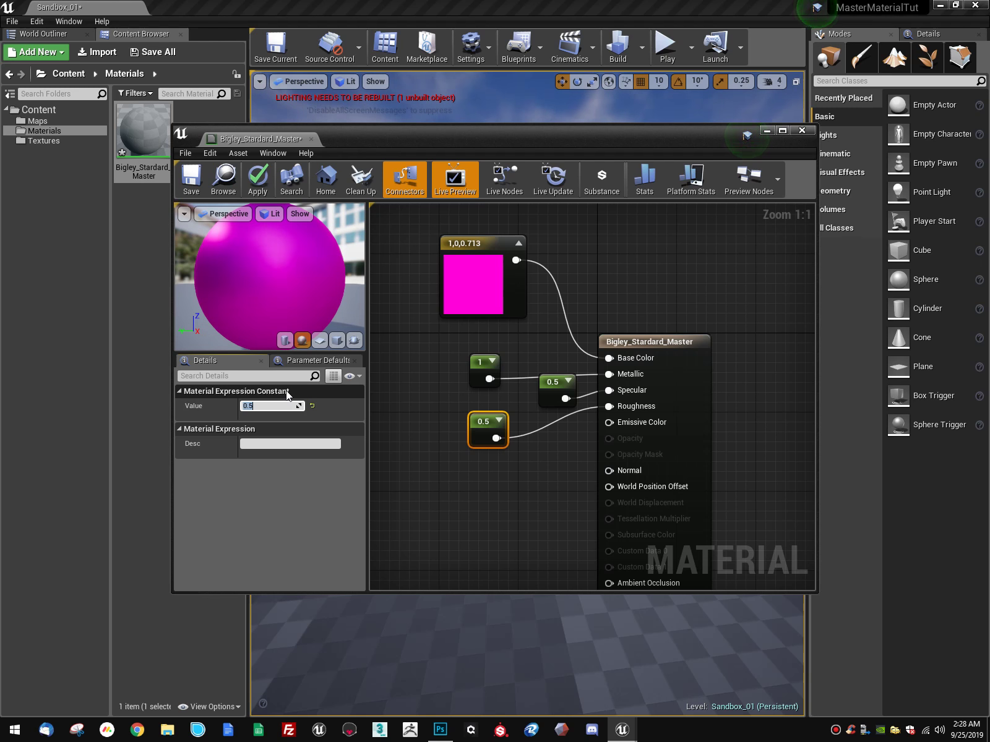
type(".25")
key("Return")
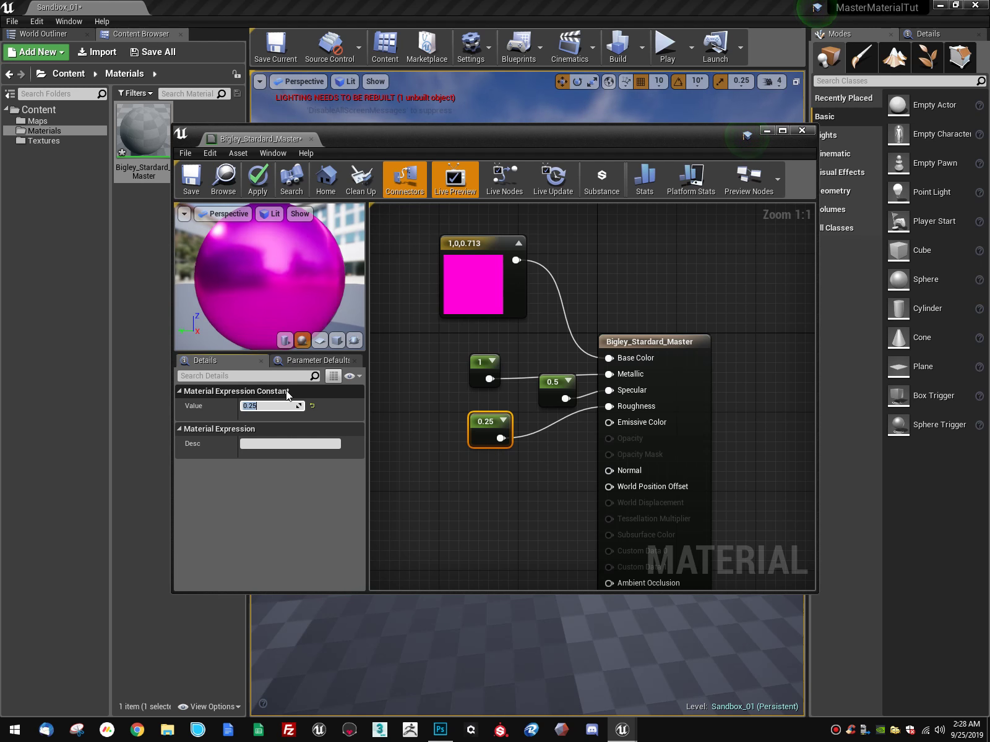
right_click_drag(296, 272, 297, 303)
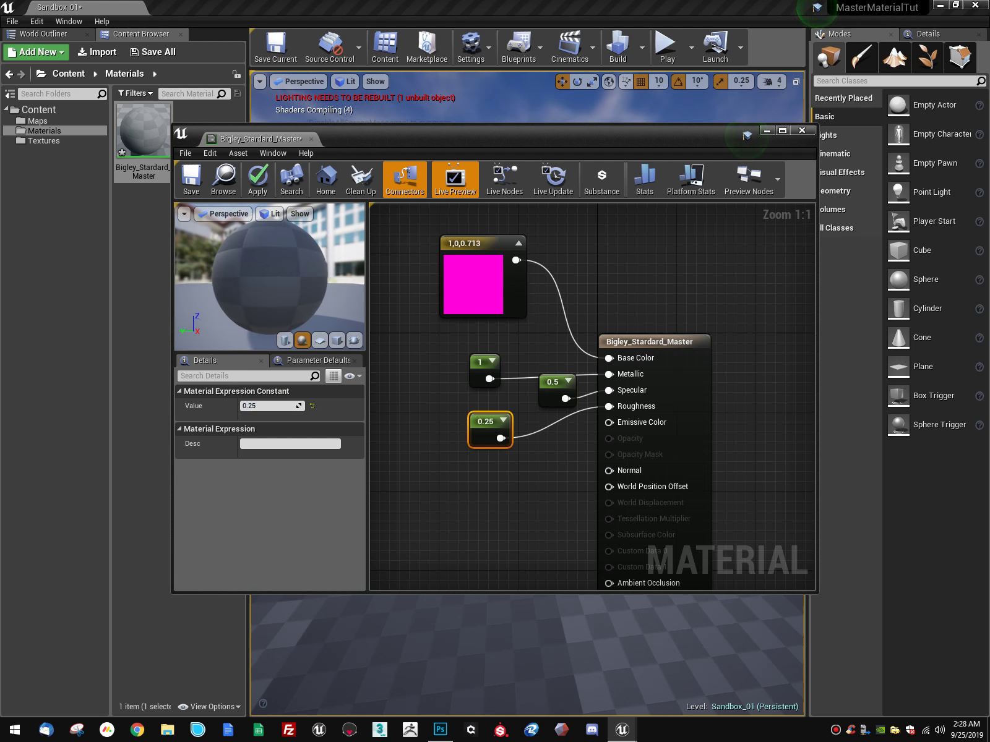
left_click_drag(297, 273, 278, 278)
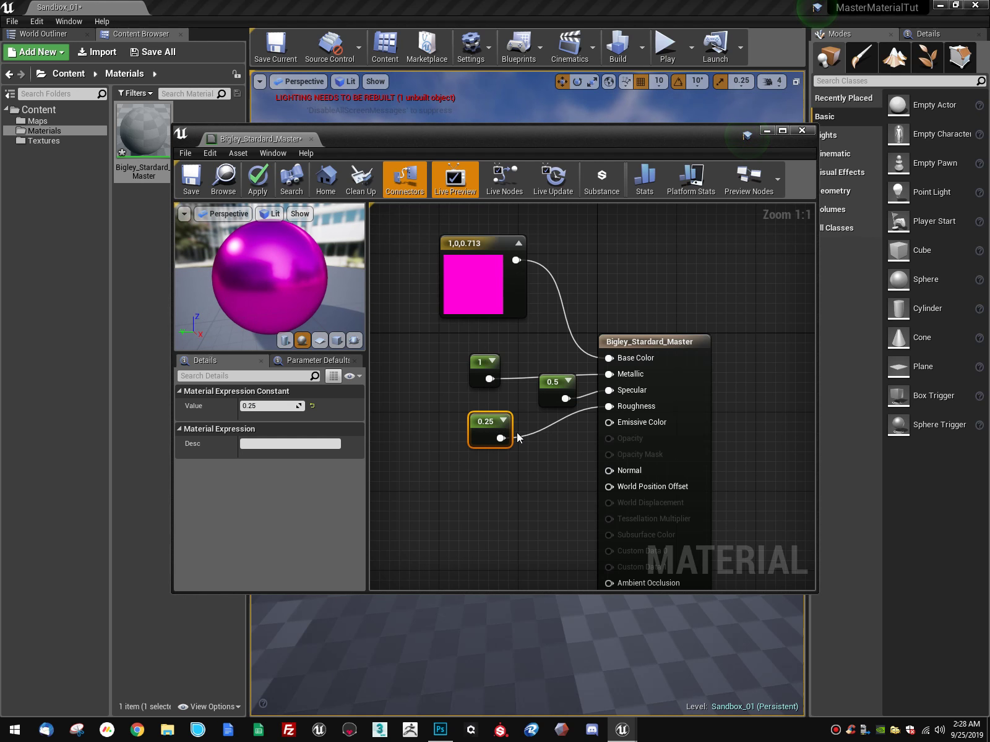
mouse_move(296, 285)
right_mouse_down()
mouse_move(296, 260)
mouse_move(297, 290)
right_mouse_up()
left_click_drag(297, 291, 294, 263)
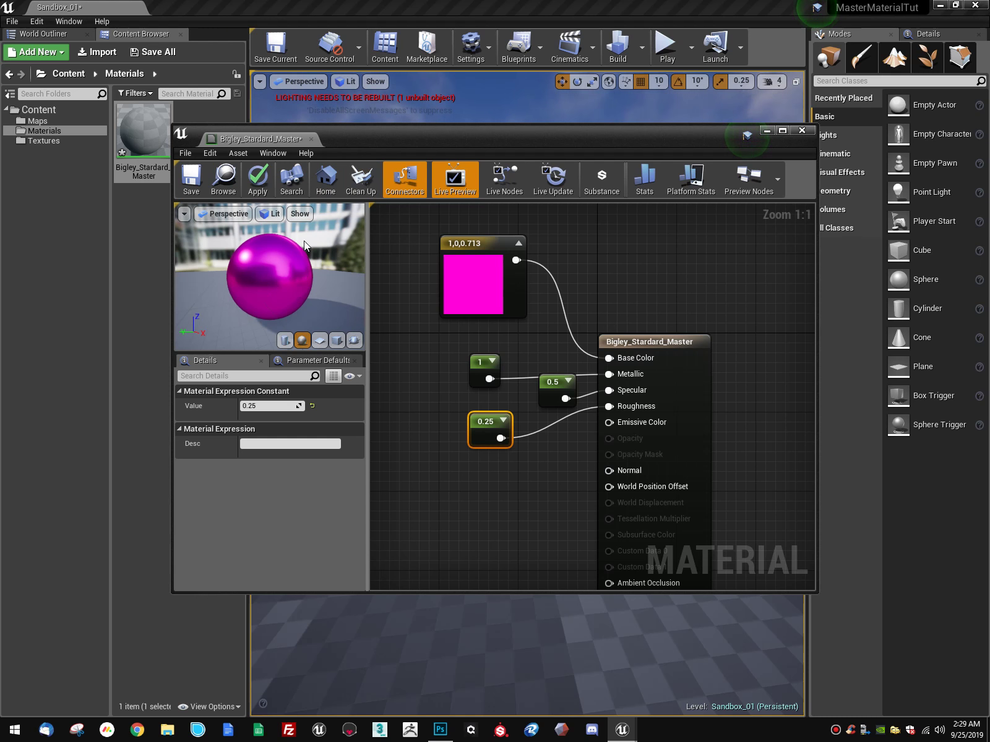
mouse_move(487, 423)
left_mouse_down()
mouse_move(494, 430)
mouse_move(471, 417)
left_mouse_up()
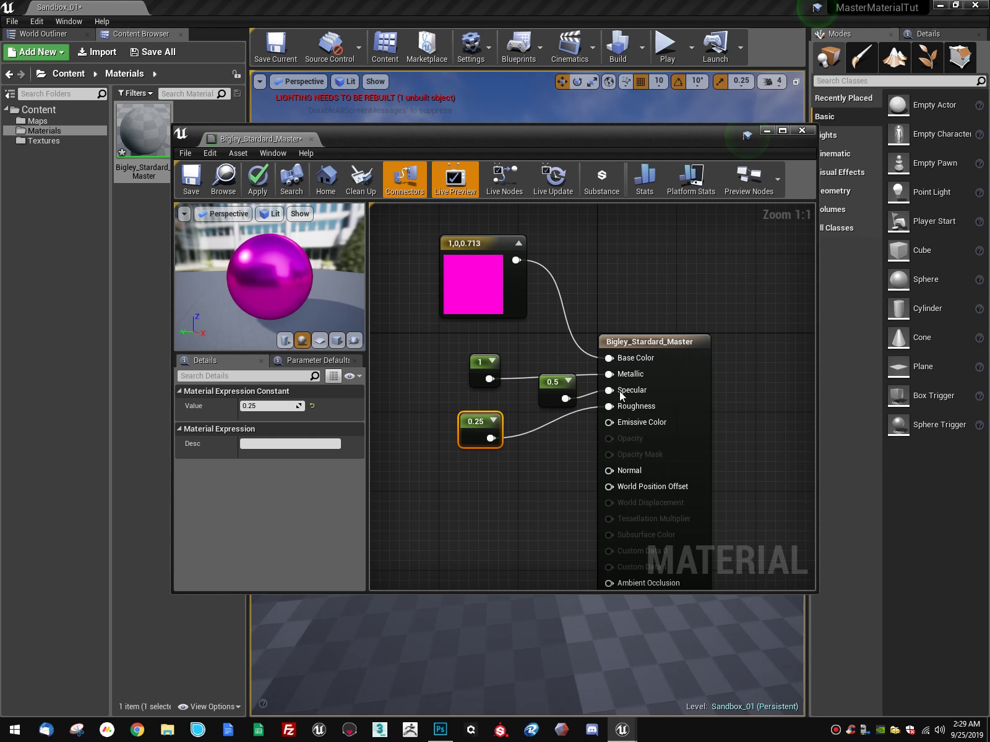
Step: Add a Constant3Vector node below the Roughness constant and connect it to the Normal input
left_click(483, 244)
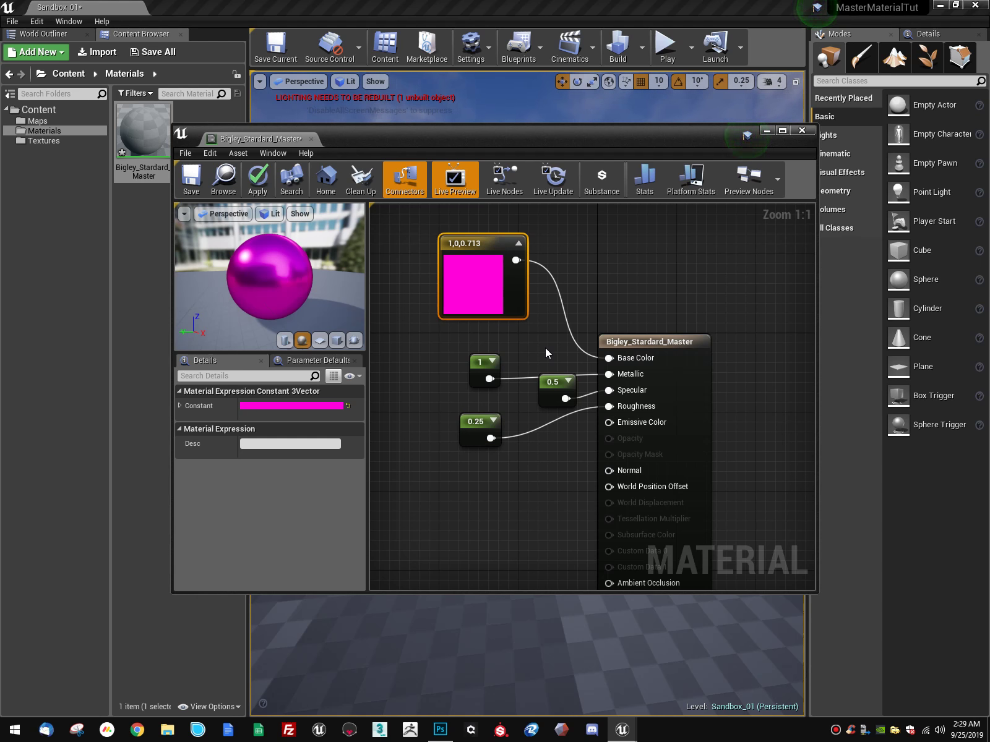
left_click(545, 347)
left_click(498, 498)
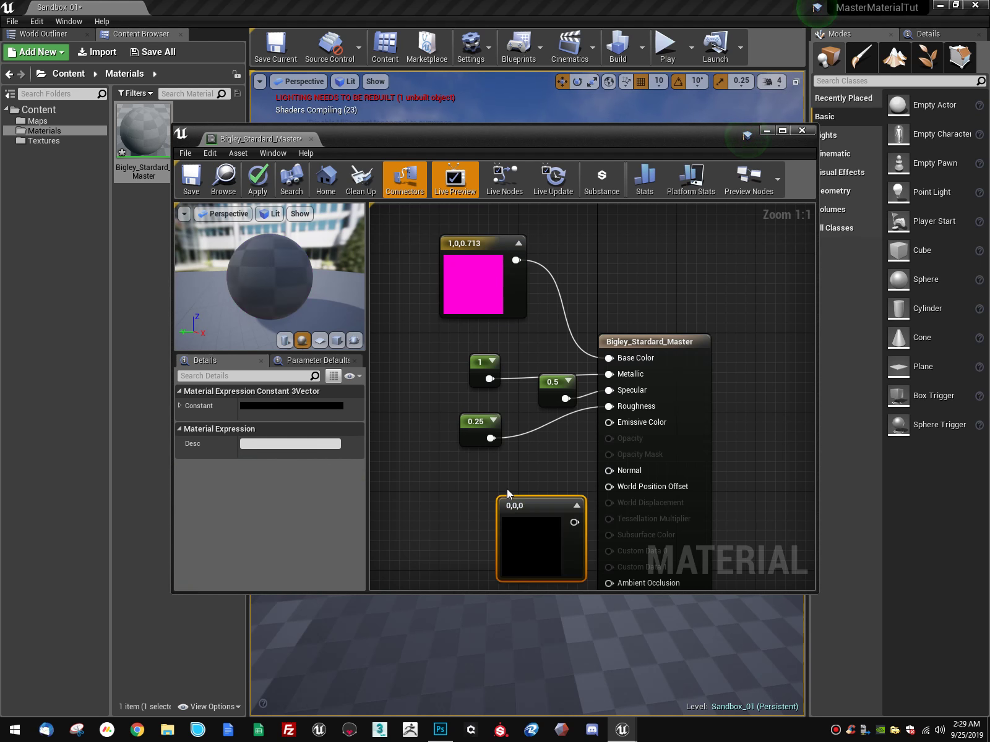
left_click_drag(538, 503, 608, 468)
Step: Set the Normal vector's color to pure blue with R 0, G 0 and B 1
double_click(501, 477)
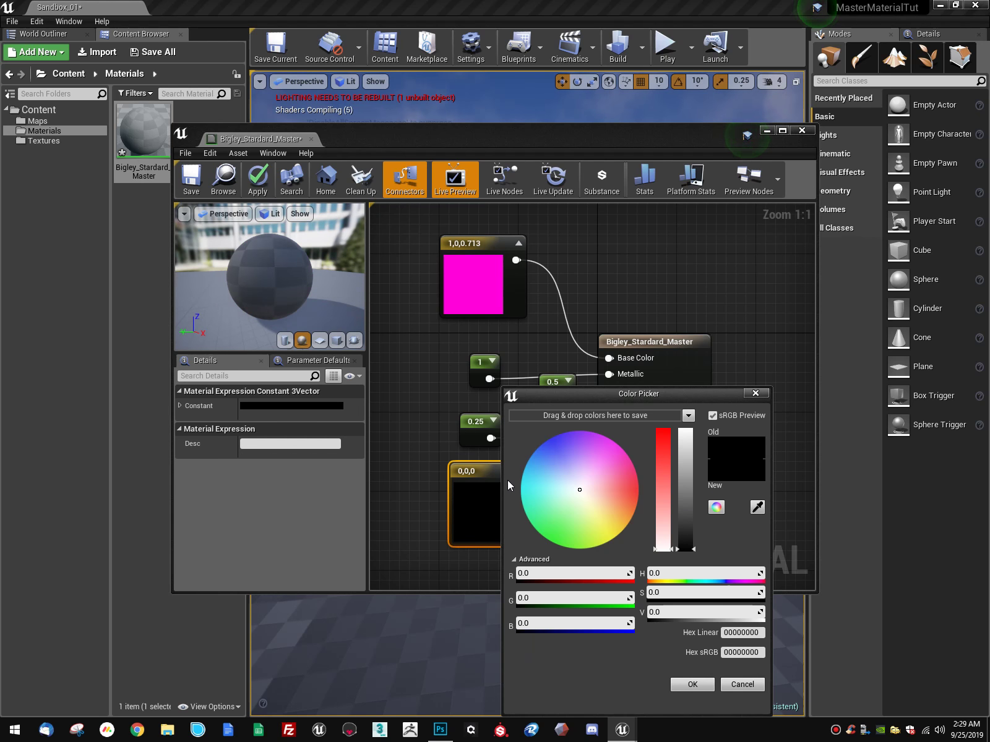
left_click_drag(533, 624, 634, 624)
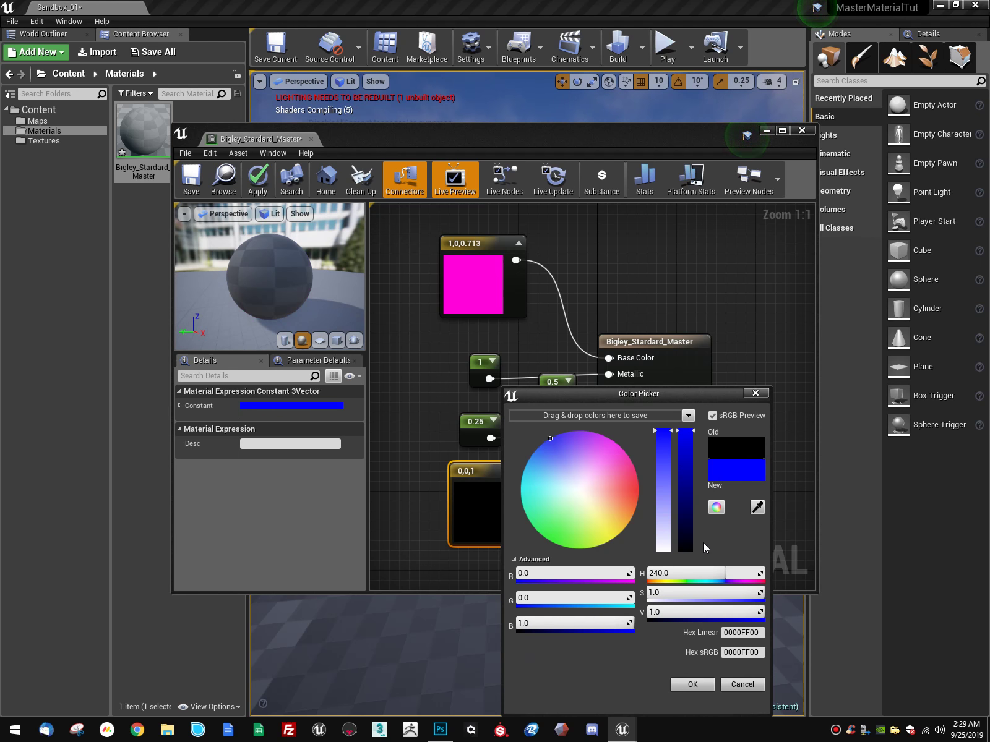
left_click(693, 684)
Step: Move the blue vector node farther from the result node and bring the Metallic, Specular and Roughness constants into a tidier stack
left_click_drag(495, 465, 485, 475)
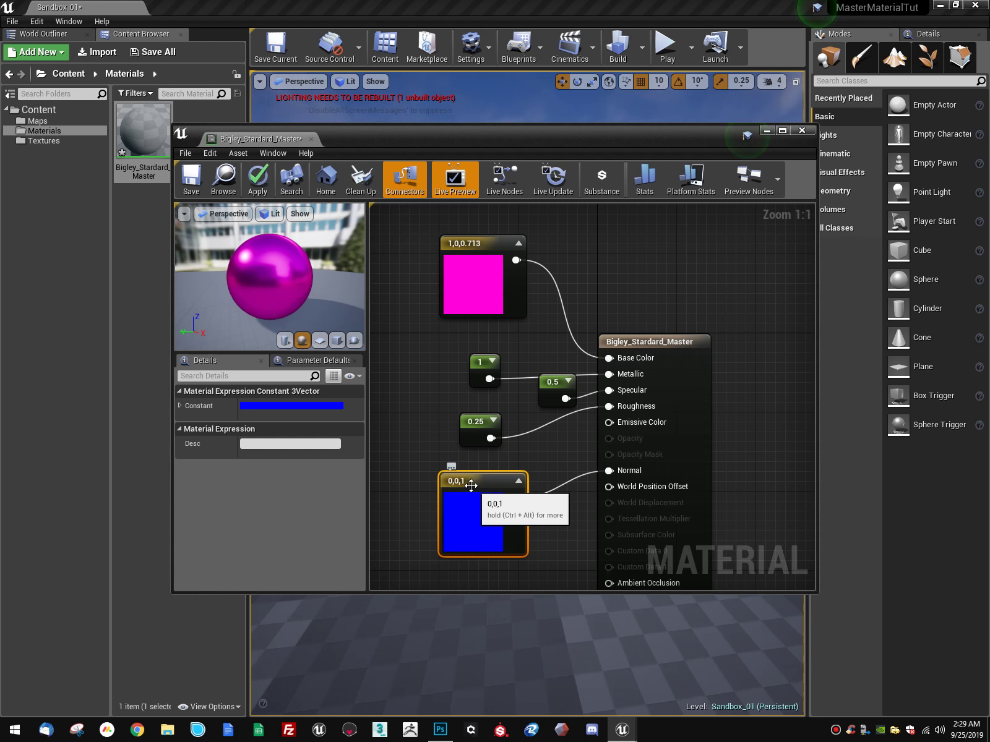
left_click_drag(471, 486, 461, 486)
left_click_drag(493, 356, 520, 336)
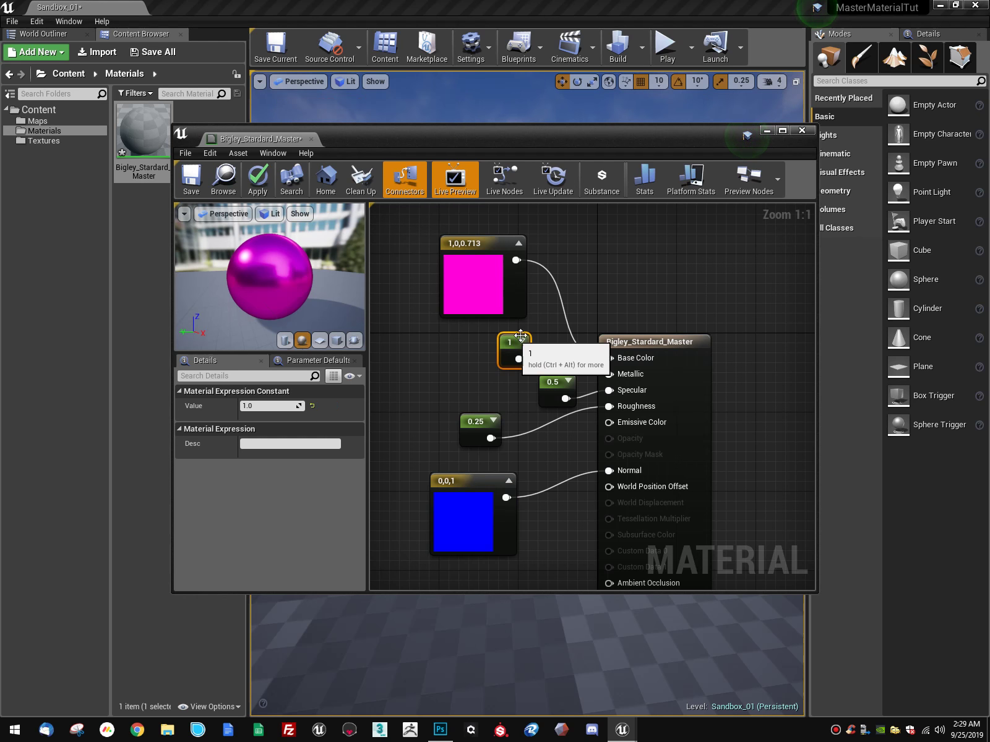
left_click_drag(495, 419, 533, 393)
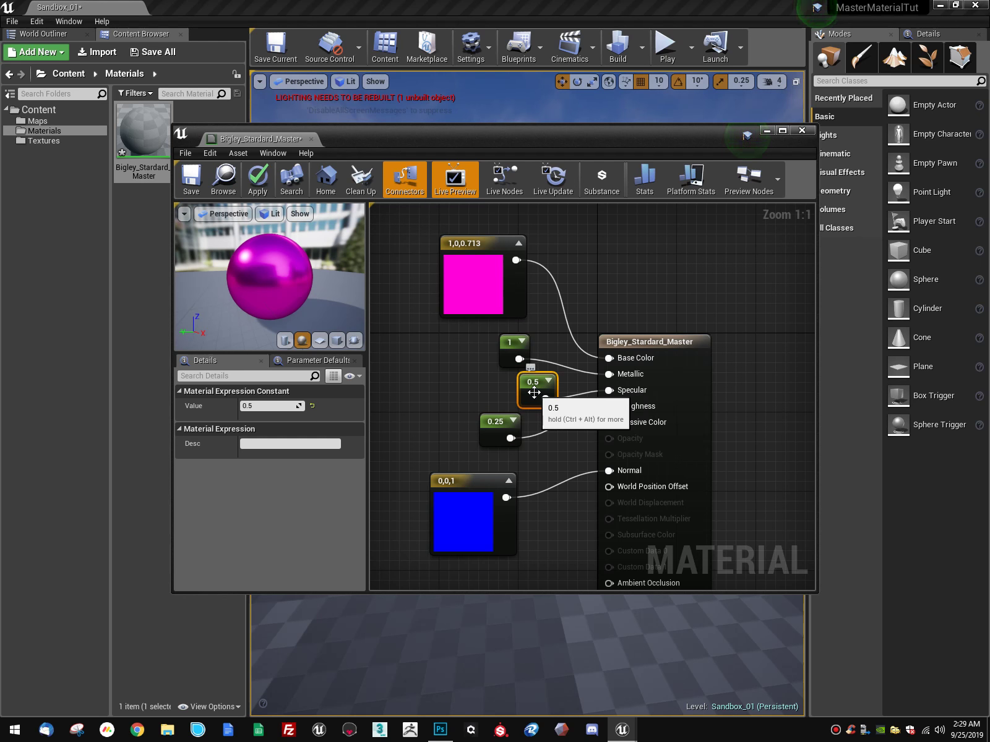
Step: Apply and save the Bigley_Stardard_Master material, and minimize the material editor window
left_click(263, 179)
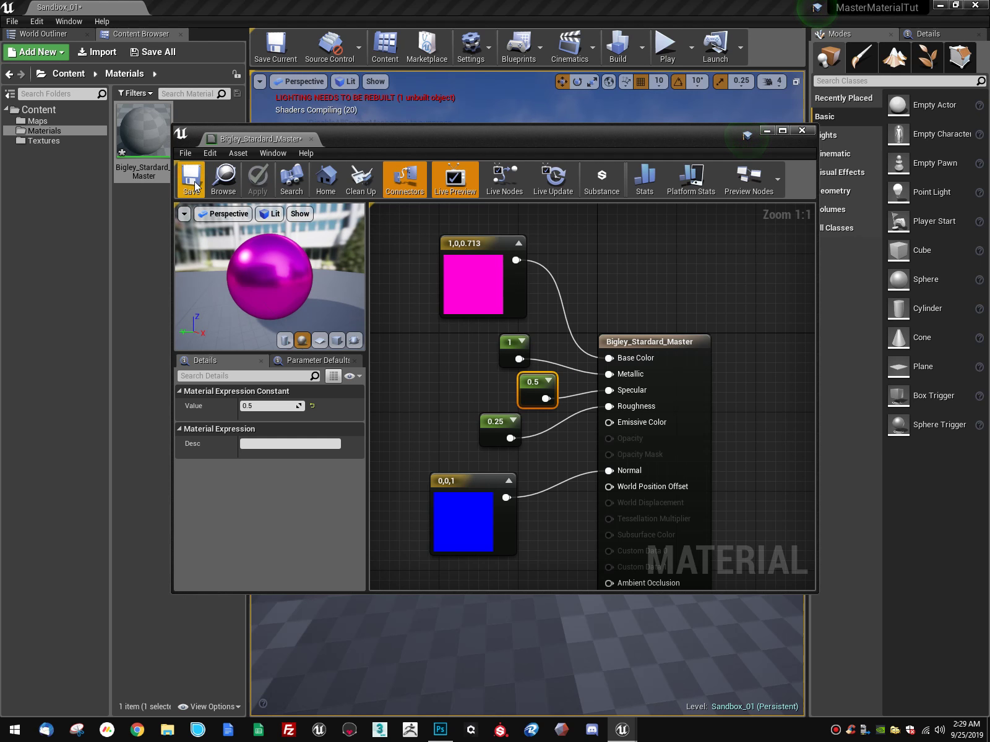
left_click(194, 180)
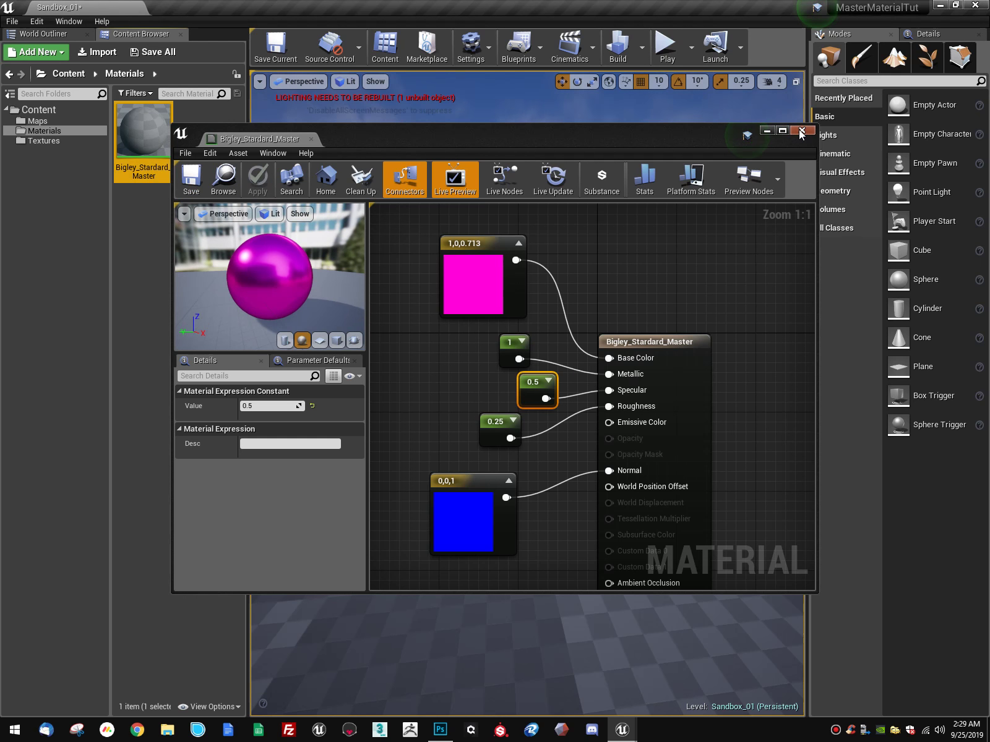
left_click(767, 130)
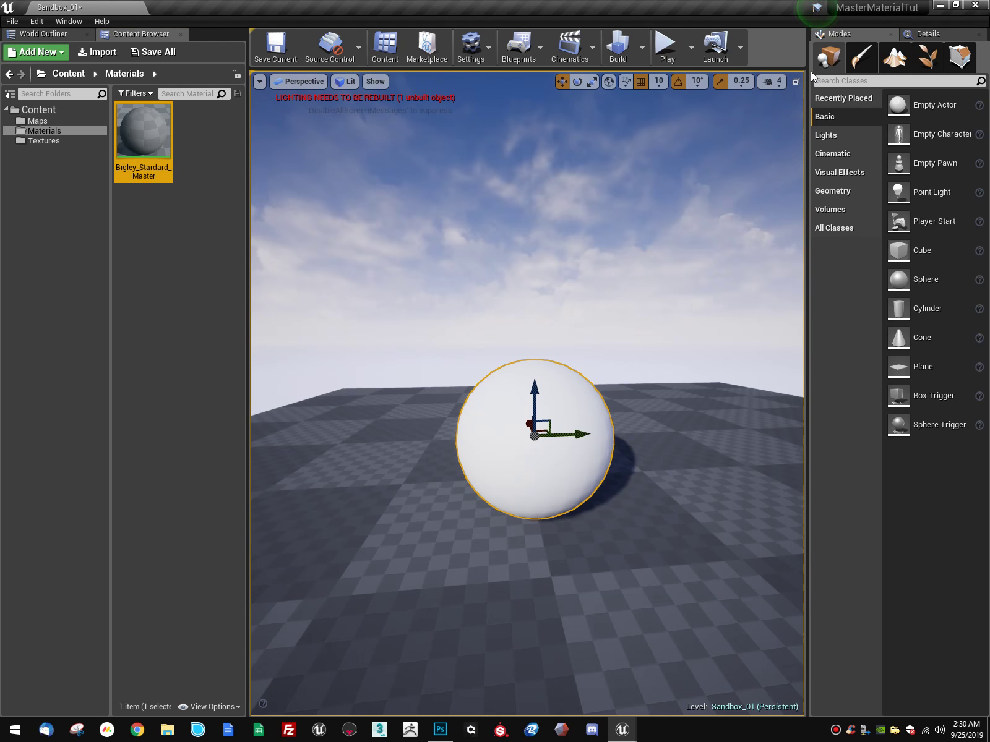
Step: Assign the Bigley_Stardard_Master material to the white sphere in the level
left_click_drag(144, 133, 560, 436)
key("s")
right_click_drag(658, 422, 742, 414)
key("w")
key("a")
key("s")
right_click_drag(543, 485, 543, 495)
Step: Duplicate the magenta sphere along its green axis to make a row of four spheres
left_click(544, 495)
left_click(496, 425)
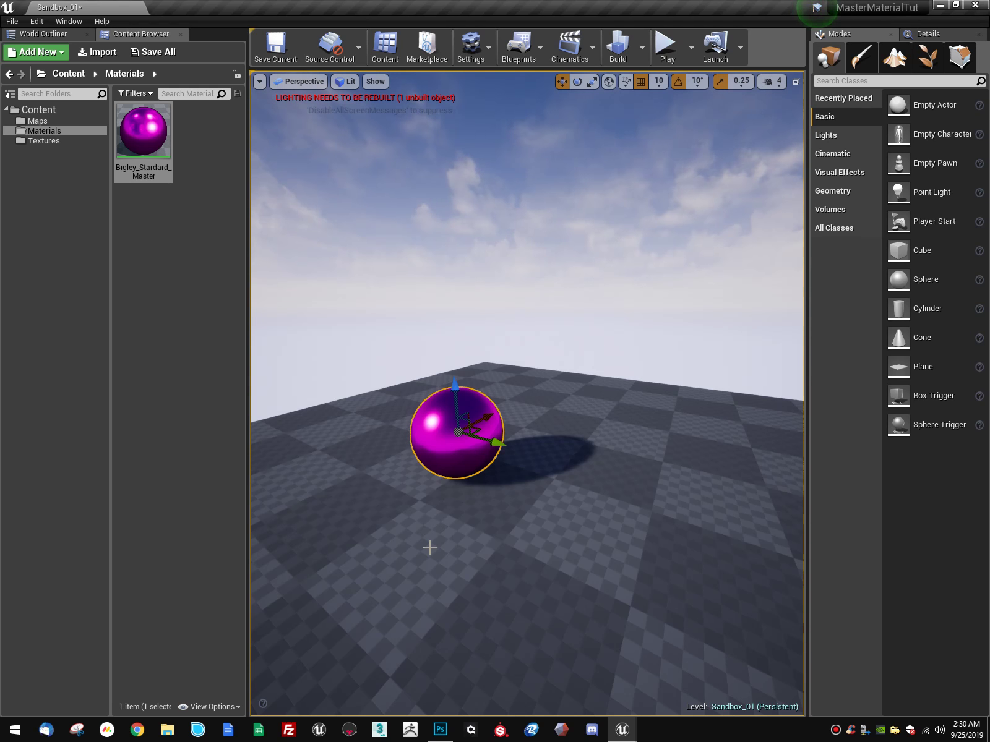
right_click_drag(524, 427, 557, 457)
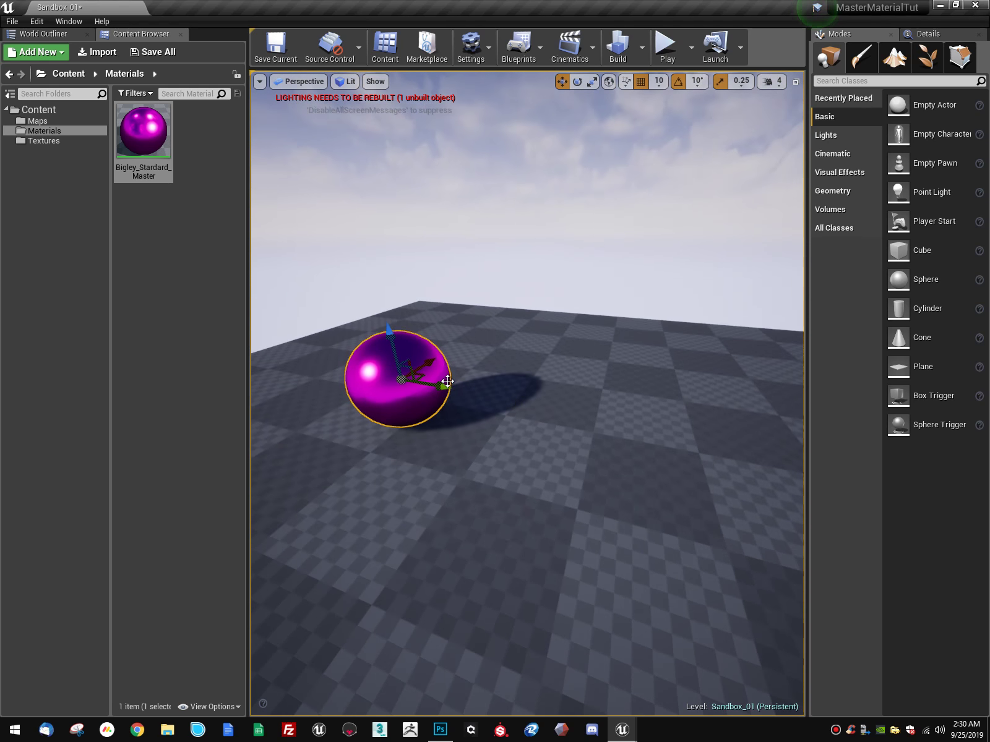
left_click_drag(442, 387, 549, 409, "alt")
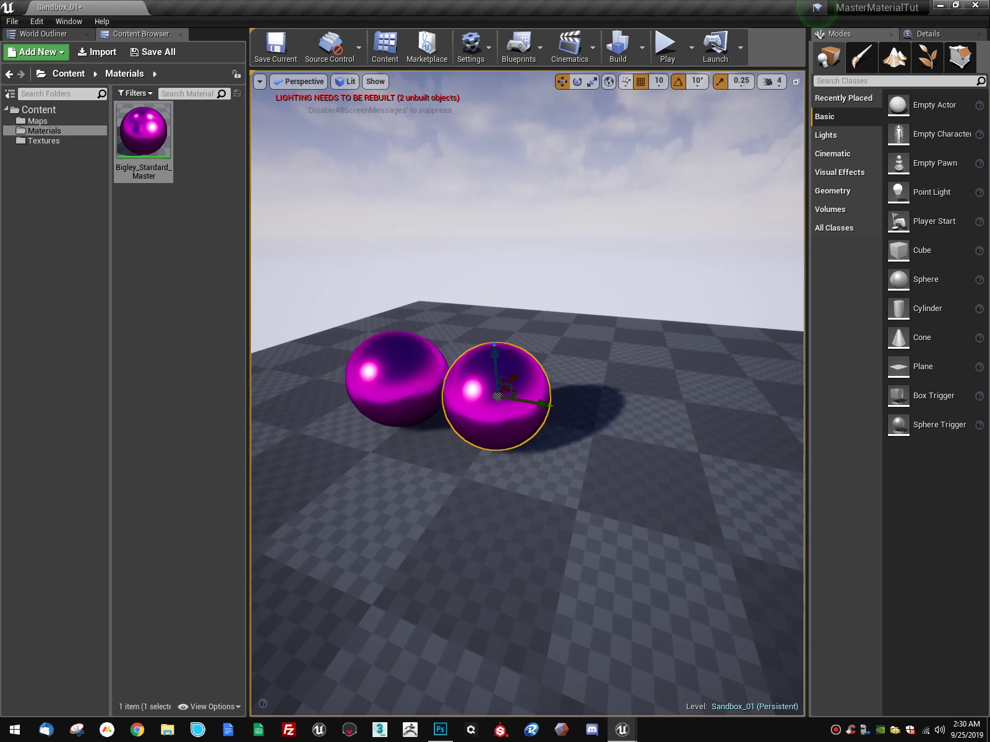
scroll(611, 384, "down", 5)
left_click_drag(611, 384, 789, 390, "alt")
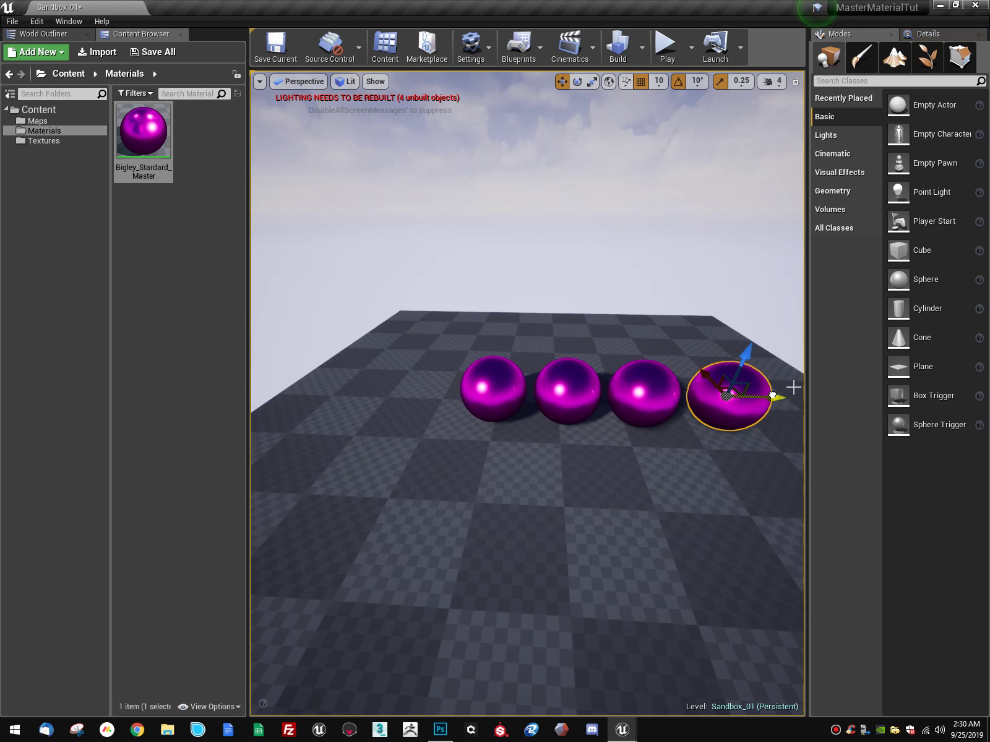
Step: Create a new material in the Materials folder and name it fgdsjkfgdsfs
left_click(161, 137)
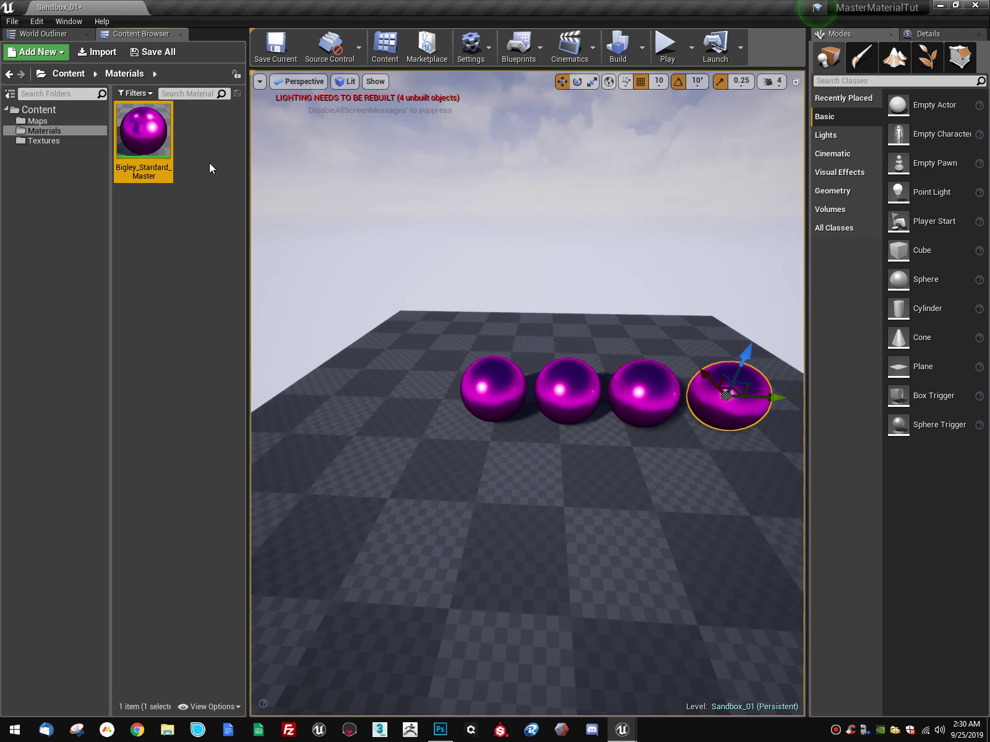
right_click(199, 144)
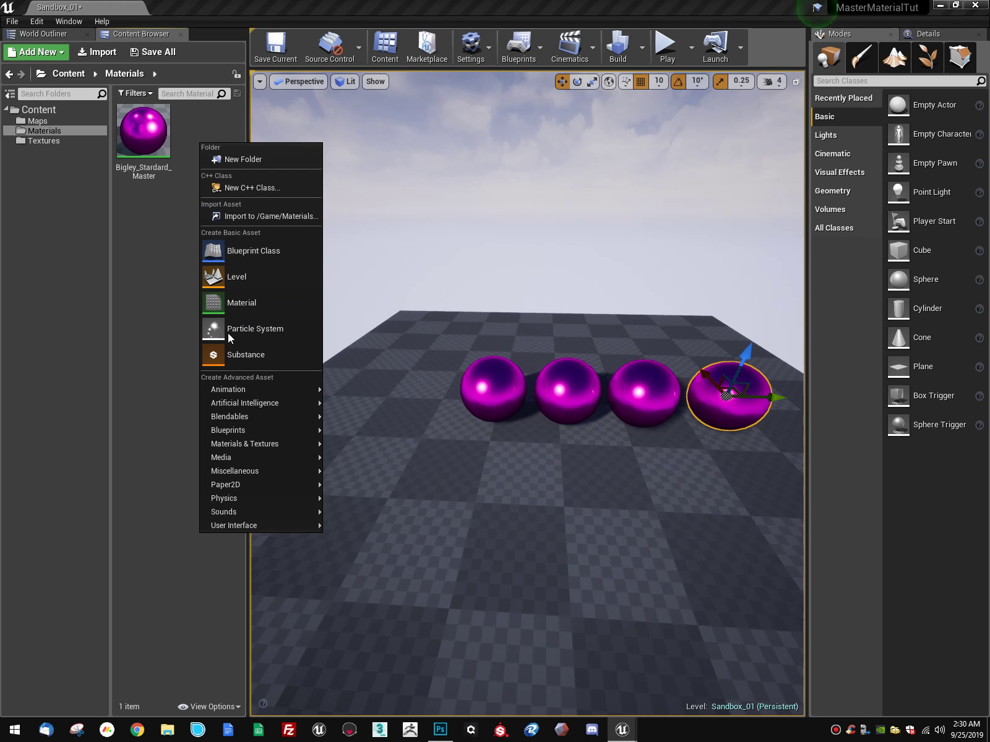
left_click(249, 305)
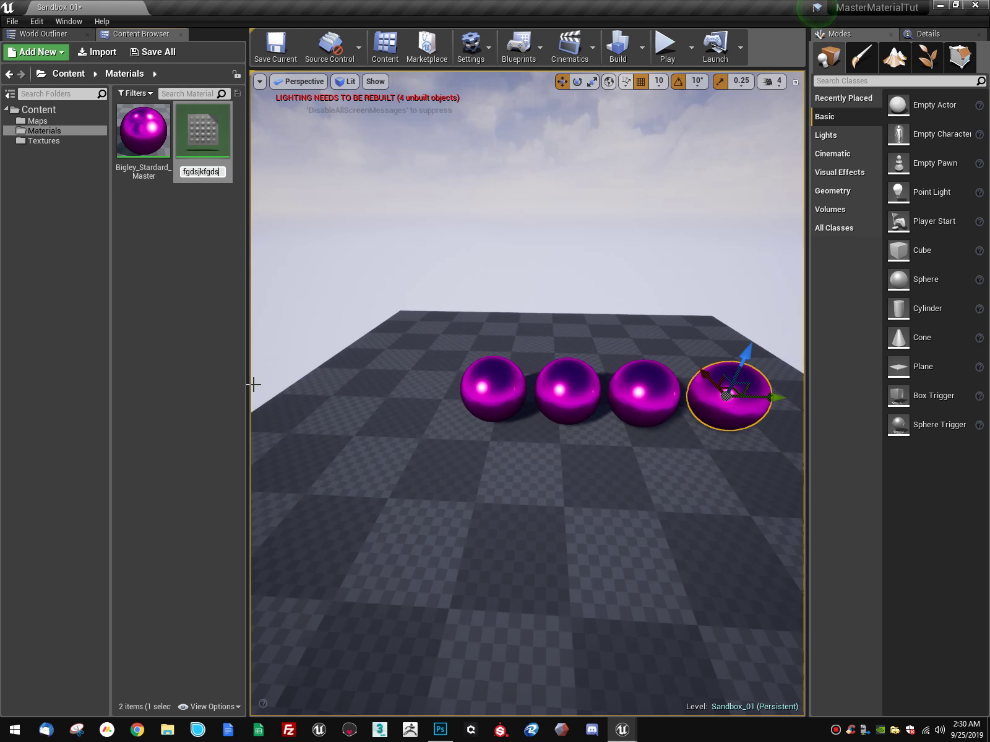
key("Return")
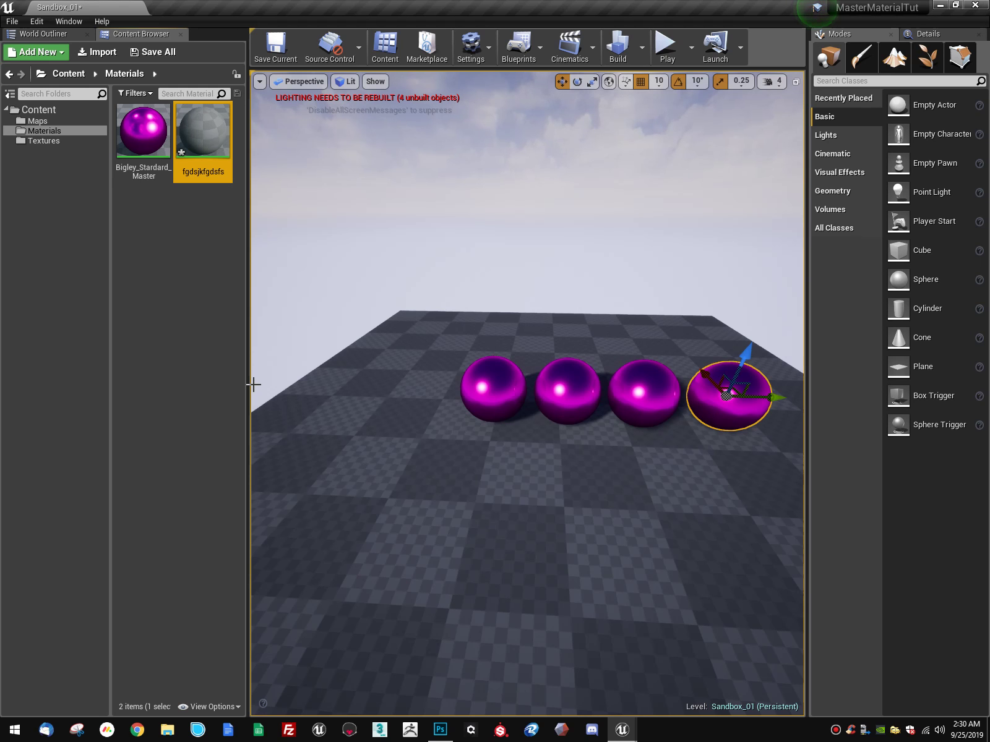
Step: Open the fgdsjkfgdsfs material and feed its Base Color input with a new Constant3Vector node placed above and away from the result node
double_click(214, 129)
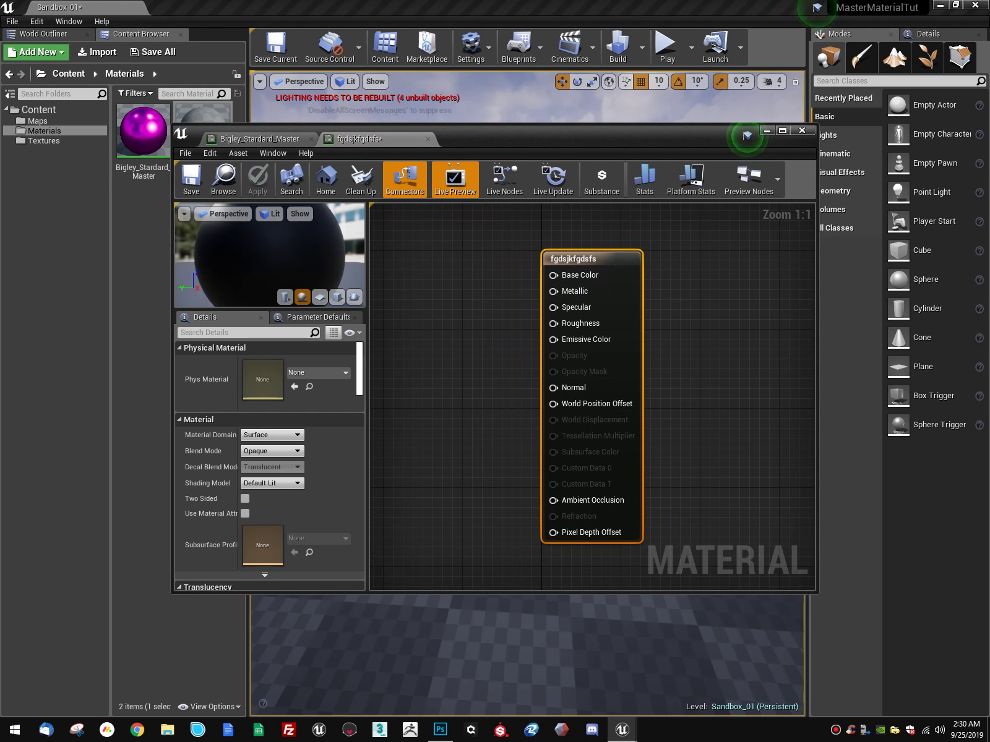
right_click_drag(544, 288, 594, 354)
left_click_drag(605, 341, 478, 276)
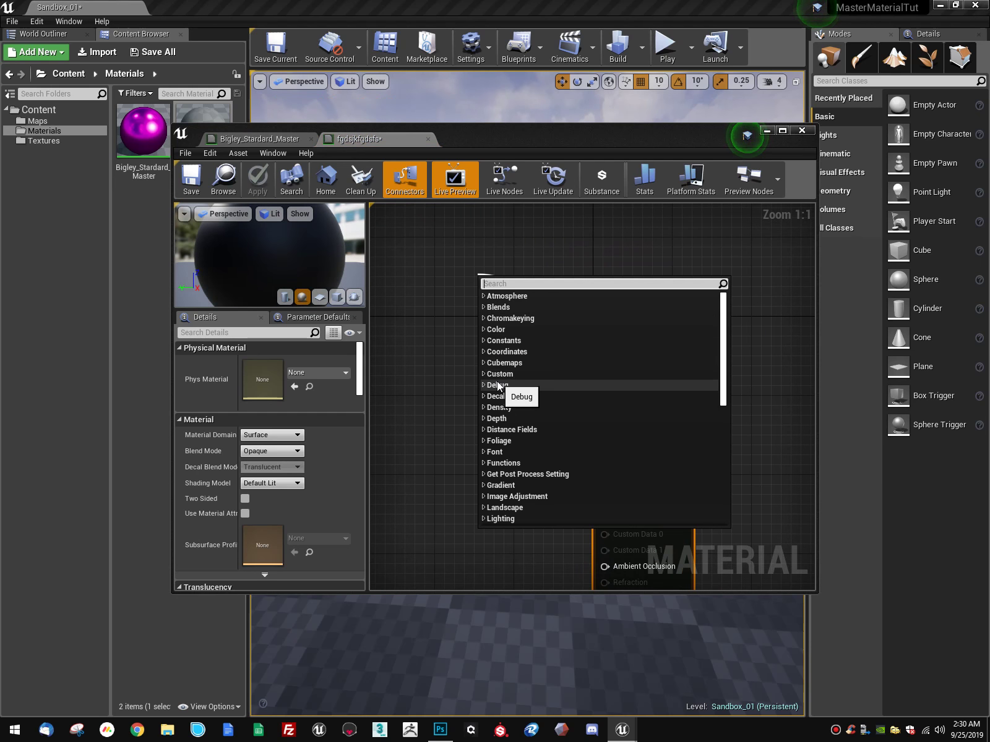
type("constant")
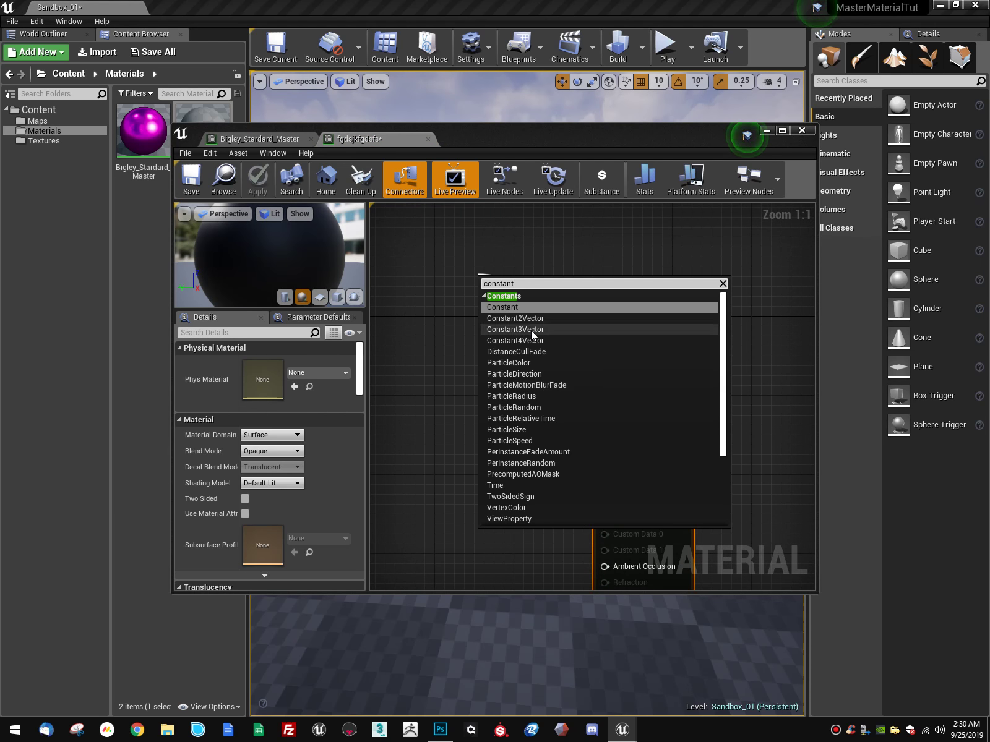
left_click(526, 330)
left_click_drag(521, 287, 469, 270)
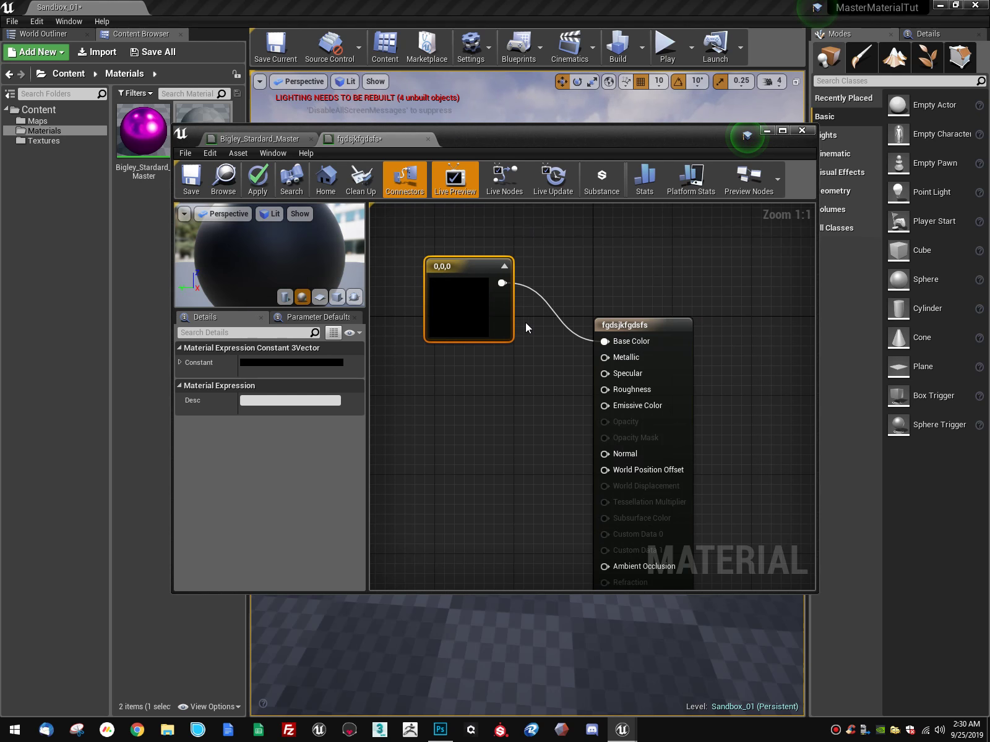
Step: Feed the Metallic input of the fgdsjkfgdsfs material with a new Constant node and set its value to 0.666667
left_click_drag(604, 357, 475, 413)
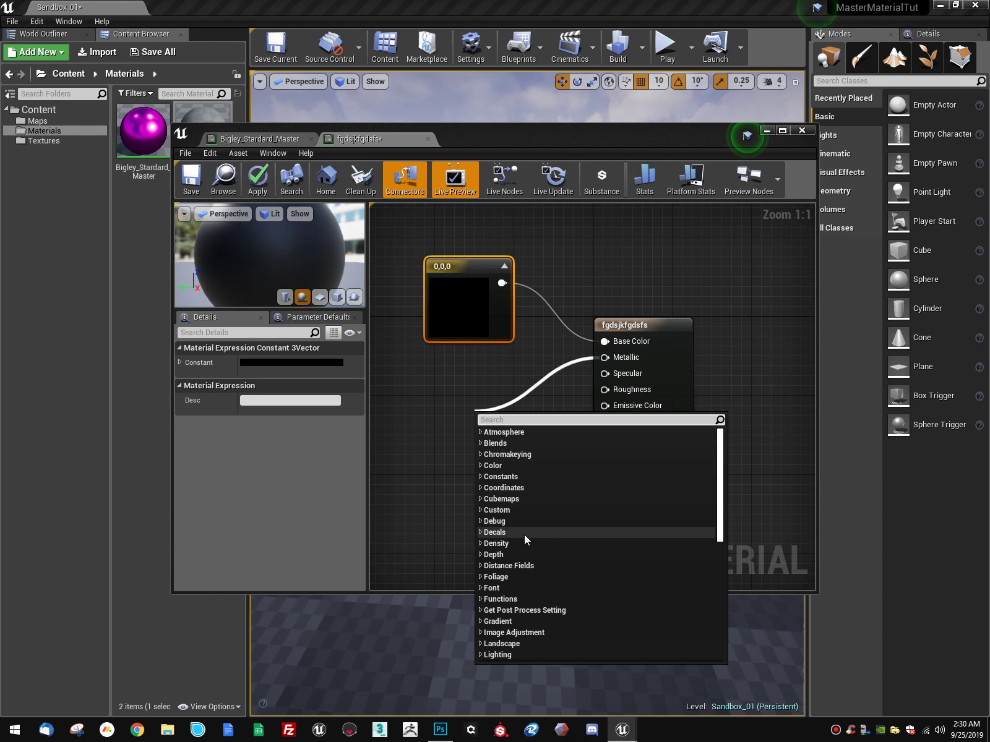
type("consta")
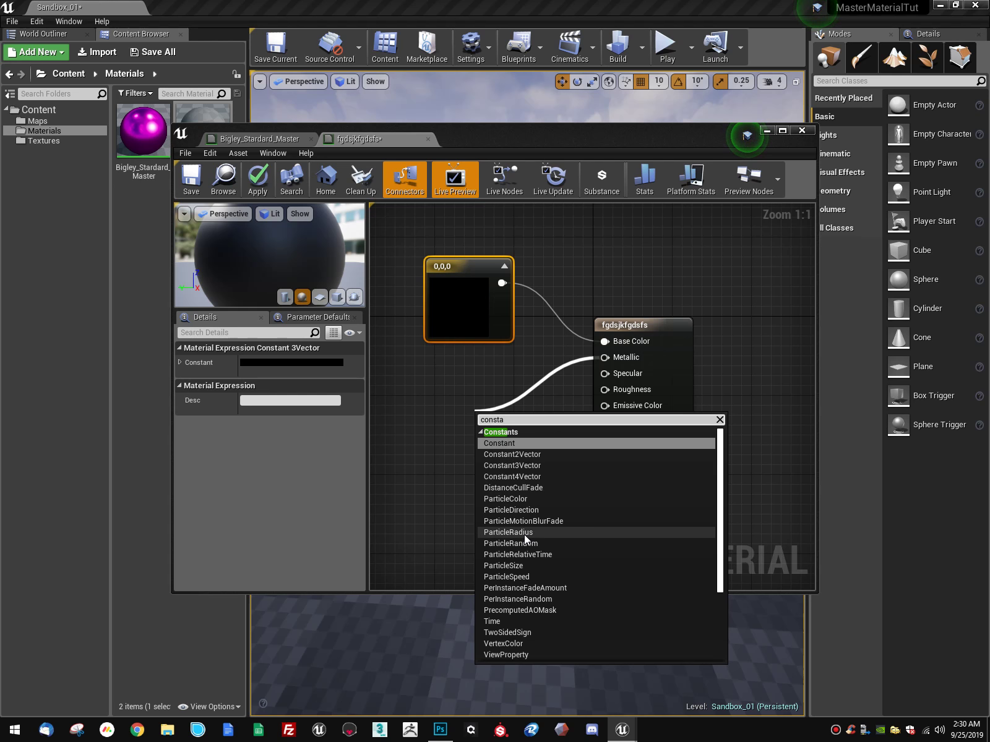
left_click(529, 443)
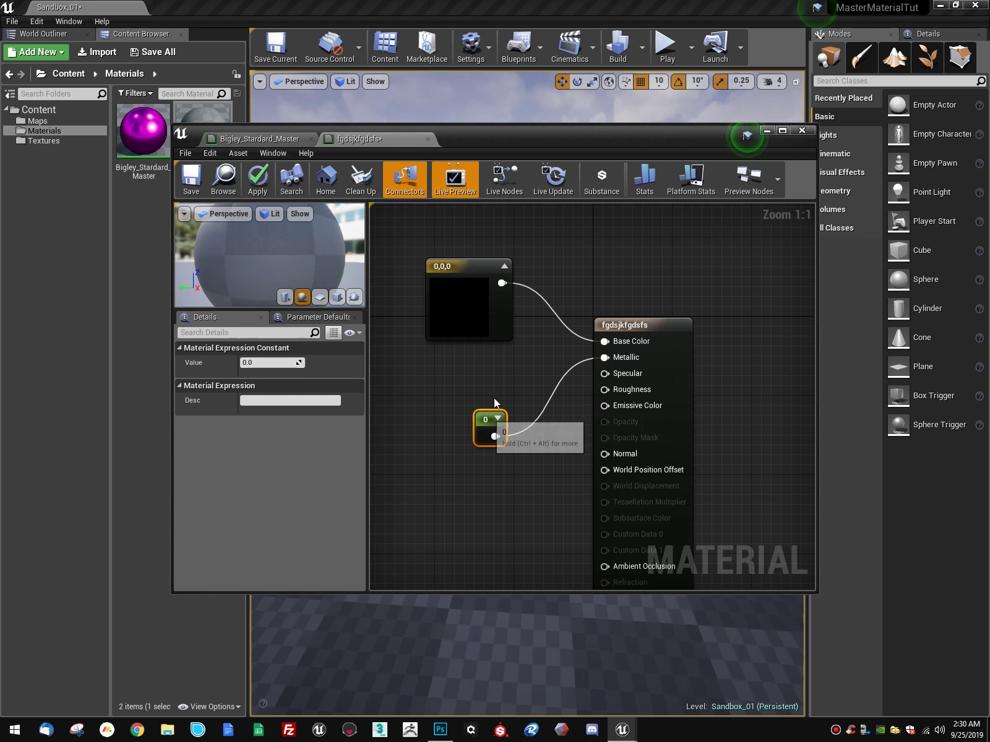
left_click_drag(261, 364, 304, 363)
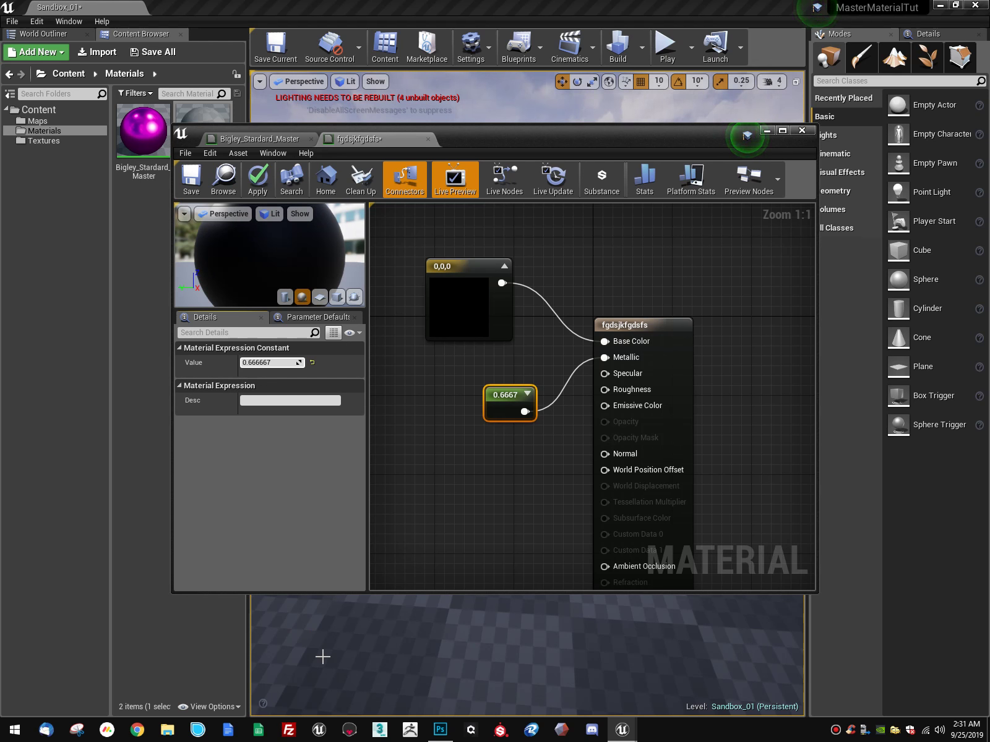
Step: Close the material editor and delete the fgdsjkfgdsfs material from the Materials folder
left_click(803, 130)
left_click(592, 406)
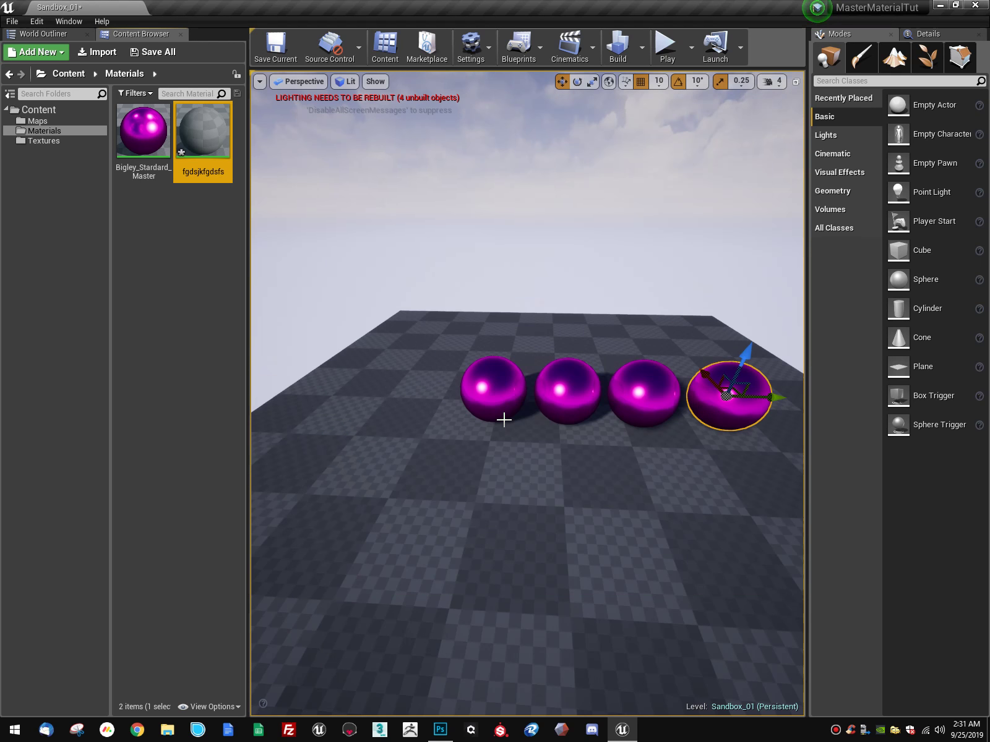
right_click(198, 129)
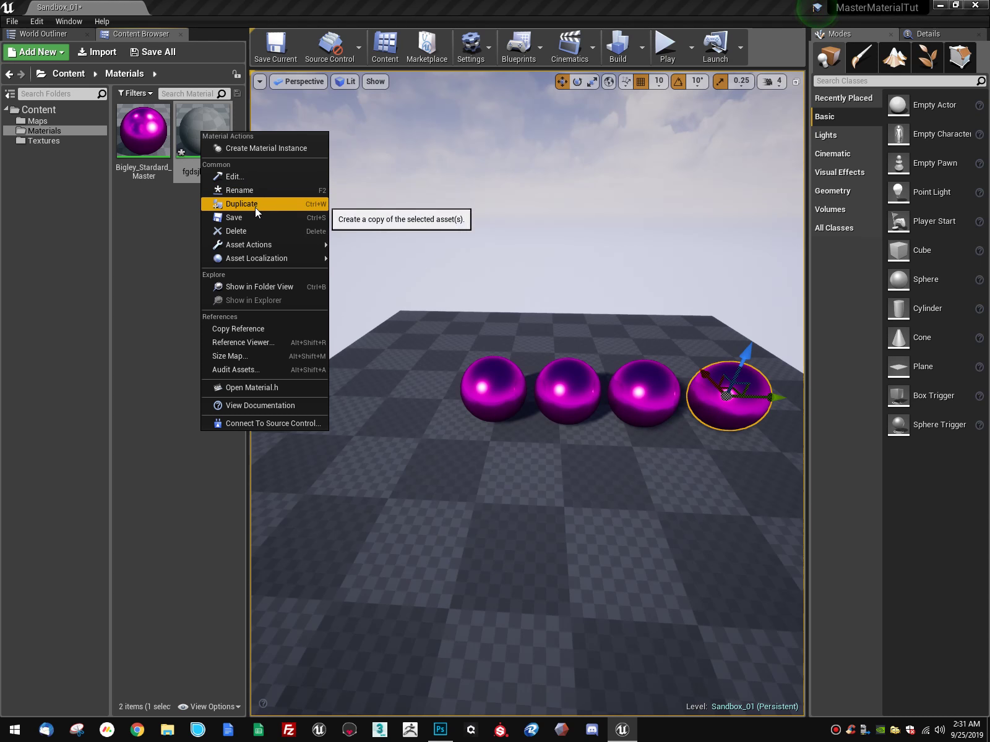
left_click(254, 230)
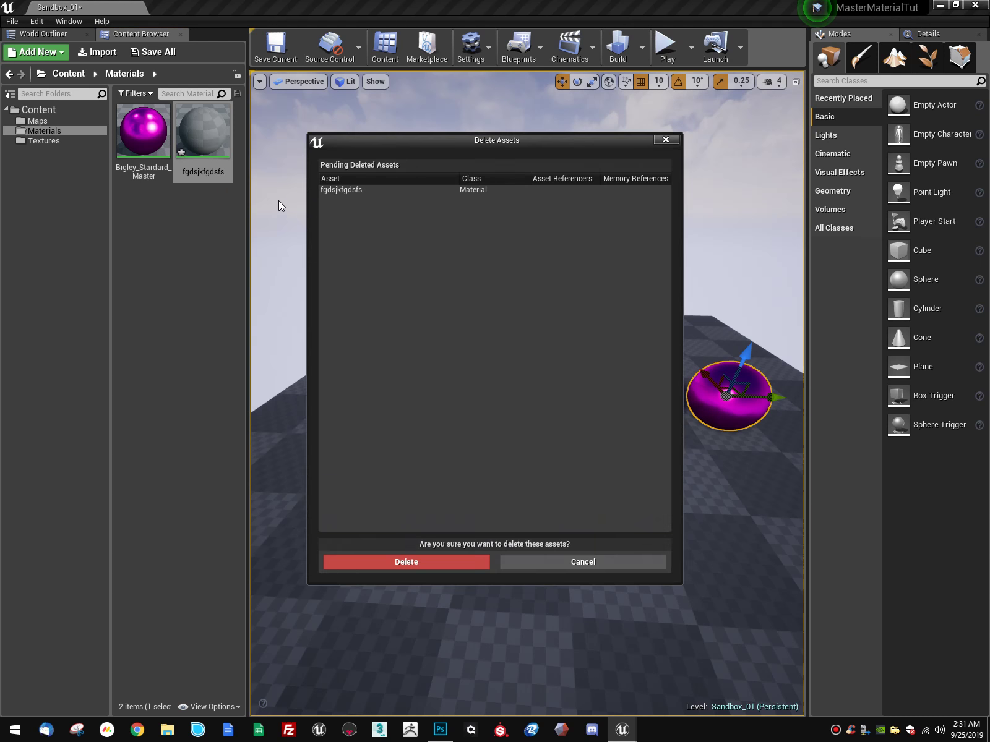
left_click(458, 564)
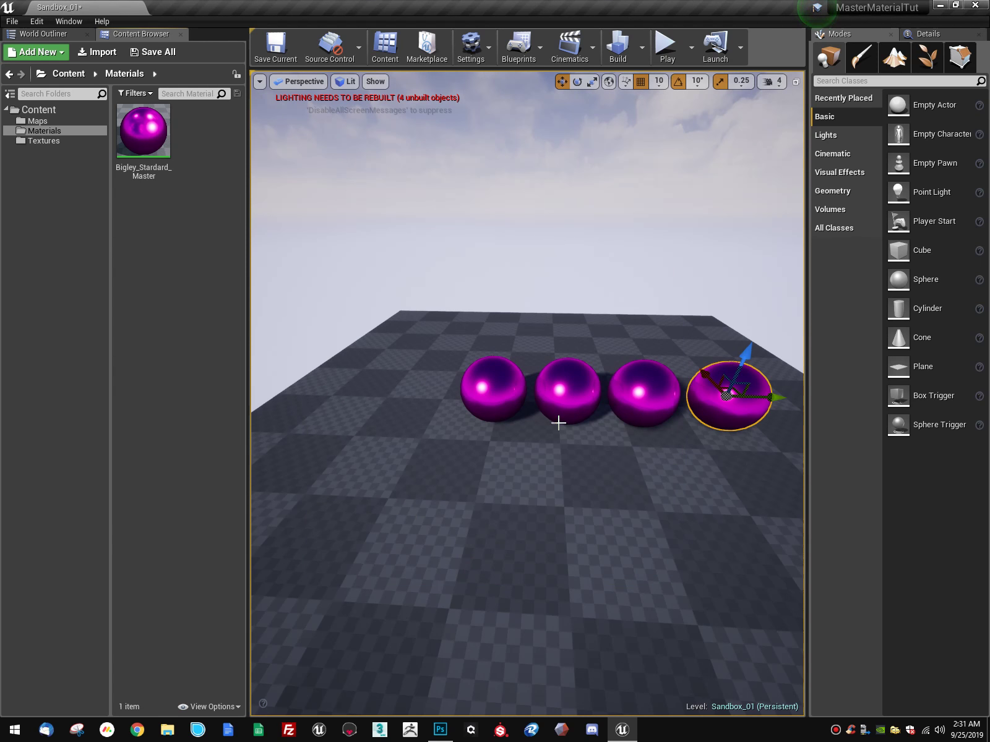
Step: Examine the row of four magenta spheres in the level alongside the master material they share
right_click_drag(558, 423, 625, 445)
key("w")
right_click_drag(569, 327, 570, 327)
left_click(150, 136)
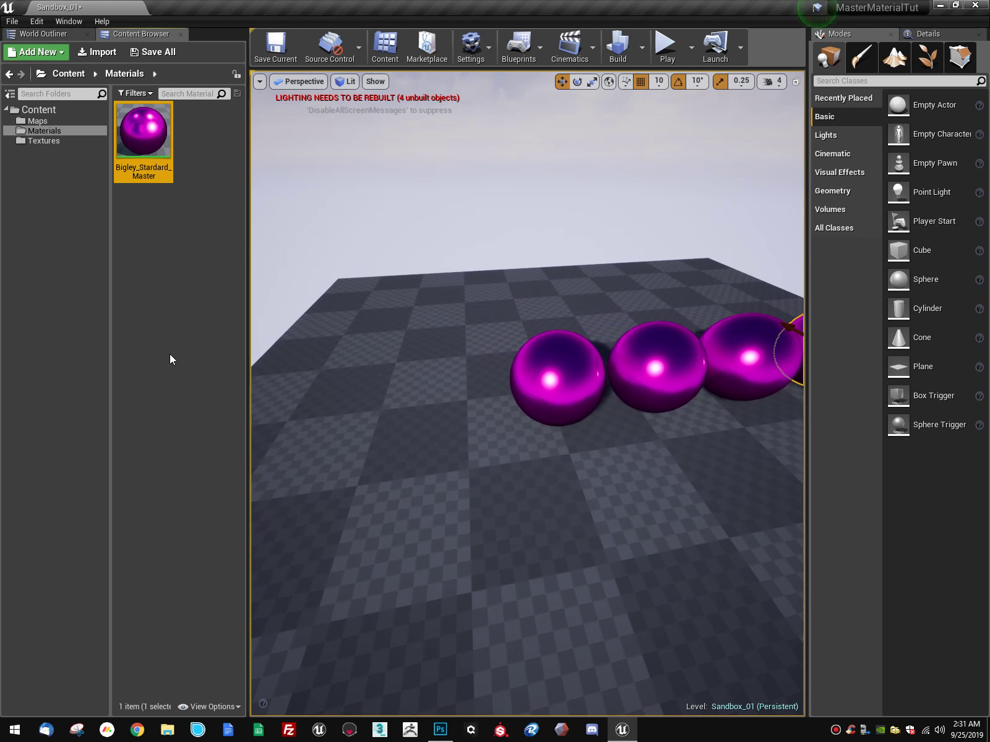
key("d")
mouse_move(561, 413)
right_mouse_down()
mouse_move(581, 402)
mouse_move(562, 414)
right_mouse_up()
key("w")
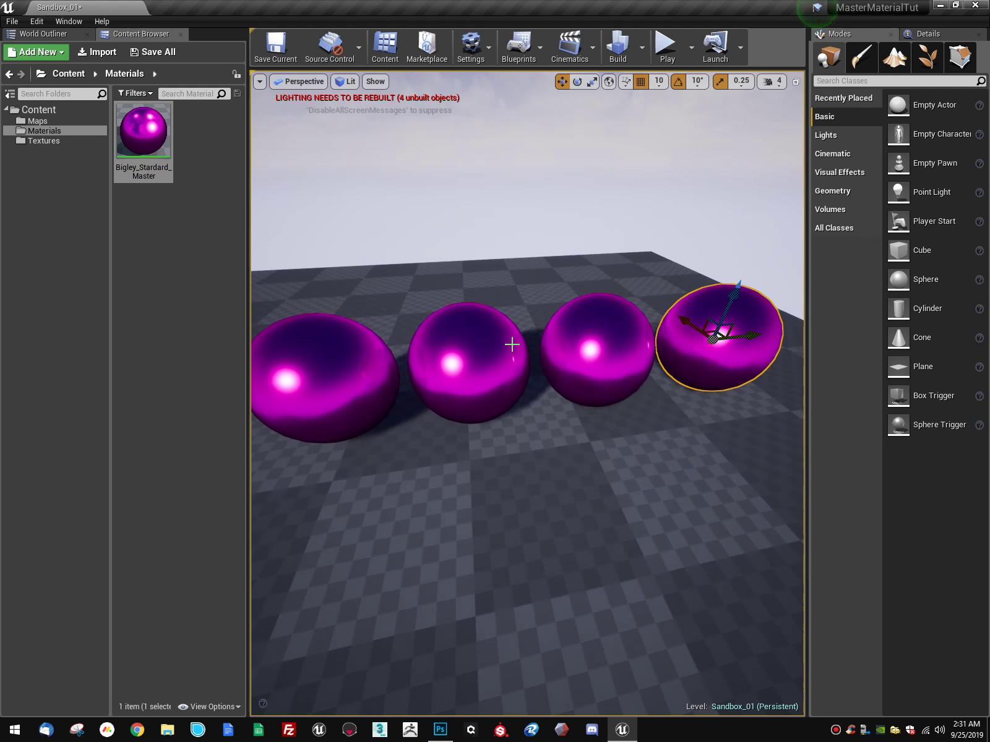
key("s")
right_click_drag(498, 338, 433, 338)
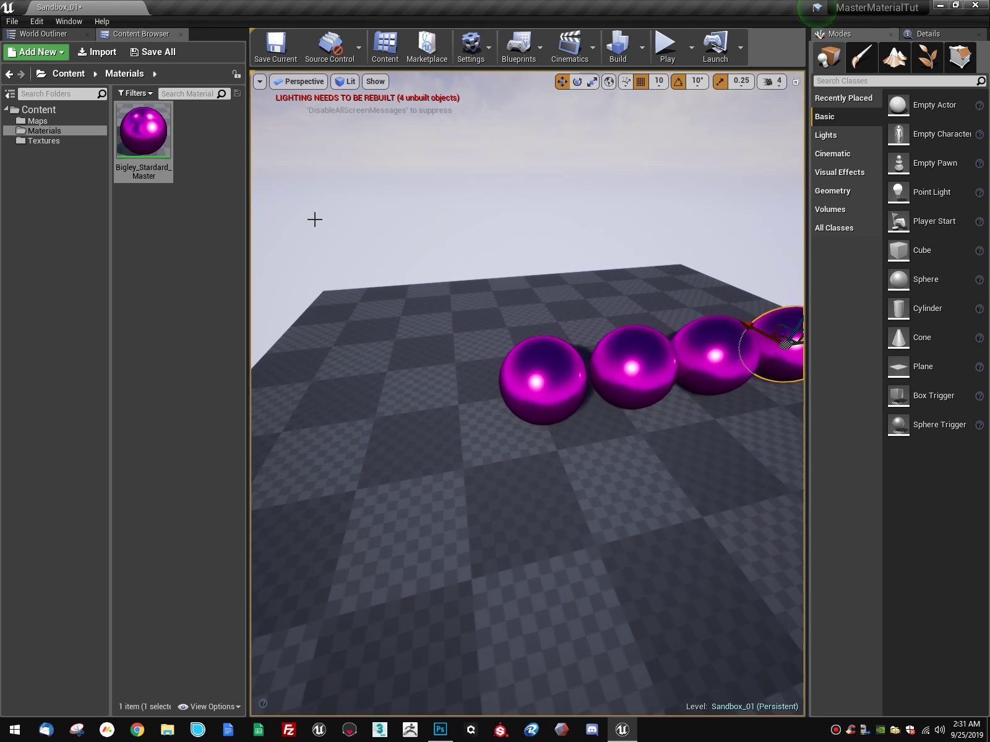
Step: Open the Bigley_Stardard_Master material and convert its magenta Base Color constant into a parameter named Albedo Color
double_click(148, 133)
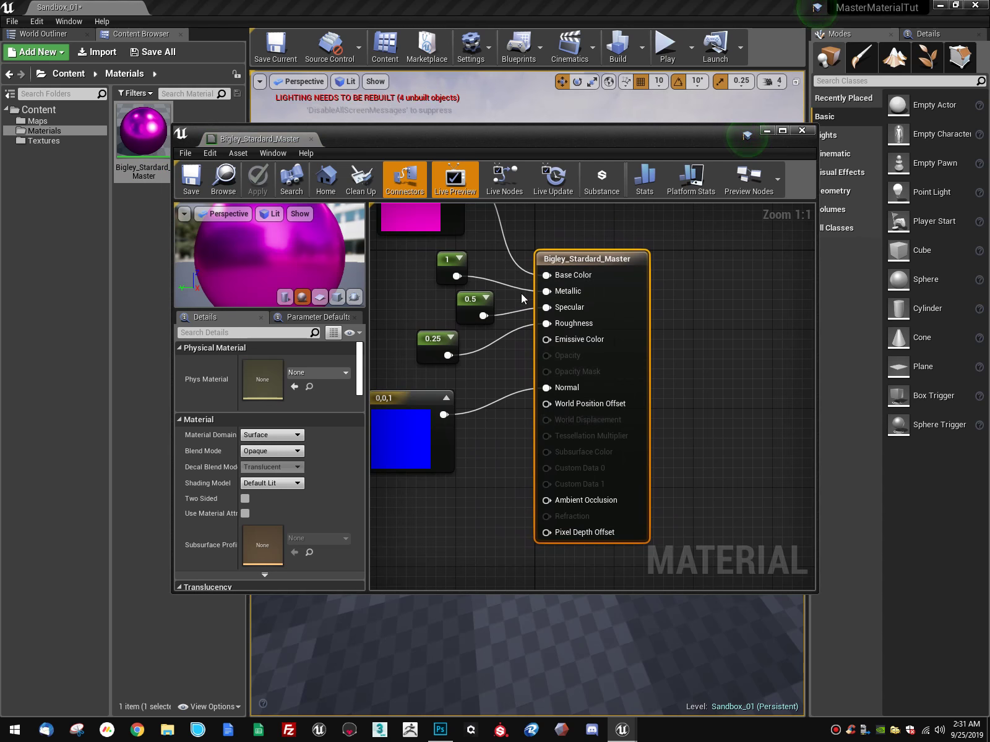
right_click_drag(508, 269, 561, 393)
left_click(470, 286)
left_click_drag(471, 285, 490, 283)
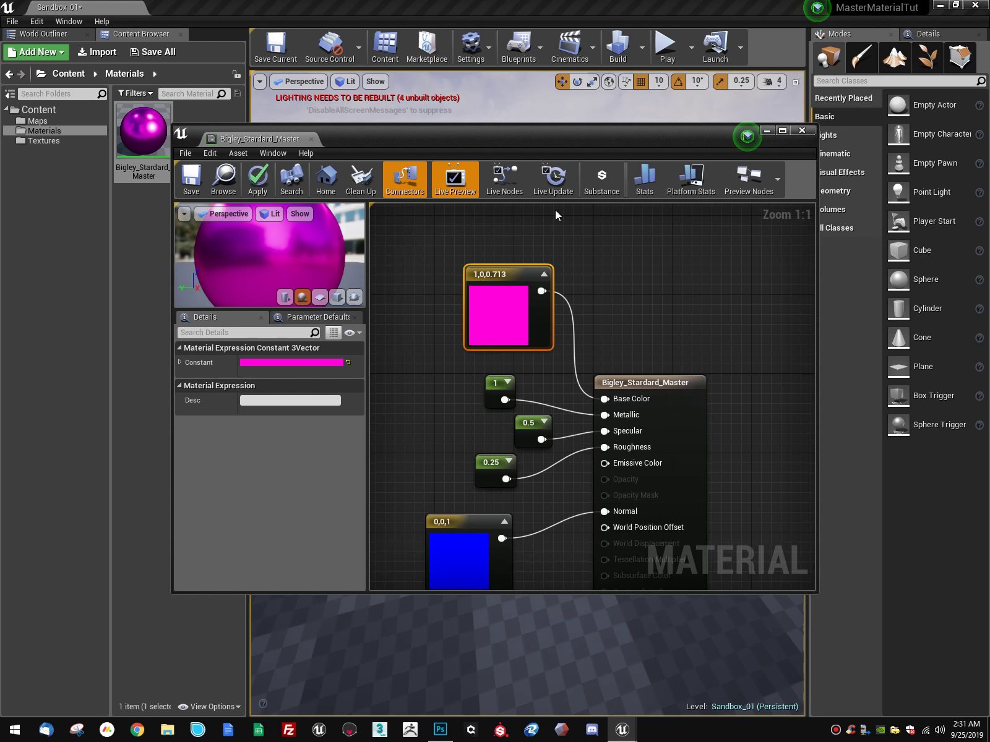
left_click_drag(518, 274, 509, 276)
right_click(510, 273)
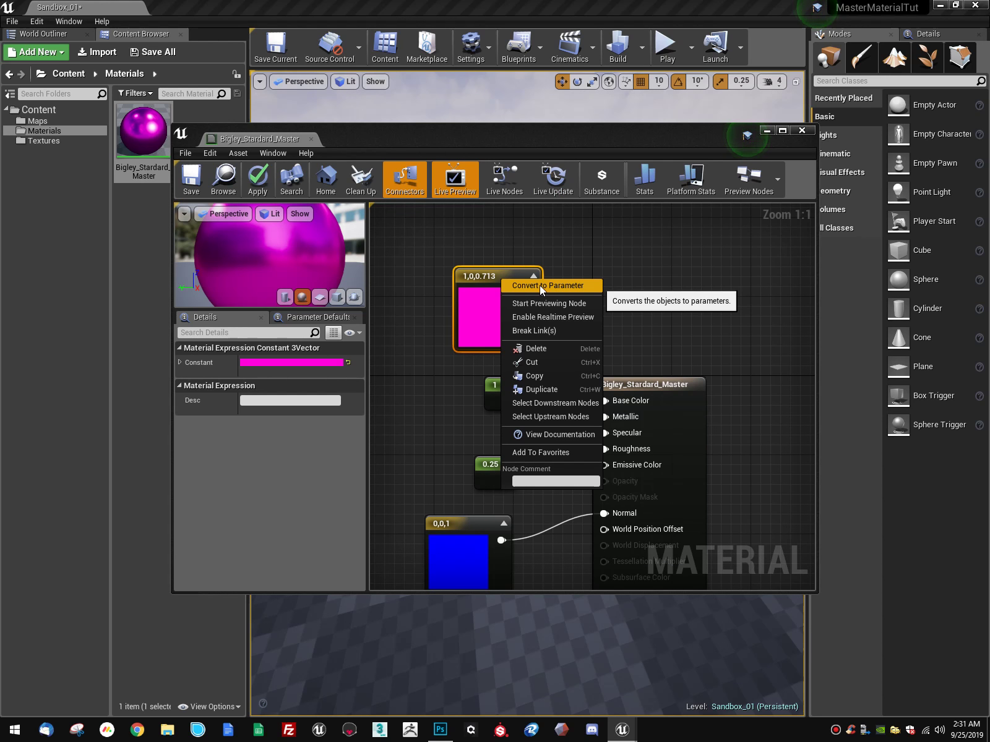
left_click(641, 230)
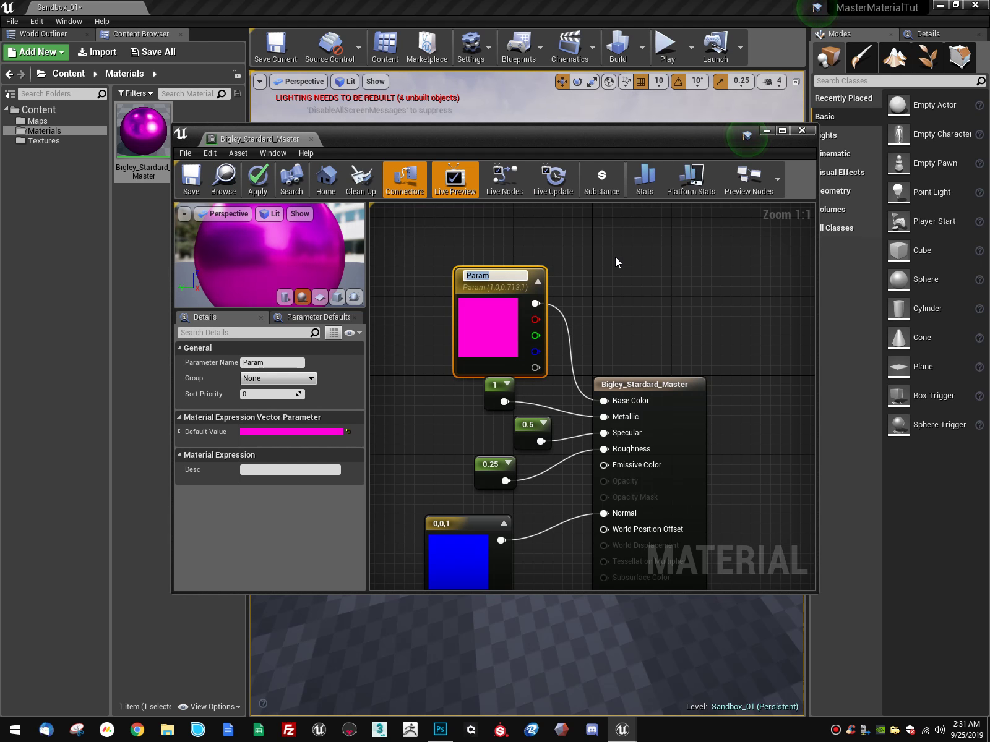
type("Albedo")
type("_")
type("Color")
key("Return")
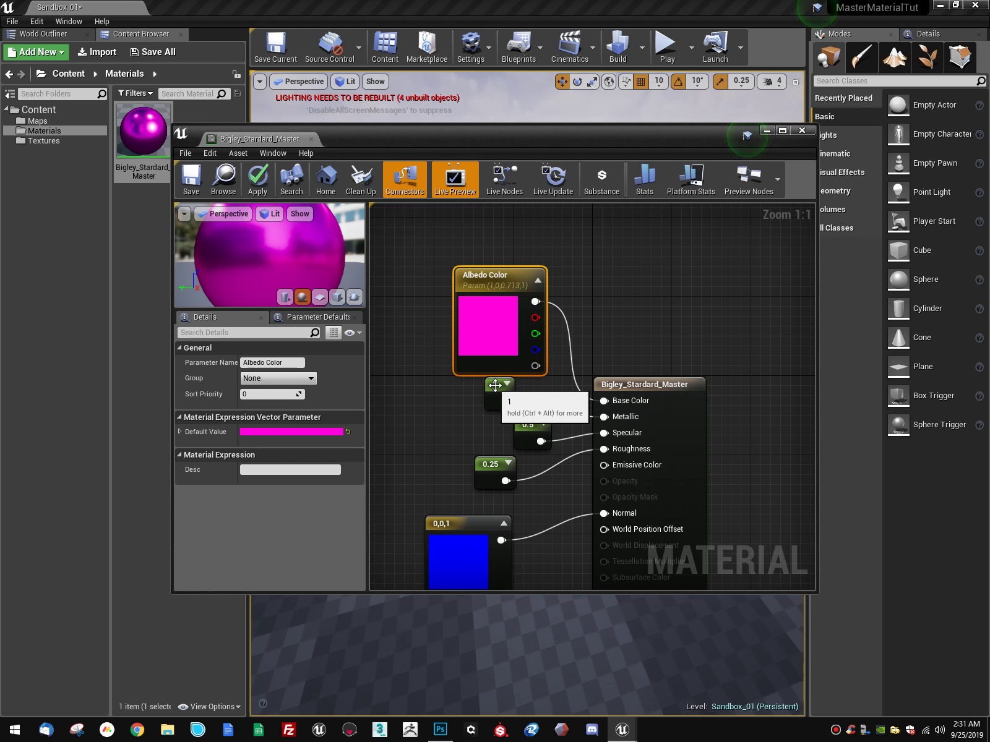
Step: Space out the nodes by raising Albedo Color, lowering the Metallic constant slightly and shifting the Specular constant toward the result node
left_click_drag(495, 385, 495, 395)
left_click_drag(509, 272, 518, 240)
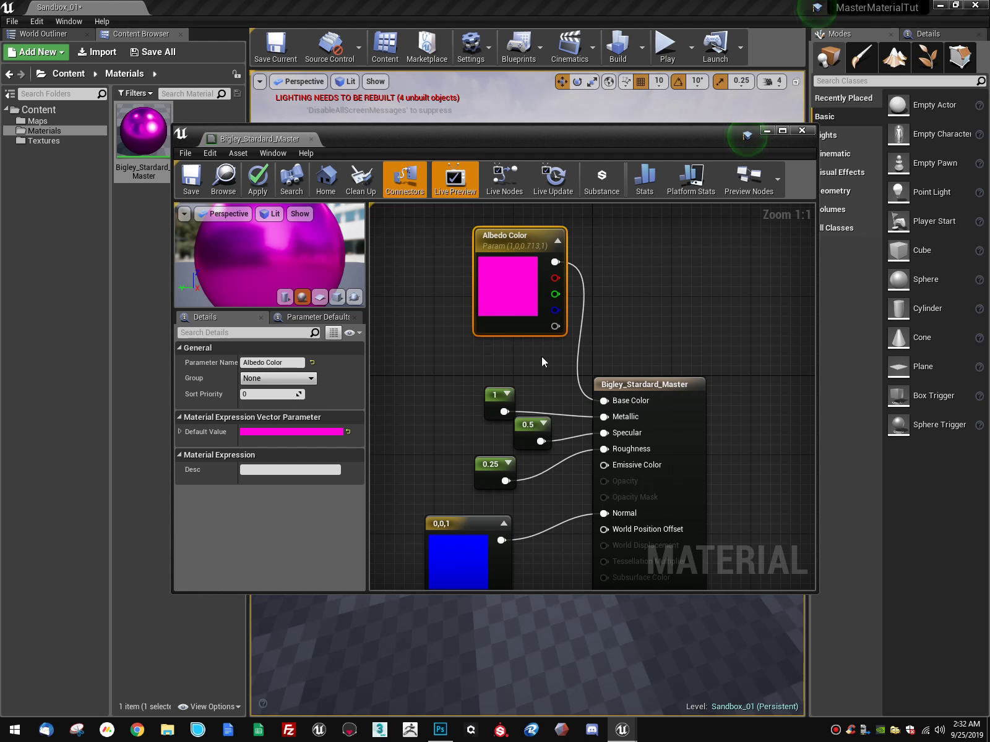
left_click_drag(529, 426, 539, 427)
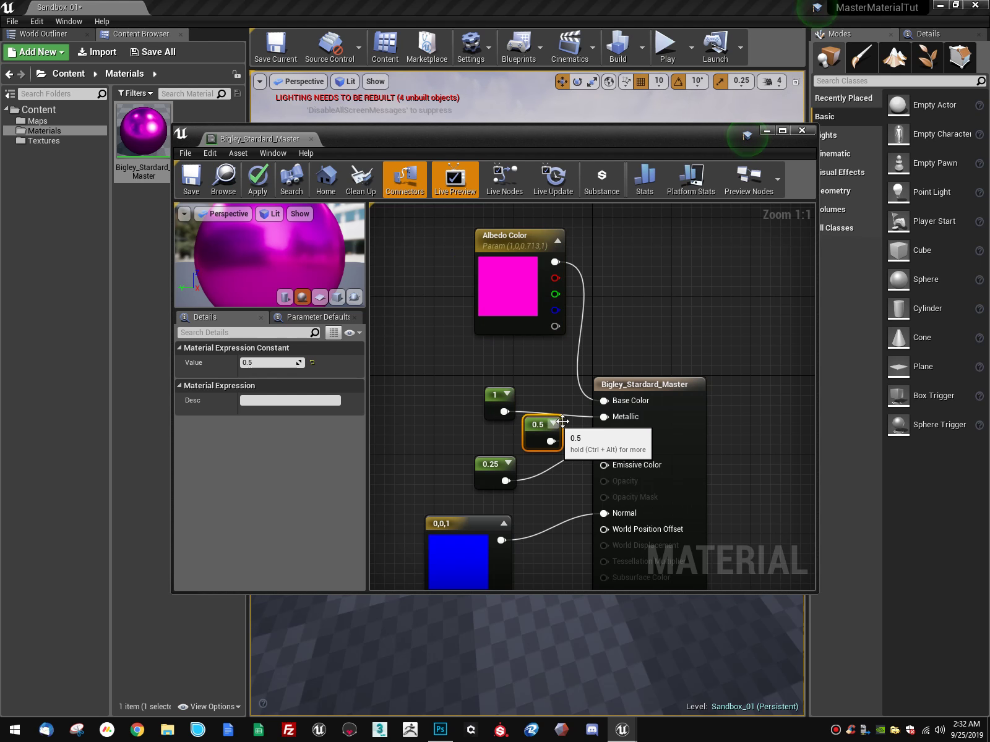
Step: Convert the Metallic constant into a parameter named Metalness Value and move its node up clear of the Specular constant
right_click(502, 400)
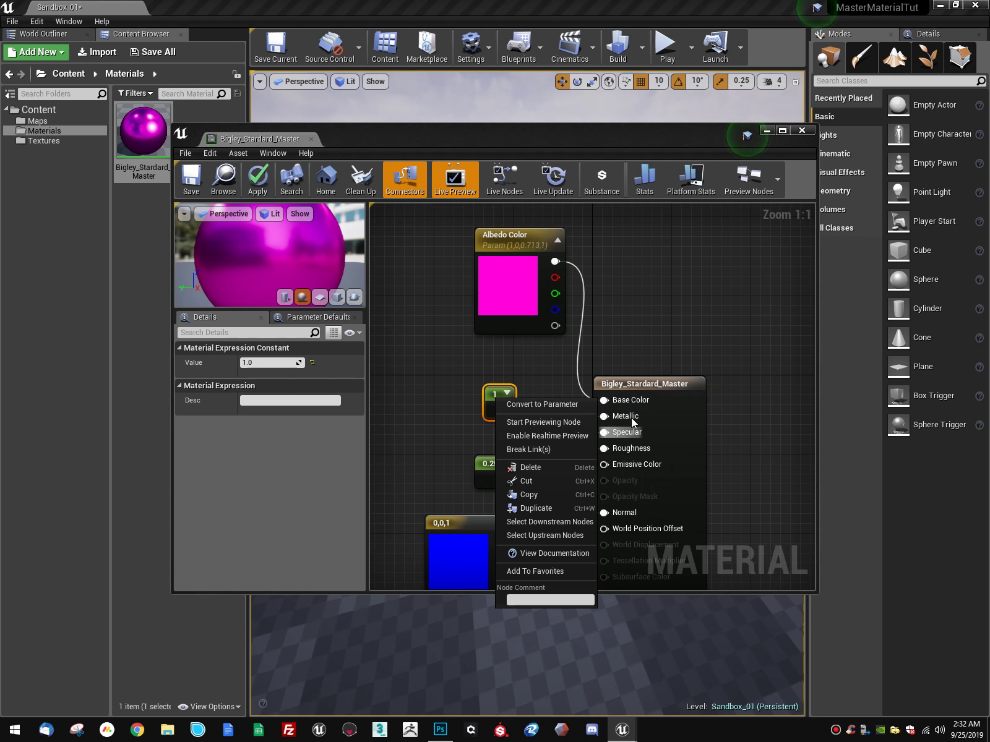
left_click(543, 405)
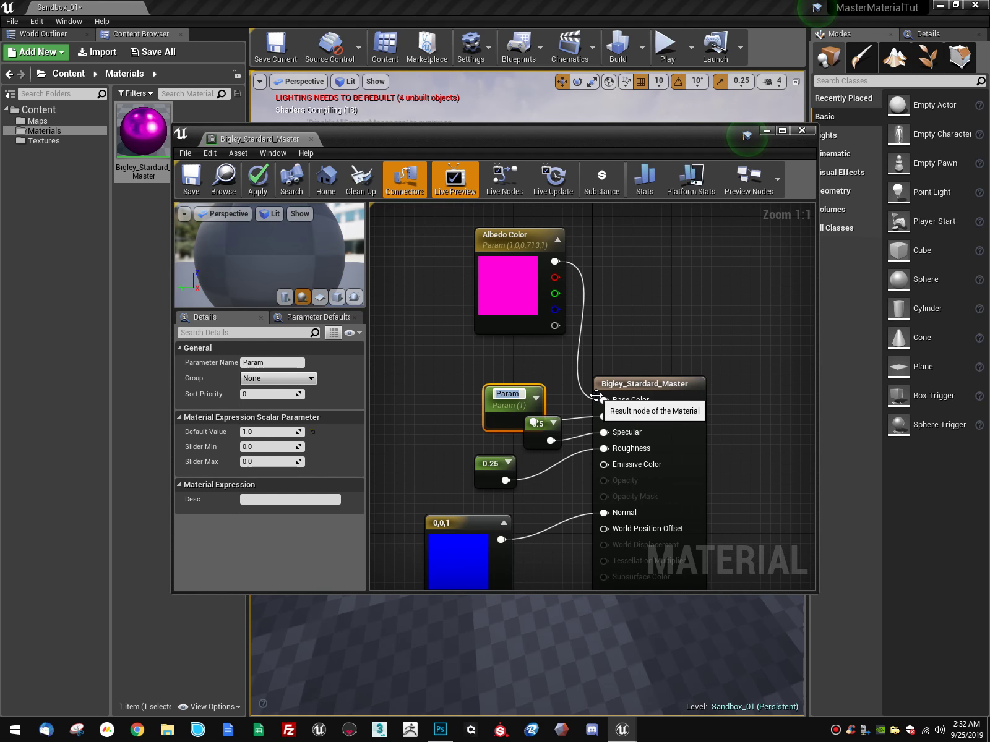
type("Metalne")
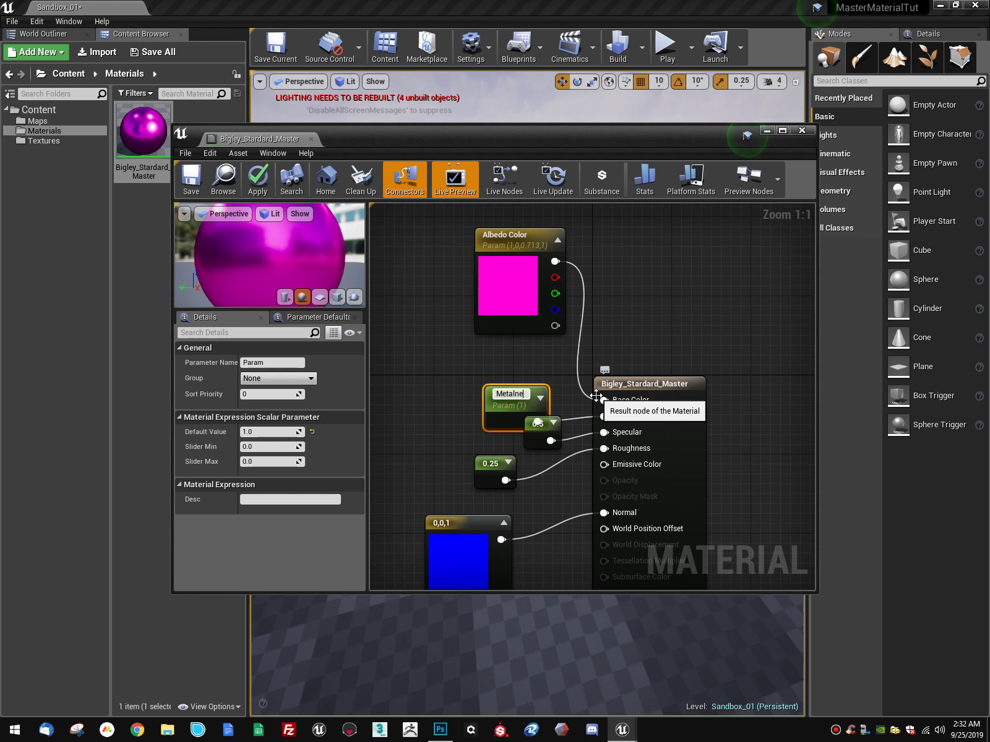
type("ss Value")
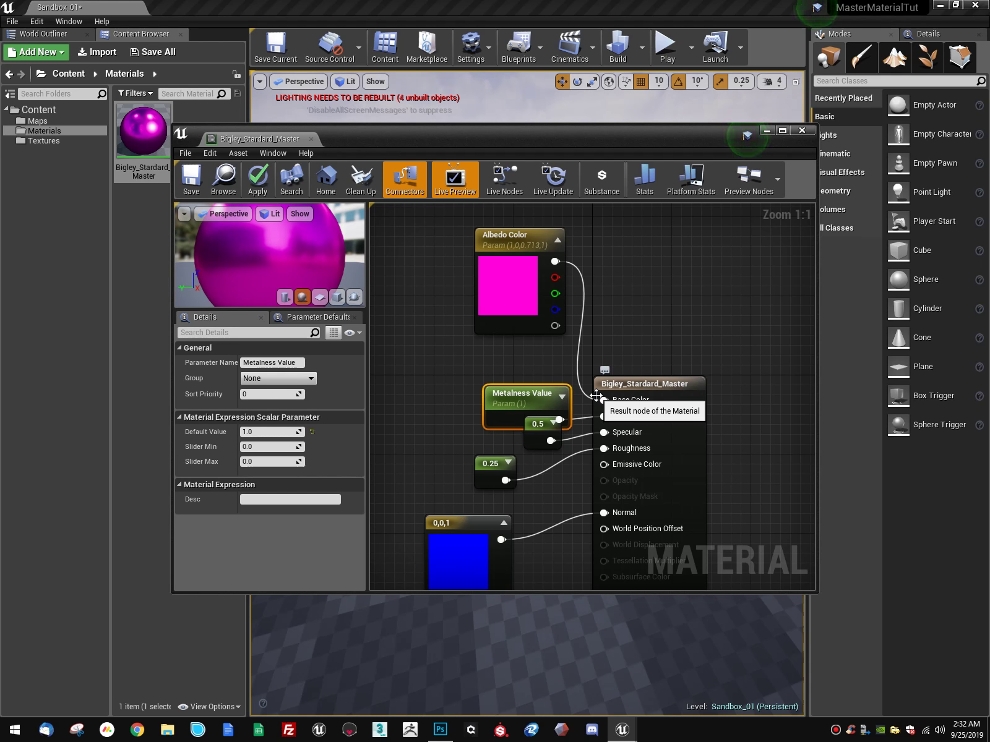
left_click_drag(531, 407, 520, 387)
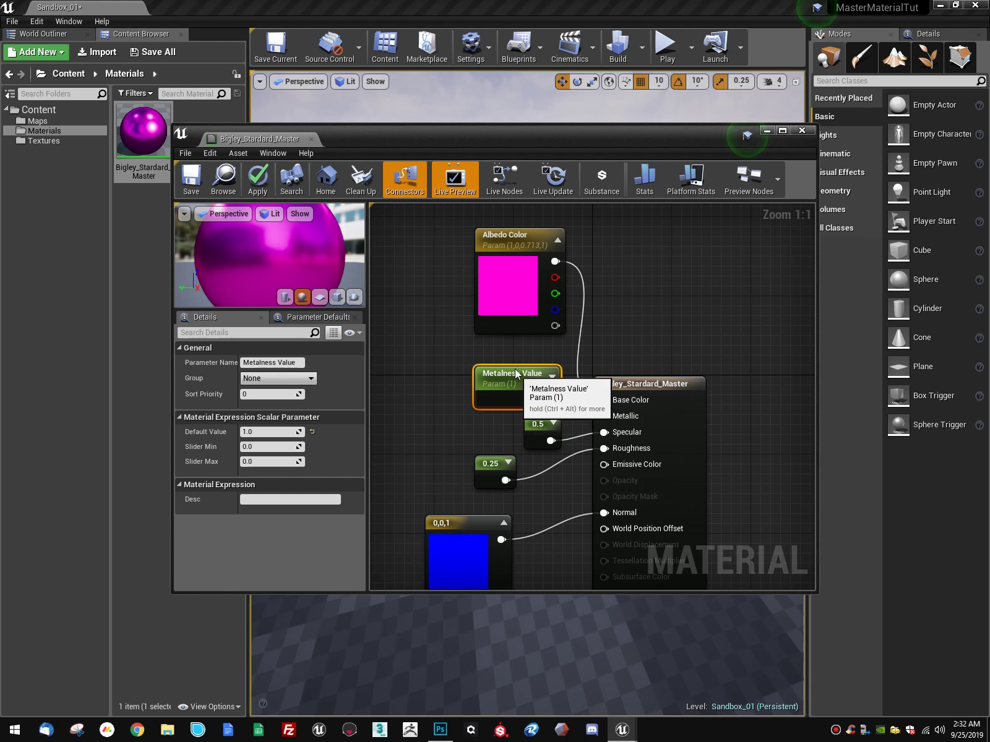
Step: Convert the 0.25 Roughness constant into a parameter named Roughness Value
left_click(498, 461)
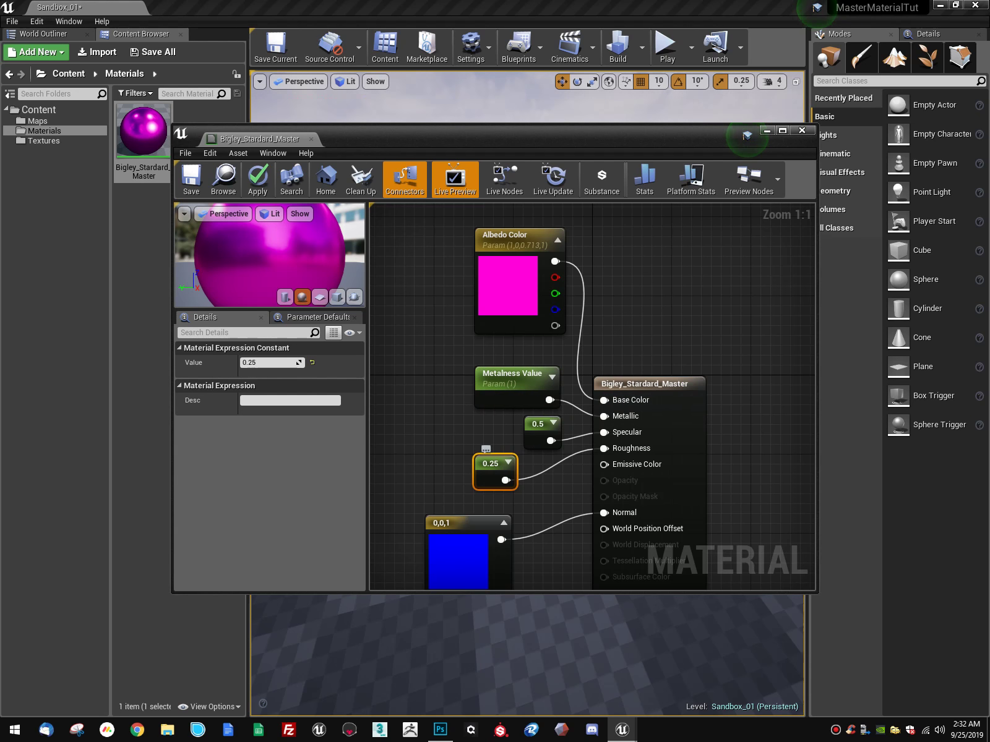
right_click(497, 464)
left_click(536, 471)
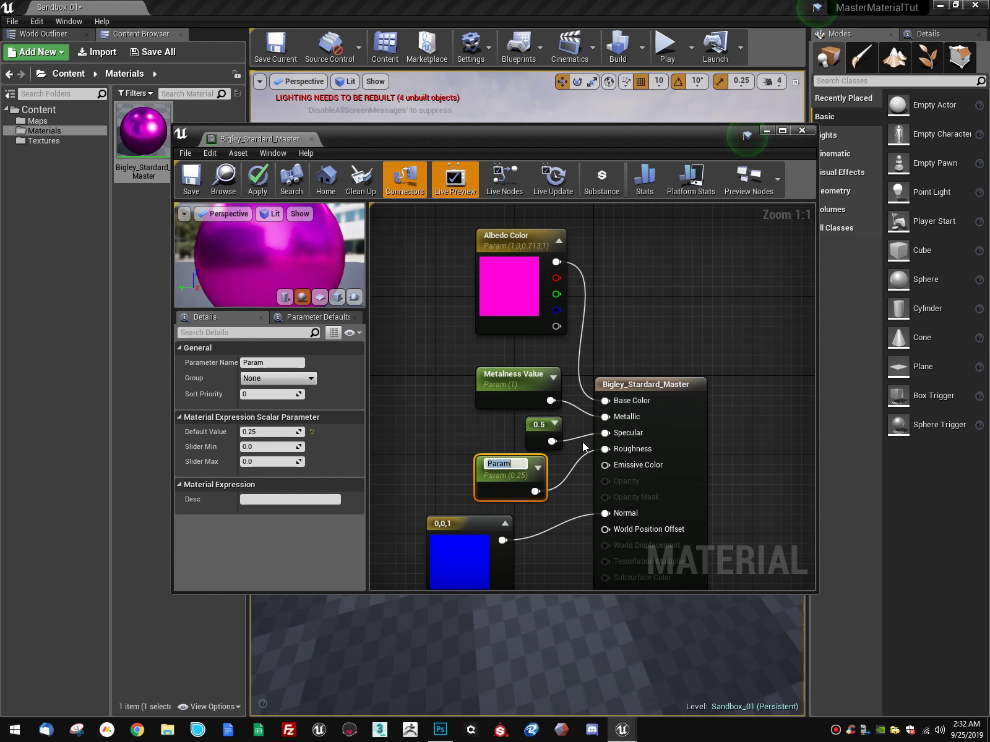
type("Roughness")
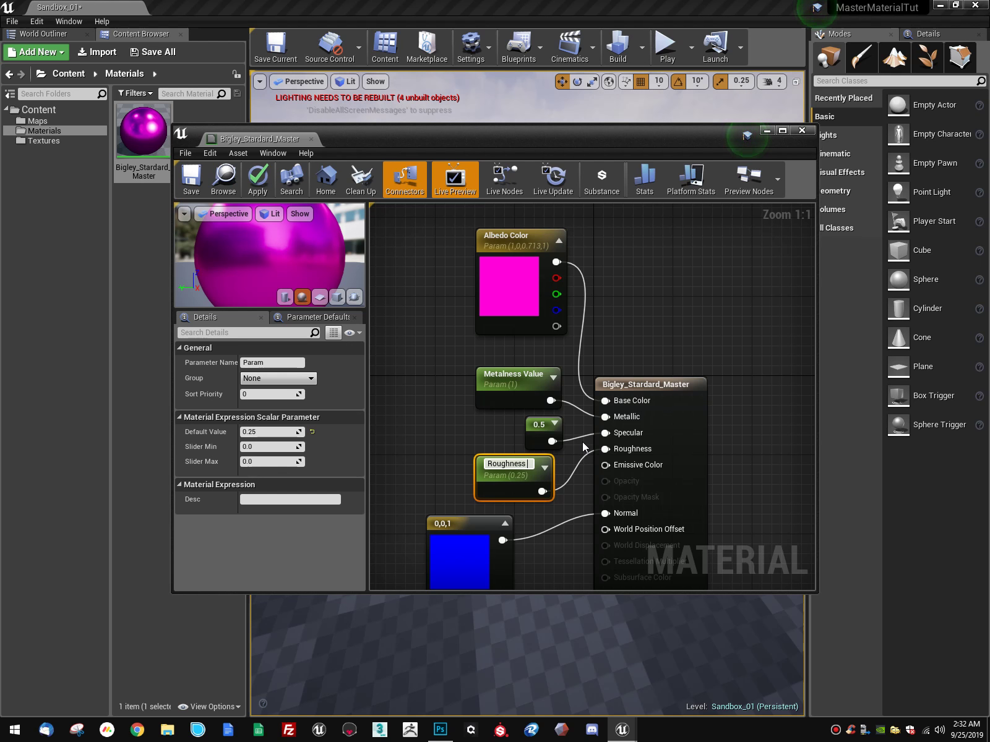
type(" Value")
key("Return")
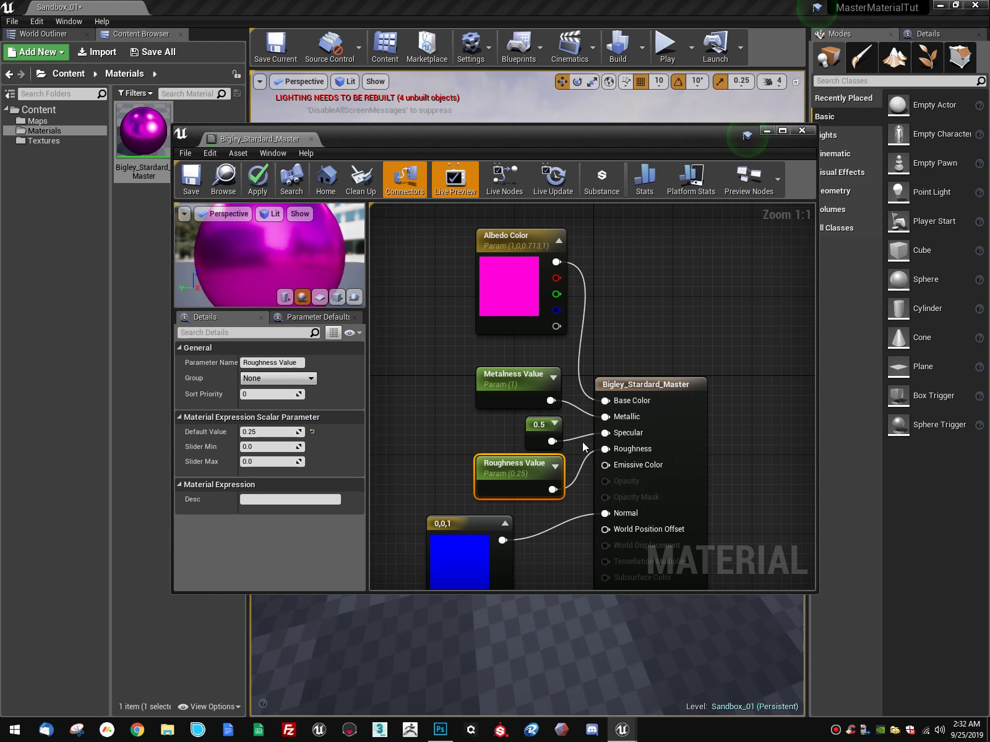
Step: Move the Roughness Value node slightly away from the result node and place the blue Normal constant a little below it
right_click_drag(583, 447, 566, 449)
left_click(499, 464)
left_click(455, 486)
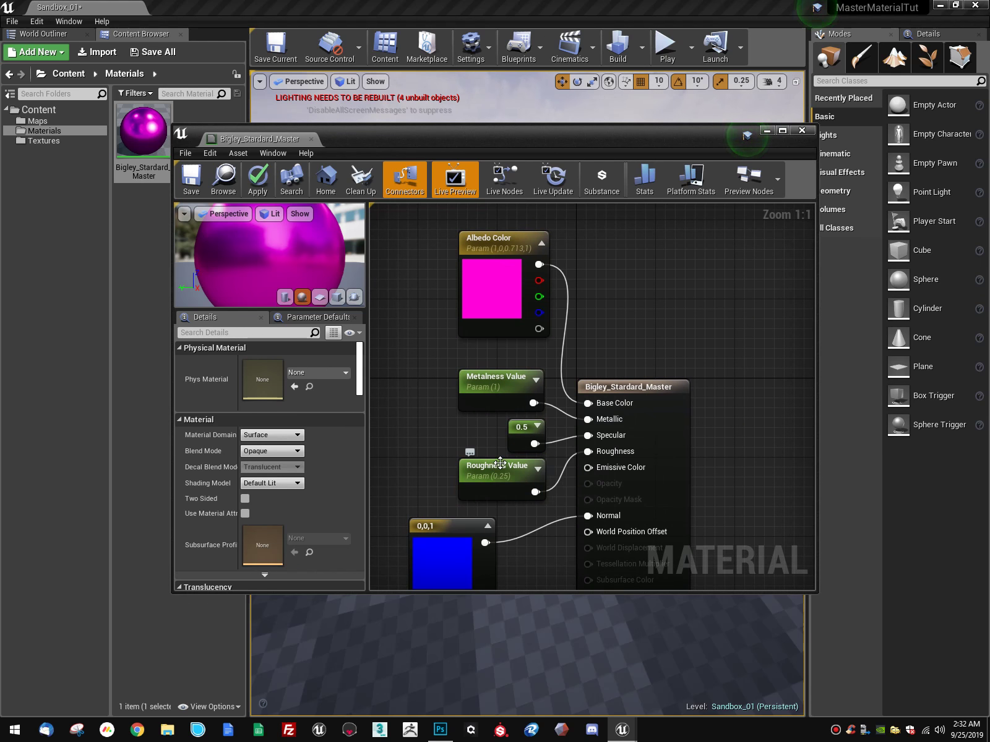
left_click_drag(500, 463, 490, 463)
left_click_drag(451, 526, 479, 525)
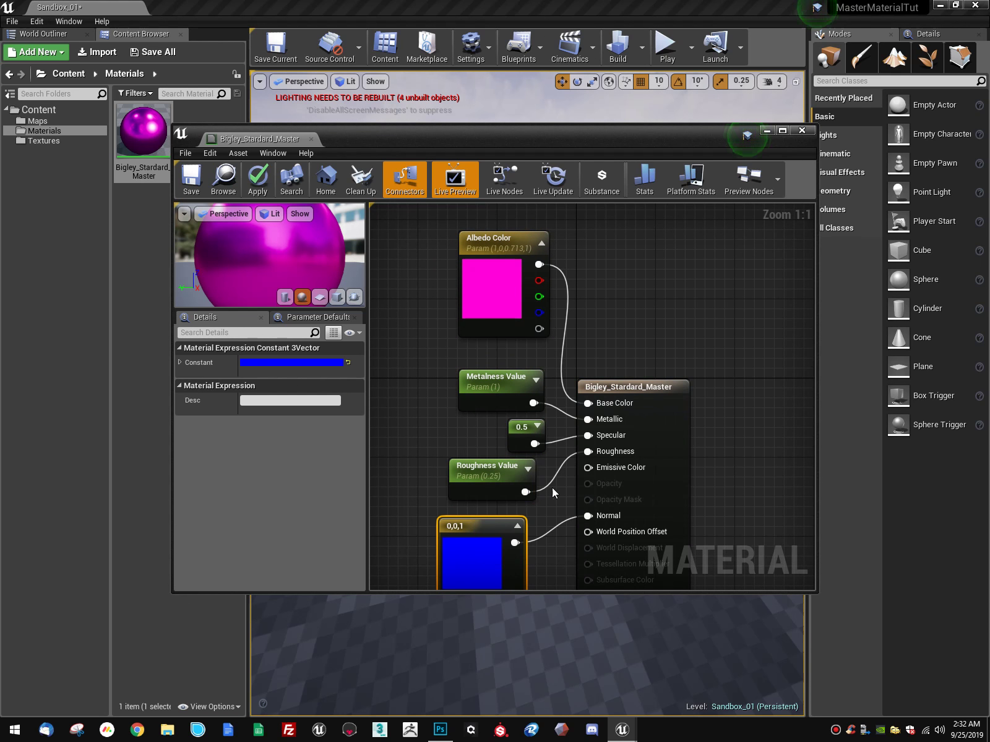
right_click_drag(559, 487, 591, 340)
left_click_drag(503, 375, 491, 395)
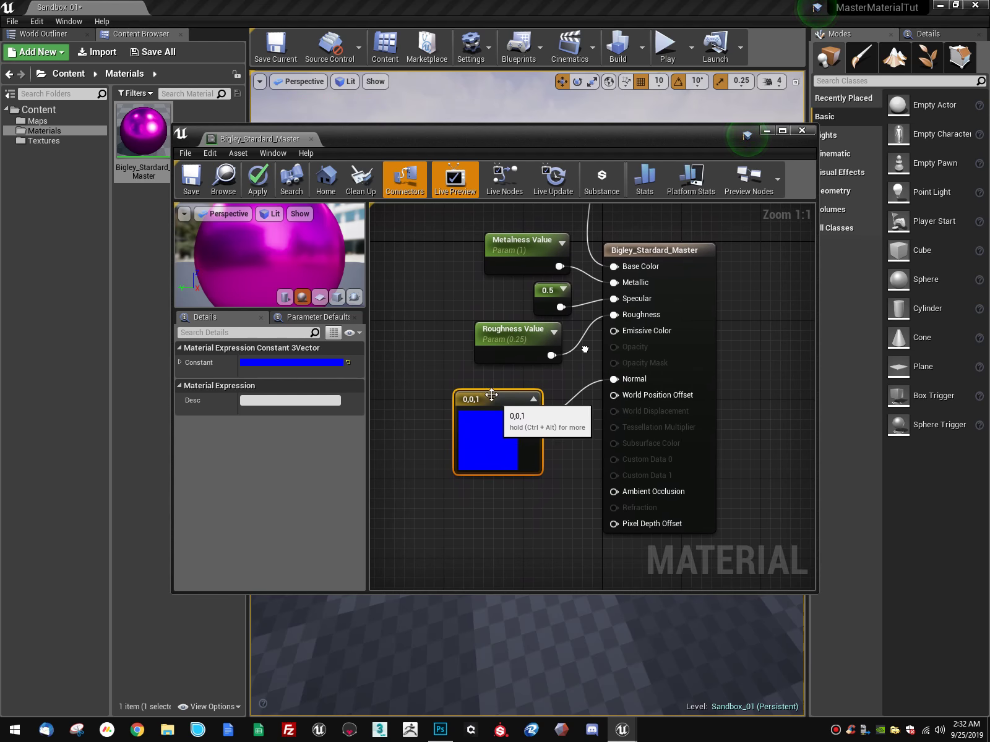
right_click_drag(585, 350, 584, 351)
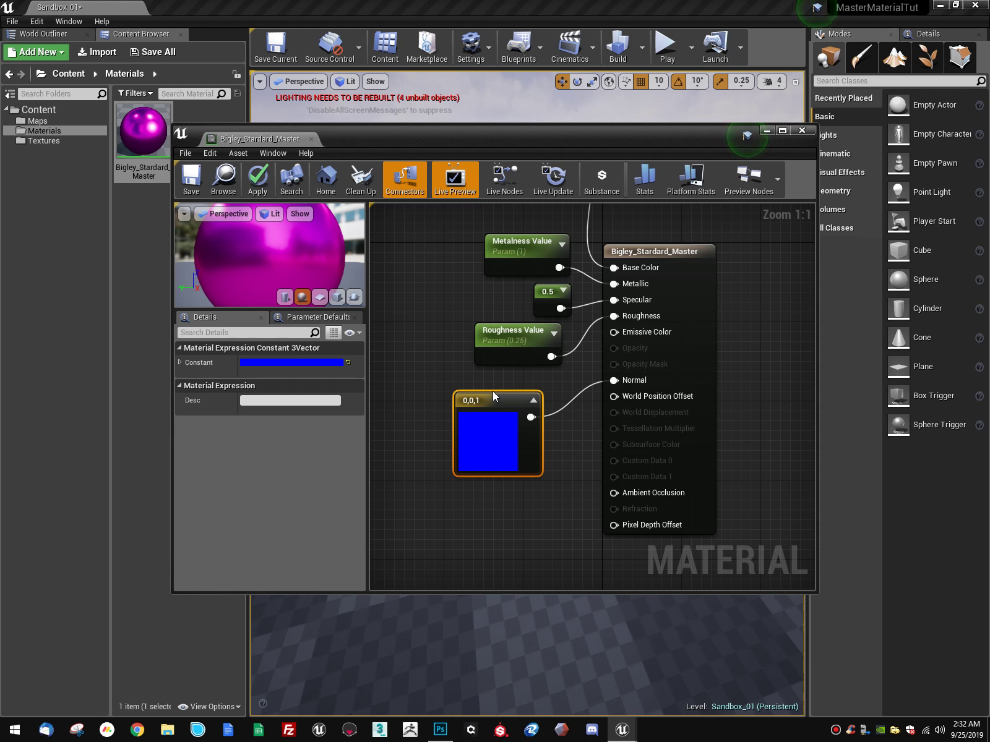
left_click_drag(496, 399, 486, 408)
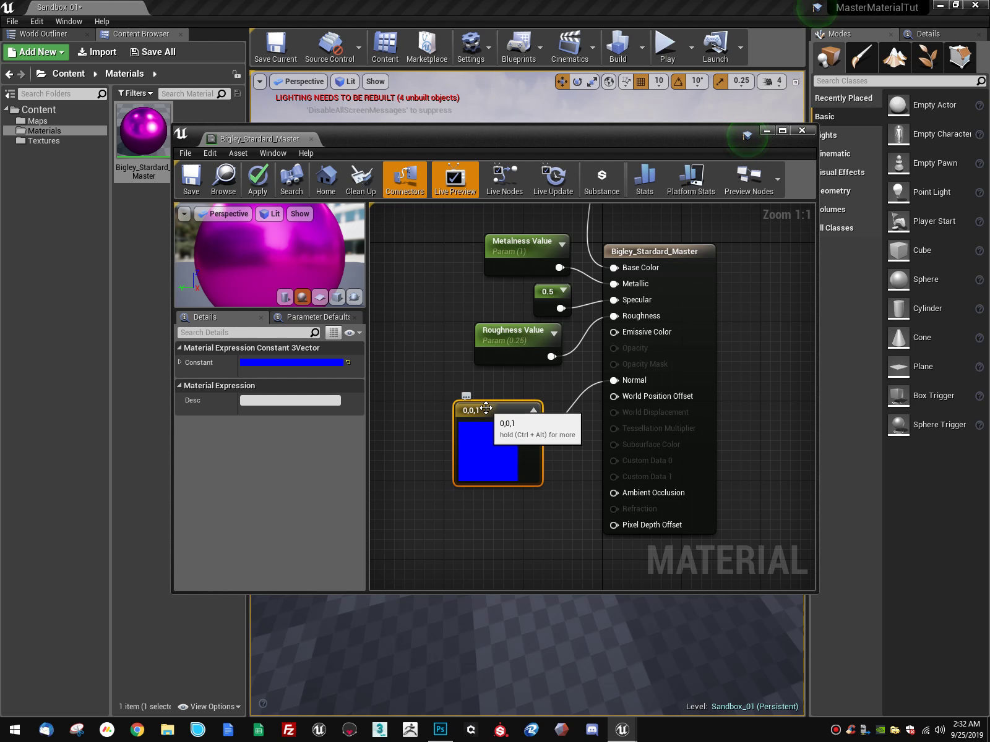
Step: Apply the parameter changes to the Bigley_Stardard_Master material
right_click_drag(594, 436, 592, 495)
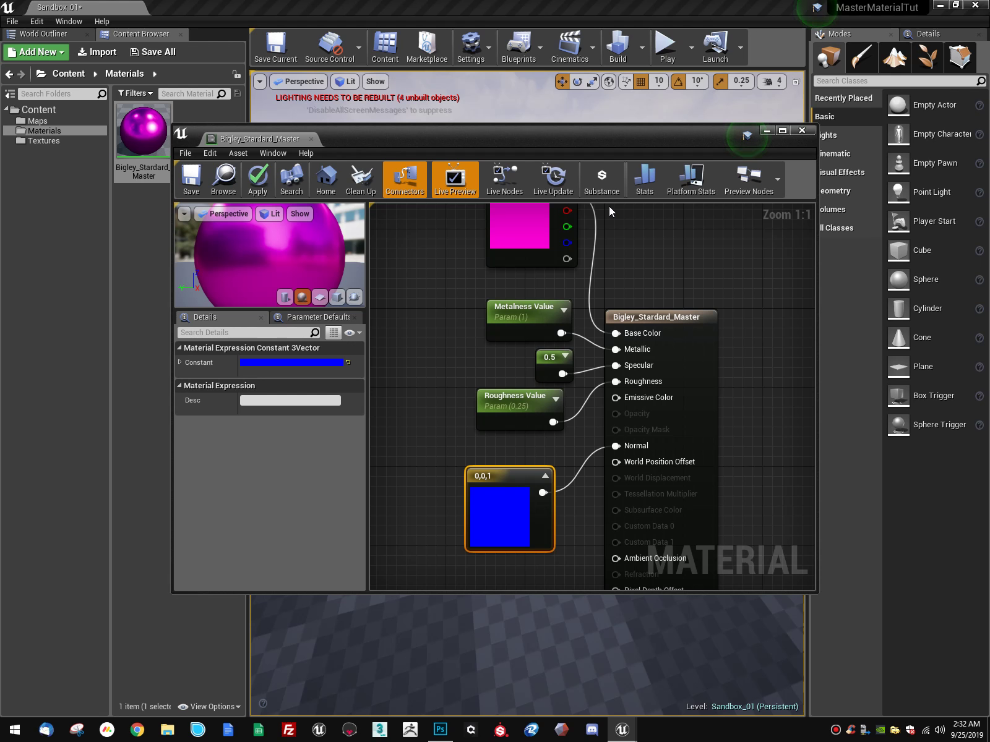
right_click_drag(608, 206, 560, 307)
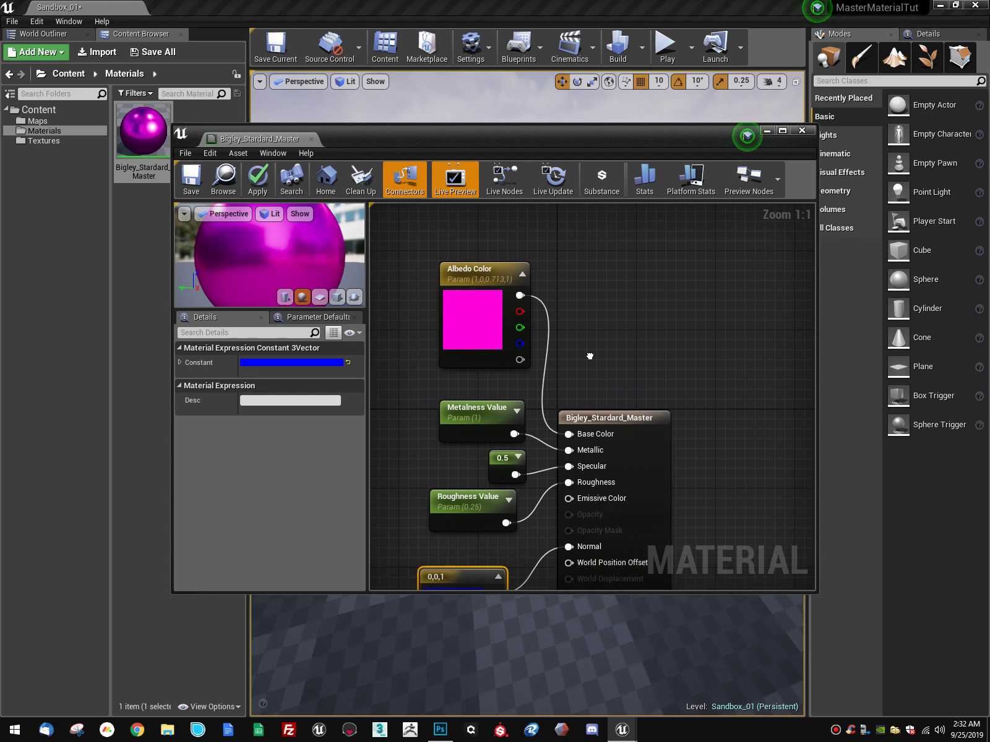
left_click(260, 178)
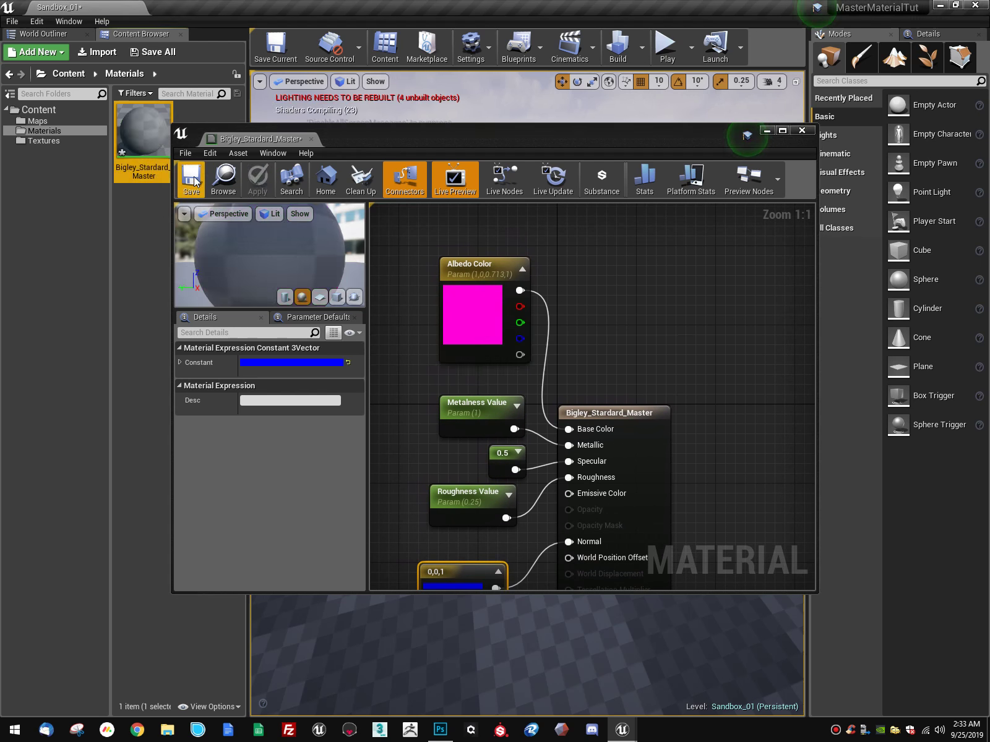
Step: Save the Bigley_Stardard_Master material and create a material instance from it in the Materials folder
left_click(198, 181)
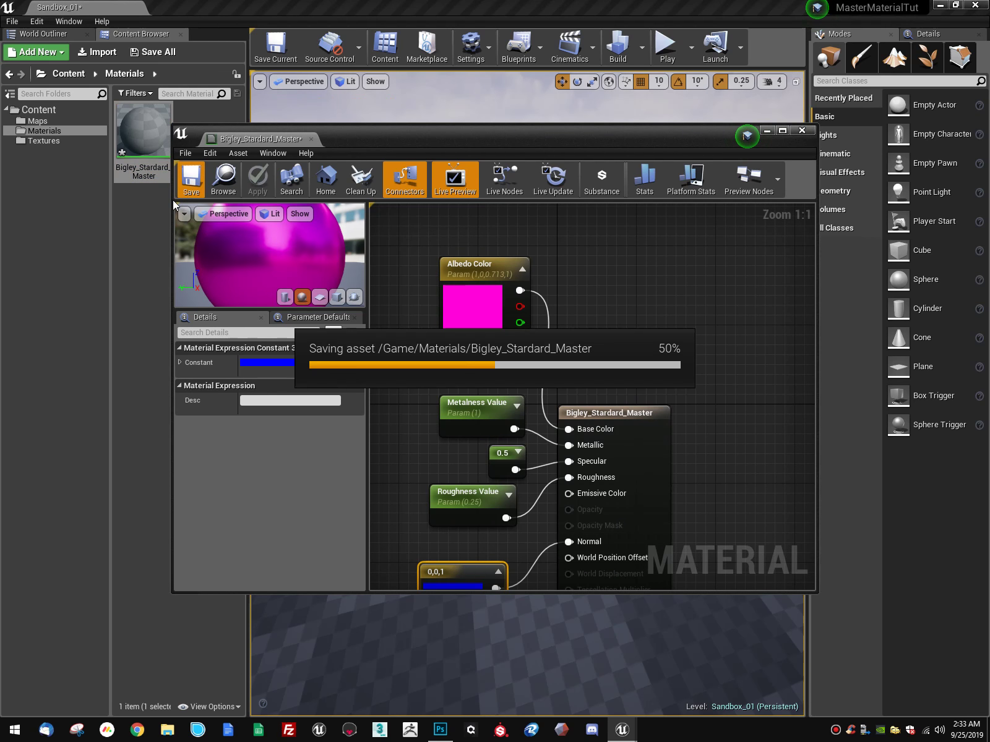
left_click_drag(539, 131, 456, 306)
right_click(141, 126)
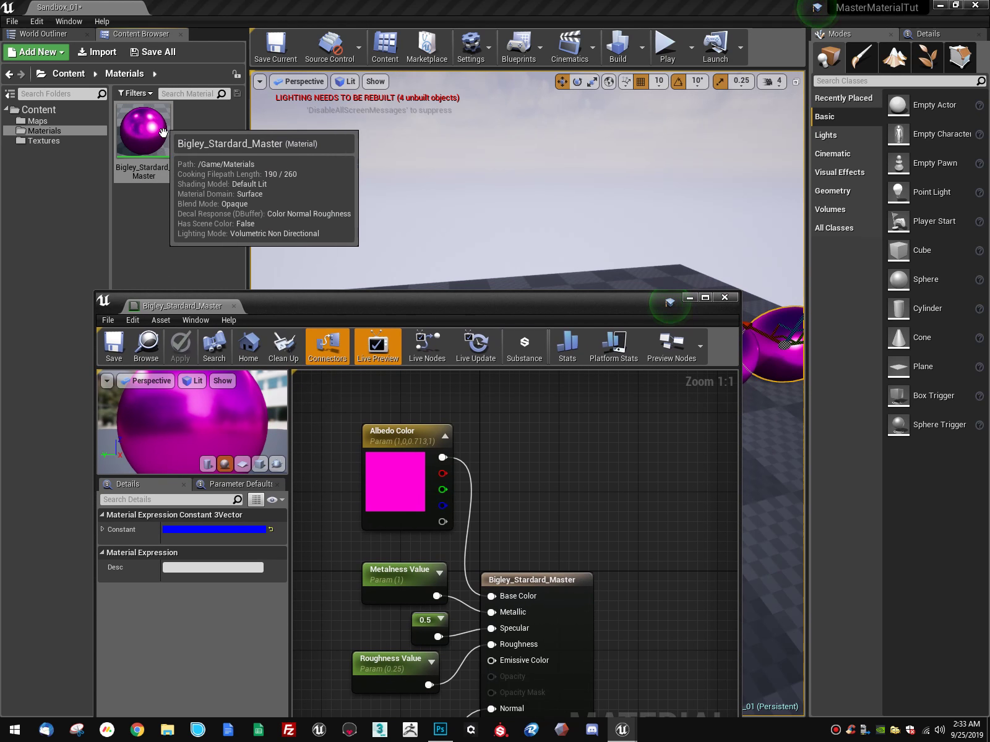
right_click(144, 127)
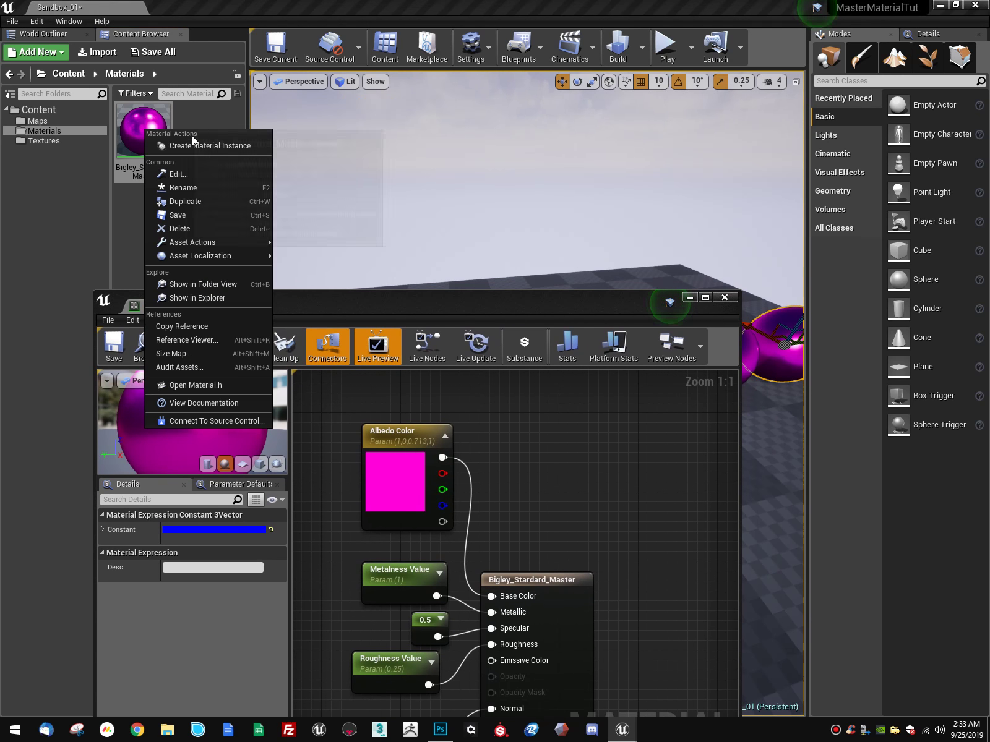
left_click(192, 146)
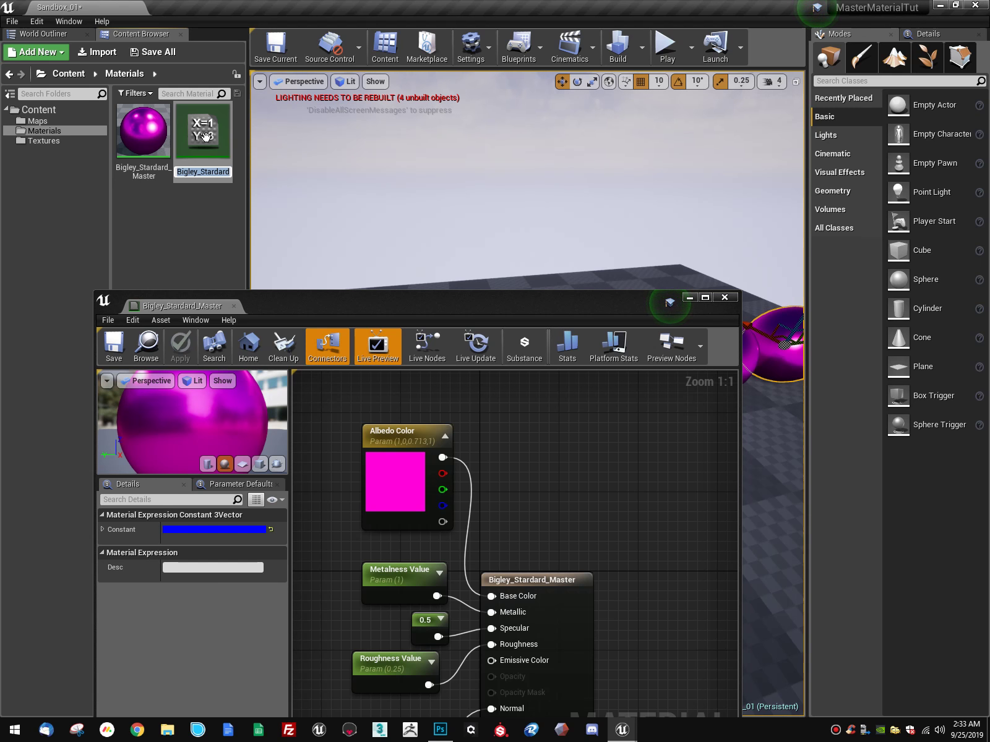
Step: Name the new material instance metal_red
key("BackSpace")
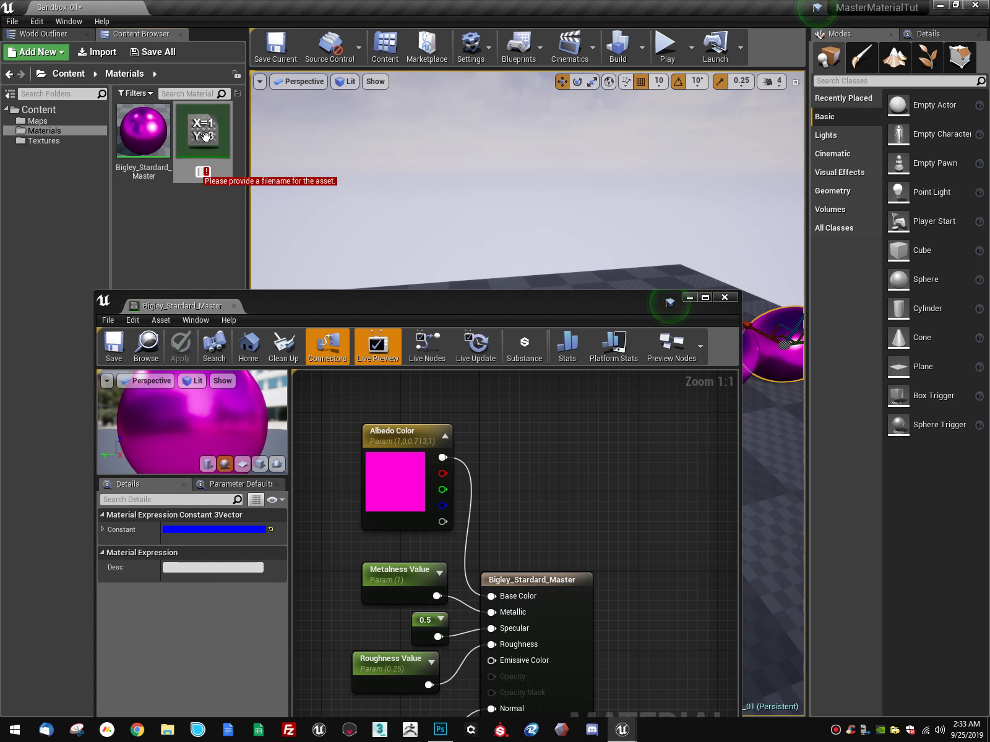
type("meta")
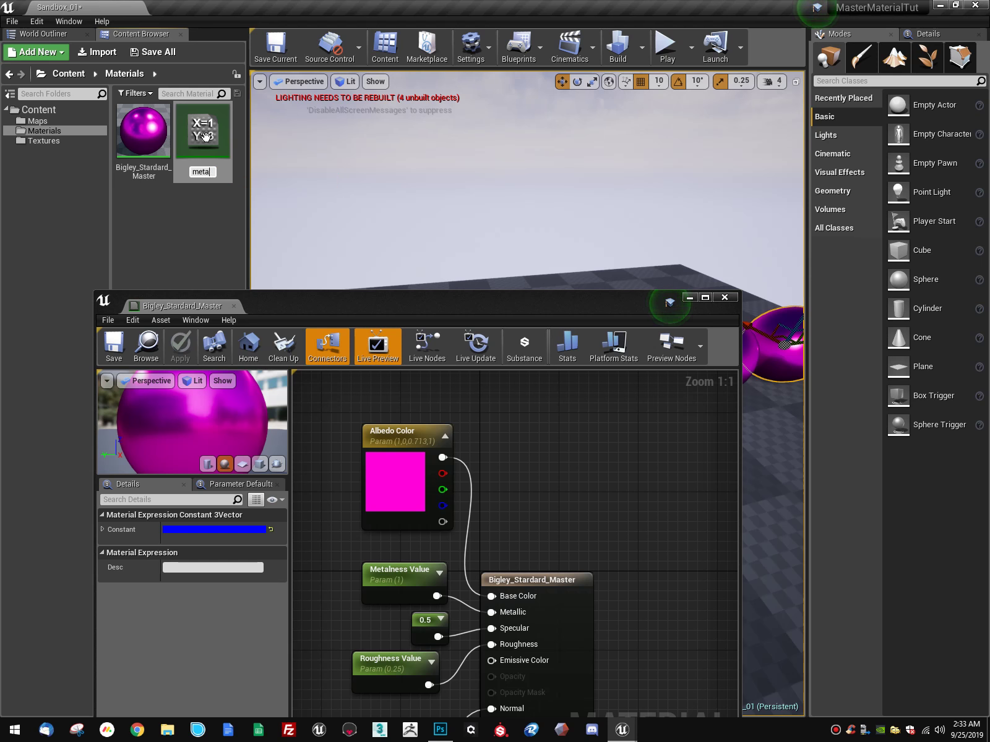
type("l_redf")
key("Return")
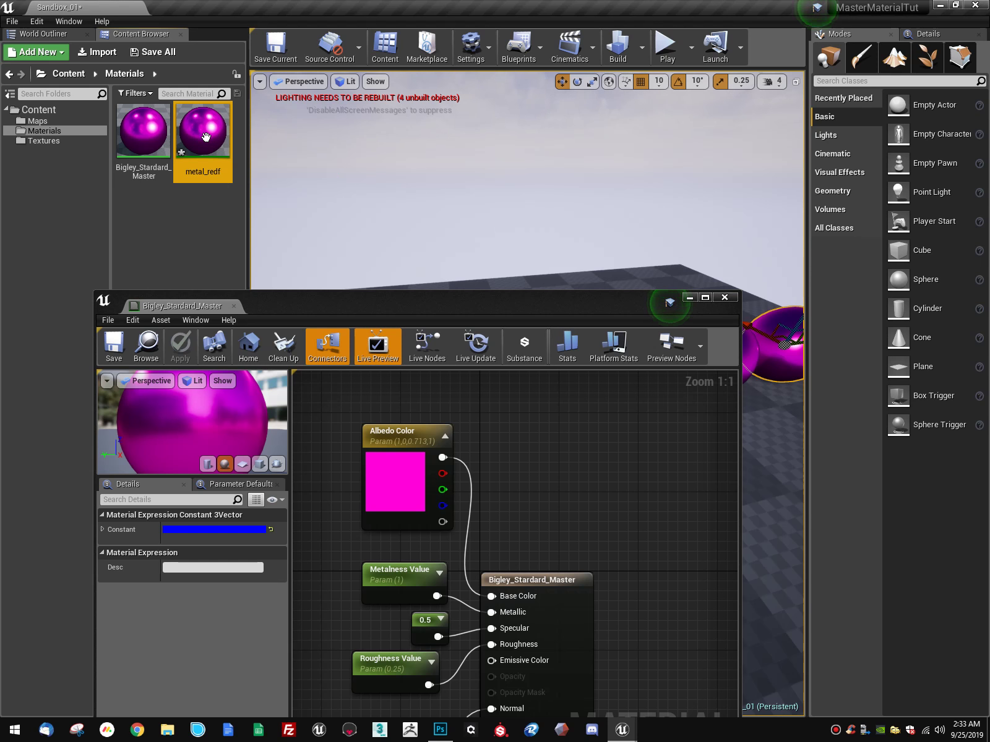
left_click(221, 172)
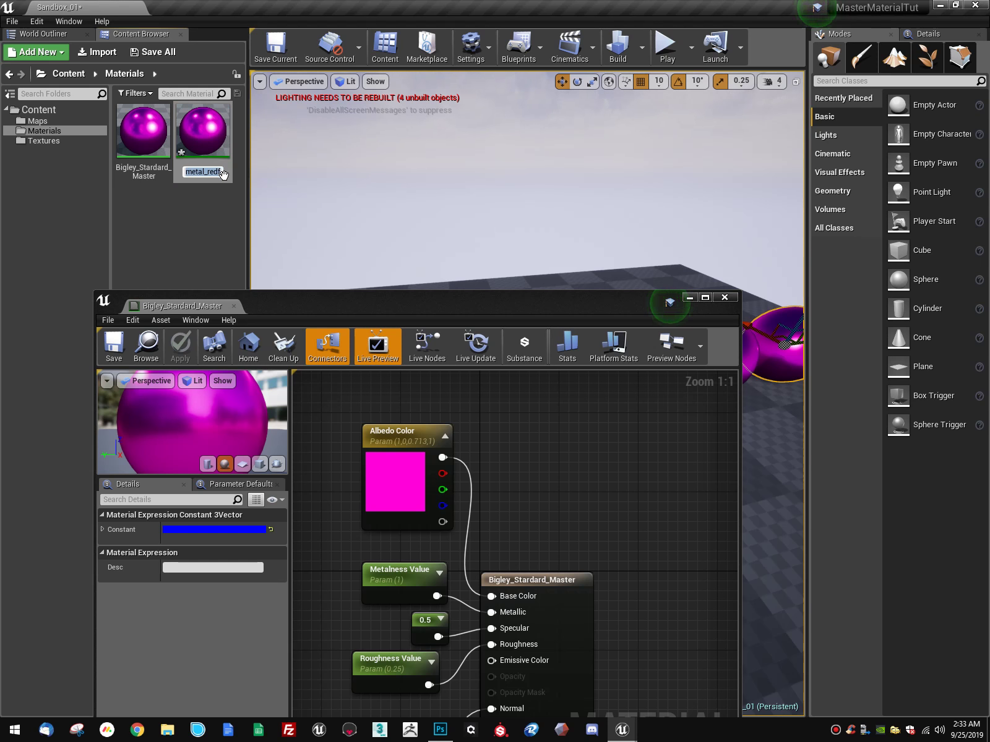
key("End")
key("BackSpace")
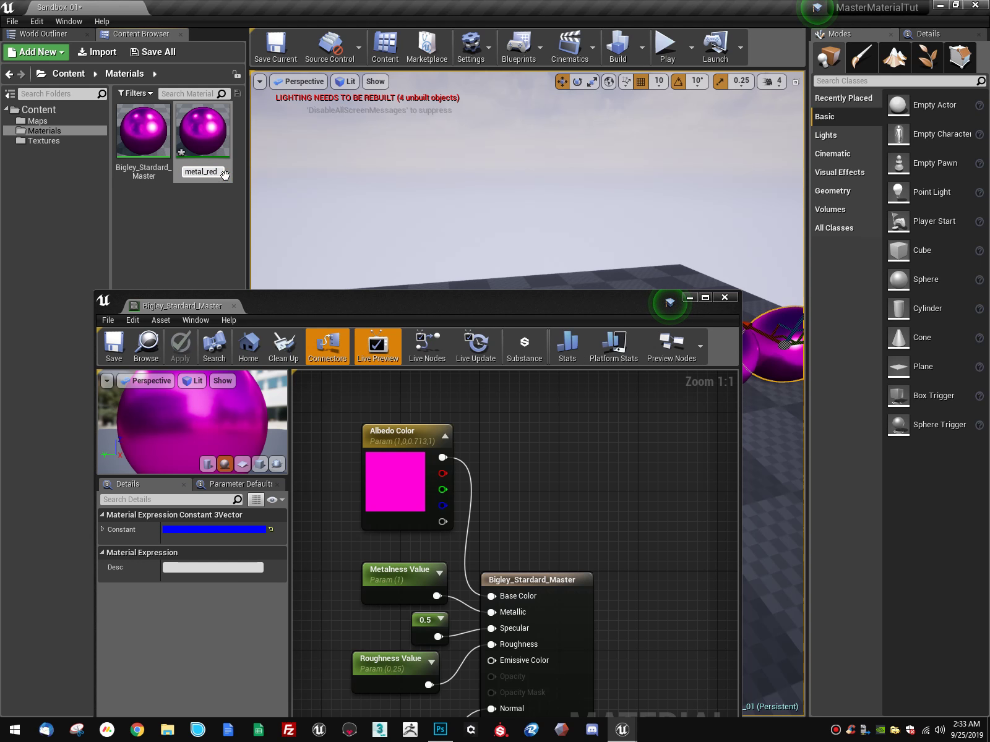
key("Return")
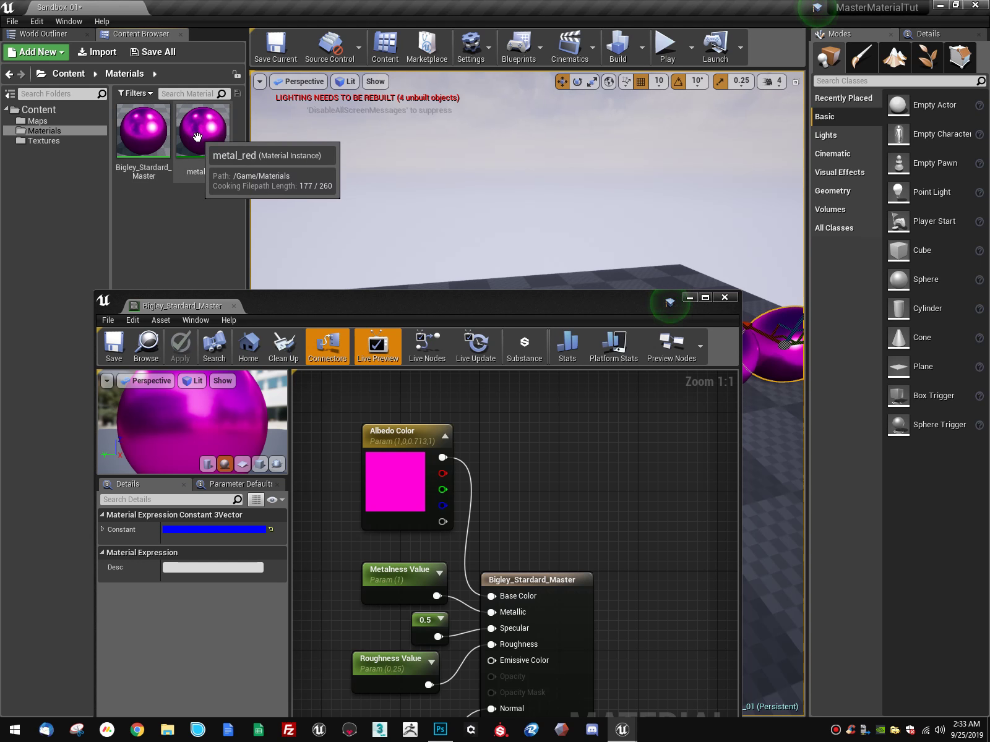
Step: Open the metal_red instance and arrange its editor window side by side with the master material's editor
double_click(223, 143)
left_click_drag(296, 308, 656, 263)
left_click_drag(275, 278, 312, 256)
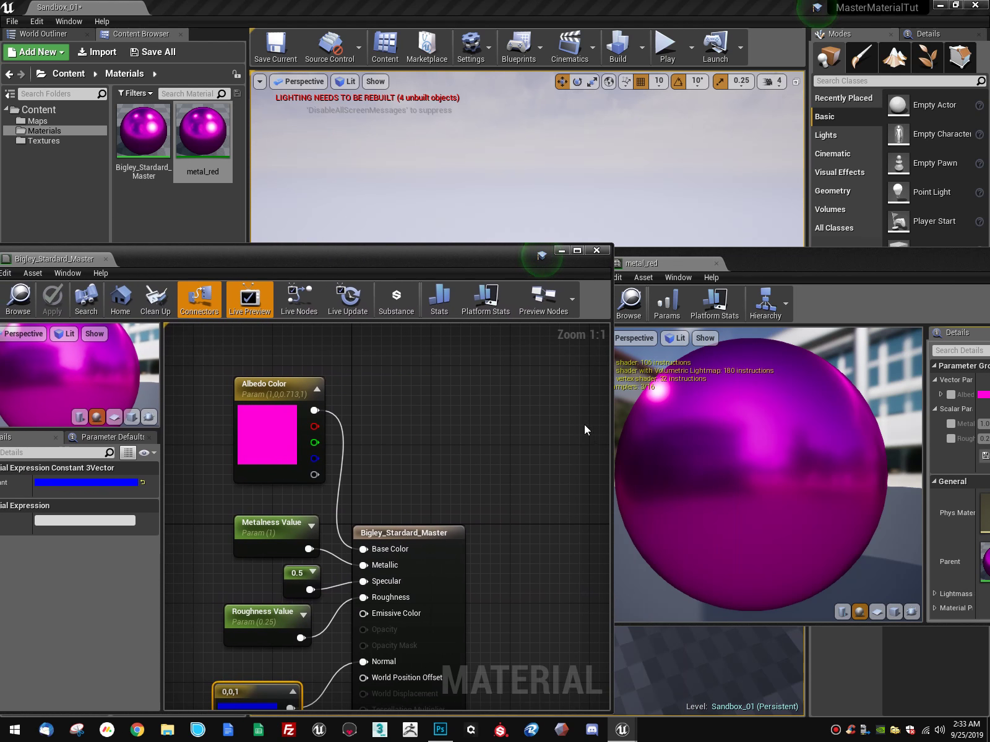
left_click_drag(612, 428, 468, 431)
left_click_drag(337, 260, 398, 222)
left_click_drag(738, 267, 649, 217)
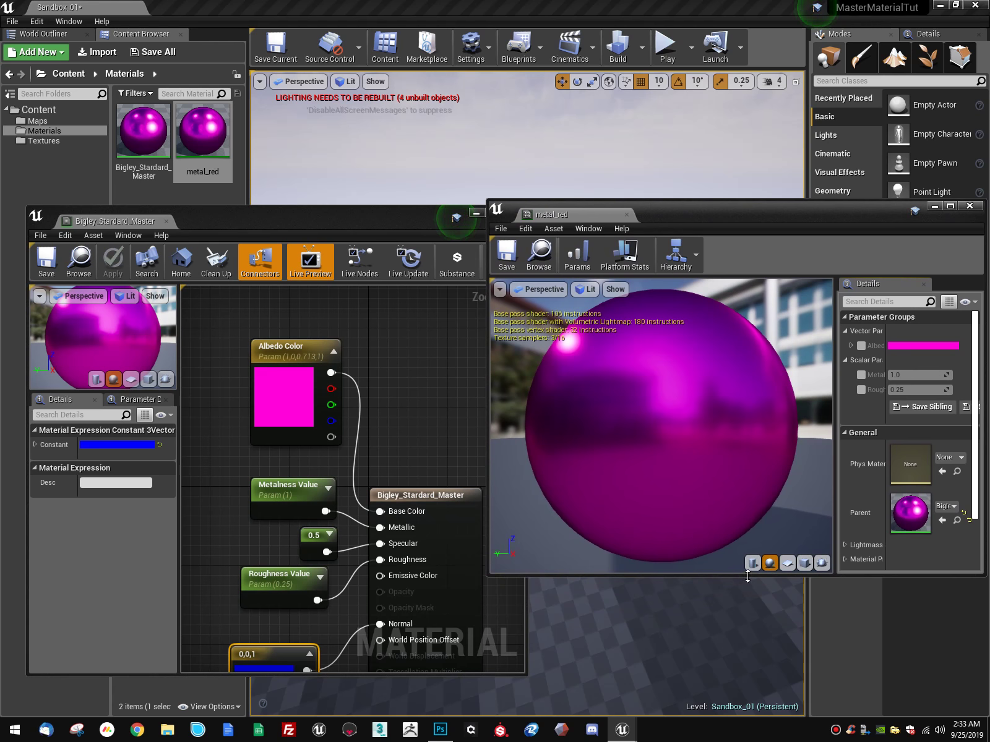
left_click_drag(748, 579, 747, 661)
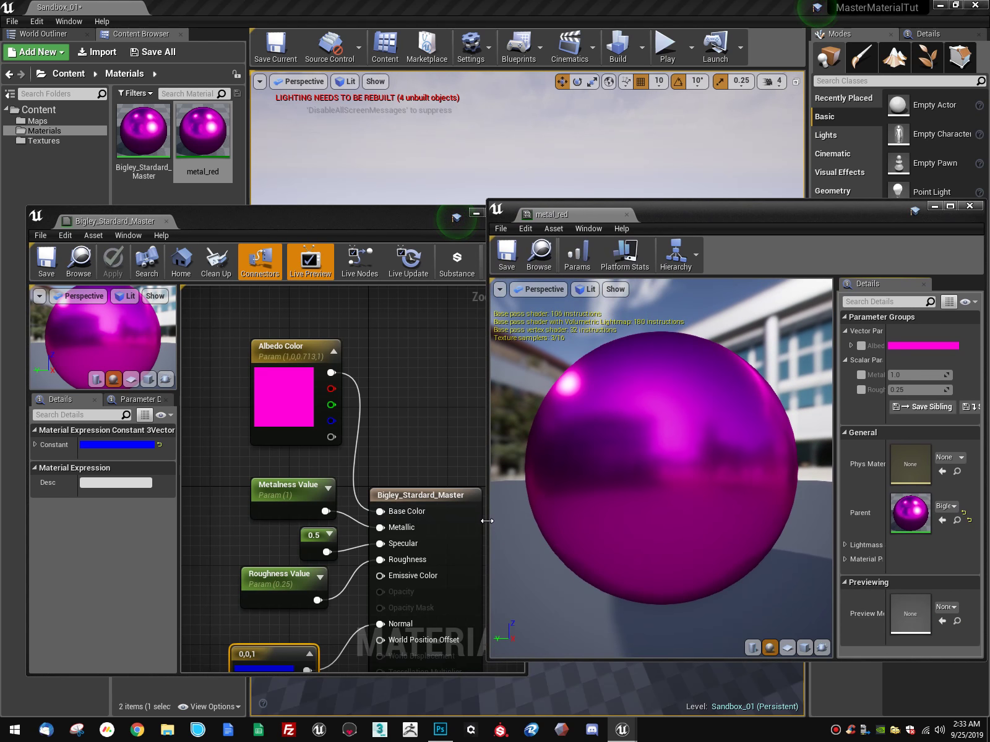
left_click_drag(488, 518, 552, 506)
left_click_drag(743, 210, 724, 216)
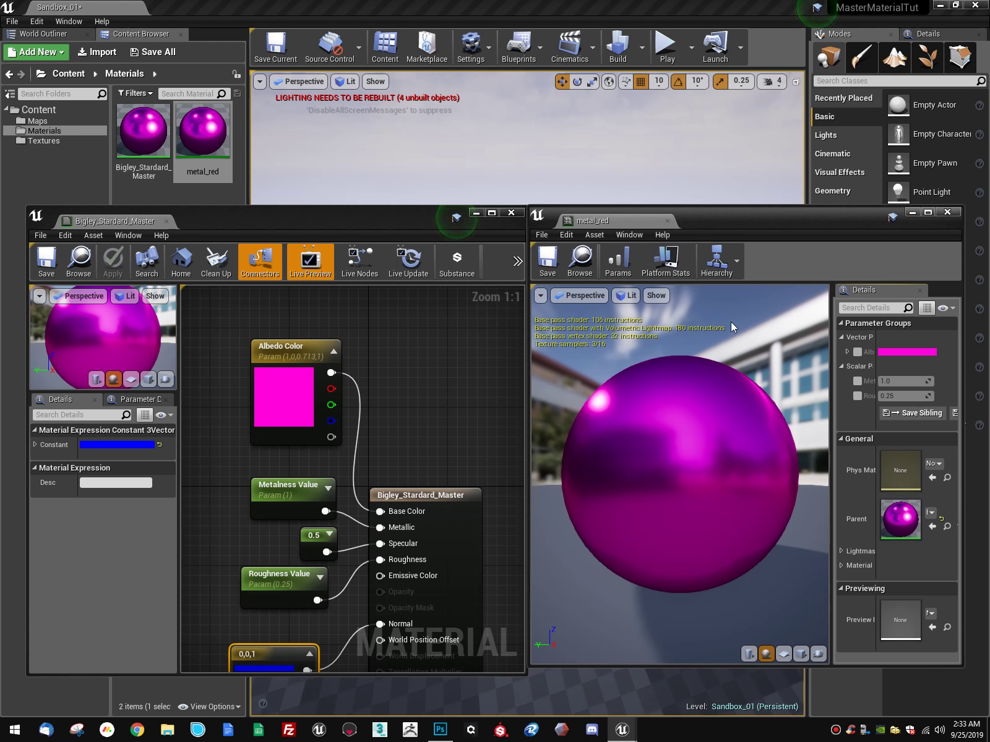
left_click(393, 428)
right_click_drag(387, 392, 377, 383)
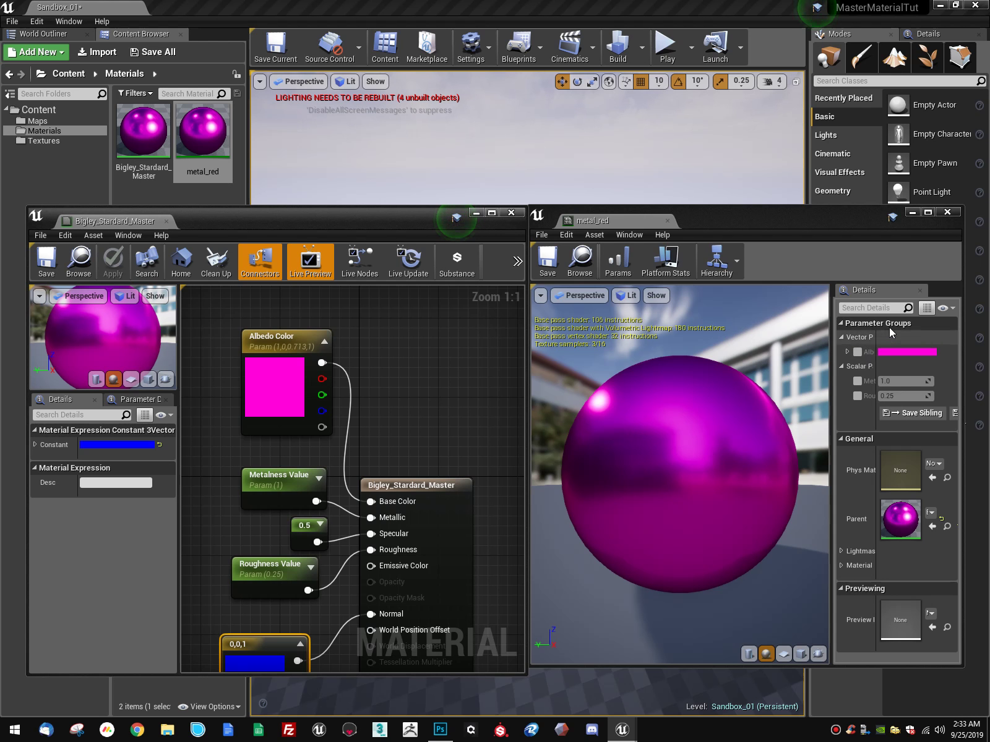
right_click(276, 338)
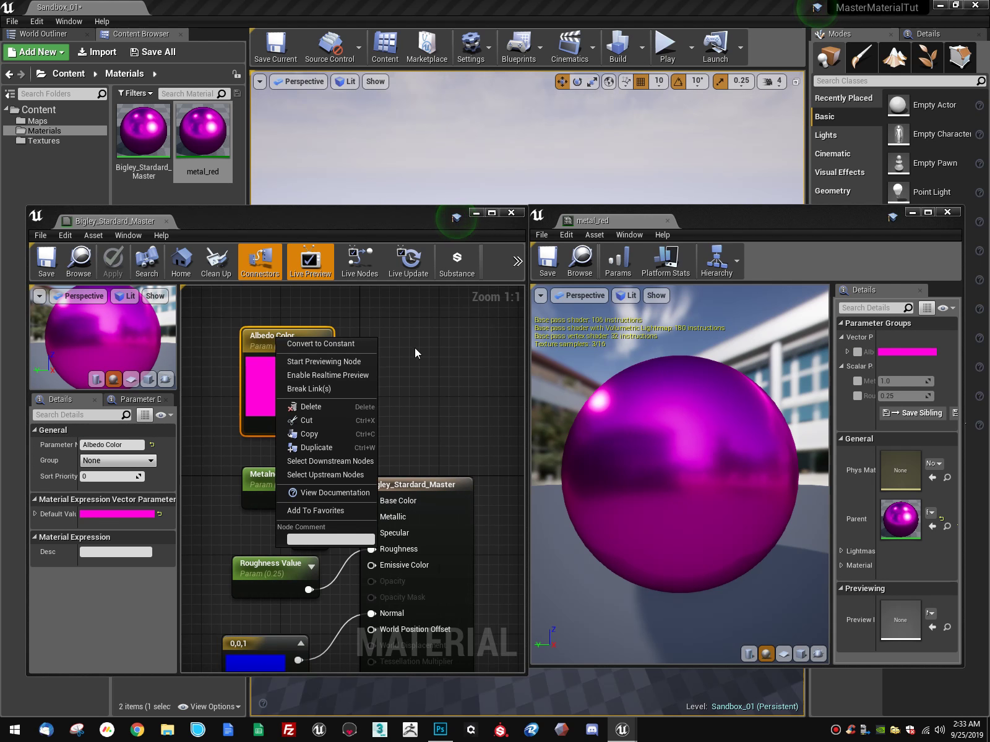
left_click(756, 426)
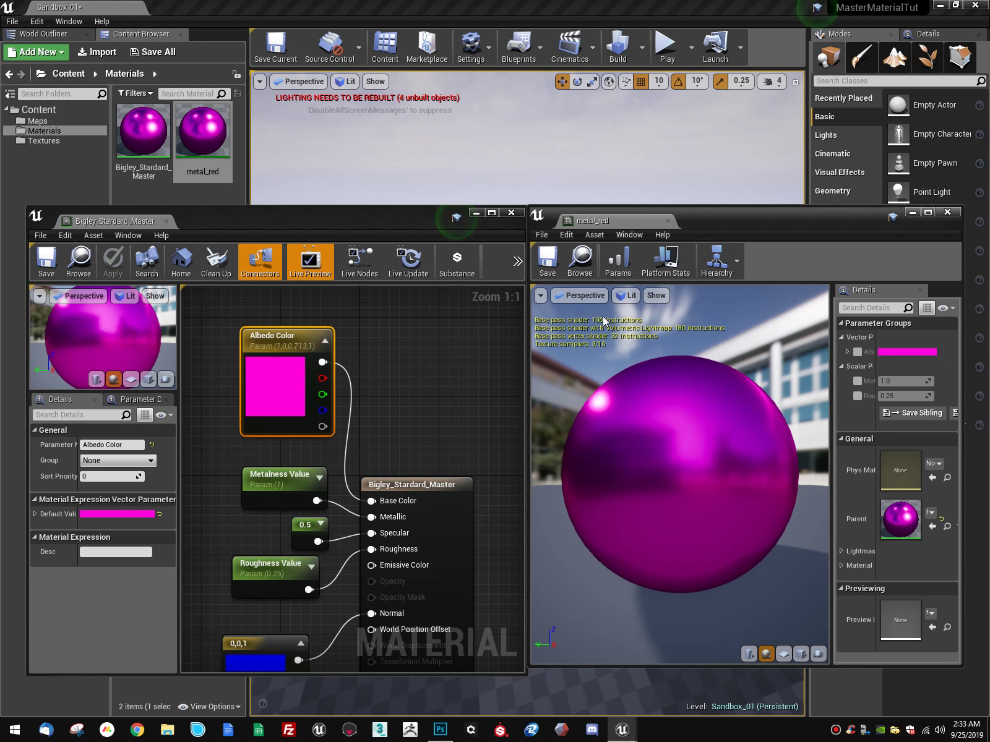
Step: Enable the Albedo Color, Metalness Value and Roughness Value overrides in the metal_red instance
left_click(858, 381)
left_click(858, 396)
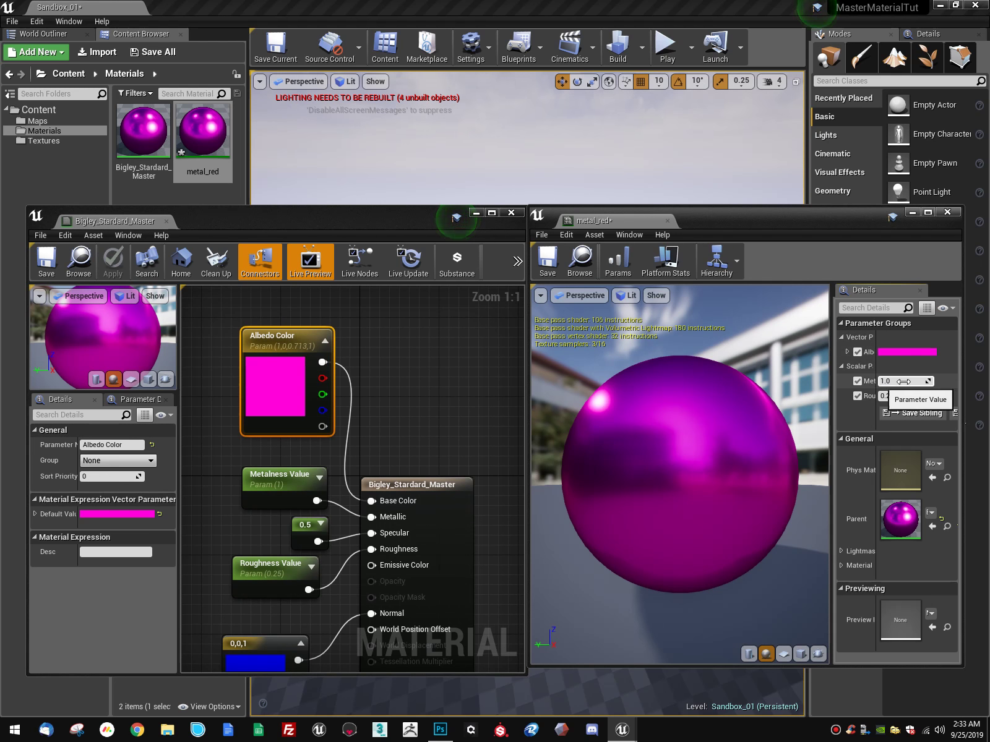
left_click(861, 356)
Step: Convert the Albedo Color, Metalness Value and Roughness Value parameters back to constants and apply the master material
right_click(275, 336)
left_click(336, 342)
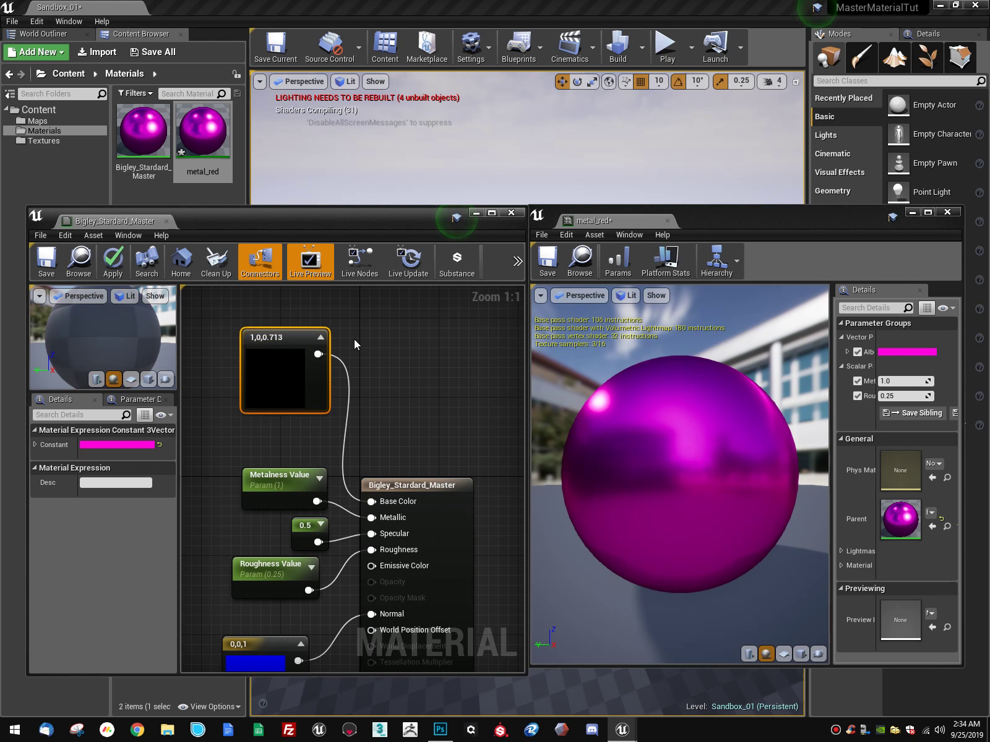
right_click(297, 480)
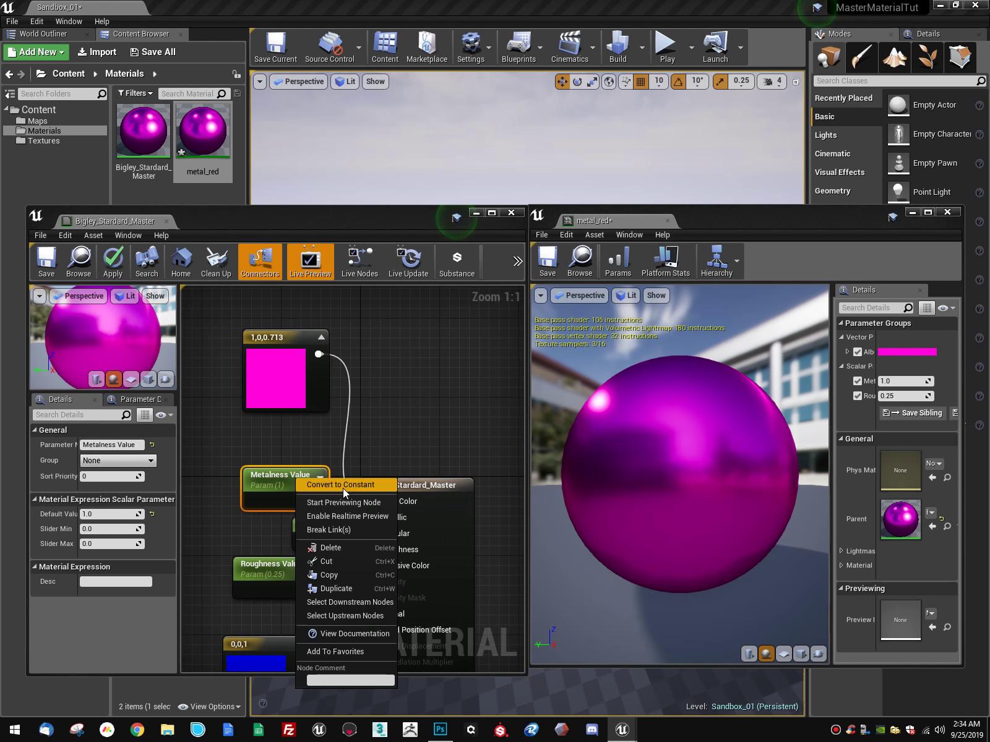
left_click(343, 488)
right_click(306, 532)
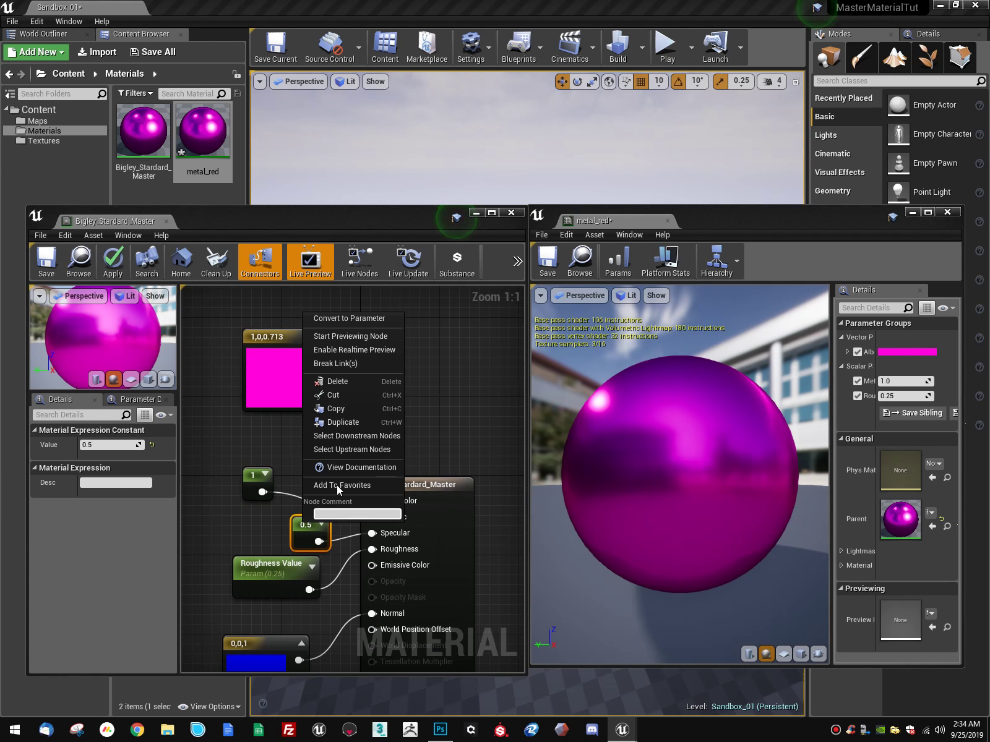
left_click(275, 566)
right_click(277, 568)
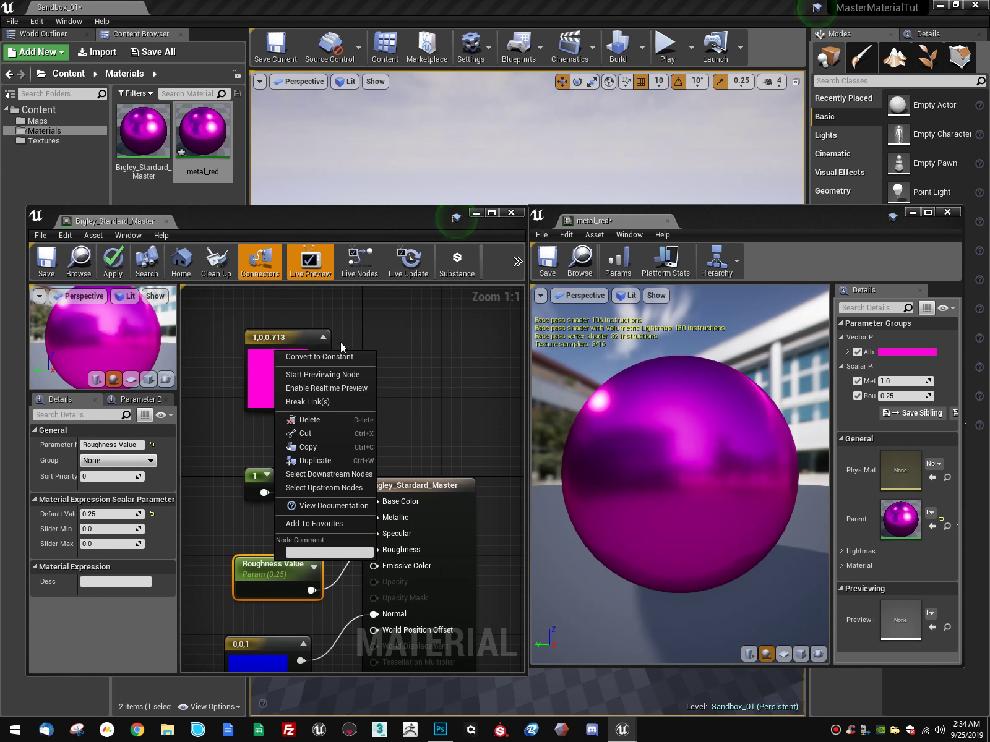
left_click(331, 358)
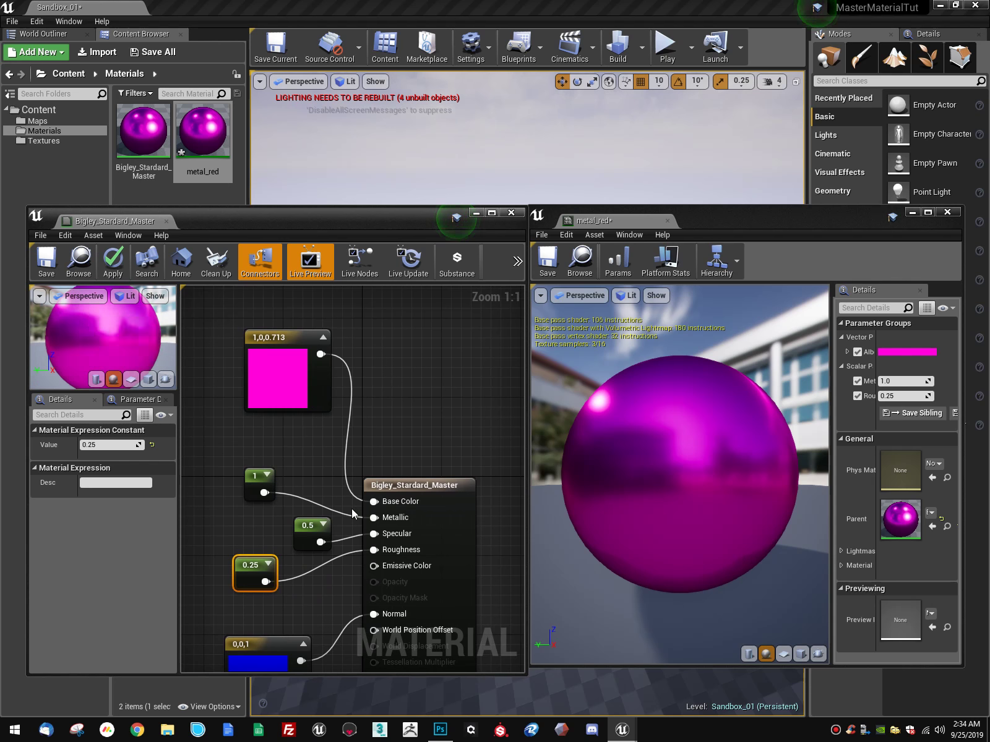
left_click(113, 260)
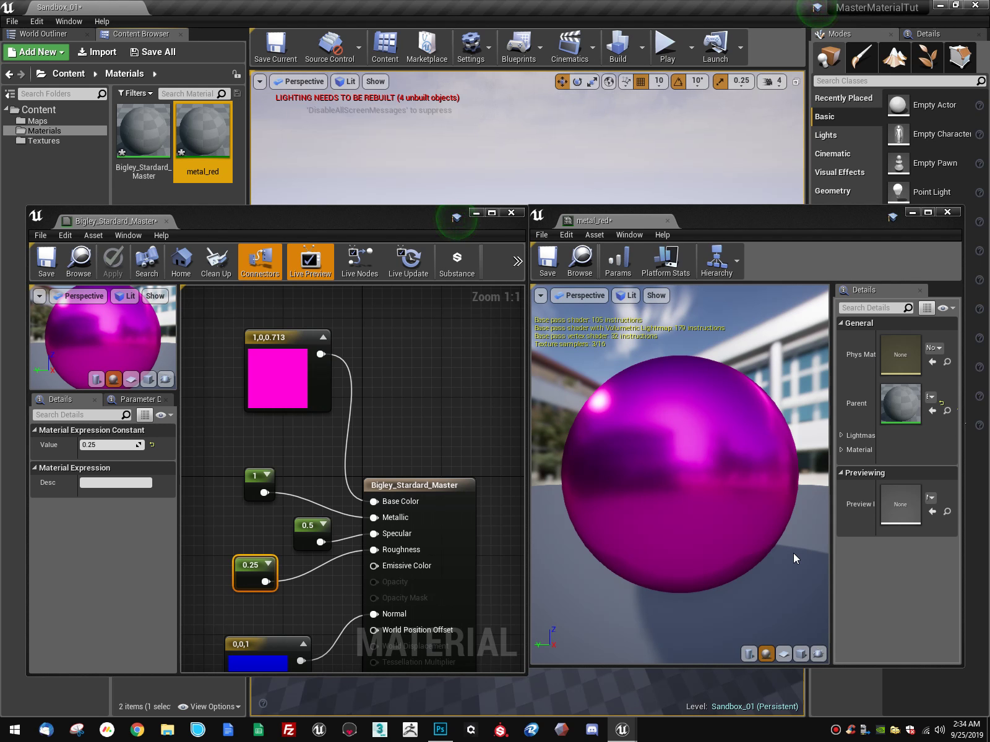
Step: Convert the magenta Base Color constant into a parameter in the master material
right_click(283, 341)
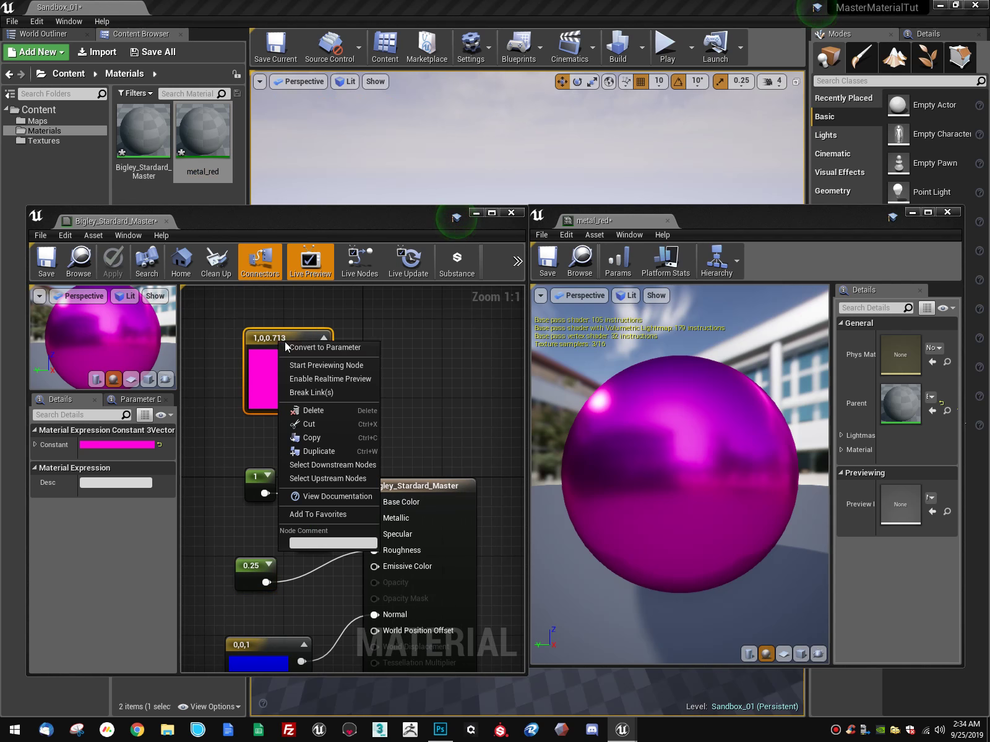
left_click(328, 348)
left_click(420, 338)
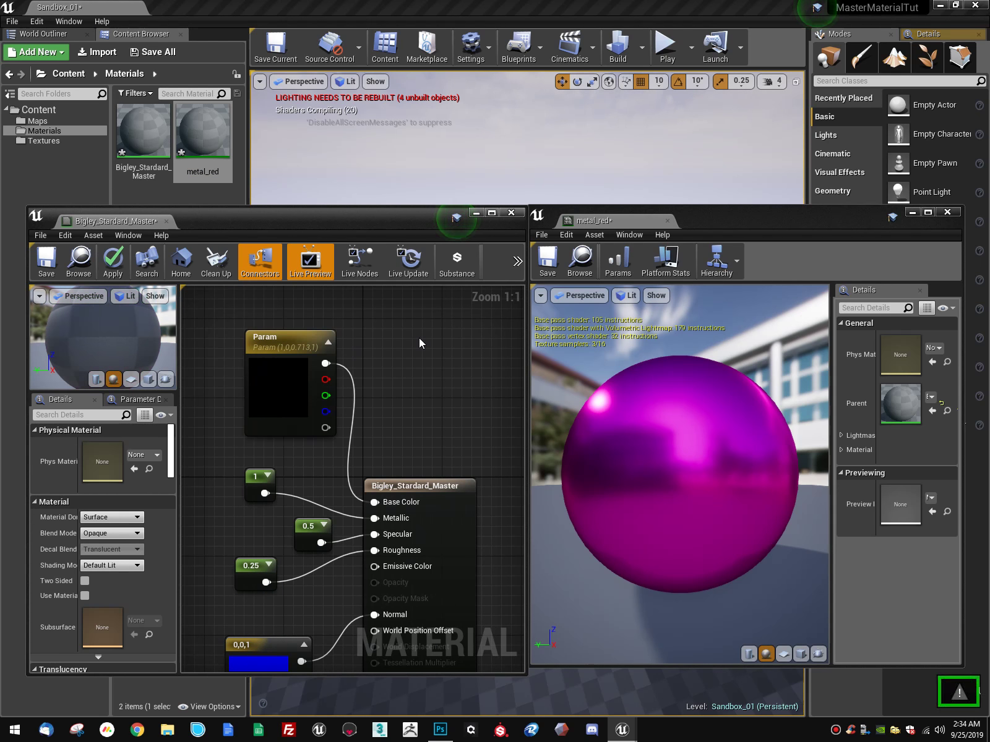
Step: Undo the constant and parameter conversions back to the three named parameters, and apply the master material
key("ctrl+z")
key("ctrl+z")
key("ctrl+z")
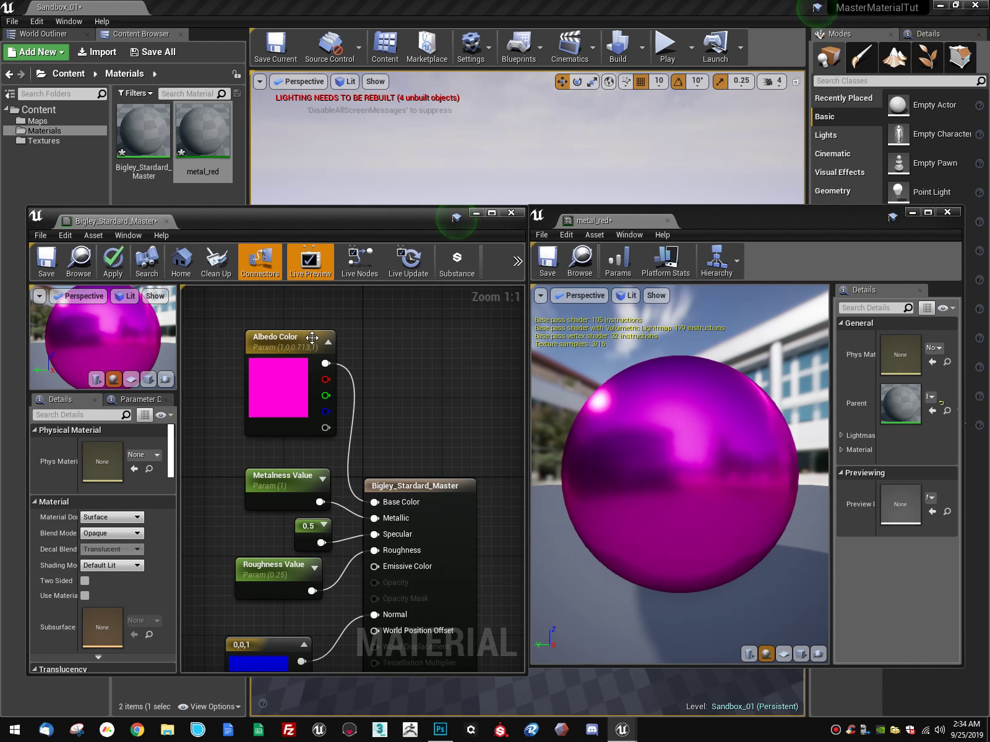
left_click(124, 263)
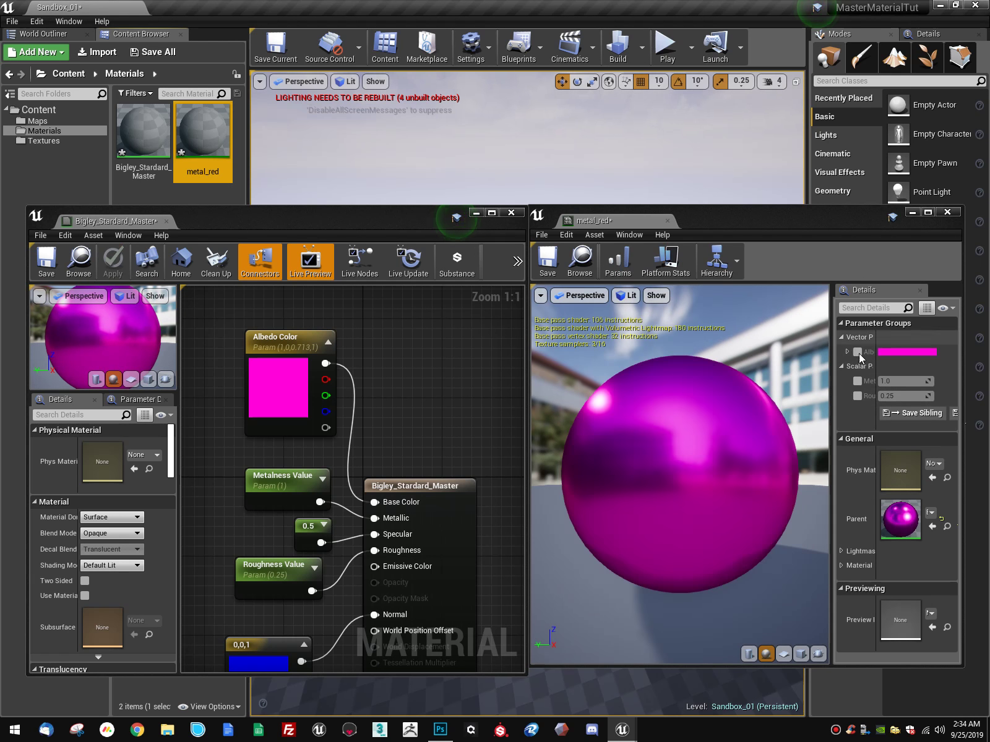
Step: Enable the Albedo Color, Metalness Value and Roughness Value overrides in metal_red and set its Albedo Color to red
left_click(858, 352)
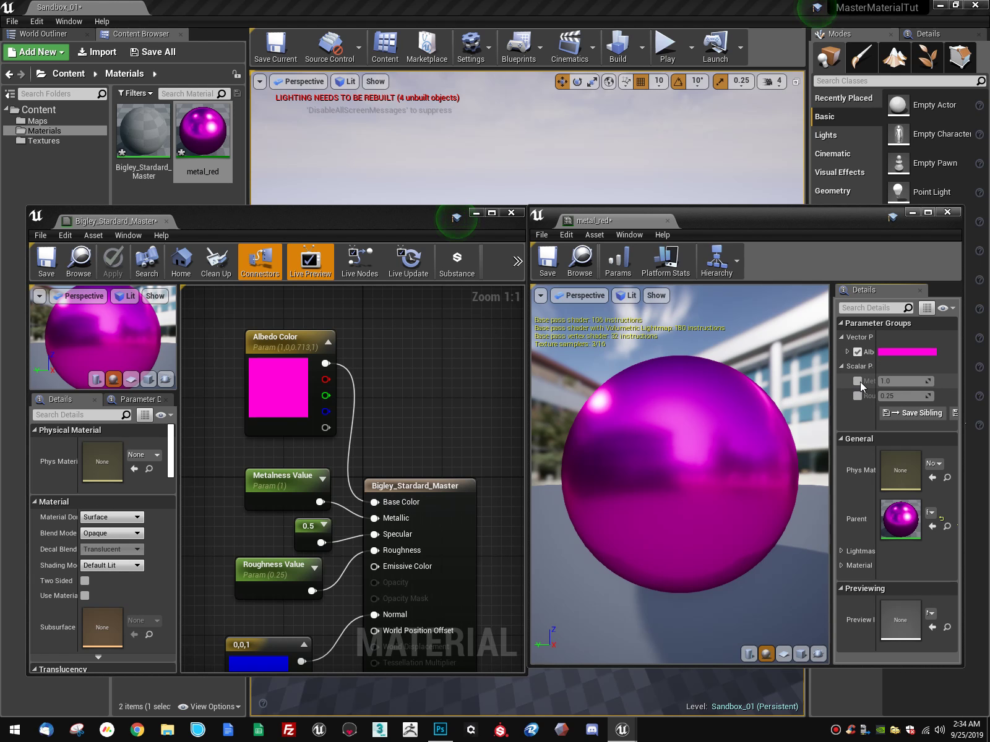
left_click(893, 353)
left_click_drag(736, 455, 761, 459)
left_click(815, 653)
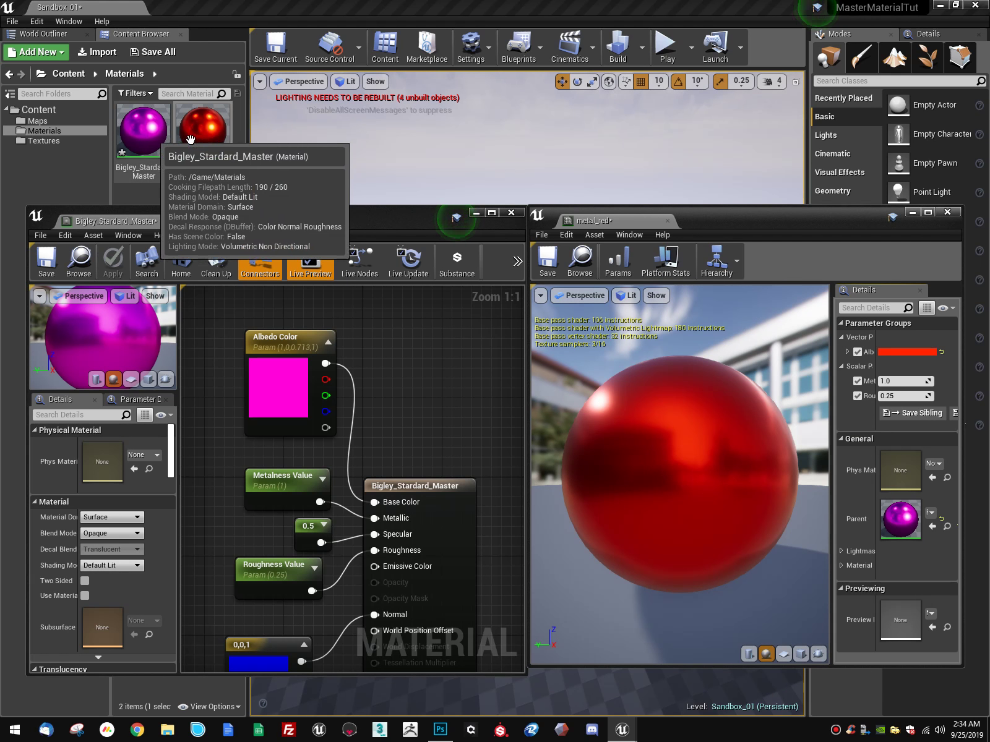
Step: Move both editor windows clear of the level viewport and assign metal_red to the second sphere in the row
left_click(149, 155)
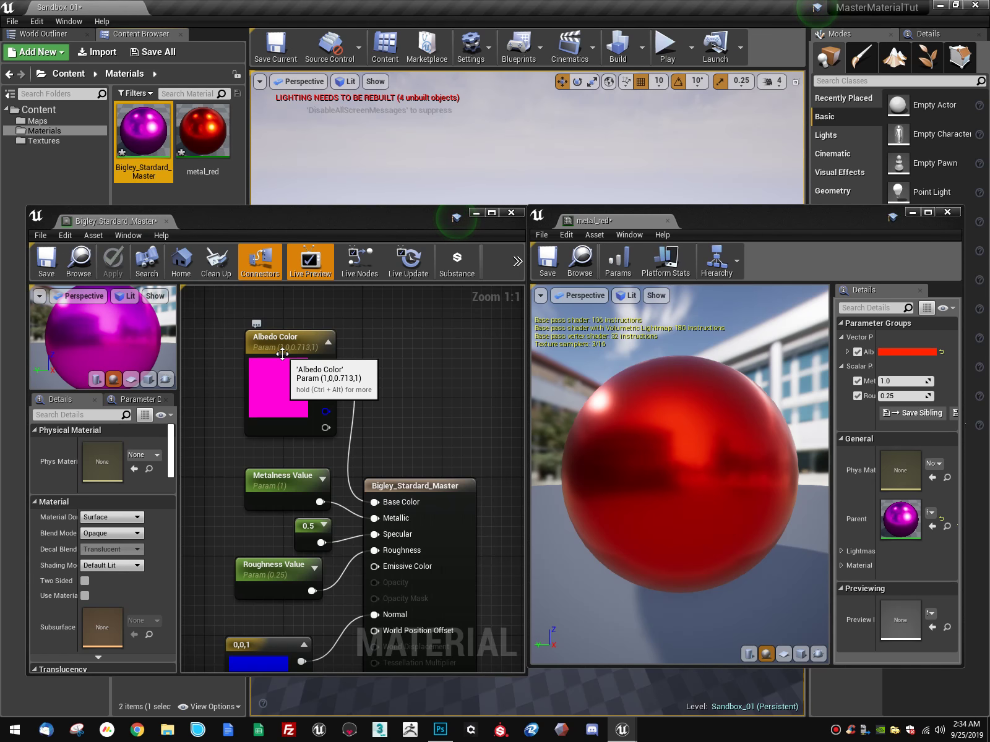
left_click_drag(753, 223, 625, 485)
left_click_drag(332, 218, 244, 284)
left_click_drag(202, 133, 631, 368)
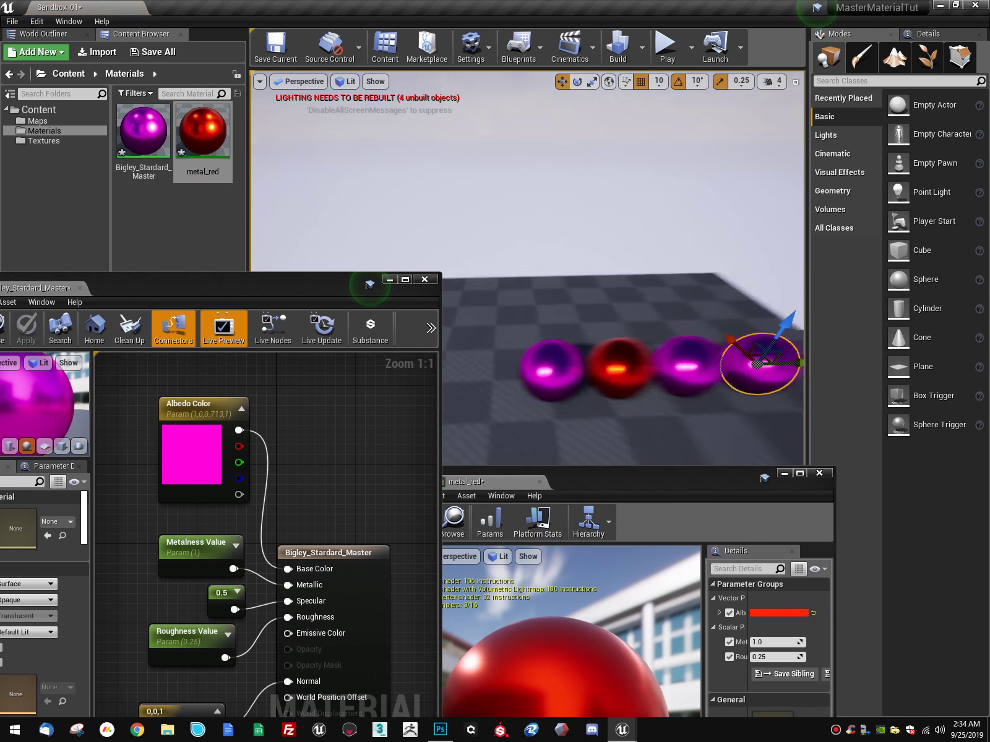
Step: Delete the two extra magenta spheres on the far side of the red sphere
right_click_drag(629, 354, 613, 303)
left_click(628, 353)
key("Delete")
left_click(674, 344)
key("Delete")
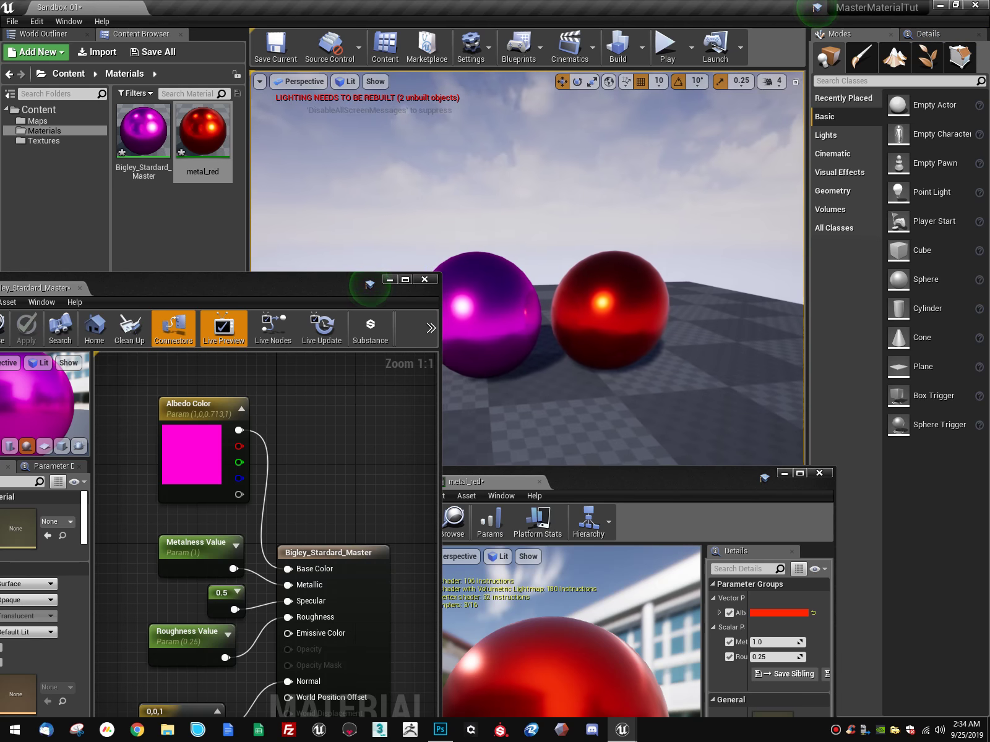
right_click_drag(658, 337, 659, 337)
Step: Bring the metal_red editor fully into view below the spheres and set the instance's Metalness Value to 0
left_click_drag(603, 481, 591, 360)
left_click_drag(764, 521, 774, 521)
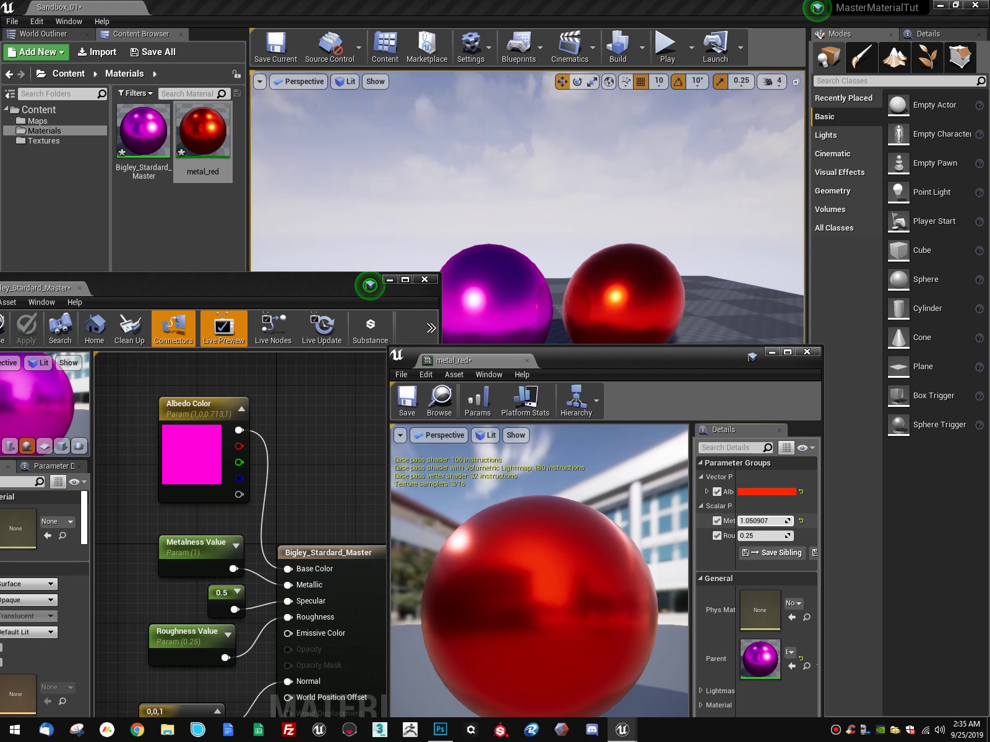
left_click(774, 521)
type("0")
key("Return")
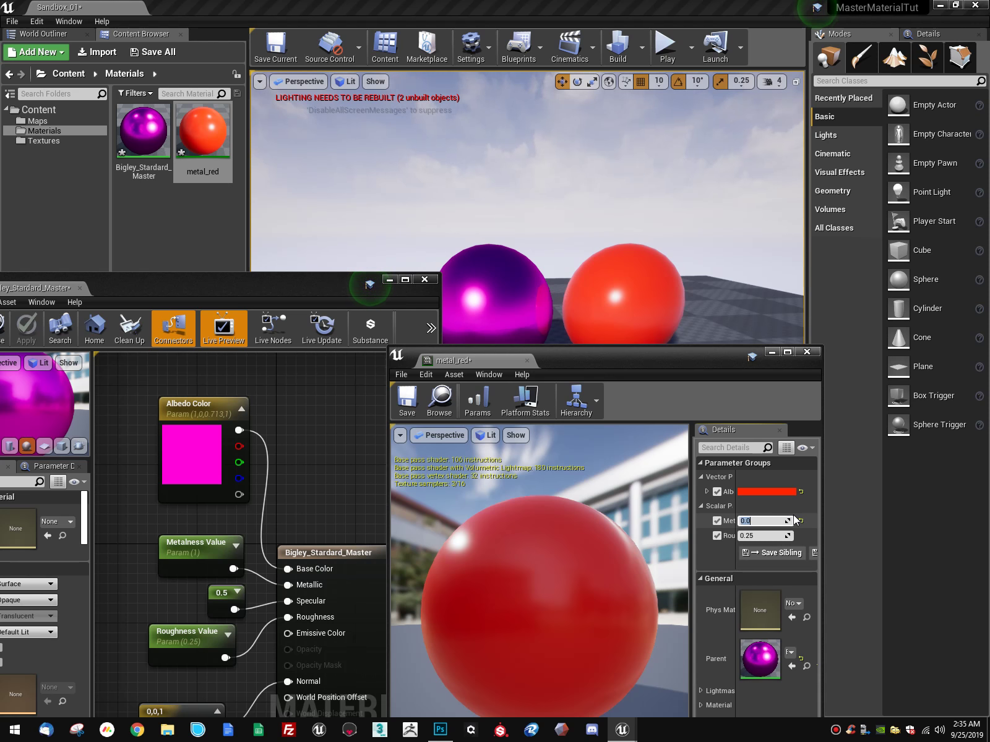
Step: Move the metal_red editor clear of the spheres and set the instance's Metalness Value to 1
left_click_drag(643, 365, 631, 395)
right_click_drag(631, 334, 681, 377)
mouse_move(758, 254)
right_mouse_down()
mouse_move(644, 260)
mouse_move(757, 254)
right_mouse_up()
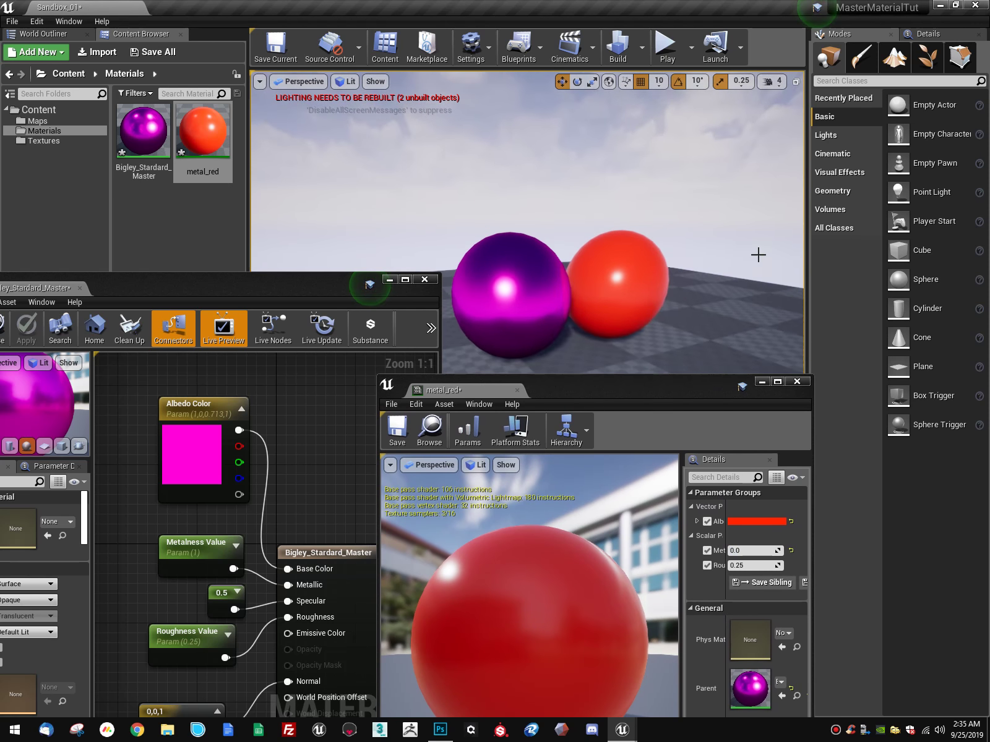
left_click(735, 565)
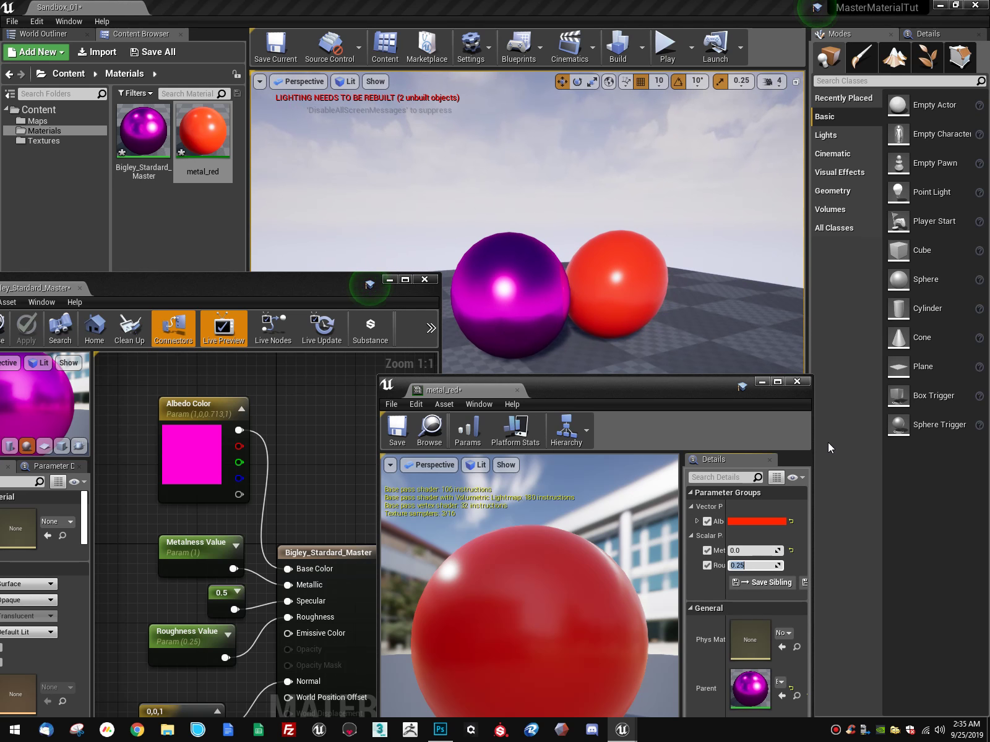
left_click(774, 549)
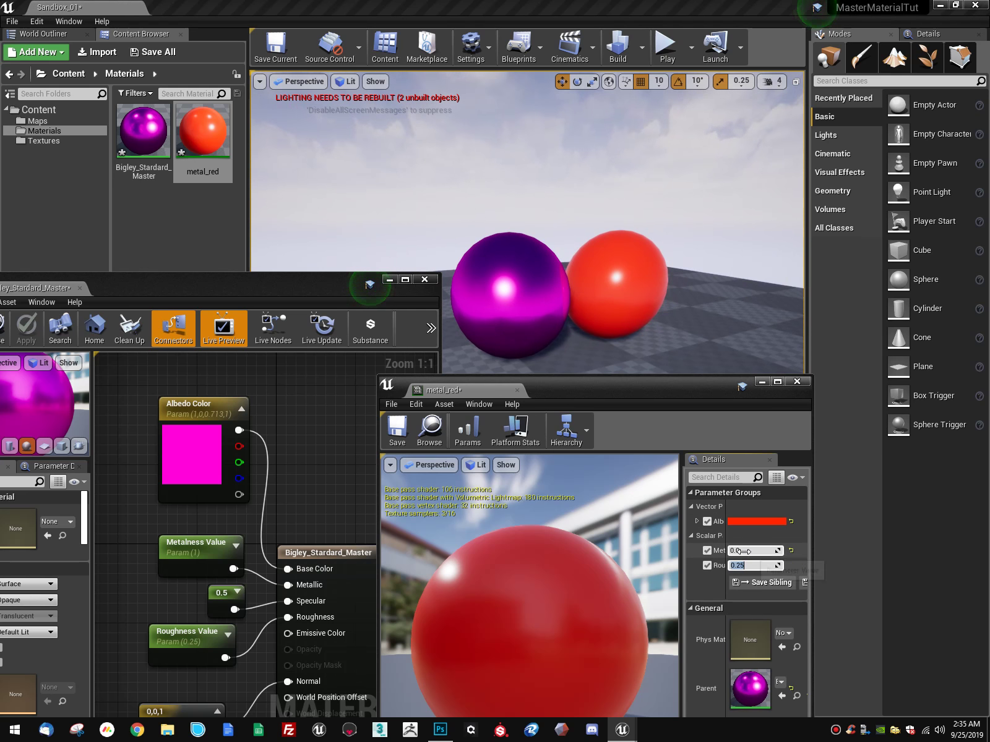
type("1")
key("Return")
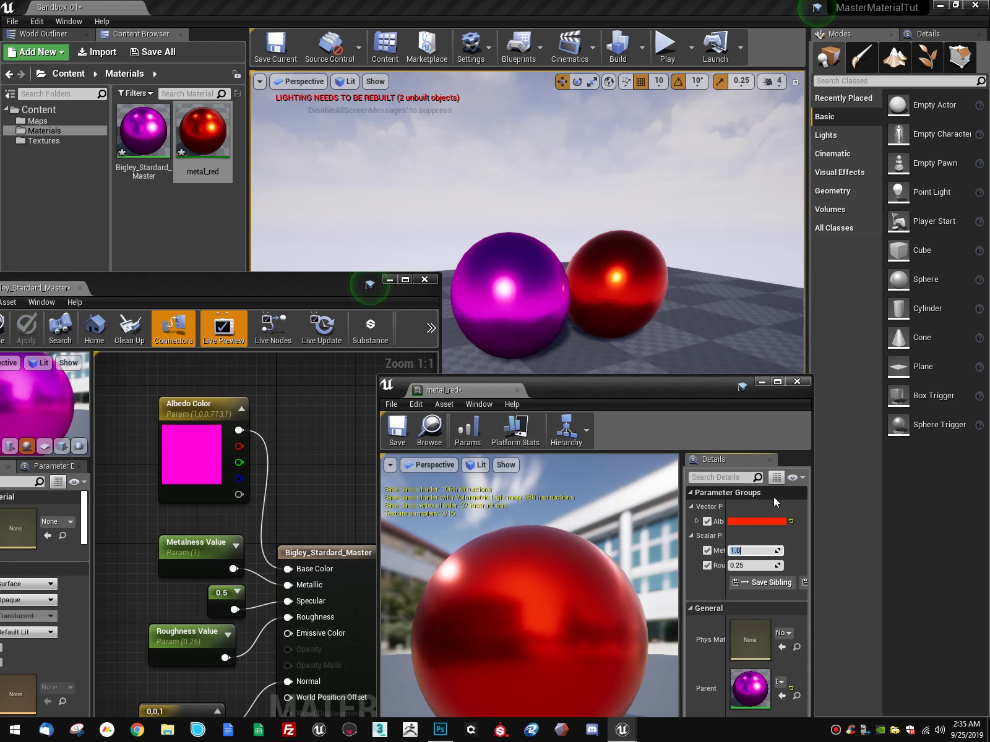
Step: Lower metal_red's Roughness Value to 0.17 and then to 0 for a mirror-like finish
mouse_move(745, 564)
left_mouse_down()
mouse_move(756, 564)
mouse_move(734, 567)
left_mouse_up()
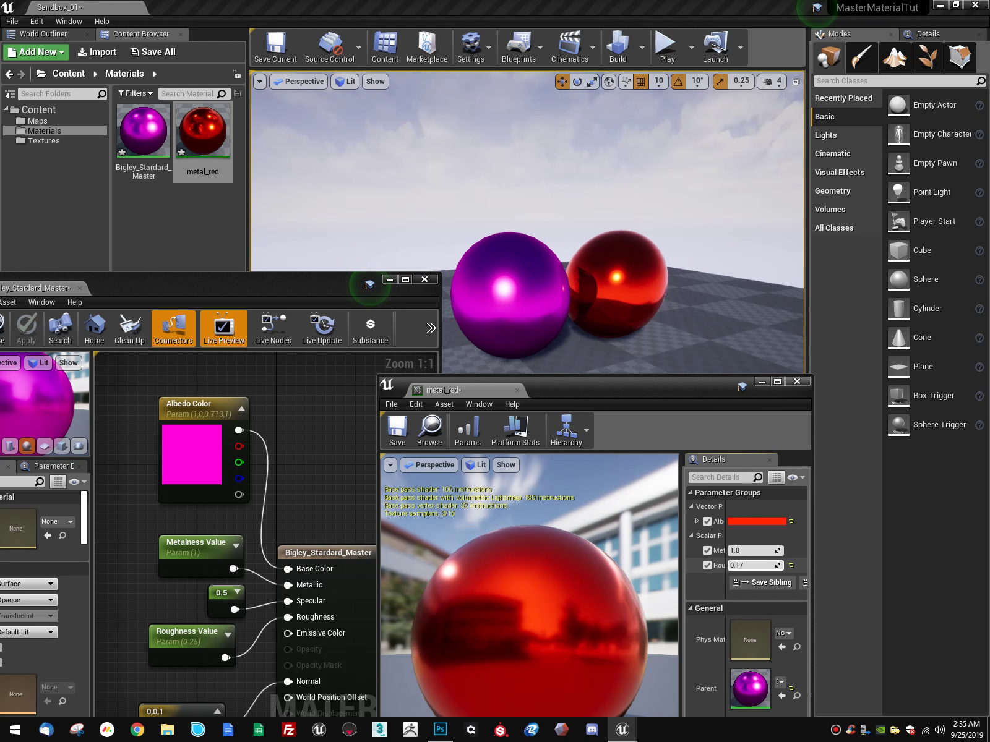
left_click(749, 565)
type("0")
key("Return")
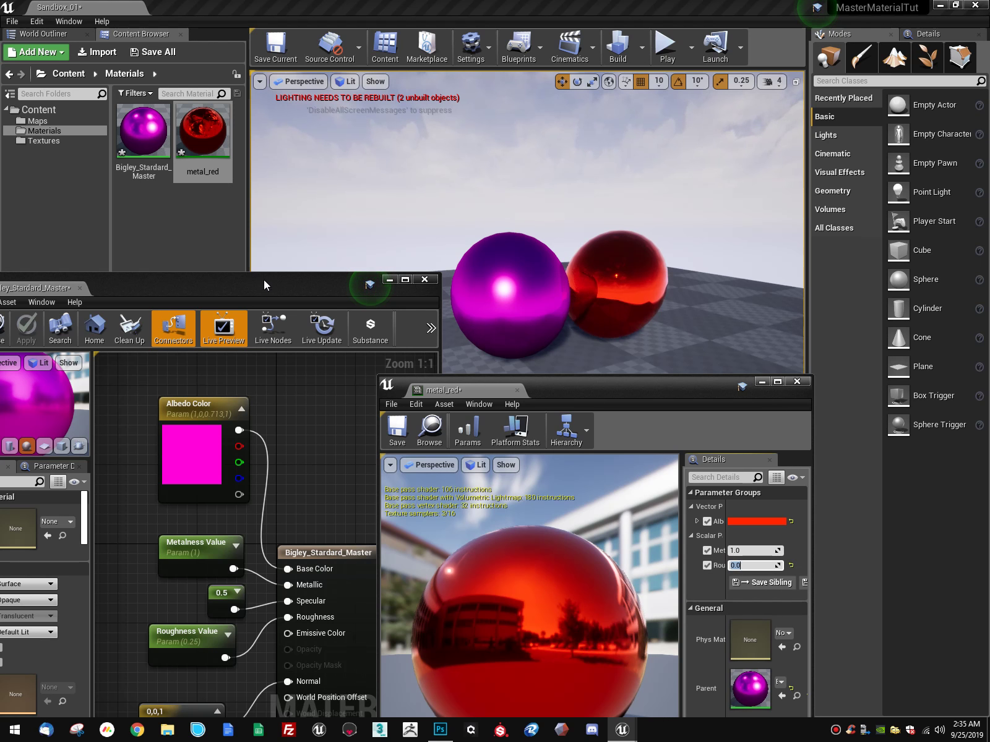
Step: Close the metal_red editor and place the Bigley_Stardard_Master editor below the spheres, clear of the level view
left_click_drag(264, 279, 262, 250)
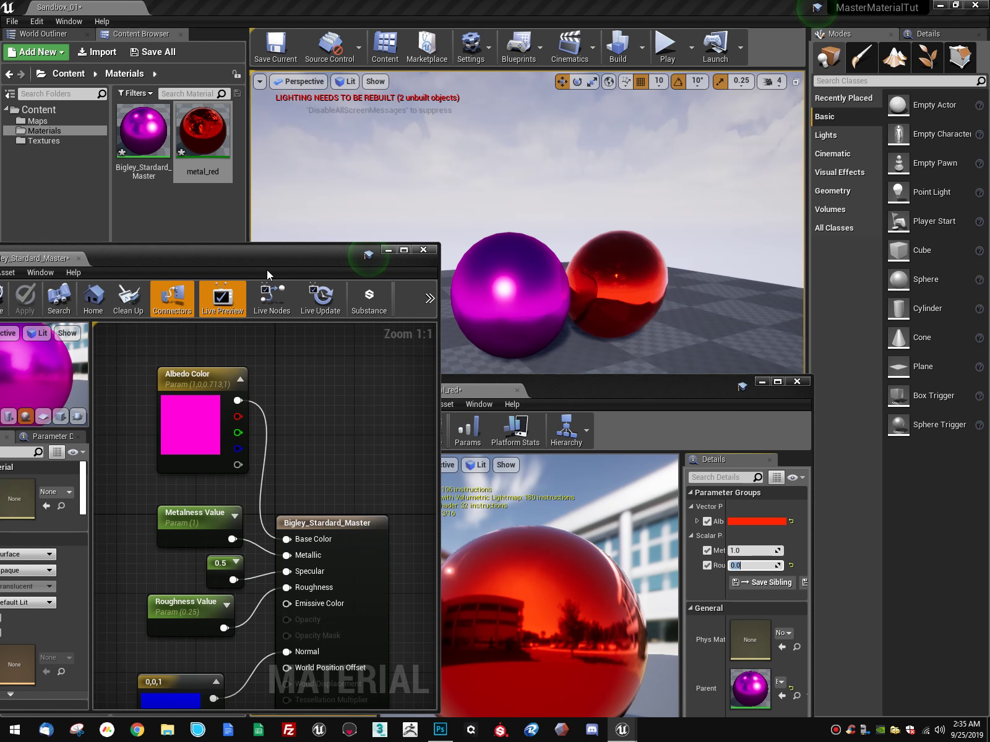
left_click_drag(513, 396, 617, 269)
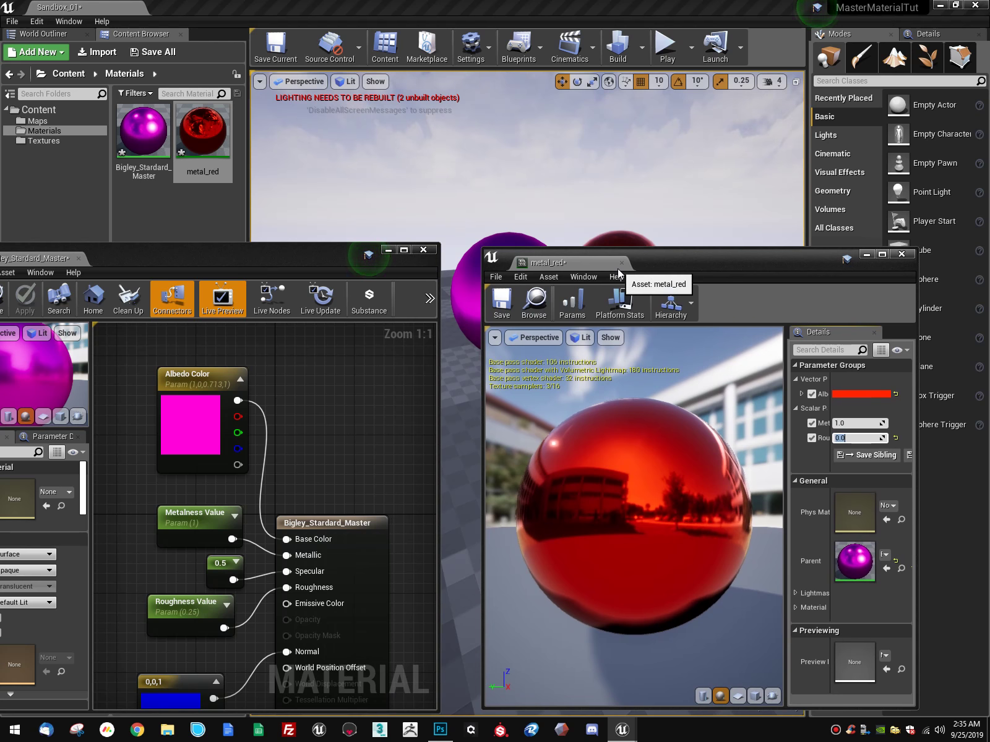
left_click(622, 262)
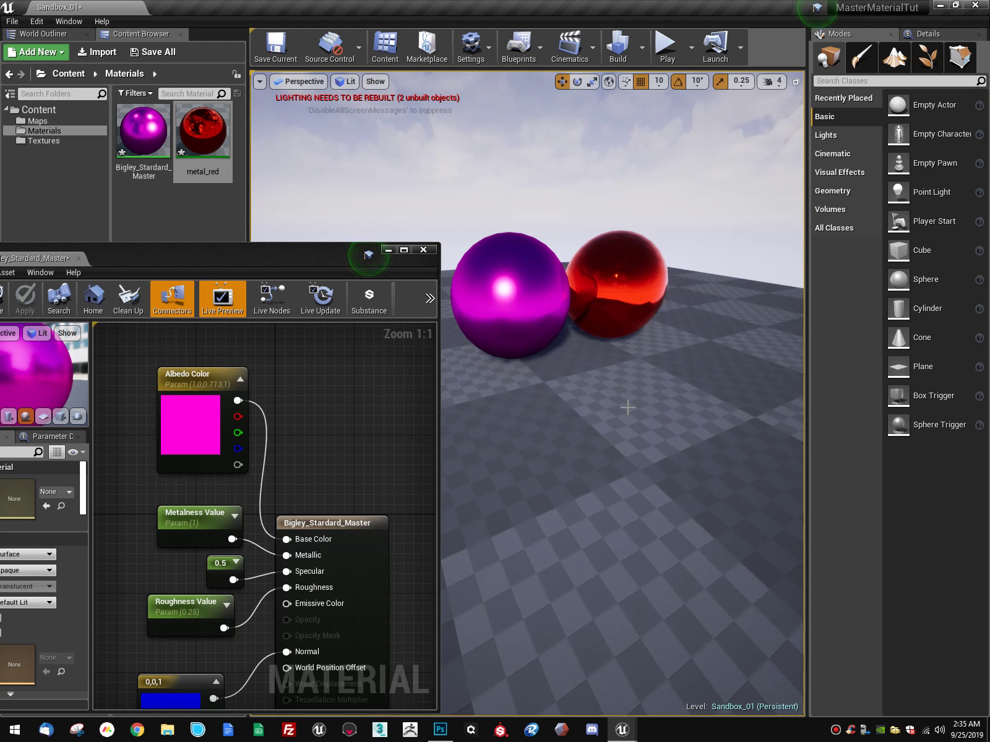
right_click_drag(628, 408, 665, 347)
right_click_drag(643, 237, 644, 238)
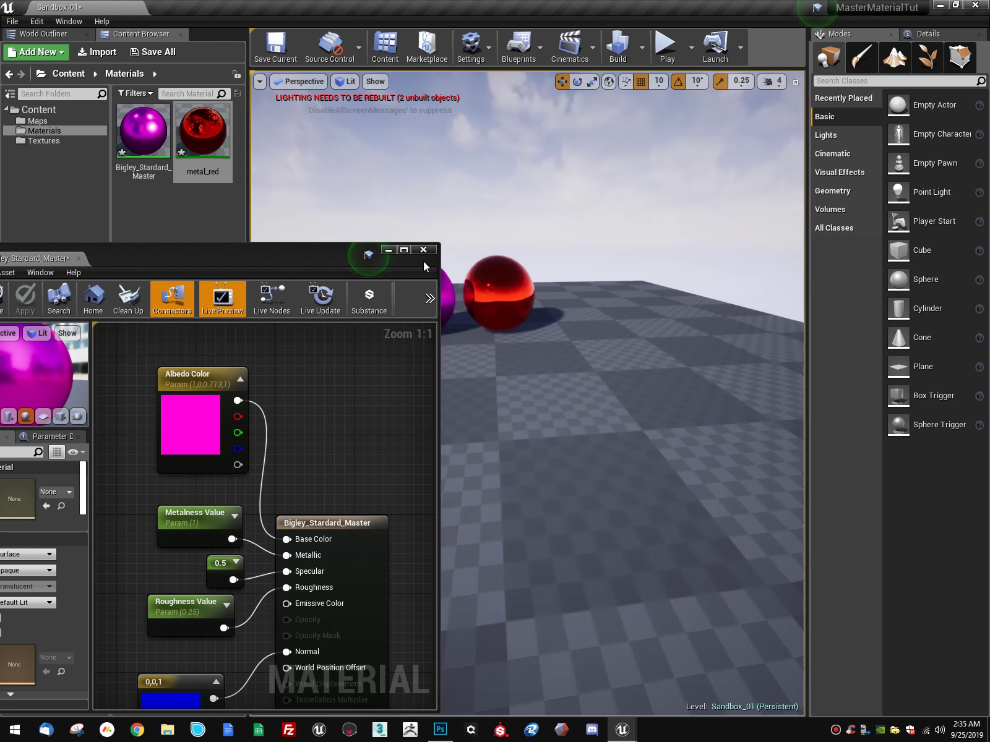
left_click_drag(327, 255, 562, 169)
left_click_drag(359, 175, 363, 354)
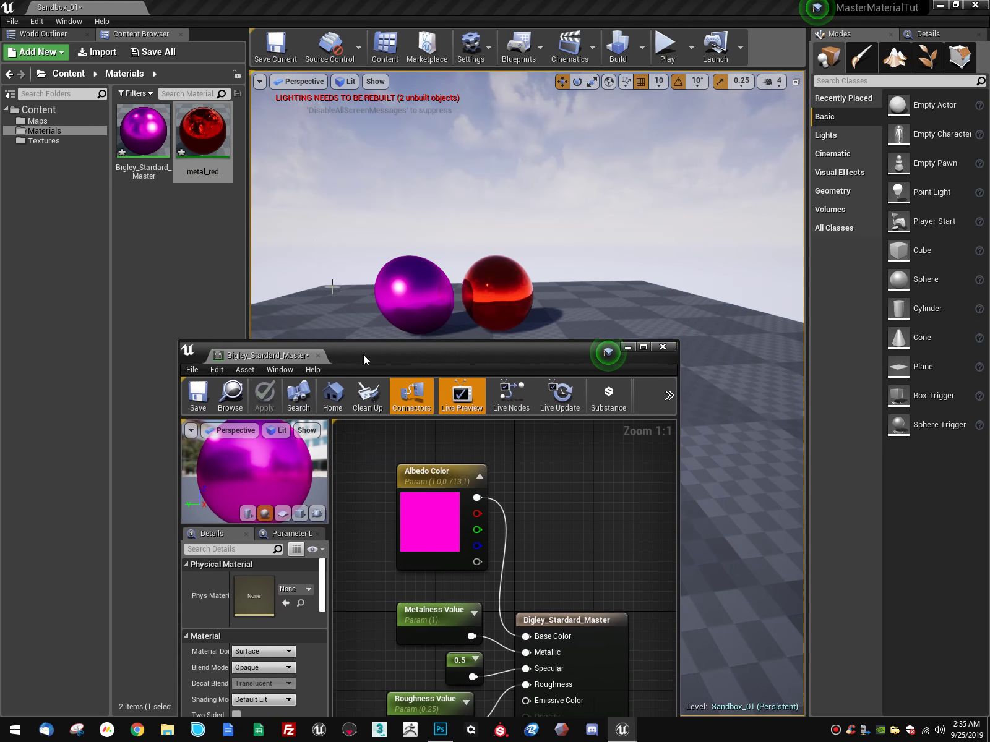
right_click(199, 133)
left_click(162, 130)
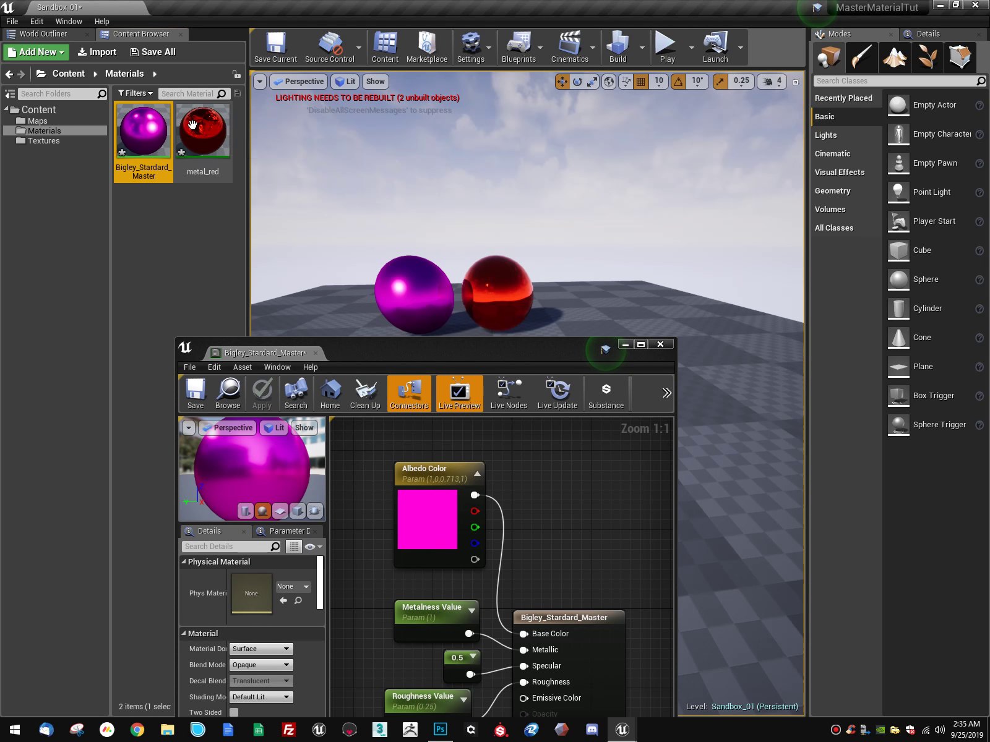
right_click(135, 145)
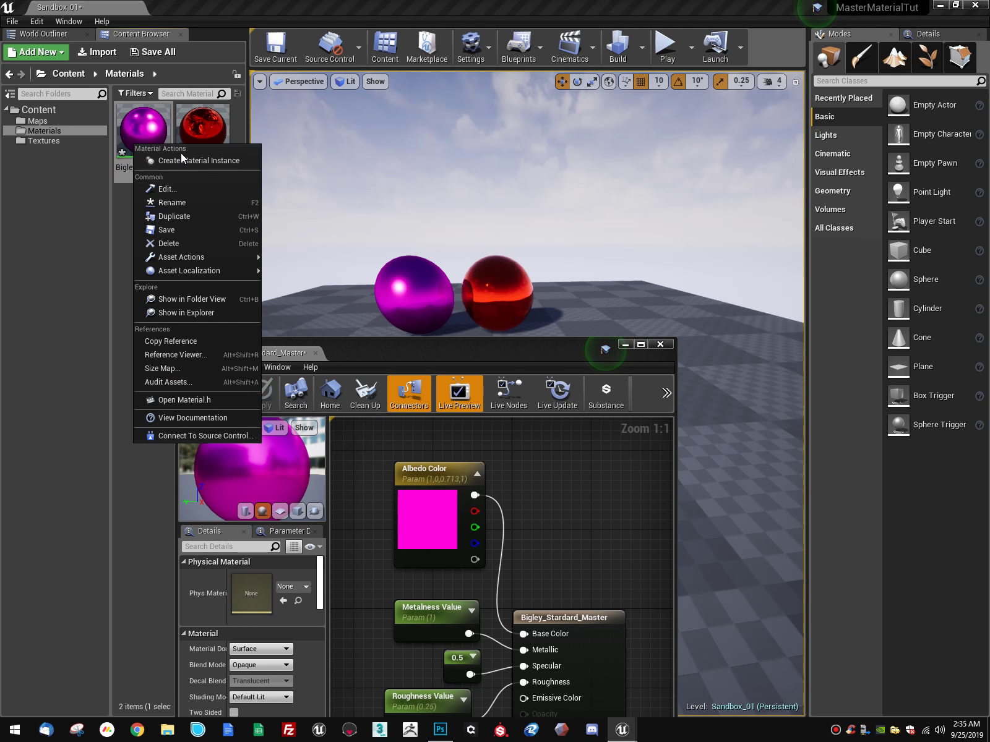
left_click(160, 112)
right_click(206, 126)
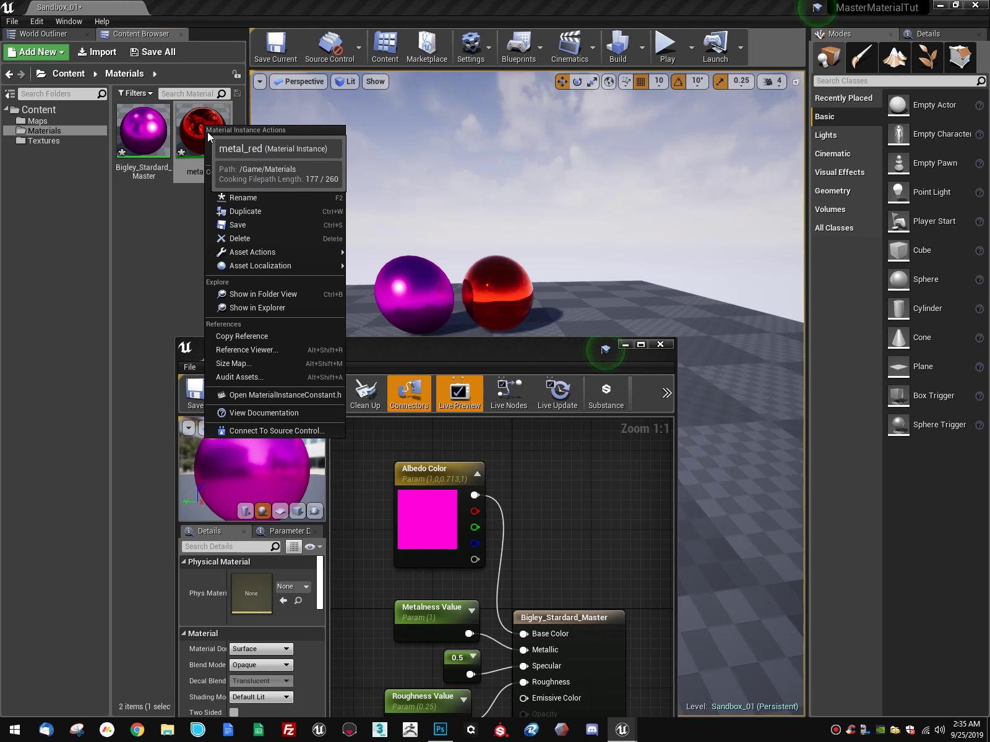
Step: Create a material instance from Bigley_Stardard_Master and name it plastic_red
left_click(148, 127)
right_click(153, 139)
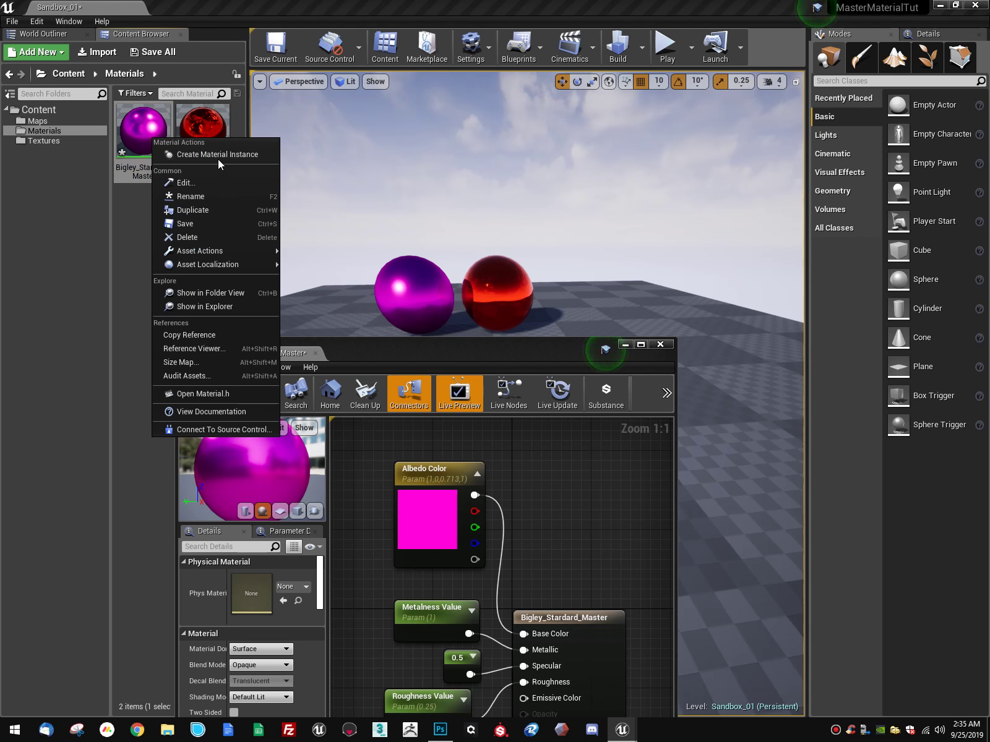
left_click(217, 154)
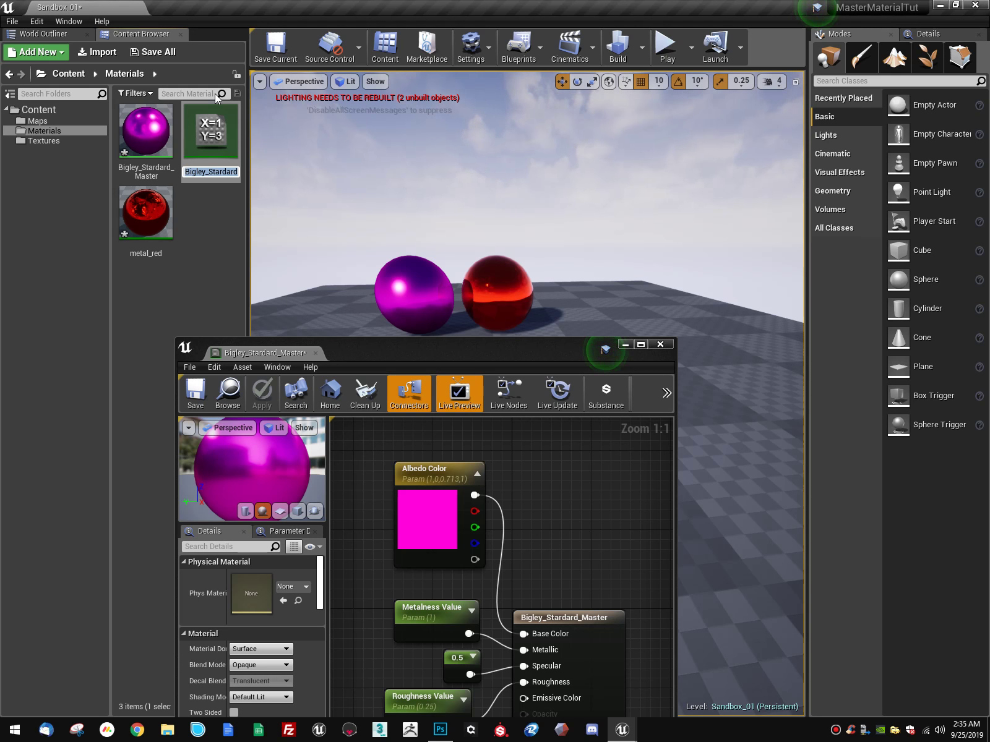
type("met")
key("BackSpace")
key("BackSpace")
key("BackSpace")
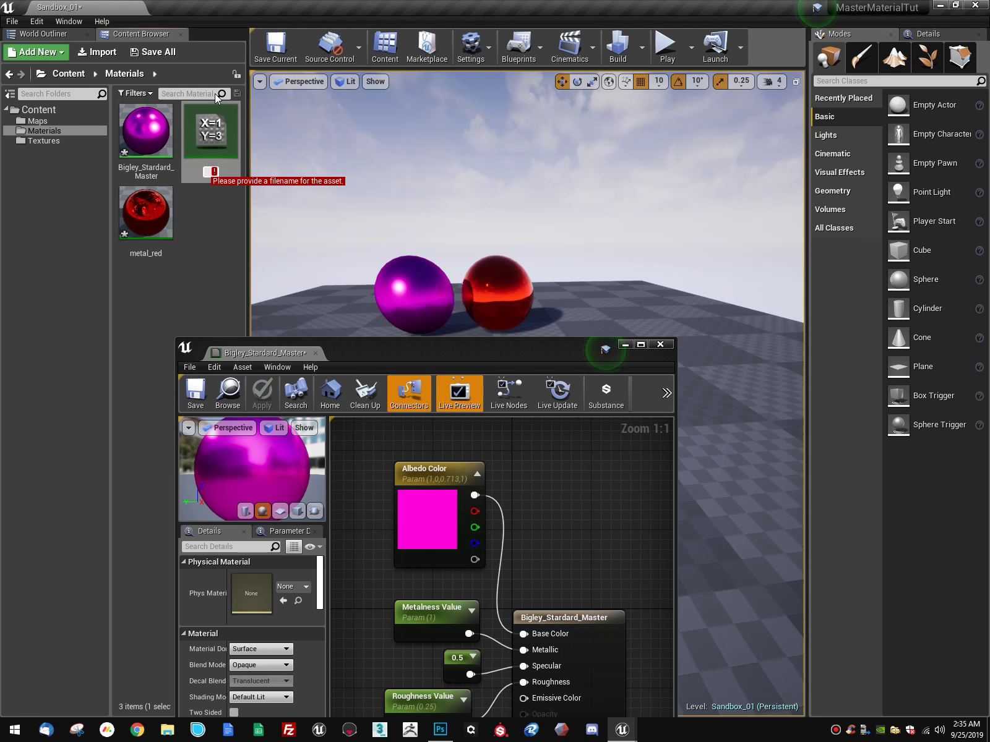
type("plastic_red")
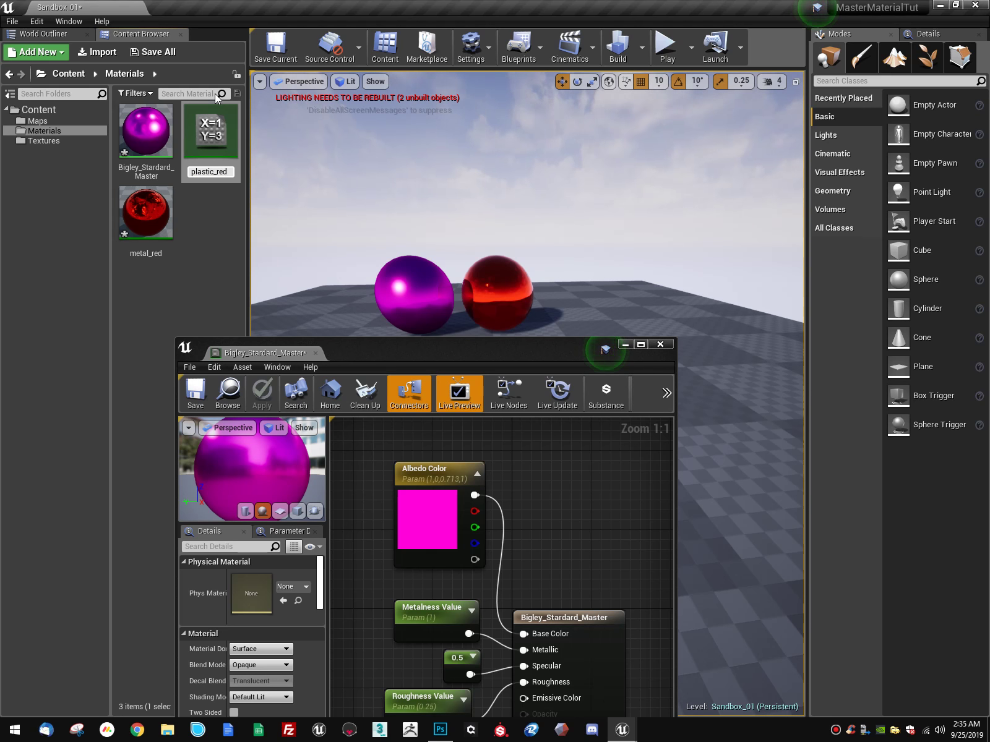
key("Return")
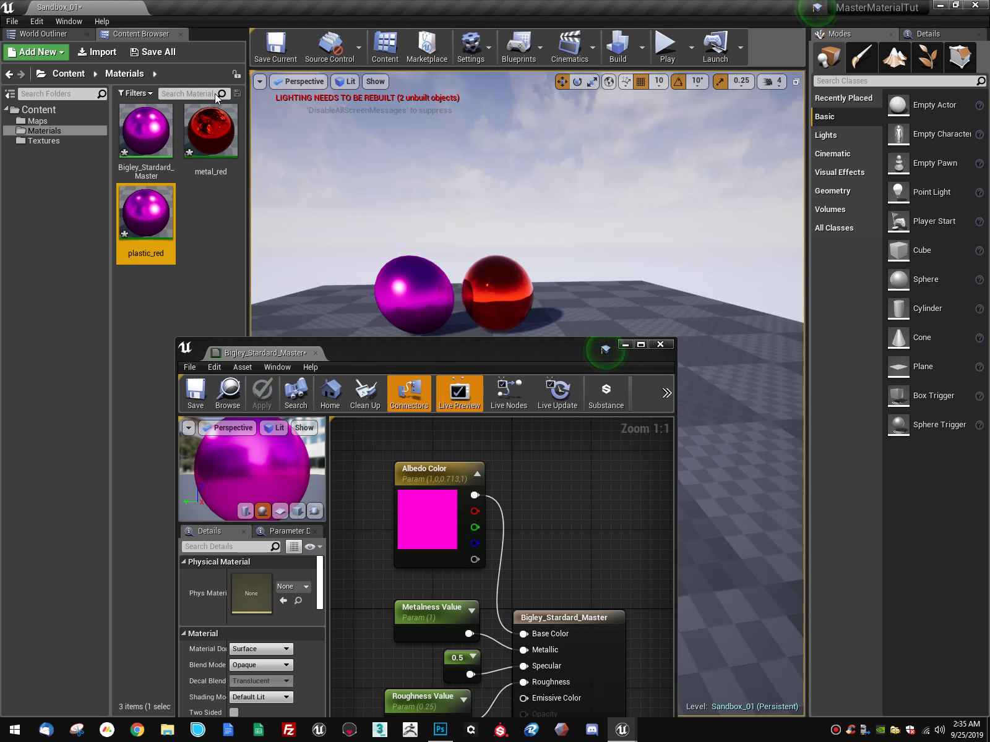
Step: Open plastic_red for editing and enable its Albedo Color, Metalness Value and Roughness Value overrides
double_click(162, 216)
left_click_drag(519, 355, 548, 213)
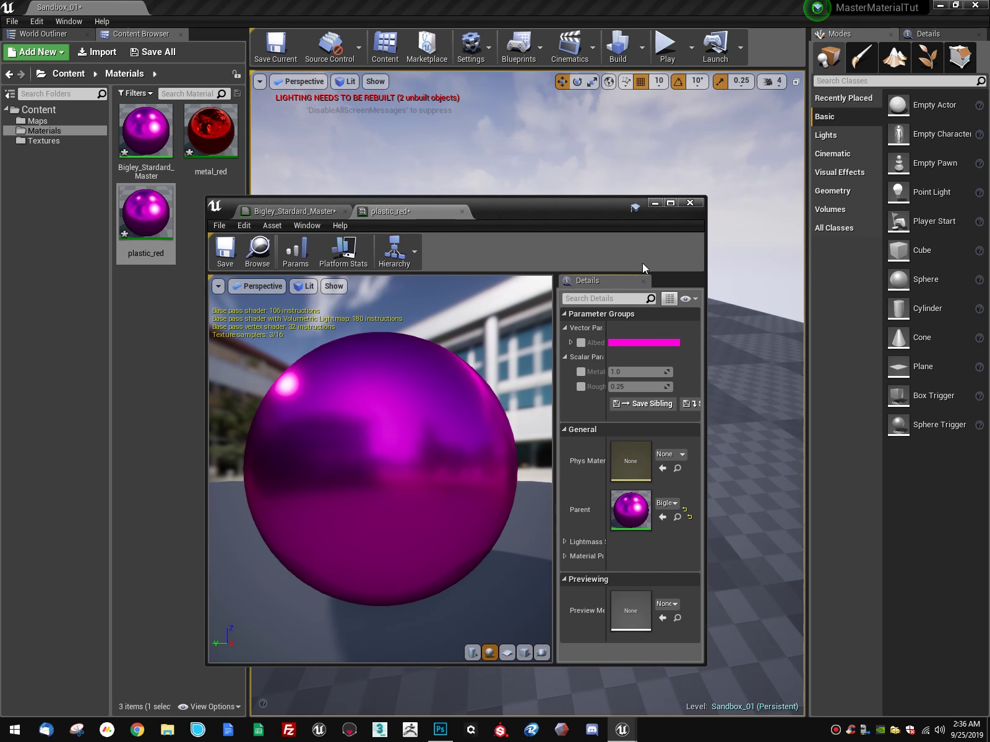
left_click(581, 342)
left_click(580, 371)
left_click(580, 386)
Step: Set plastic_red's Albedo Color to a fully saturated red with R 1.0, G 0.017682 and B 0.0
left_click(619, 342)
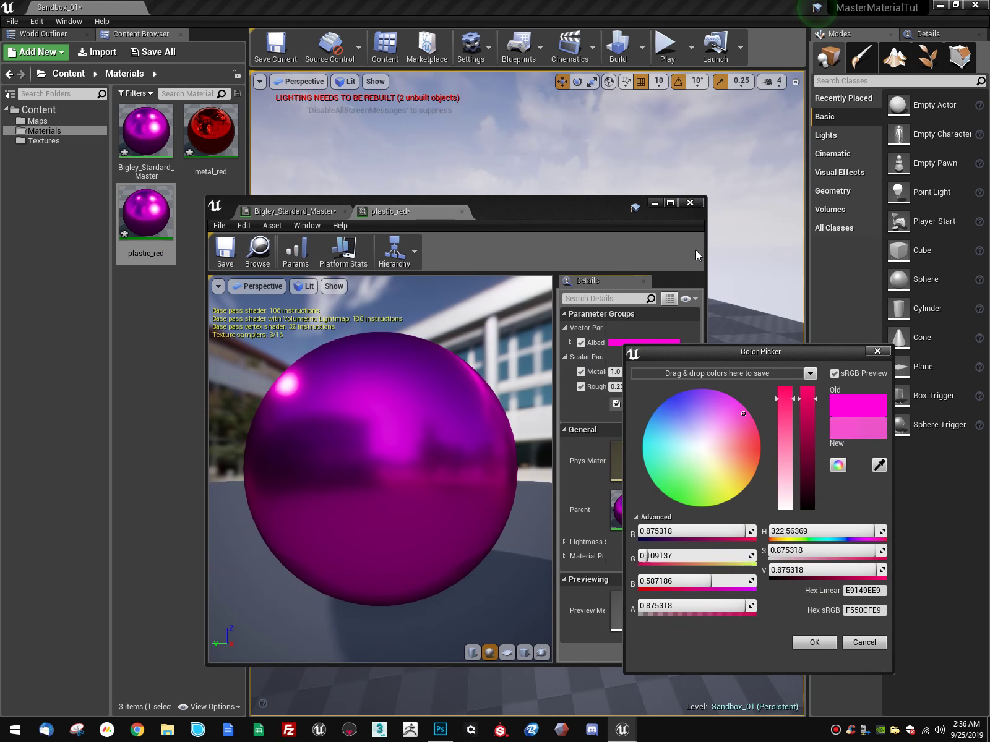
left_click_drag(749, 446, 795, 447)
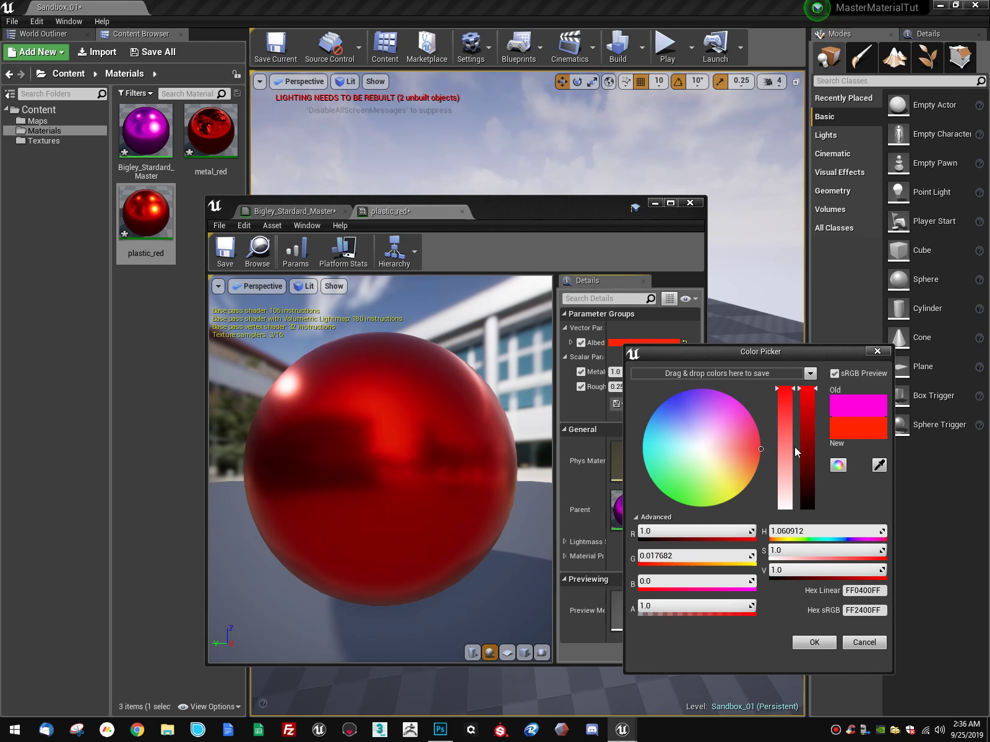
left_click(830, 643)
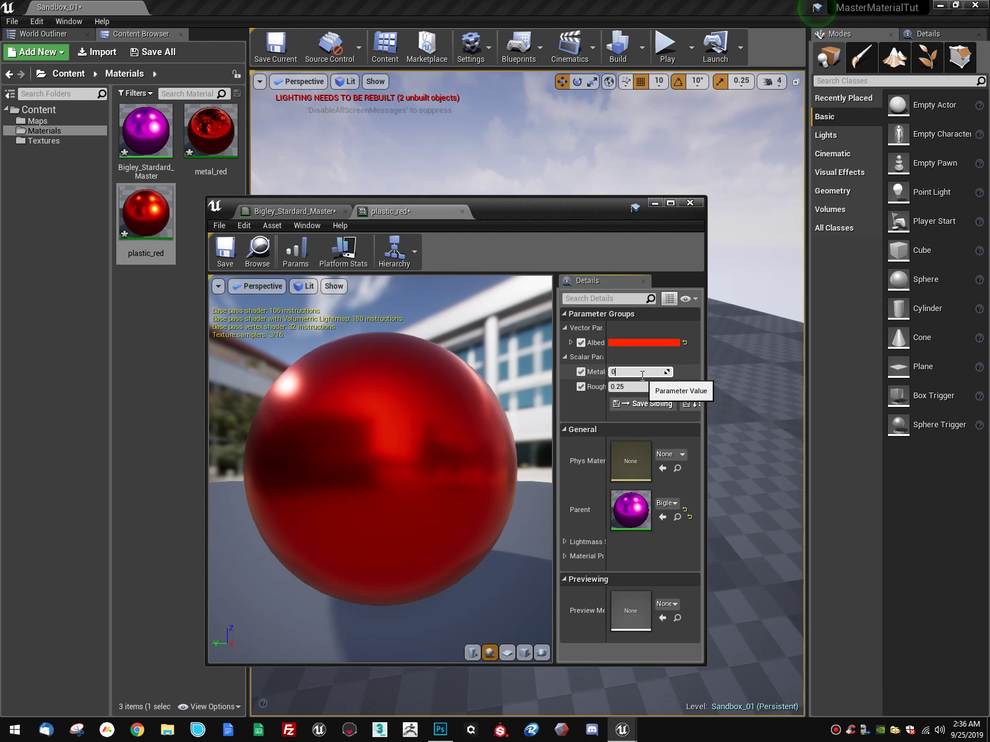
Step: Set plastic_red's Metalness Value to 0 and its Roughness Value to 0.15, after trying 0.1
key("Return")
left_click(635, 386)
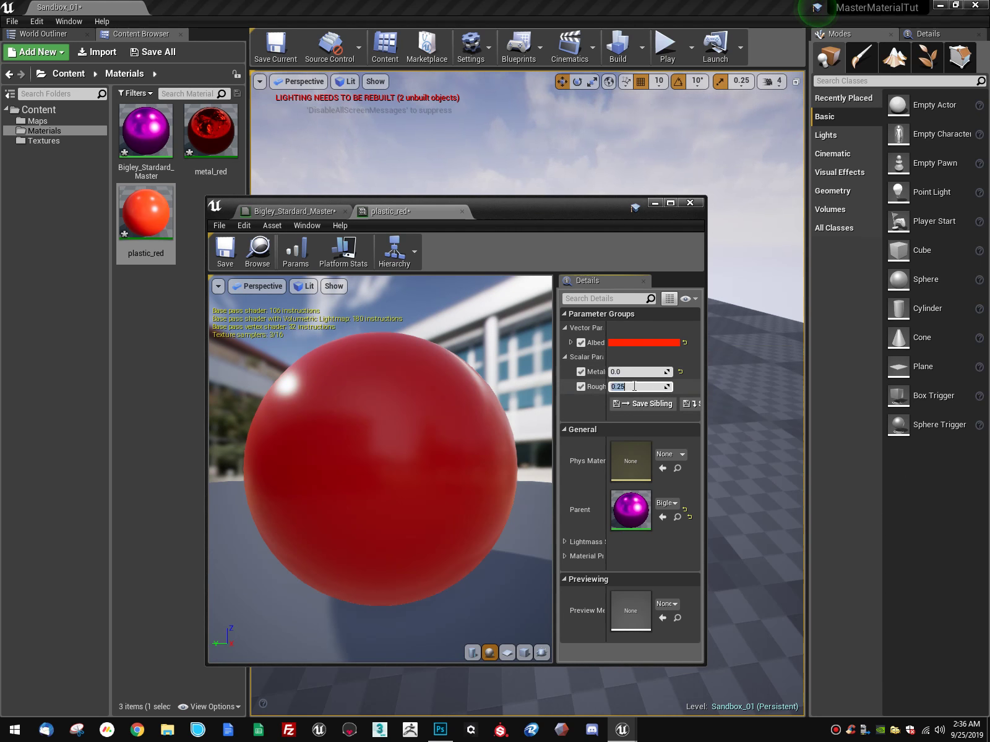
type("0.1")
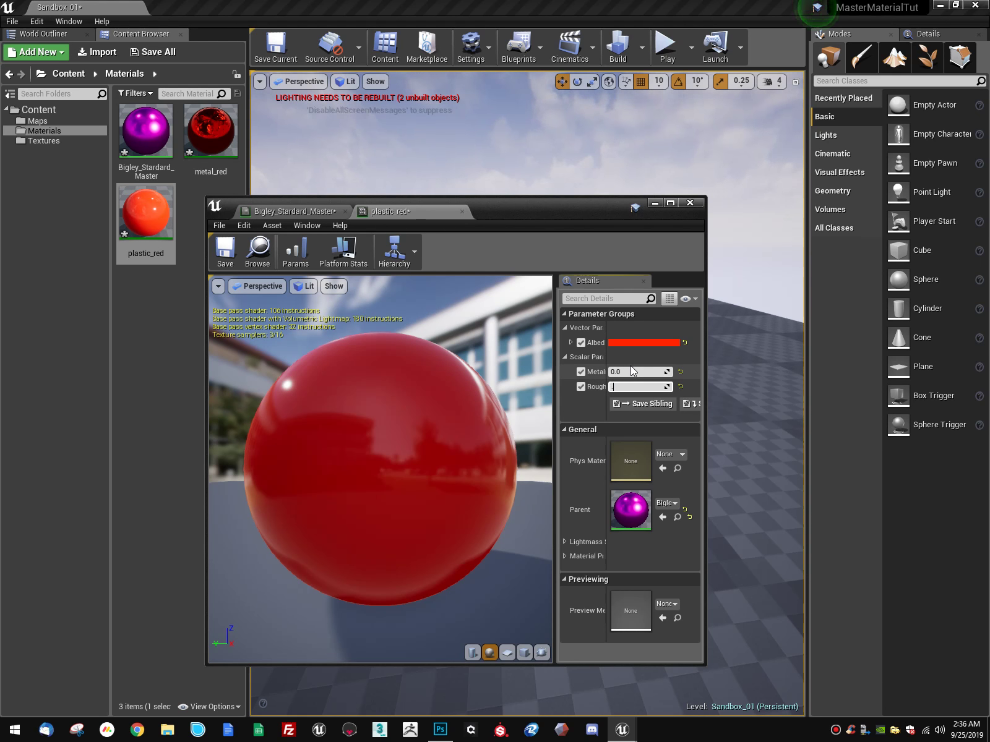
type("0.15")
key("Return")
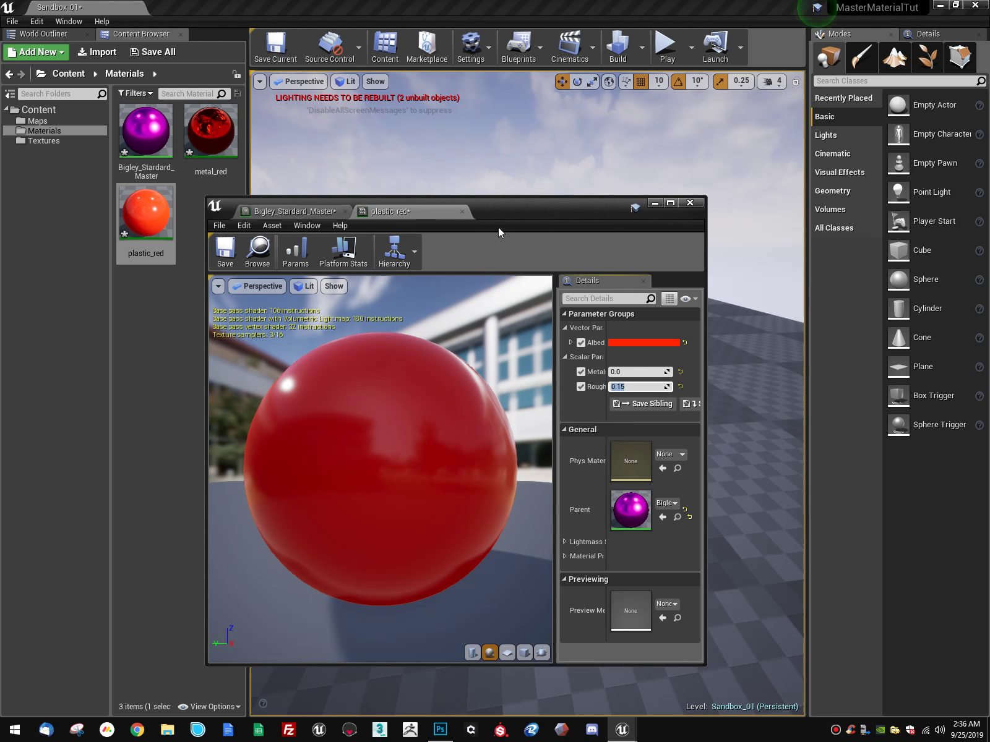
Step: Reopen the metal_red instance and set its Roughness Value to 0.25
left_click_drag(529, 211, 526, 223)
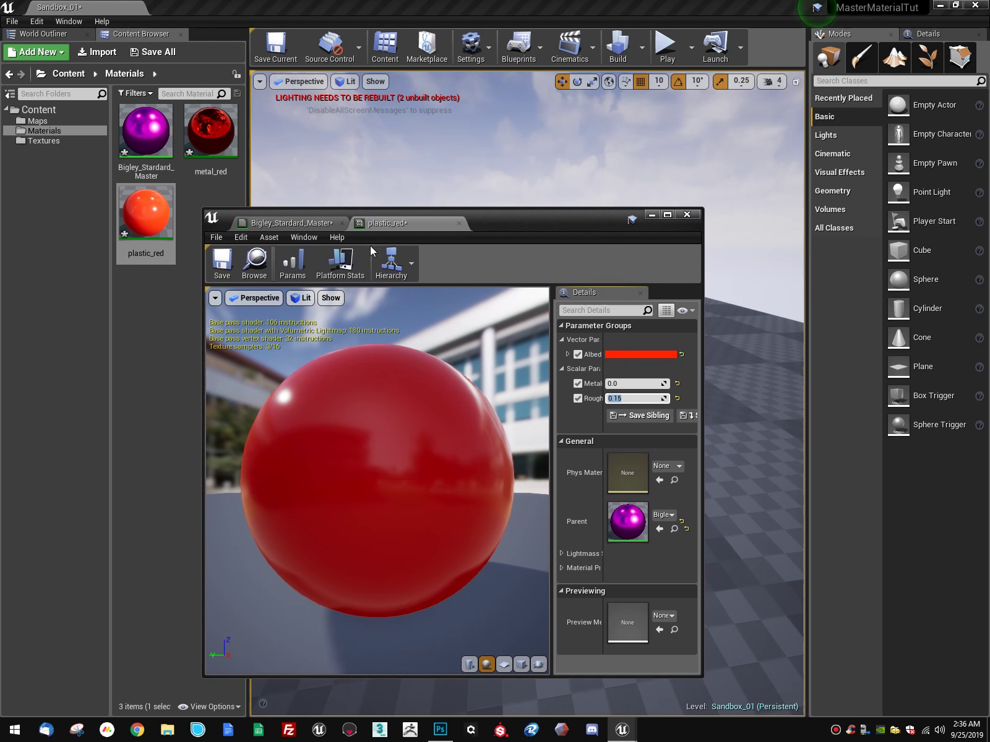
double_click(207, 133)
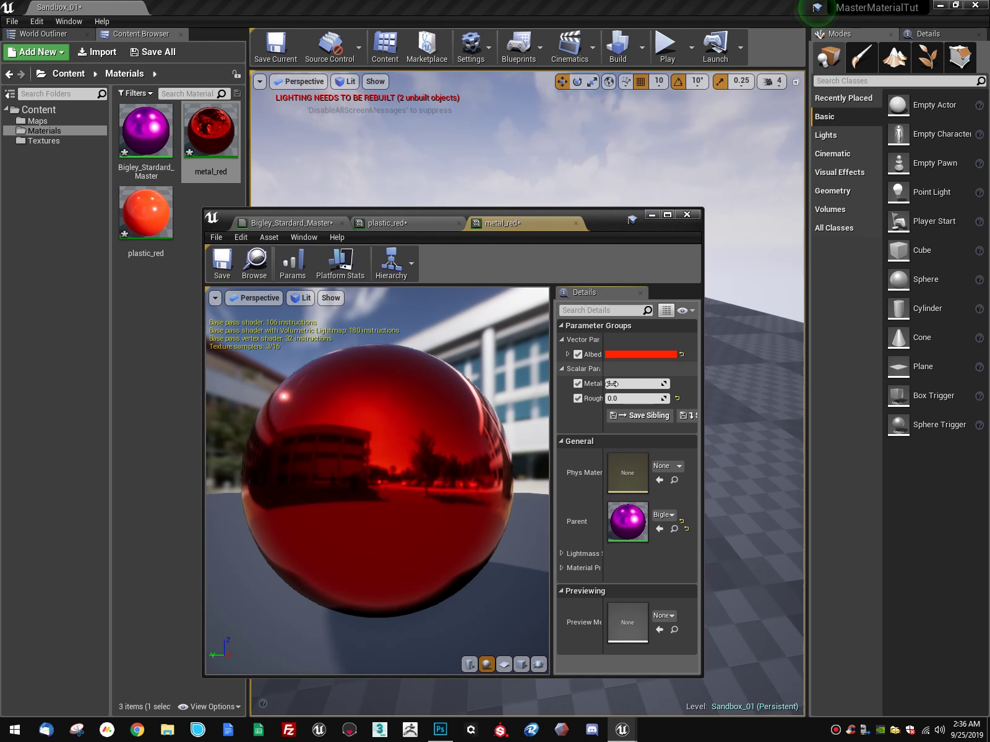
left_click(633, 396)
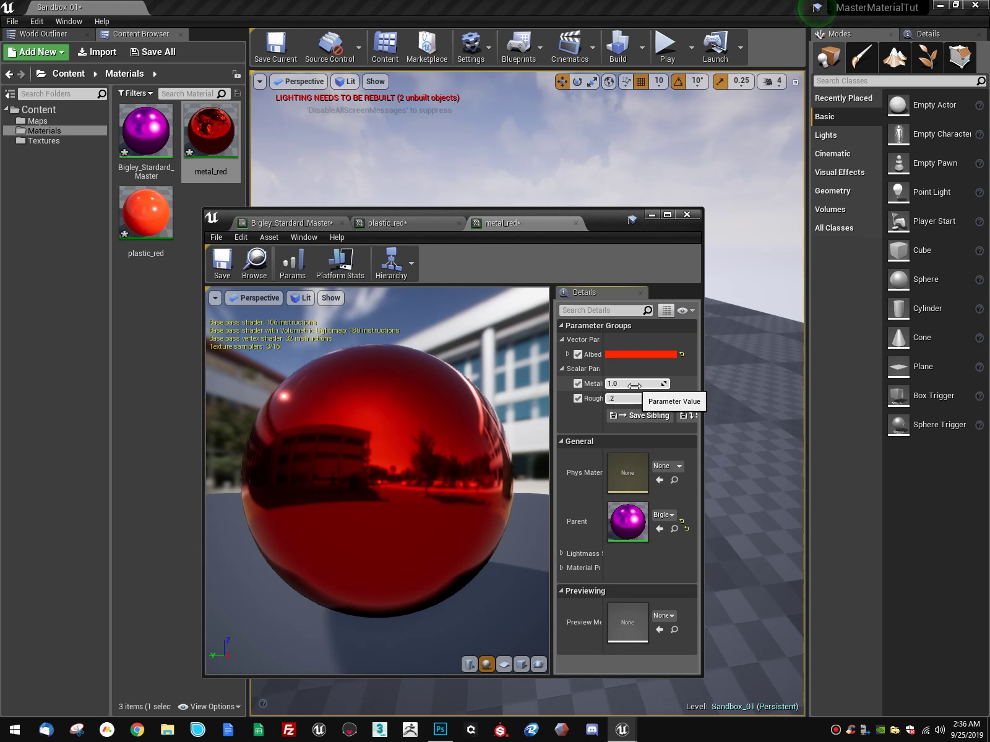
type(".25")
key("Return")
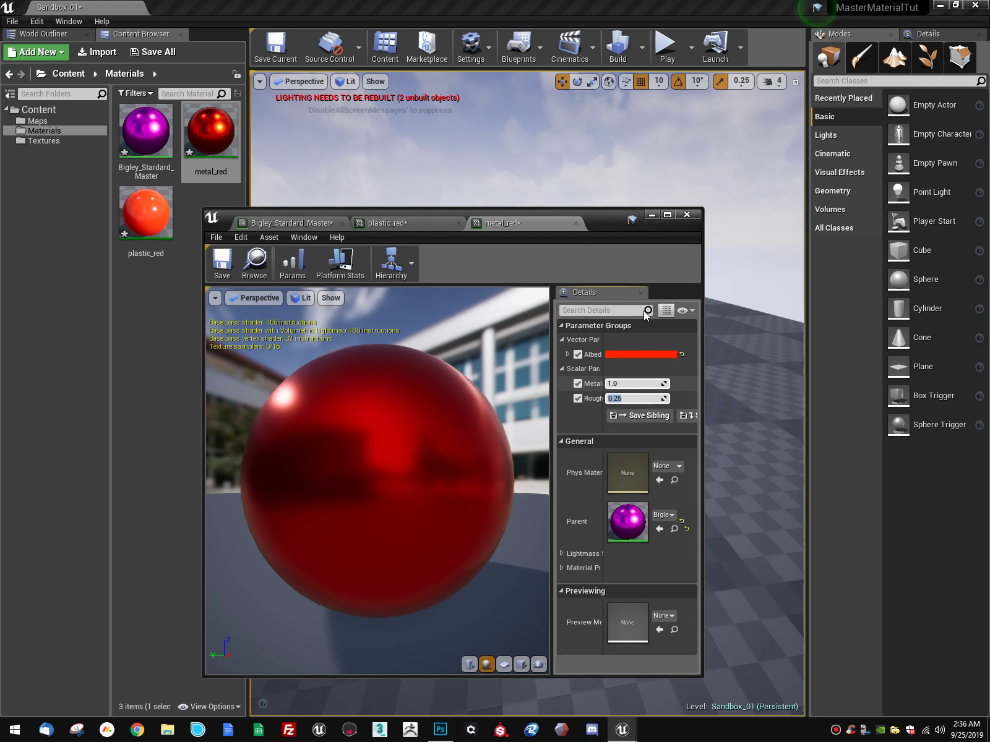
Step: Close the metal_red and plastic_red editors and move the Bigley_Stardard_Master editor below the spheres
middle_click(523, 221)
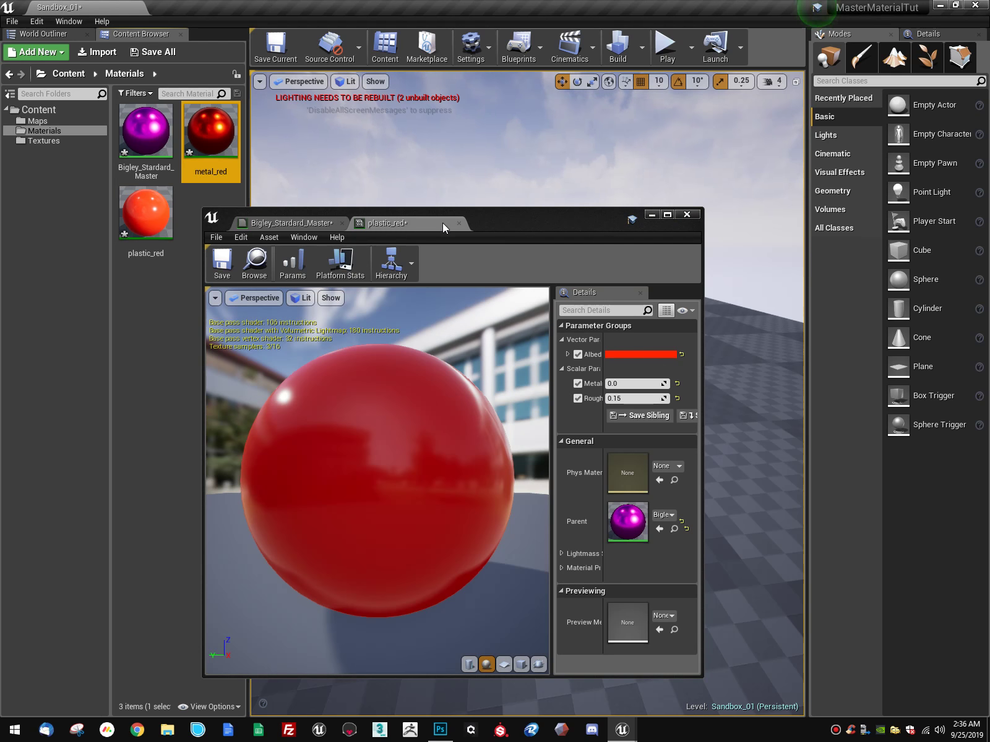
key("ctrl+w")
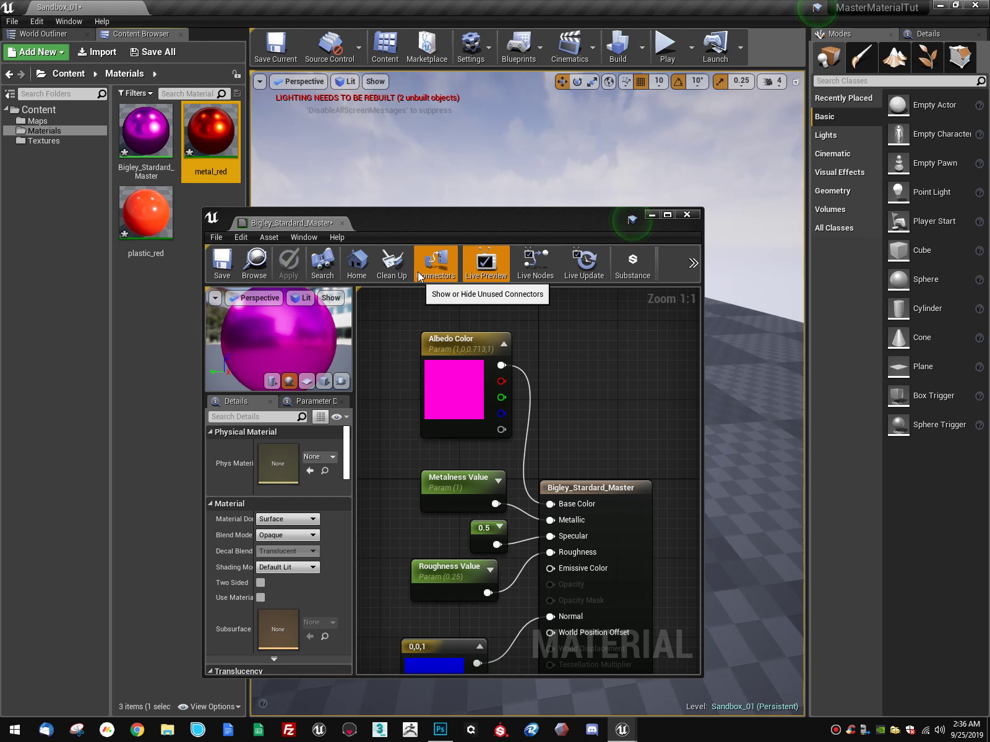
left_click_drag(513, 220, 533, 523)
Step: Duplicate the metallic red sphere to extend the row and assign plastic_red to the copy
key("w")
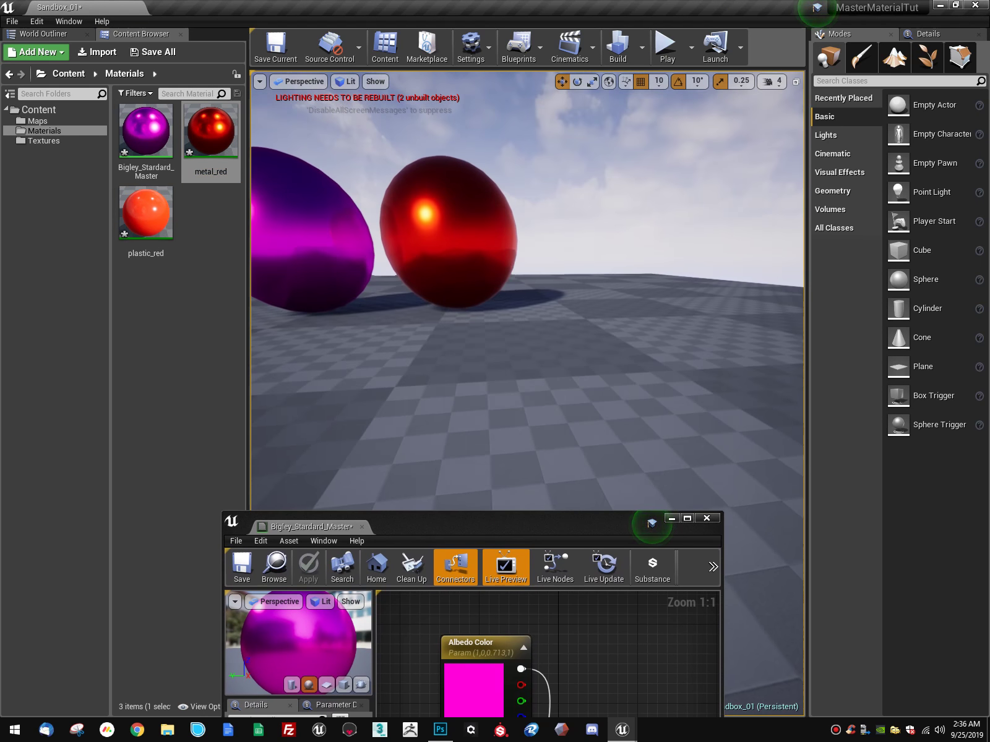
key("s")
key("a")
right_click_drag(537, 335, 619, 334)
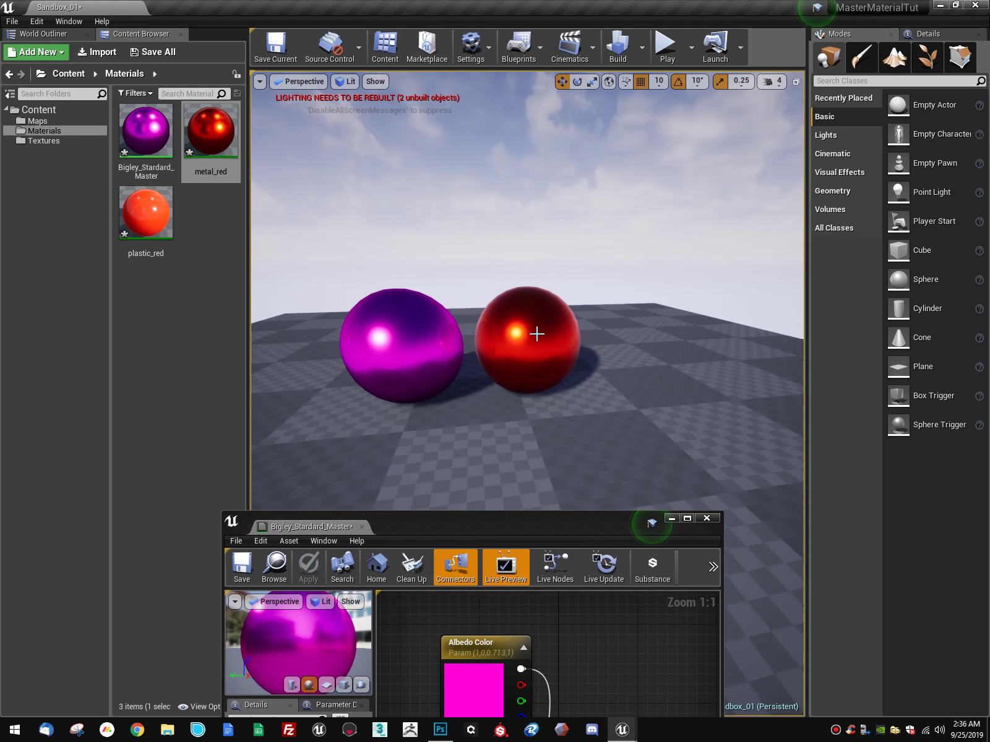
left_click(555, 325)
left_click_drag(563, 338, 672, 338, "alt")
left_click_drag(146, 213, 647, 312)
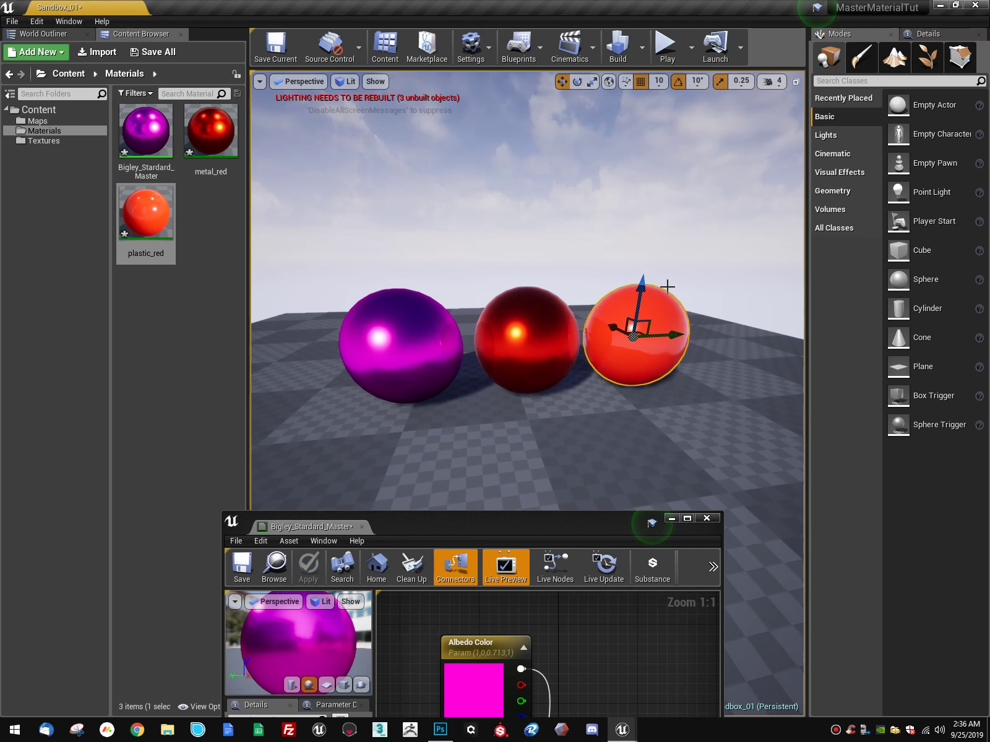
Step: Deselect the sphere and place the narrowed Bigley_Stardard_Master editor beside the row of spheres, with its parameter nodes in view
mouse_move(667, 285)
right_mouse_down()
mouse_move(705, 294)
mouse_move(681, 278)
mouse_move(668, 287)
mouse_move(694, 259)
mouse_move(656, 272)
right_mouse_up()
key("w")
key("s")
left_click(696, 259)
key("s")
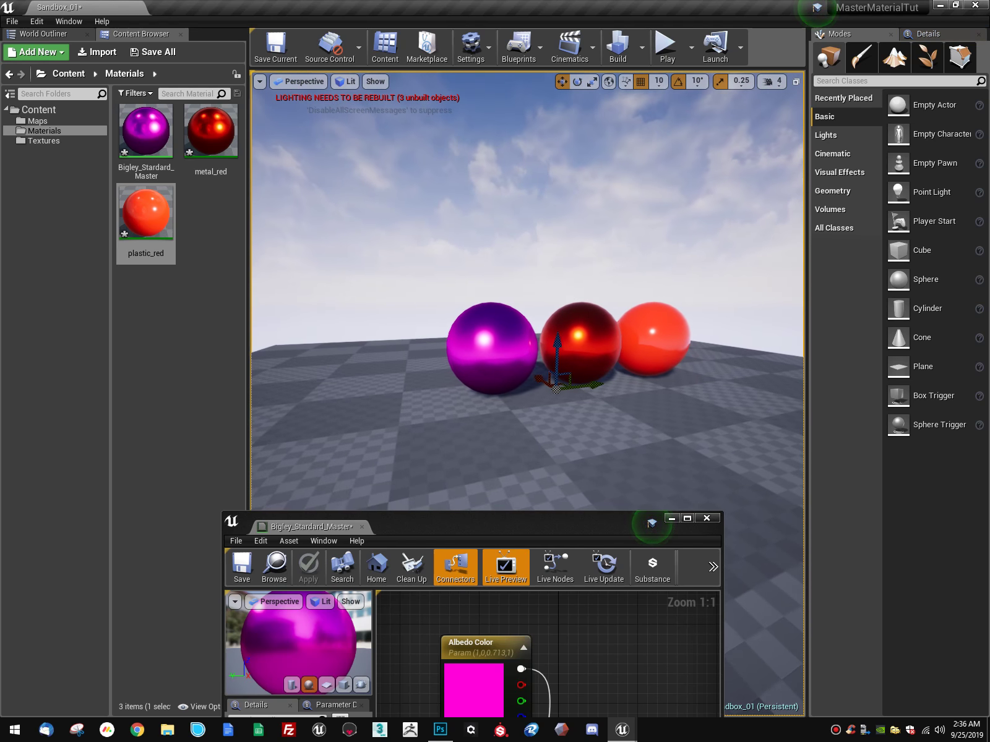
left_click_drag(562, 529, 372, 265)
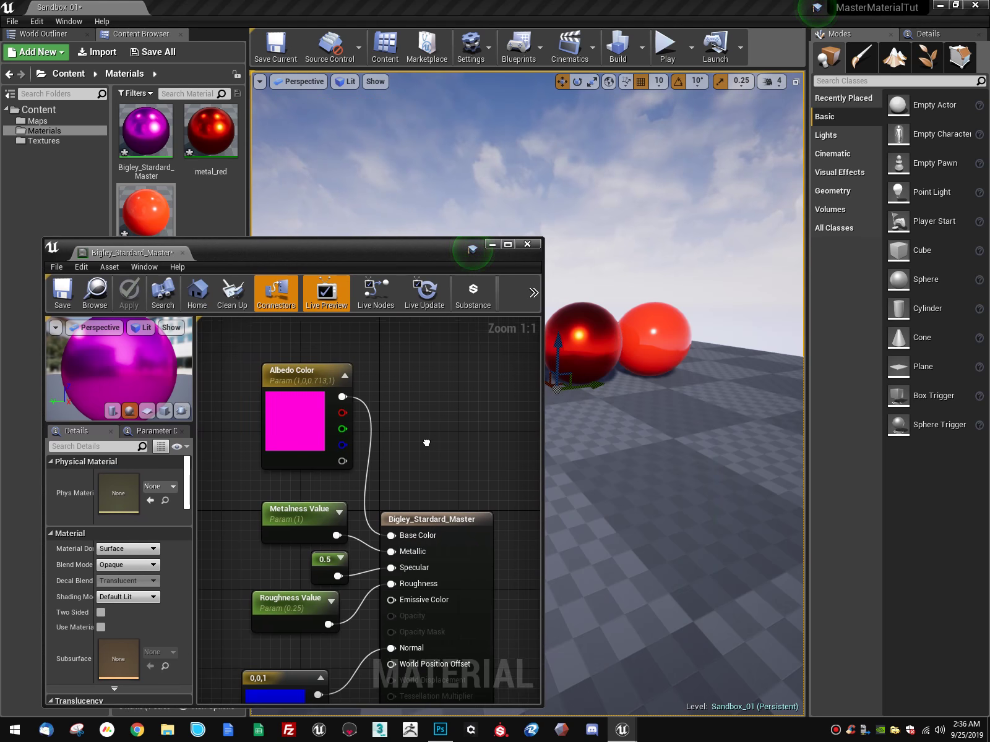
right_click_drag(428, 441, 477, 430)
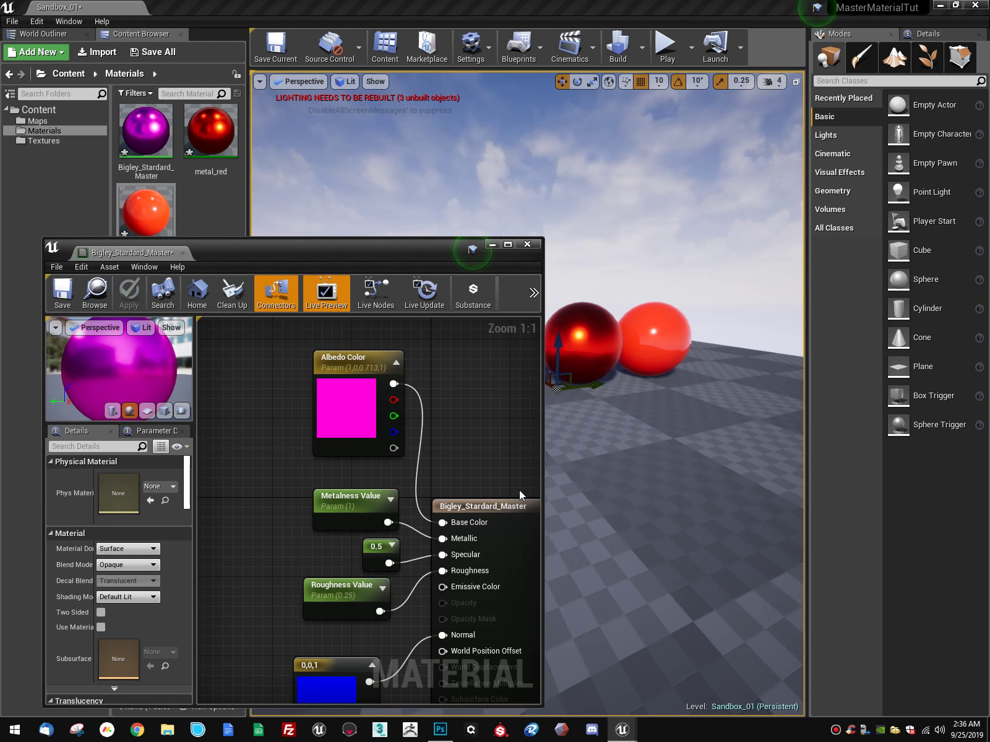
right_click_drag(558, 455, 546, 382)
left_click_drag(541, 405, 436, 413)
right_click_drag(388, 467, 344, 450)
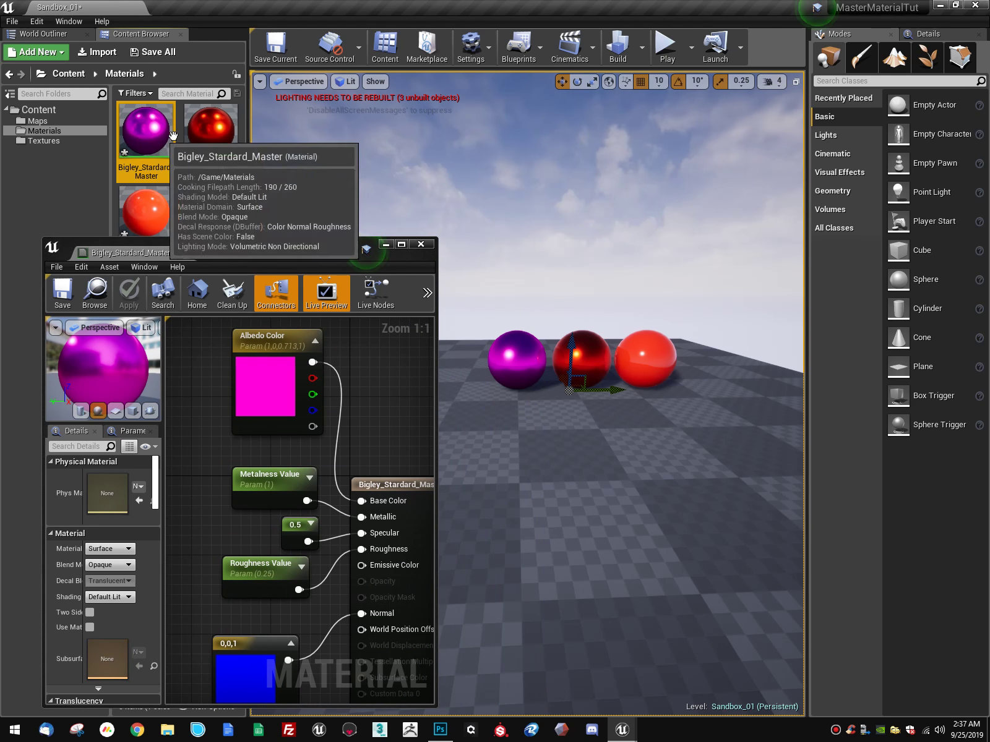
Step: Widen the Bigley_Stardard_Master editor and examine the complete node network feeding the material
left_click(146, 137)
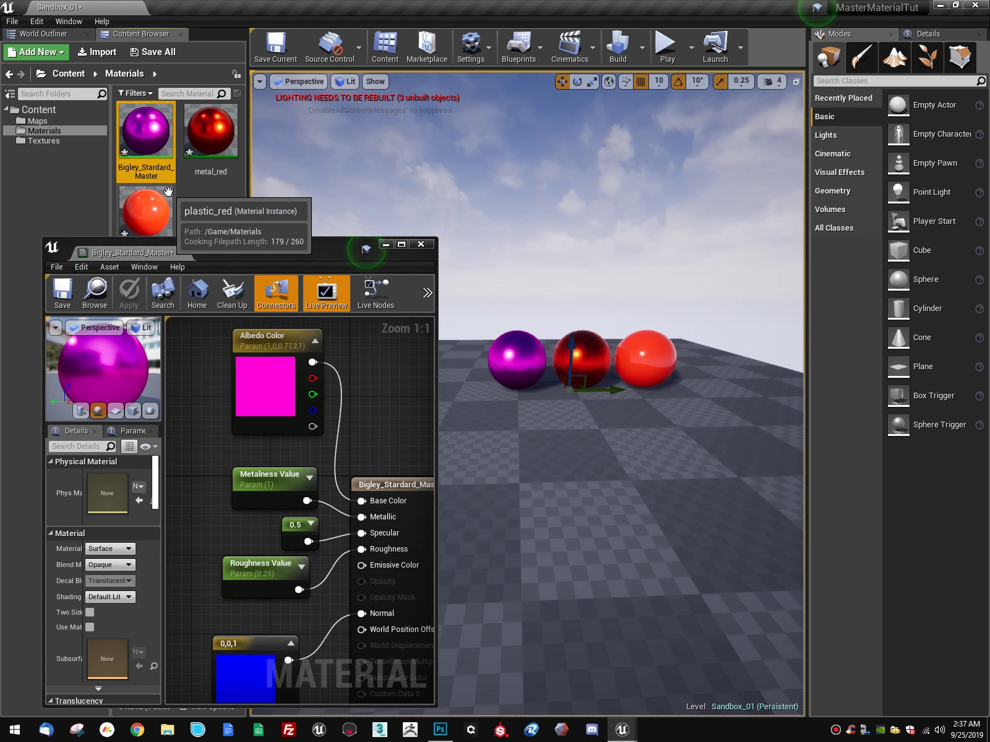
left_click_drag(345, 243, 526, 188)
right_click_drag(518, 377, 535, 349)
left_click_drag(616, 406, 766, 396)
right_click_drag(695, 356, 701, 353)
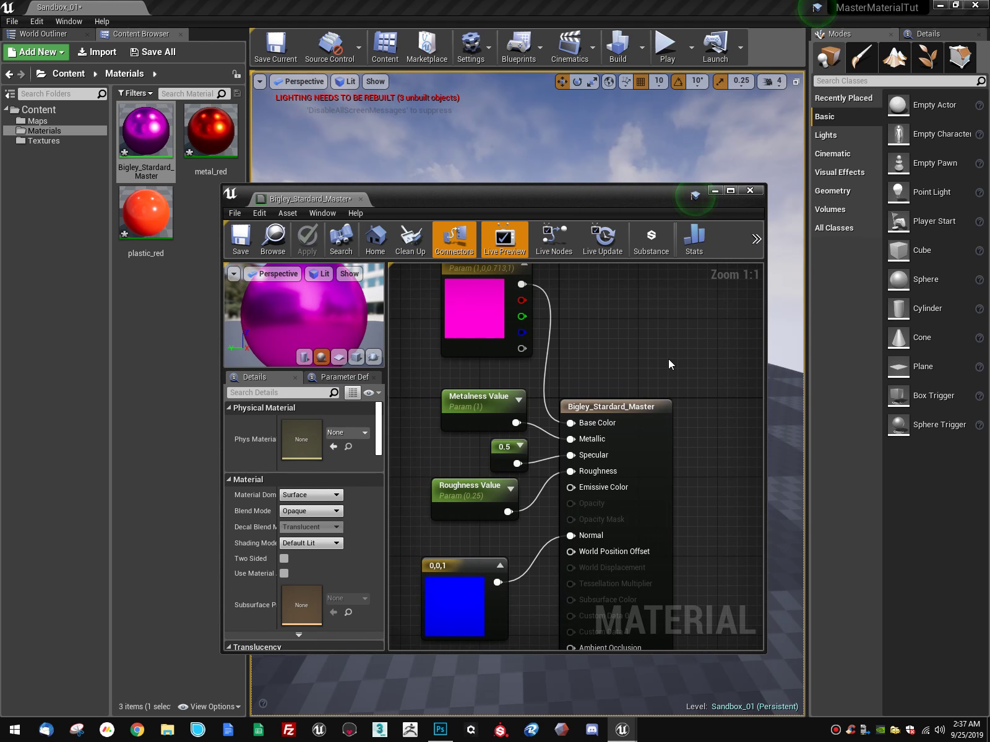
scroll(646, 351, "down", 1)
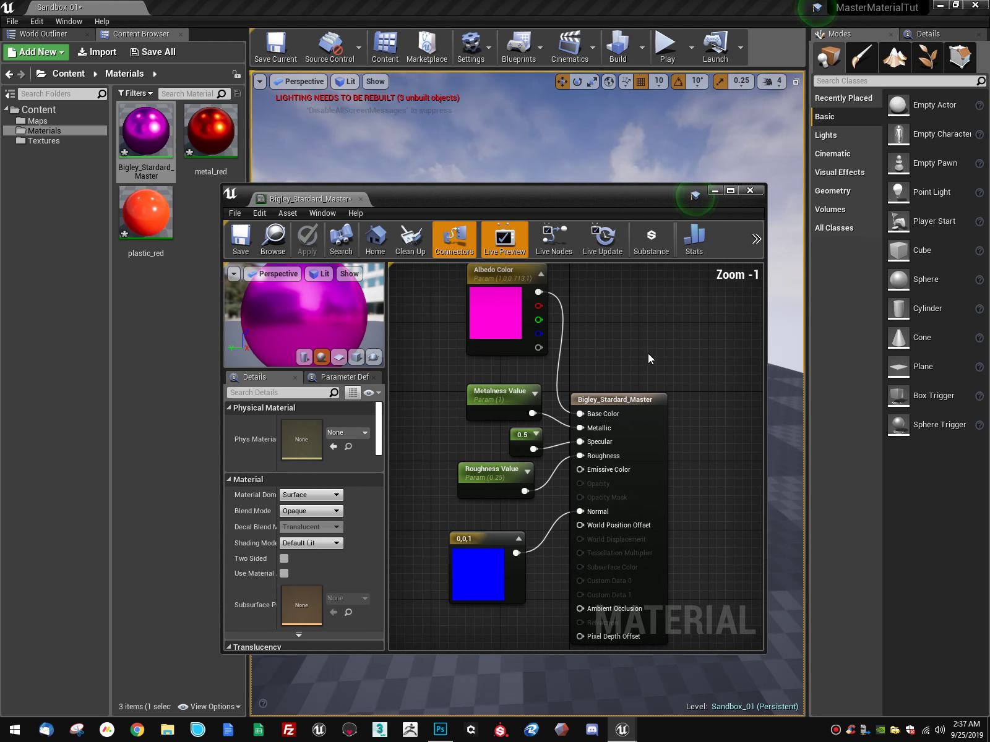
scroll(643, 354, "up", 1)
scroll(640, 366, "down", 2)
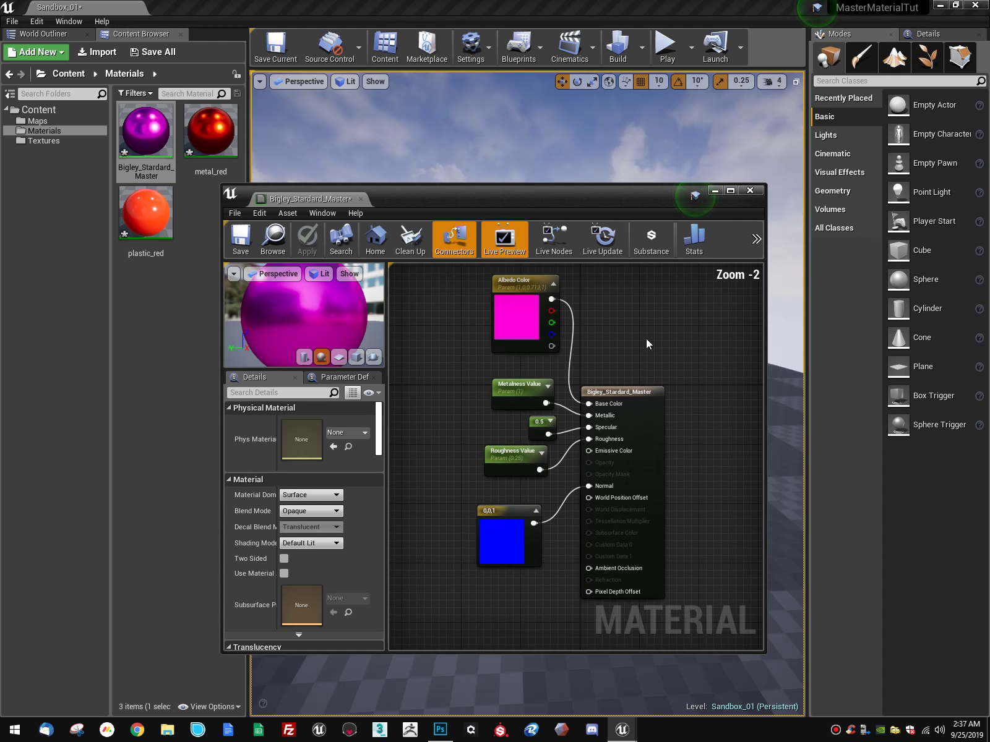
right_click_drag(670, 380, 690, 358)
Step: Move the Bigley_Stardard_Master editor off the spheres and bring all three into closer view
left_click_drag(583, 189, 306, 224)
right_click_drag(580, 250, 691, 338)
key("w")
key("a")
key("d")
key("a")
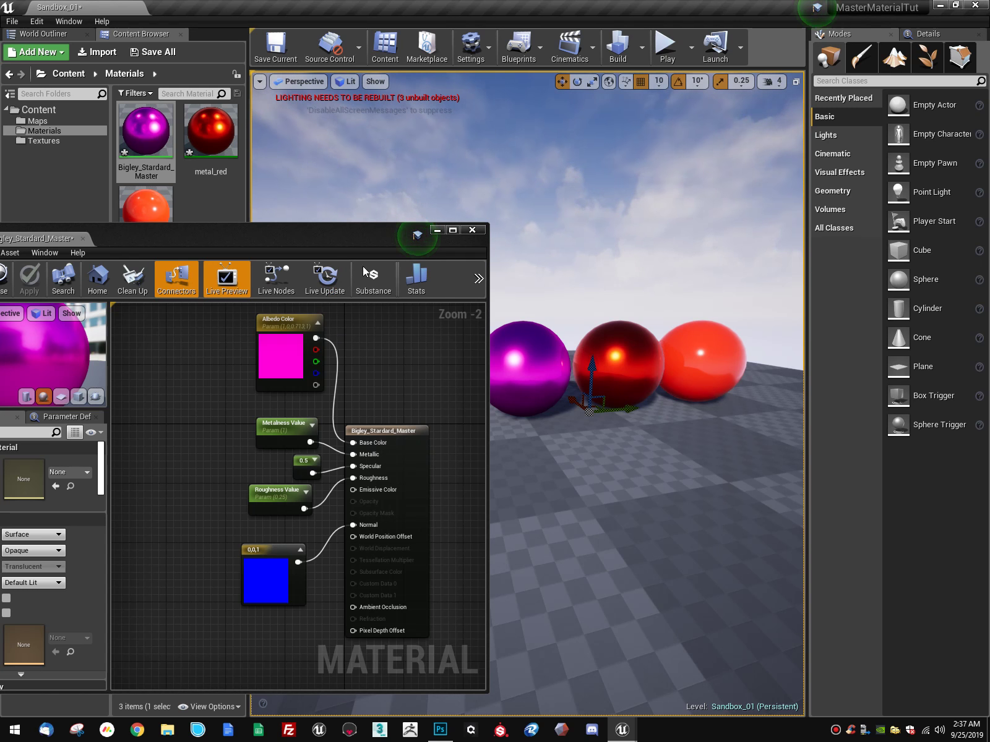
Step: Raise the Albedo Color node in the graph and set the Metalness Value parameter's Slider Max to 1
right_click_drag(384, 368, 396, 433)
left_click_drag(305, 379, 297, 345)
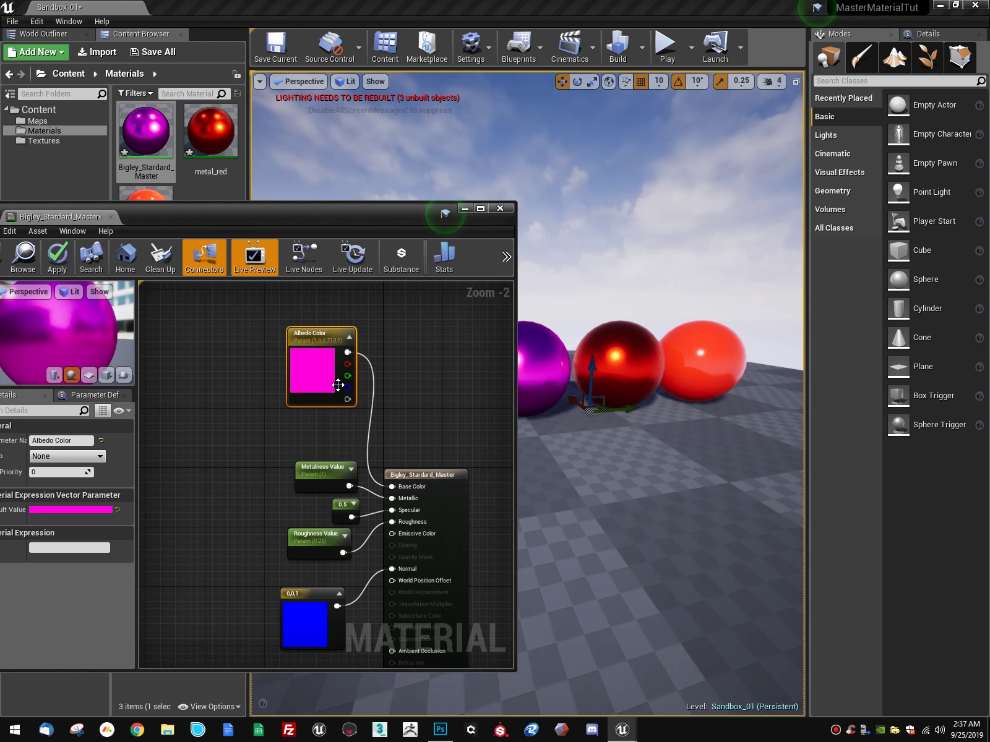
left_click(328, 480)
left_click_drag(276, 218, 343, 202)
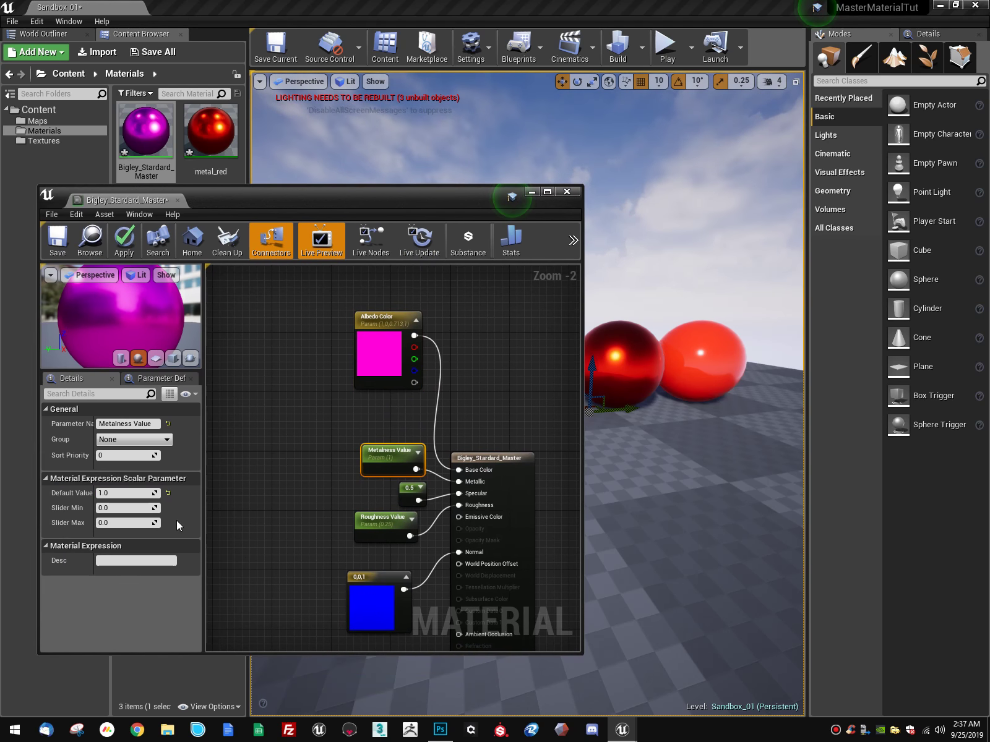
left_click(105, 524)
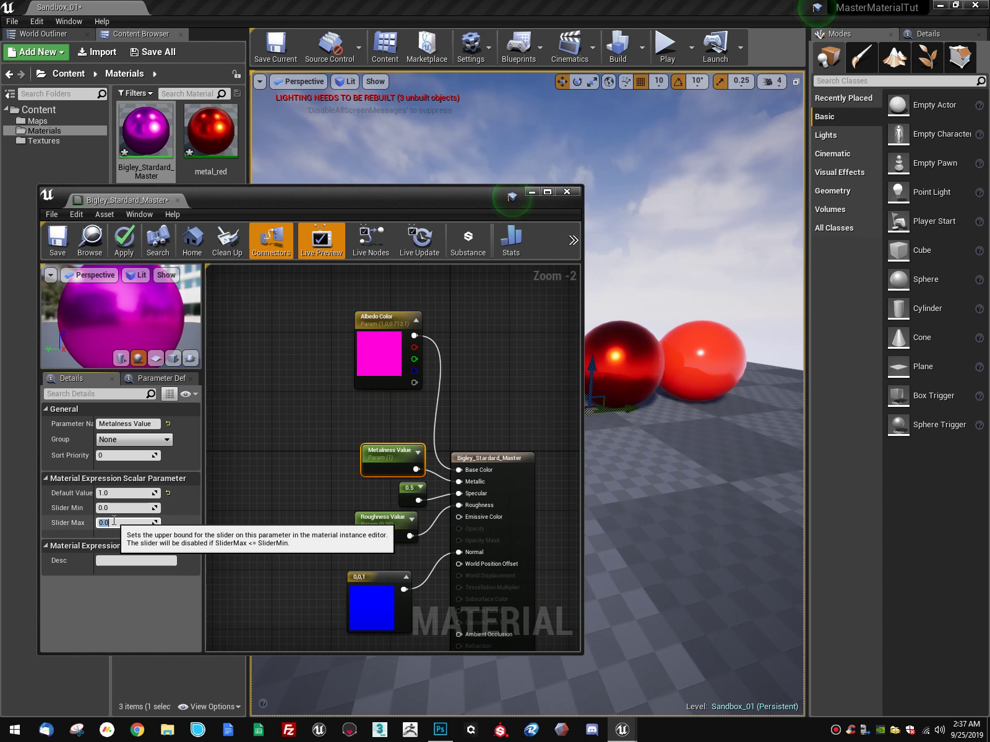
type("1")
key("Return")
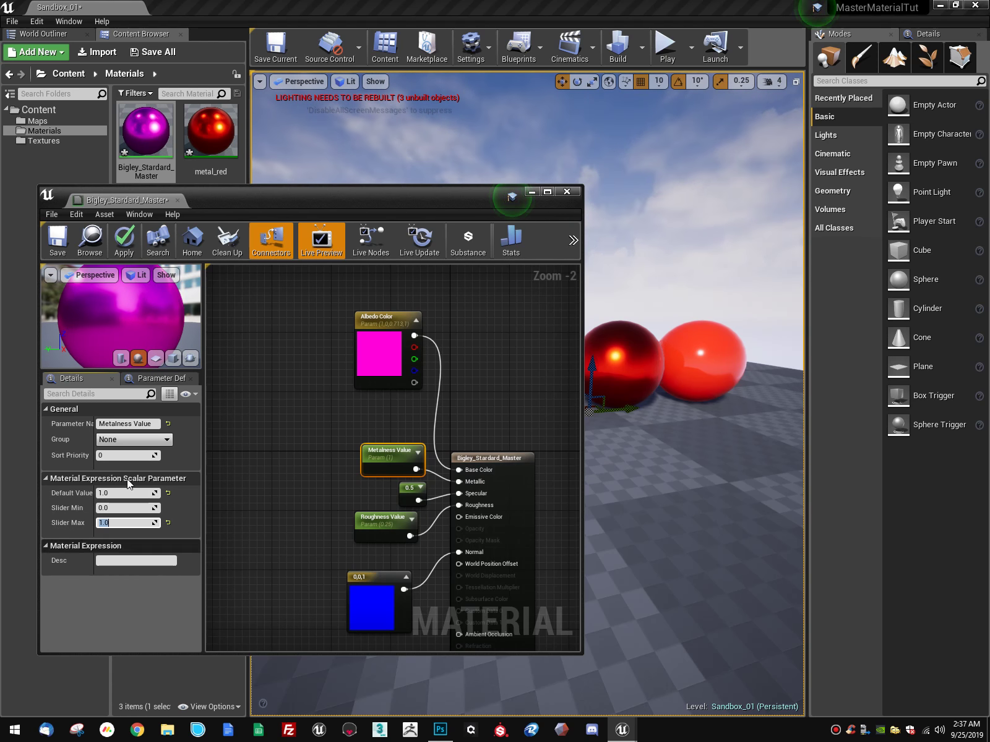
Step: Set the Roughness Value parameter's Slider Max to 1 and apply the changes to the master material
left_click(396, 521)
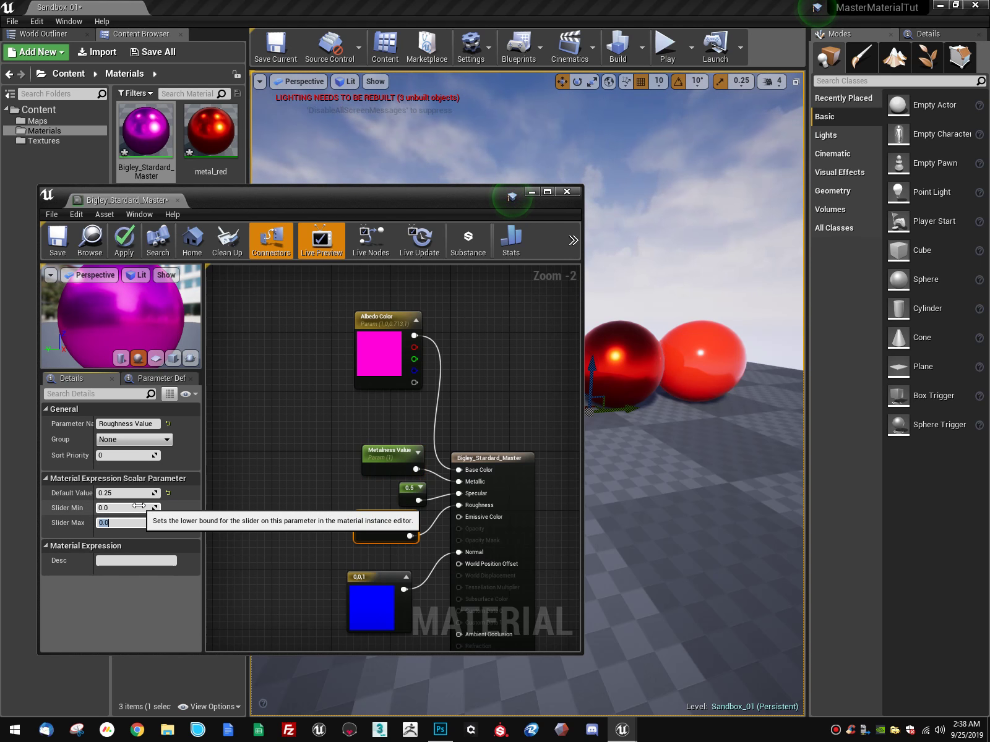
type("1")
key("Return")
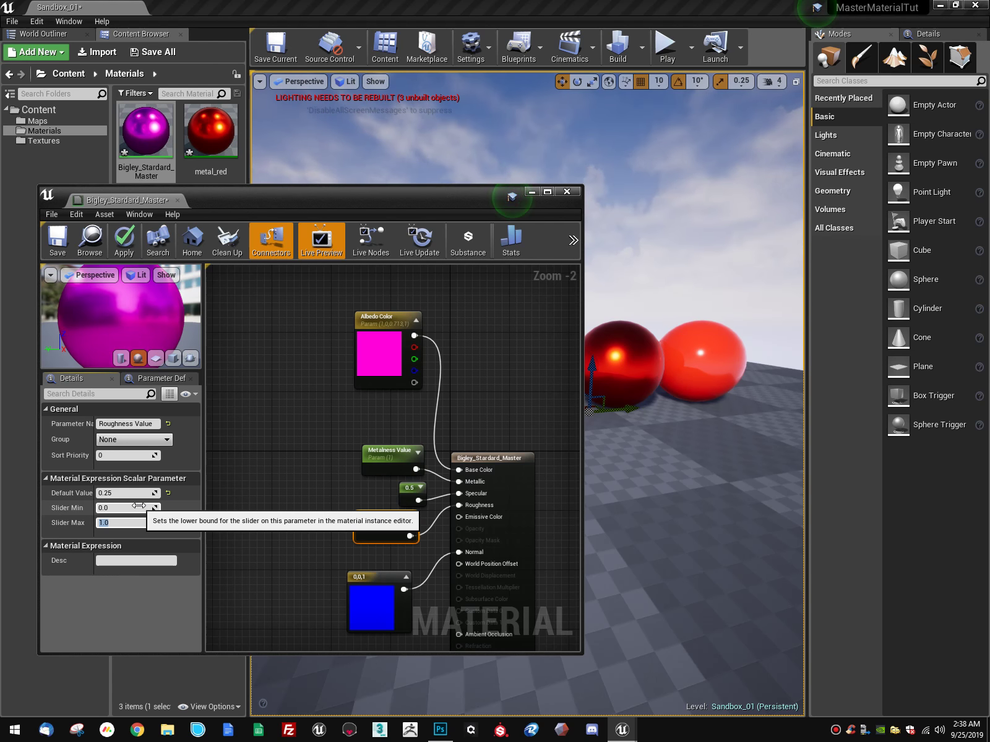
left_click(124, 241)
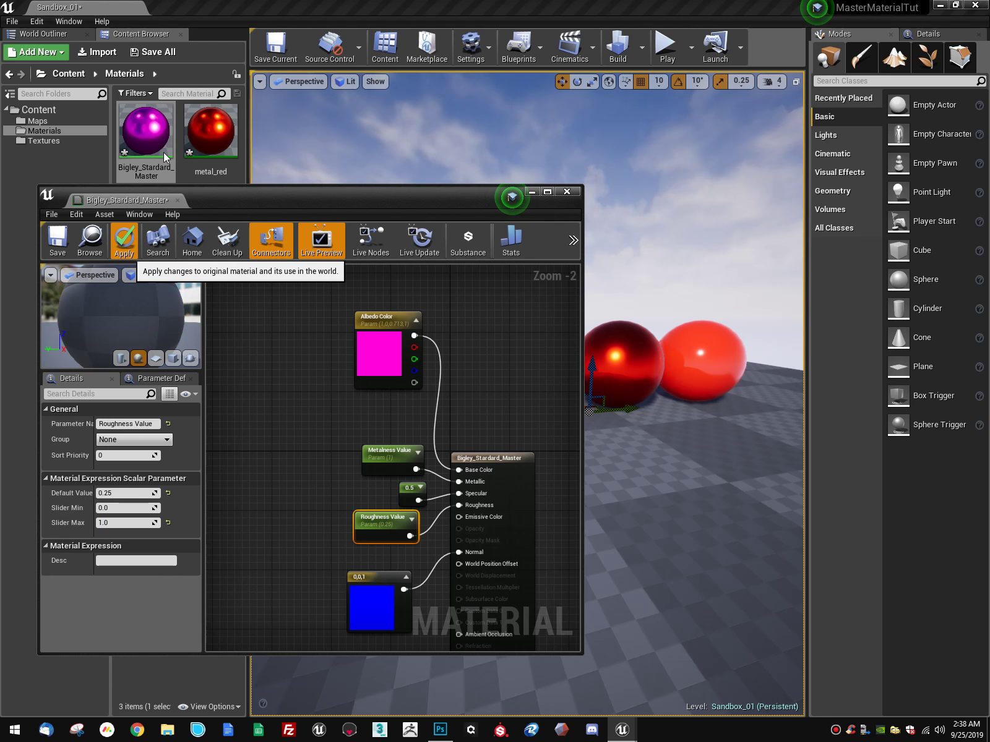
Step: Open the metal_red instance and adjust its sliders to Metalness Value 0.980952 and Roughness Value 0.580952
double_click(218, 142)
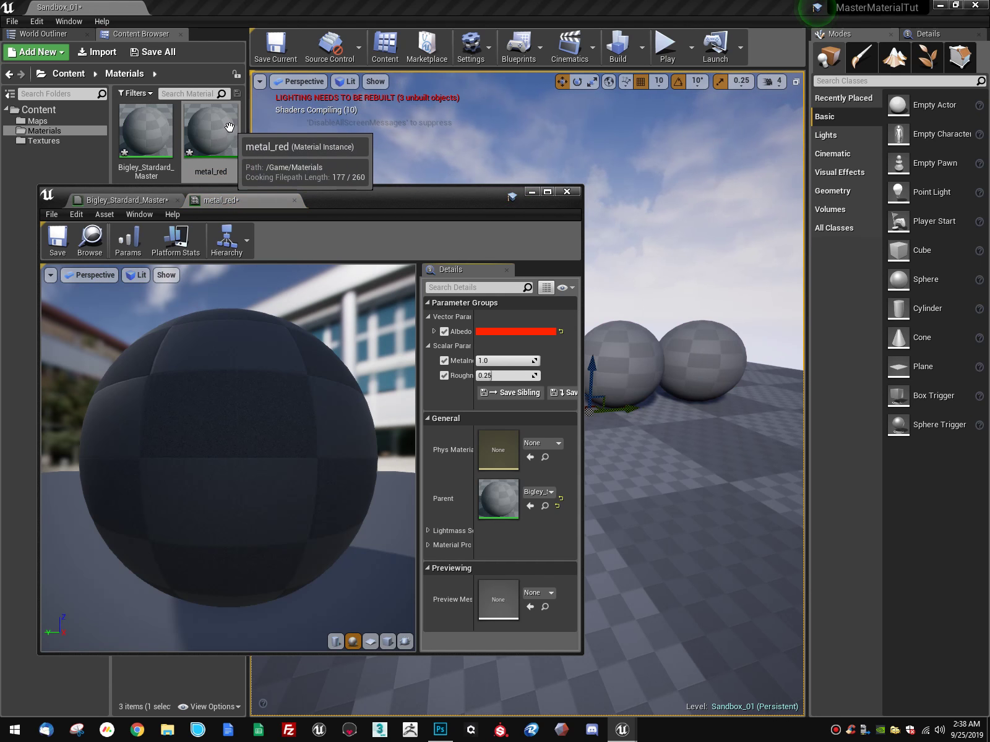
left_click_drag(521, 361, 551, 373)
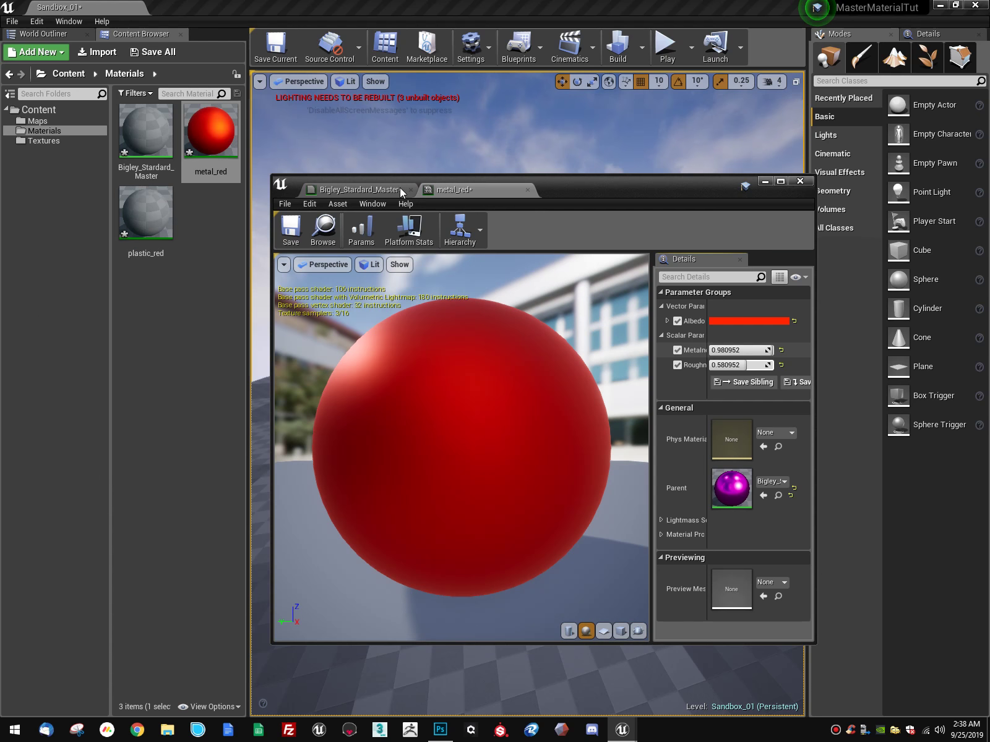
Step: Return to Bigley_Stardard_Master and set the Metalness Value parameter's default to 0
left_click(379, 187)
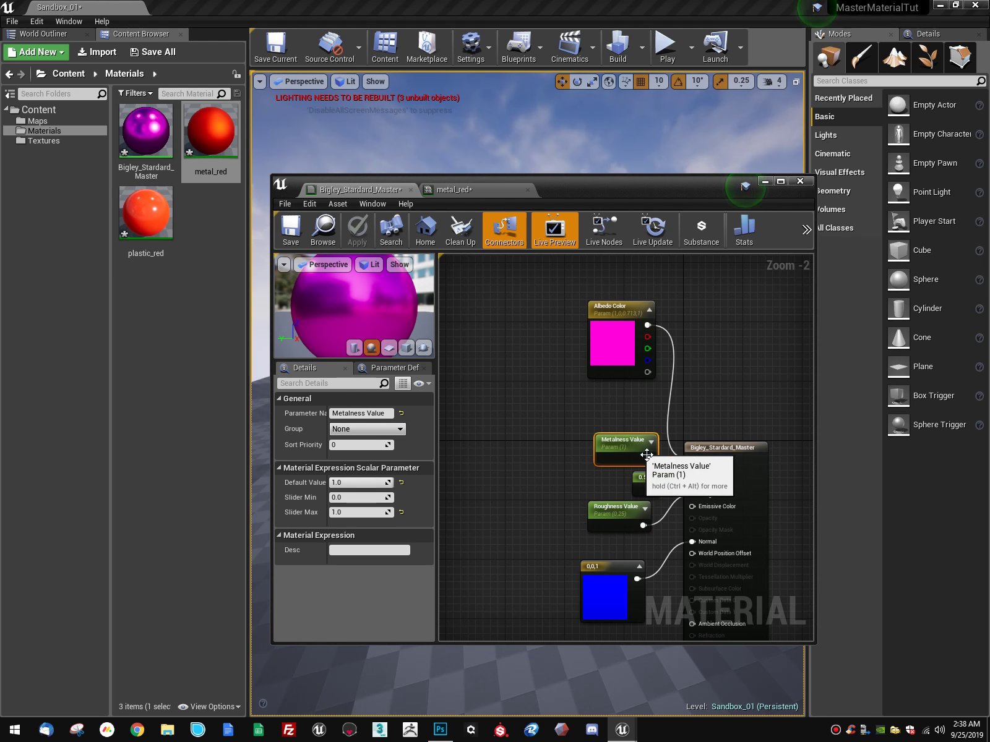
left_click(625, 440)
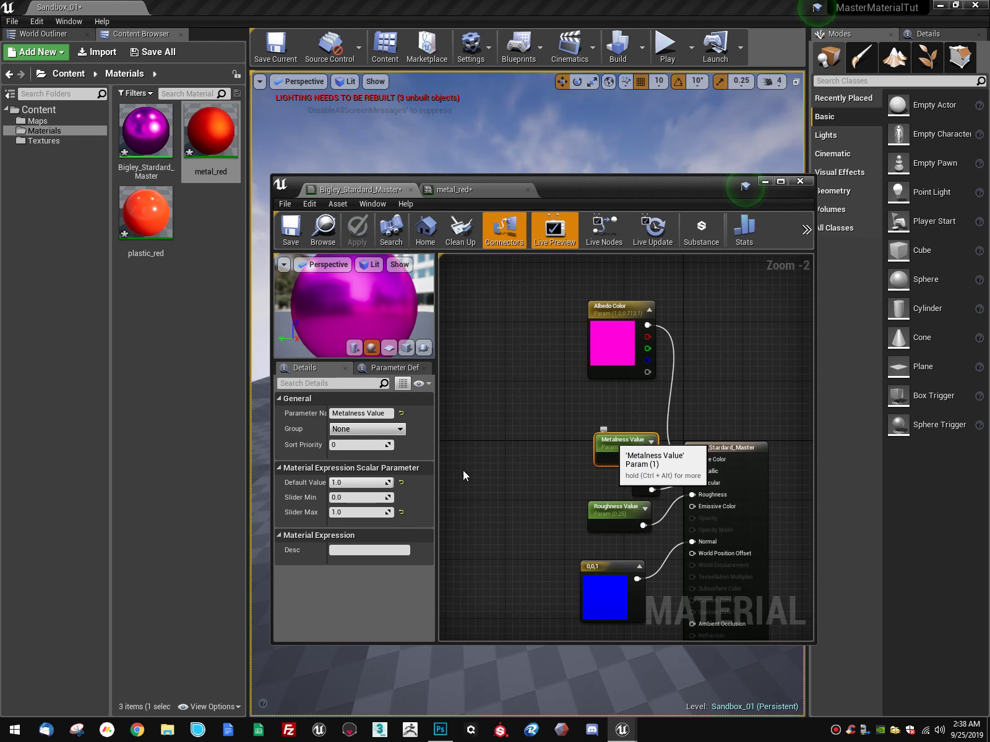
left_click(374, 482)
type("0")
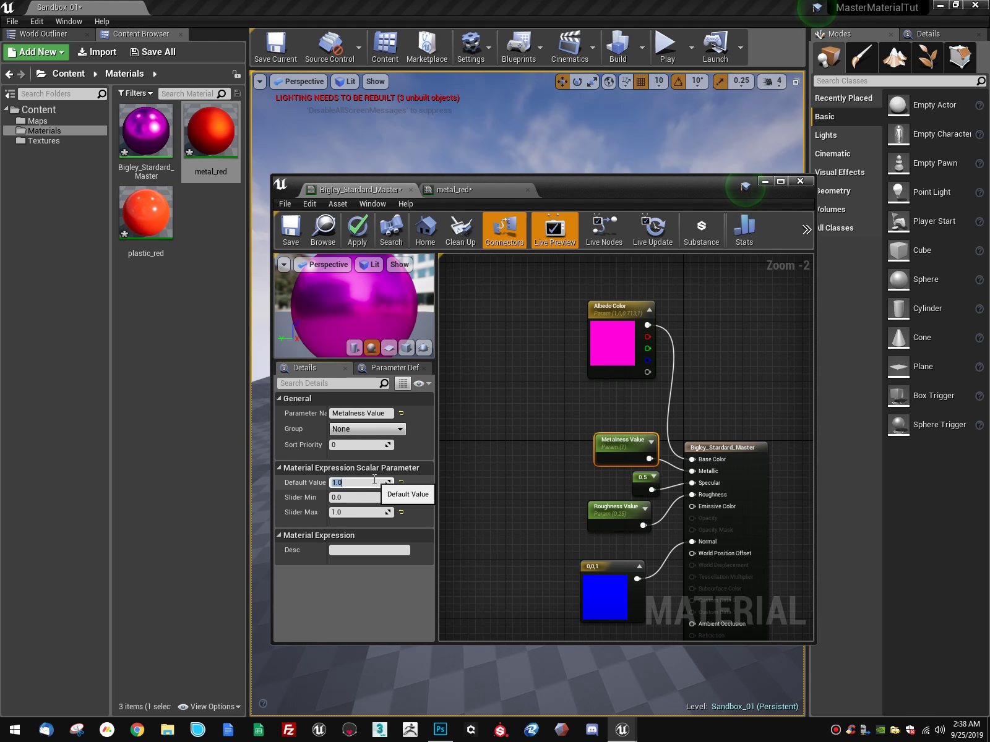
key("Return")
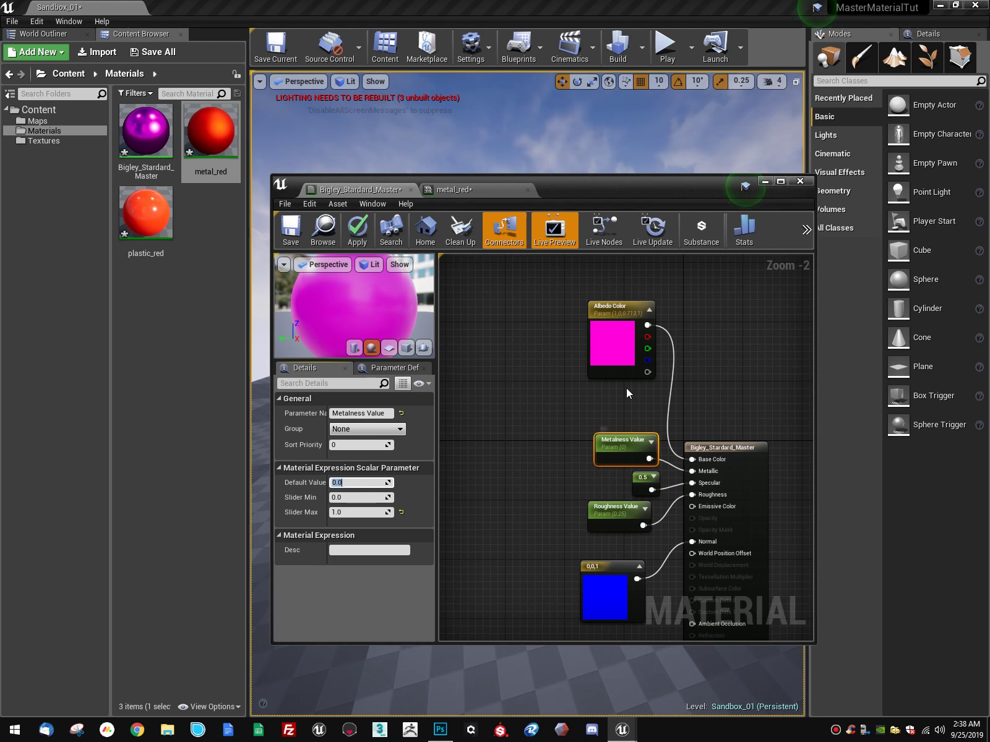
Step: Check the Roughness Value parameter's default, keep it at 0.25, and apply and save the master material
left_click(638, 502)
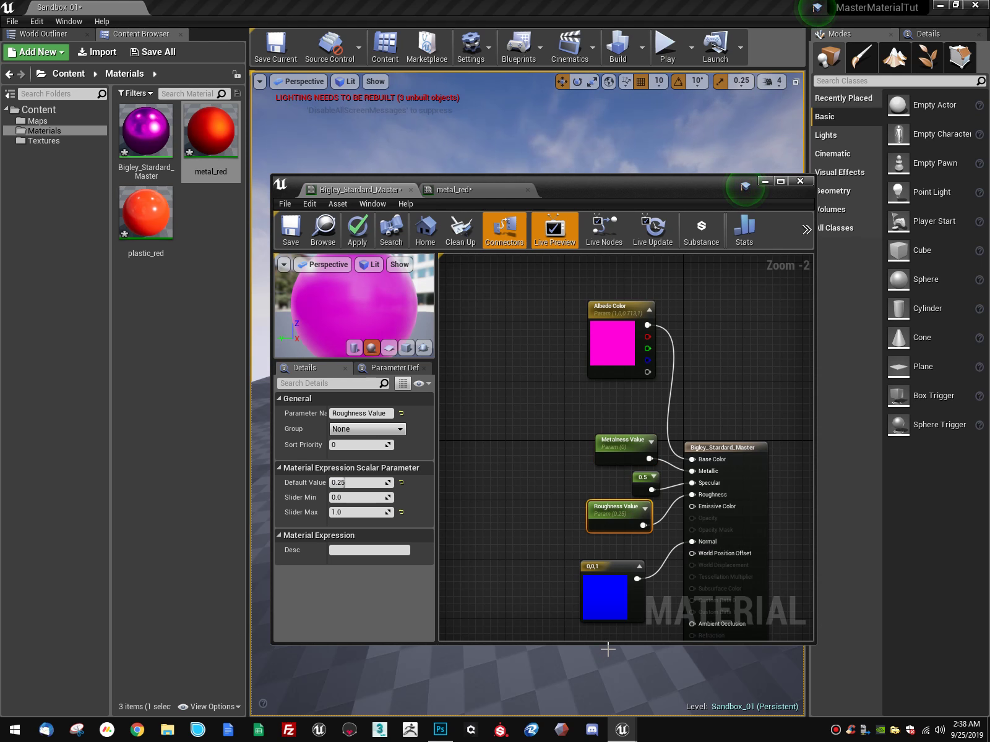
left_click(350, 483)
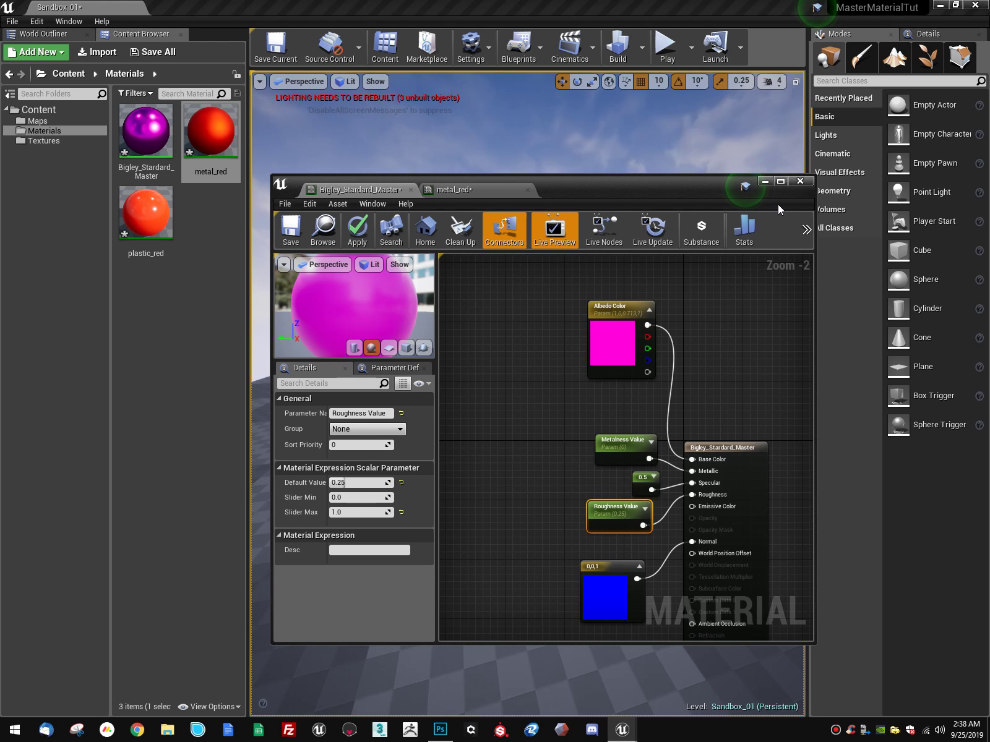
left_click(357, 227)
left_click(292, 229)
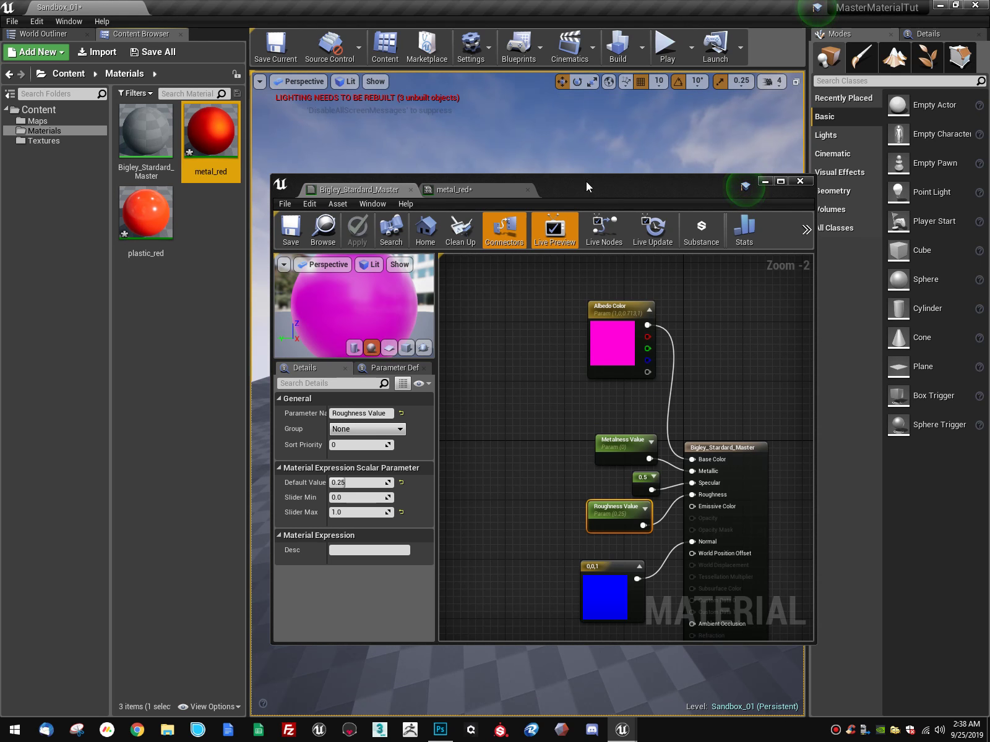
Step: Close the metal_red editor and place the narrowed Bigley_Stardard_Master editor beside the three spheres
left_click_drag(610, 184, 342, 273)
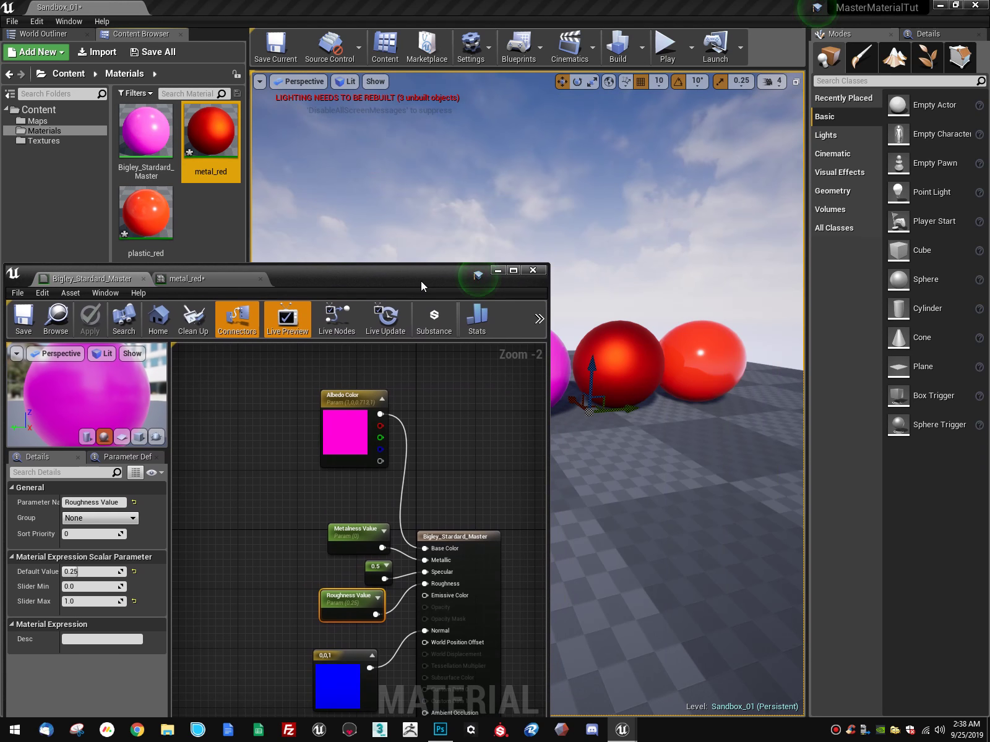
left_click_drag(547, 414, 441, 414)
left_click_drag(201, 279, 237, 252)
middle_click(237, 247)
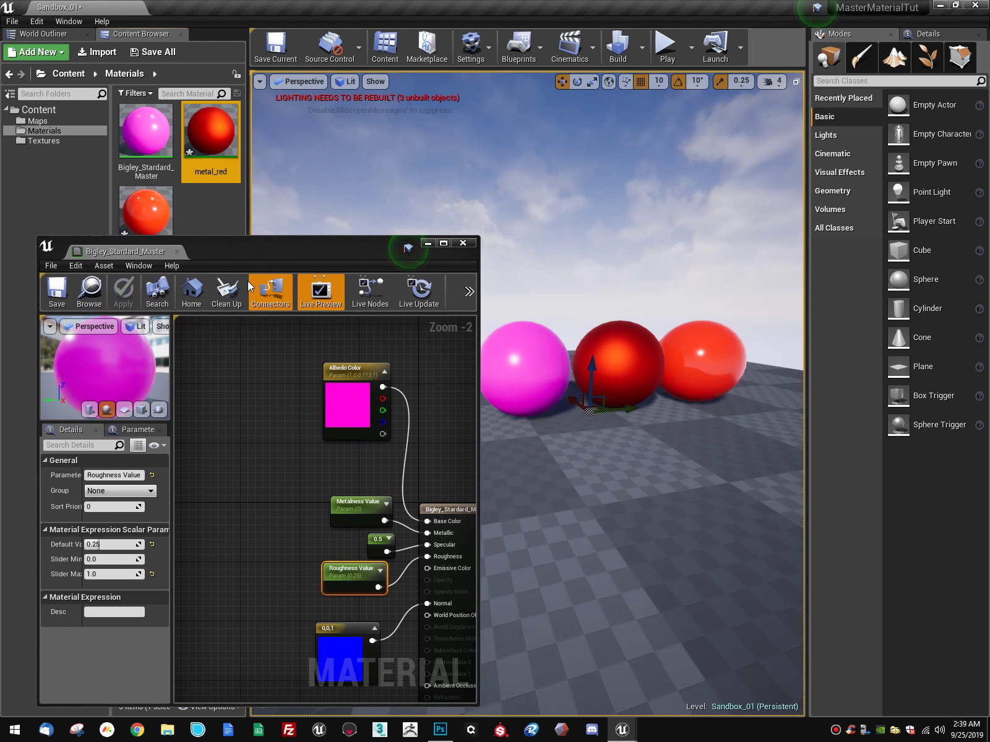
right_click_drag(661, 361, 640, 400)
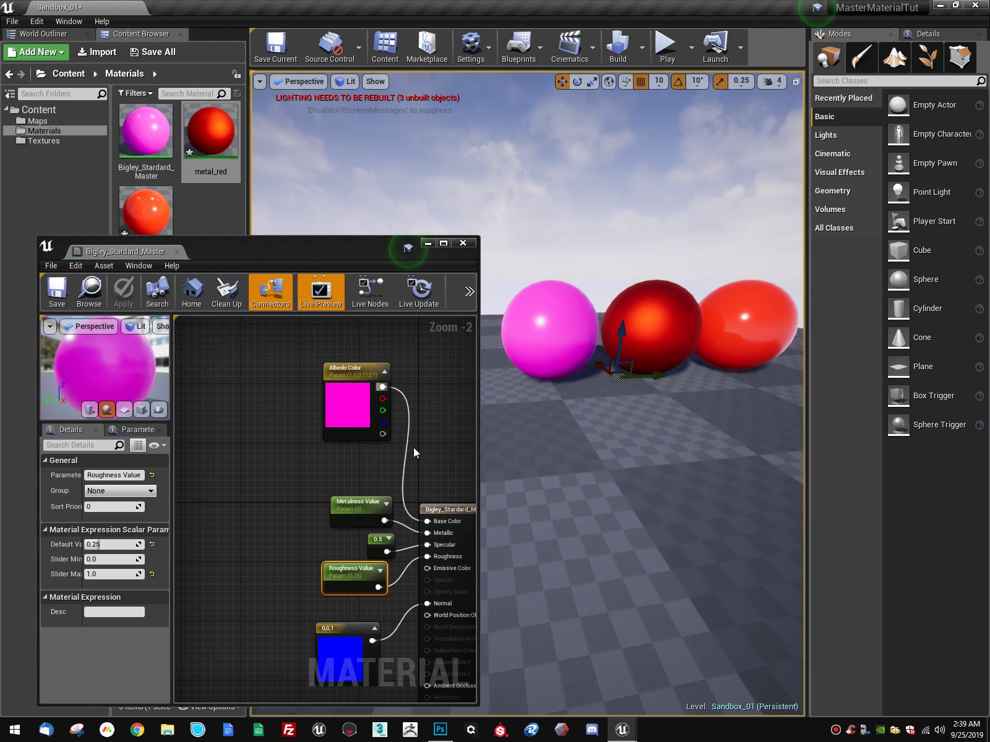
Step: Move the Albedo Color node up and to the right, with empty graph space to its left in view
left_click(383, 436)
right_click_drag(382, 452, 343, 485)
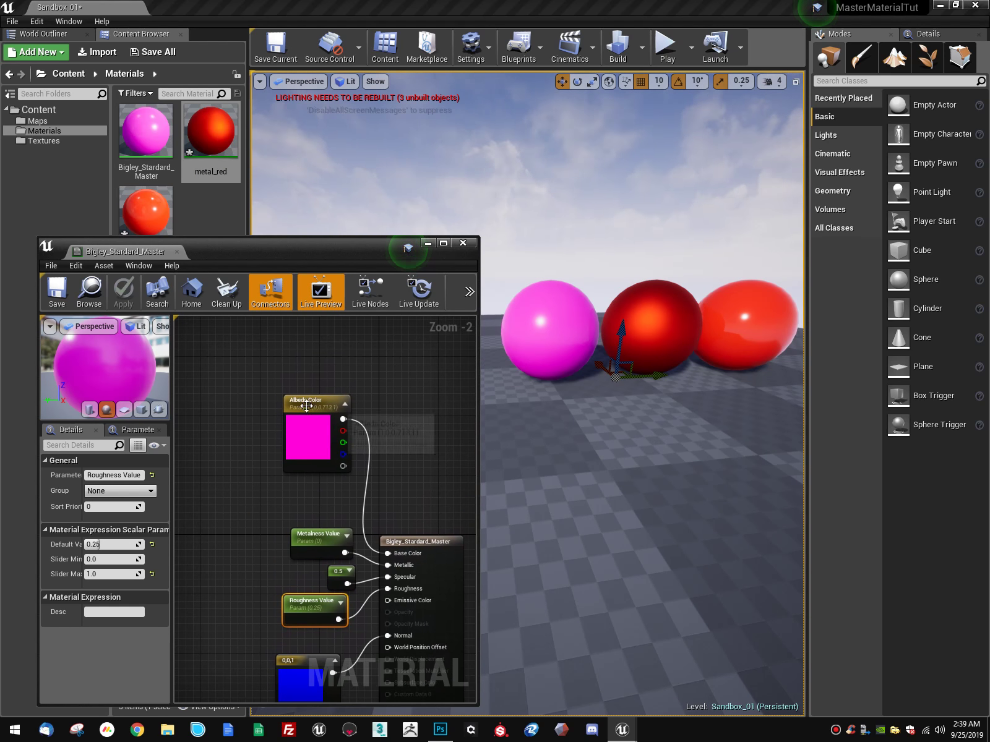
left_click_drag(313, 405, 336, 375)
right_click_drag(344, 491, 435, 491)
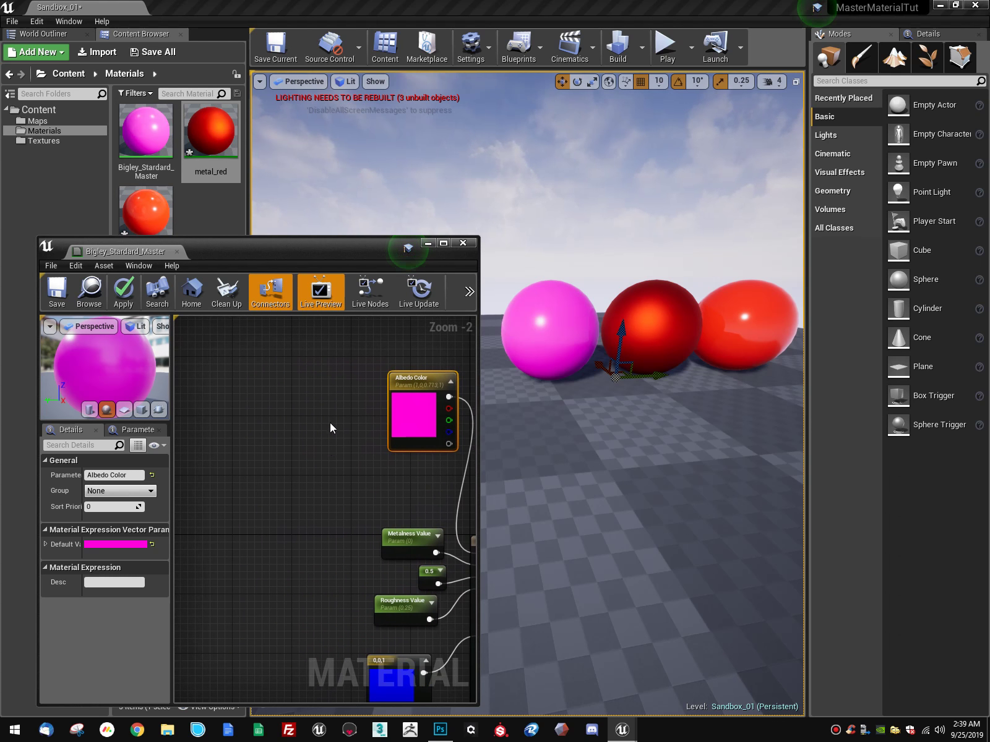
Step: Add a Texture Sample node and place it below and to the left of the Albedo Color node
left_click(329, 459)
left_click_drag(346, 471, 286, 421)
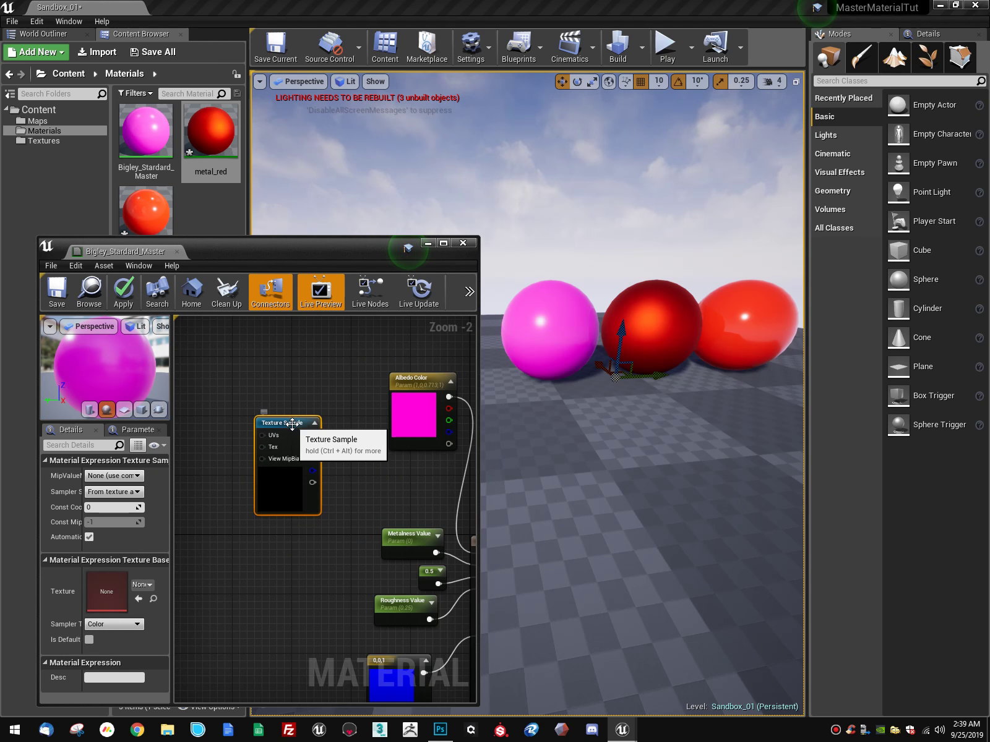
left_click_drag(297, 421, 326, 370)
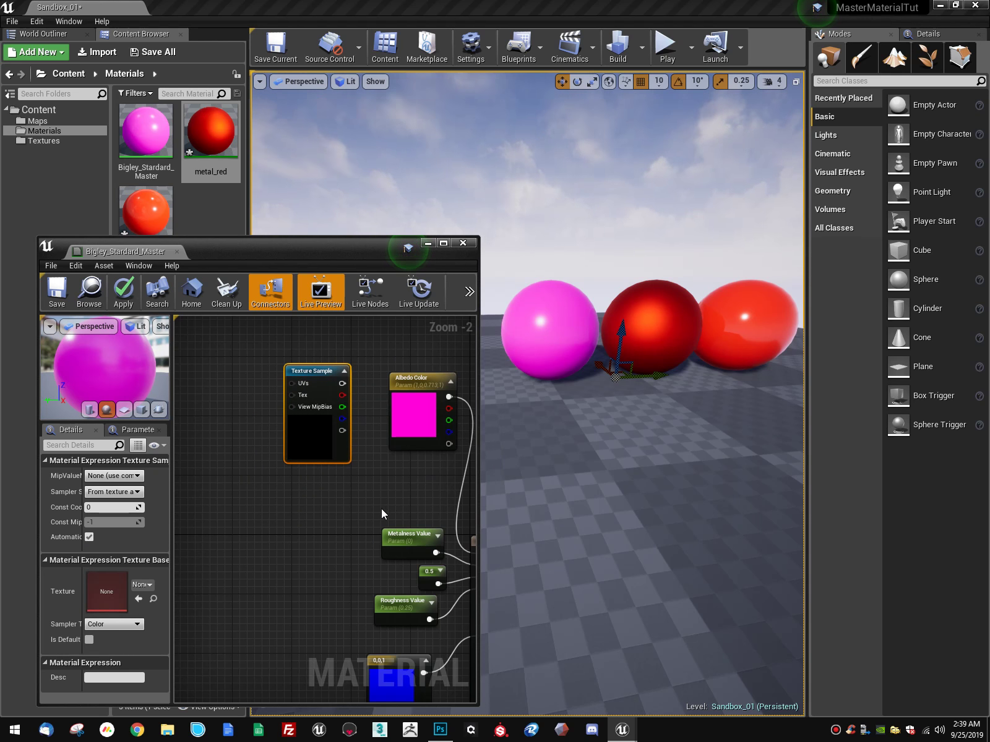
right_click_drag(396, 499, 366, 536)
left_click_drag(294, 411, 266, 505)
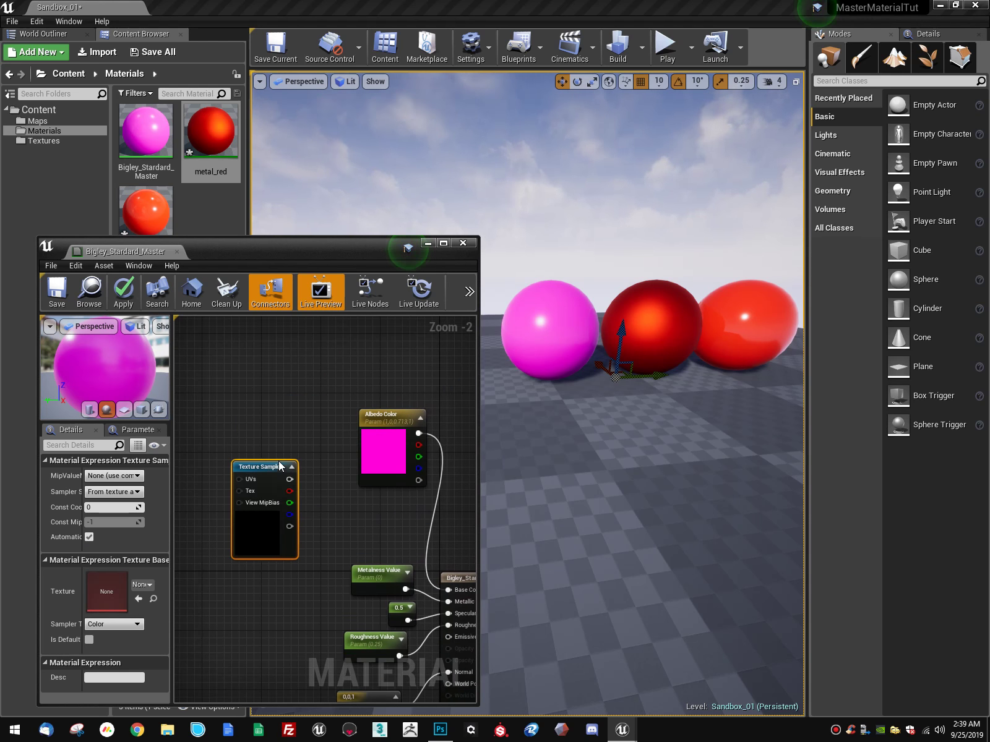
left_click_drag(296, 456, 289, 529)
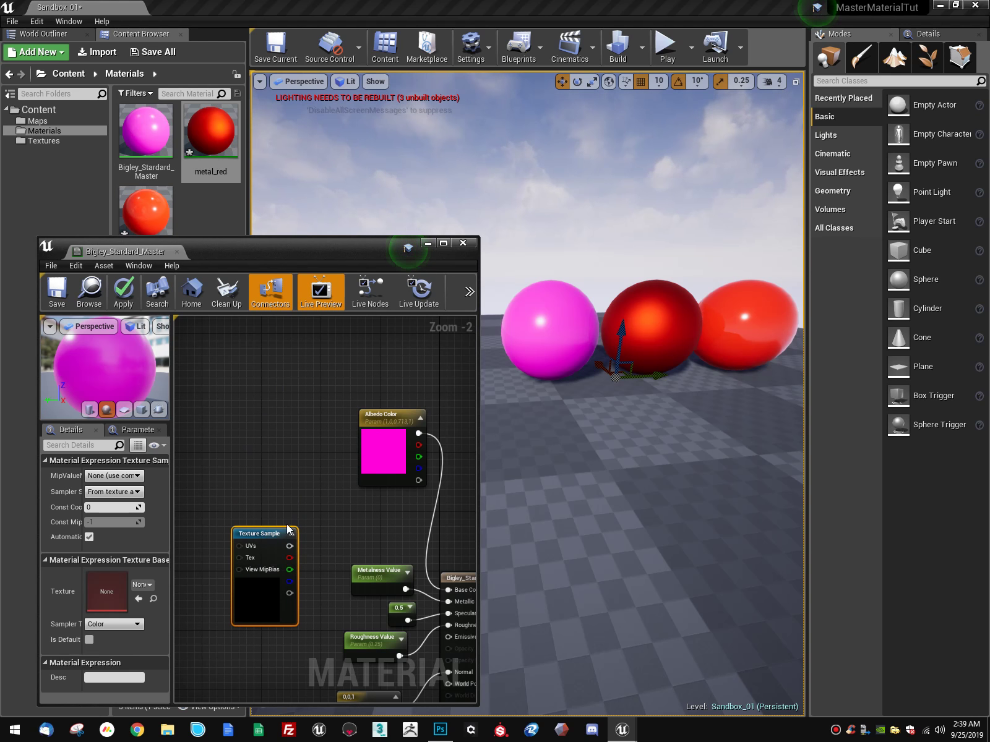
right_click(278, 445)
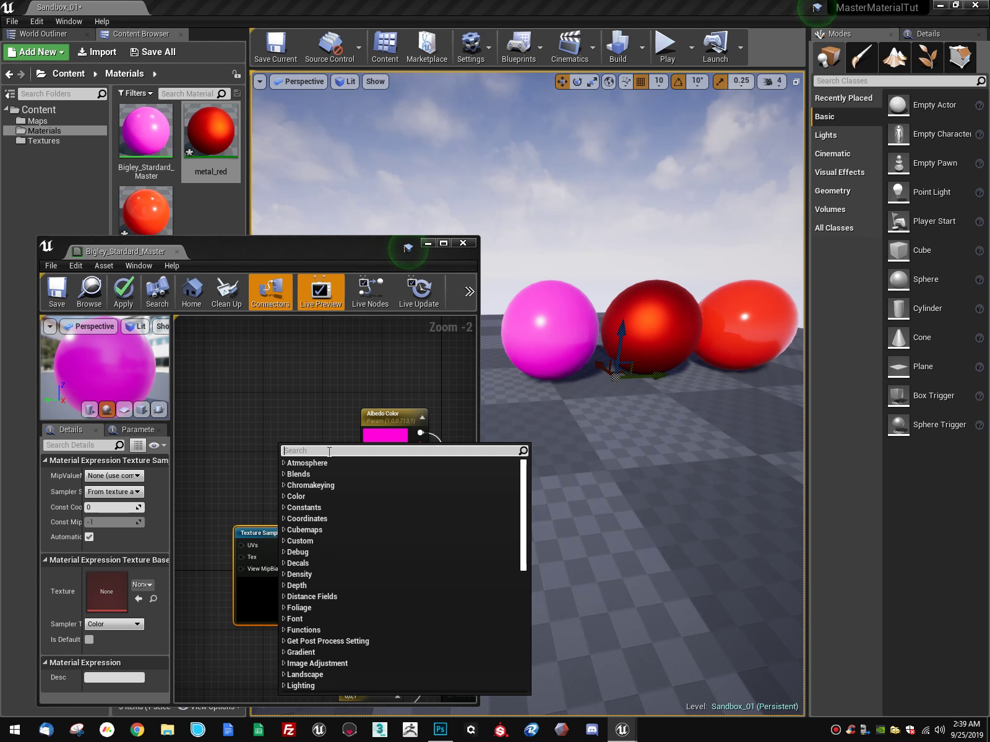
type("static")
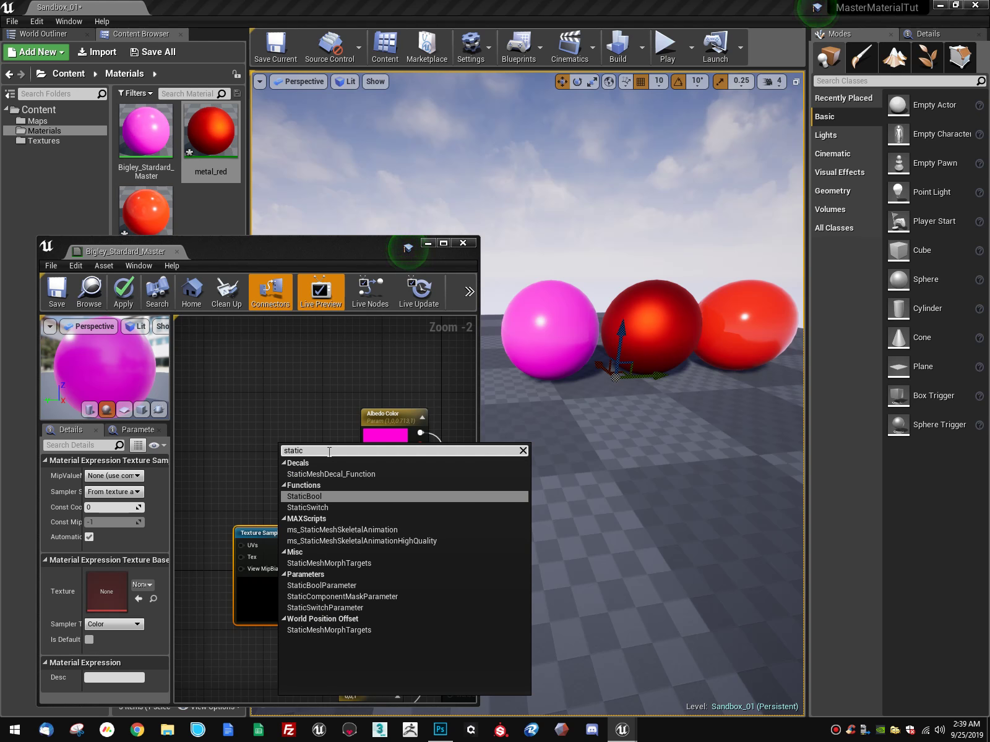
left_click(328, 507)
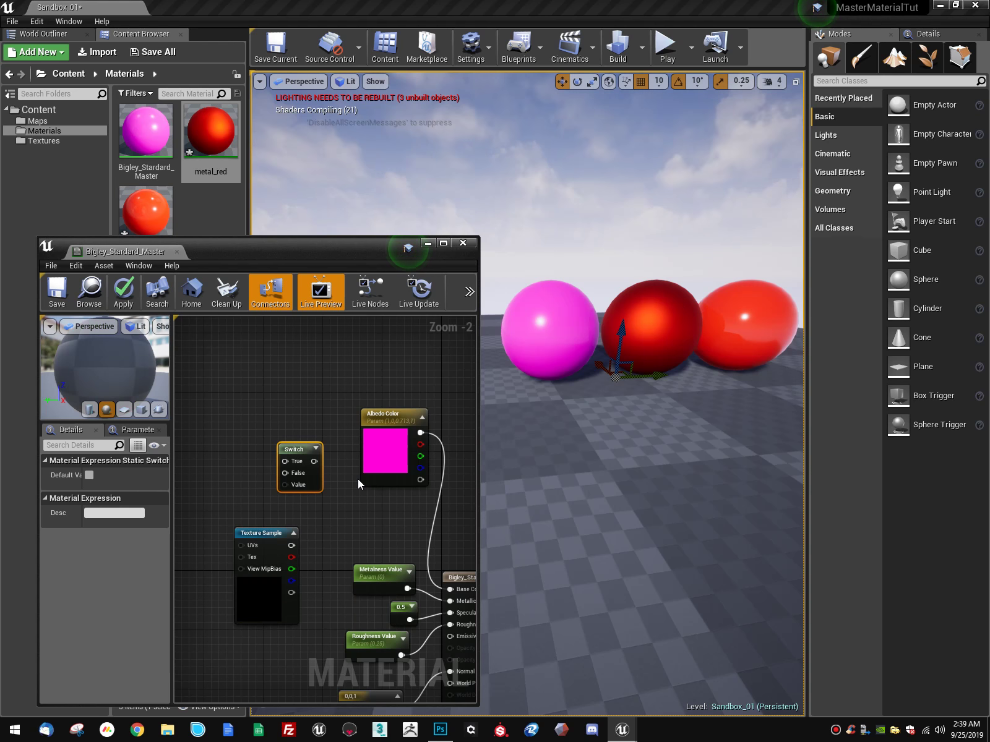
mouse_move(300, 446)
left_mouse_down()
mouse_move(375, 501)
mouse_move(303, 450)
mouse_move(302, 435)
left_mouse_up()
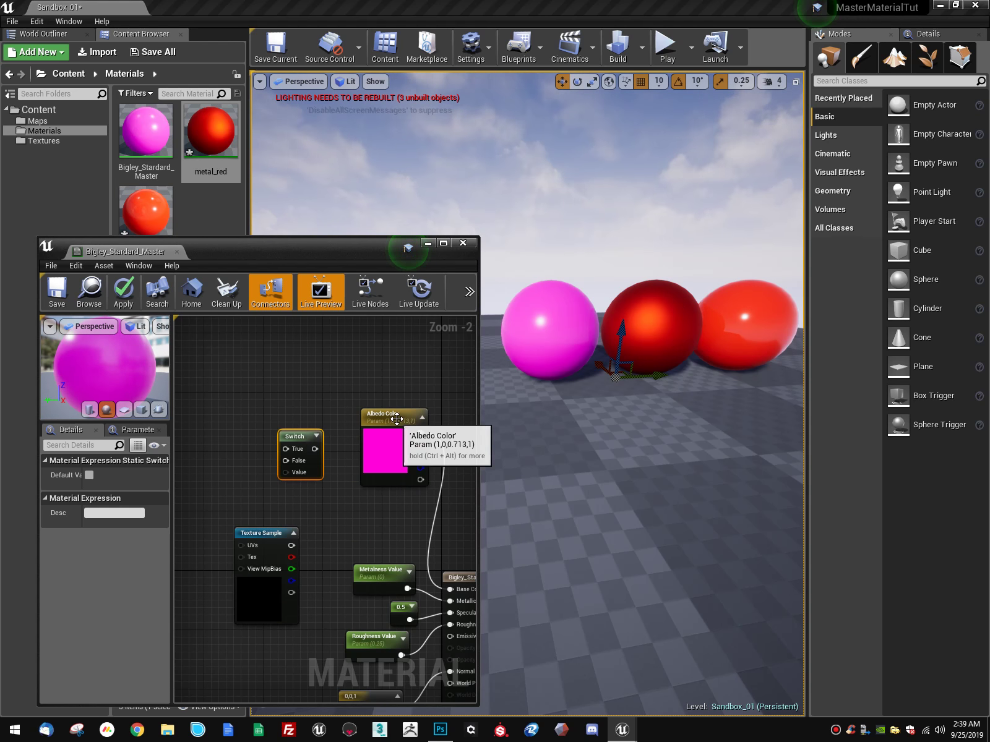
left_click(396, 413)
right_click_drag(412, 474, 382, 468)
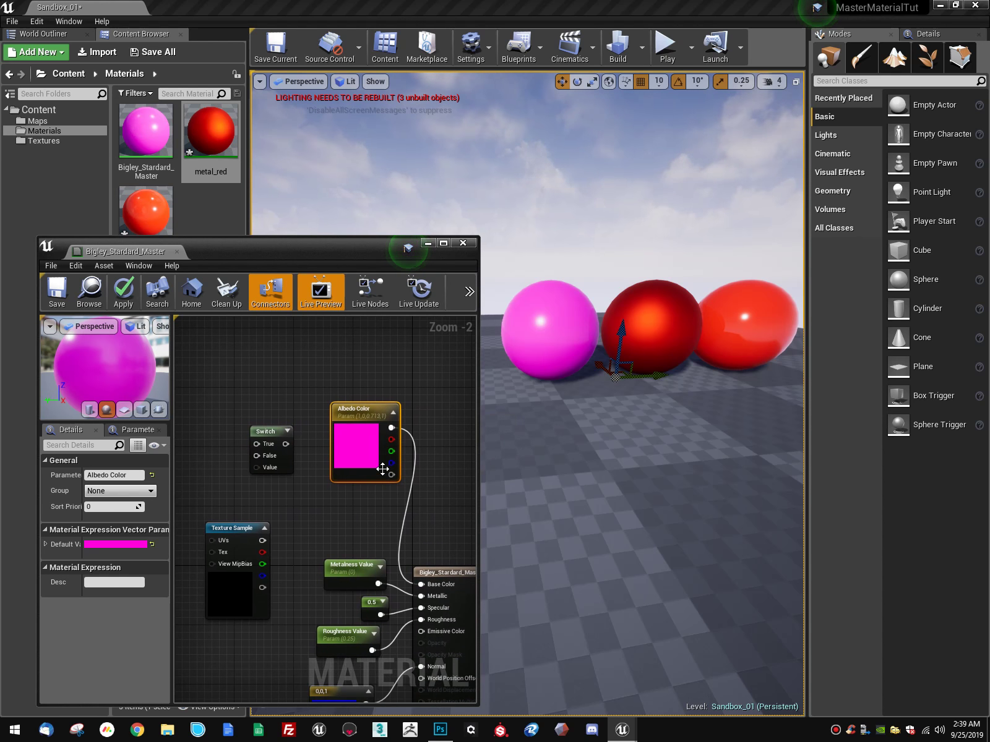
right_click(272, 432)
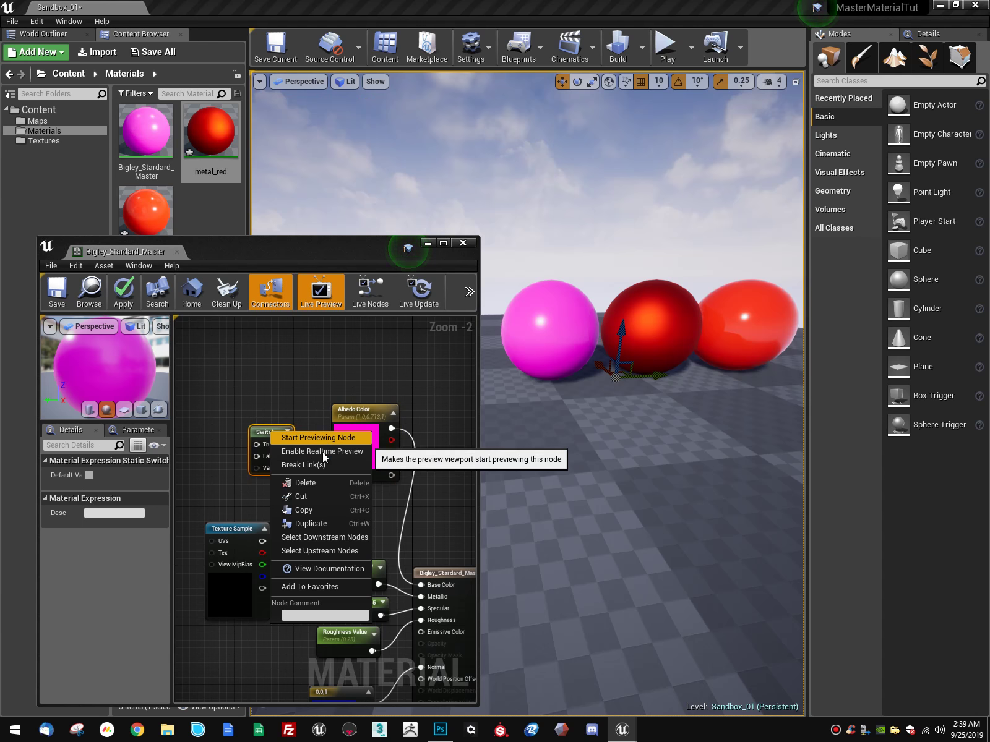
left_click(312, 419)
left_click(273, 431)
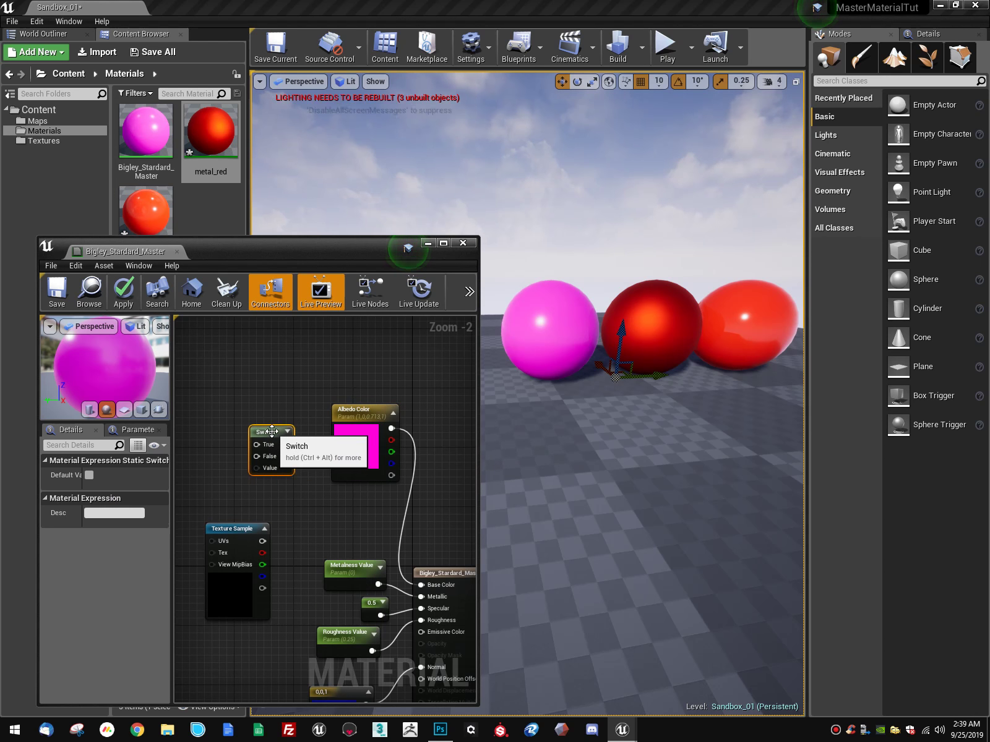
right_click(273, 432)
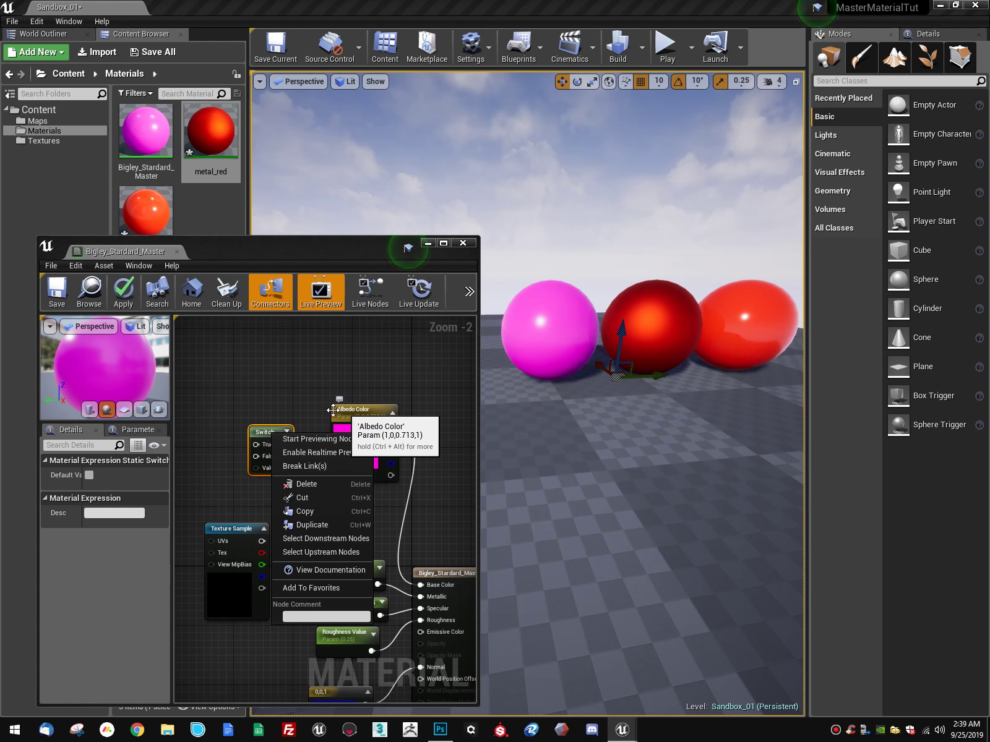
left_click(309, 421)
left_click(281, 435)
key("Delete")
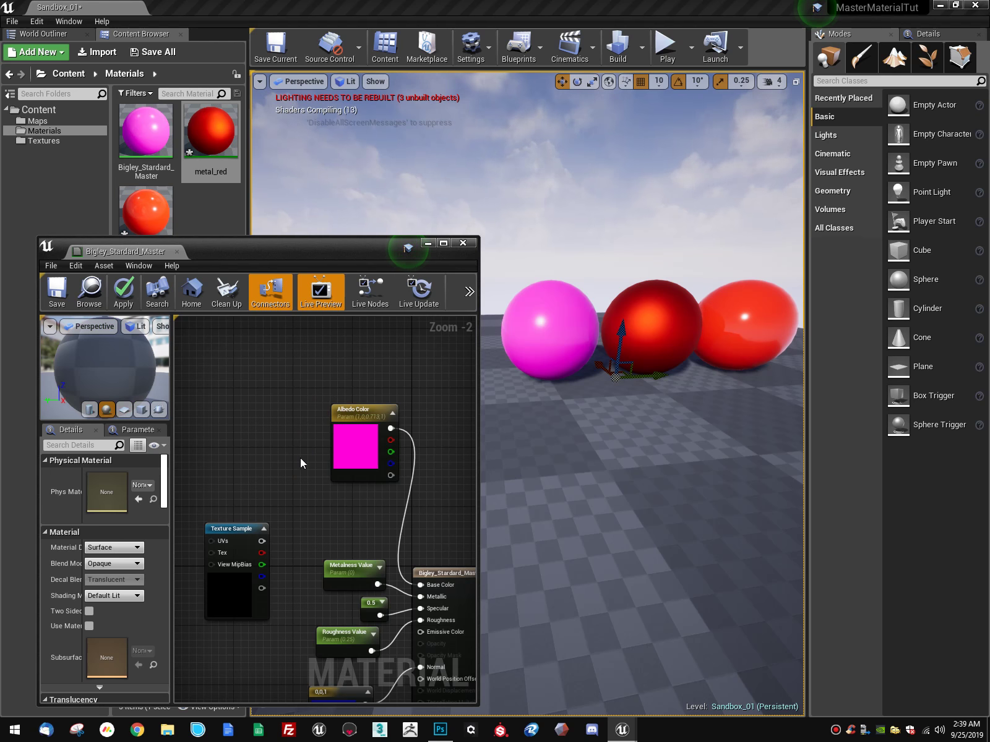
Step: Add a StaticSwitchParameter node named Use Albedo Texture and place it between empty graph space and the Albedo Color node
right_click_drag(311, 380, 303, 434)
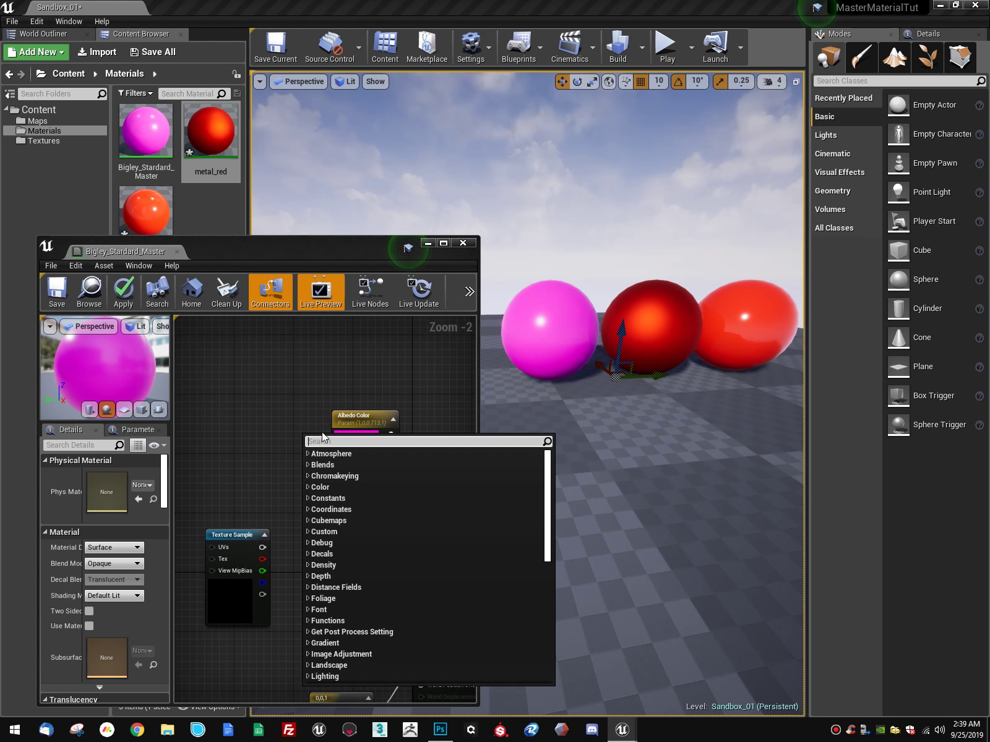
type("static")
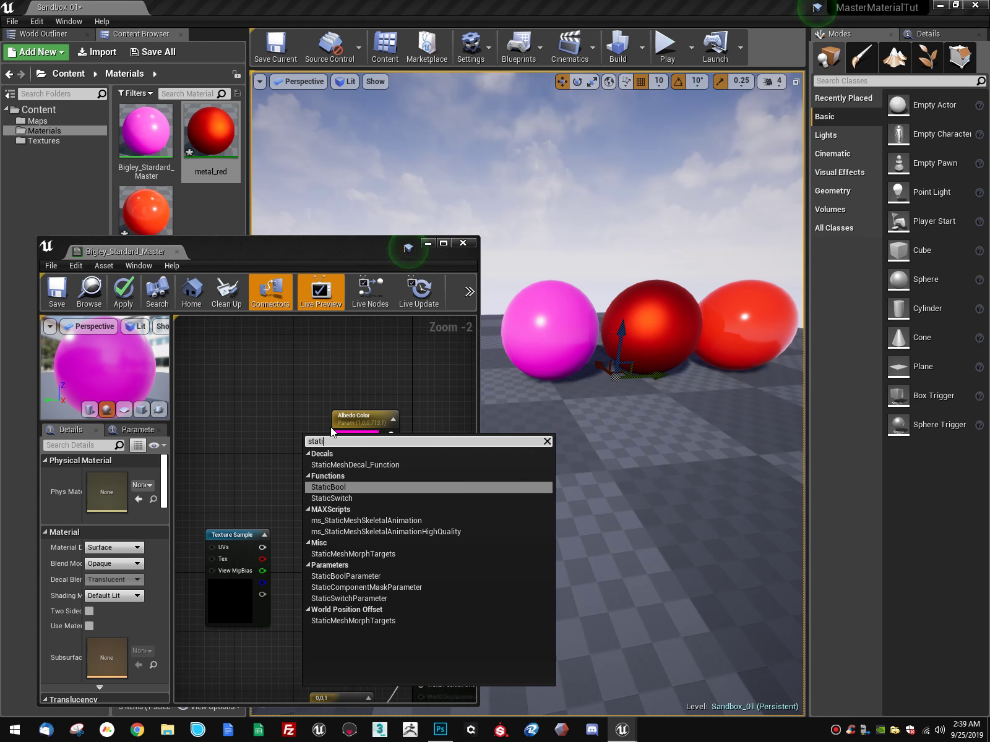
left_click(371, 598)
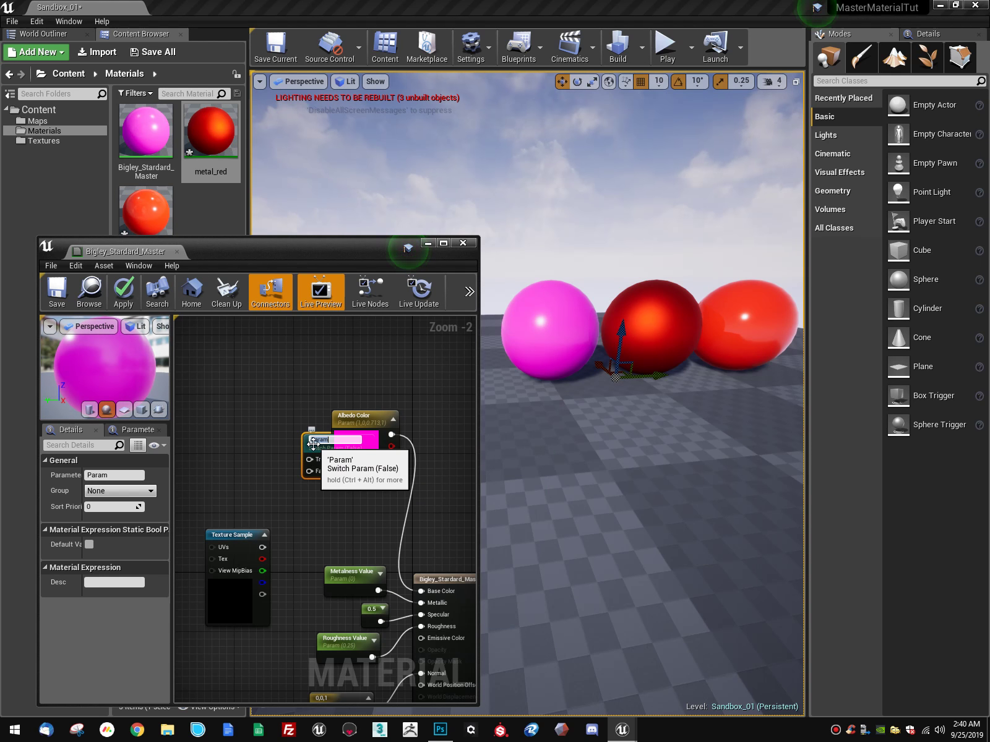
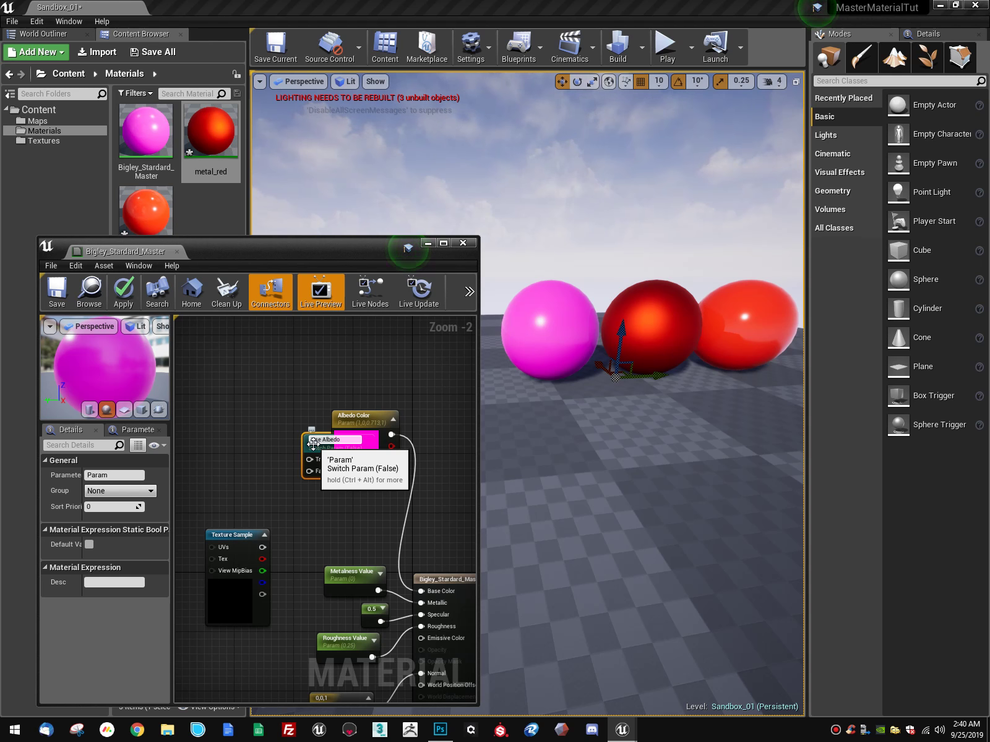
type("ure")
key("Return")
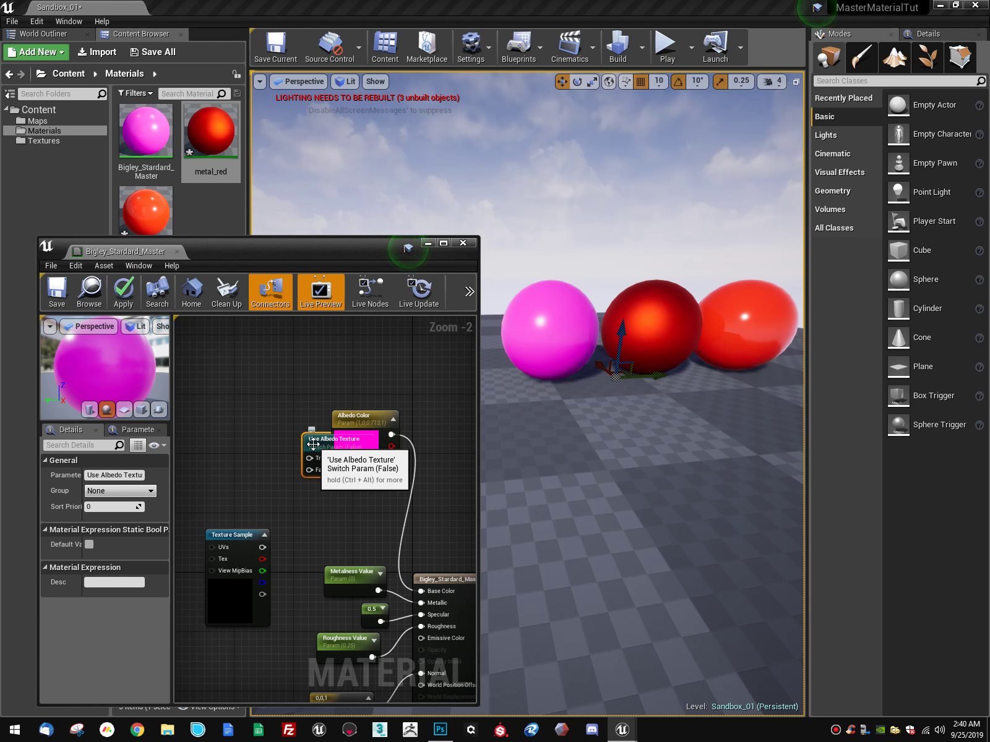
left_click_drag(314, 443, 246, 428)
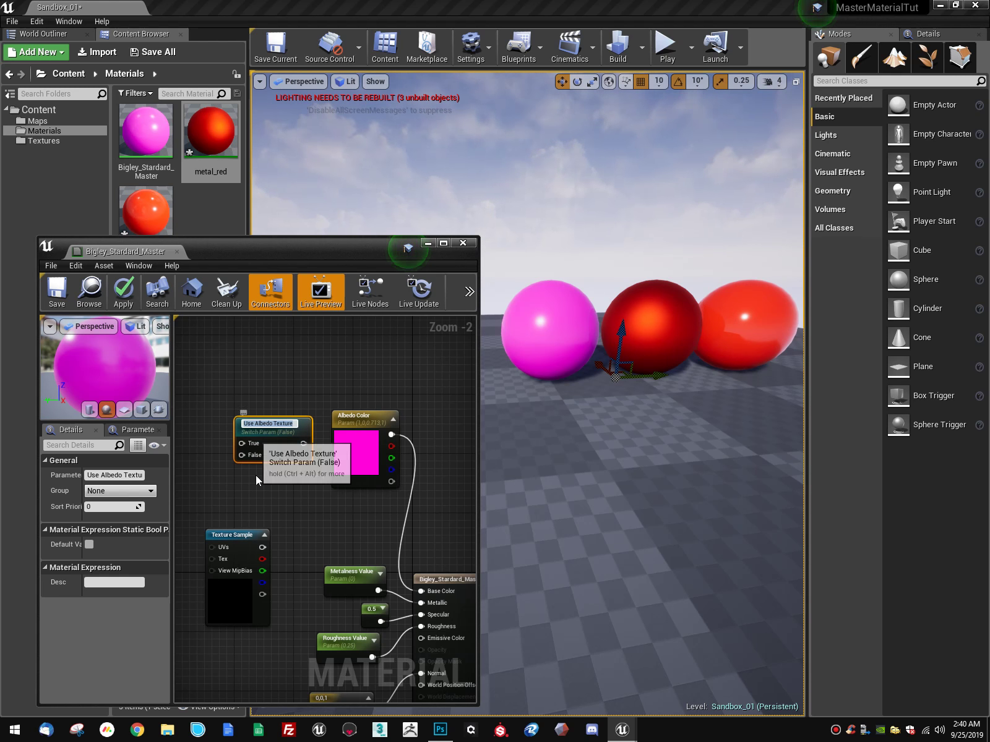
left_click(307, 380)
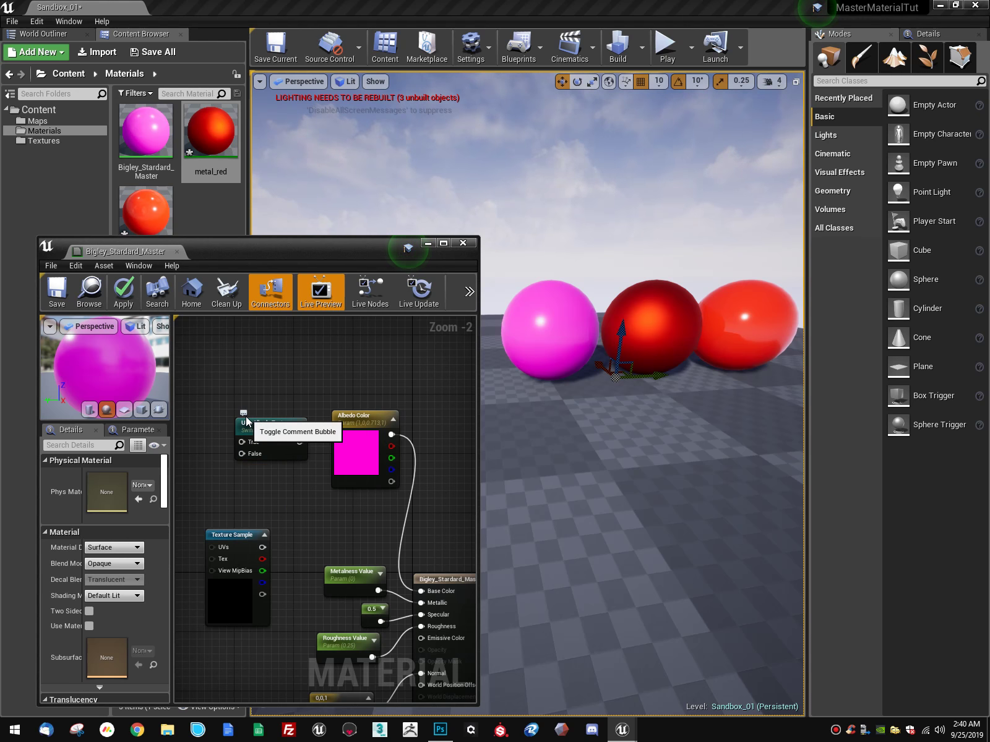
Step: Move Albedo Color to the input side of the Use Albedo Texture switch and connect its colour output to False
left_click_drag(246, 422, 254, 407)
left_click_drag(371, 419, 274, 394)
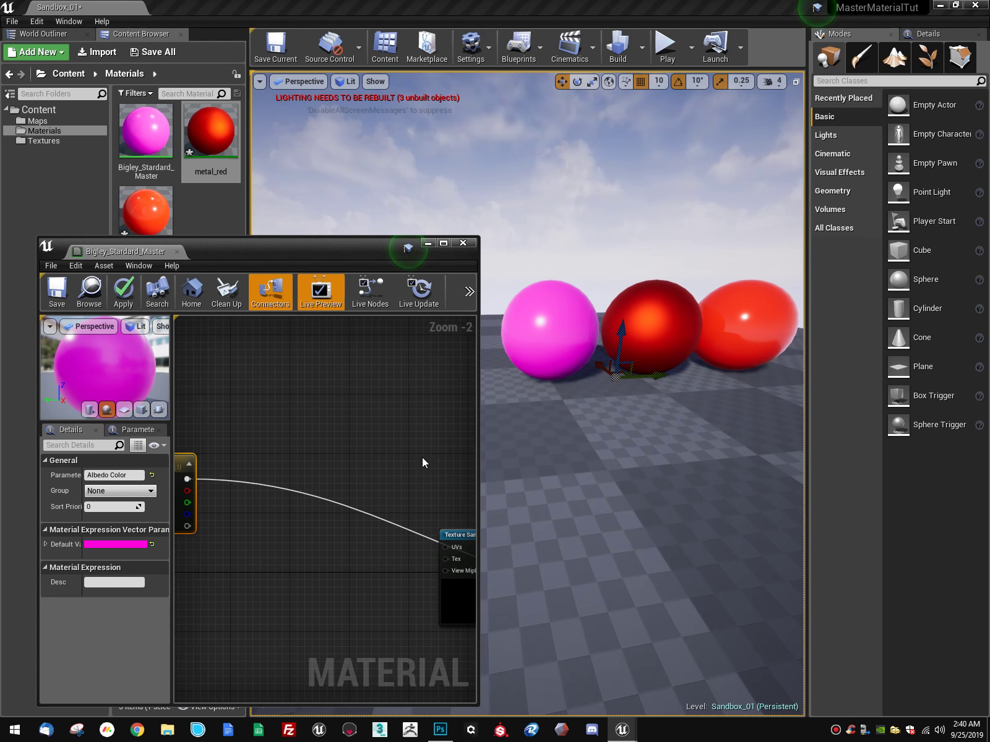
right_click_drag(423, 463, 476, 459)
left_click_drag(202, 466, 382, 436)
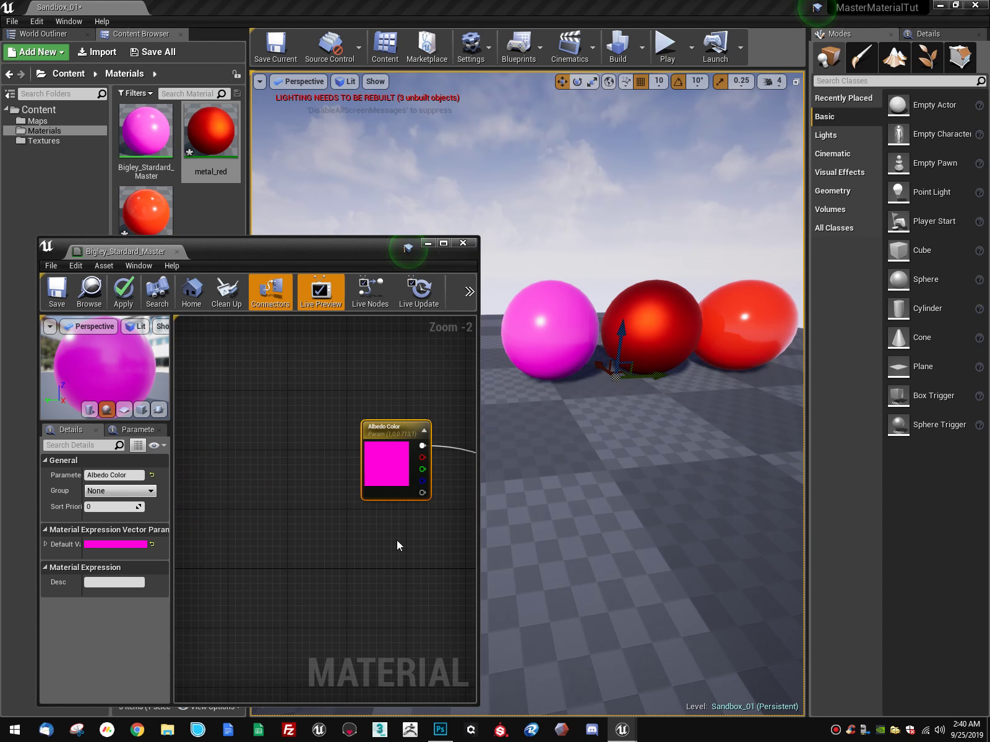
right_click_drag(398, 545, 220, 573)
left_click_drag(246, 494, 364, 479)
left_click_drag(216, 474, 290, 480)
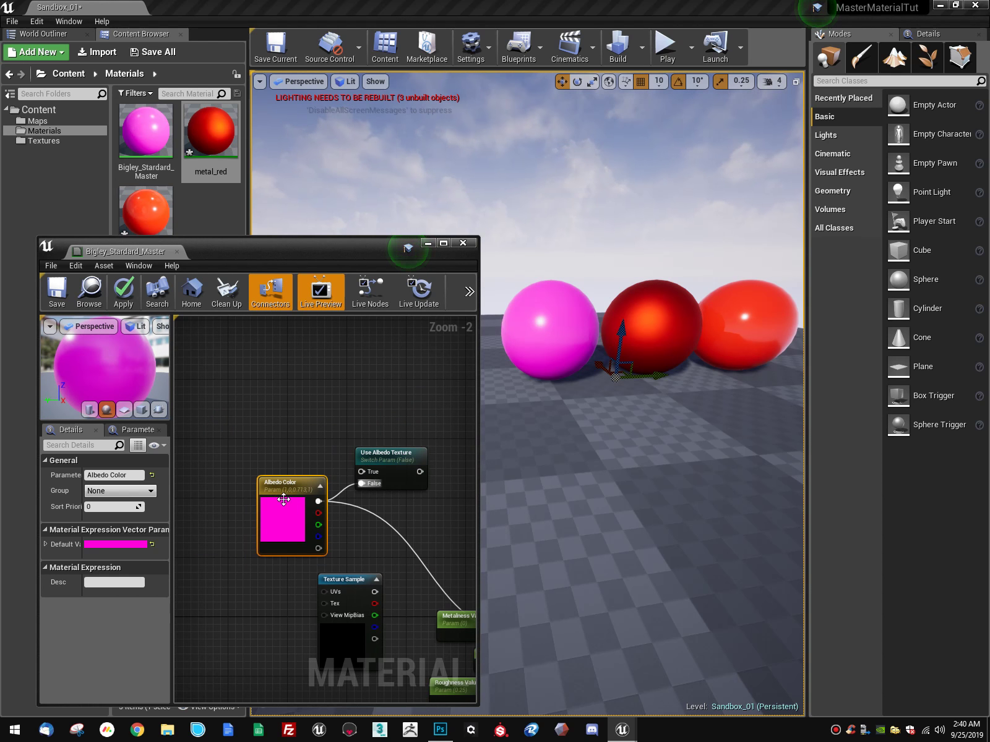
Step: Connect the Texture Sample to the Use Albedo Texture switch's True input, and the switch's output to the material's Base Color
left_click_drag(347, 580, 361, 472)
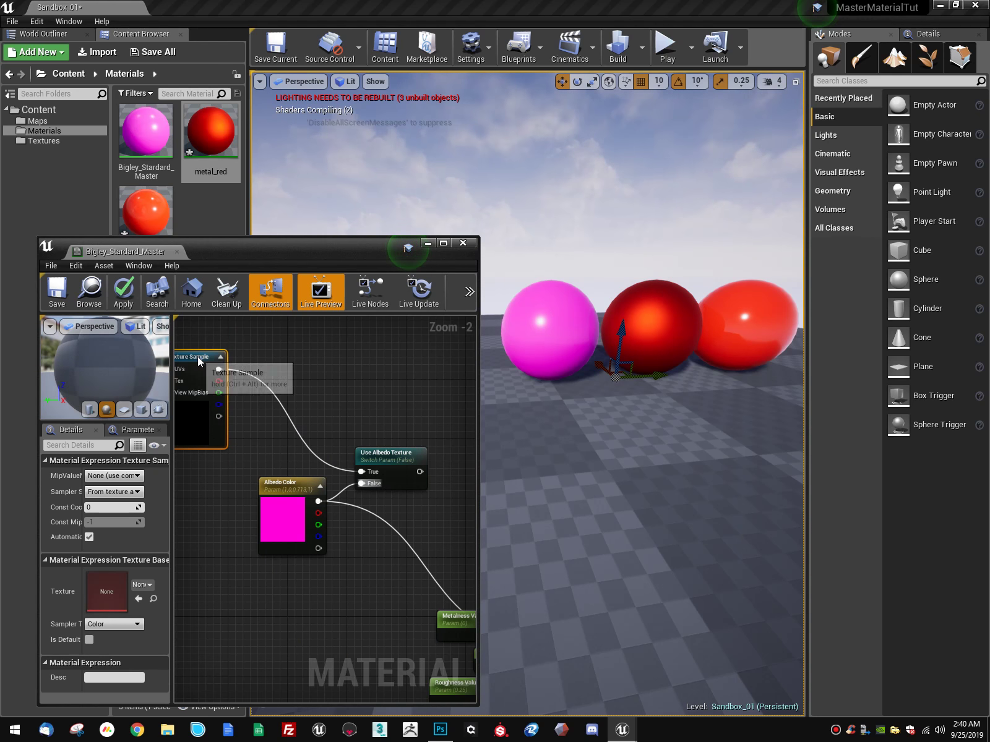
left_click_drag(197, 356, 279, 364)
right_click_drag(389, 591, 269, 579)
left_click_drag(307, 464, 422, 628)
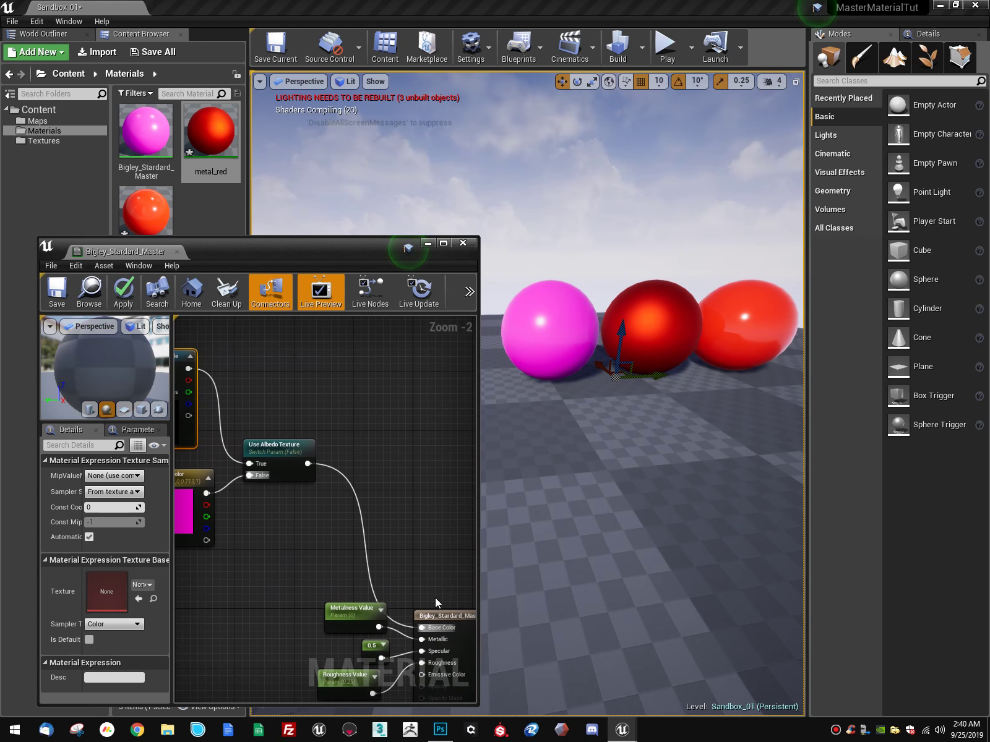
Step: Arrange the Use Albedo Texture switch nearer the material node, with Texture Sample stacked above Albedo Color beside its inputs
right_click_drag(384, 518, 448, 507)
left_click_drag(335, 439, 399, 492)
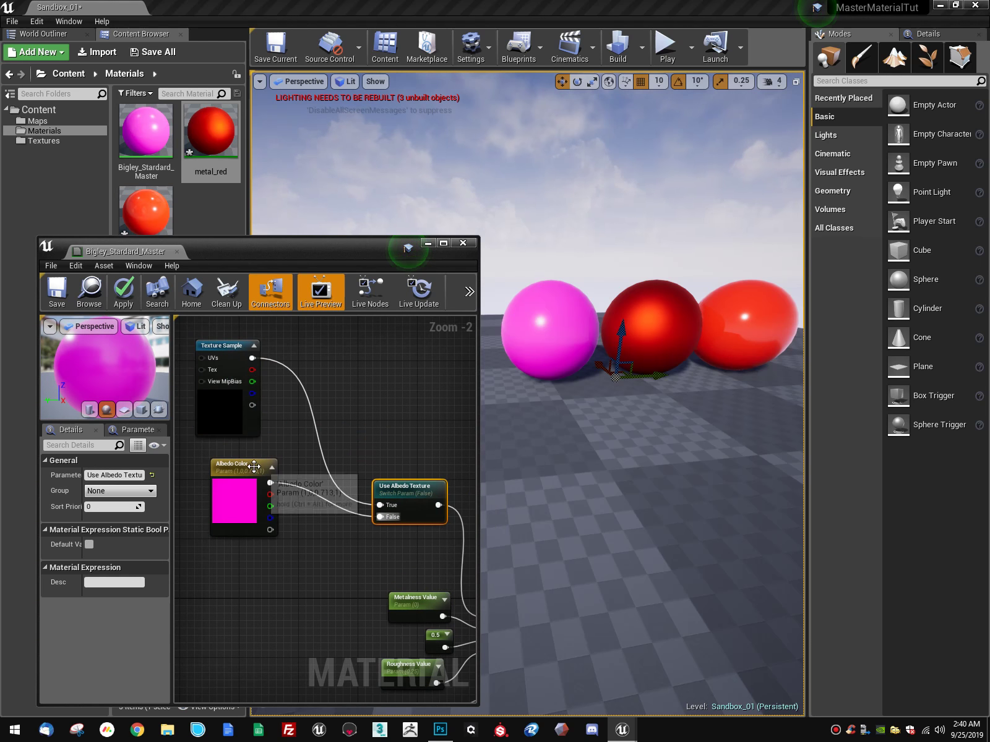
left_click_drag(252, 464, 312, 531)
left_click_drag(236, 349, 311, 420)
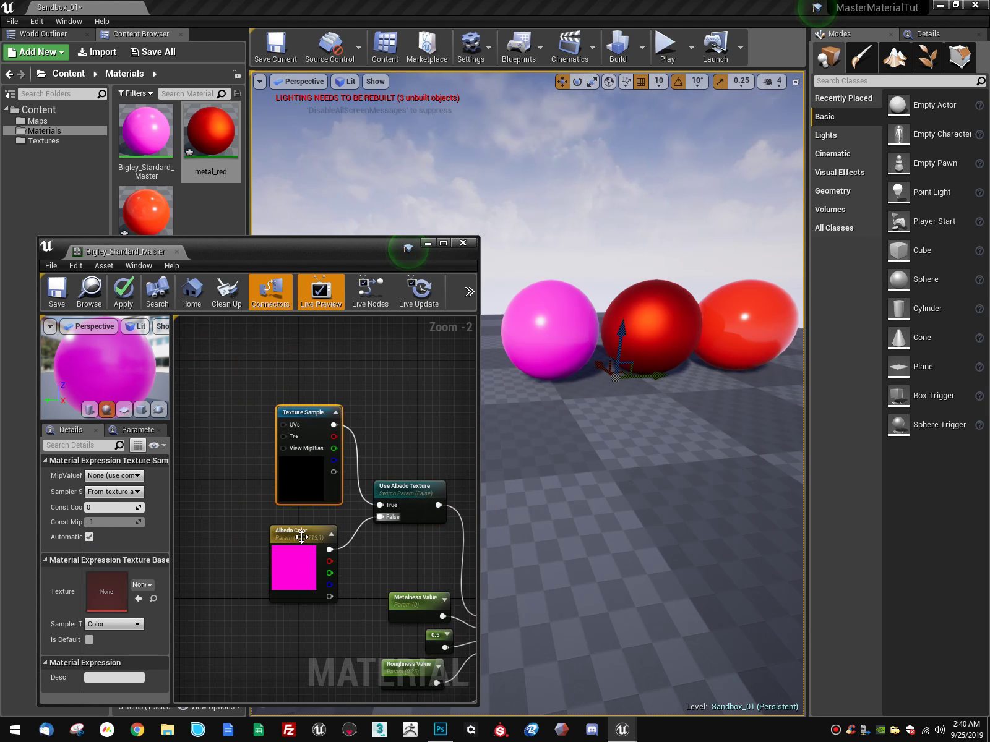
left_click(309, 534)
left_click_drag(309, 533, 316, 525)
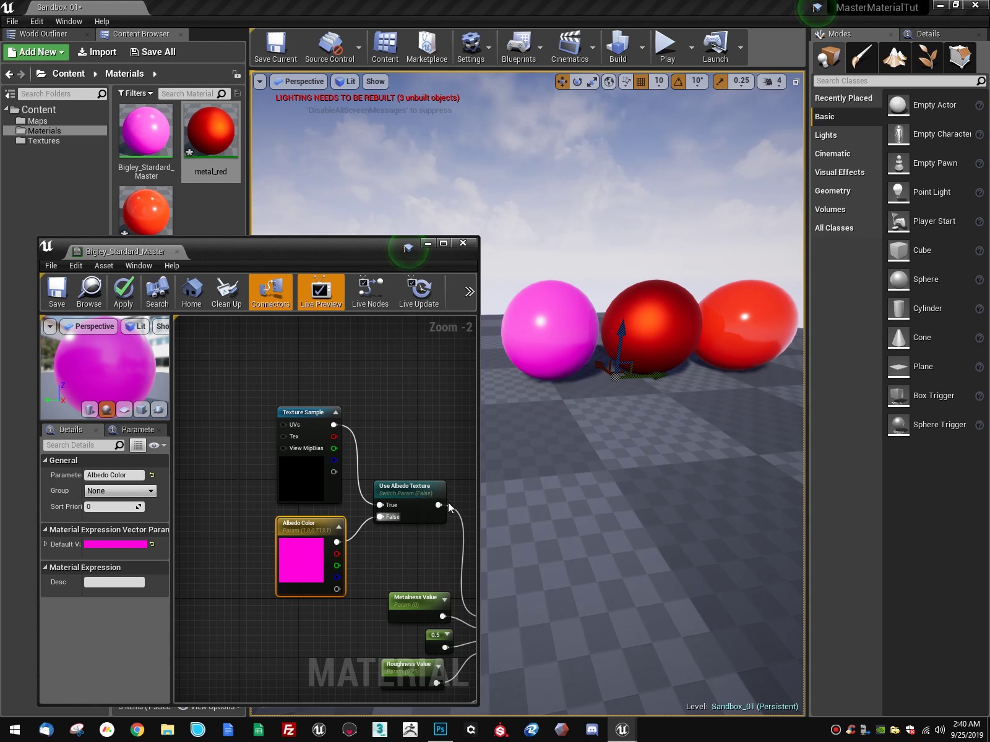
Step: Examine the whole material graph, from the albedo switch down to the metalness, specular, roughness and normal inputs
right_click_drag(388, 431, 333, 360)
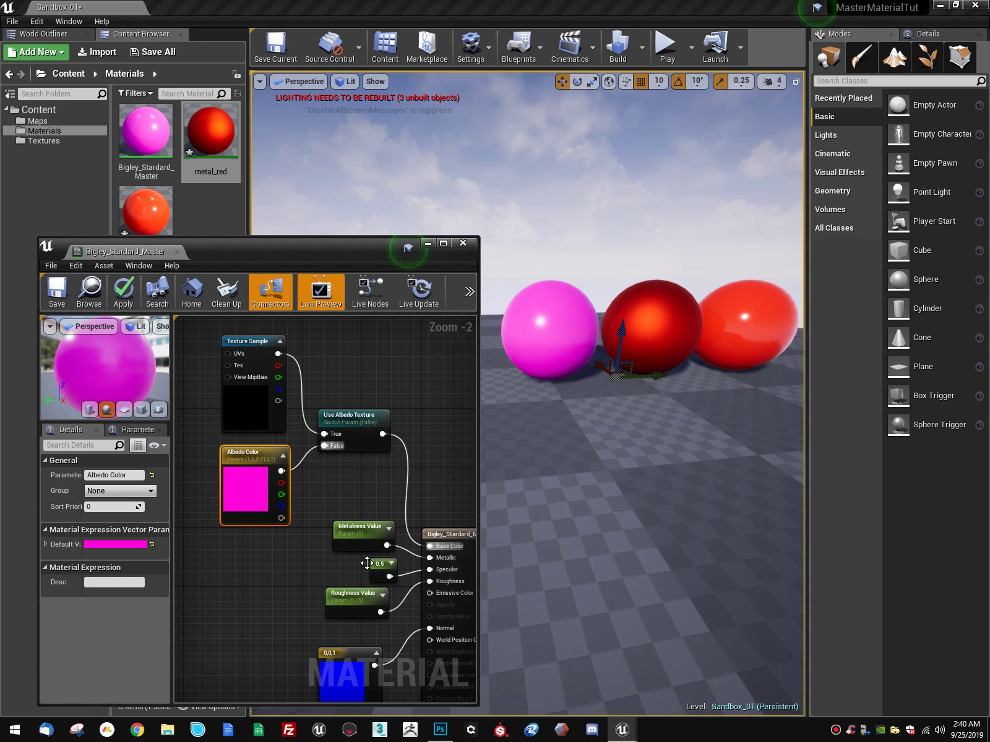
right_click_drag(305, 562, 332, 513)
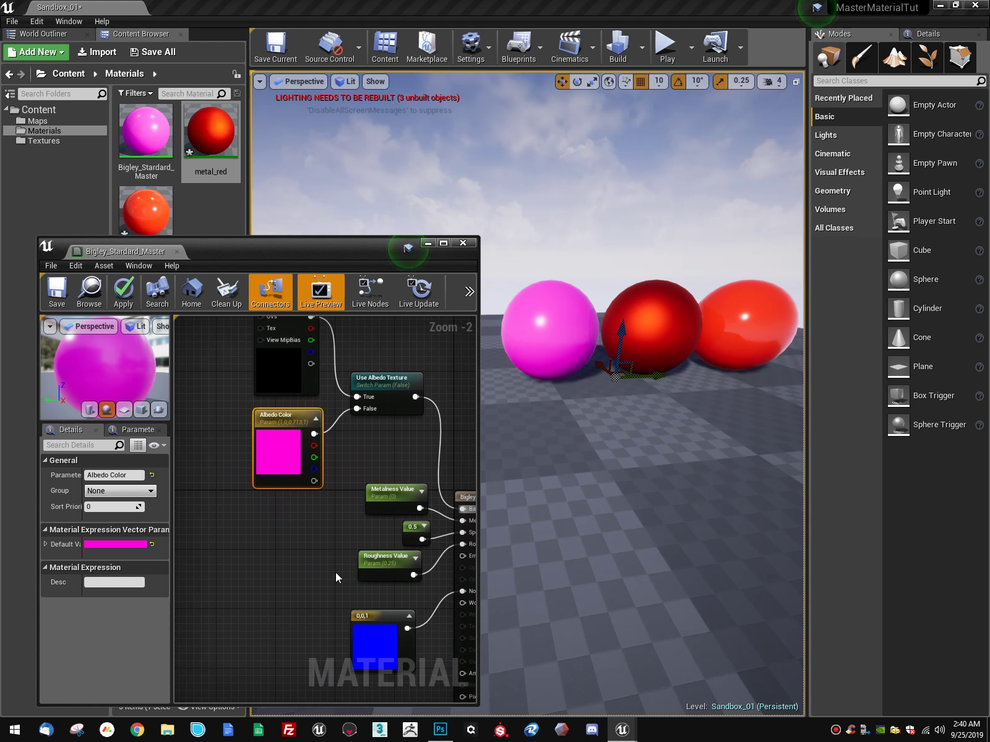
right_click_drag(336, 577, 391, 591)
scroll(337, 489, "up", 2)
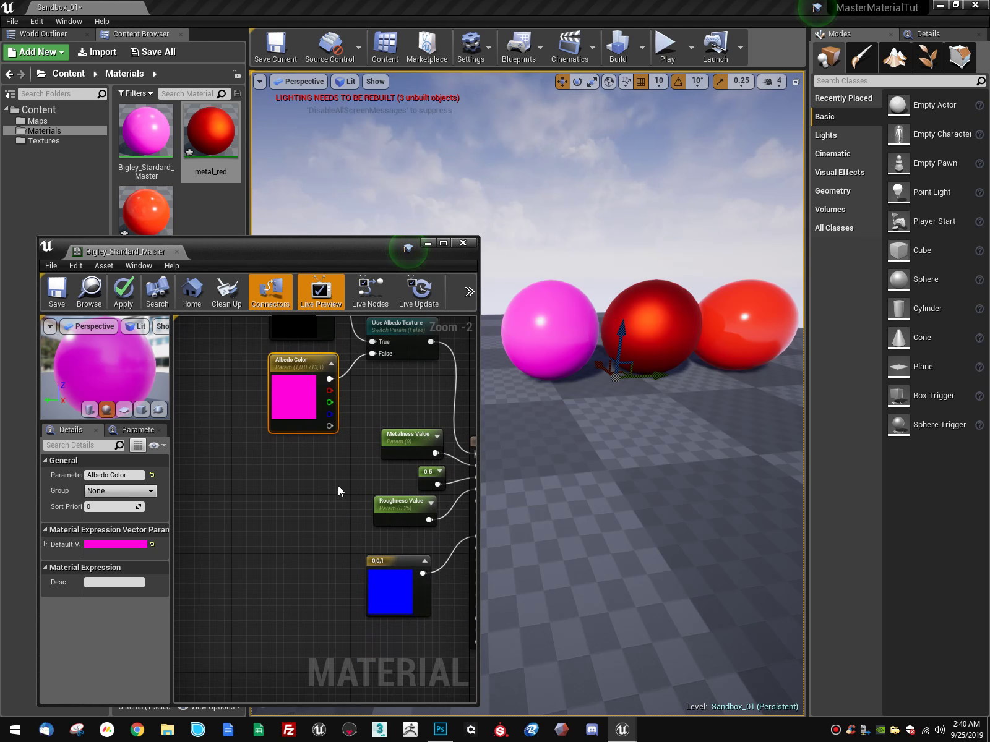
scroll(335, 494, "down", 5)
scroll(400, 446, "up", 1)
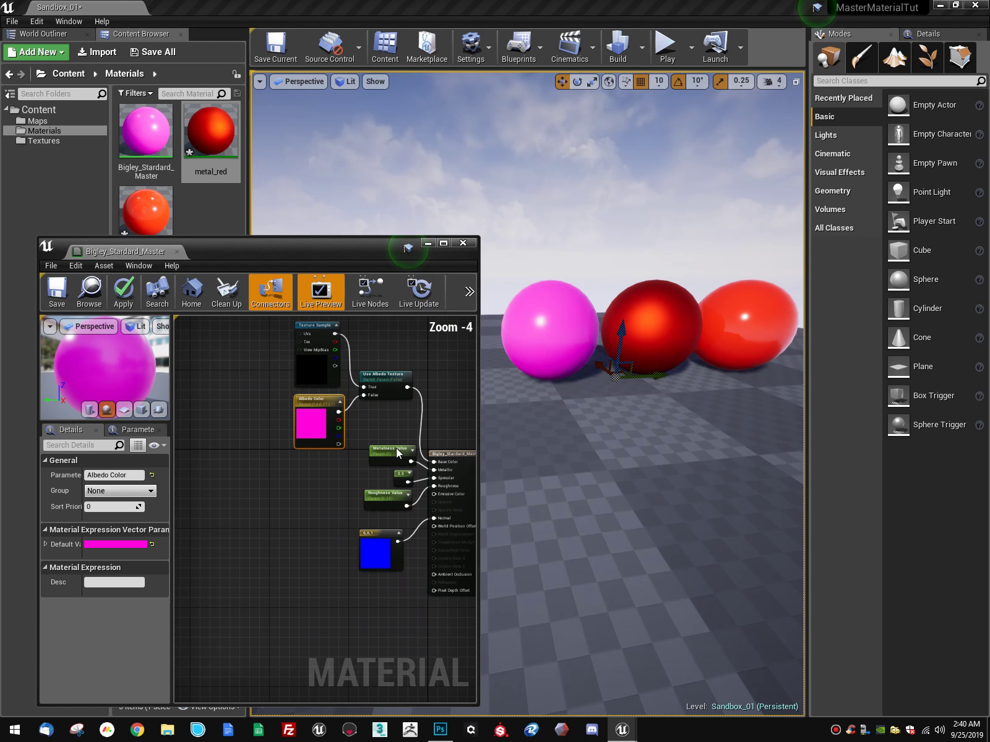
scroll(397, 448, "down", 1)
right_click_drag(444, 393, 394, 402)
scroll(396, 435, "down", 1)
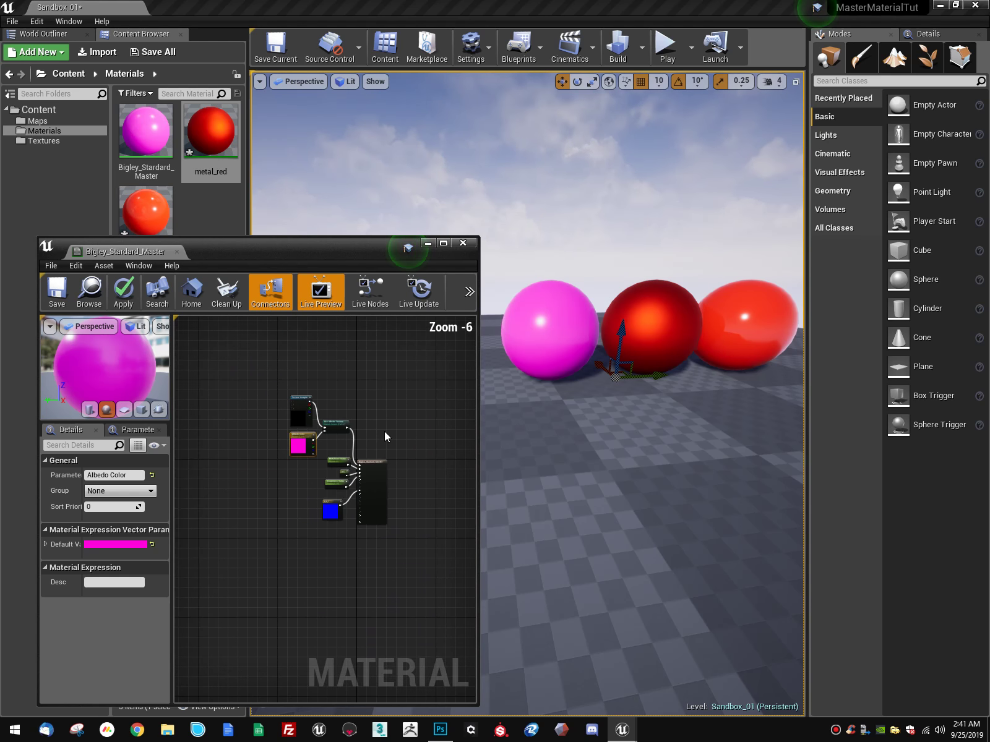
scroll(338, 454, "up", 2)
Step: Duplicate the Texture Sample and Use Albedo Texture nodes together and place the copies below Albedo Color, clear of the value nodes
left_click(321, 471)
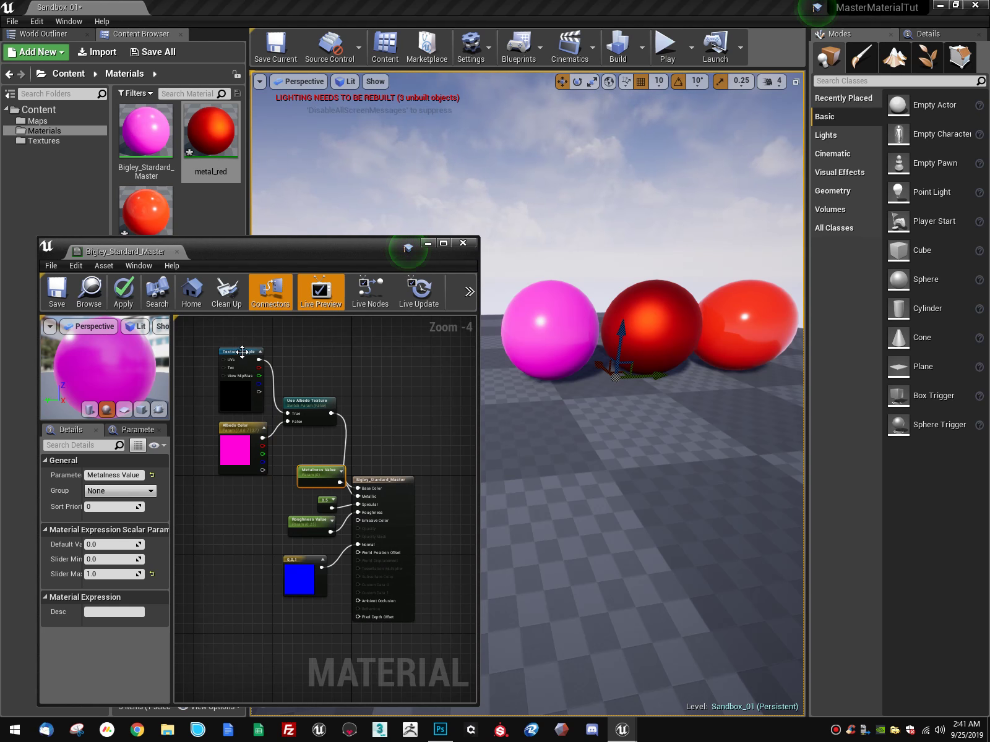
left_click(242, 352)
left_click(263, 420, "ctrl")
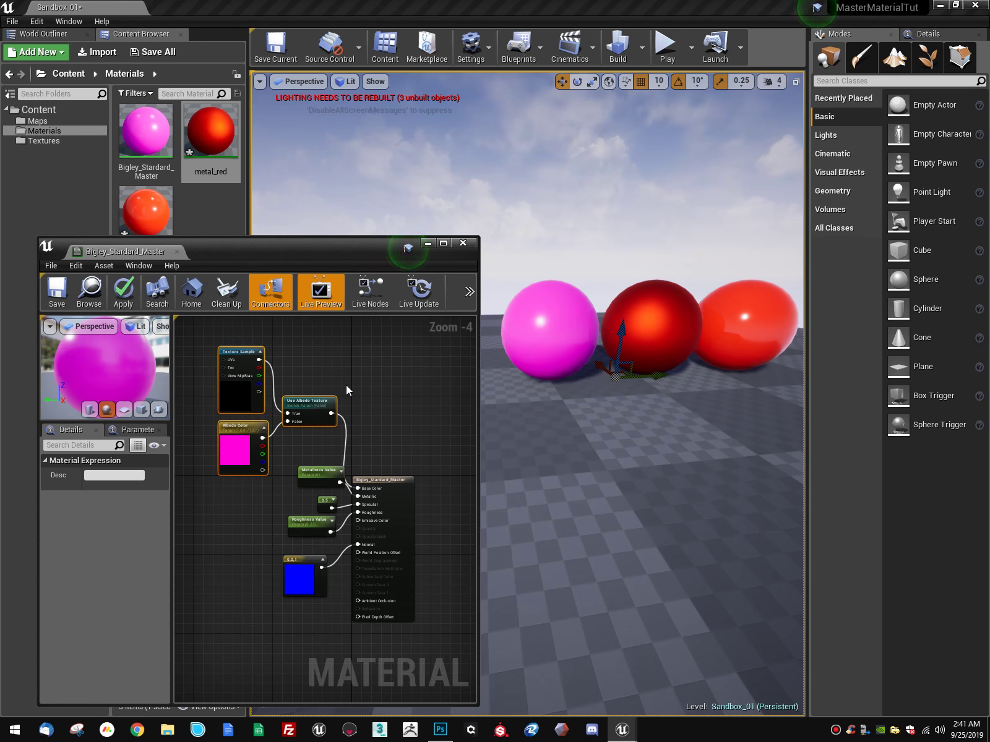
left_click(307, 403)
left_click(236, 356, "ctrl")
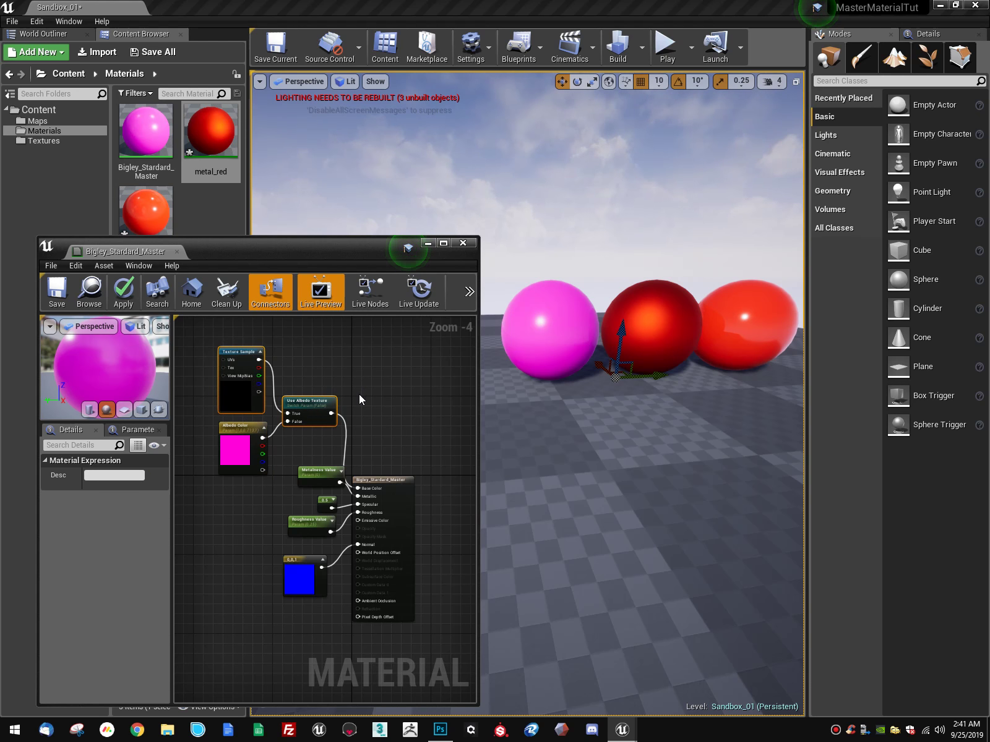
key("ctrl+v")
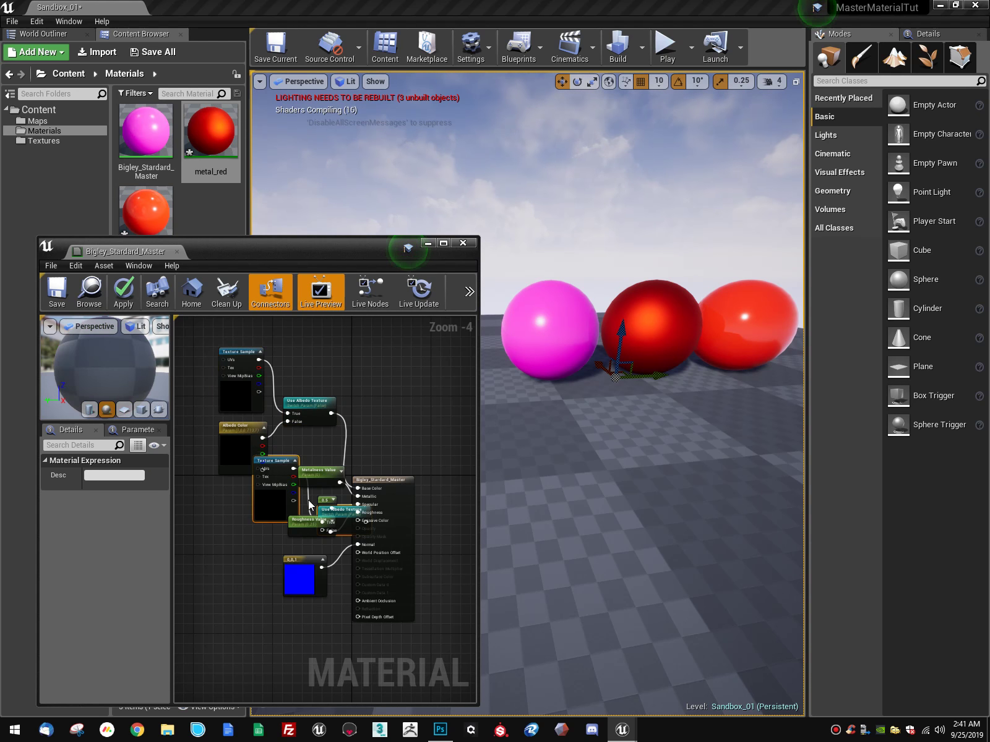
left_click_drag(272, 461, 179, 495)
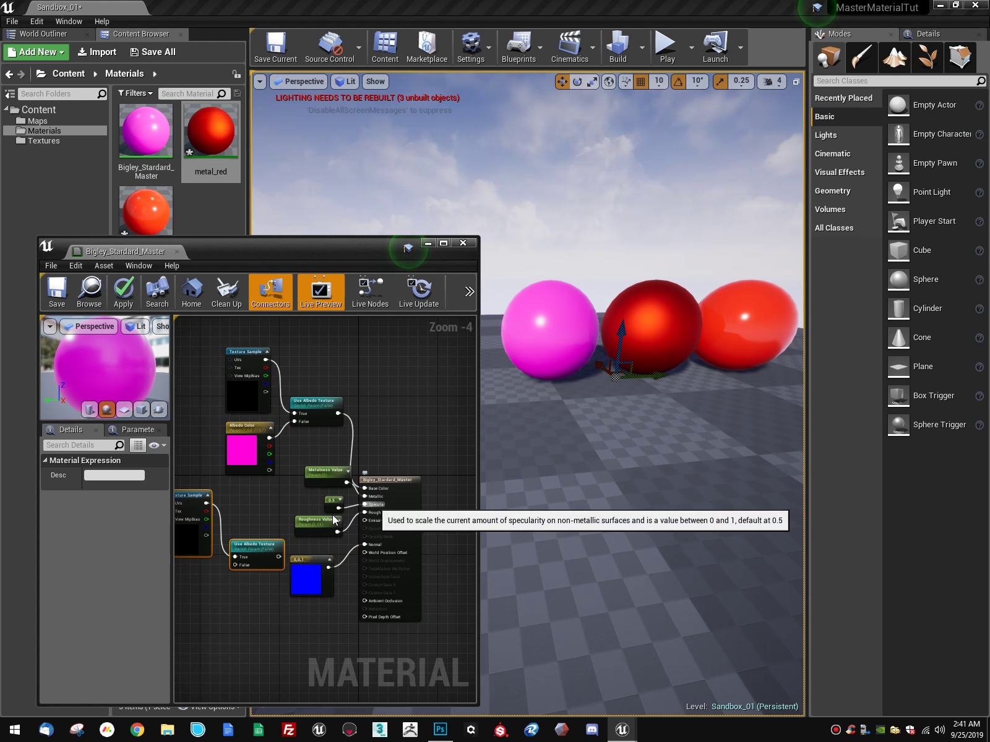
right_click_drag(251, 521, 347, 477)
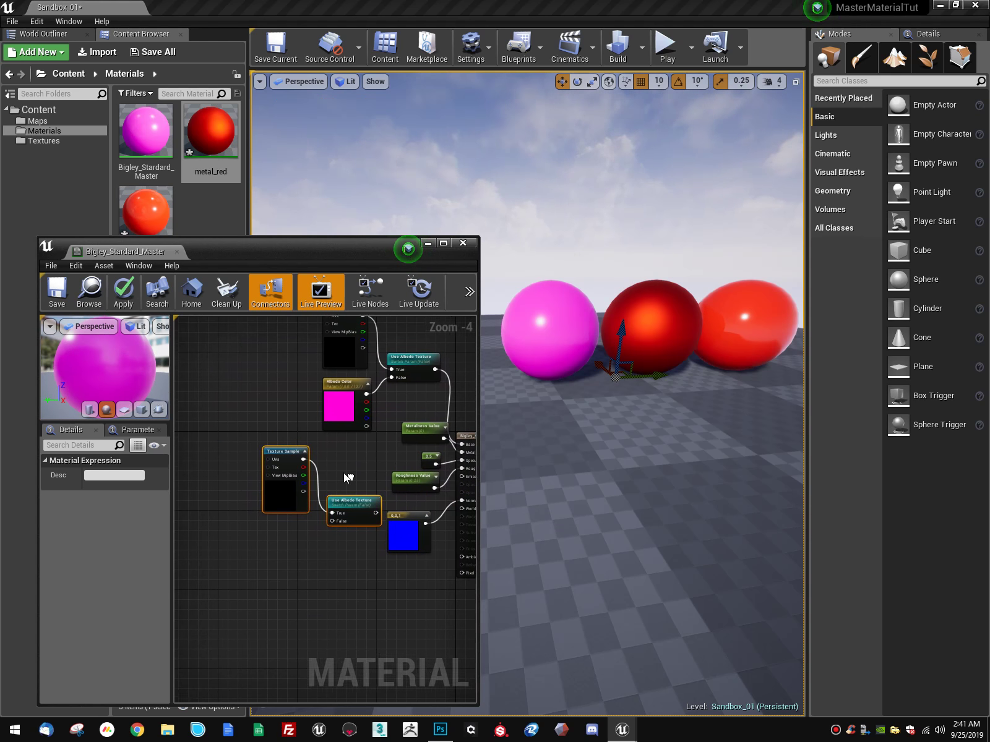
Step: Rename the duplicated Use Albedo Texture switch below Albedo Color to Use Metalness Texture
left_click(350, 504)
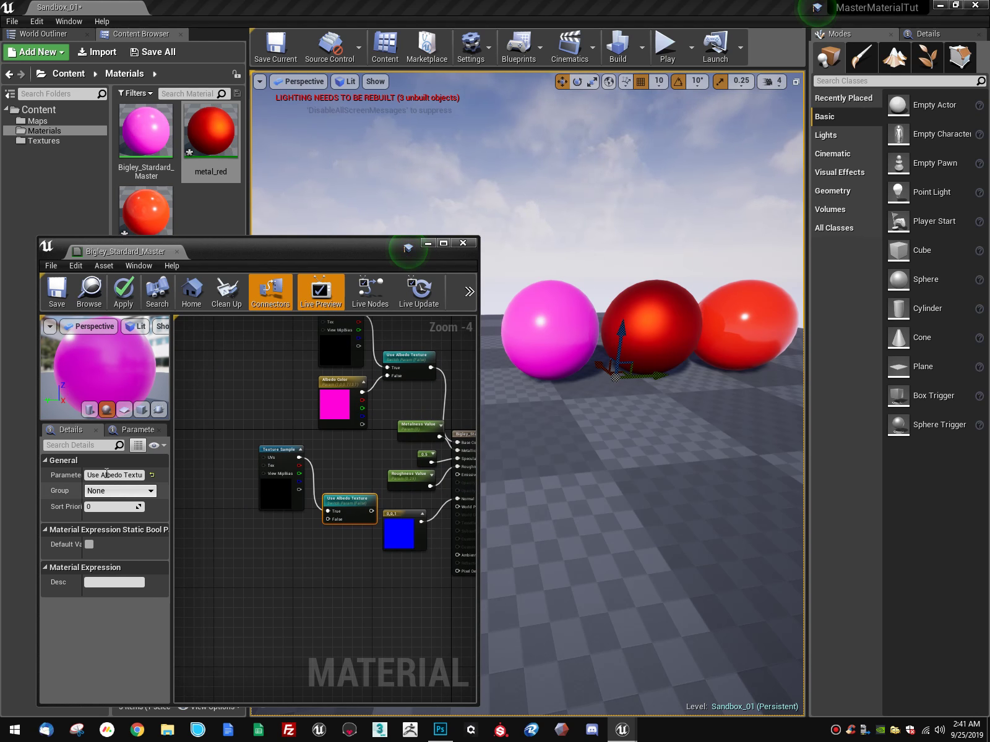
left_click_drag(100, 475, 146, 475)
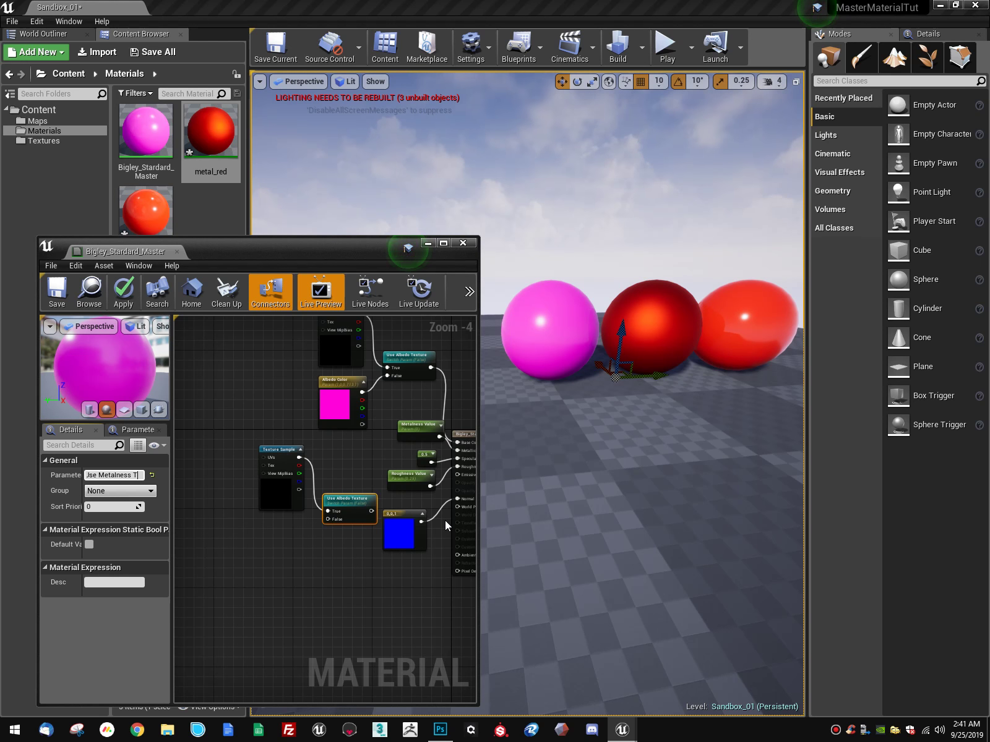
type("Metalness Texture")
key("Return")
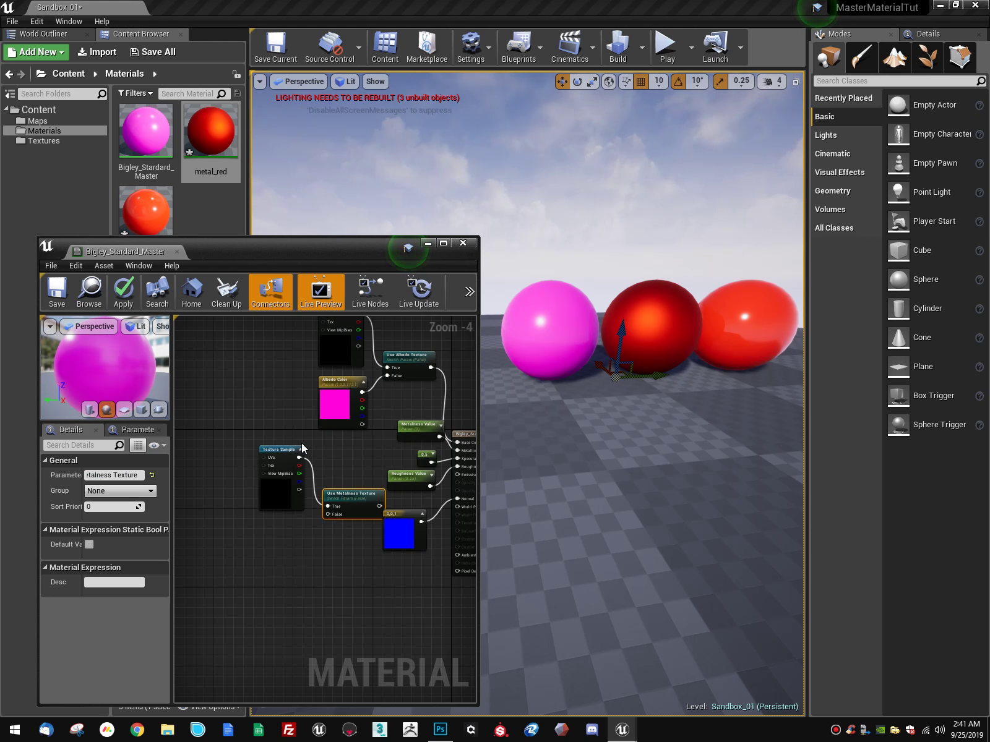
Step: Paste another Texture Sample and albedo switch pair, placing the metalness pair above it and the 0,0,1 constant lower down
key("ctrl+v")
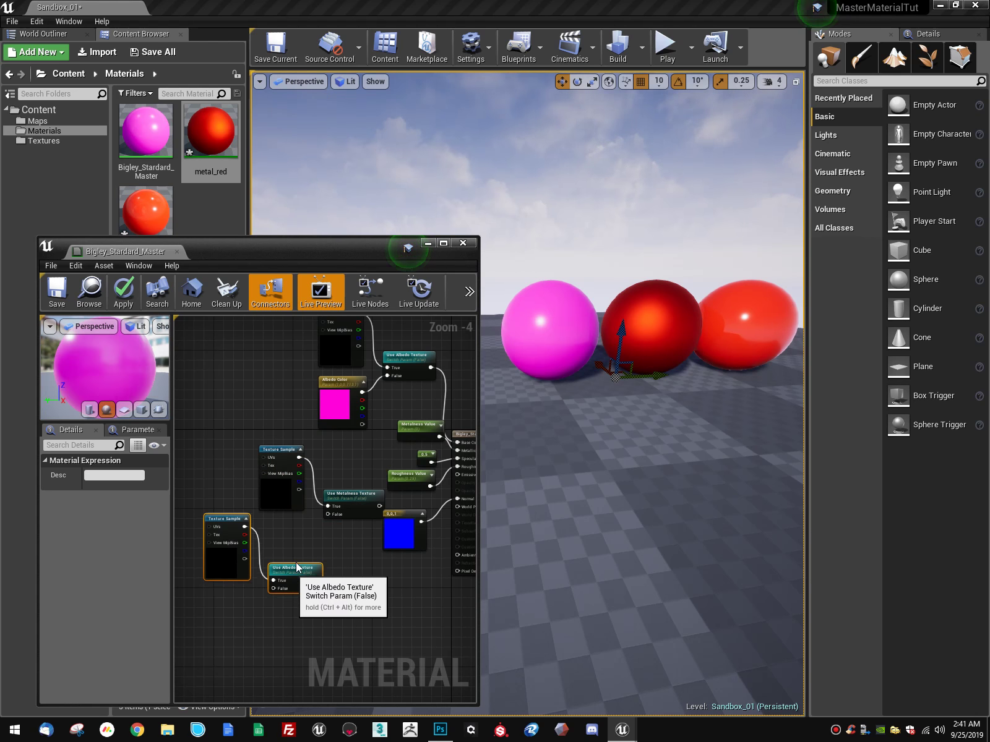
left_click_drag(352, 495, 347, 455)
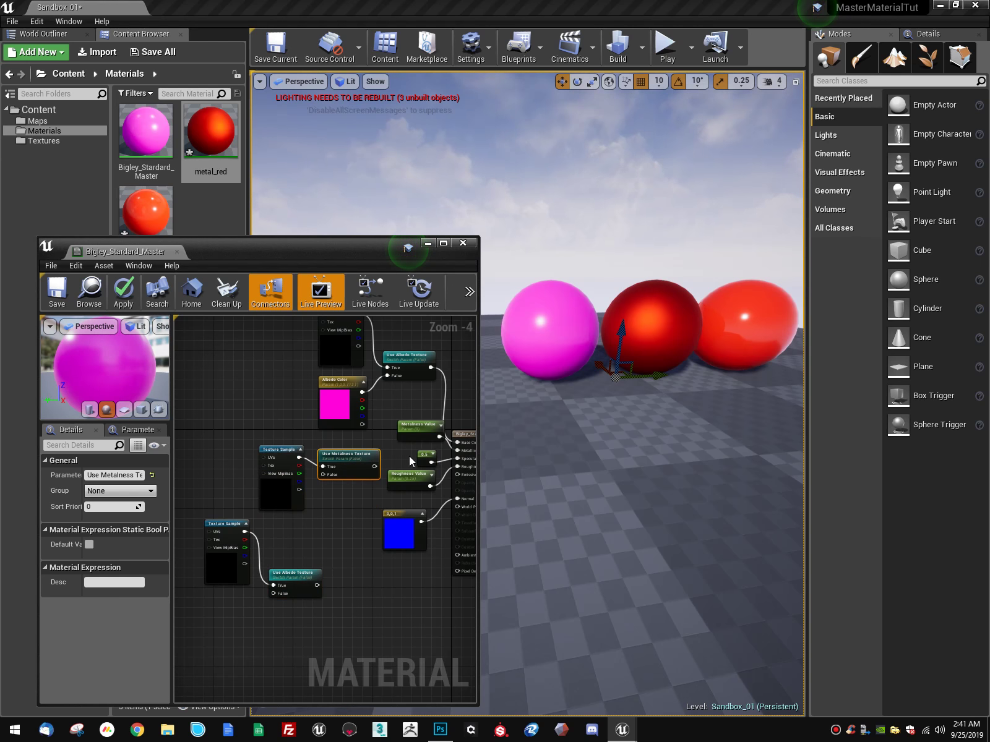
left_click_drag(285, 461, 255, 441)
left_click_drag(365, 461, 346, 451)
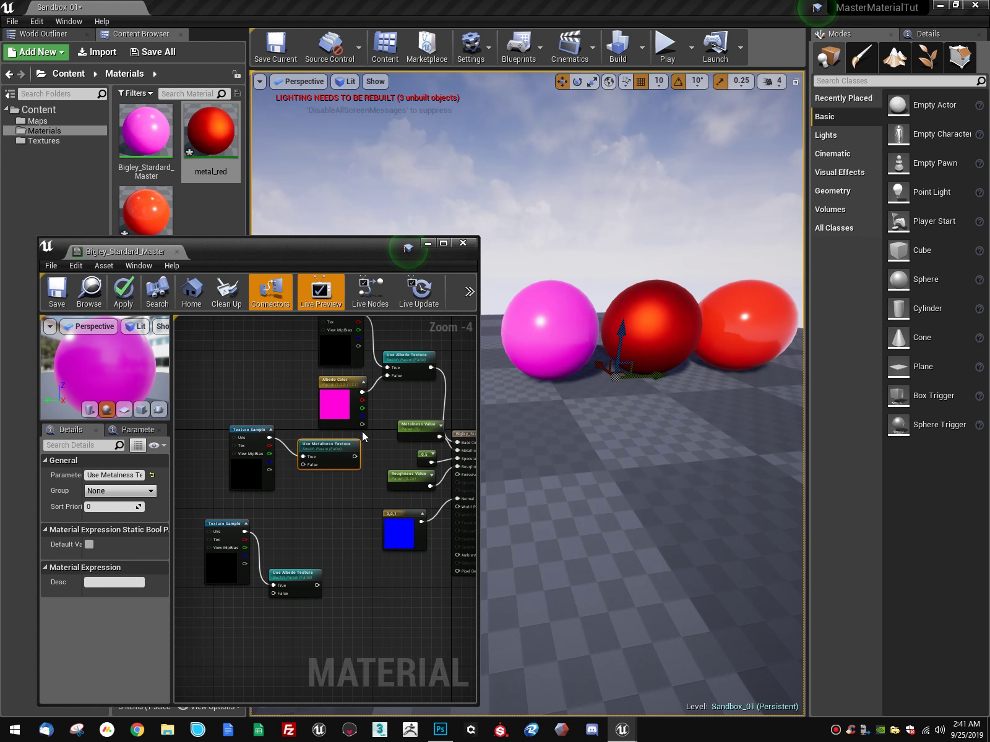
left_click_drag(420, 526, 420, 575)
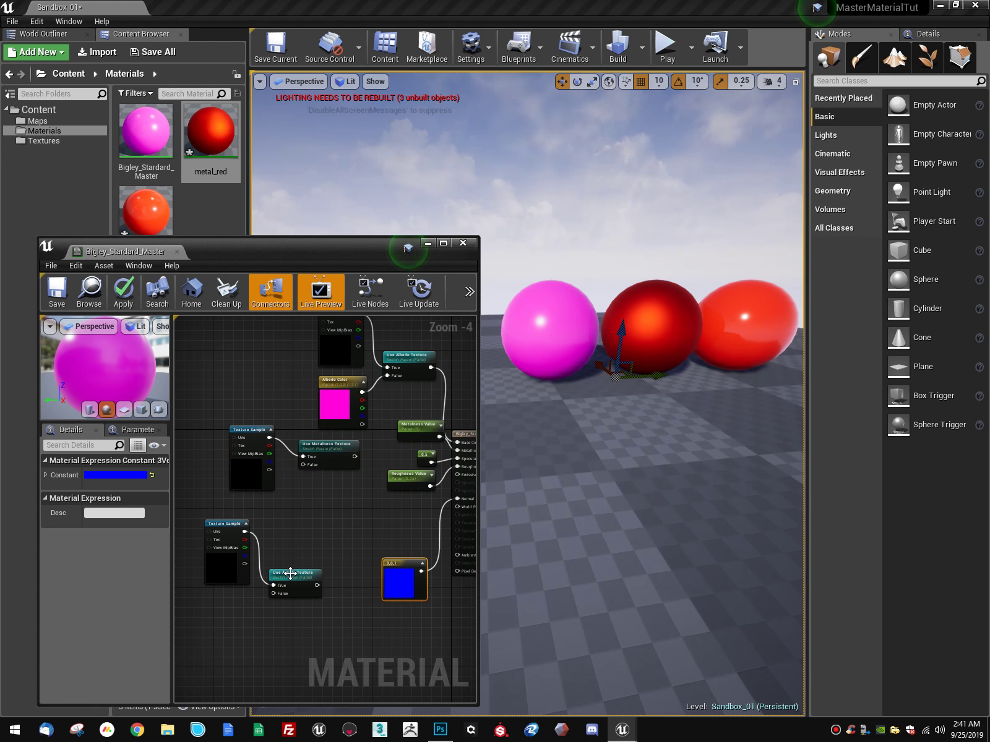
Step: Rename the lower switch Use Roughness Texture, connecting Roughness Value to its False input and its output to the material's Roughness
left_click_drag(298, 572, 321, 501)
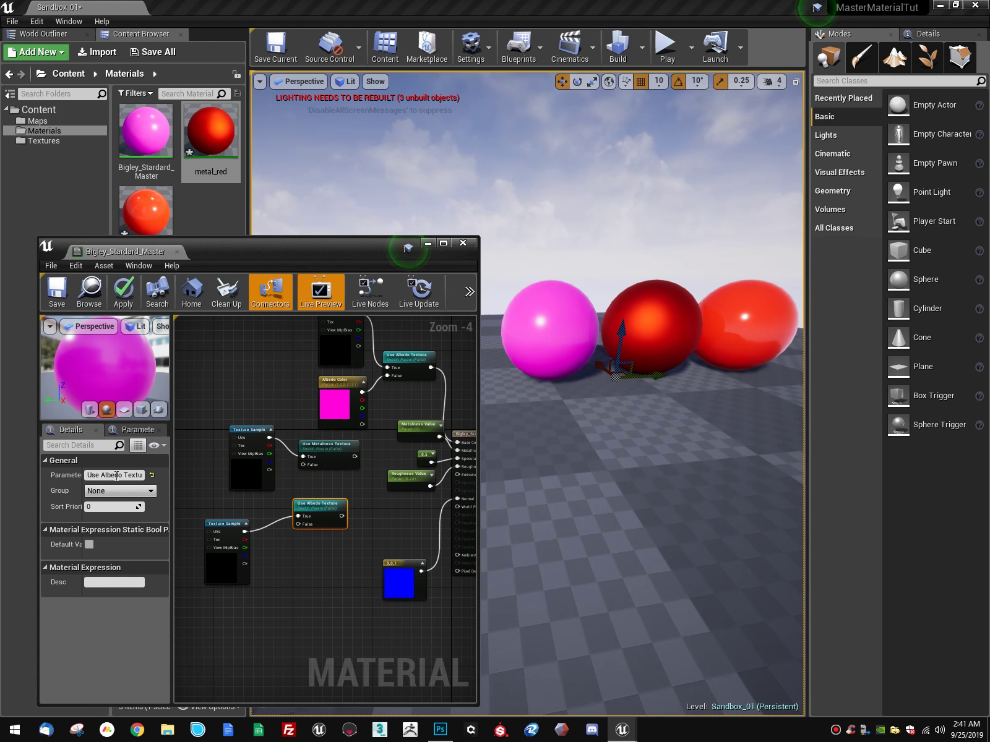
left_click_drag(103, 475, 299, 493)
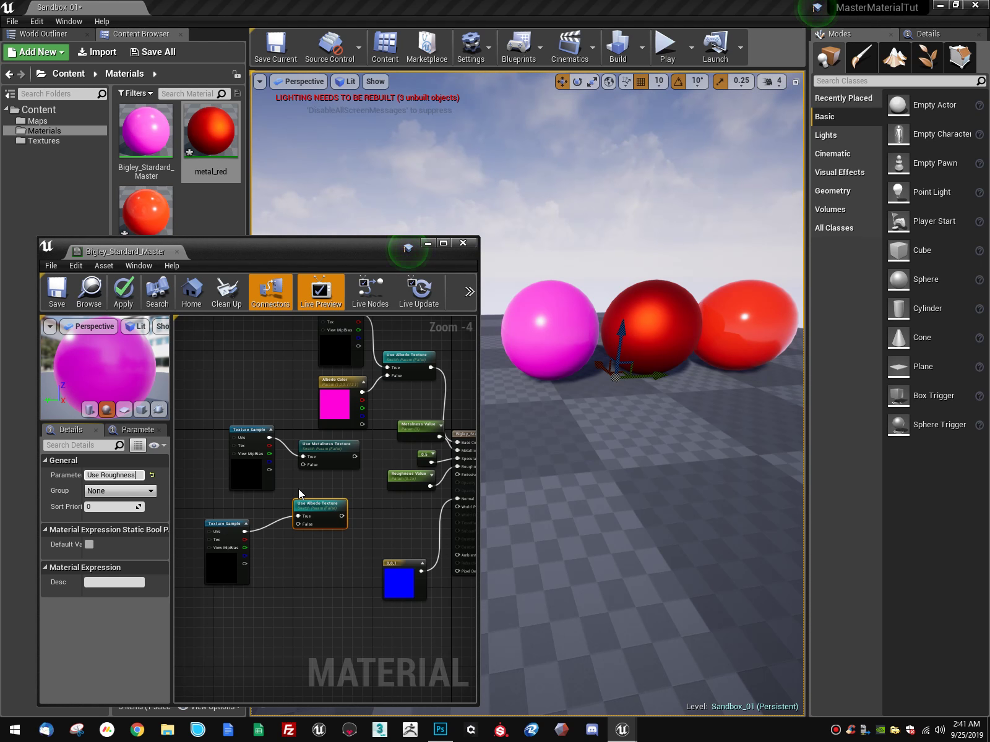
type("Roughness Texture")
key("Return")
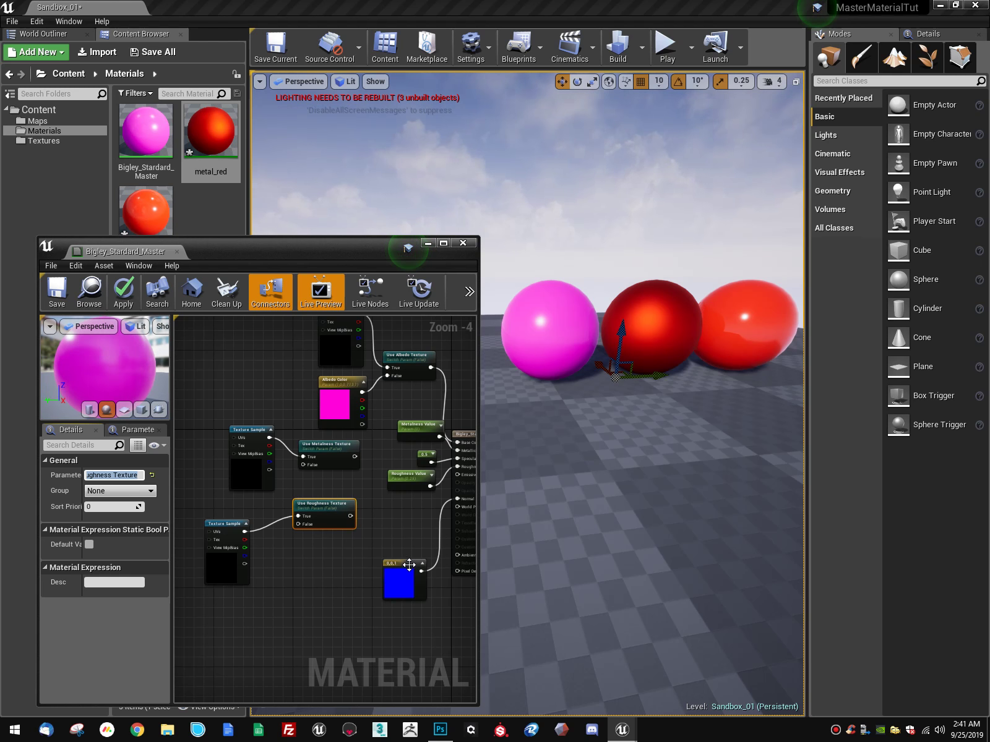
mouse_move(412, 475)
left_mouse_down()
mouse_move(263, 603)
mouse_move(237, 613)
mouse_move(294, 549)
mouse_move(297, 525)
mouse_move(458, 470)
mouse_move(272, 539)
mouse_move(428, 479)
mouse_move(399, 481)
mouse_move(417, 455)
left_mouse_up()
left_click_drag(238, 519, 284, 528)
Step: Connect Metalness Value to Use Metalness Texture's False input and the switch's output to Metallic, moving the 0.5 constant clear of the wires
left_click(277, 444)
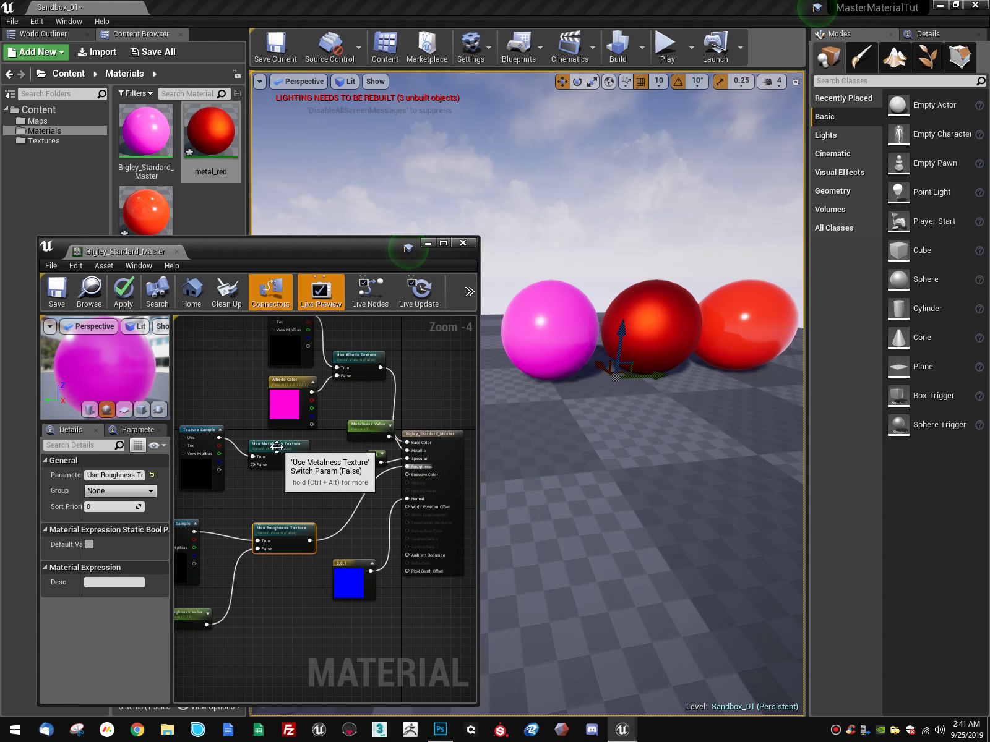
left_click_drag(375, 431, 245, 501)
left_click_drag(199, 430, 193, 411)
left_click_drag(284, 494, 319, 453)
left_click_drag(232, 483, 217, 483)
left_click_drag(349, 456, 396, 469)
left_click(420, 455)
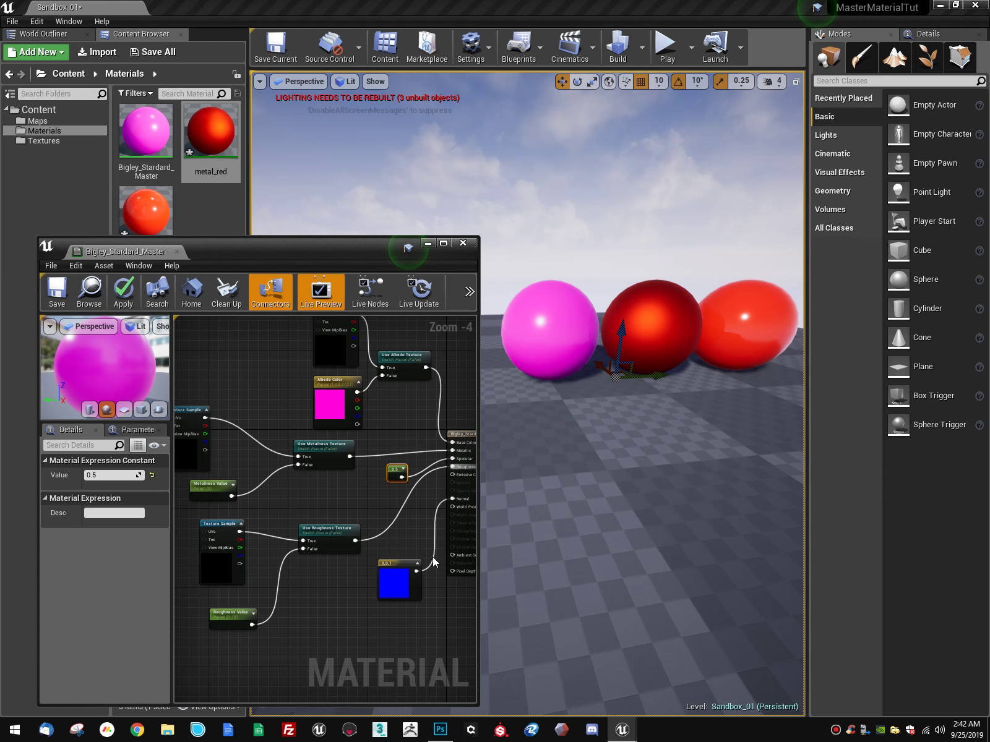
Step: Arrange the metalness and roughness Texture Samples directly above their value nodes, close to their switches
right_click_drag(417, 614, 428, 654)
left_click_drag(191, 448, 236, 443)
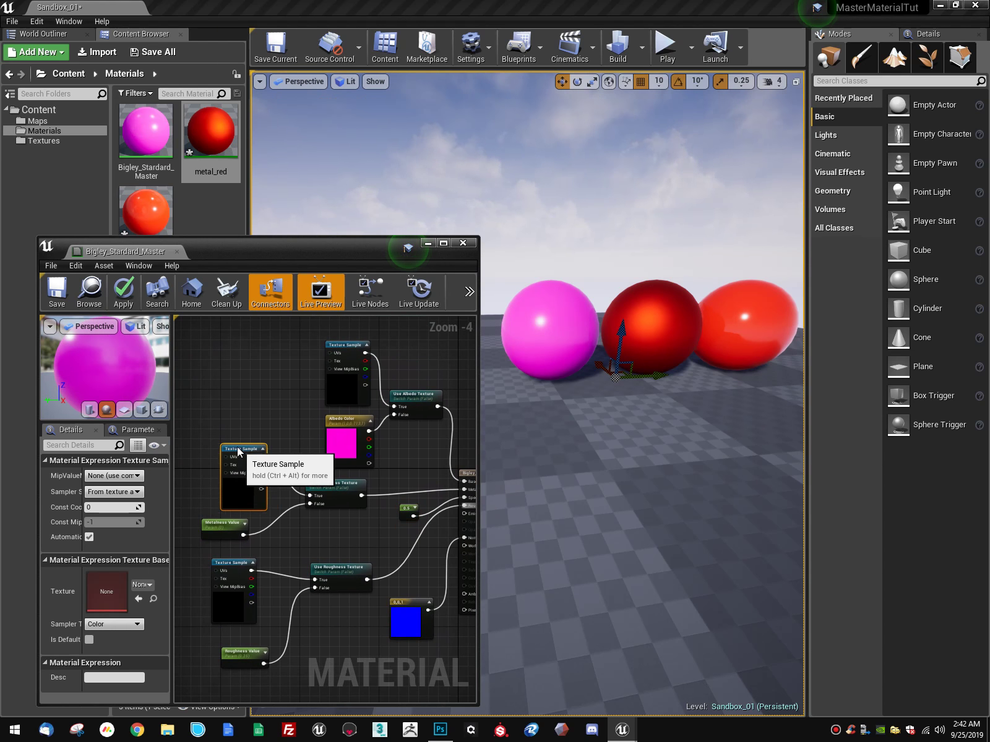
left_click_drag(230, 525, 269, 553)
left_click(323, 496)
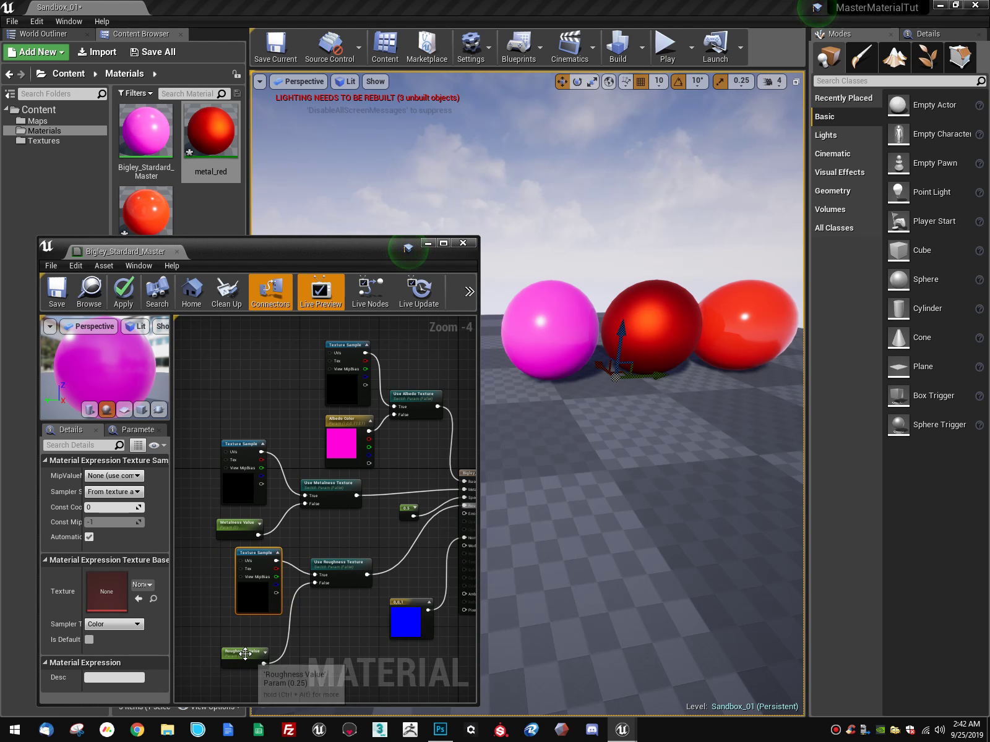
left_click_drag(244, 654, 254, 635)
Step: Paste another Texture Sample and Use Albedo Texture pair below Roughness Value, with the switch raised beside the sample
right_click_drag(384, 550, 379, 422)
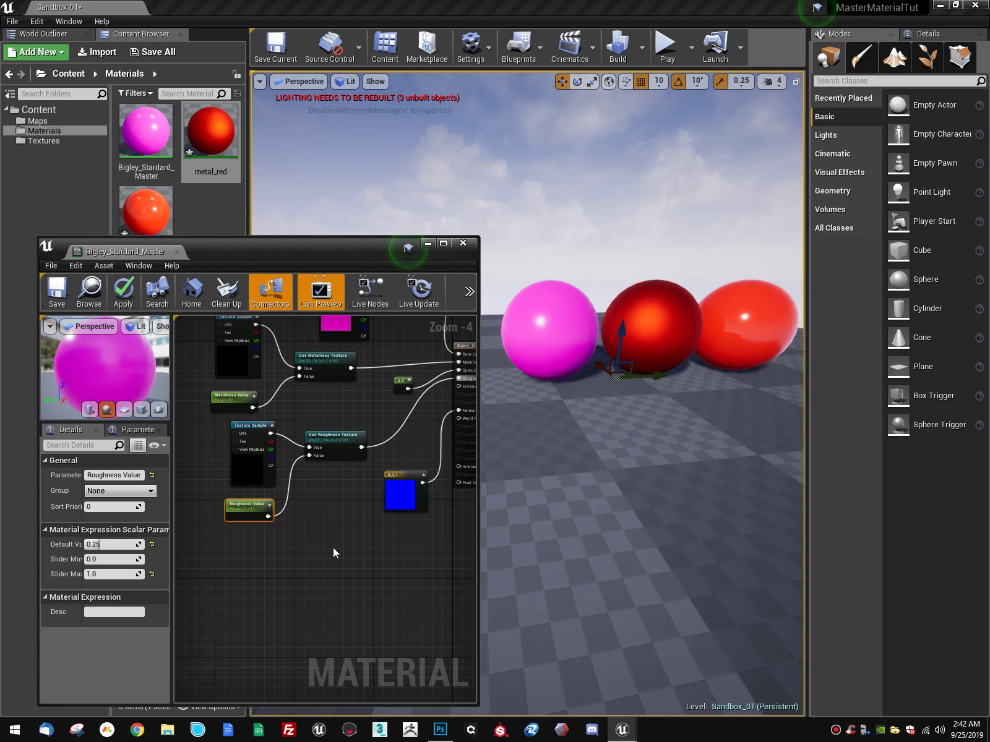
left_click(333, 547)
key("ctrl+v")
left_click_drag(365, 510, 257, 541)
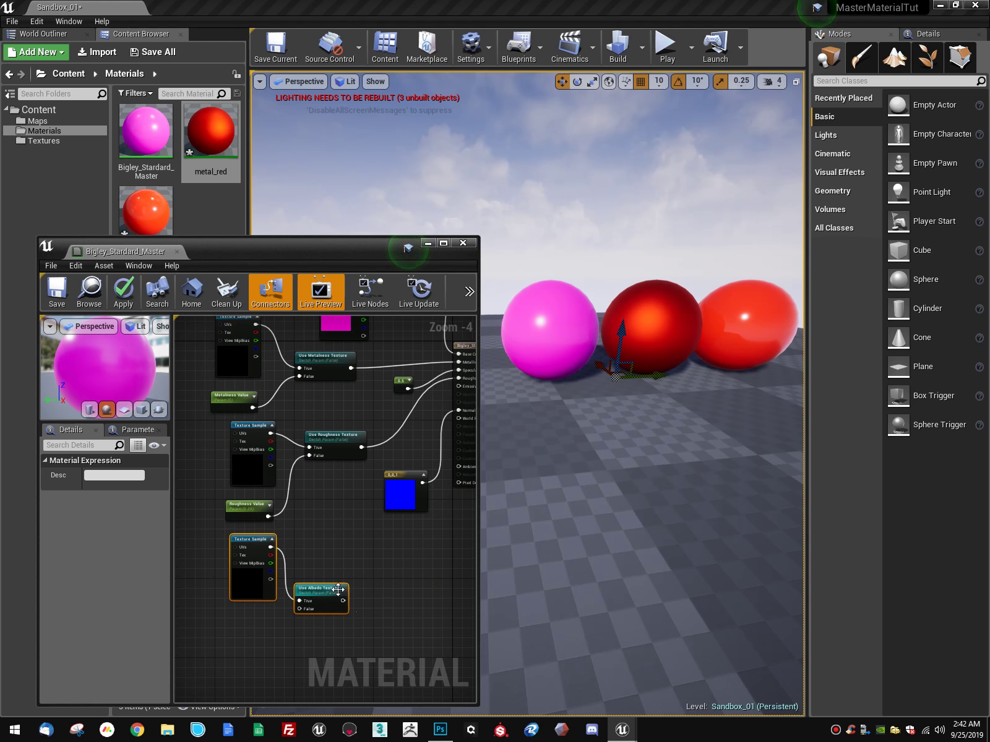
left_click_drag(321, 597, 322, 534)
left_click(345, 552)
Step: Place the 0,0,1 constant below the new Texture Sample, connecting it to the switch's False input and the switch's output to Normal
left_click_drag(396, 495, 272, 649)
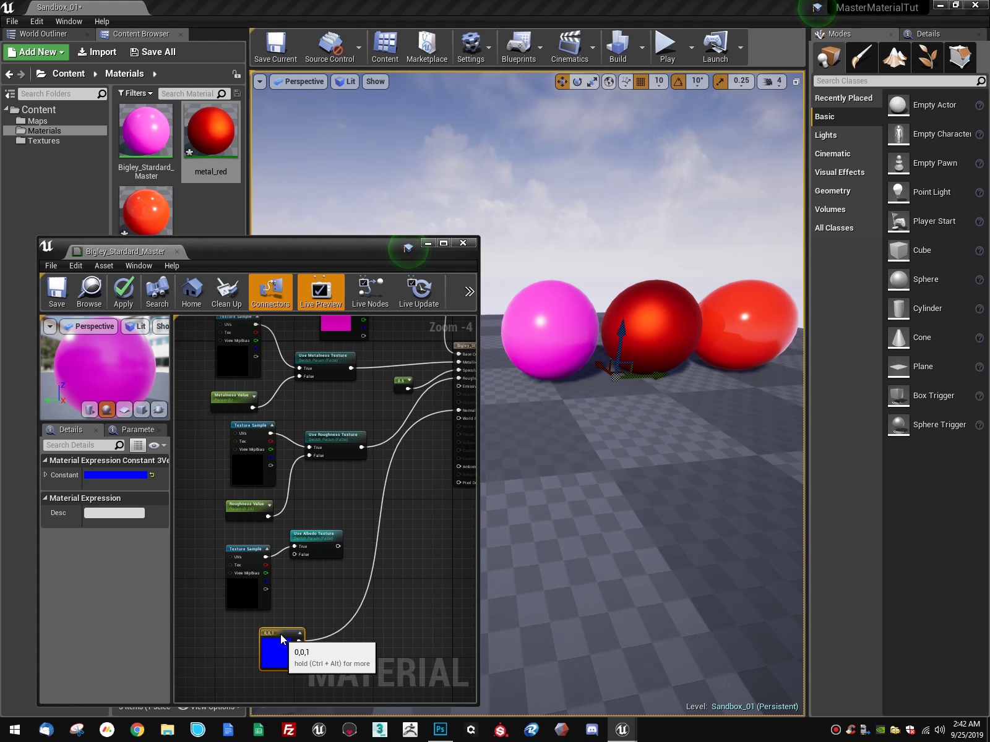
left_click_drag(246, 549, 226, 534)
left_click_drag(299, 636, 241, 619)
left_click_drag(338, 546, 387, 410)
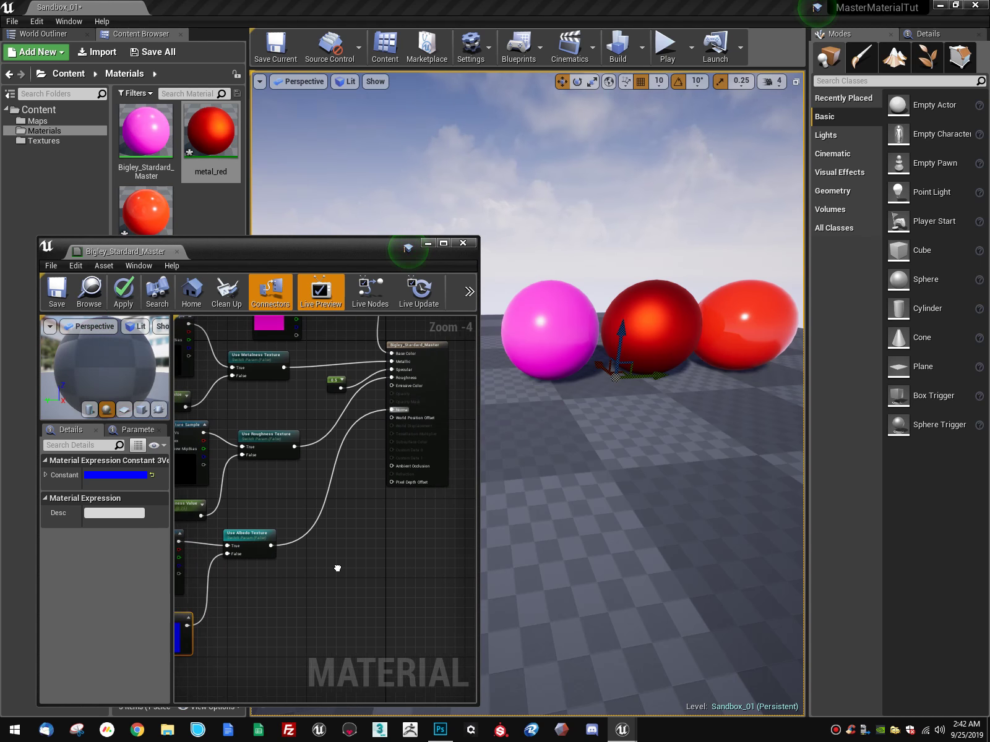
Step: Line up the lowest switch, its Texture Sample and the 0,0,1 constant beneath the roughness nodes
right_click_drag(336, 568, 448, 545)
left_click(256, 511)
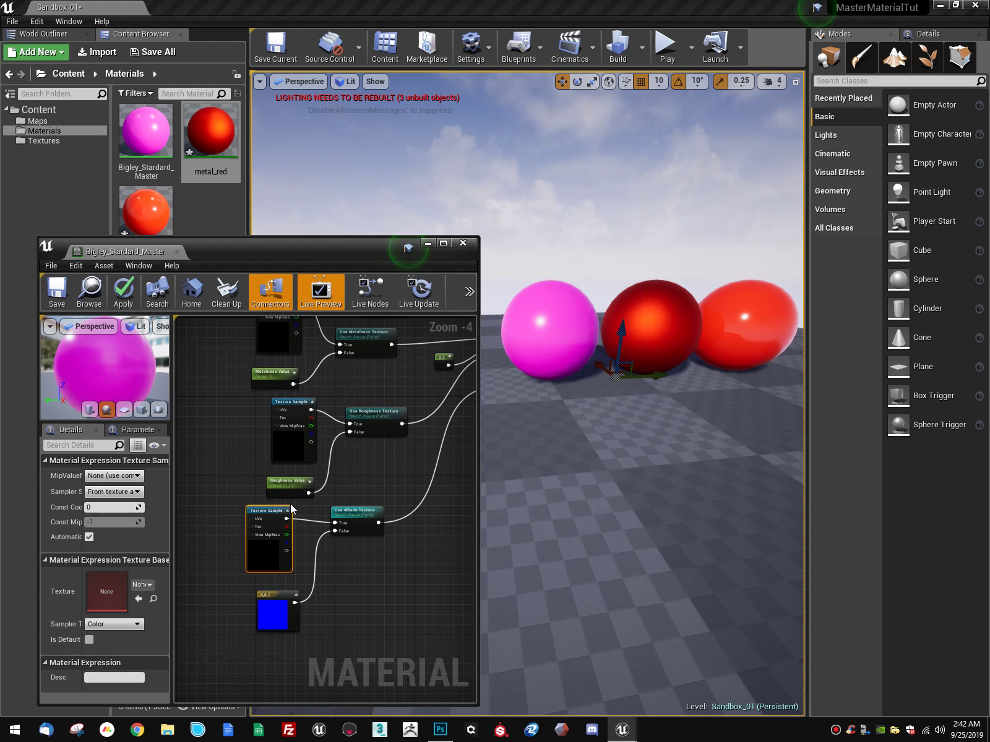
left_click(276, 605)
left_click(362, 511)
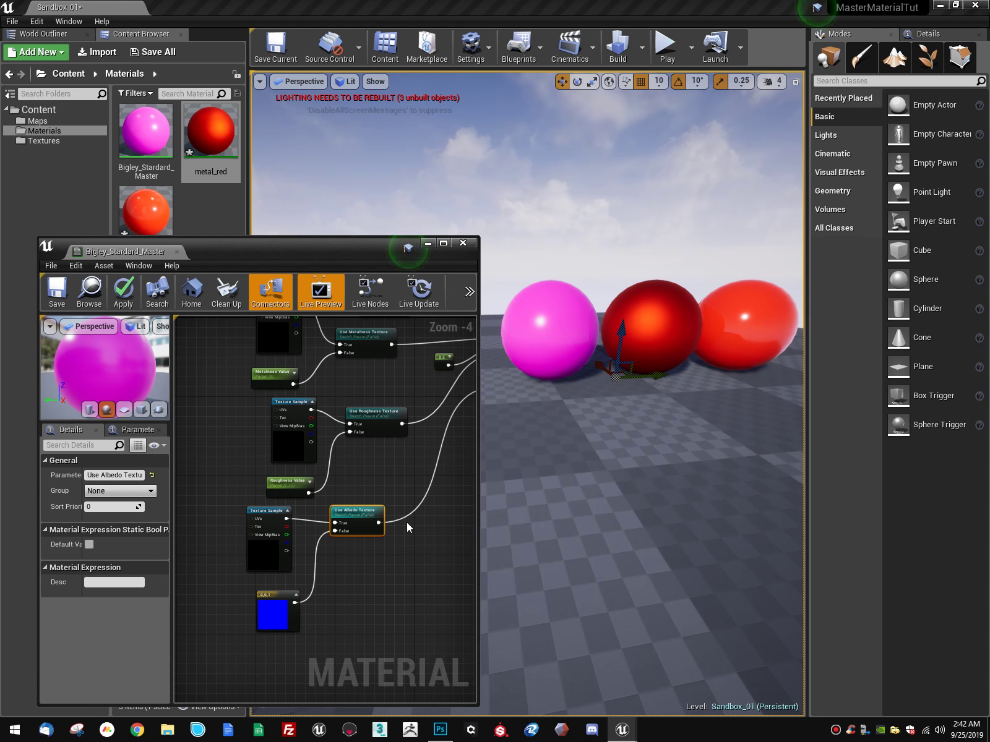
right_click_drag(442, 473, 409, 522)
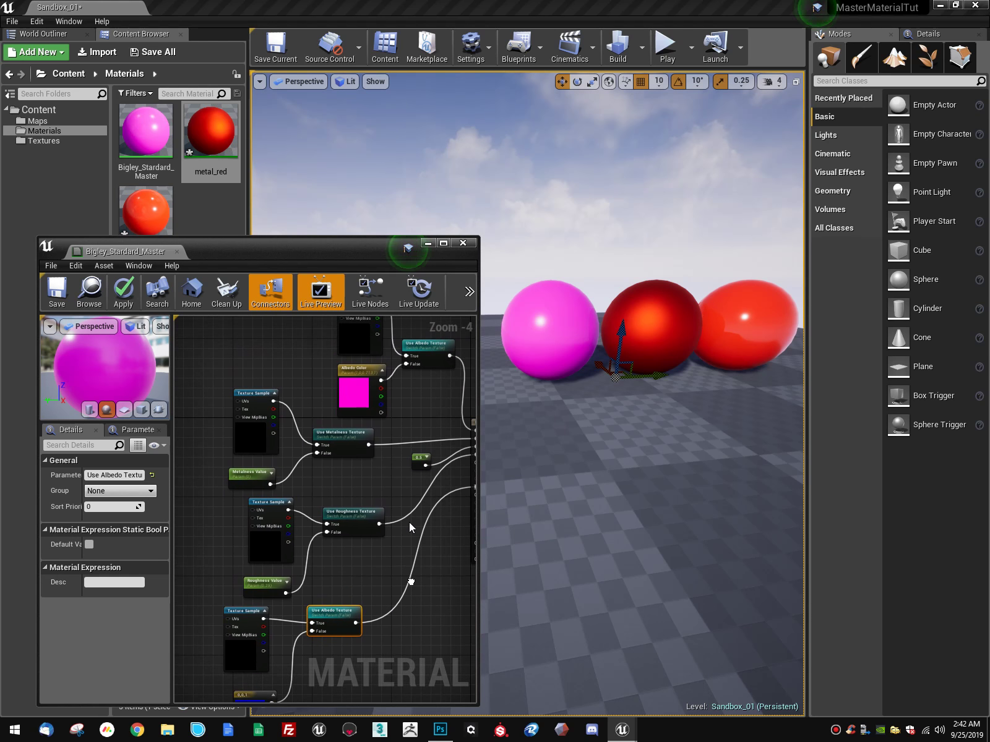
right_click_drag(412, 406, 416, 356)
left_click_drag(343, 560, 383, 551)
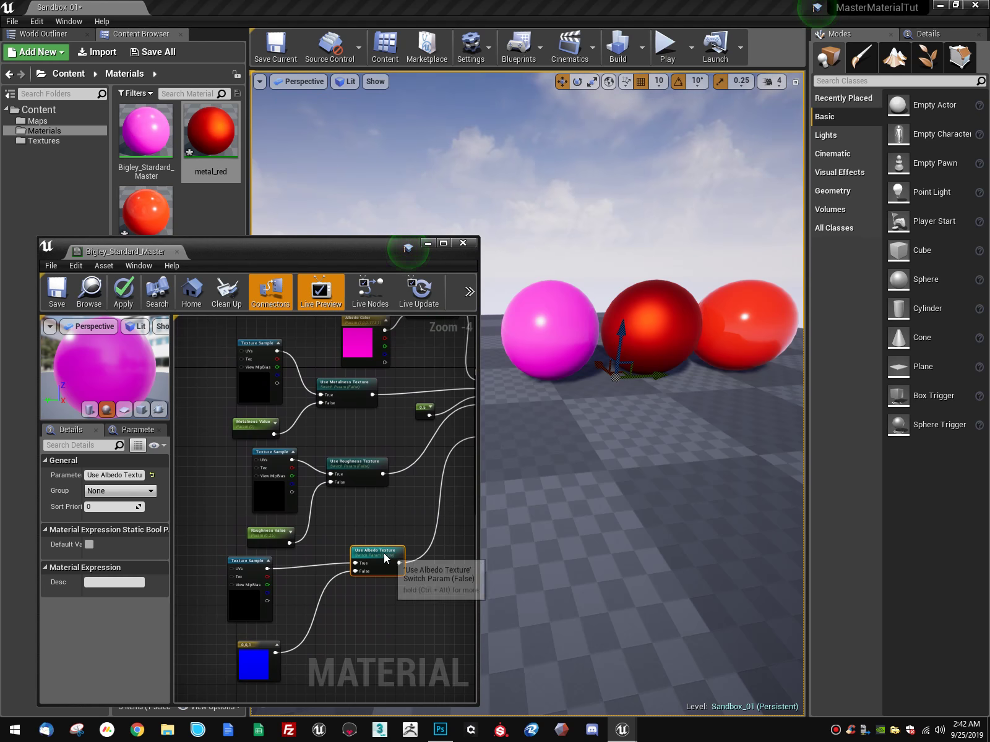
left_click_drag(253, 569, 281, 564)
left_click_drag(249, 651, 273, 641)
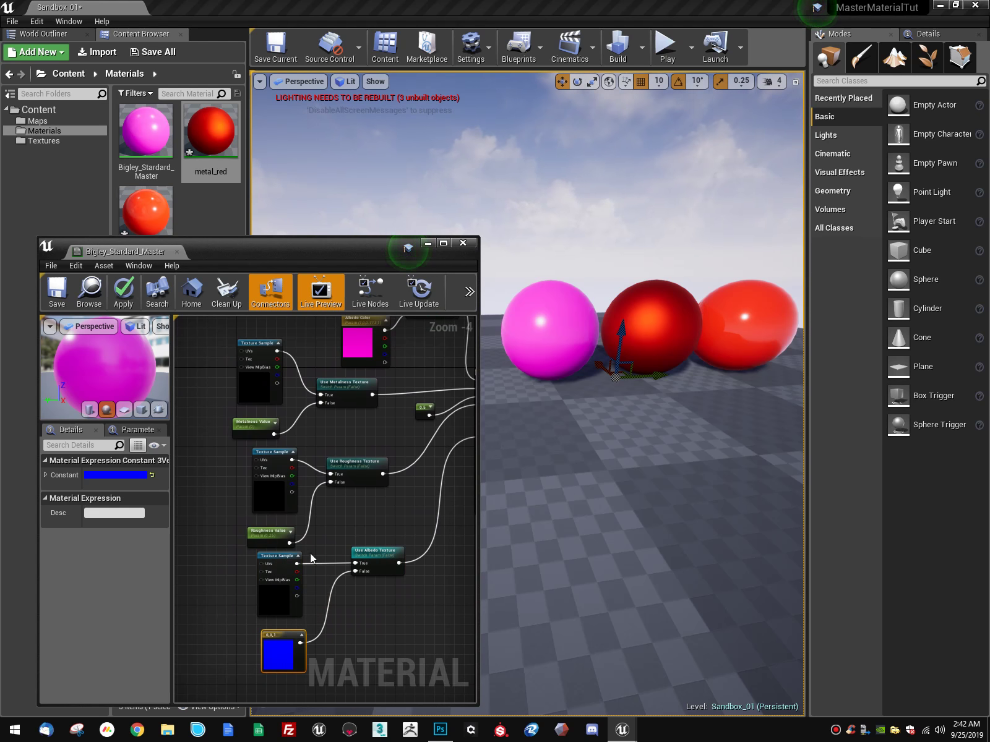
left_click(276, 537)
Step: Rename the switch feeding the material's Normal input to Use Normal Texture
right_click_drag(398, 437, 449, 559)
right_click_drag(324, 604, 427, 487)
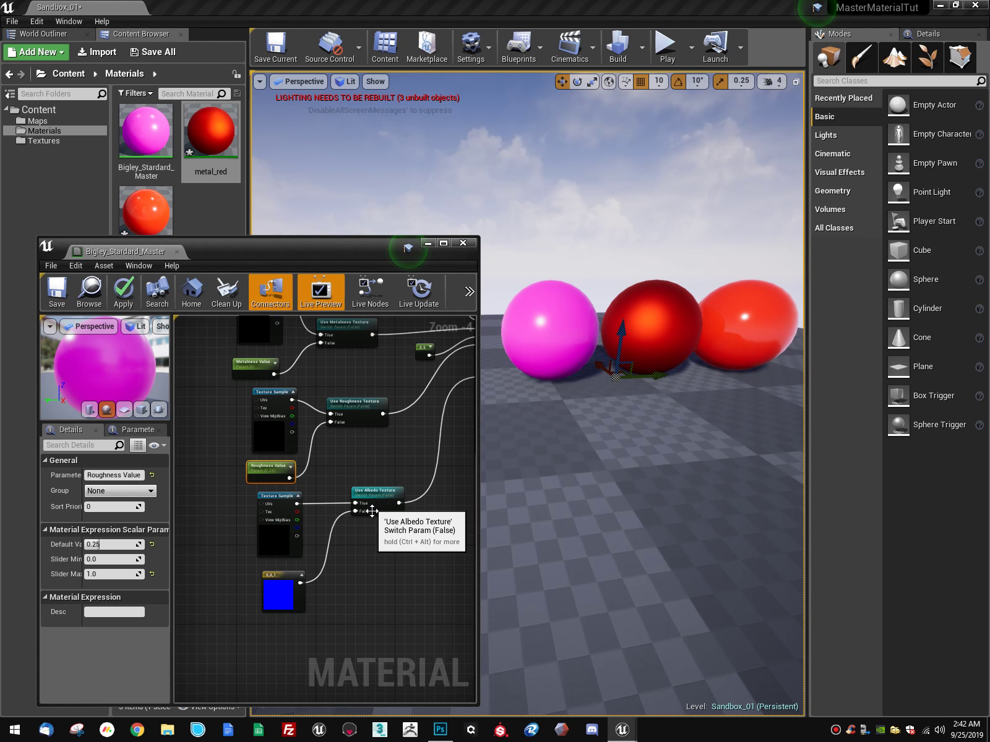
left_click(385, 489)
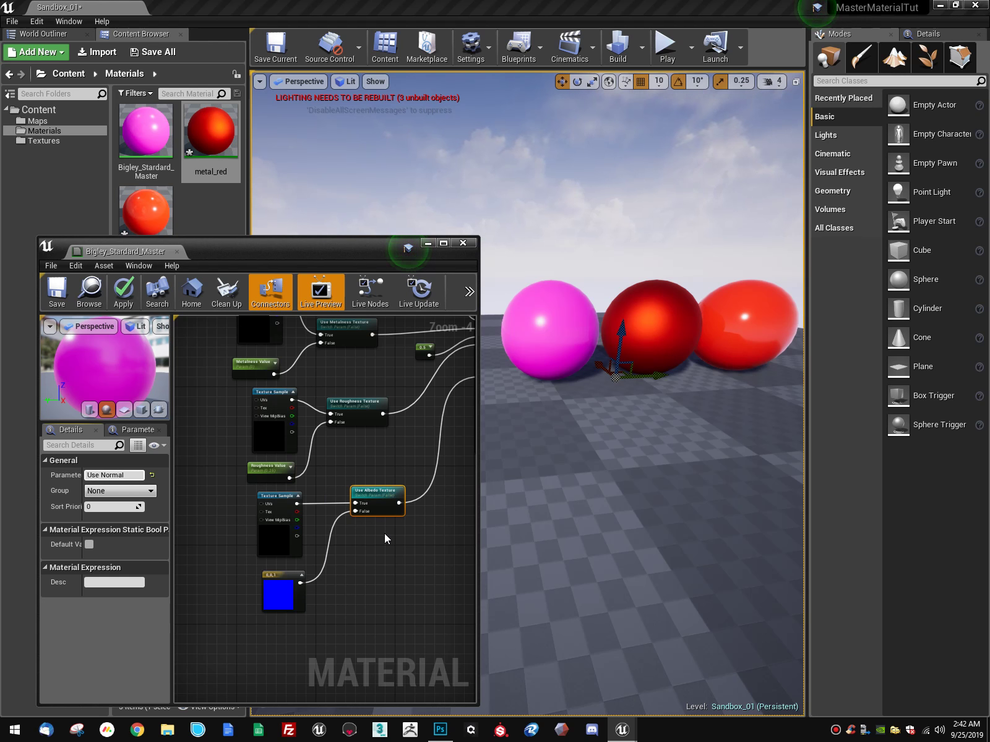
type("xture")
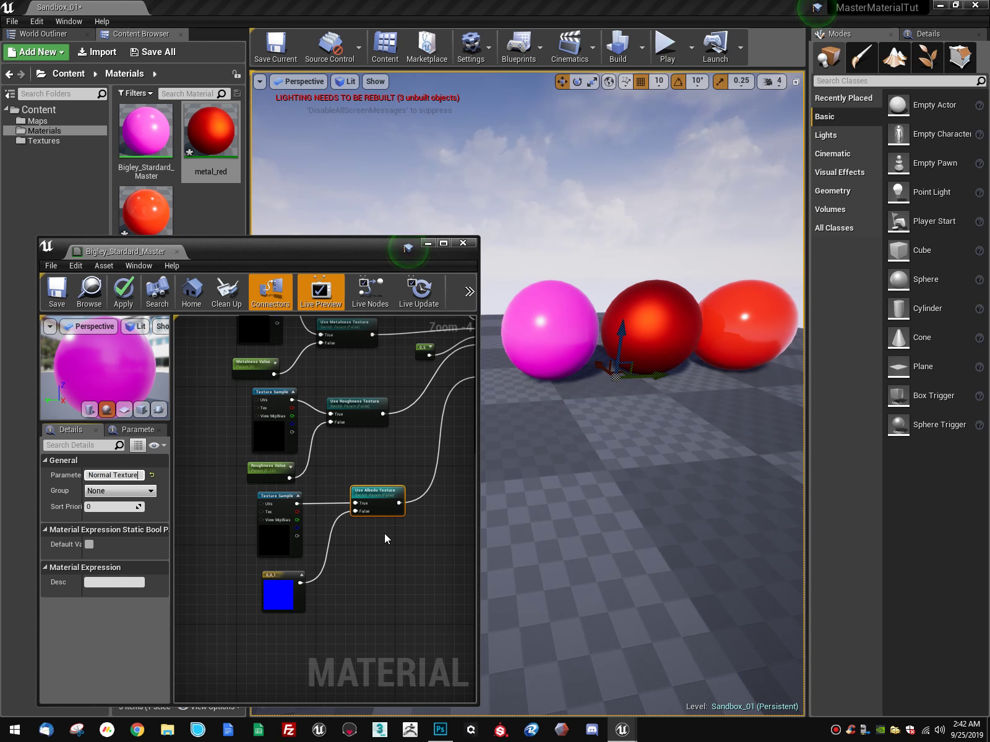
key("Return")
Step: Raise the albedo Texture Sample slightly above Albedo Color and move the material editor window clear of the Content Browser
right_click_drag(422, 456, 382, 589)
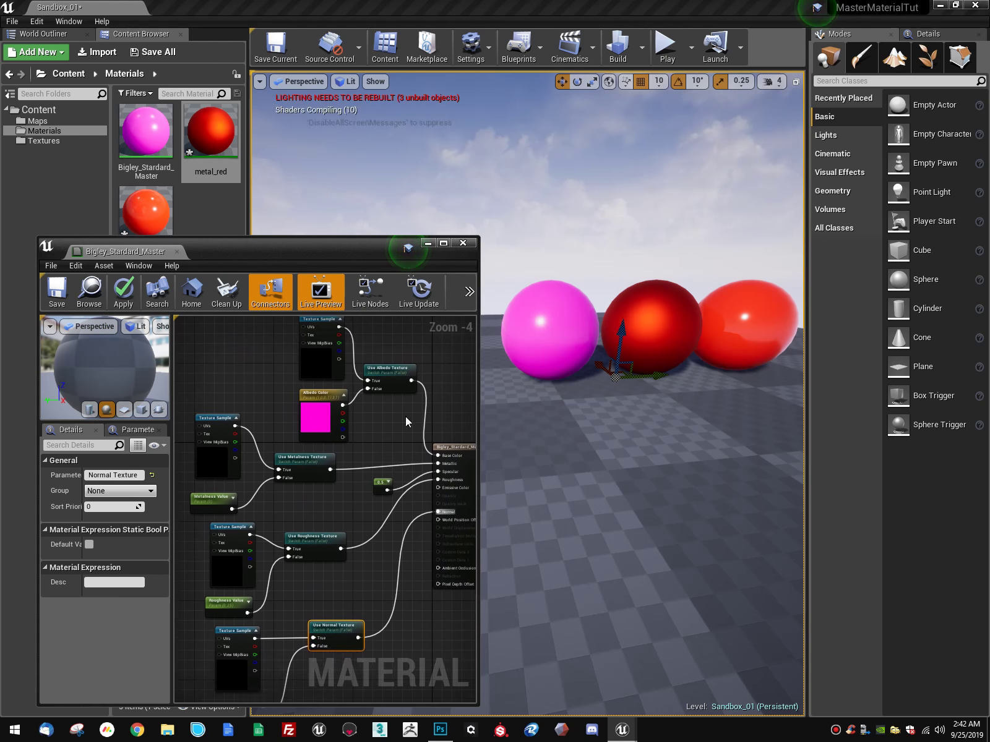
right_click_drag(405, 385, 448, 403)
left_click(396, 391)
left_click(353, 381)
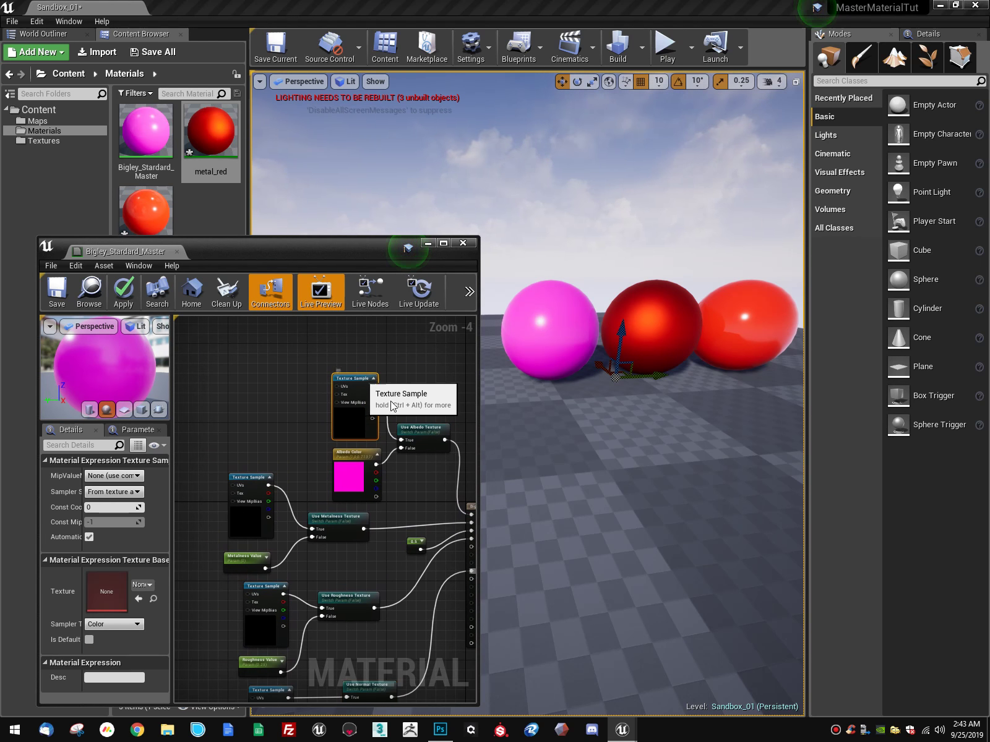
left_click_drag(379, 388, 379, 377)
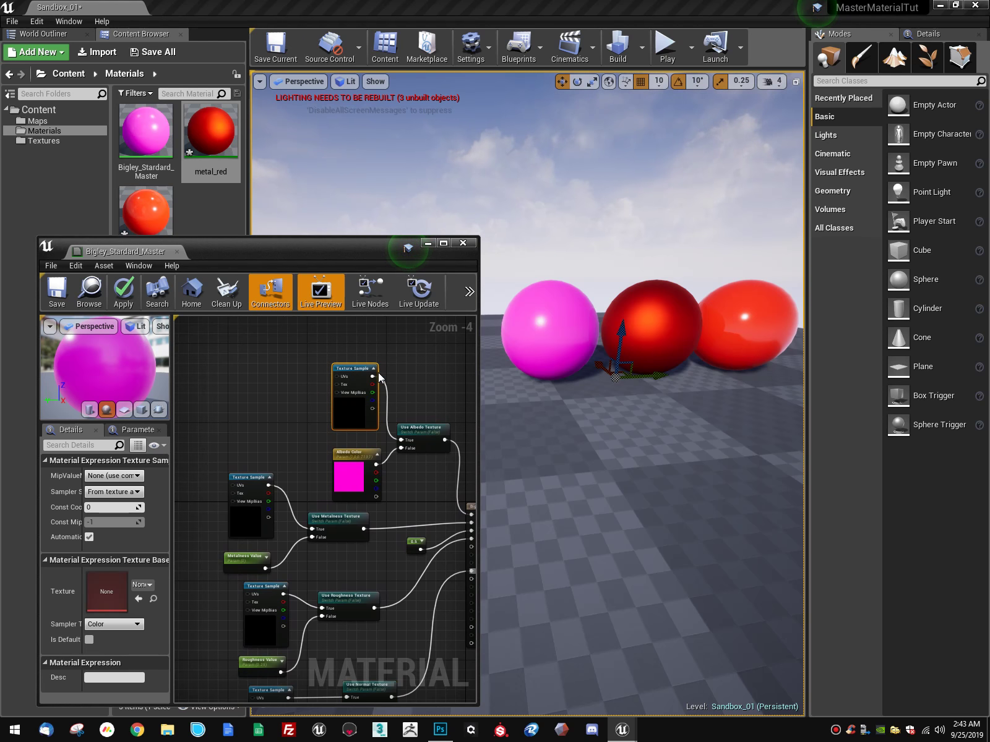
left_click_drag(324, 250, 641, 235)
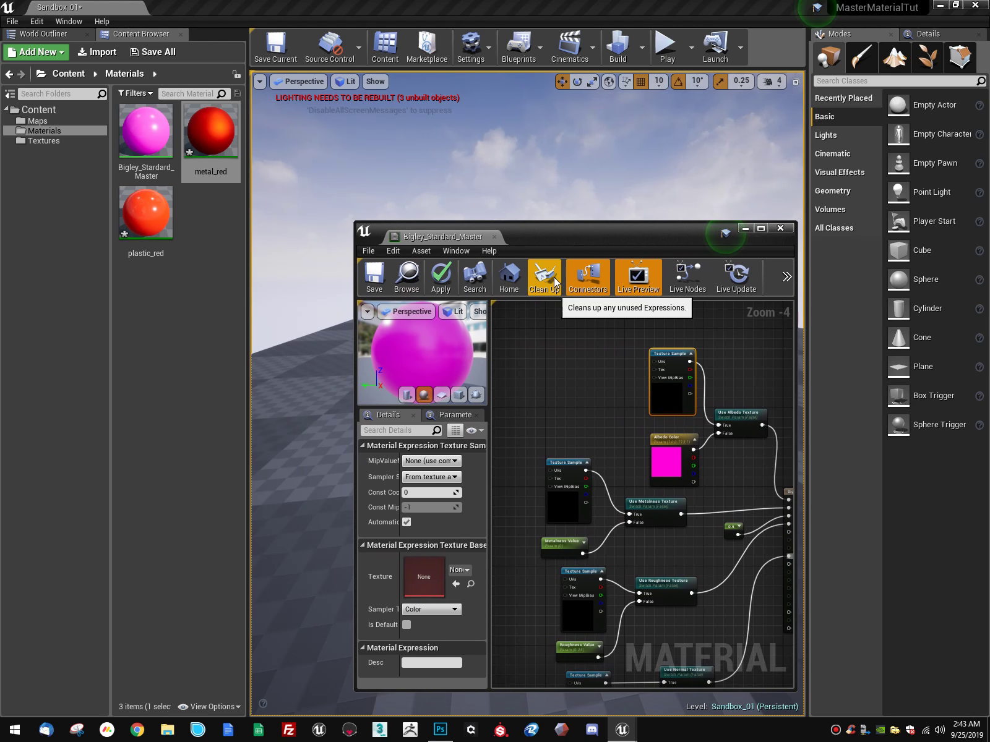
Step: Switch to Photoshop and create a new document 32 pixels wide and 32 pixels high
key("alt+Tab")
key("Tab")
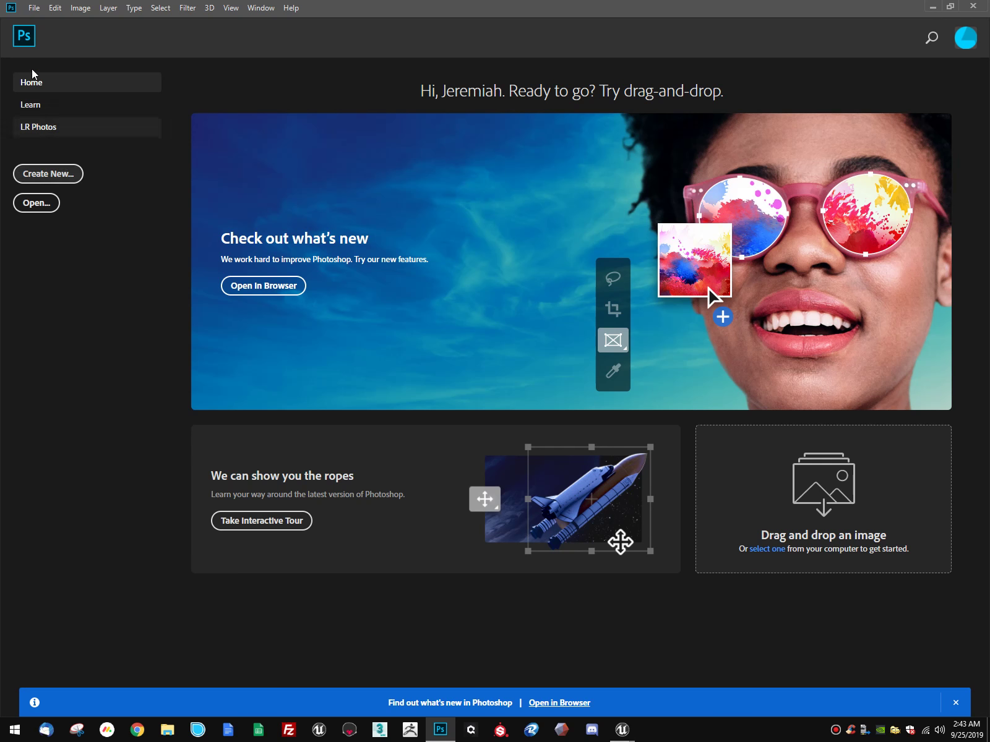
left_click(46, 175)
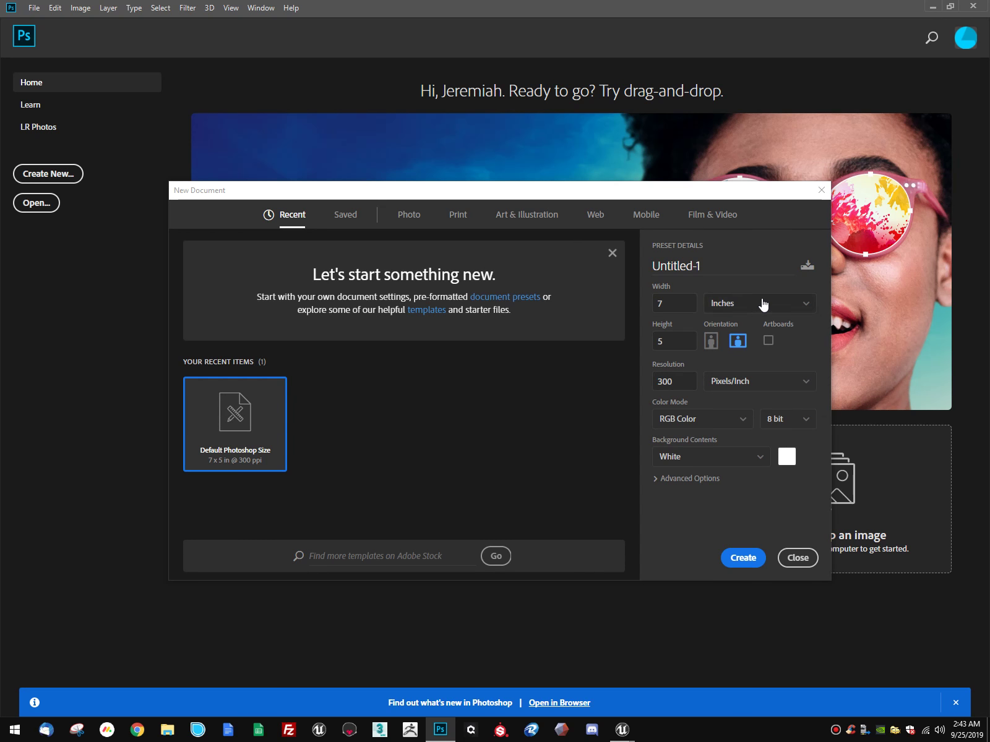
left_click(763, 305)
left_click(756, 325)
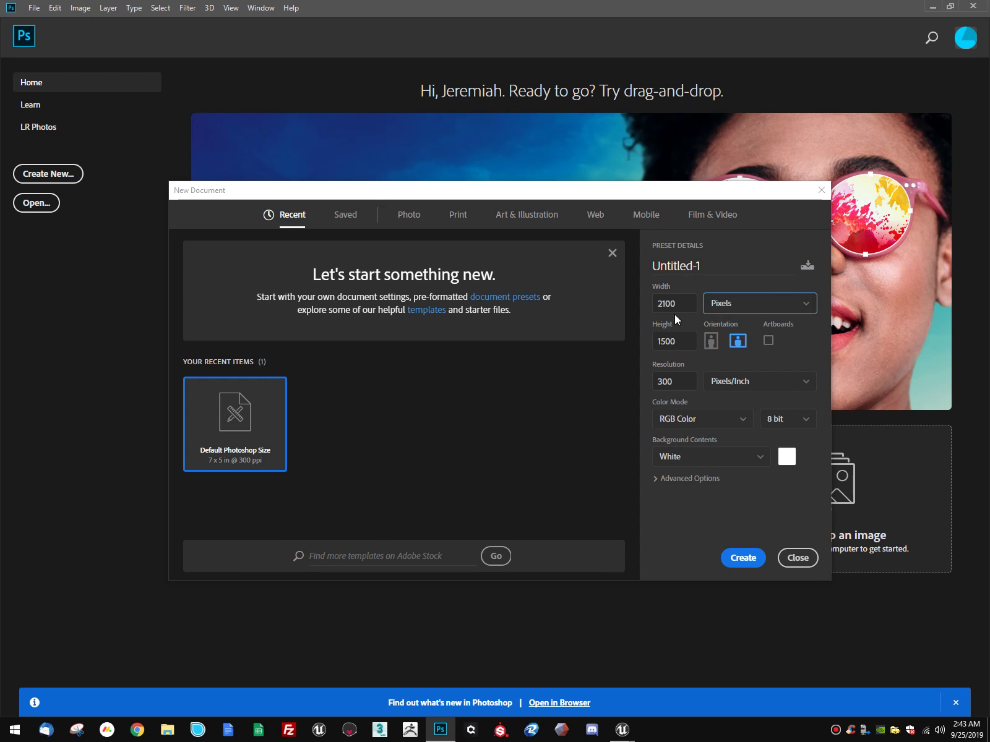
left_click_drag(684, 303, 638, 331)
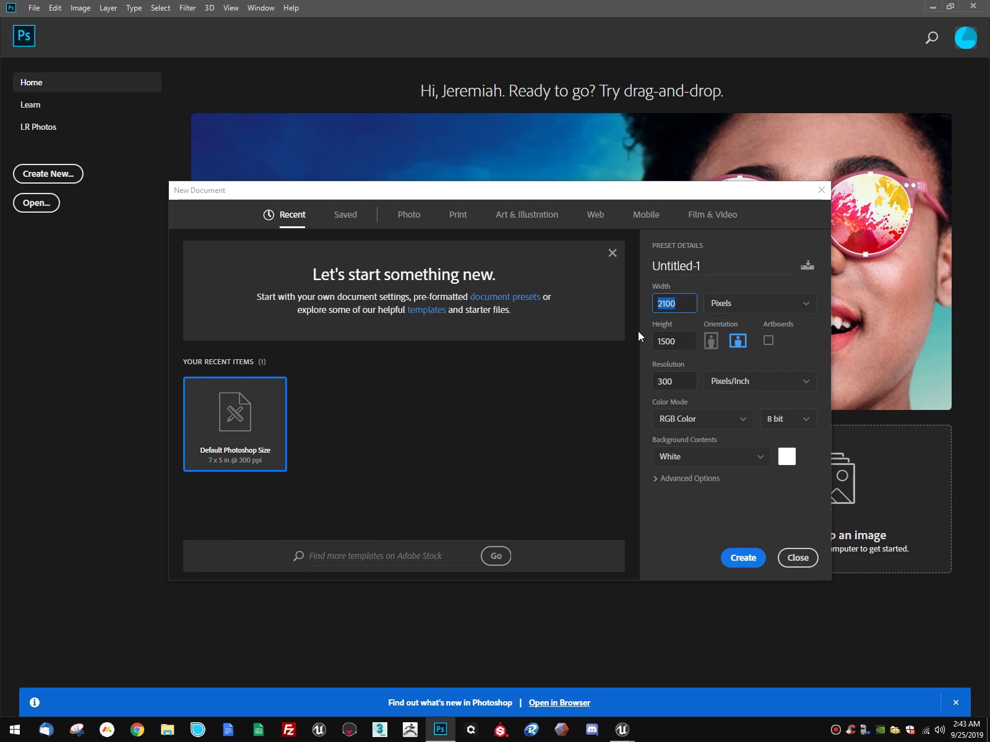
type("32")
key("Tab")
type("32")
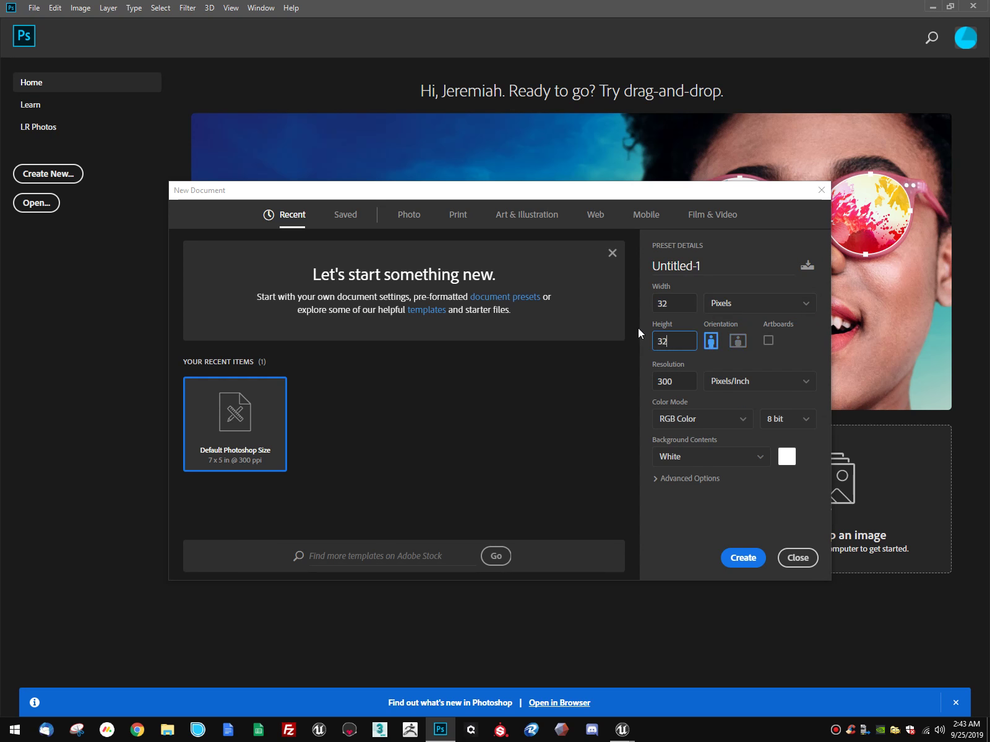
key("Return")
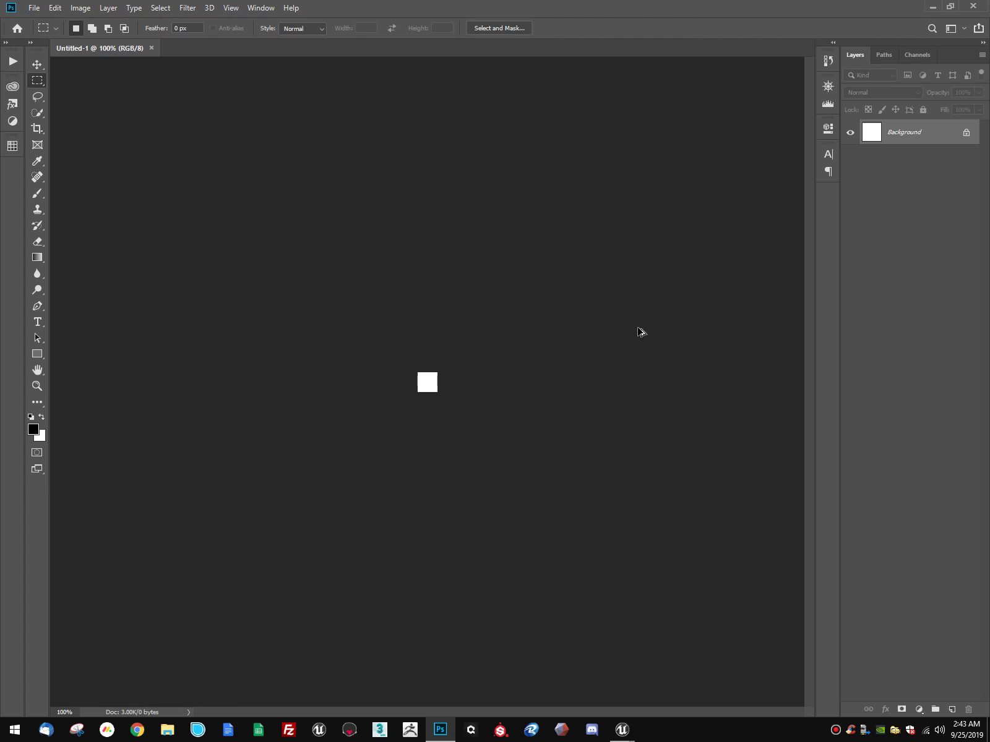
key("ctrl+0")
key("ctrl+1")
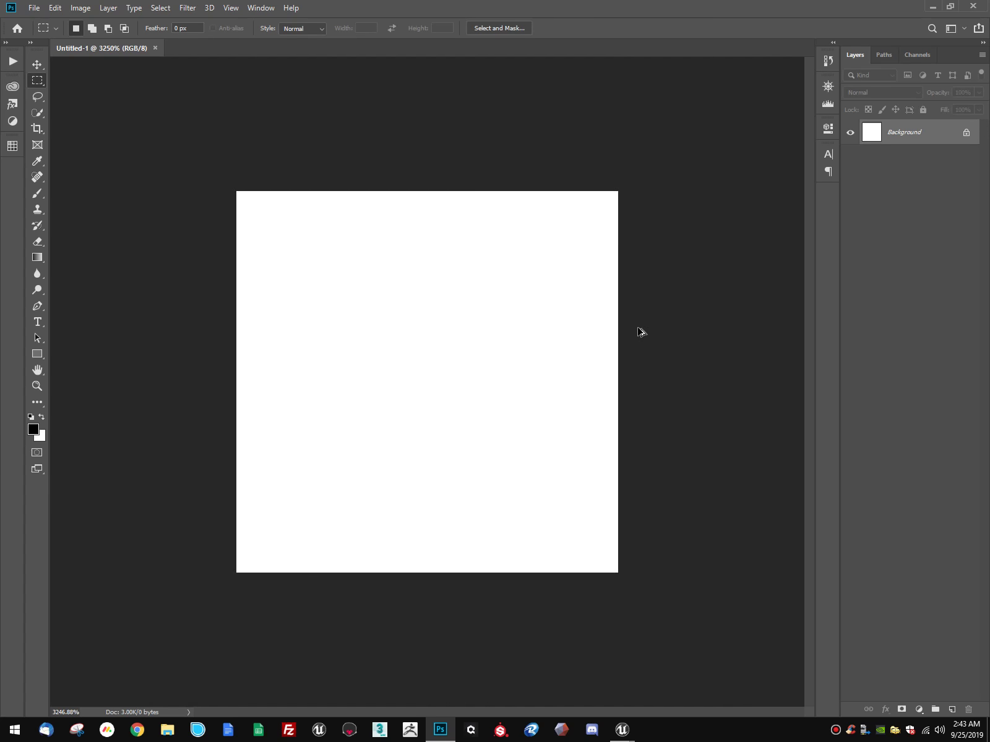
left_click(30, 429)
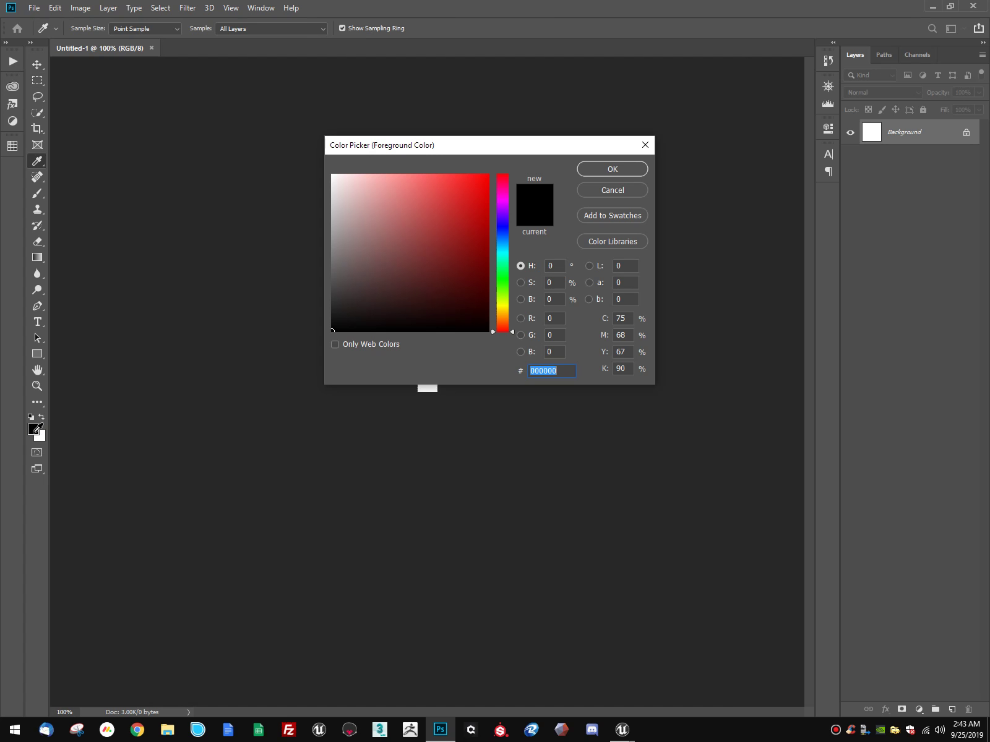
left_click(609, 189)
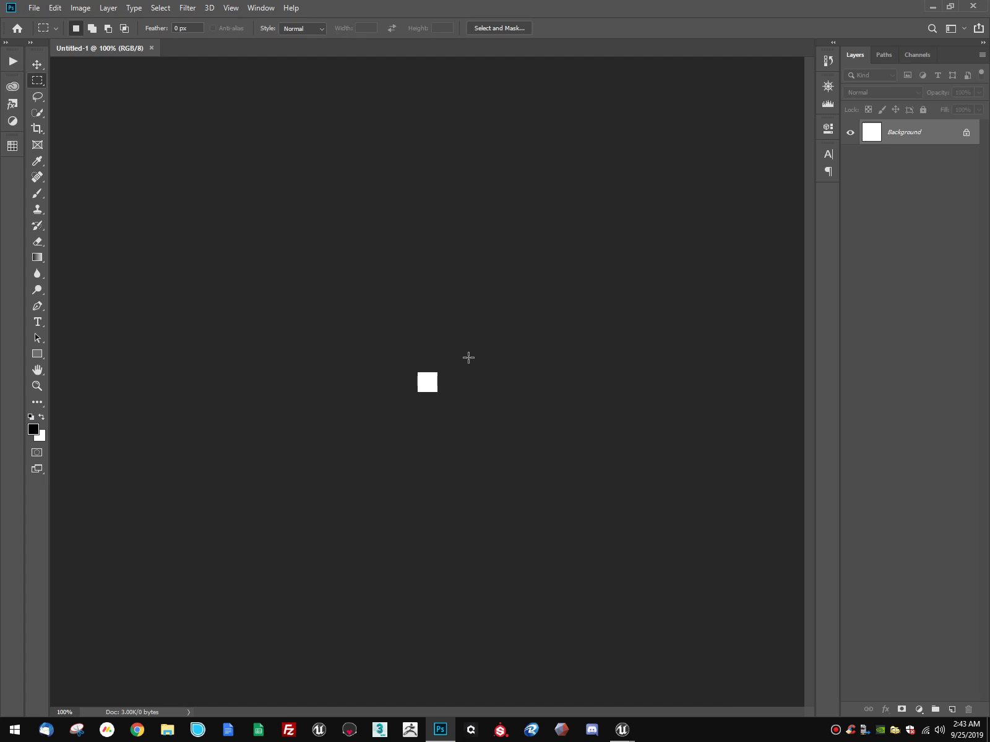
Step: Place vertical and horizontal guides through the canvas centre and fill the upper-left and lower-right quadrants with black
key("ctrl+plus")
key("ctrl+r")
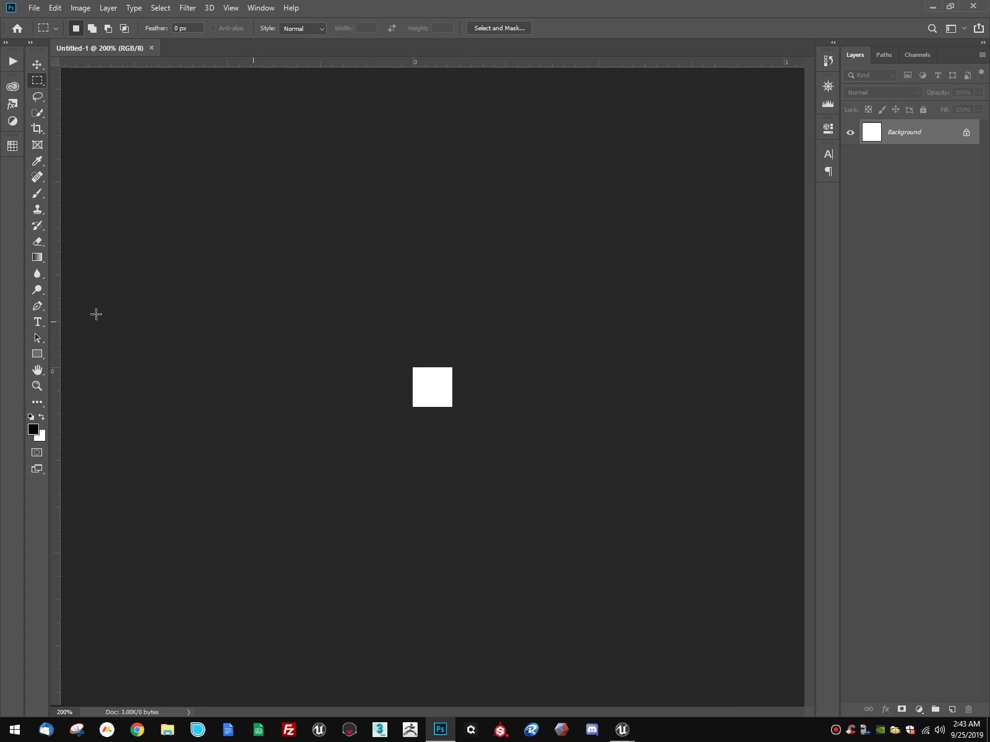
left_click_drag(54, 311, 432, 410)
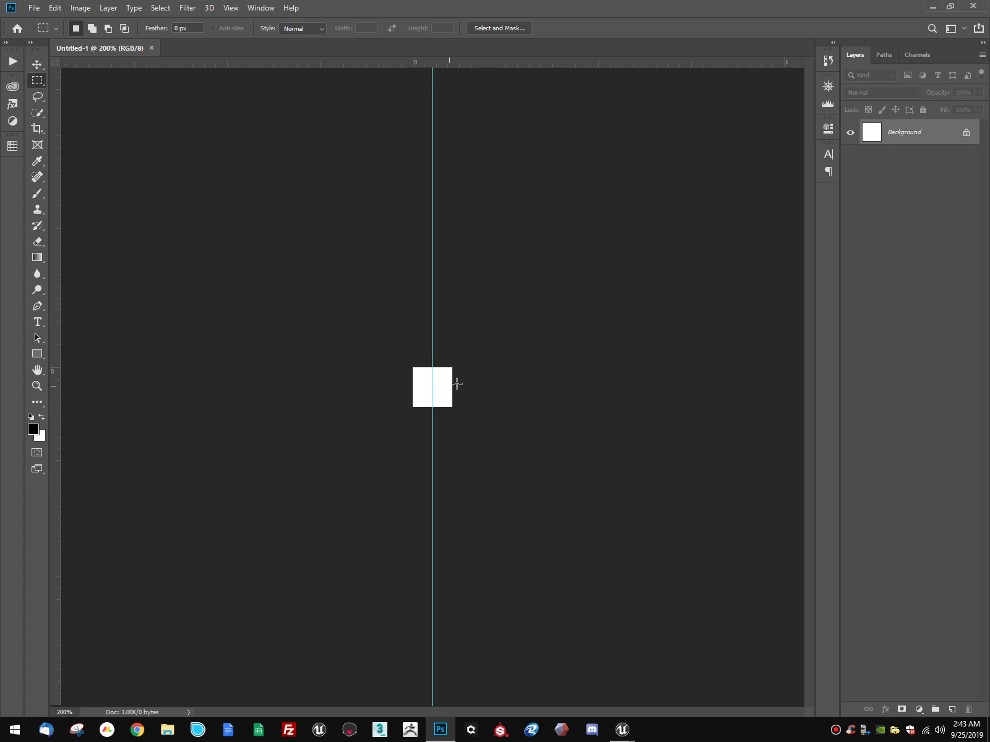
left_click_drag(456, 64, 441, 388)
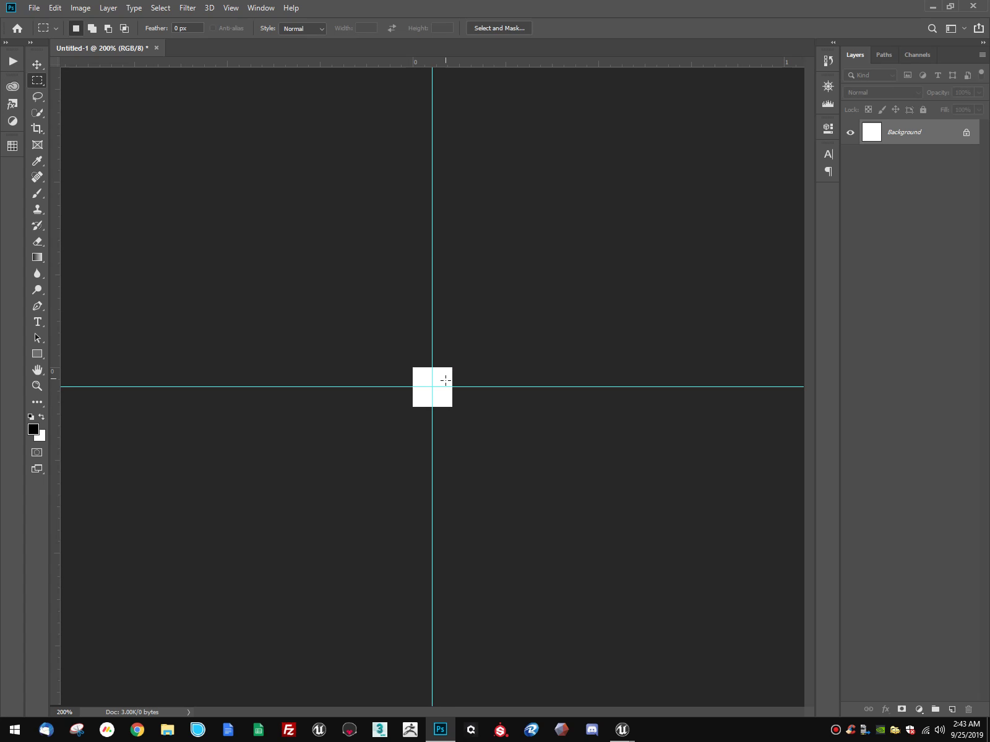
left_click_drag(452, 407, 432, 390)
left_click_drag(413, 367, 433, 388)
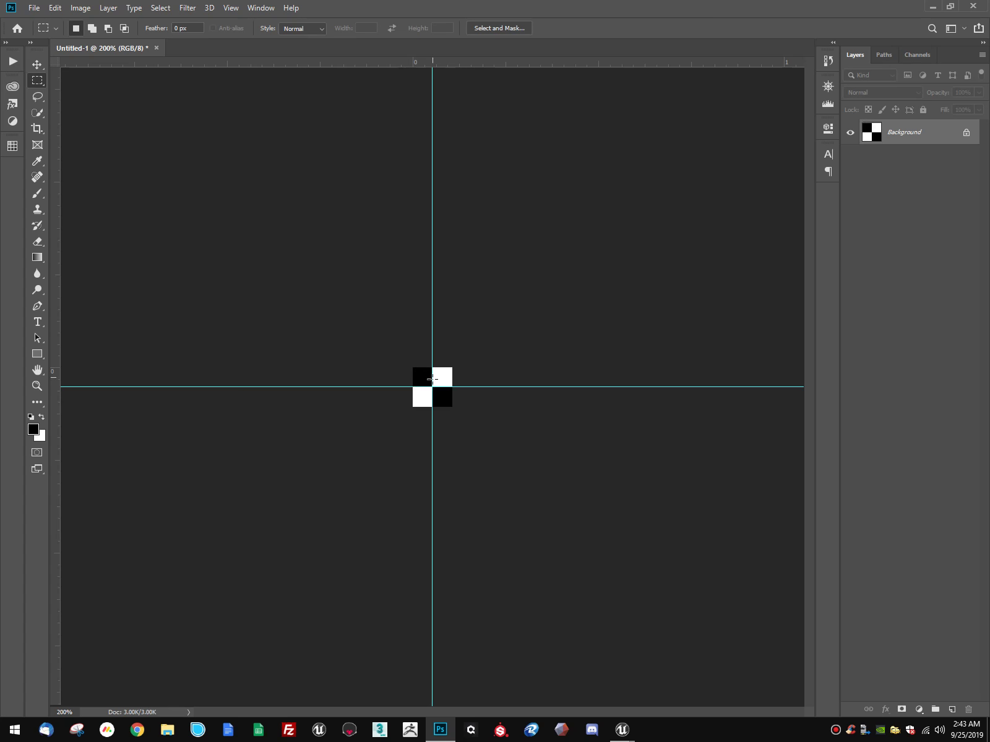
Step: Start saving the checker image under a new name and create a folder with the default name on the Desktop
left_click(34, 8)
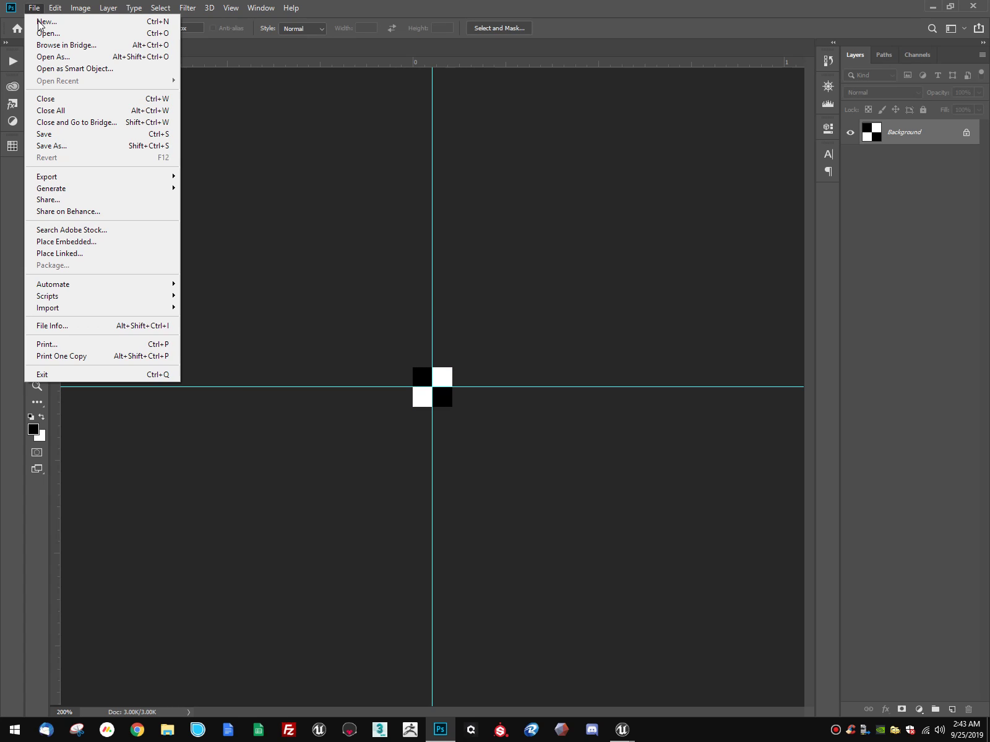
left_click(61, 146)
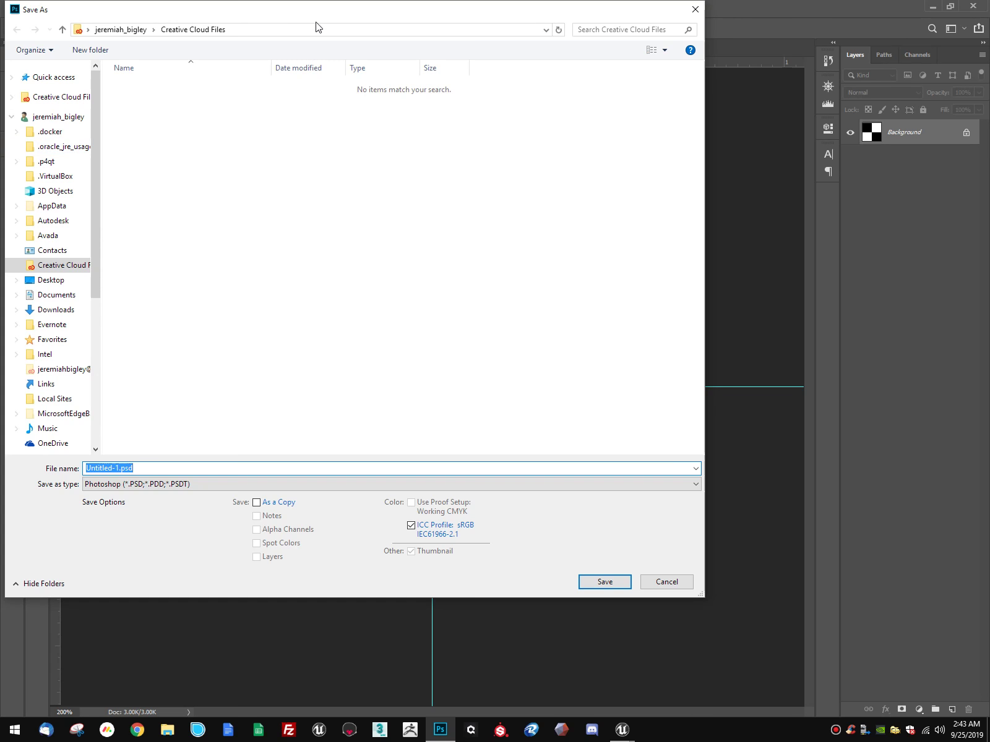
left_click_drag(317, 12, 557, 84)
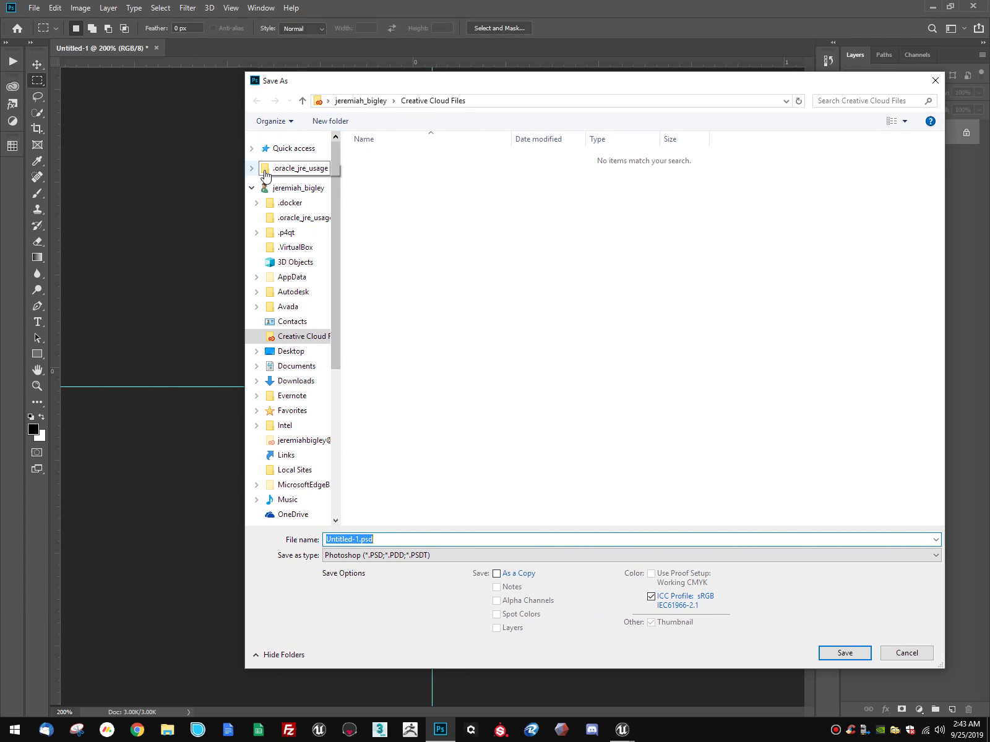
left_click(251, 187)
left_click(289, 239)
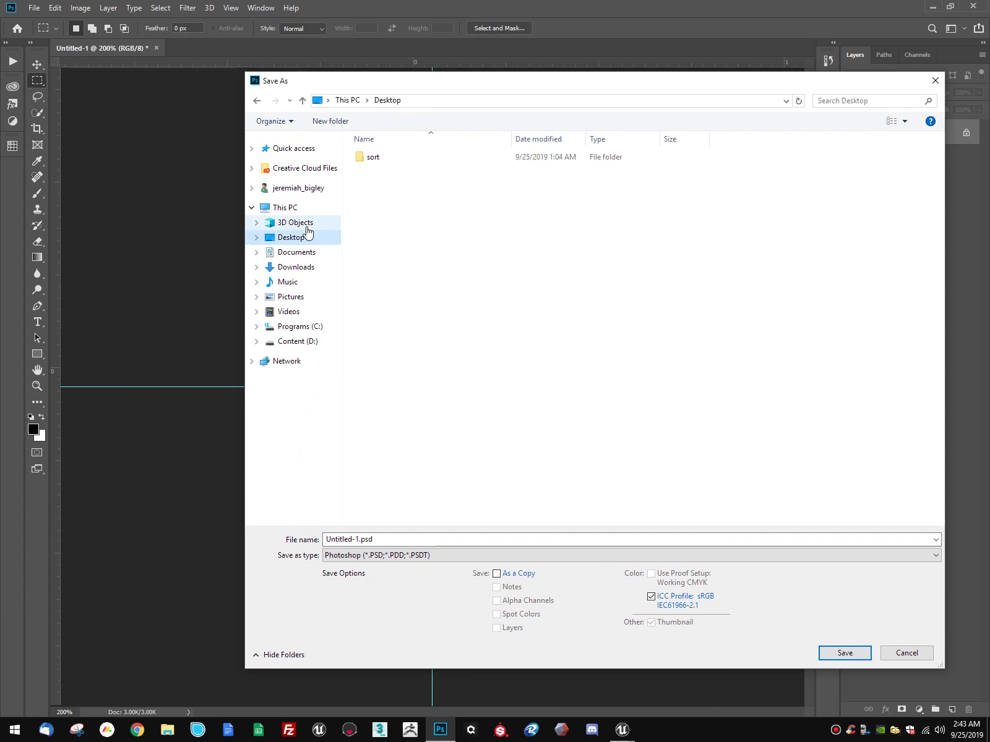
left_click(331, 121)
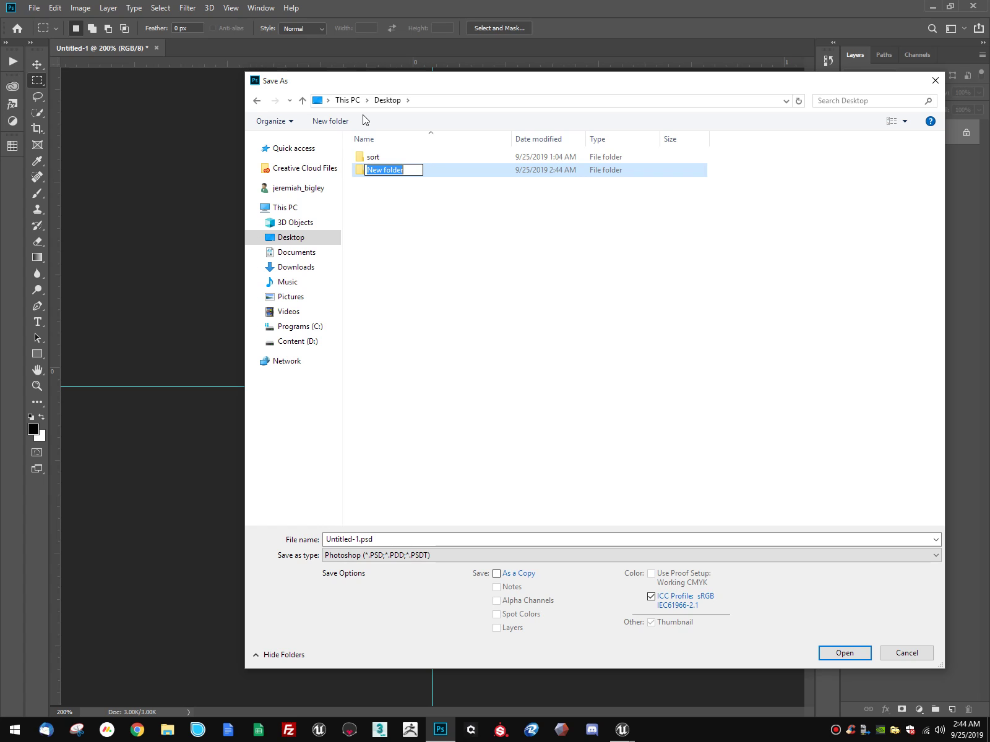
key("Return")
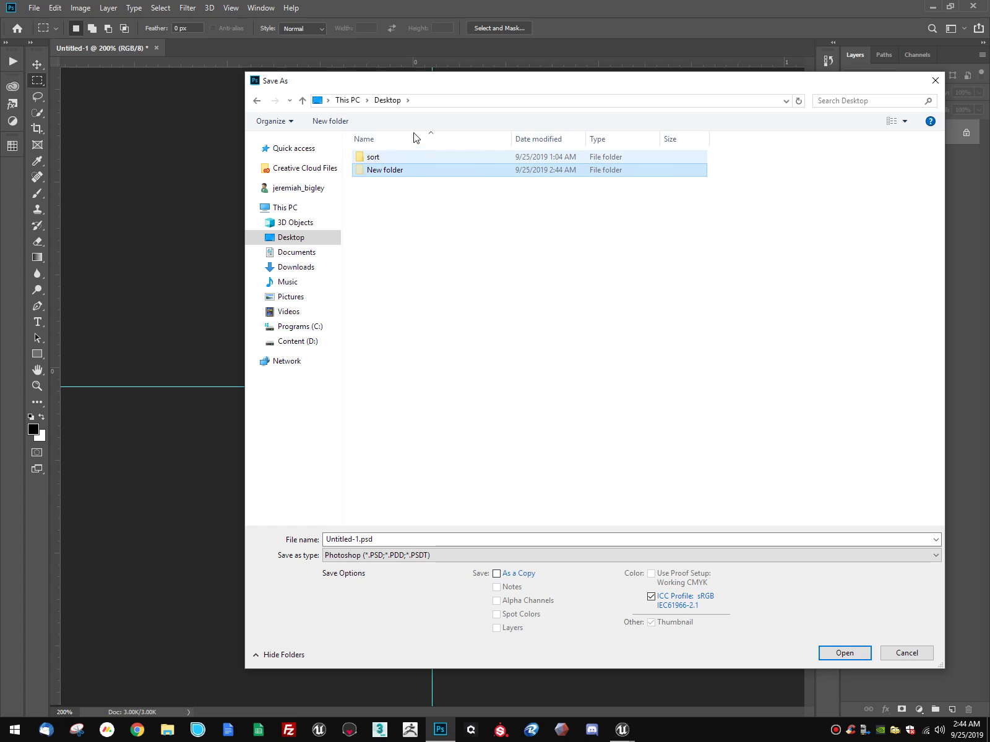
Step: Browse to Documents > Unreal Projects > MasterMaterialTut and create a folder named Source there
left_click(313, 251)
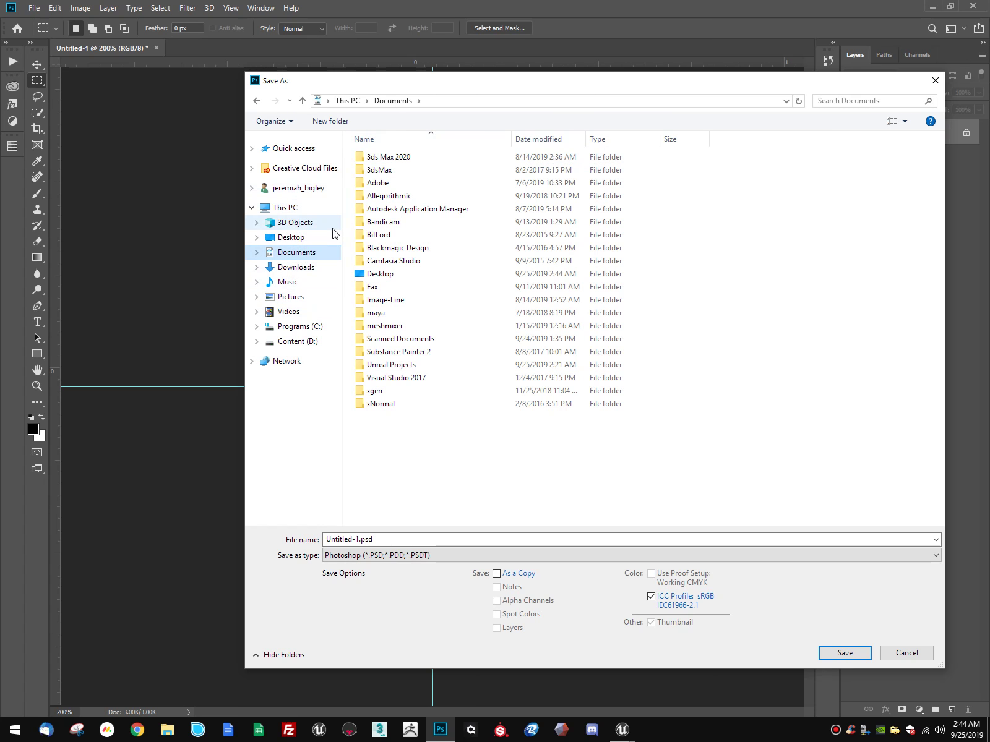
double_click(398, 365)
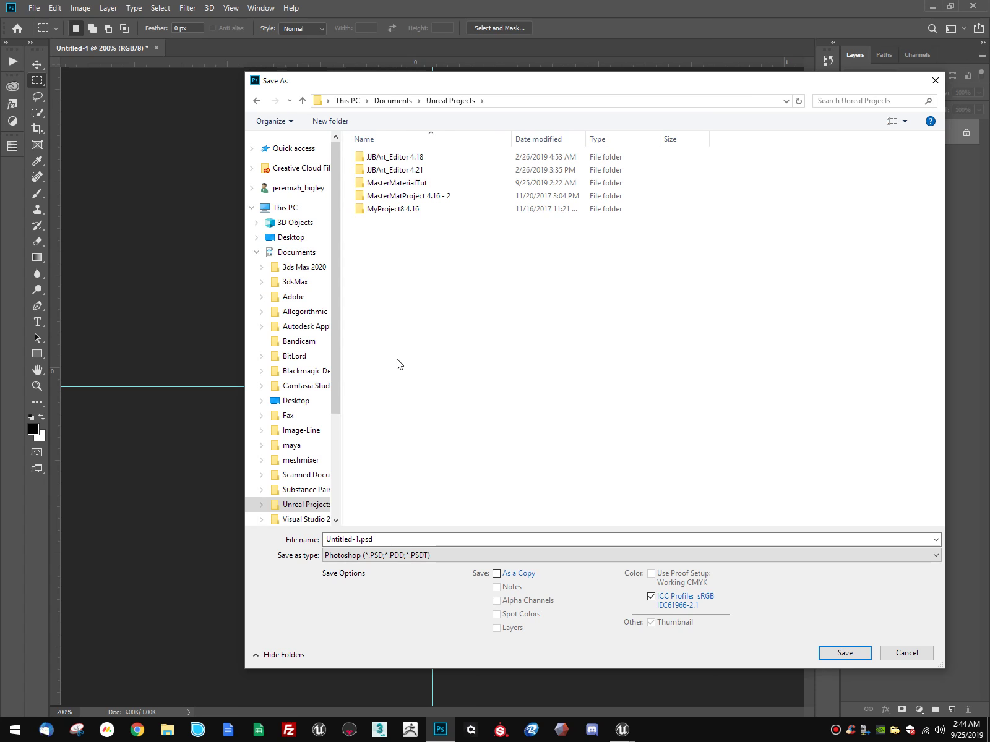
double_click(423, 185)
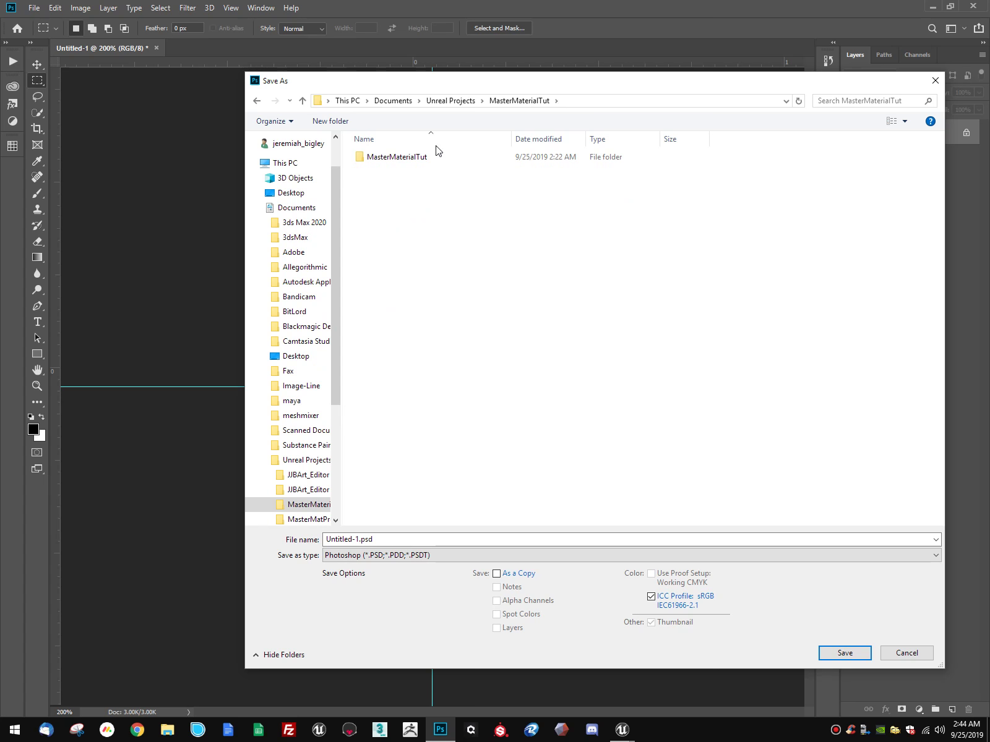
right_click(416, 200)
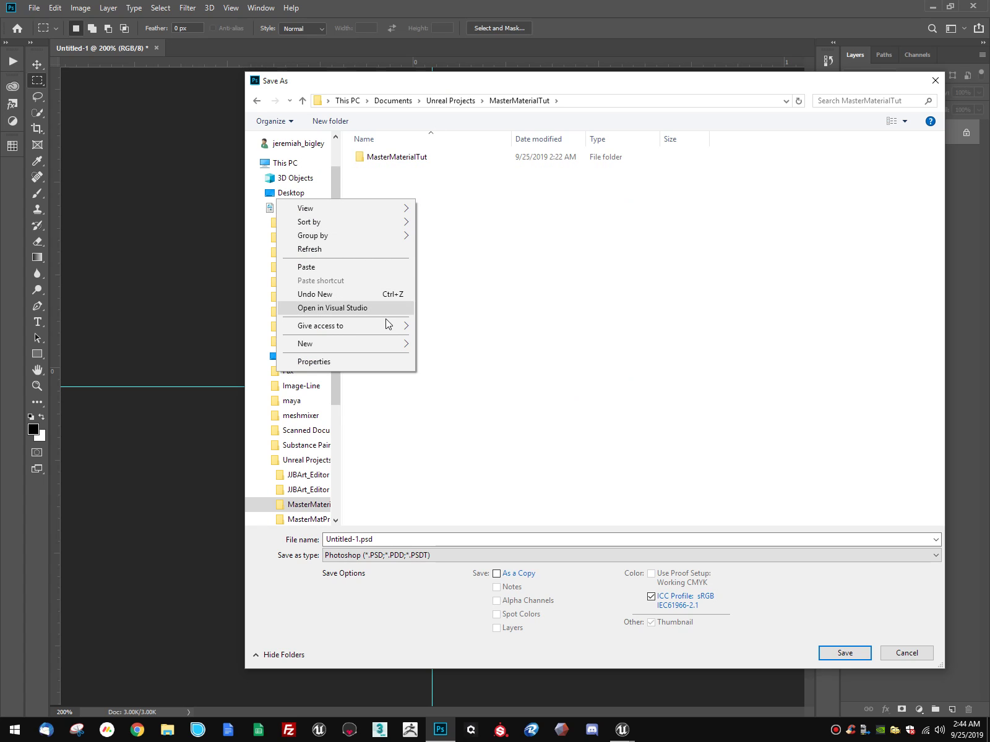
mouse_move(404, 348)
left_click(452, 344)
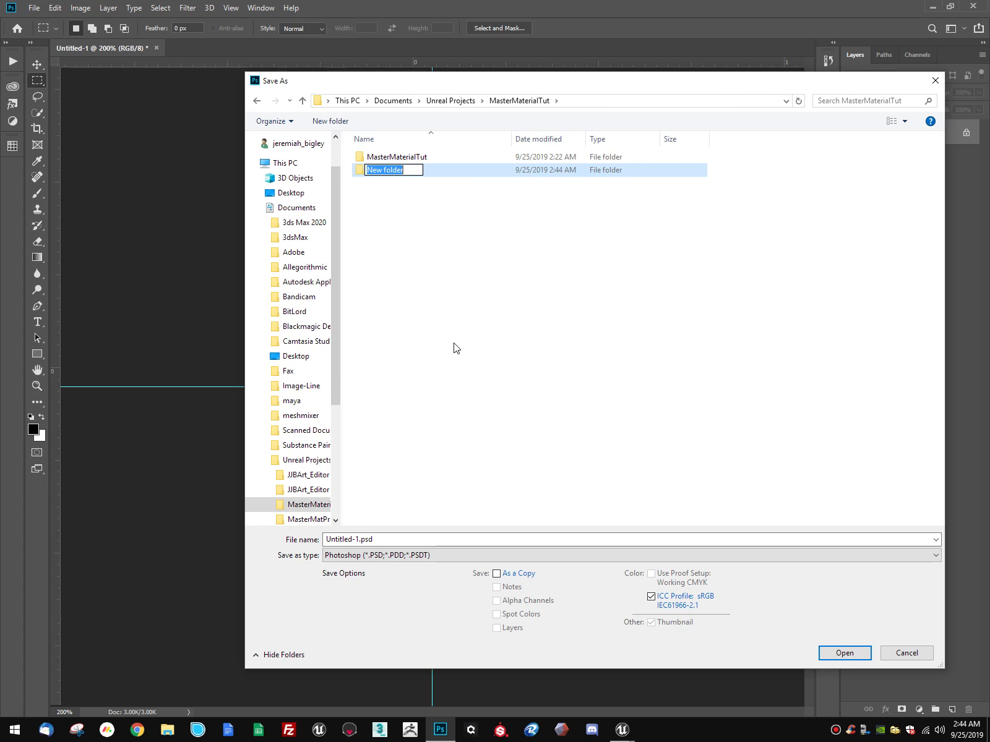
type("Source")
key("Return")
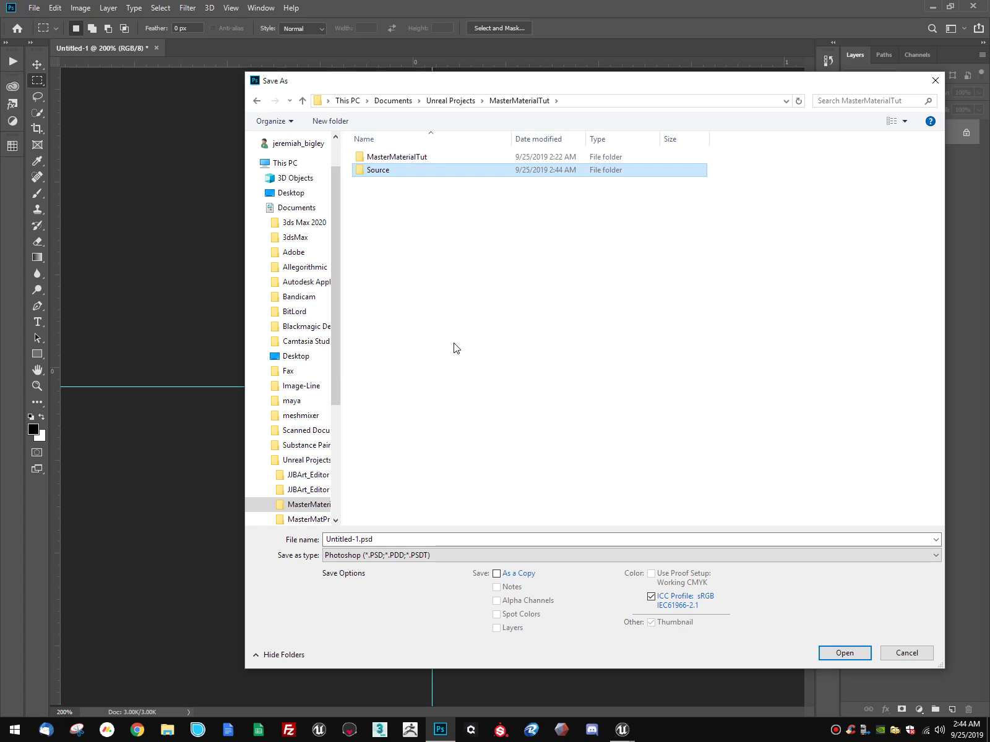
Step: Check the inner MasterMaterialTut project folder, return to open Source, and create a Materials folder inside it
double_click(403, 157)
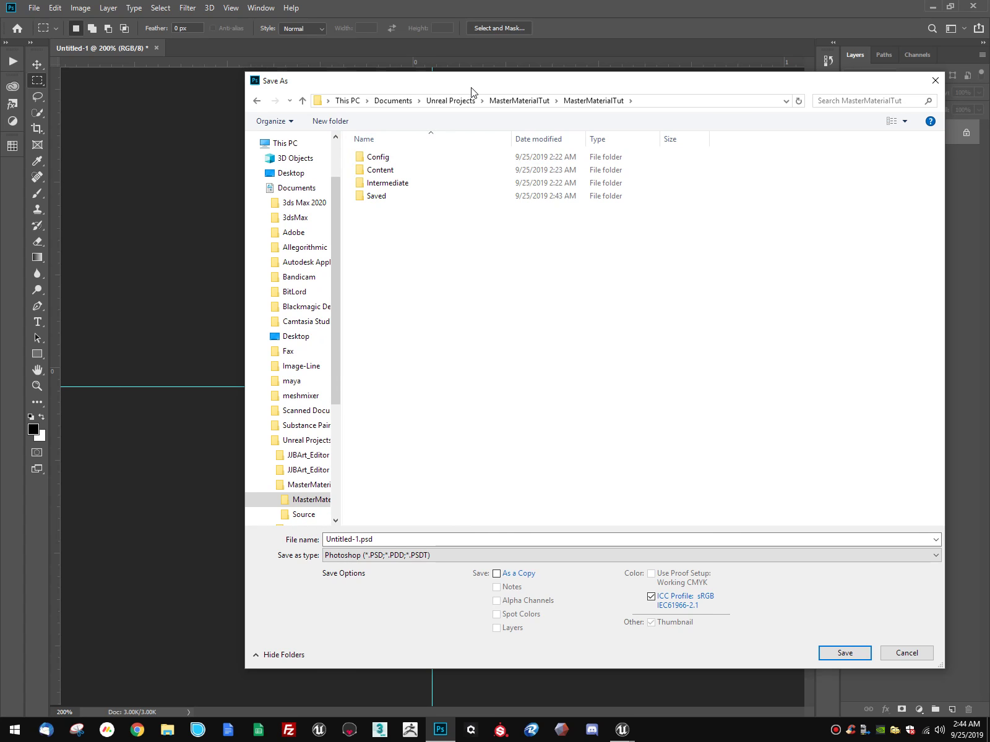
left_click(297, 103)
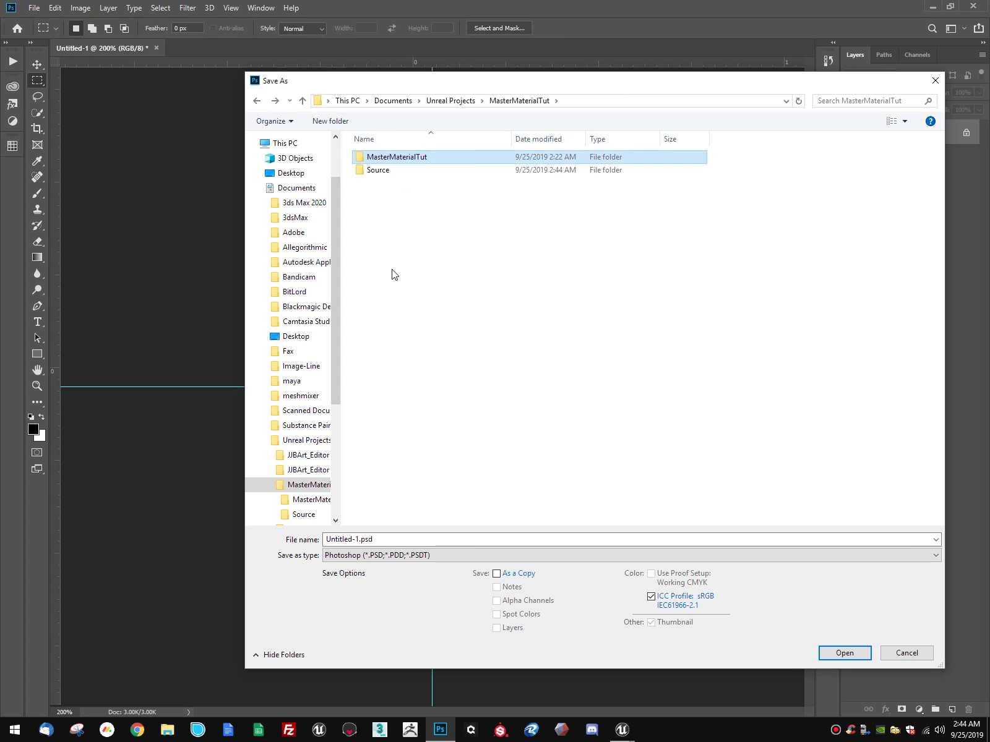
left_click(378, 174)
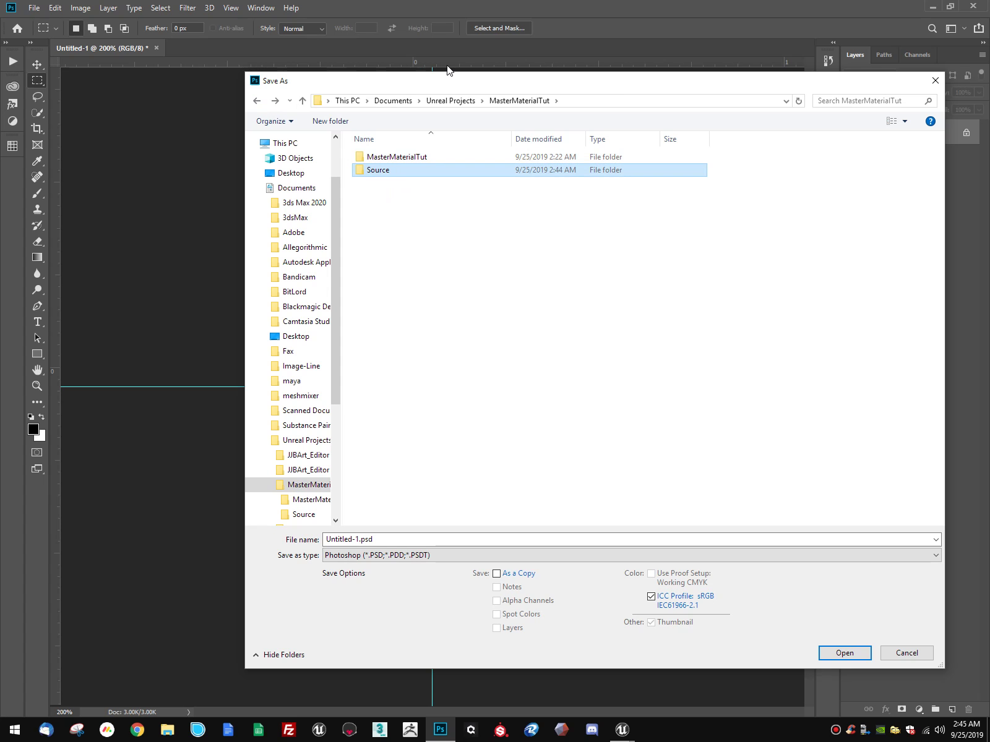
double_click(379, 171)
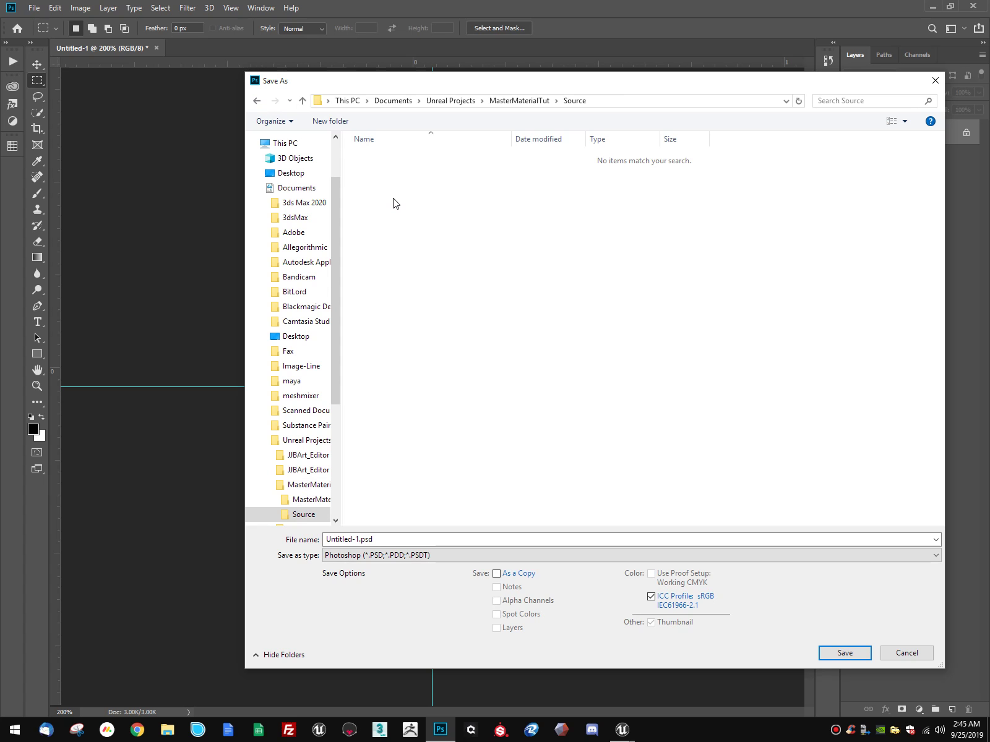
key("ctrl+shift+n")
type("Material")
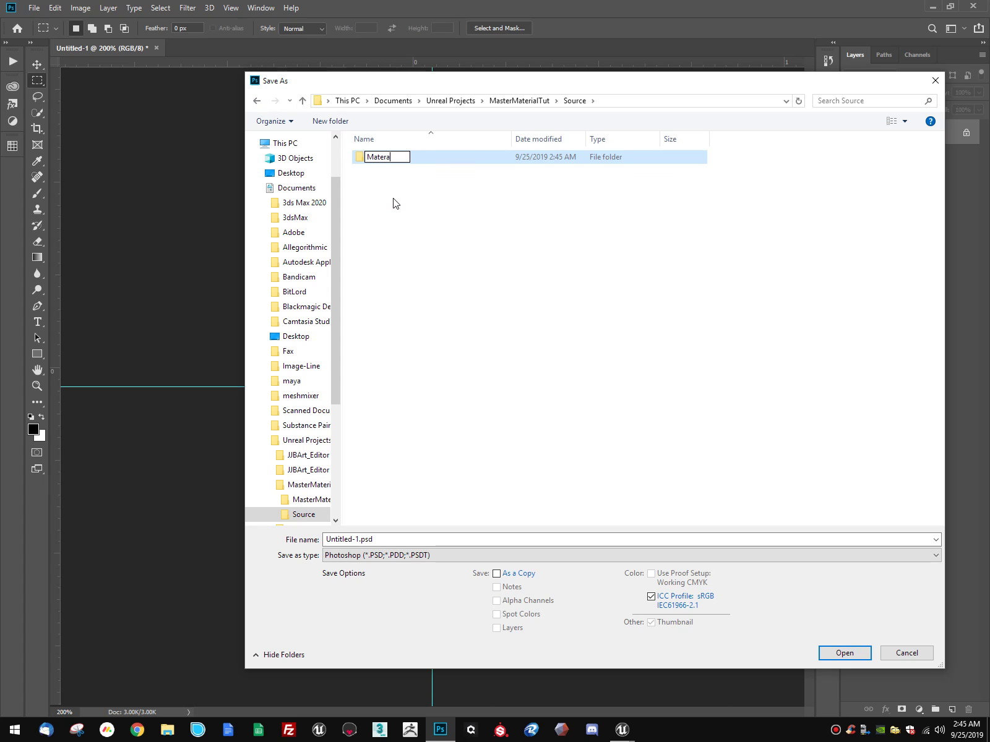
type("s")
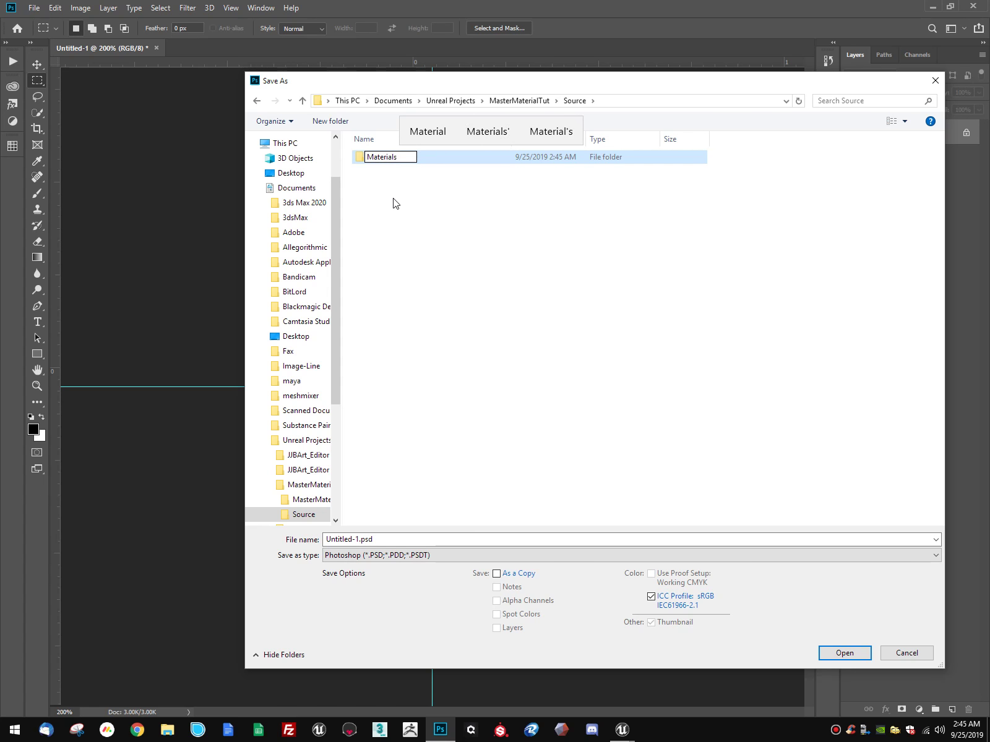
key("Return")
Step: Add two more folders named Textures and Maps inside the Source folder
key("ctrl+shift+n")
type("Textures")
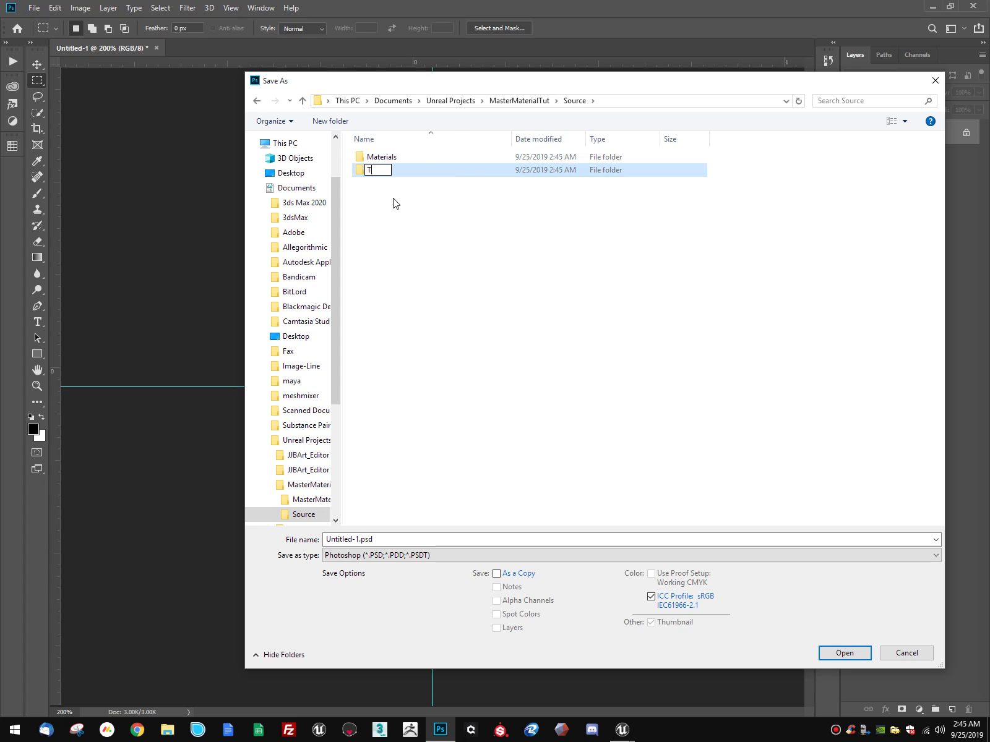
key("Return")
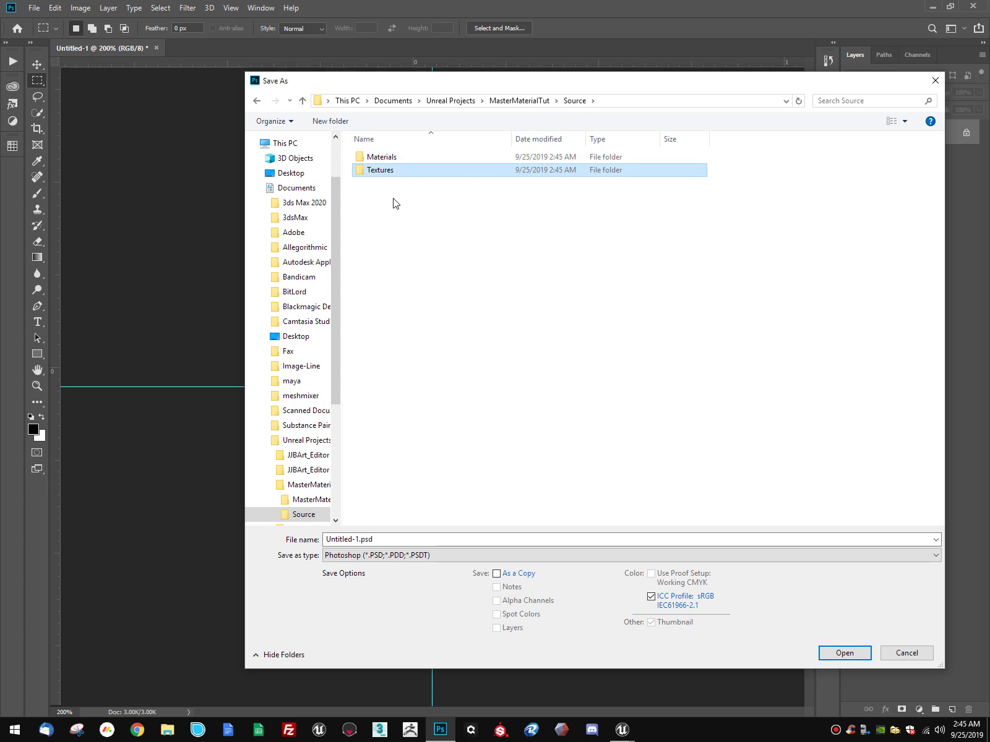
key("ctrl+shift+n")
type("Ma")
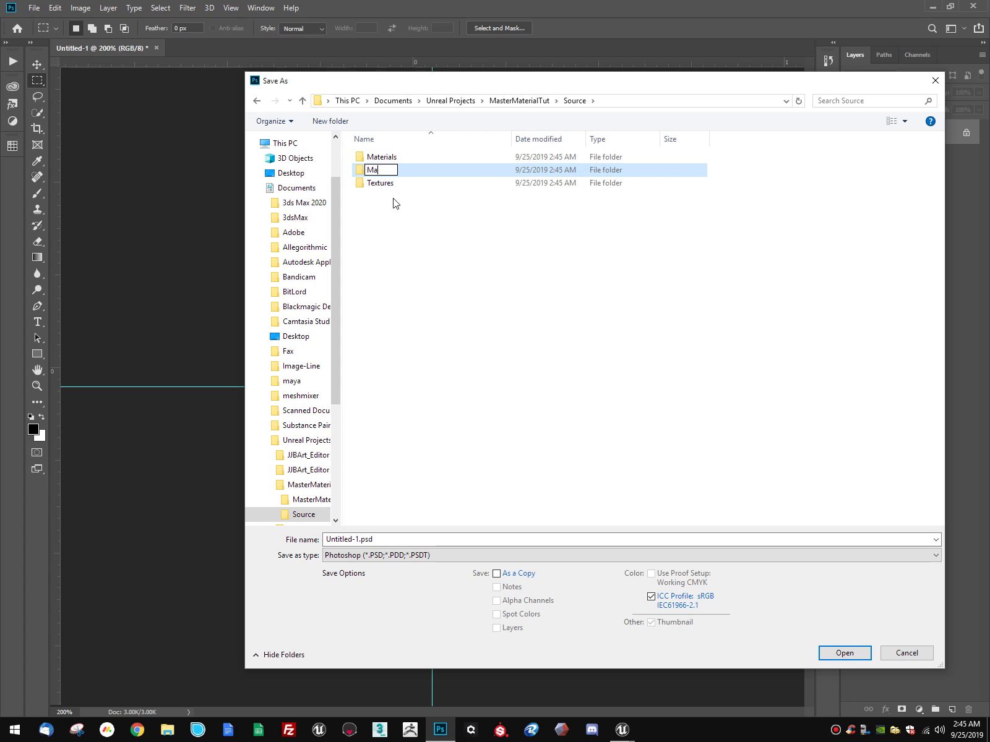
type("ps")
key("Return")
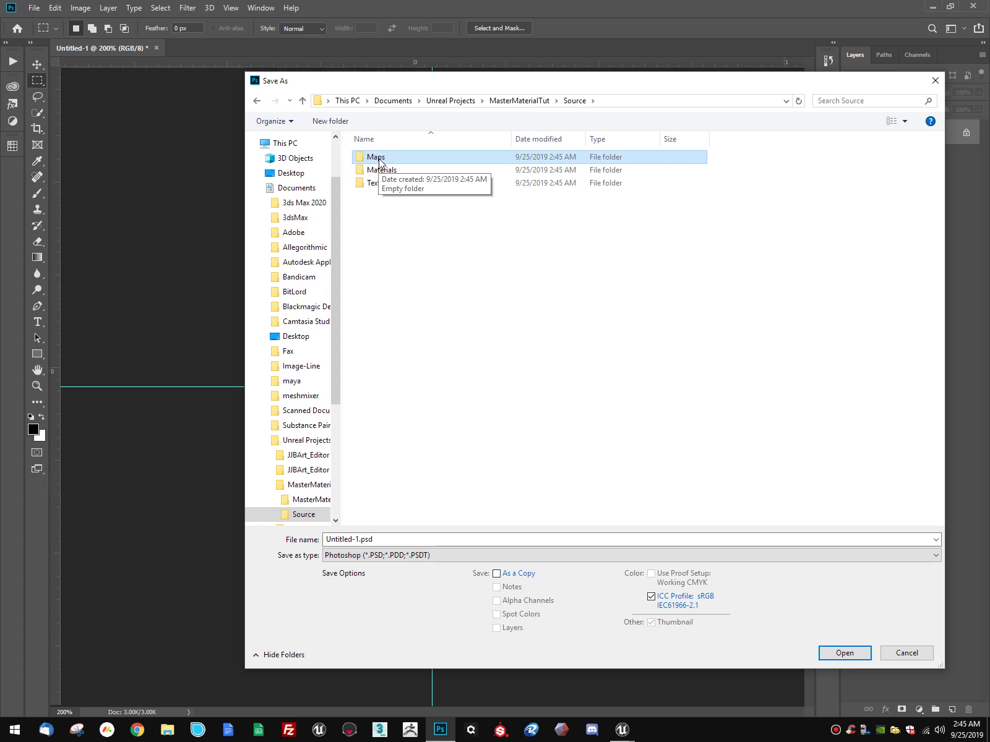
Step: Create another folder named Assets inside the Source folder
left_click(375, 209)
left_click(392, 162)
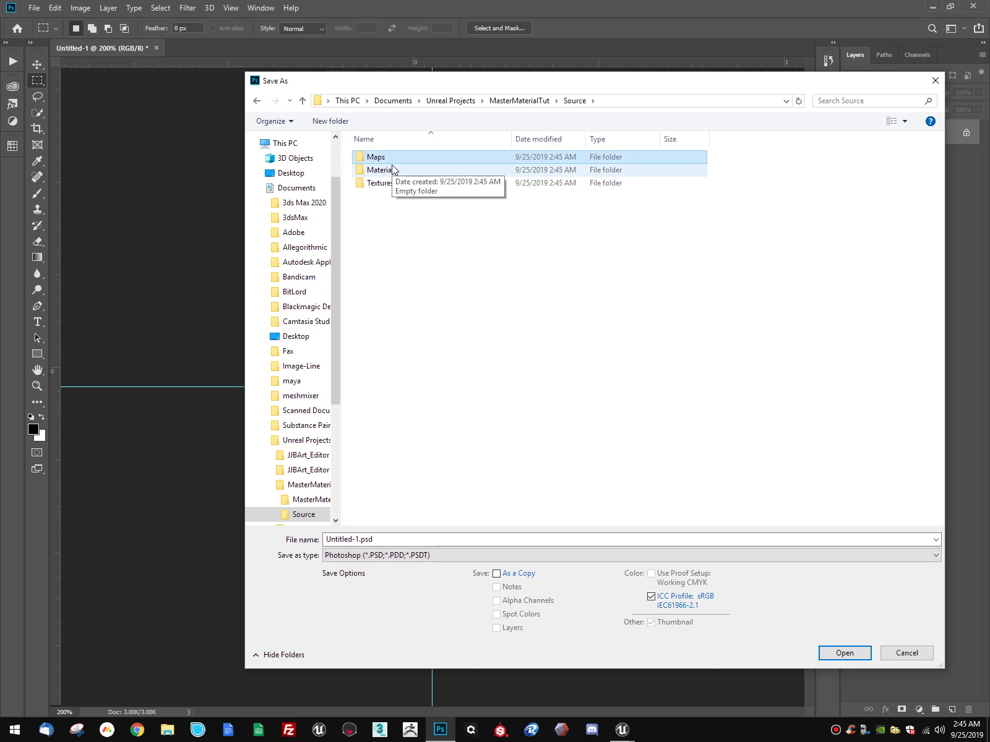
key("ctrl+shift+n")
type("A")
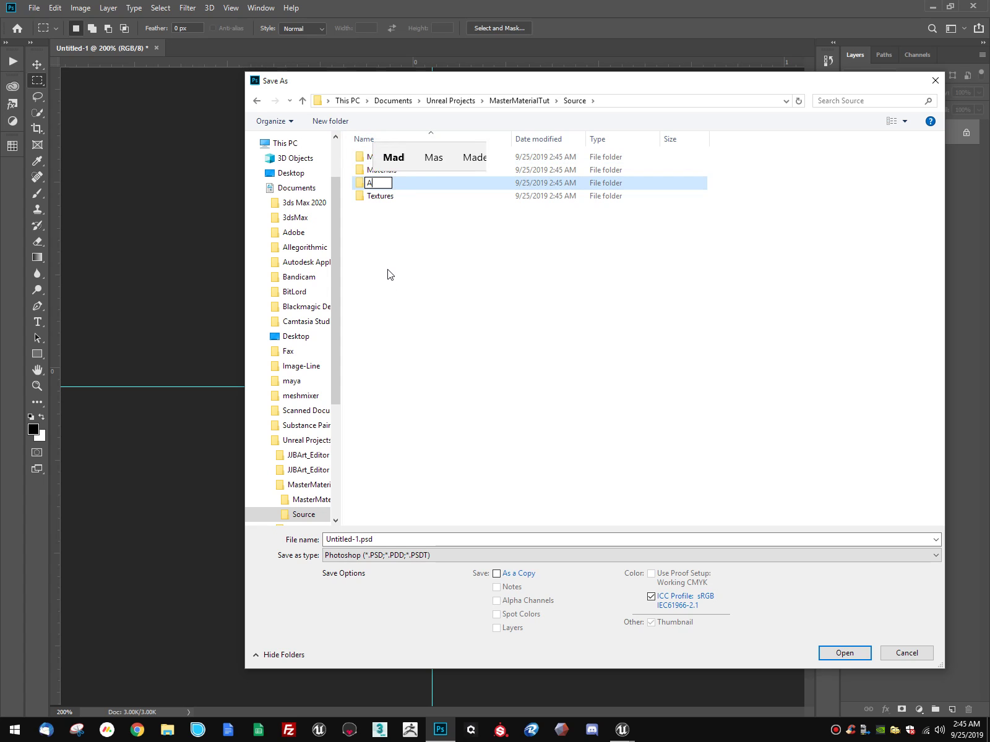
type("ssets")
key("Return")
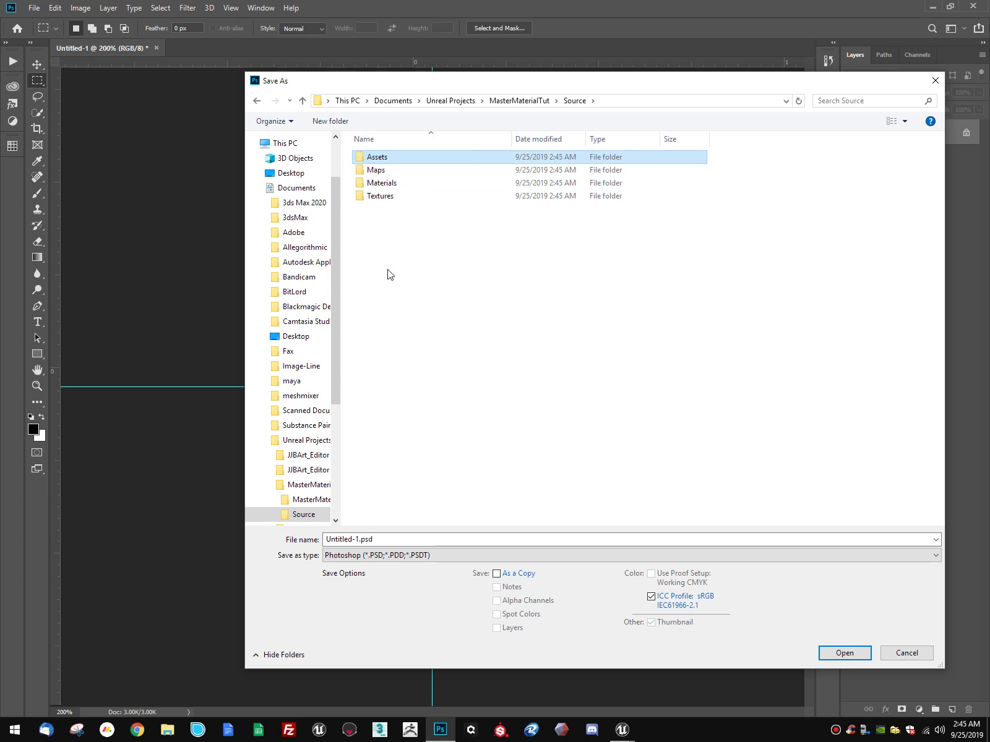
Step: Open the Textures folder, create a subfolder named basic inside it, and enter that subfolder
left_click(382, 196)
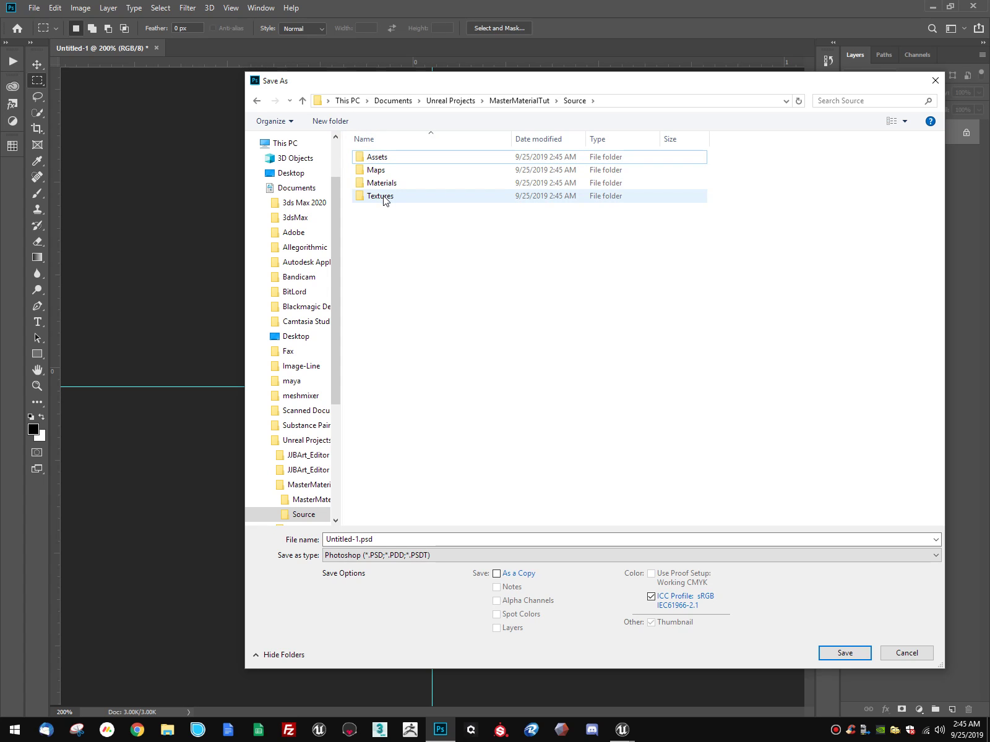
double_click(385, 196)
left_click(390, 539)
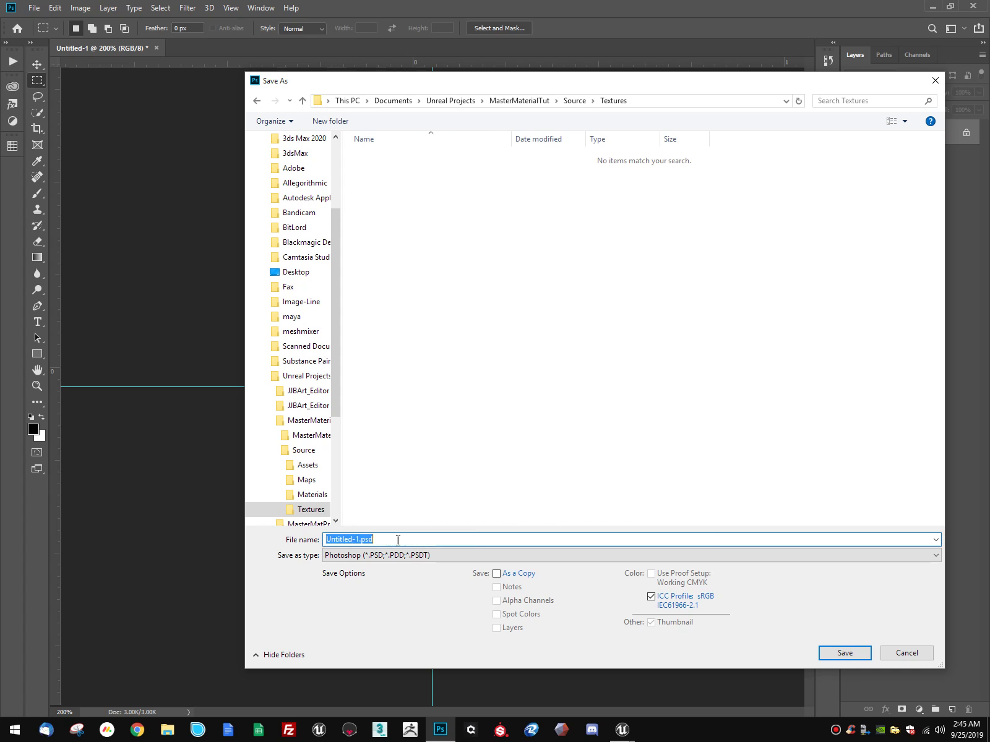
left_click(399, 555)
left_click(485, 249)
left_click(354, 126)
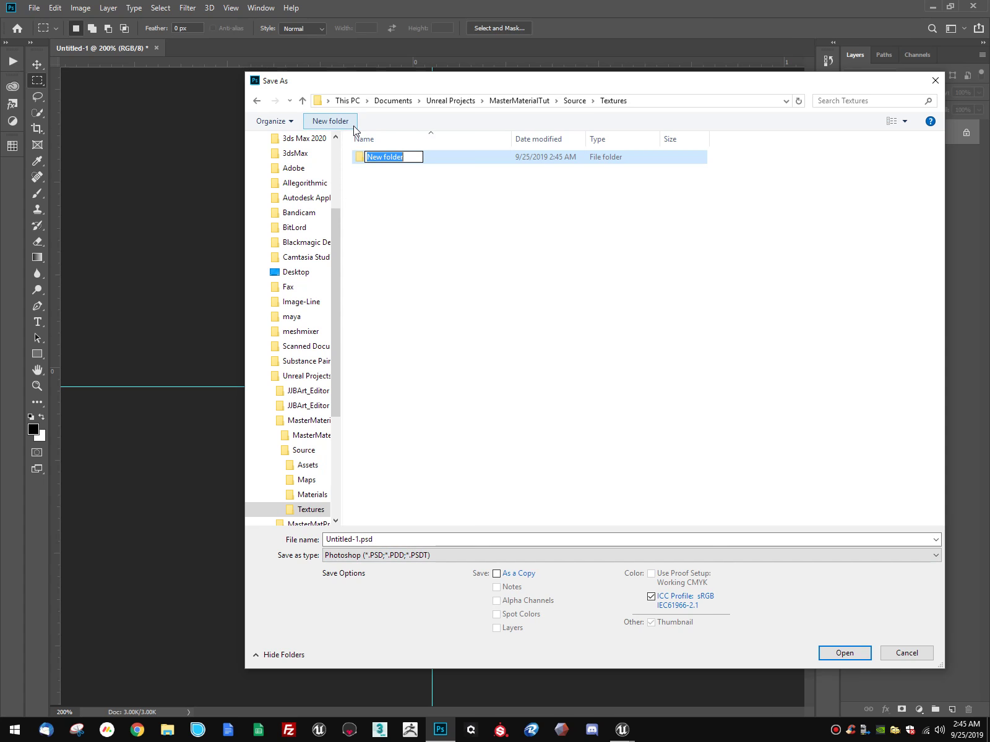
type("basic")
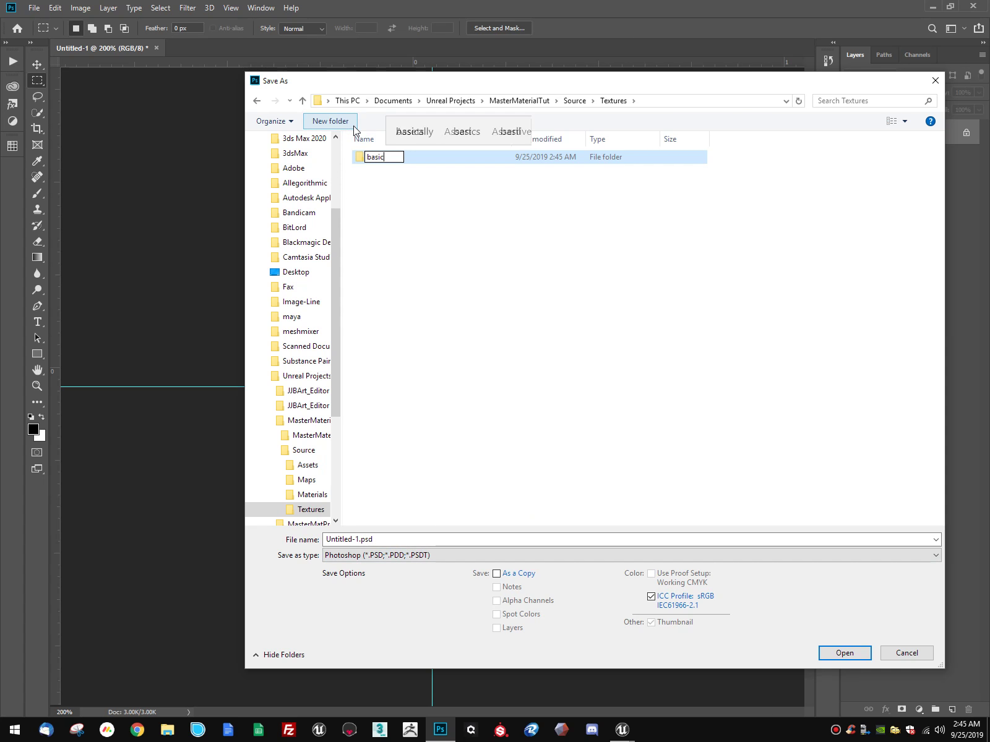
key("Return")
key("Return")
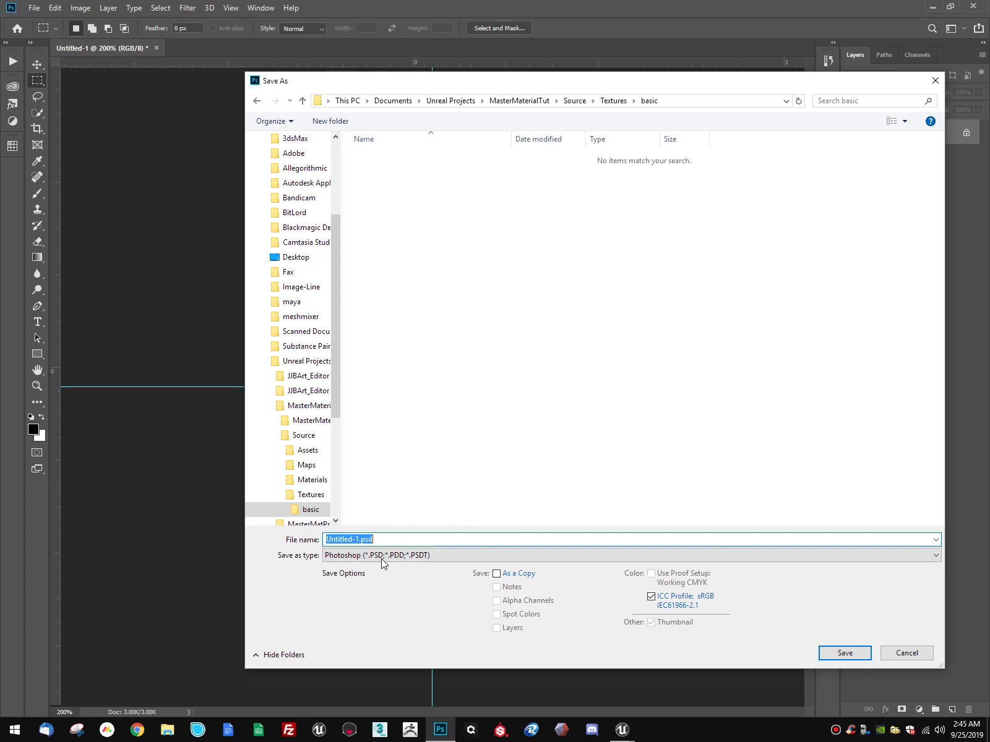
Step: Save the image in the basic folder as a PNG named checker, using the large file size (fastest saving) option
left_click(380, 555)
left_click(362, 490)
left_click(399, 536)
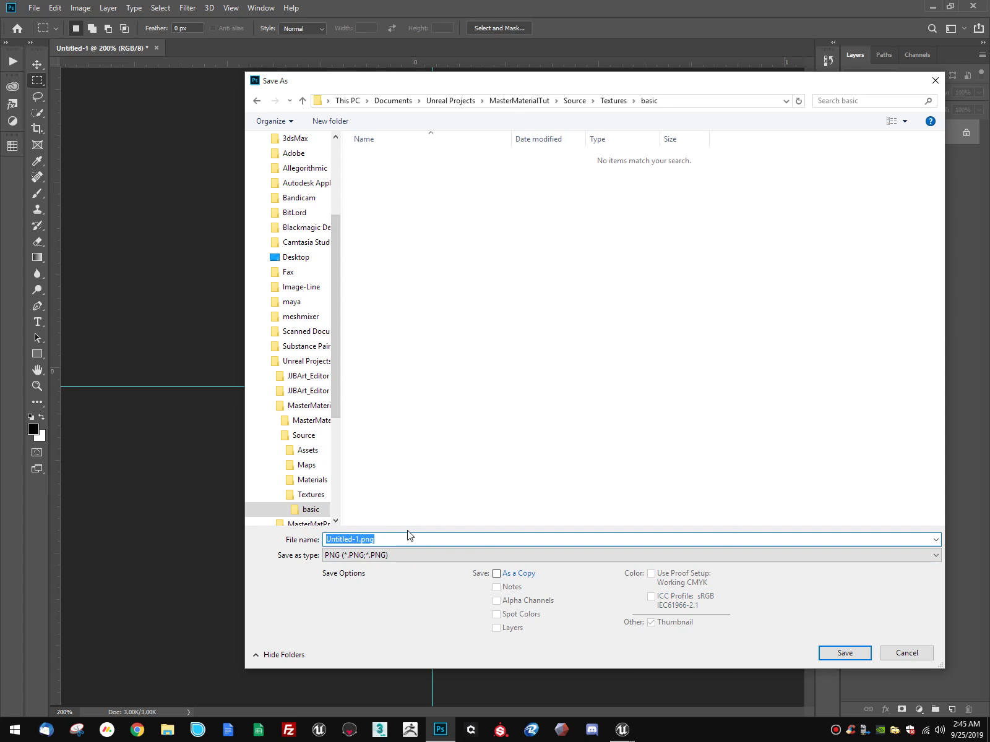
type("checker")
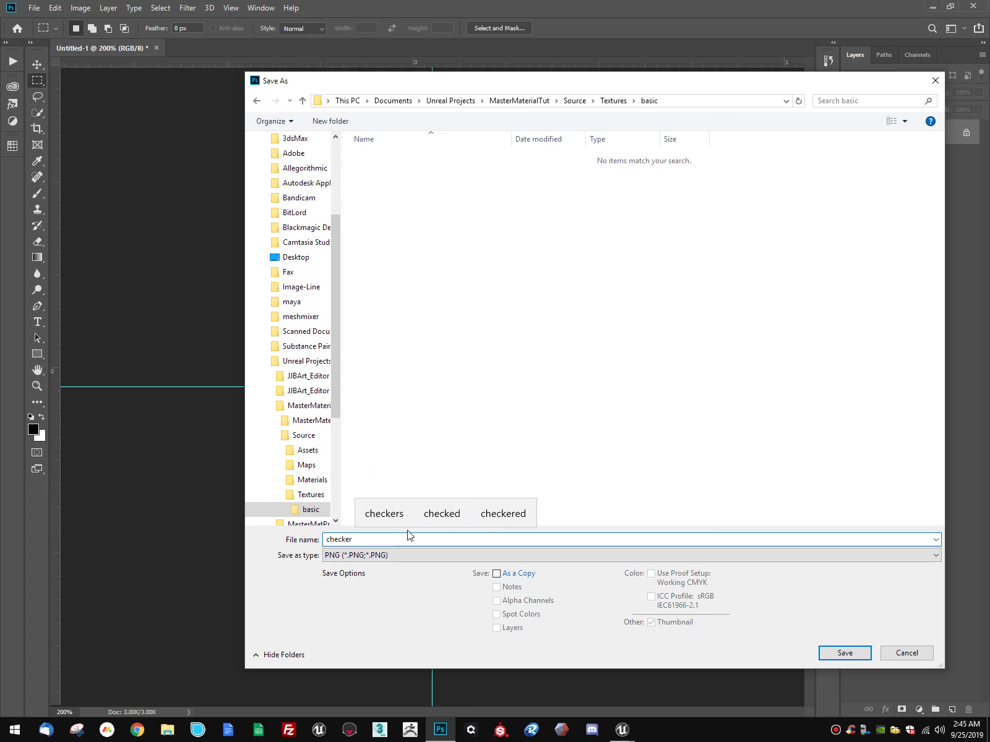
key("Return")
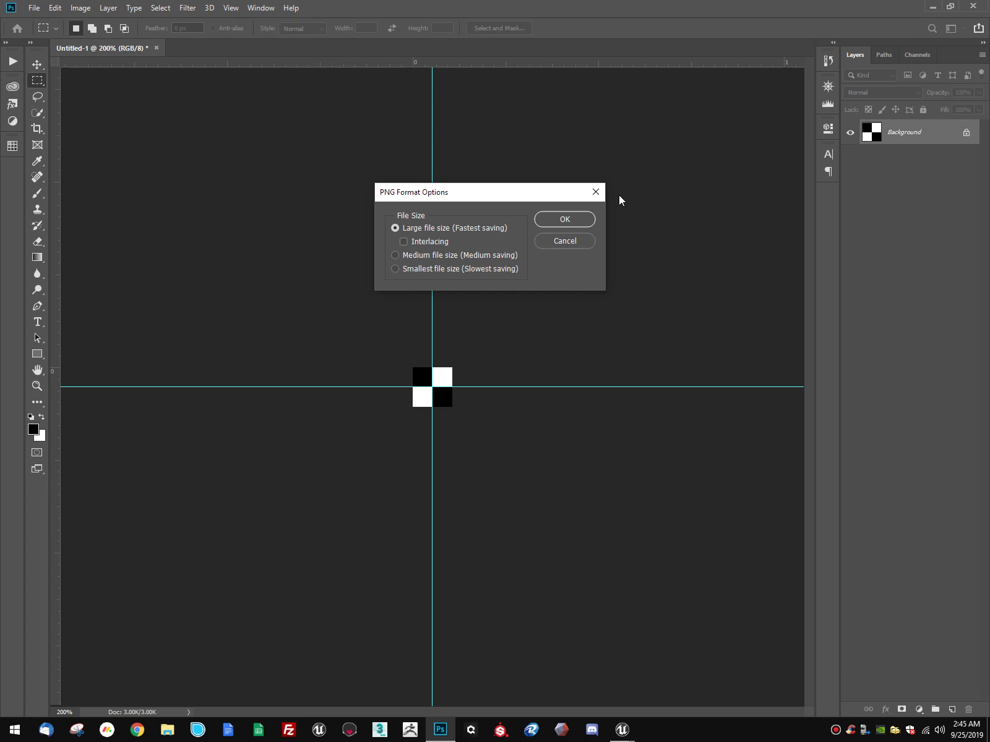
left_click(560, 219)
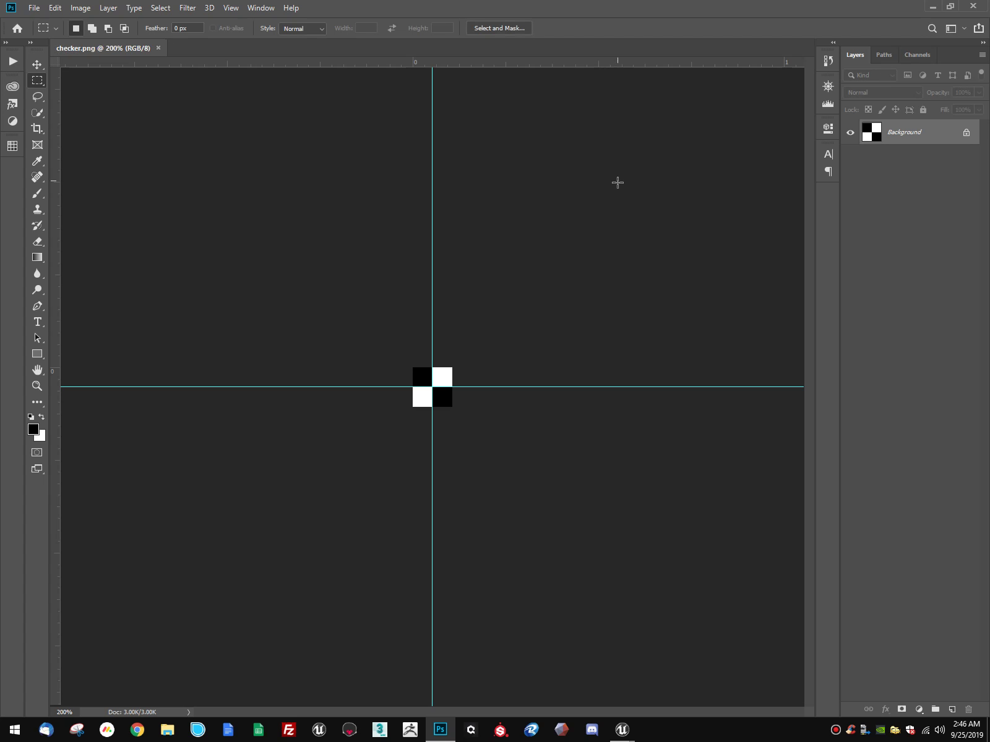
key("alt+Tab")
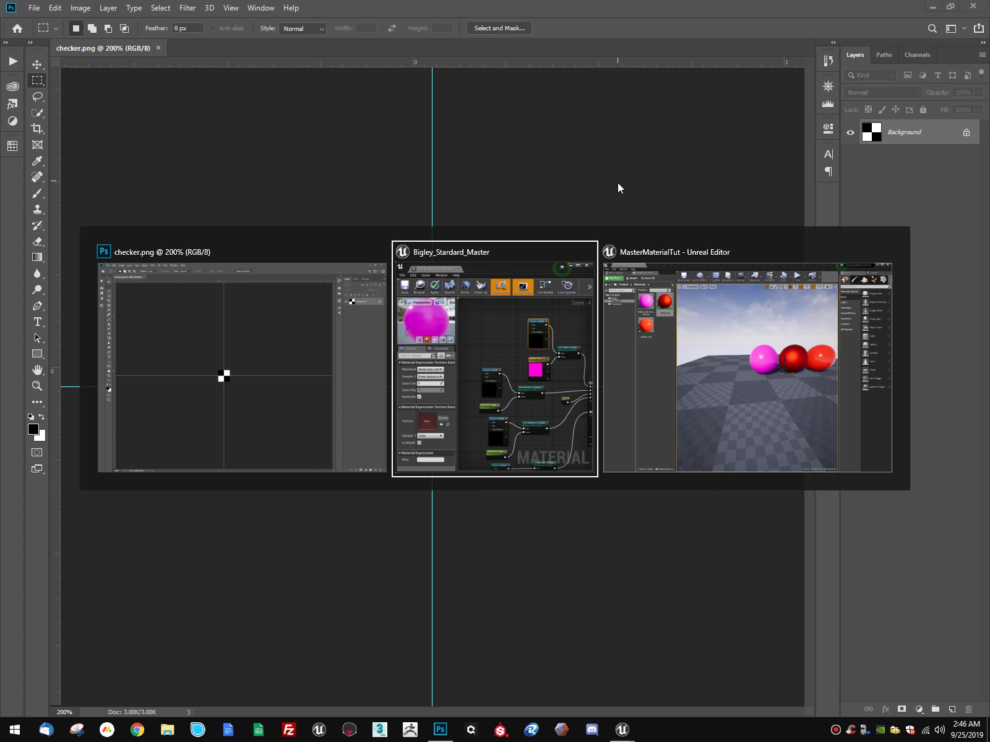
key("alt+shift+Tab")
key("alt+Tab")
key("Escape")
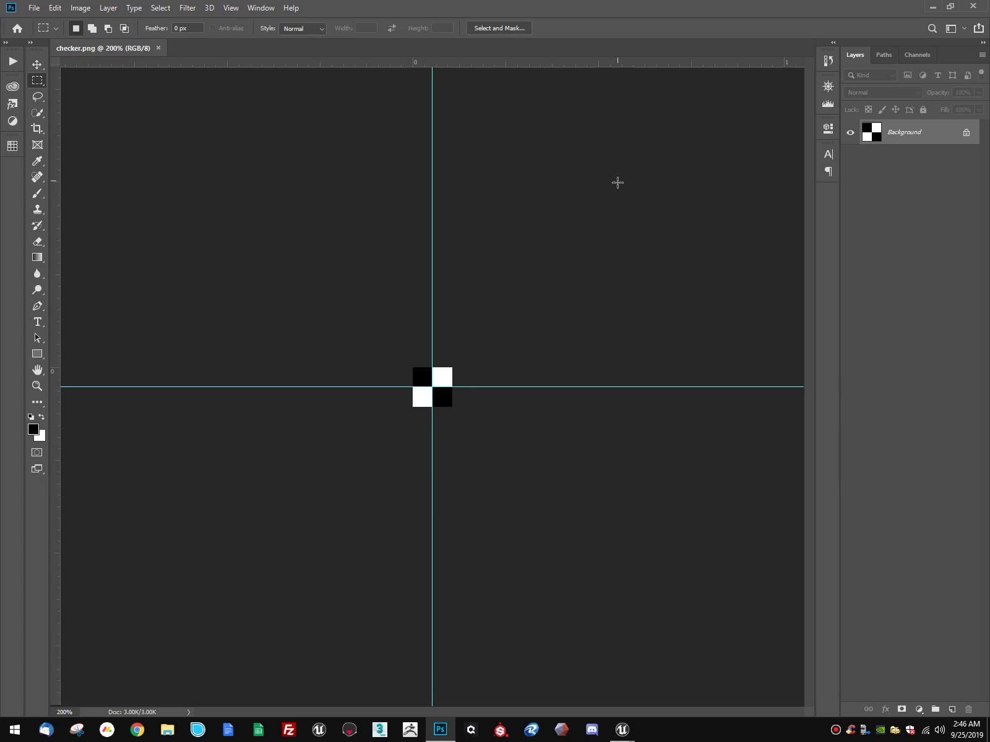
Step: Hide the rulers and the guides around the checker image
key("ctrl+r")
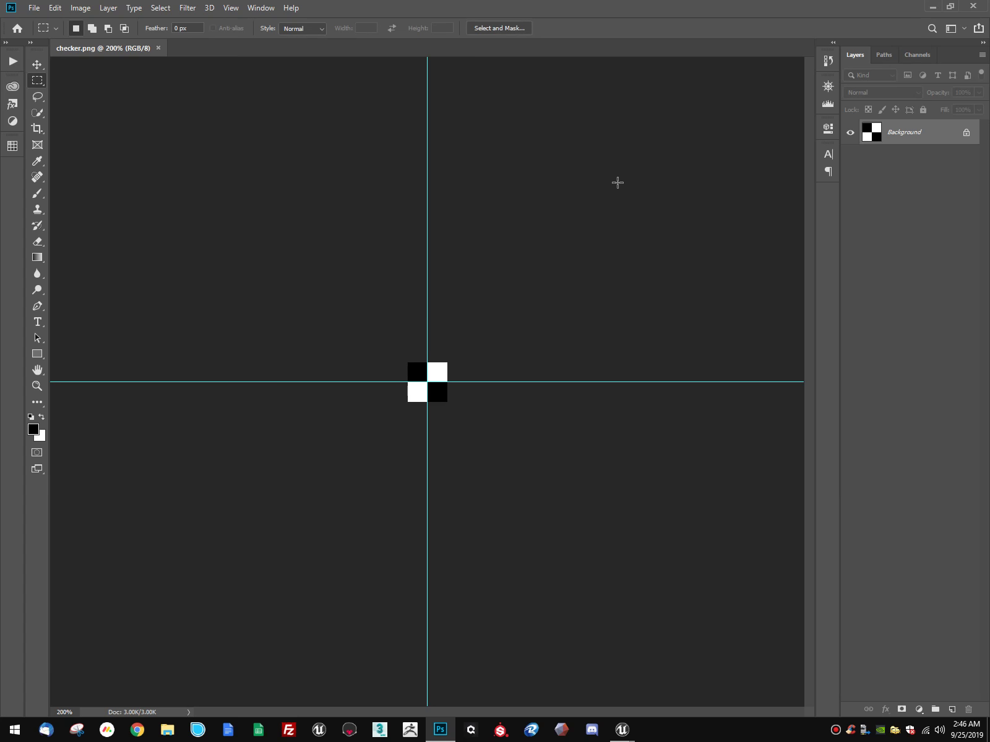
key("ctrl+semicolon")
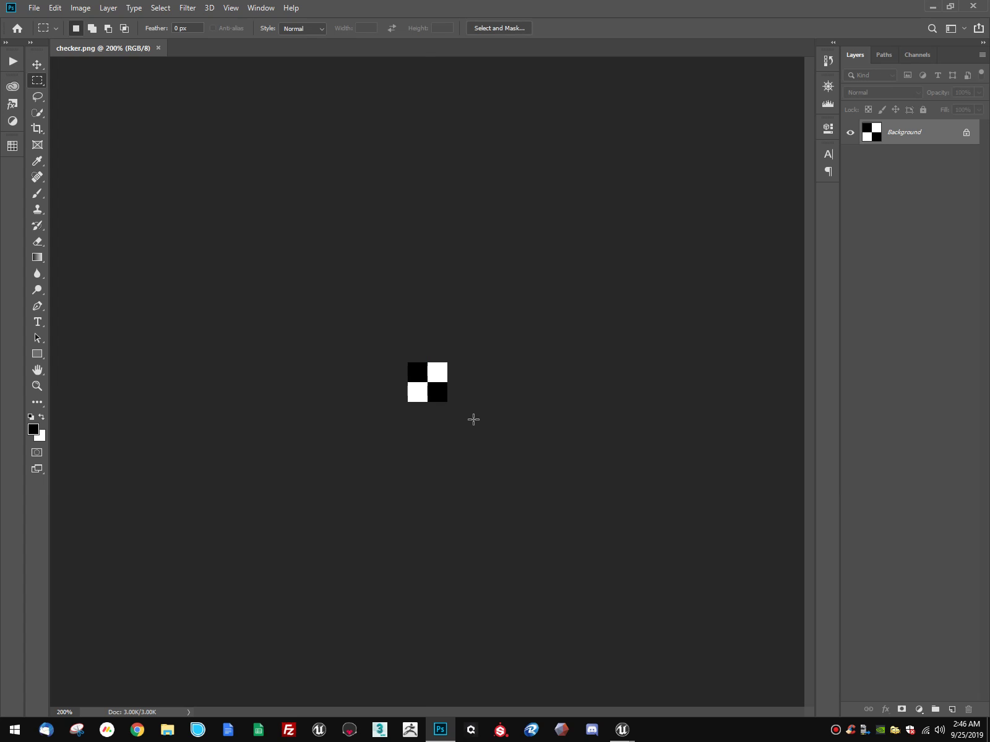
Step: Set the foreground color to ffffff and fill the whole Background layer with it
left_click(34, 431)
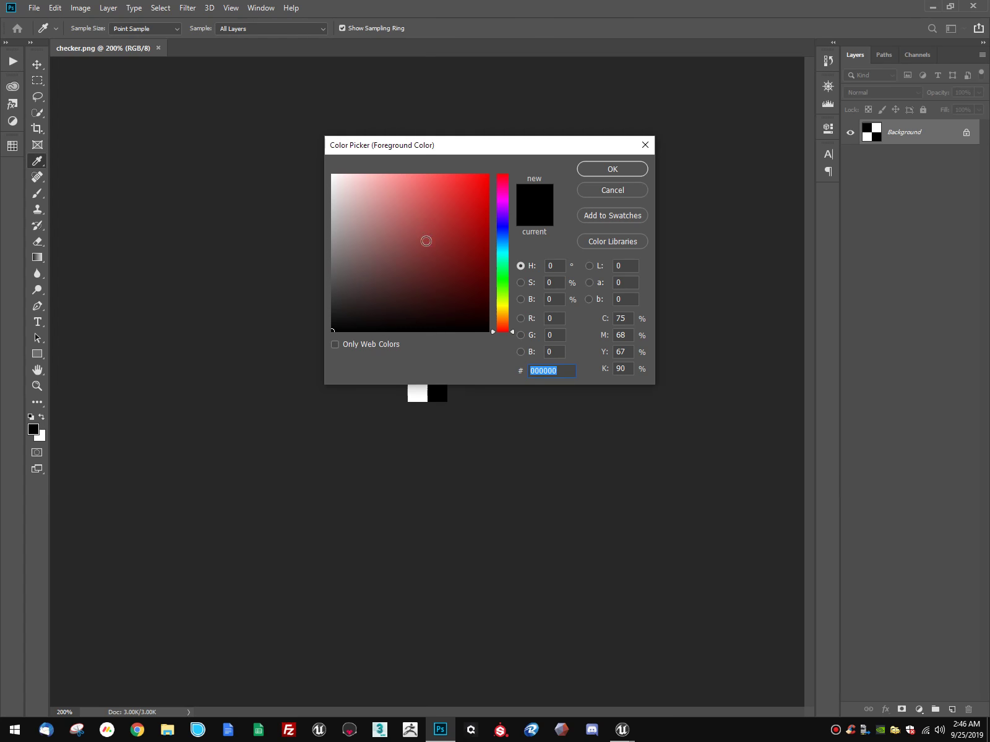
type("ffffff")
key("Return")
key("m")
key("alt+BackSpace")
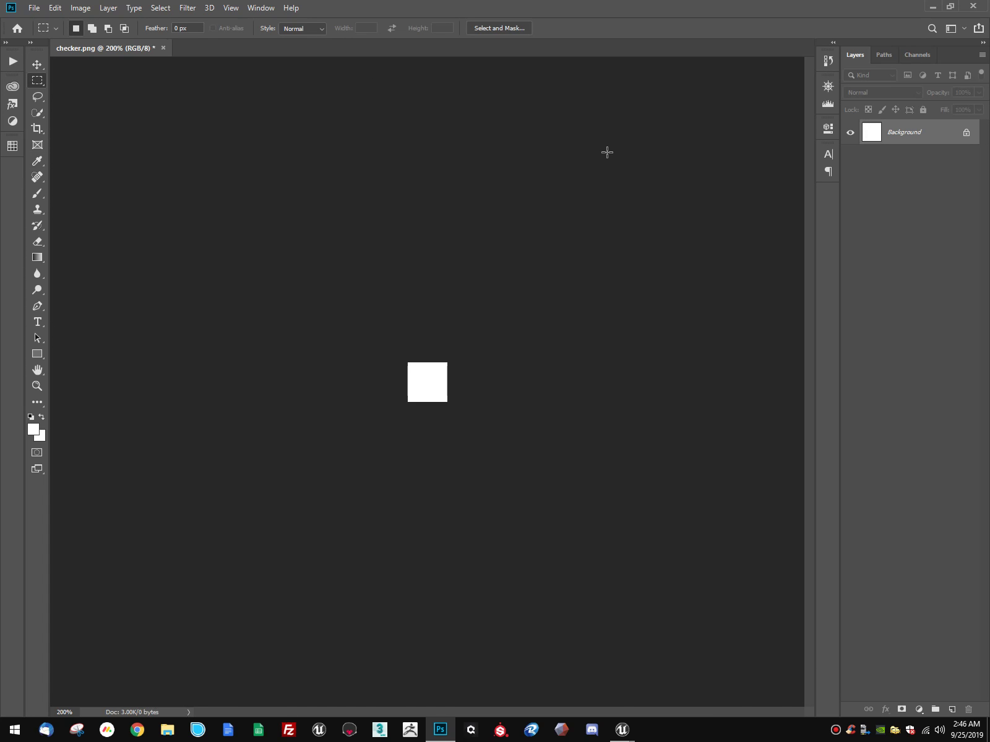
Step: Save the filled image as a separate PNG named white in the basic folder, with the large file size option
key("ctrl+shift+s")
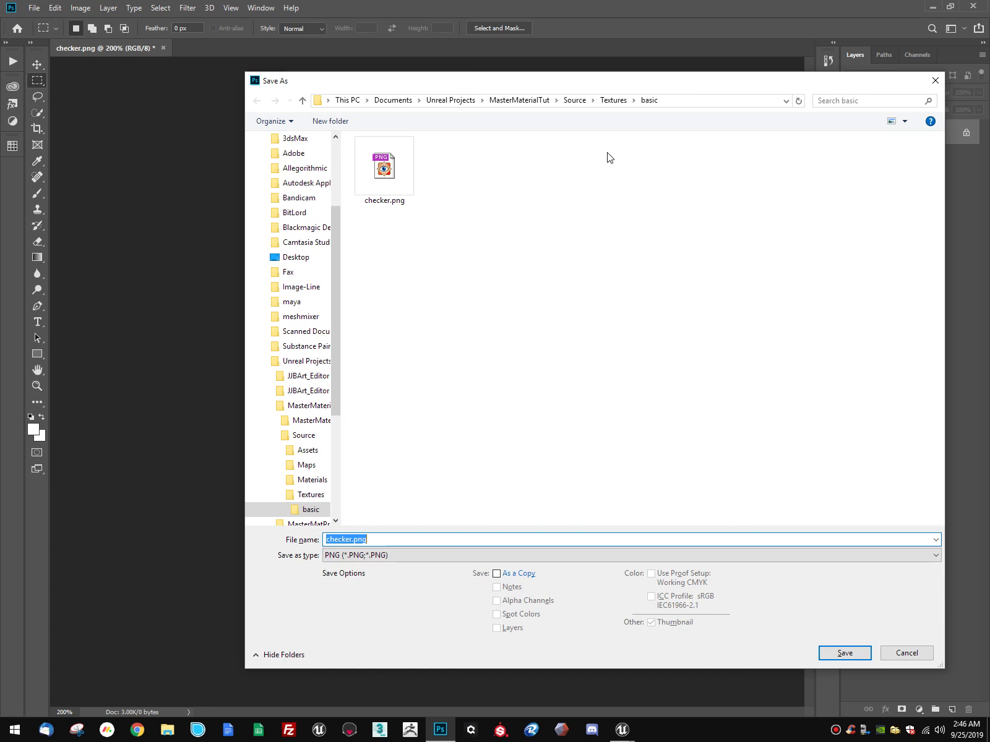
type("white")
key("Return")
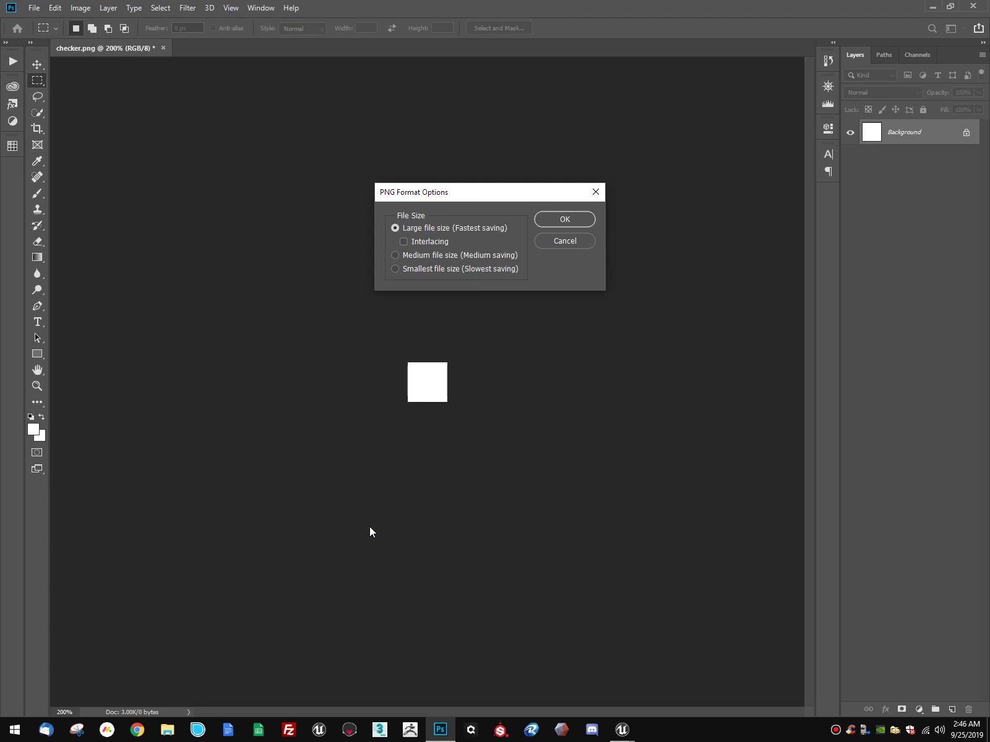
left_click(563, 221)
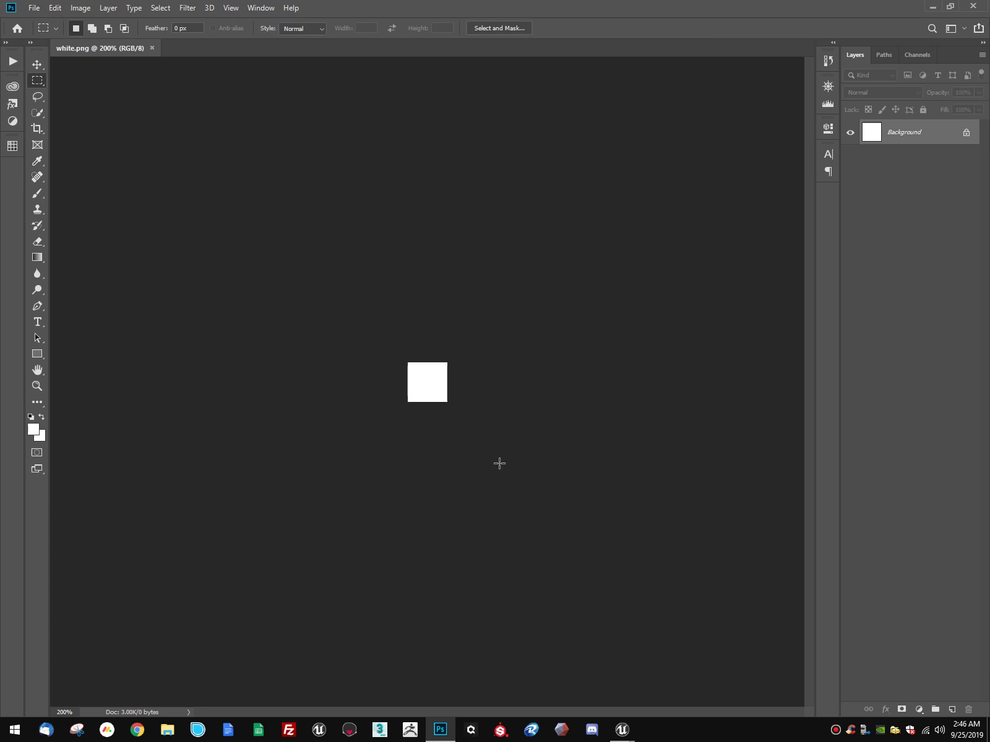
Step: Fill the image with black and save it as black.png in the basic textures folder with the large file size option
key("d")
key("alt+BackSpace")
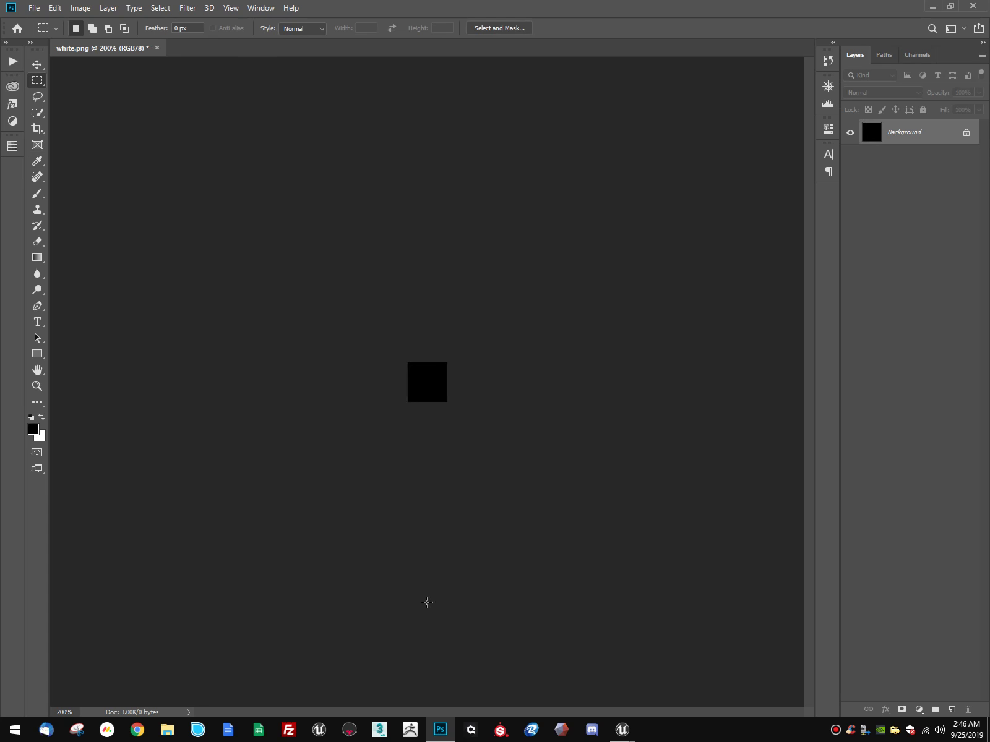
key("ctrl+shift+s")
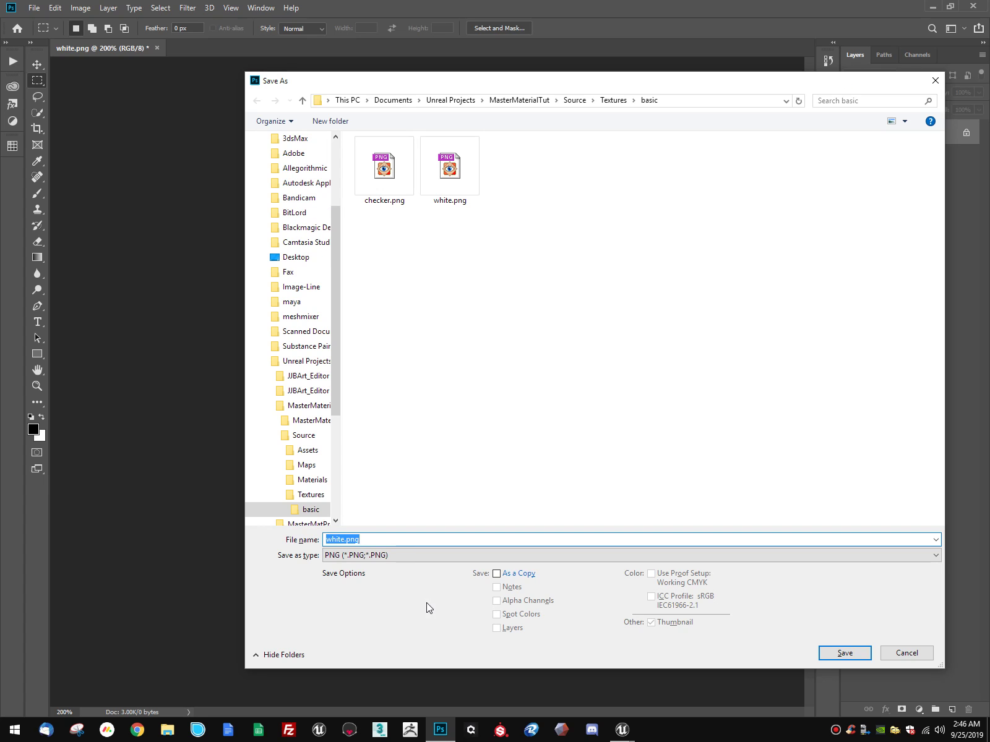
type("bl")
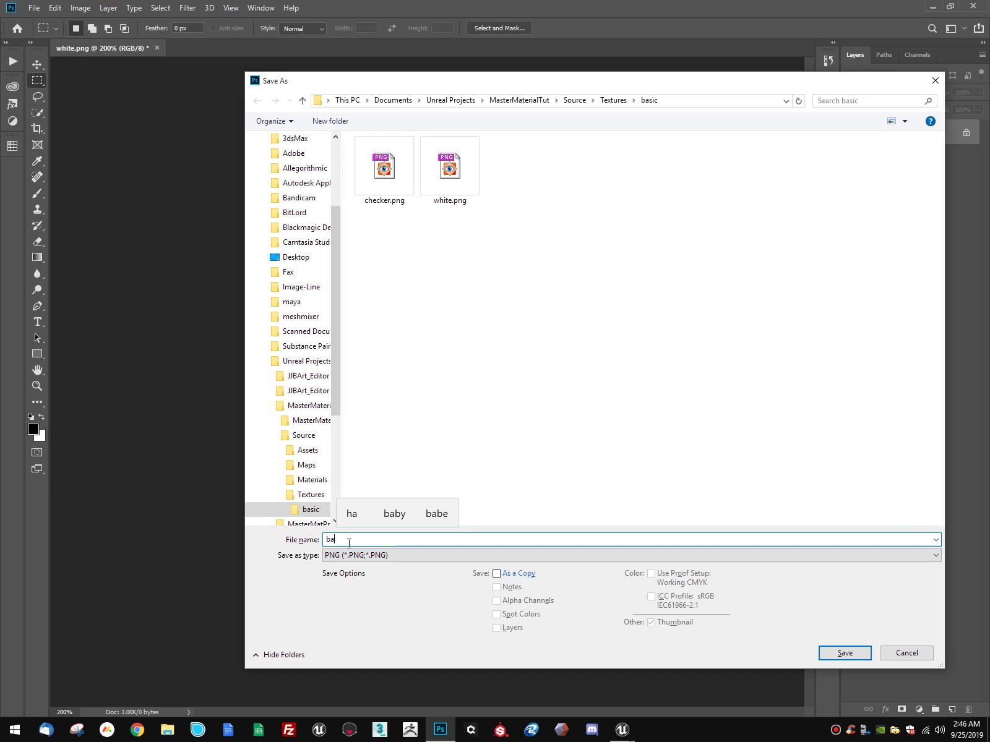
type("ack")
key("Return")
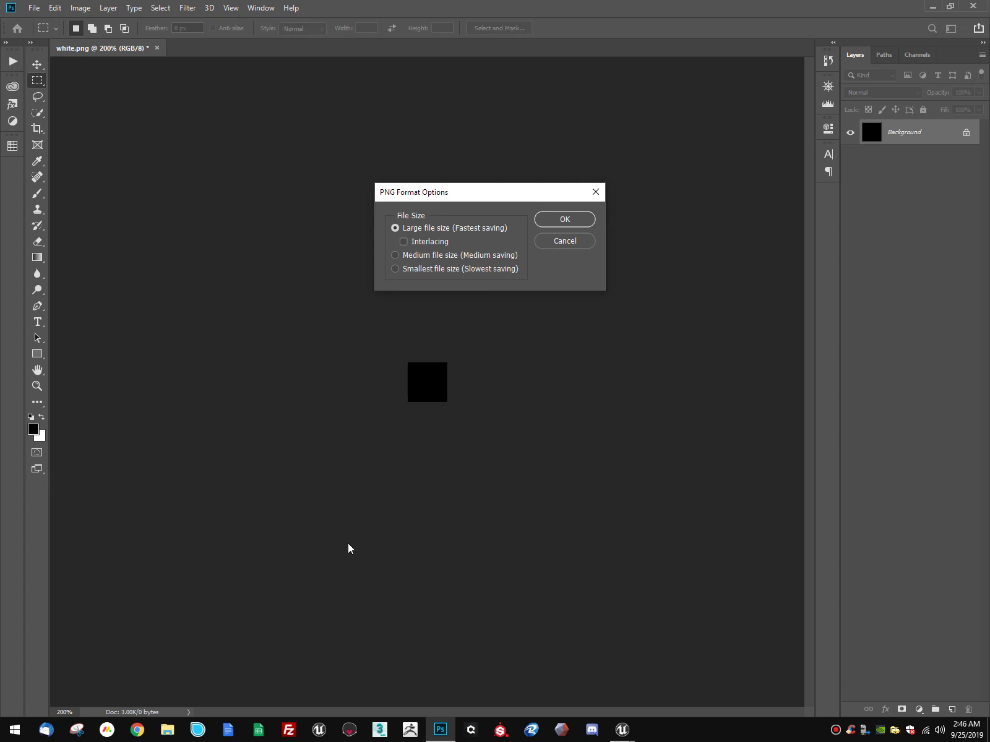
left_click(562, 219)
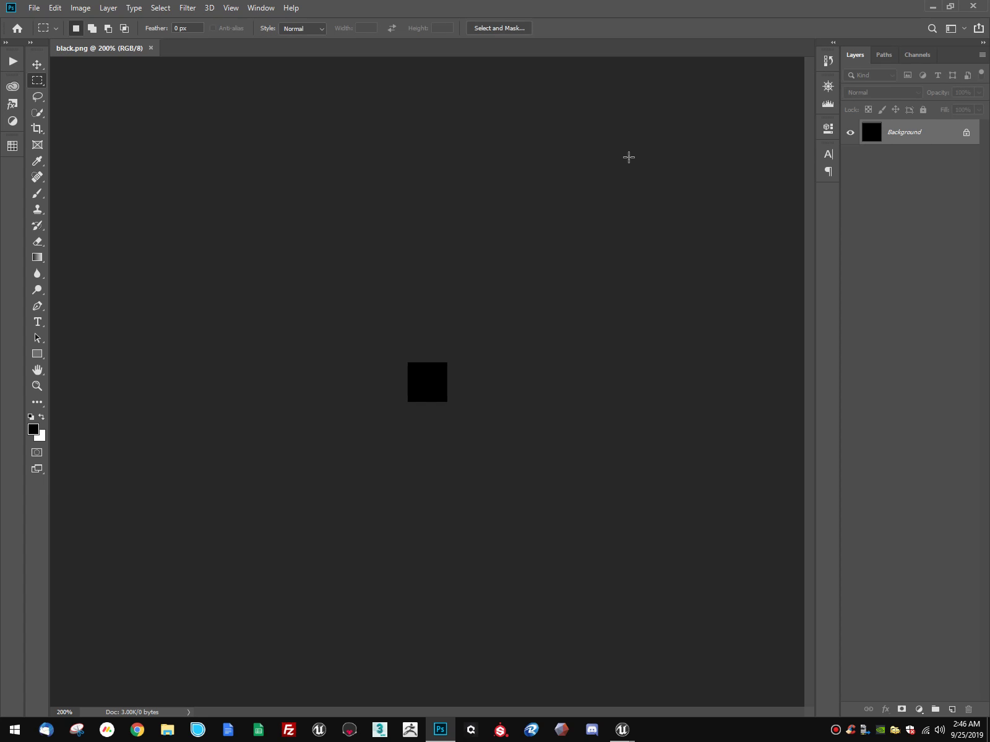
key("alt+Tab")
key("alt+shift+Tab")
key("alt+Tab")
key("alt+shift+Tab")
Step: Set the foreground colour to RGB 128, 128, 255 and fill the image with it
left_click(34, 429)
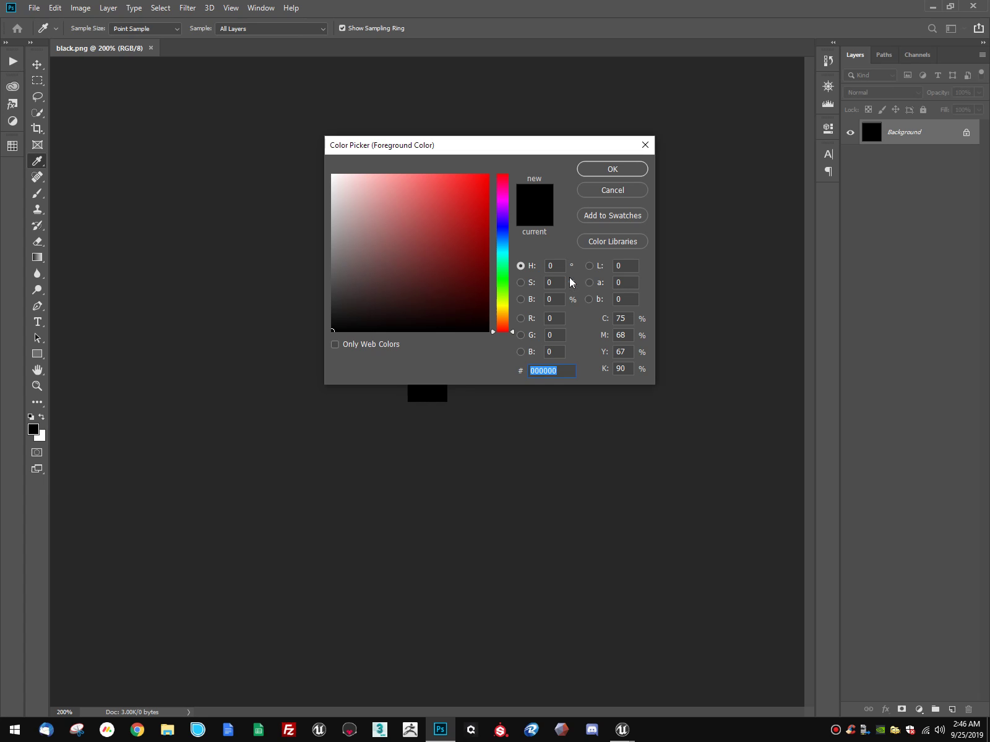
left_click(560, 321)
type("128")
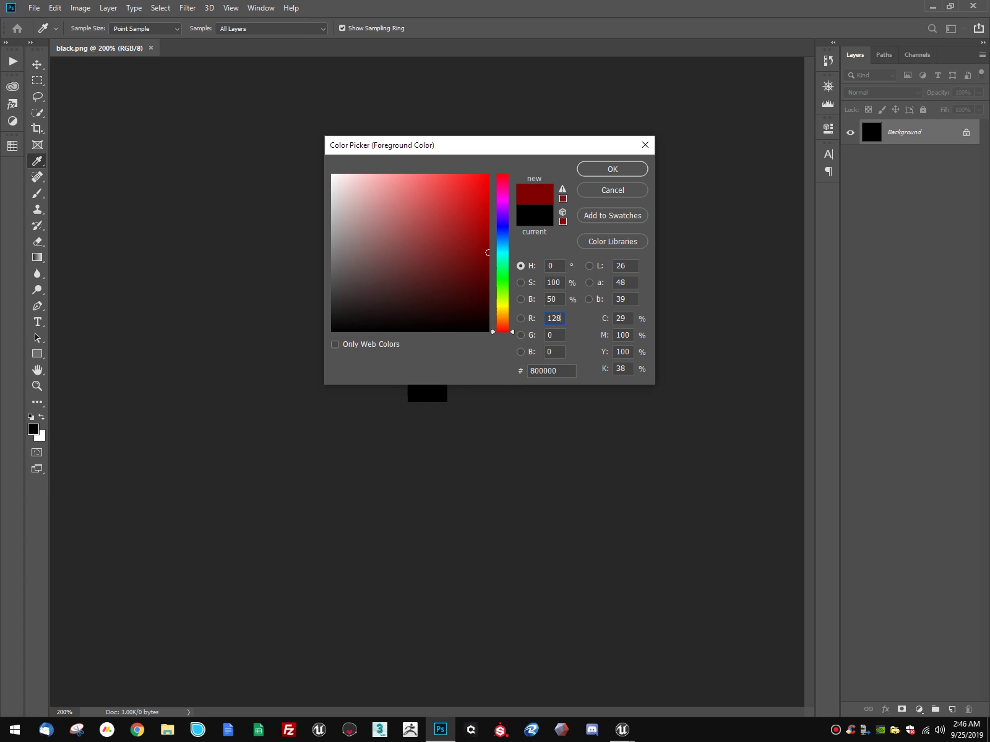
key("Tab")
type("128")
key("Tab")
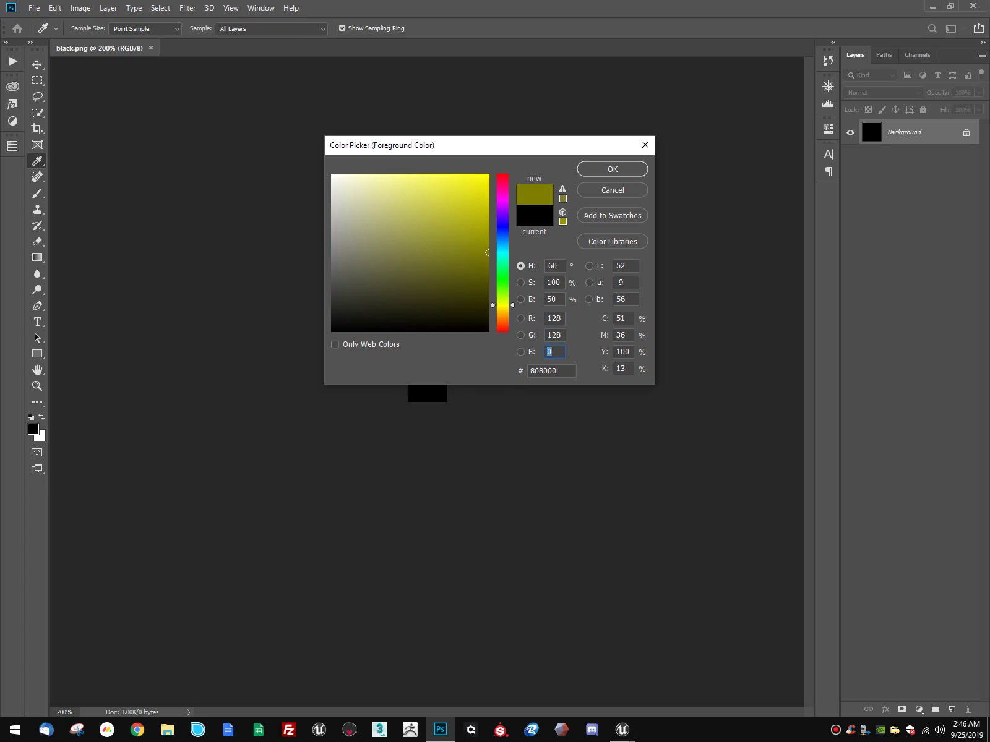
type("2556")
key("Return")
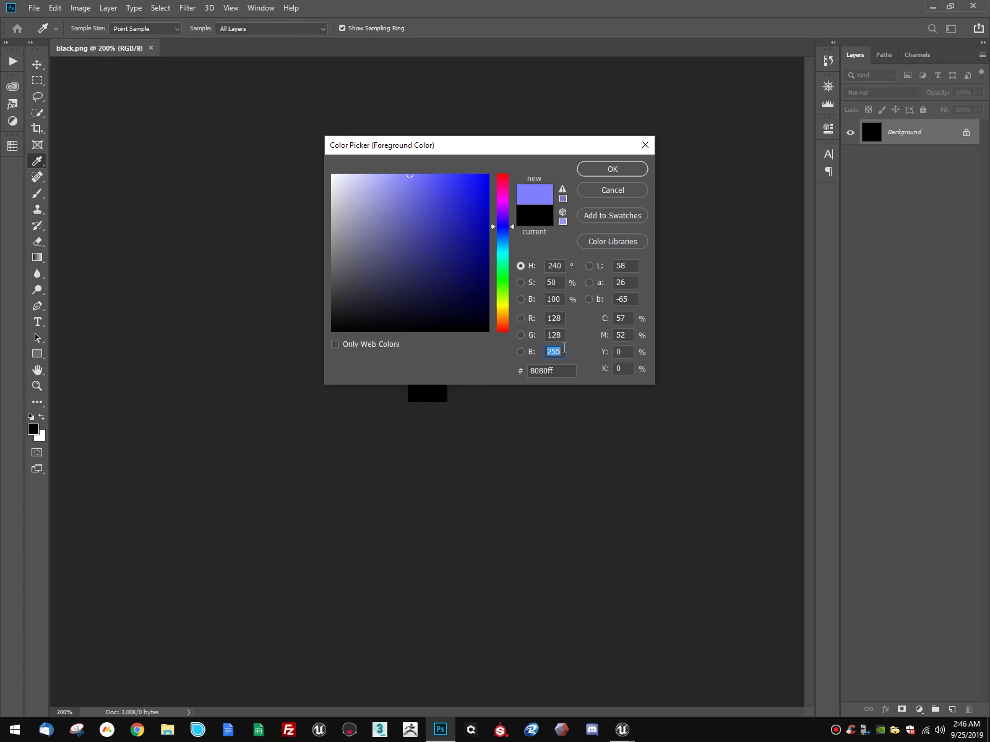
left_click(613, 169)
key("m")
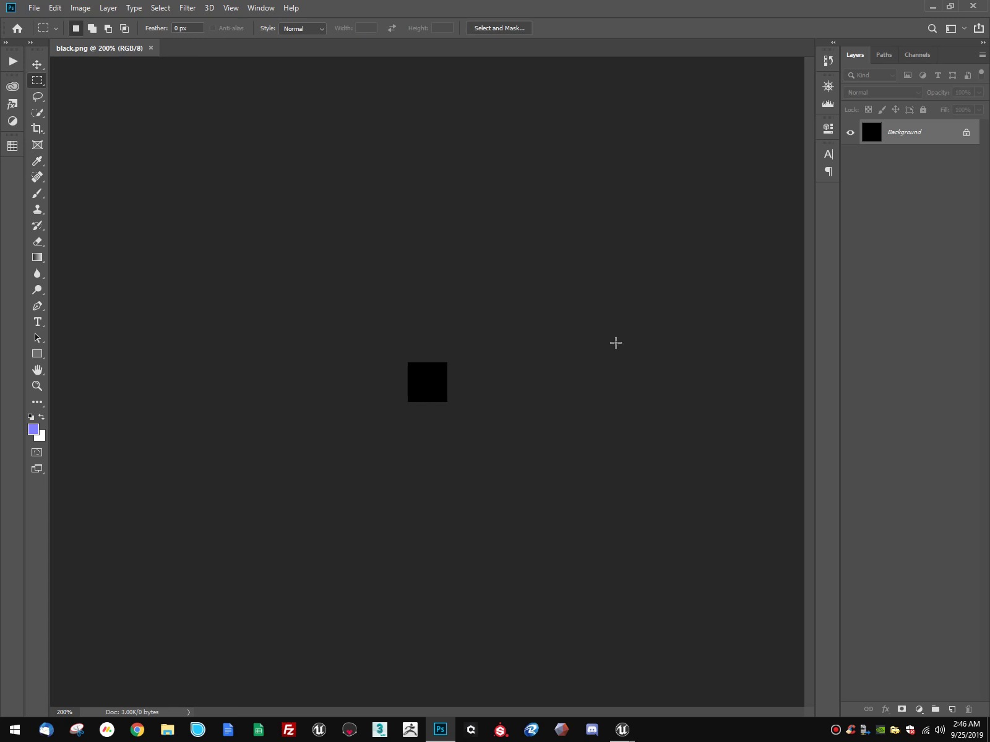
key("alt+BackSpace")
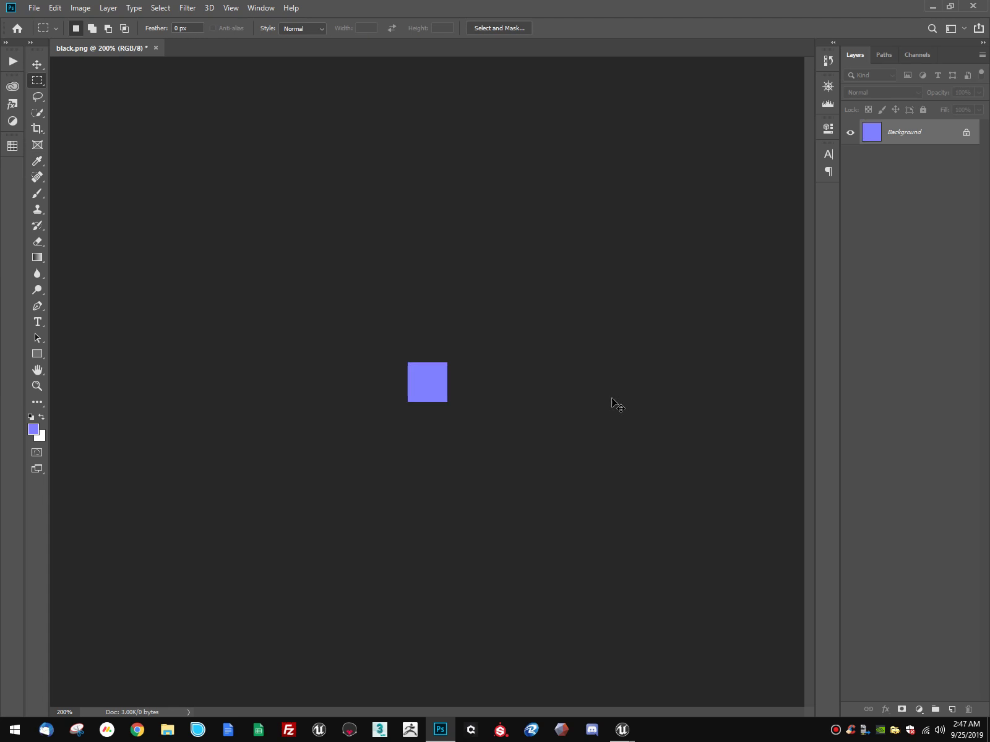
Step: Compare the blue-violet fill with the CMYK proof colours switched on and off
key("ctrl+shift+s")
key("Escape")
key("ctrl+y")
key("ctrl+y")
key("ctrl+y")
key("ctrl+y")
key("ctrl+y")
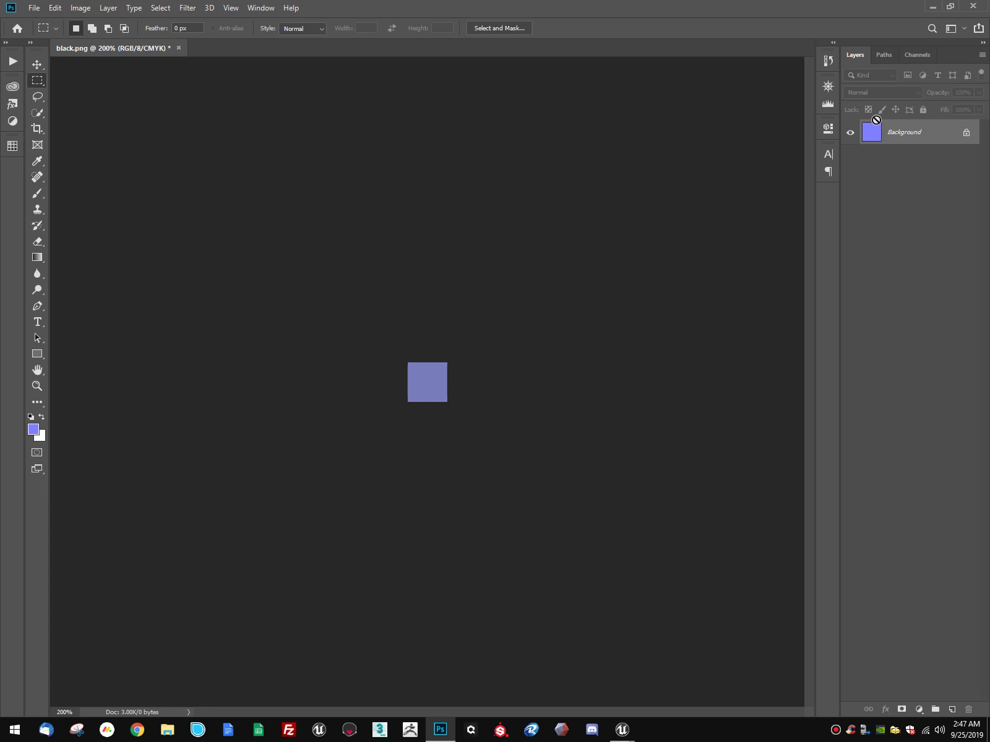
Step: Save the blue-violet image as normal.png in the basic textures folder
key("ctrl+shift+s")
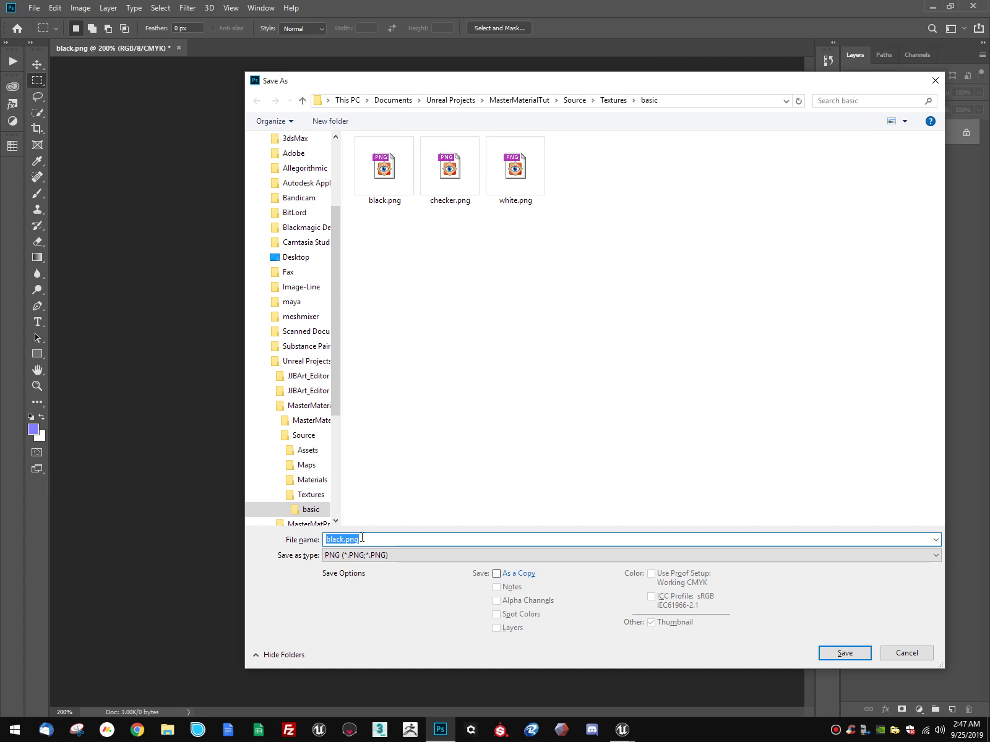
type("normal")
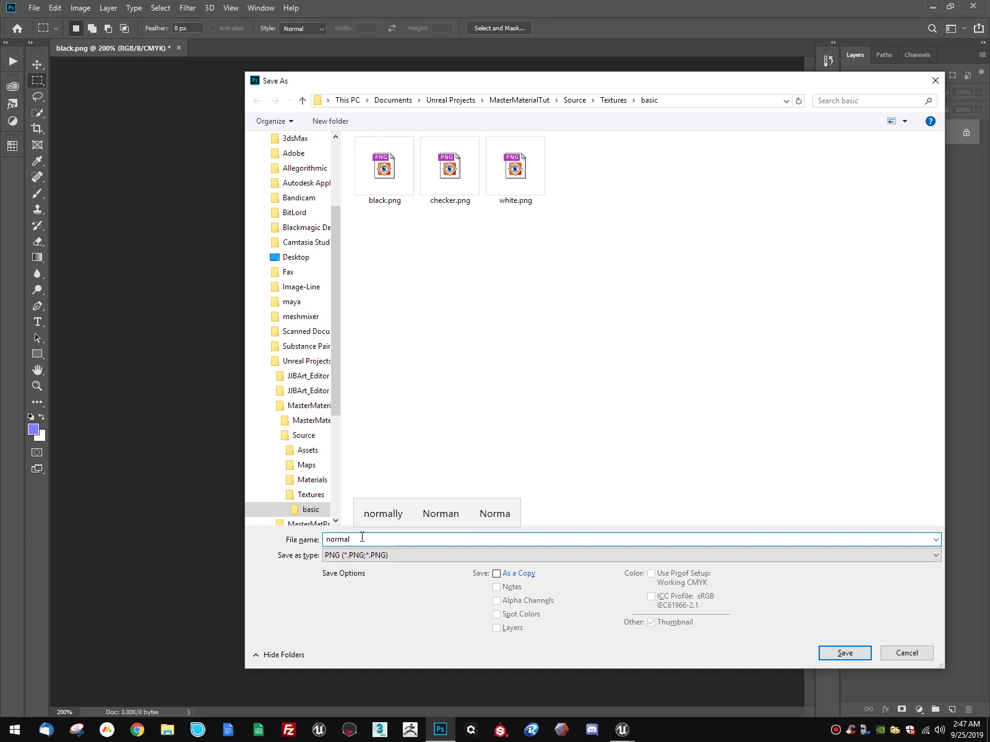
key("Return")
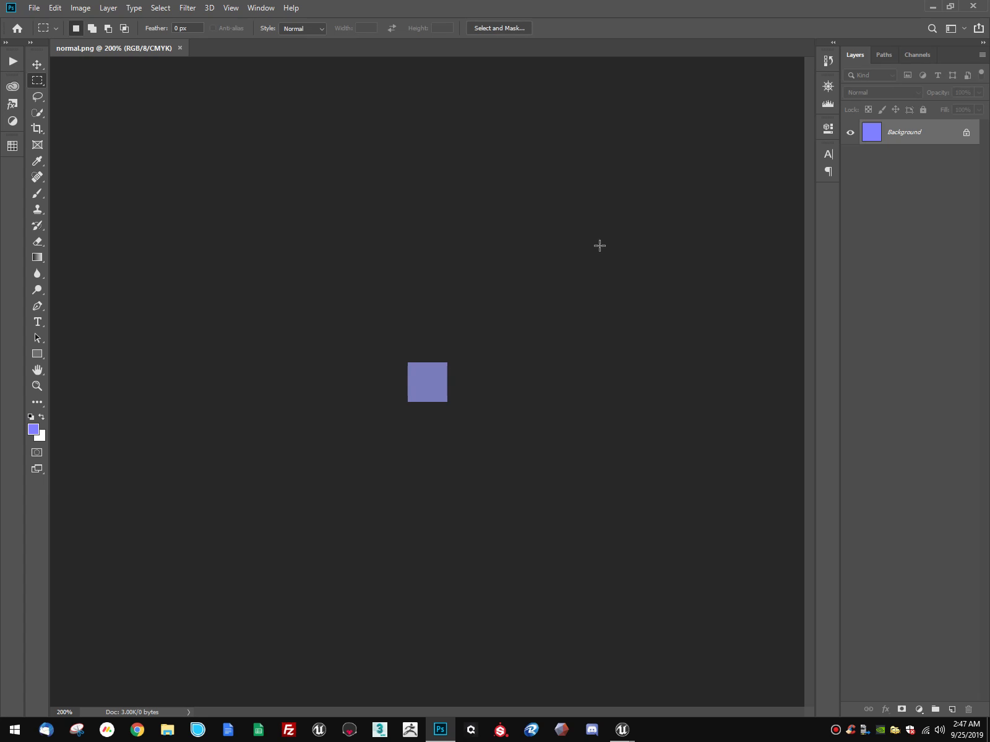
Step: Switch to the Unreal Editor and open the Textures folder of the project content
key("alt+Tab")
key("alt+shift+Tab")
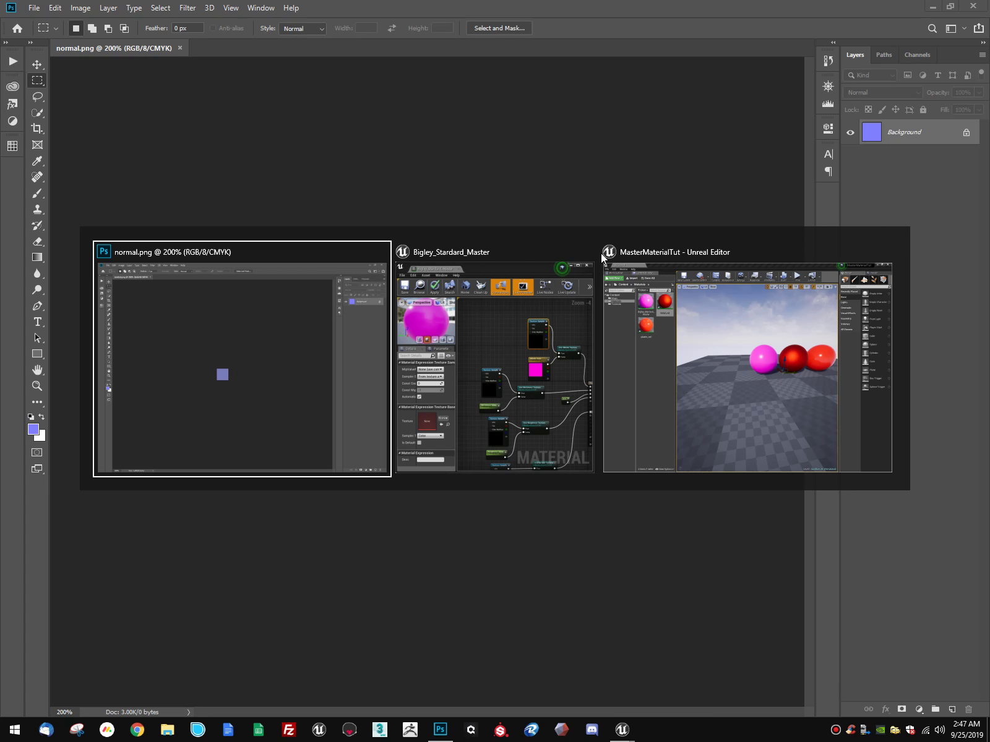
left_click(931, 9)
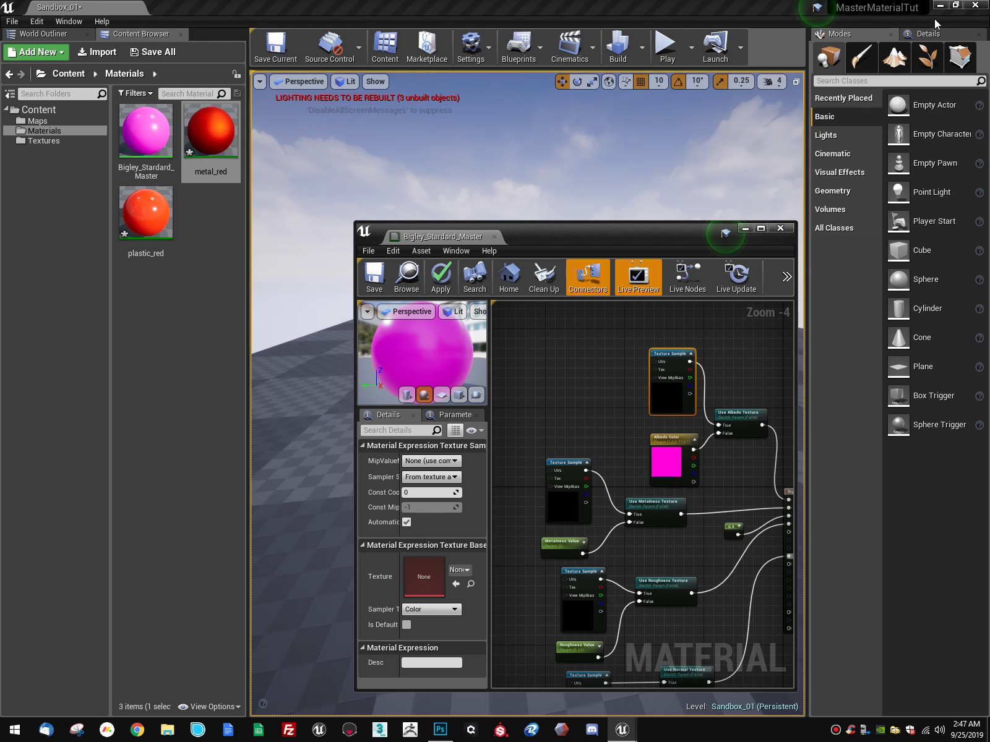
left_click(59, 141)
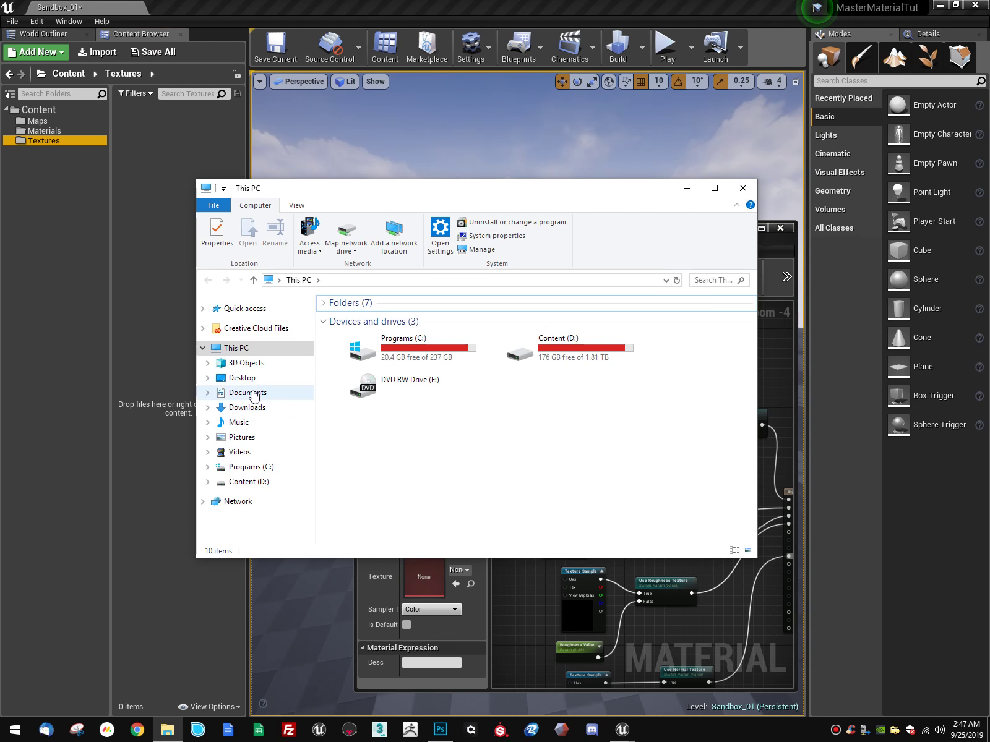
Step: In File Explorer, open Documents > Unreal Projects > MasterMaterialTut > Source > Textures > basic and move the window clear of the content area
left_click(253, 395)
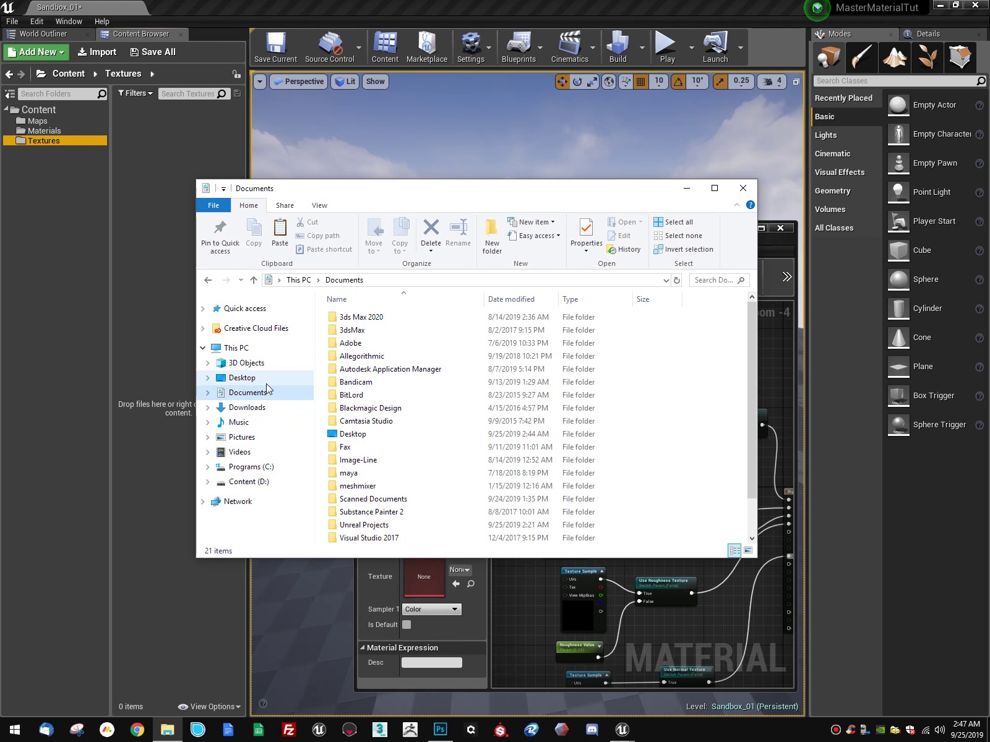
double_click(365, 524)
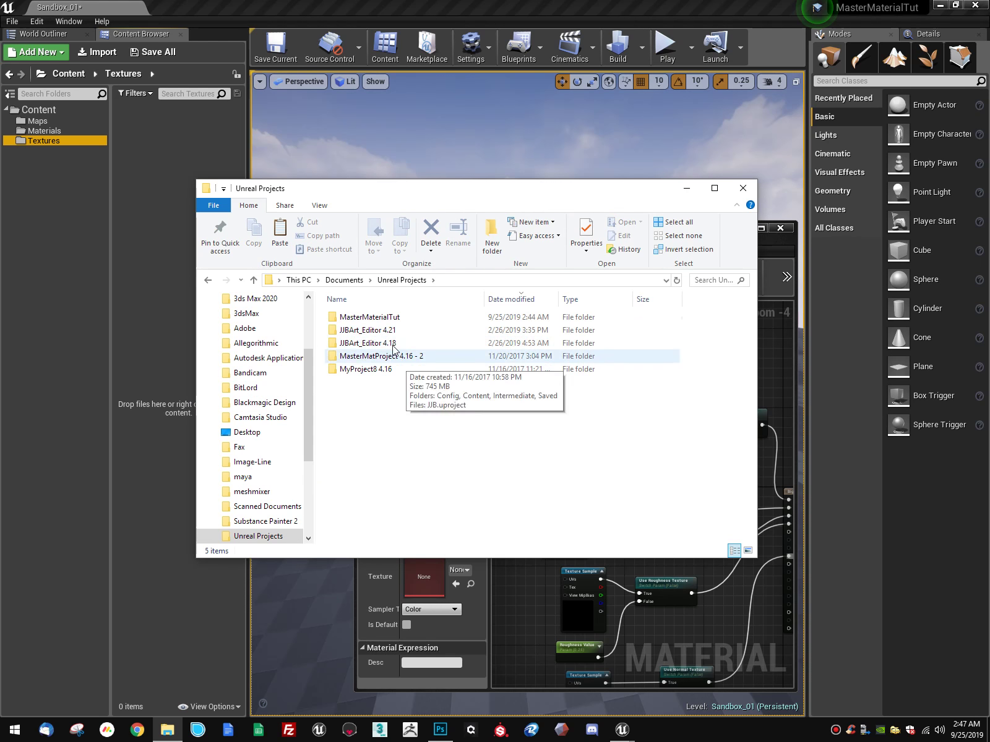
double_click(370, 317)
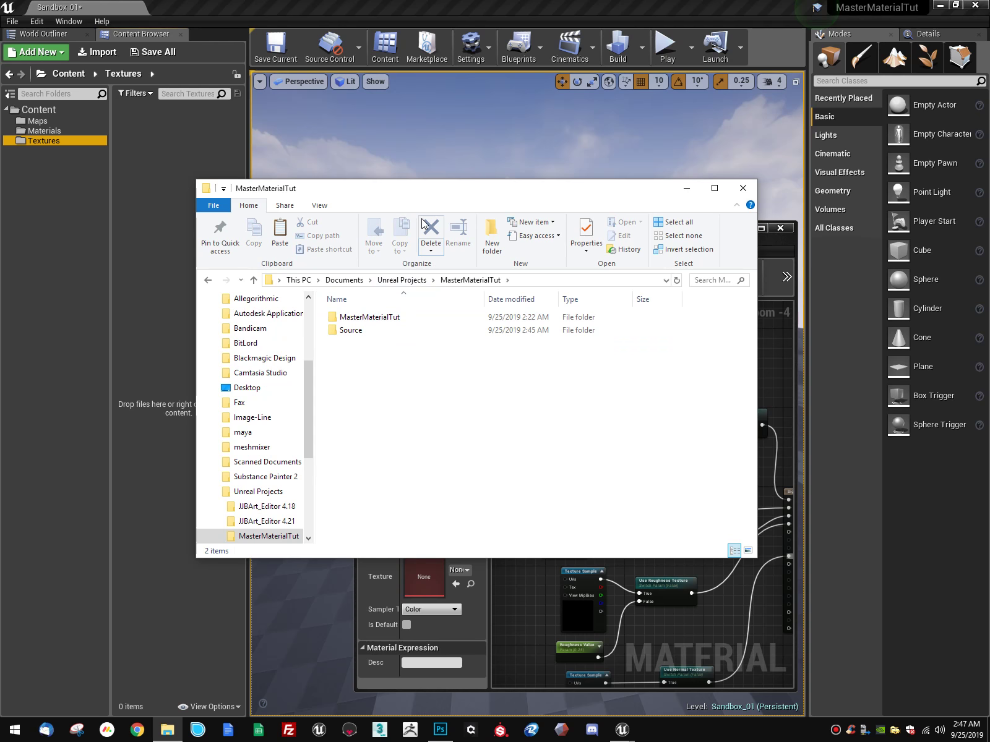
double_click(374, 332)
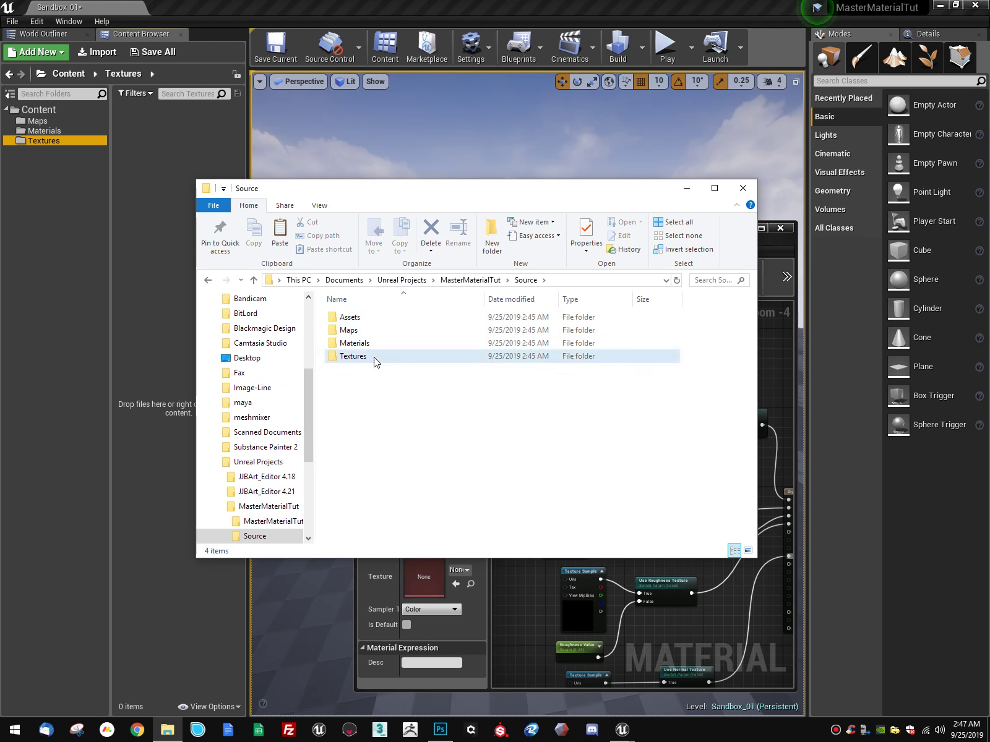
double_click(374, 357)
double_click(367, 320)
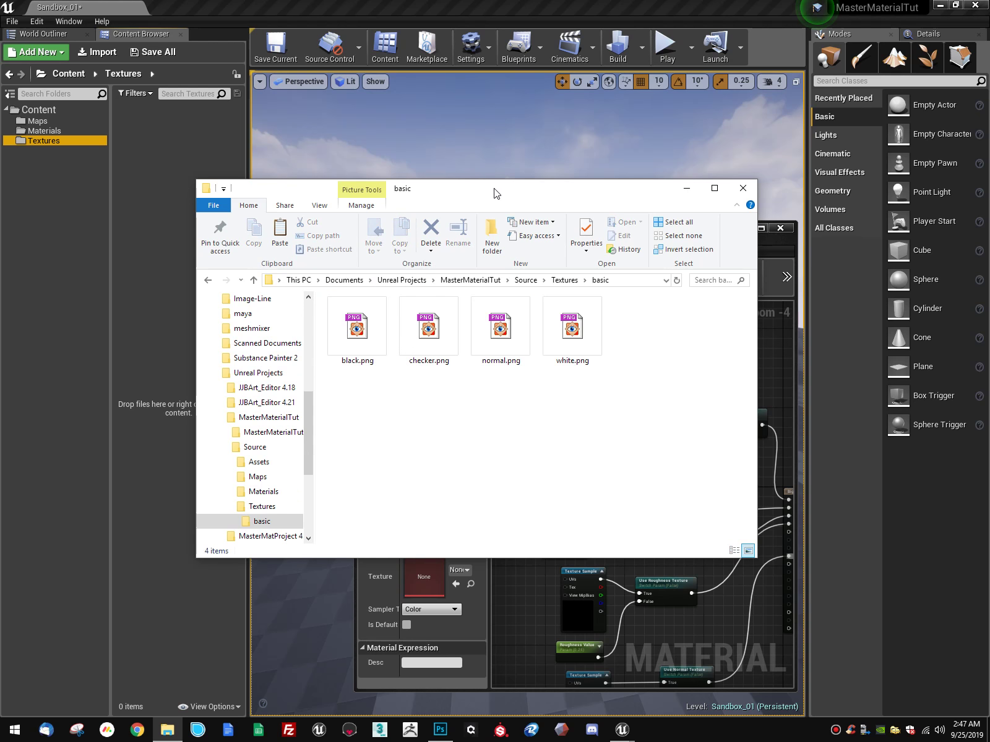
left_click_drag(493, 194, 642, 178)
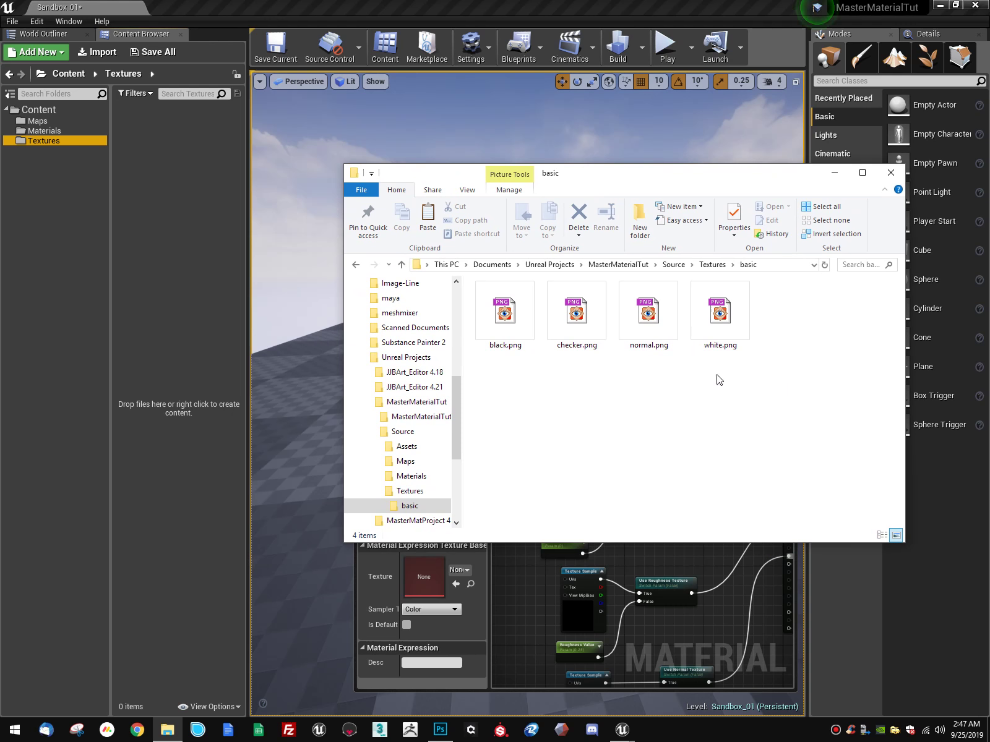
Step: Import black.png, checker.png, normal.png and white.png into the Textures folder, keeping normal as a normal map
left_click_drag(720, 380, 432, 215)
left_click_drag(506, 326, 158, 162)
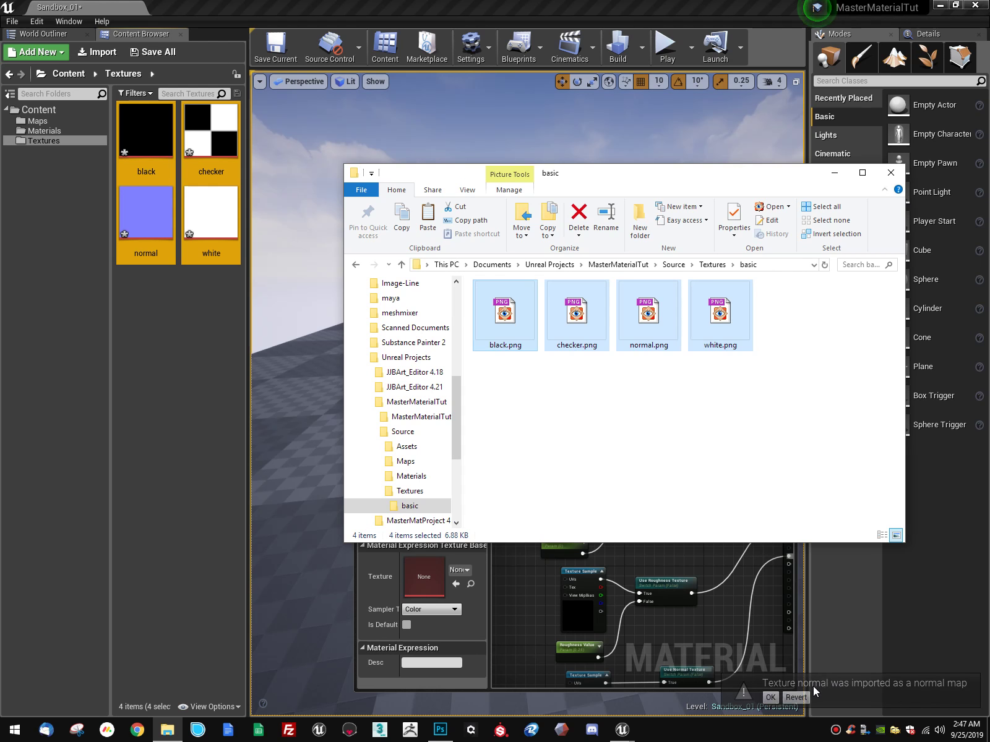
left_click(772, 697)
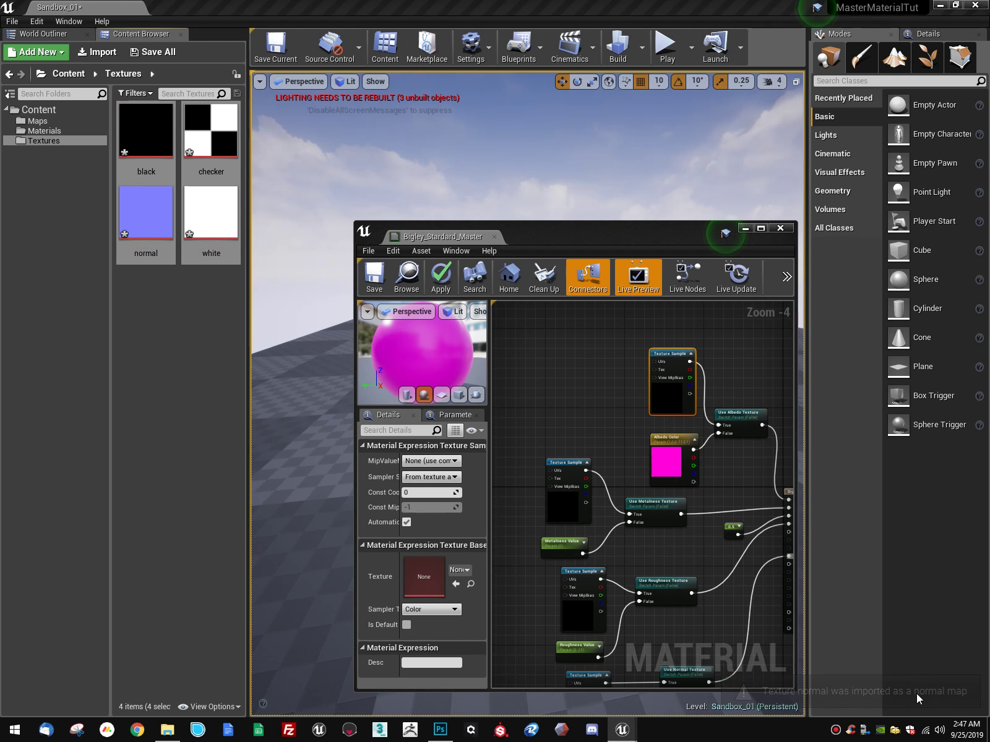
Step: Examine the imported black, checker, white and normal textures and their compression and format details
left_click(146, 222)
left_click(148, 137)
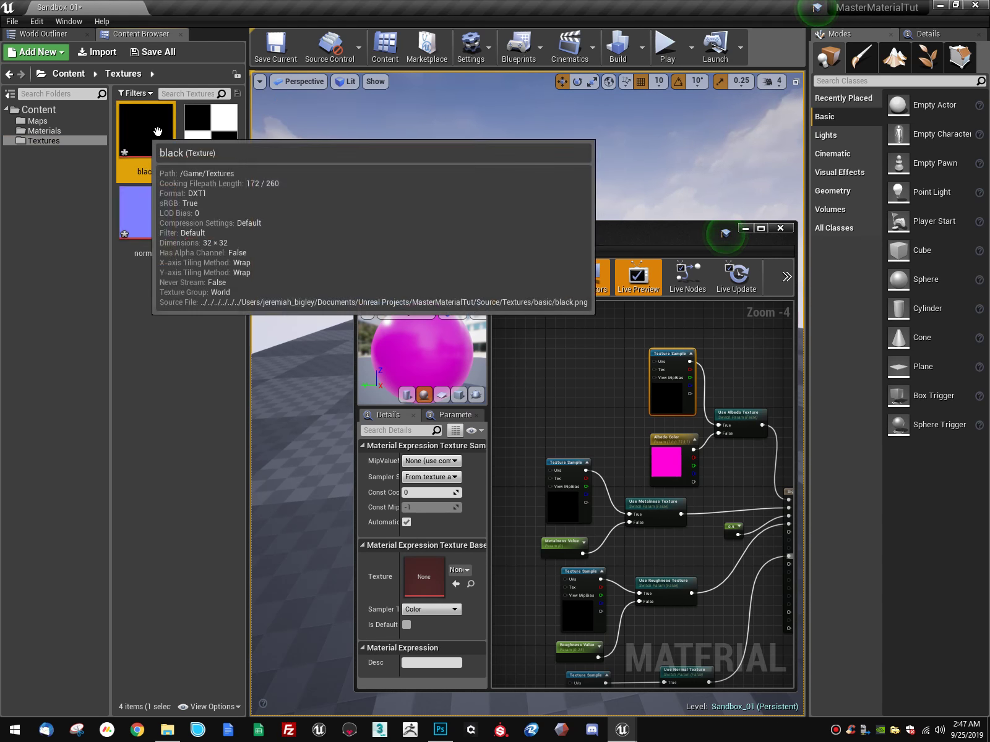
left_click(199, 138)
left_click(204, 201)
left_click(154, 140)
left_click_drag(165, 207, 201, 207)
left_click(196, 136)
left_click(153, 147)
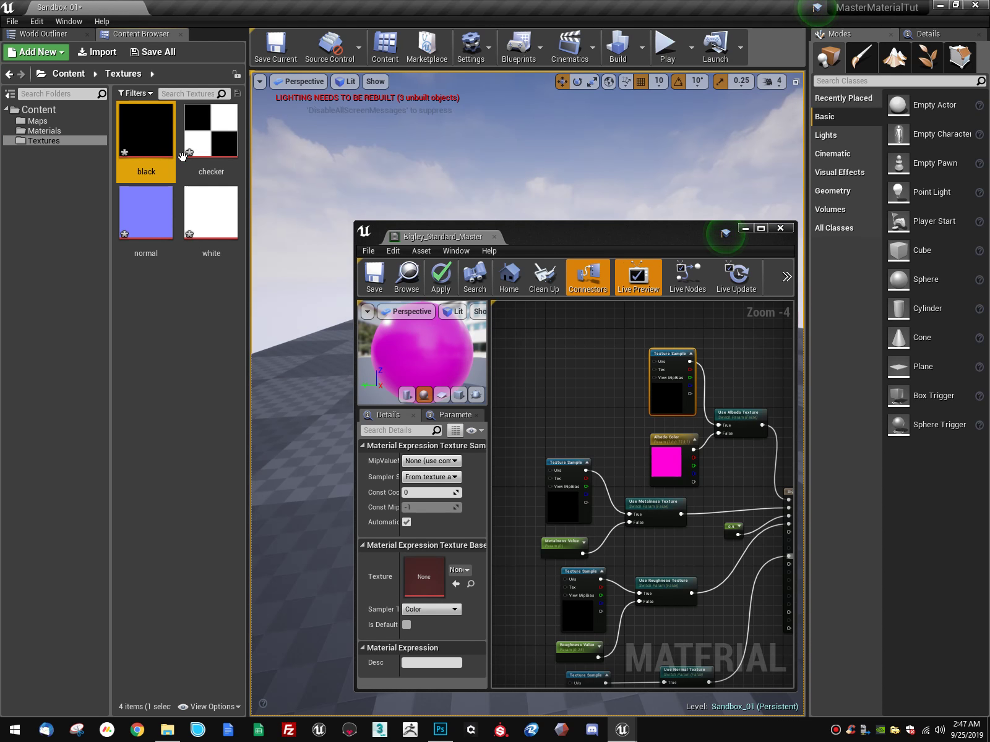
left_click(154, 211)
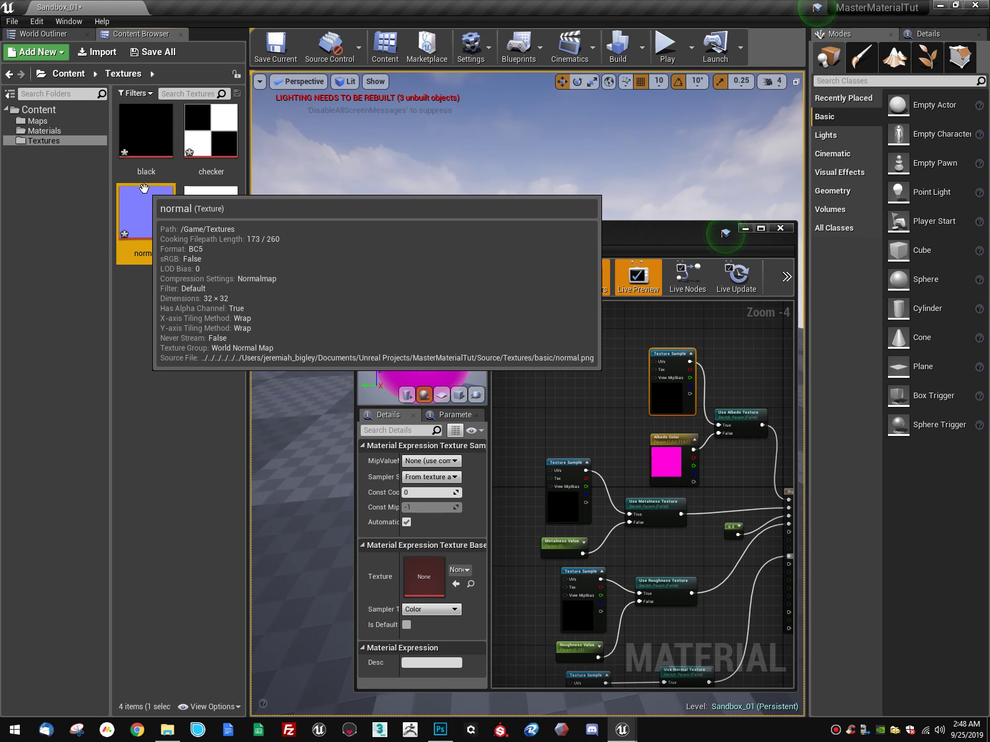
Step: Examine the blue constant node feeding the False input of the Use Normal Texture switch
left_click(708, 559)
right_click_drag(708, 558, 687, 335)
right_click_drag(642, 497, 685, 481)
left_click(611, 537)
left_click_drag(611, 538, 616, 534)
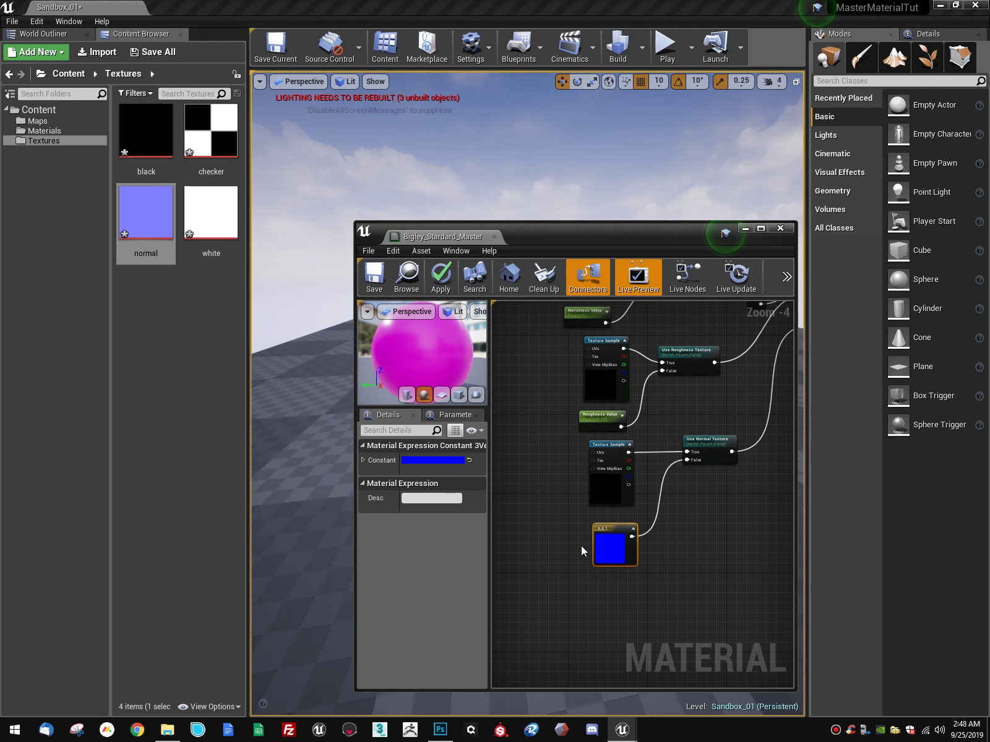
left_click(161, 288)
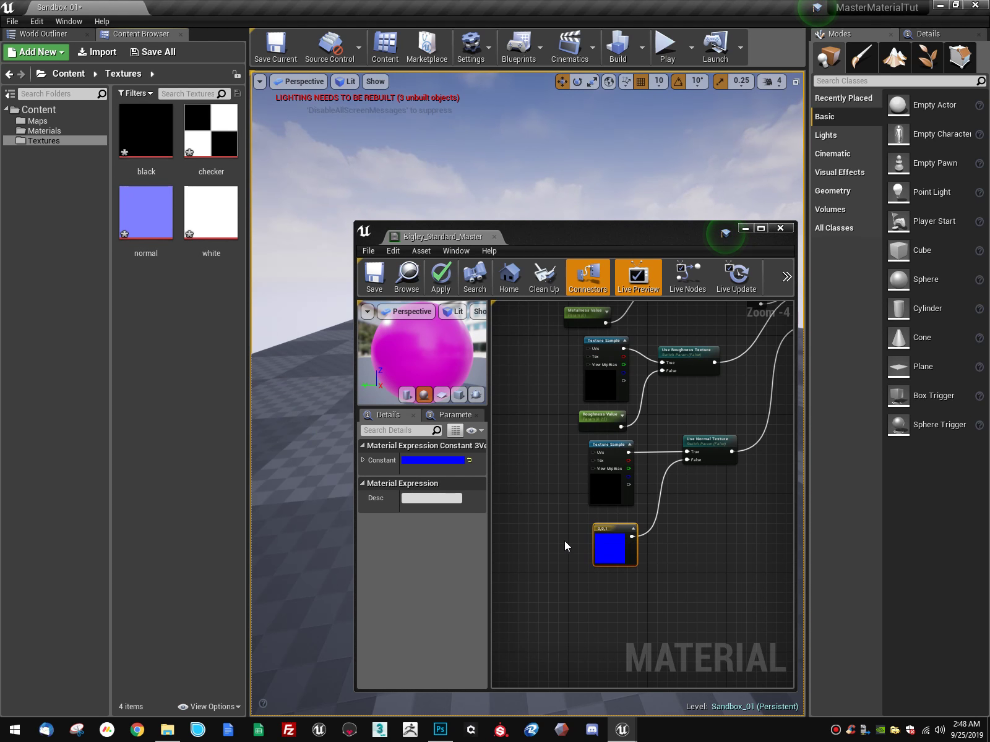
right_click_drag(557, 526, 612, 524)
Step: Add the normal texture to the material graph as a Texture Sample and place it beside the existing normal sample
left_click_drag(144, 214, 595, 546)
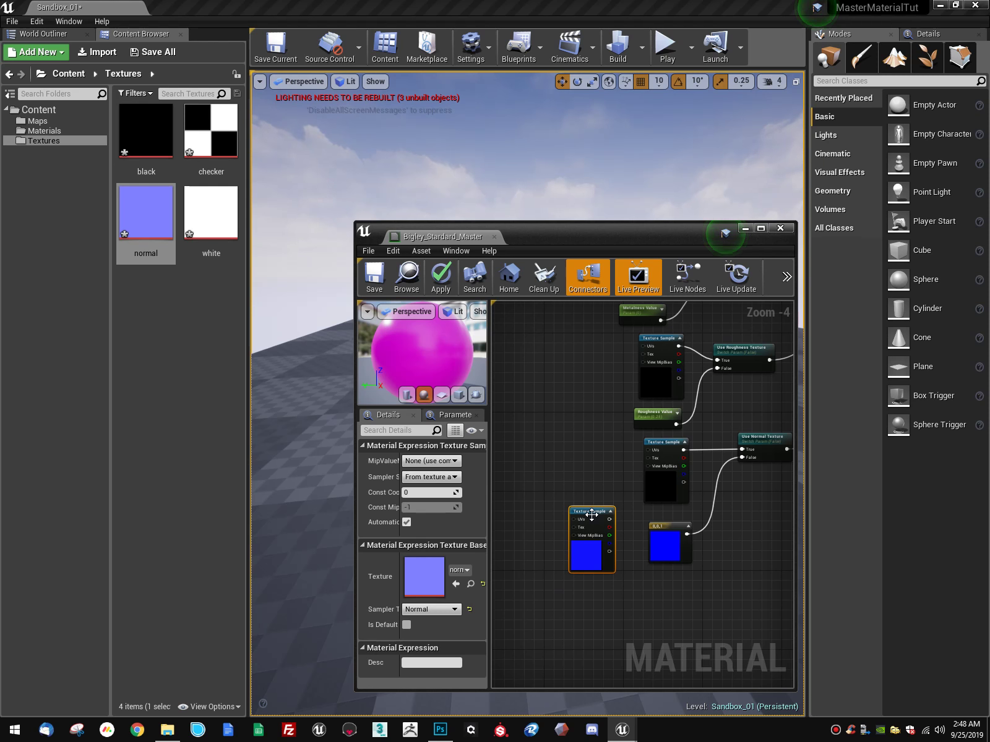
left_click_drag(592, 515, 592, 550)
right_click_drag(741, 539, 567, 564)
left_click_drag(581, 574, 555, 545)
right_click_drag(731, 526, 700, 528)
left_click_drag(602, 543, 626, 472)
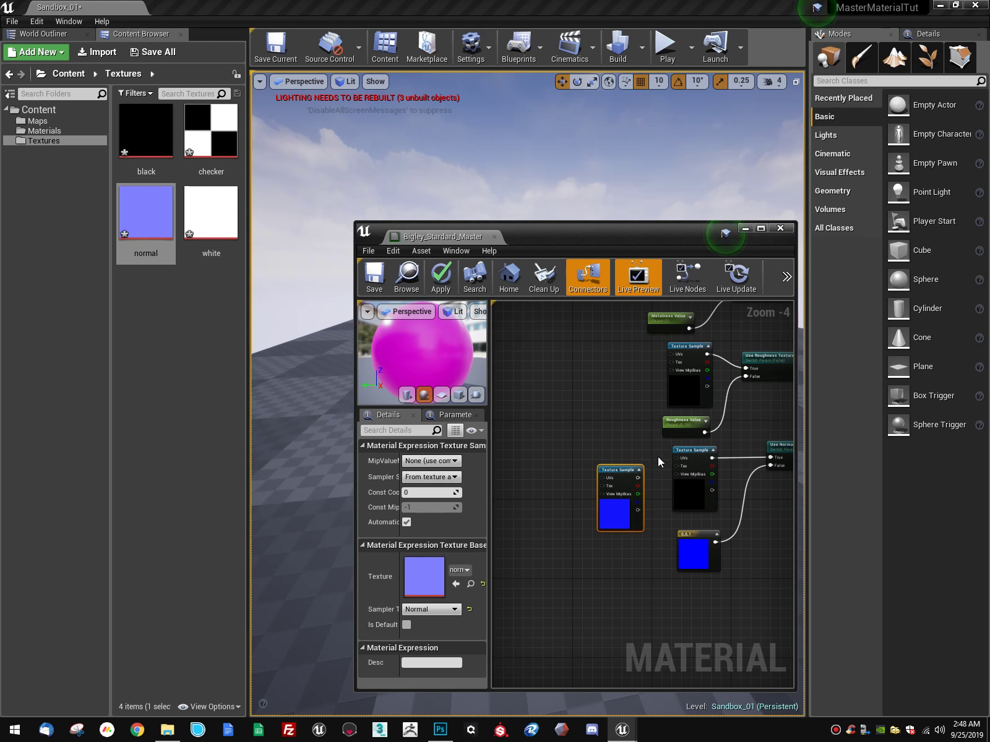
Step: Delete the newly added normal Texture Sample from the material graph
right_click_drag(674, 415, 661, 423)
key("Delete")
right_click_drag(754, 365, 700, 480)
right_click_drag(716, 281, 712, 297)
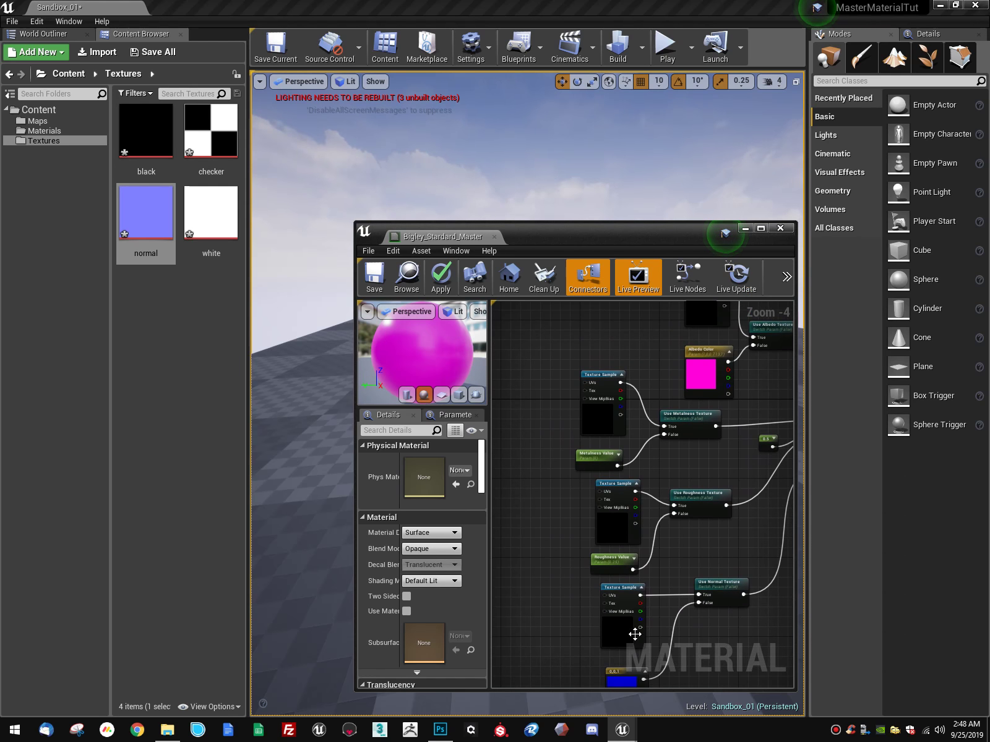
right_click_drag(634, 634, 692, 605)
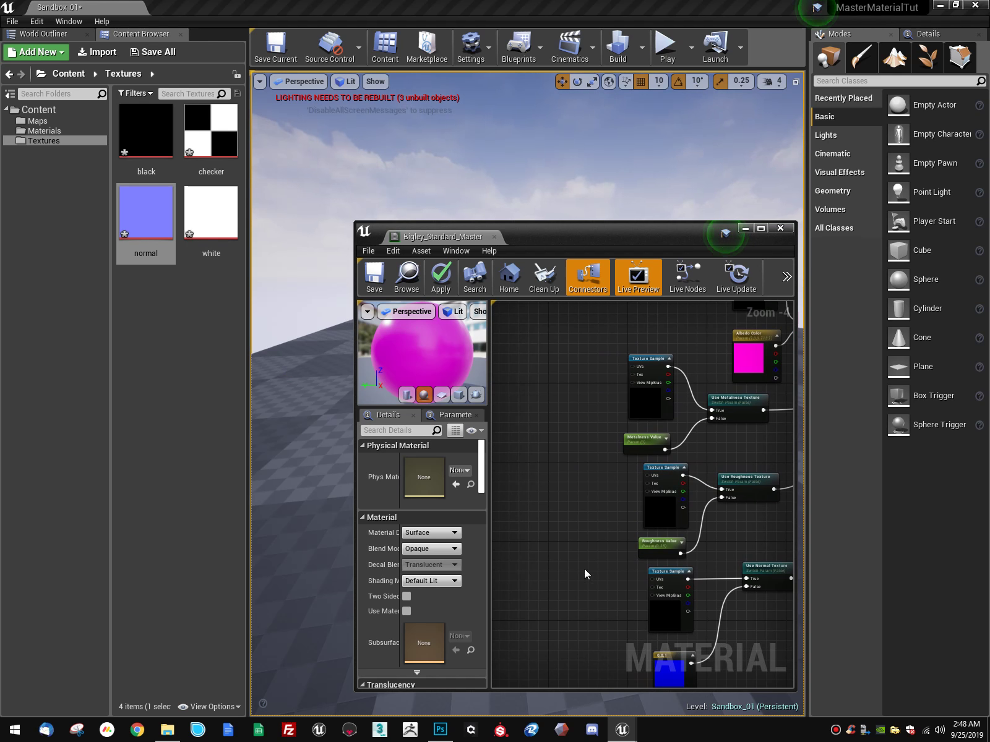
Step: Add the checker texture to the material graph as a Texture Sample beside the existing albedo sample
right_click_drag(558, 518, 555, 595)
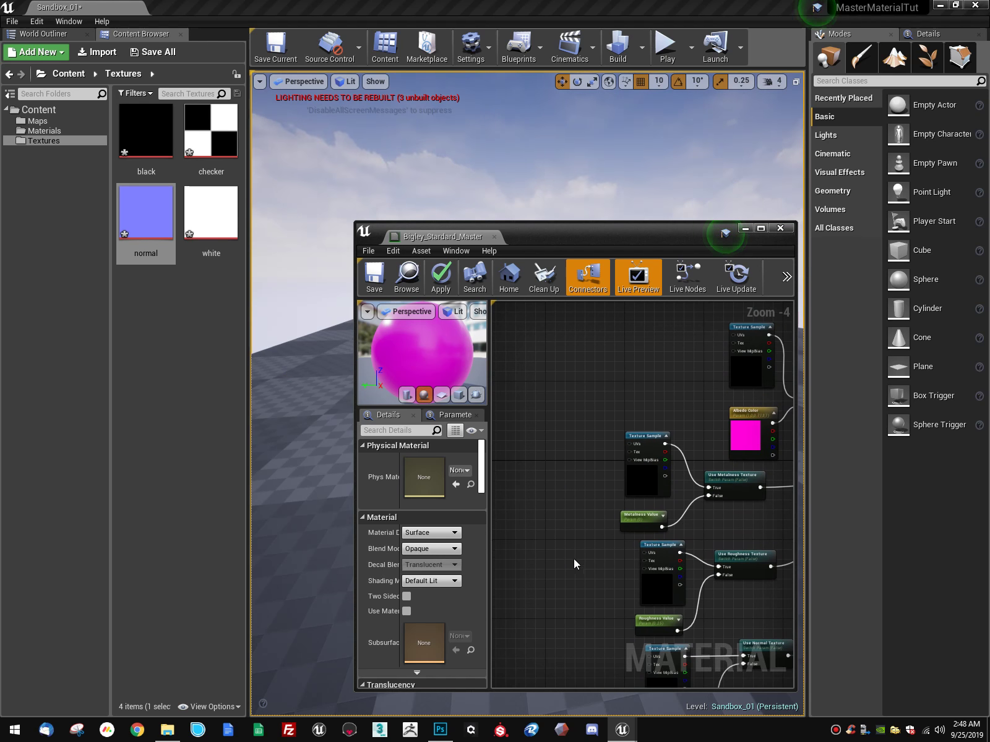
right_click_drag(612, 330, 647, 429)
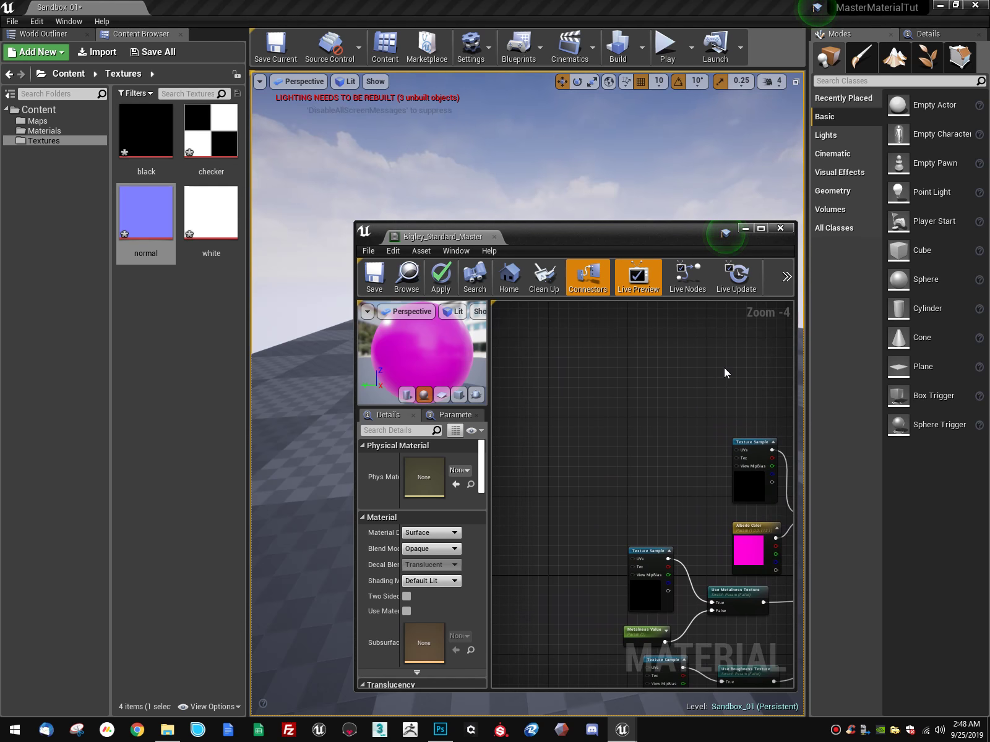
left_click(221, 204)
left_click(204, 131)
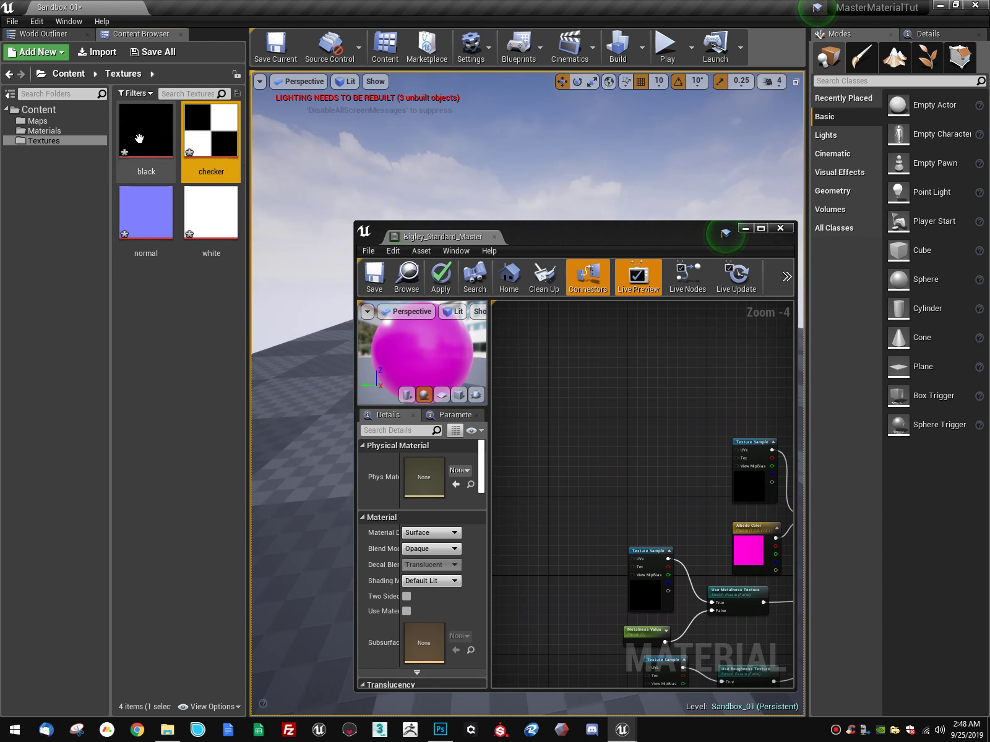
left_click(138, 138)
left_click(149, 218)
left_click(168, 133)
left_click(207, 133)
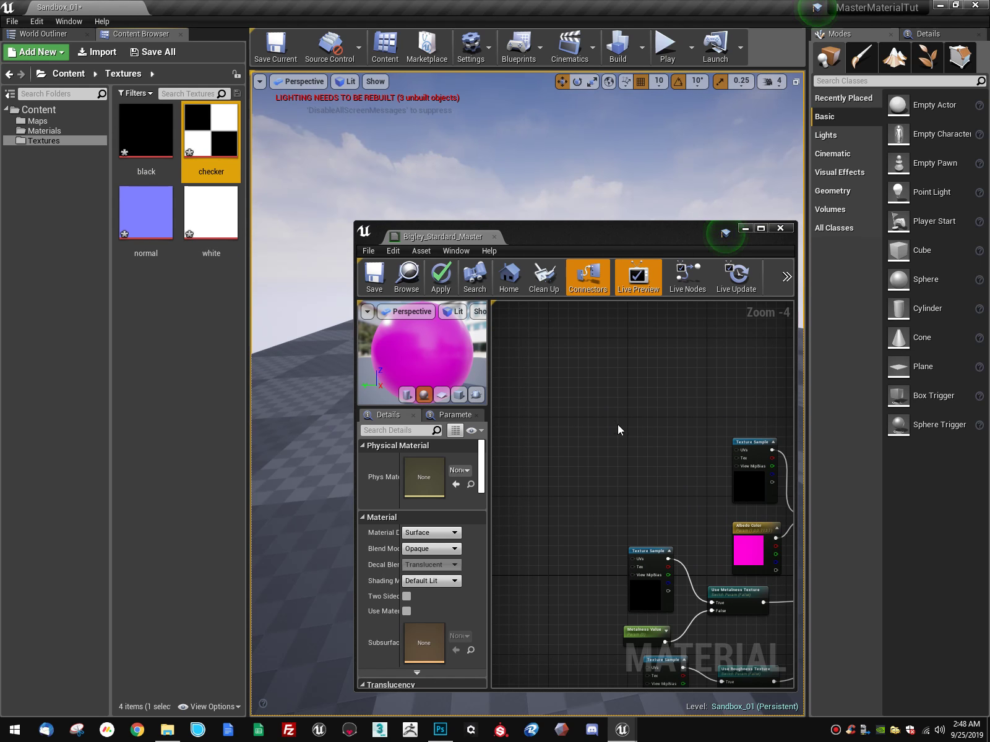
right_click_drag(617, 429, 613, 457)
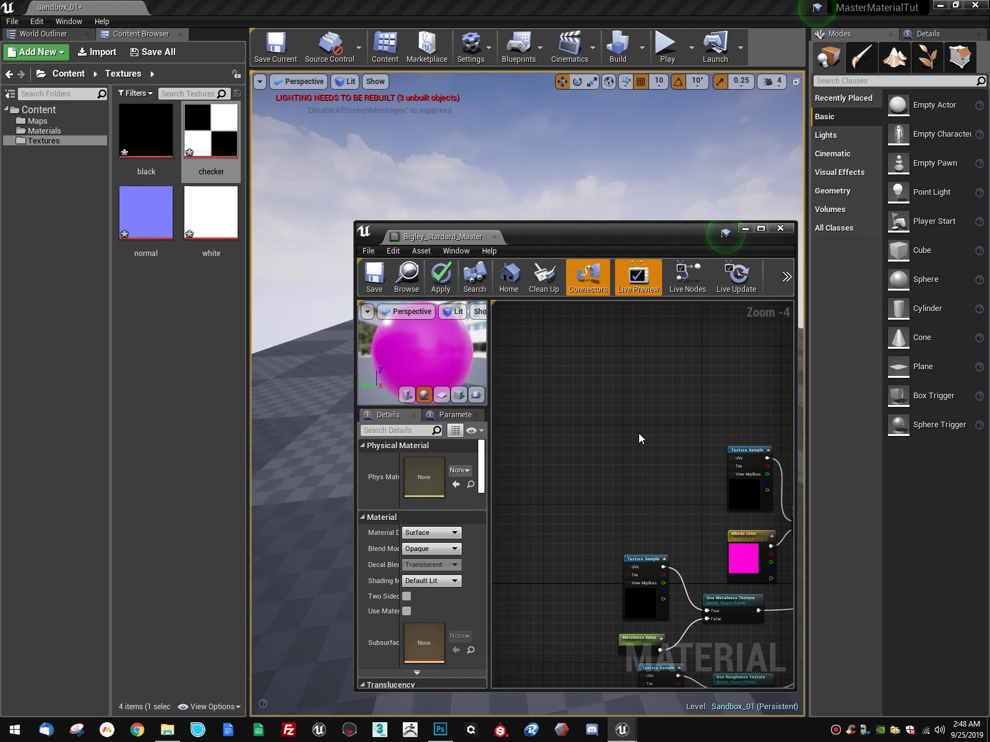
left_click(639, 433)
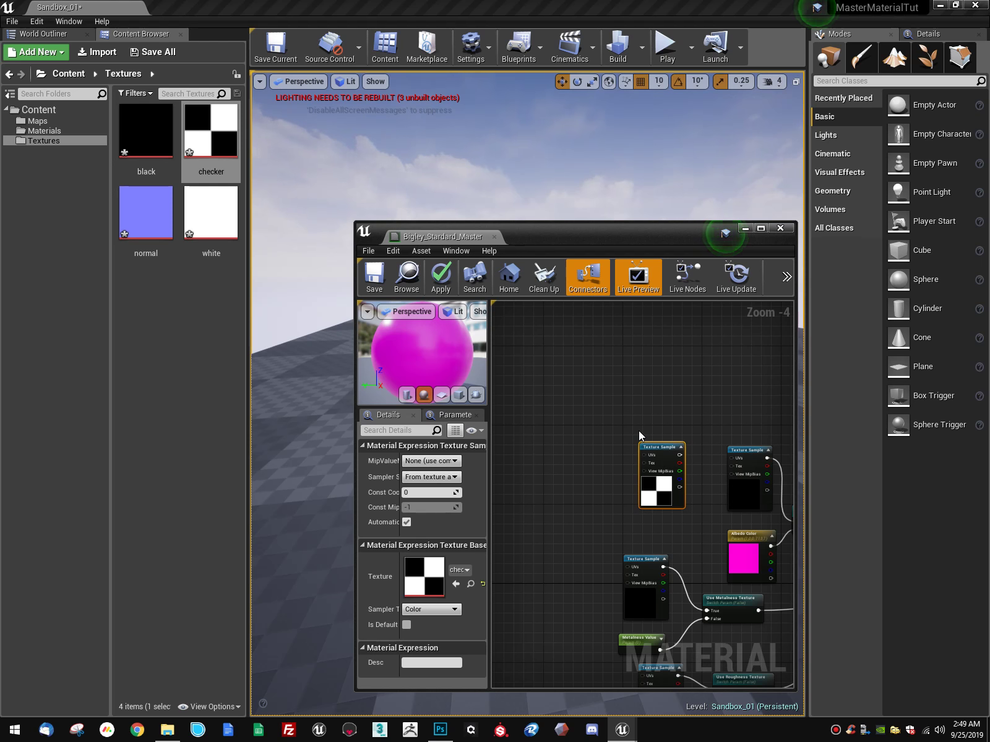
left_click_drag(670, 443, 678, 436)
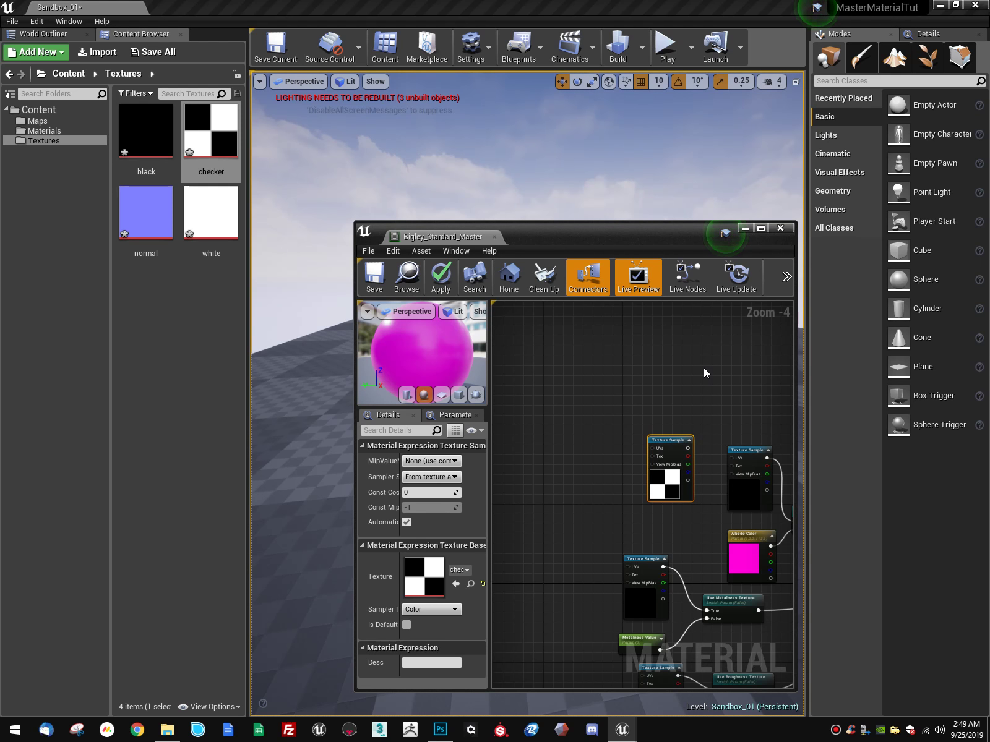
Step: Select all four textures and add a white Texture Sample in the empty graph area above the checker sample
left_click(211, 214)
left_click(146, 130, "shift")
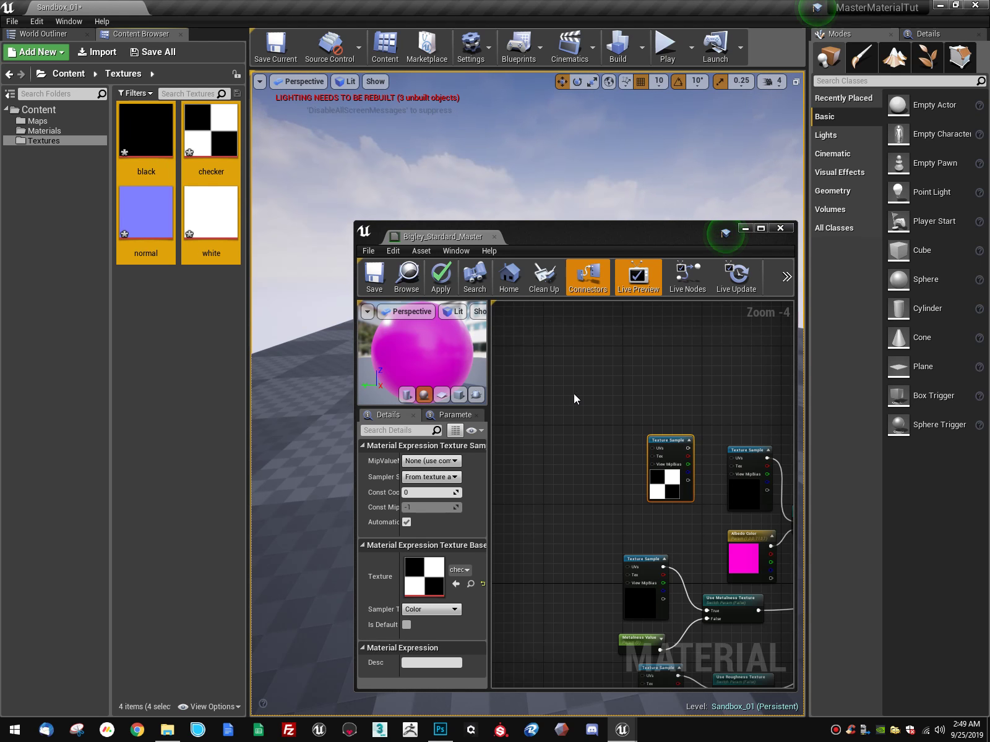
left_click(568, 370)
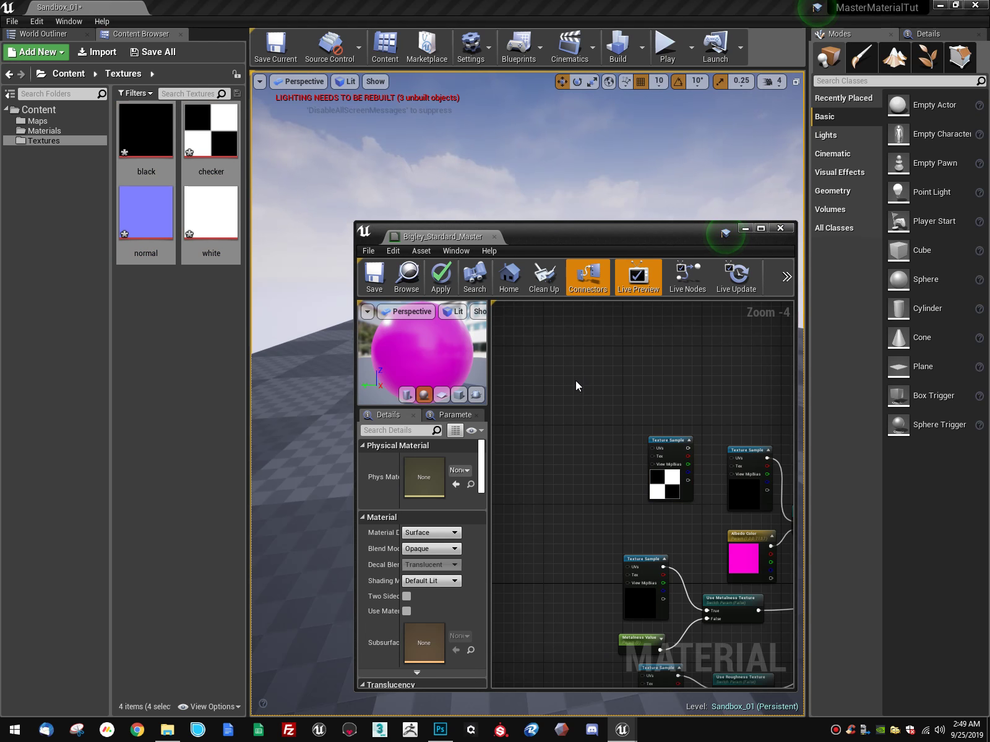
left_click(572, 371)
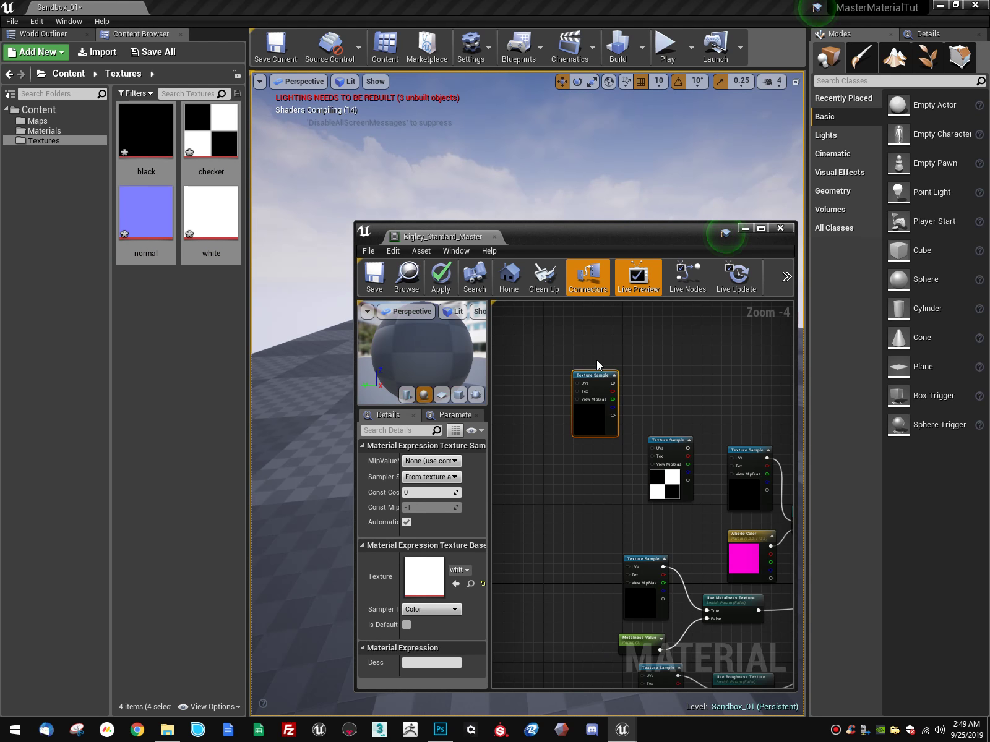
left_click(579, 508)
right_click_drag(677, 341, 677, 407)
left_click_drag(595, 440, 586, 410)
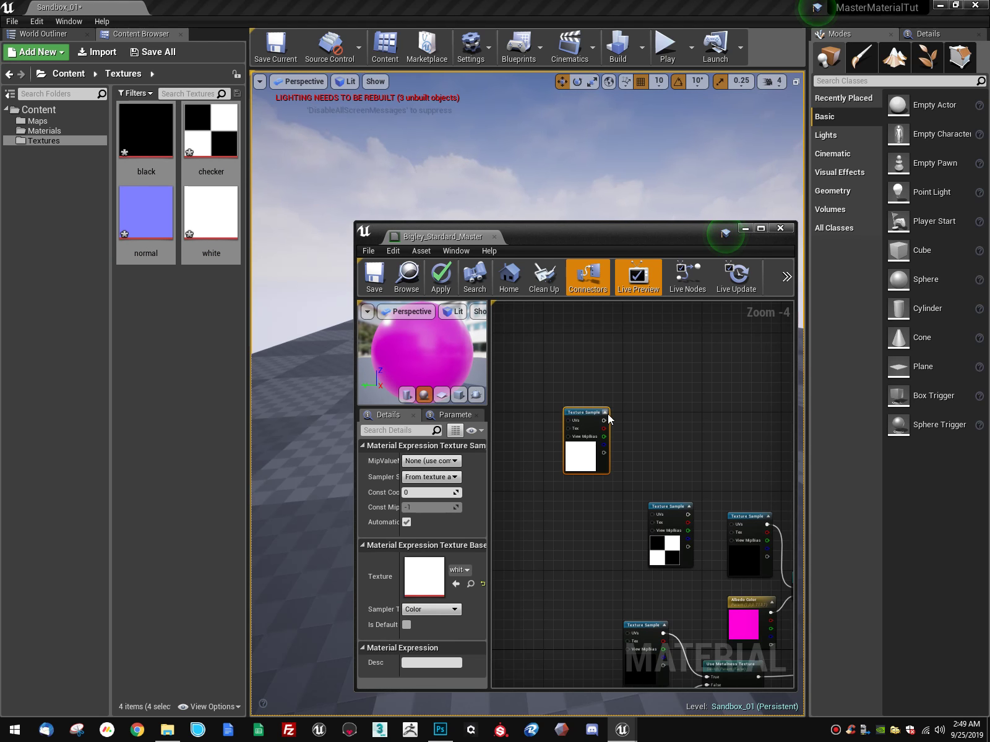
Step: Delete the newly added white and checker Texture Samples from the material graph
key("Delete")
left_click(673, 521)
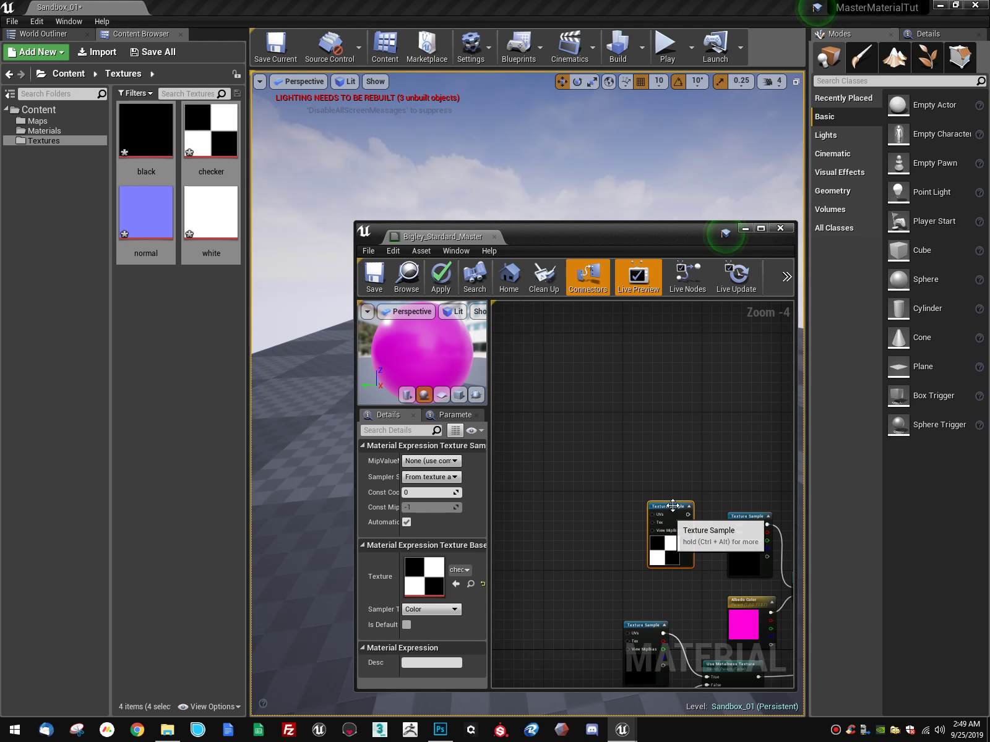
key("Delete")
Step: Delete the empty Texture Samples feeding the Use Albedo Texture and Use Metalness Texture switches
right_click_drag(704, 545, 504, 414)
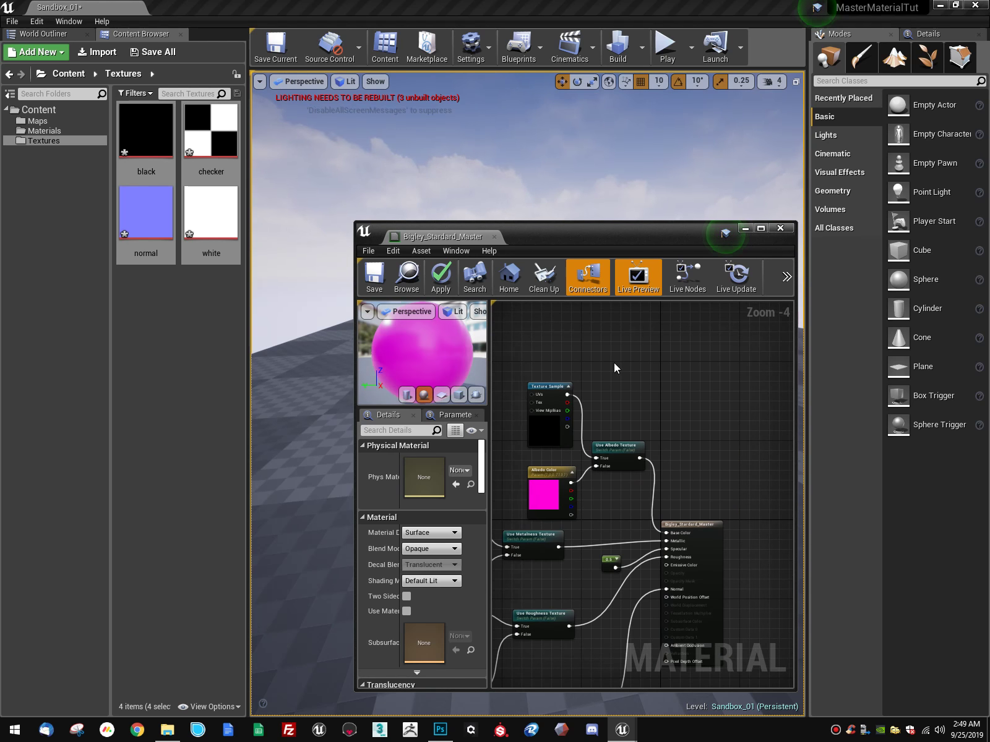
left_click(557, 388)
right_click_drag(618, 358, 700, 370)
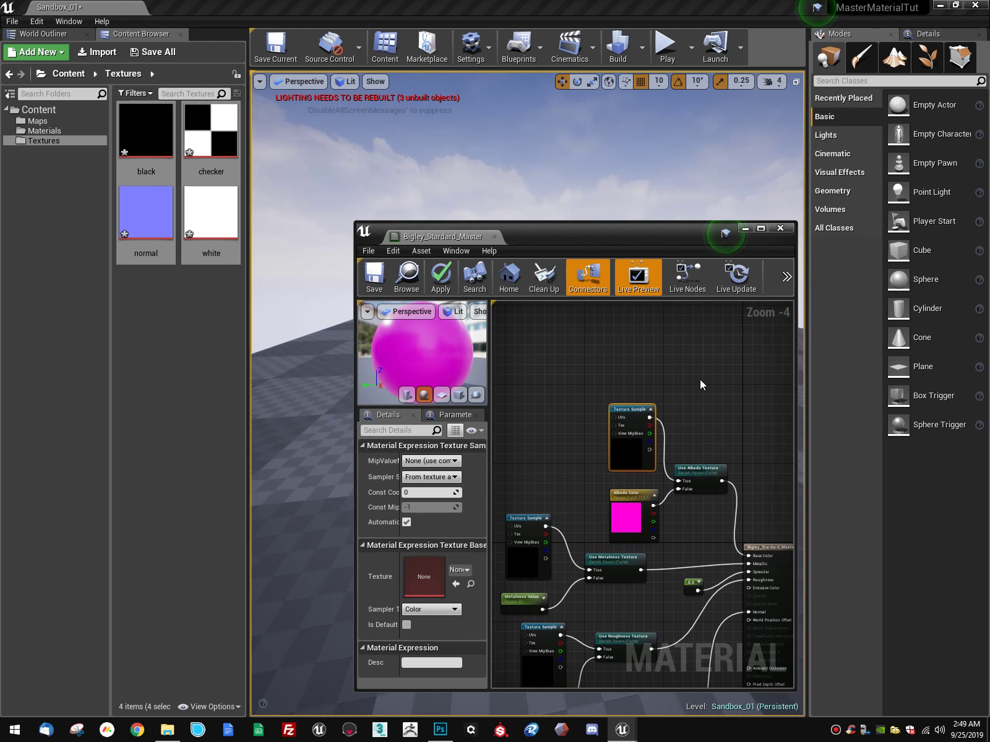
key("Delete")
right_click_drag(666, 469, 675, 302)
Step: Move the roughness Texture Sample farther from its switch and try to assign the black texture to it
left_click_drag(610, 386, 526, 386)
right_click_drag(530, 396, 572, 336)
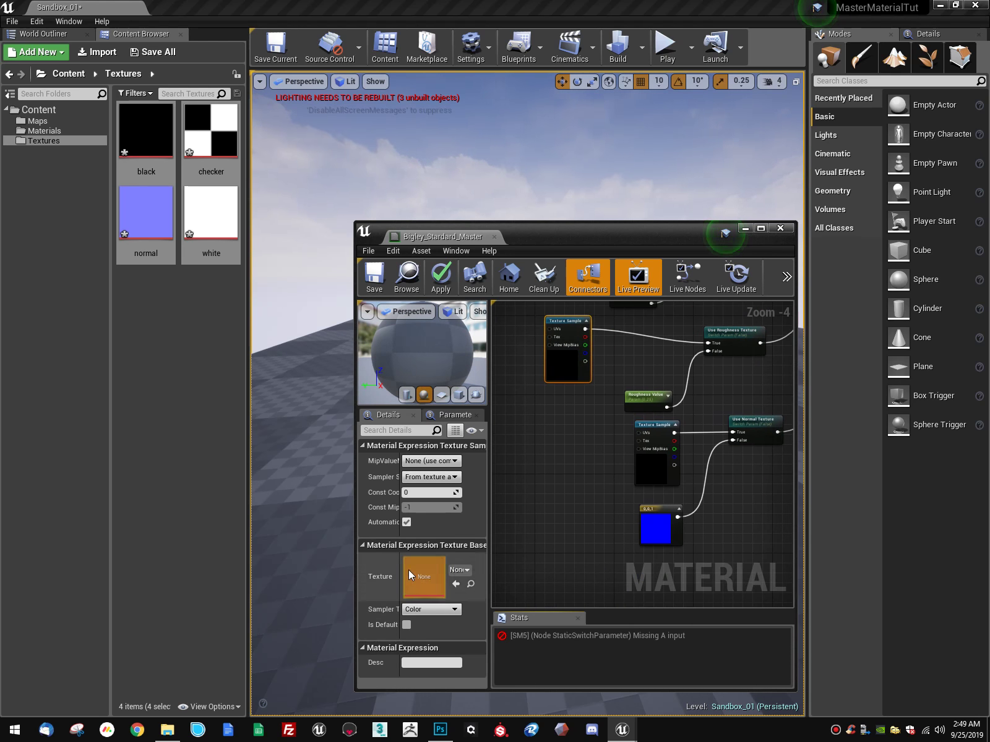
left_click(571, 483)
right_click_drag(577, 425, 572, 495)
left_click_drag(564, 391, 569, 391)
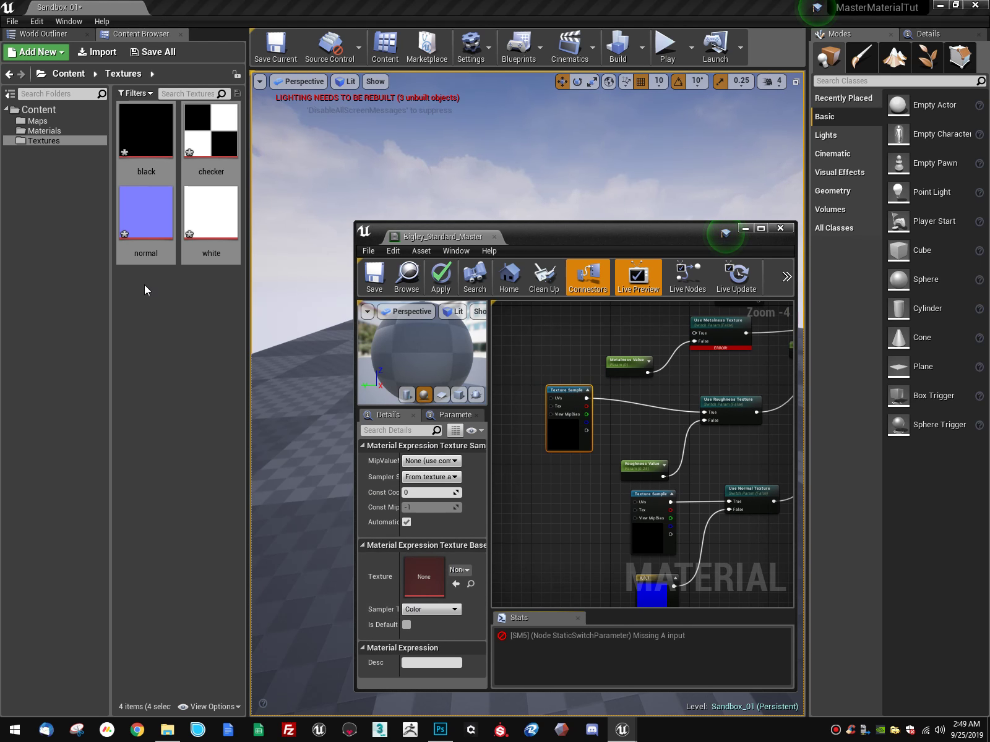
mouse_move(146, 133)
left_mouse_down()
mouse_move(509, 518)
mouse_move(508, 643)
mouse_move(361, 437)
mouse_move(435, 577)
mouse_move(414, 575)
mouse_move(433, 578)
mouse_move(165, 285)
mouse_move(148, 143)
left_mouse_up()
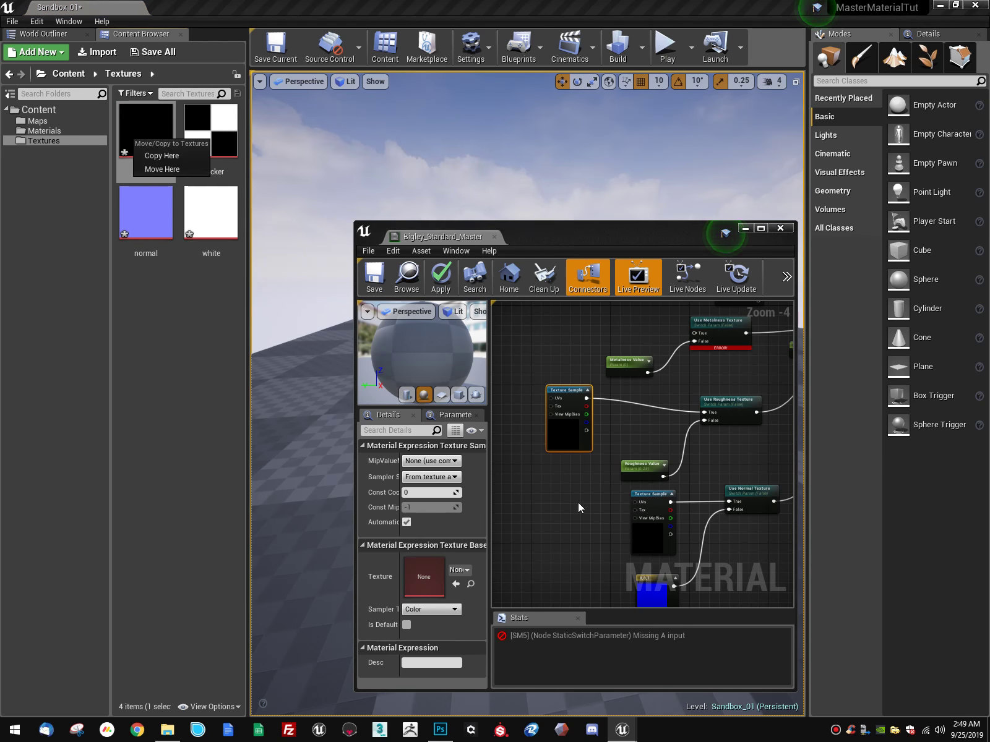
left_click(578, 502)
Step: Delete the empty Texture Samples feeding the Use Roughness Texture and Use Normal Texture switches
left_click(572, 391)
key("Delete")
right_click_drag(683, 501, 597, 458)
left_click(598, 458)
key("Delete")
Step: Add the checker texture as a Texture Sample and connect its output to the True input of Use Albedo Texture
right_click_drag(604, 406, 604, 517)
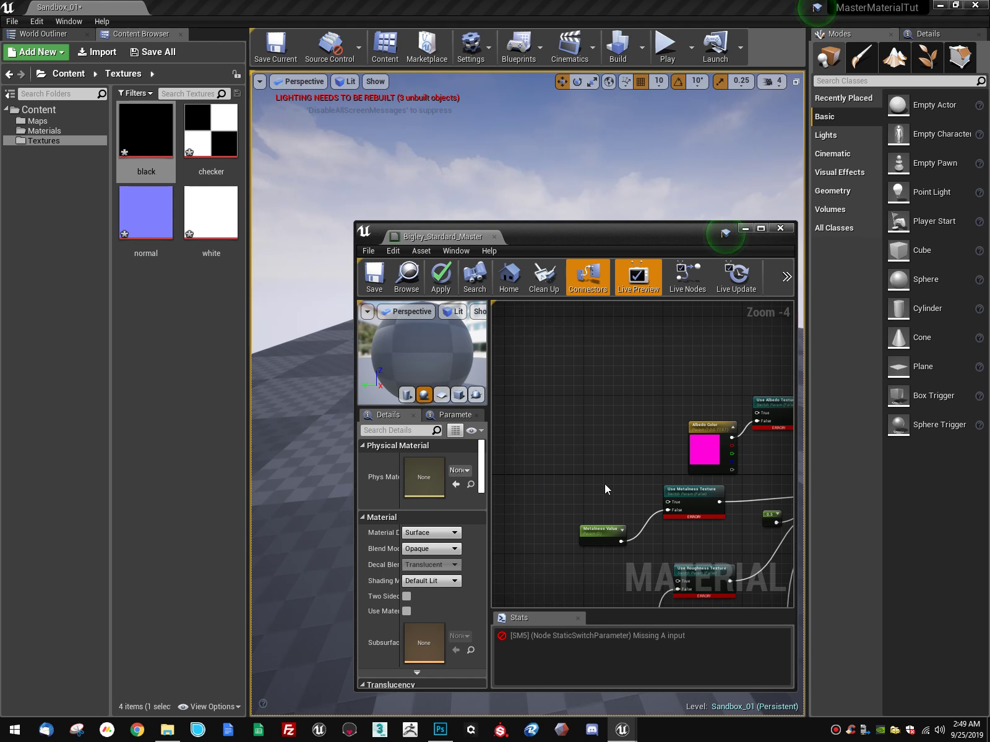
right_click_drag(781, 429, 657, 418)
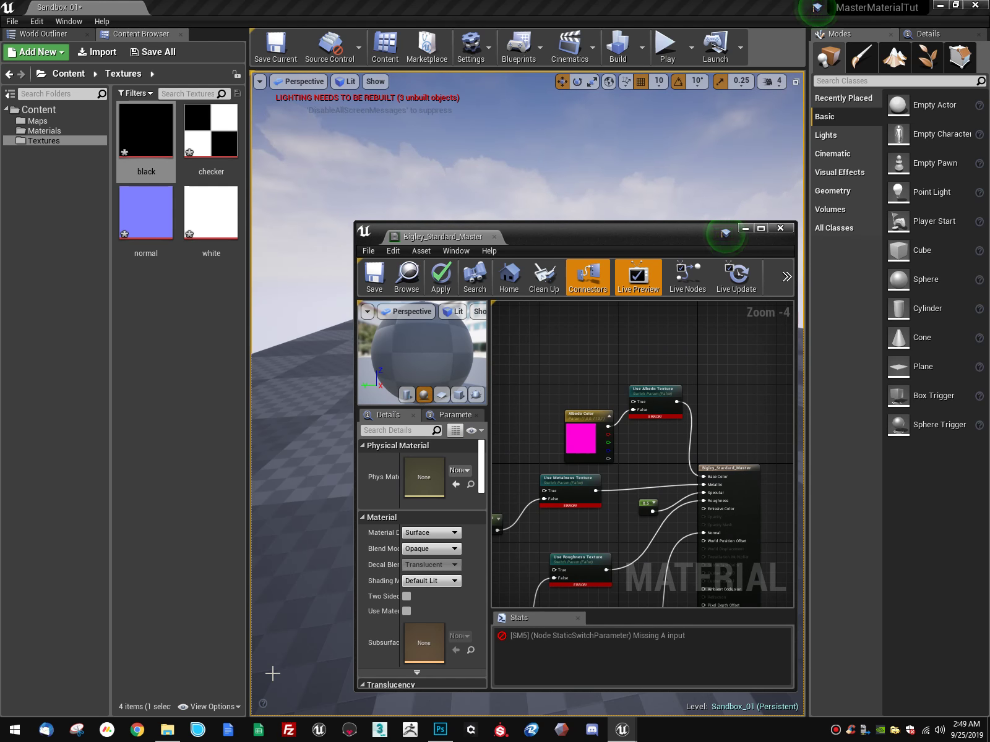
left_click(226, 391)
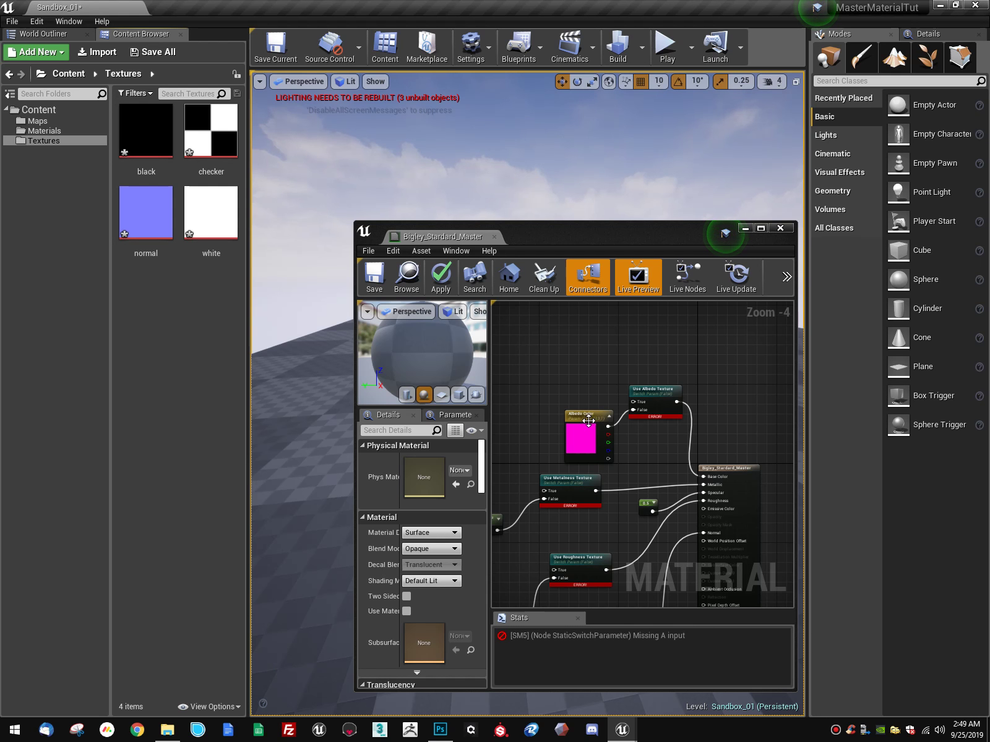
left_click(144, 176)
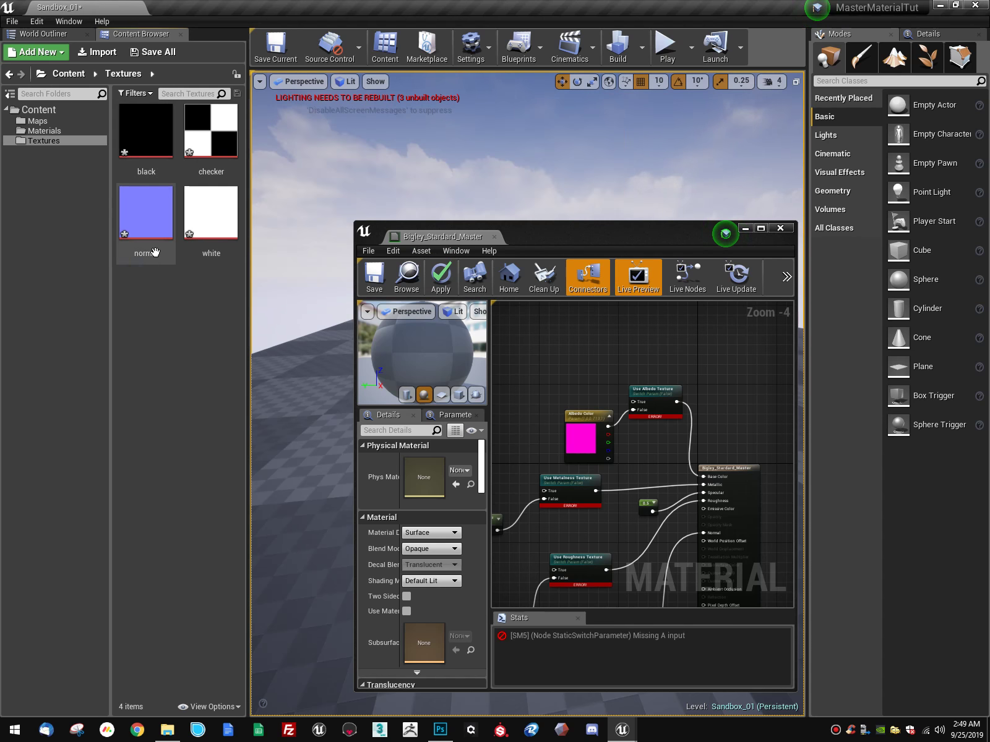
left_click(139, 130)
left_click_drag(216, 160, 199, 133)
left_click(561, 369)
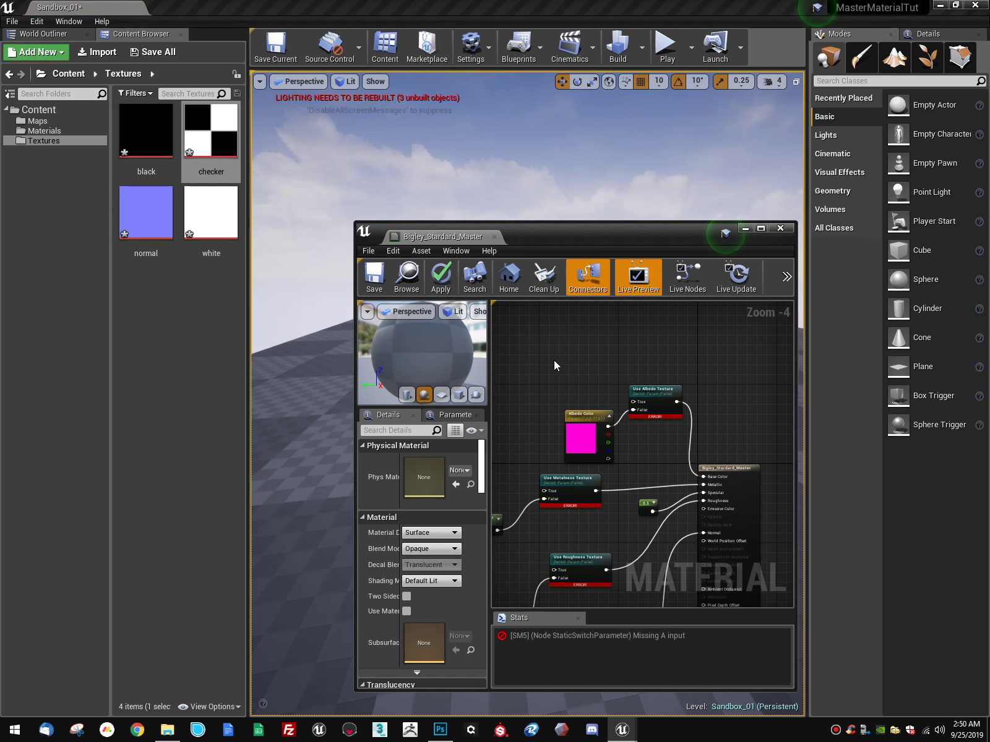
key("t")
left_click(558, 348)
left_click_drag(585, 351, 633, 402)
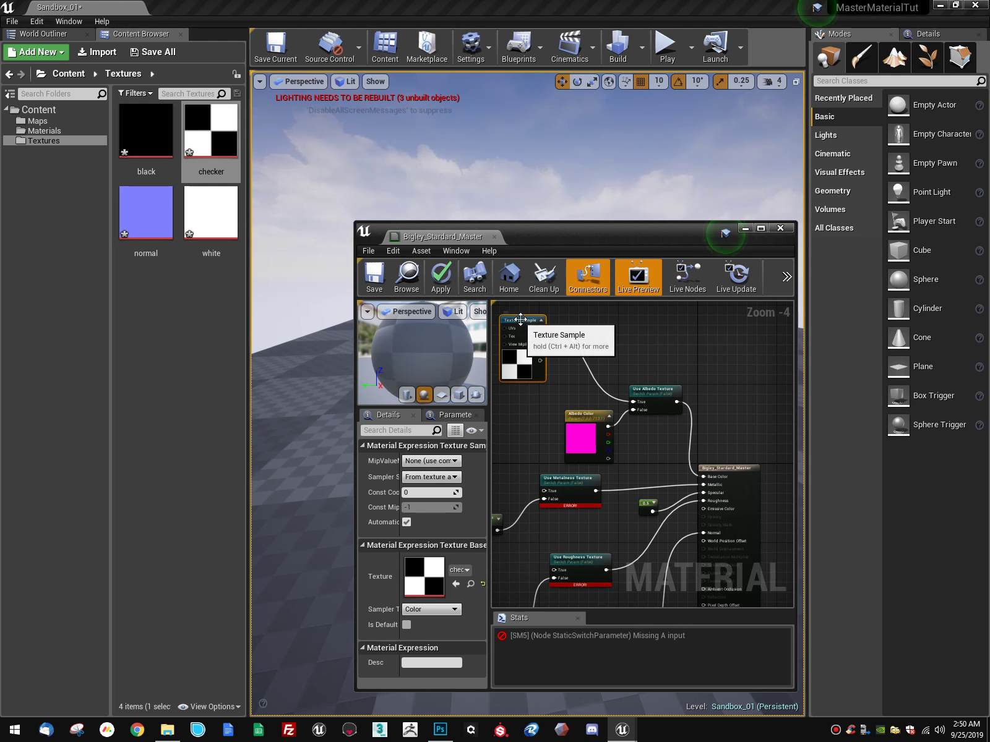
Step: Convert the checker Texture Sample to a parameter named Albedo Texture and place it above the Albedo Color node
right_click(521, 320)
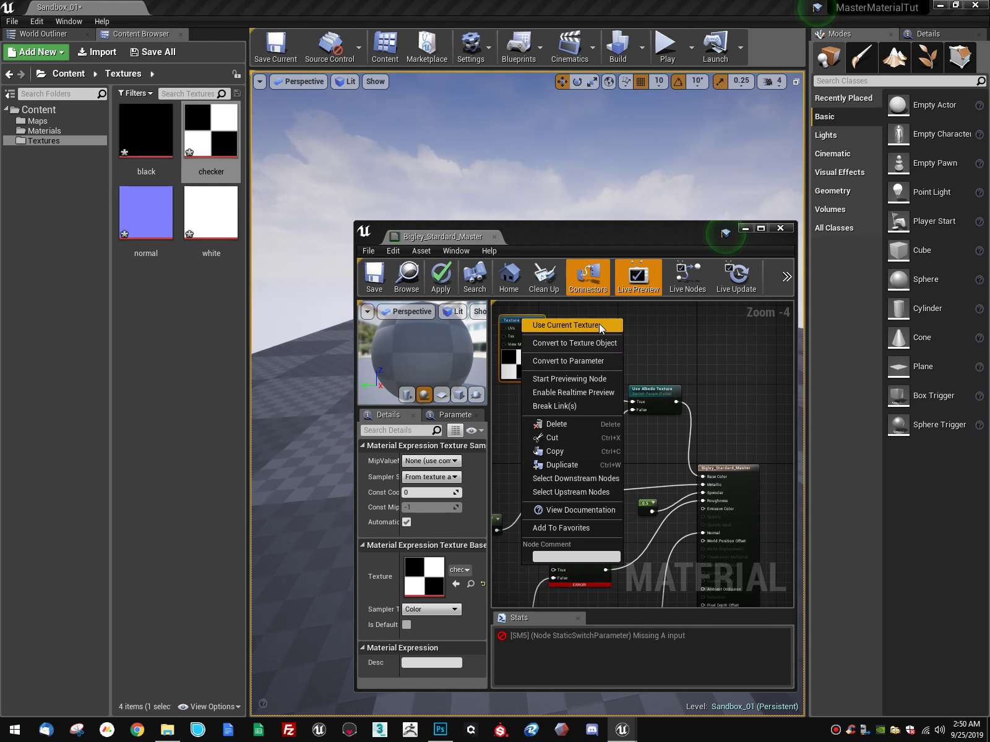
left_click(595, 363)
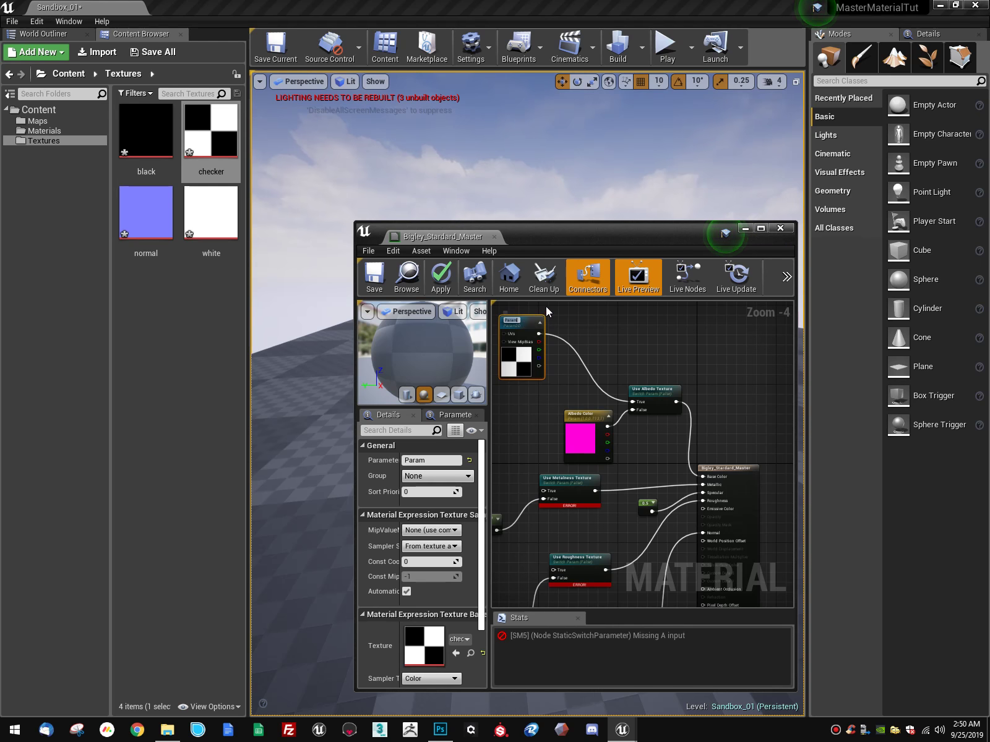
type("Albedo")
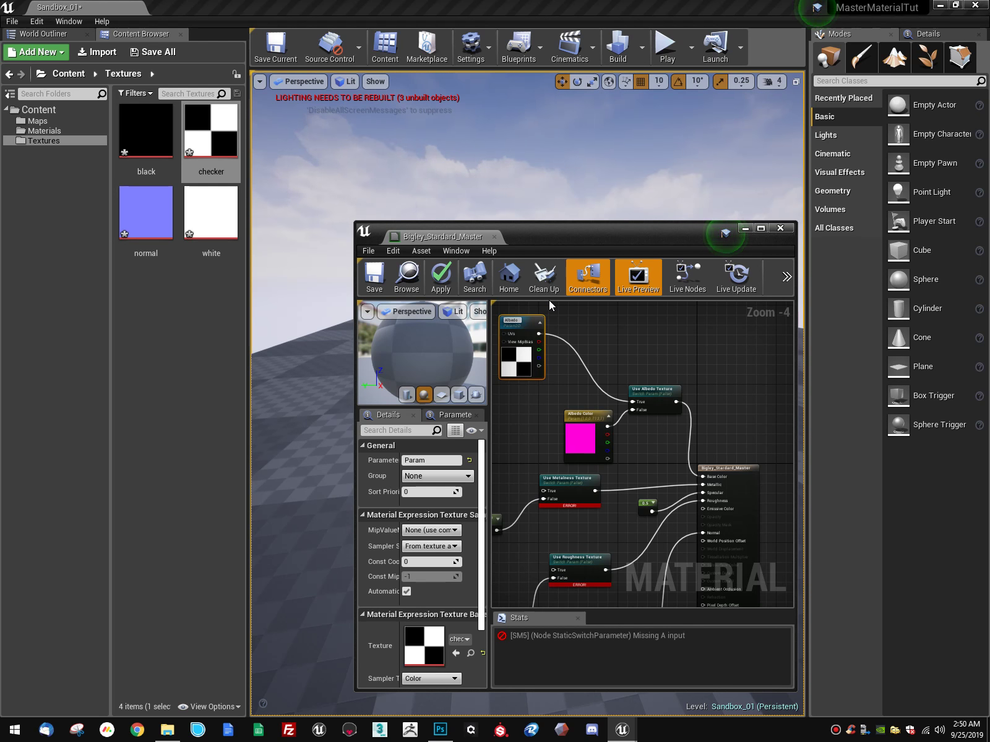
type(" Texture")
key("Return")
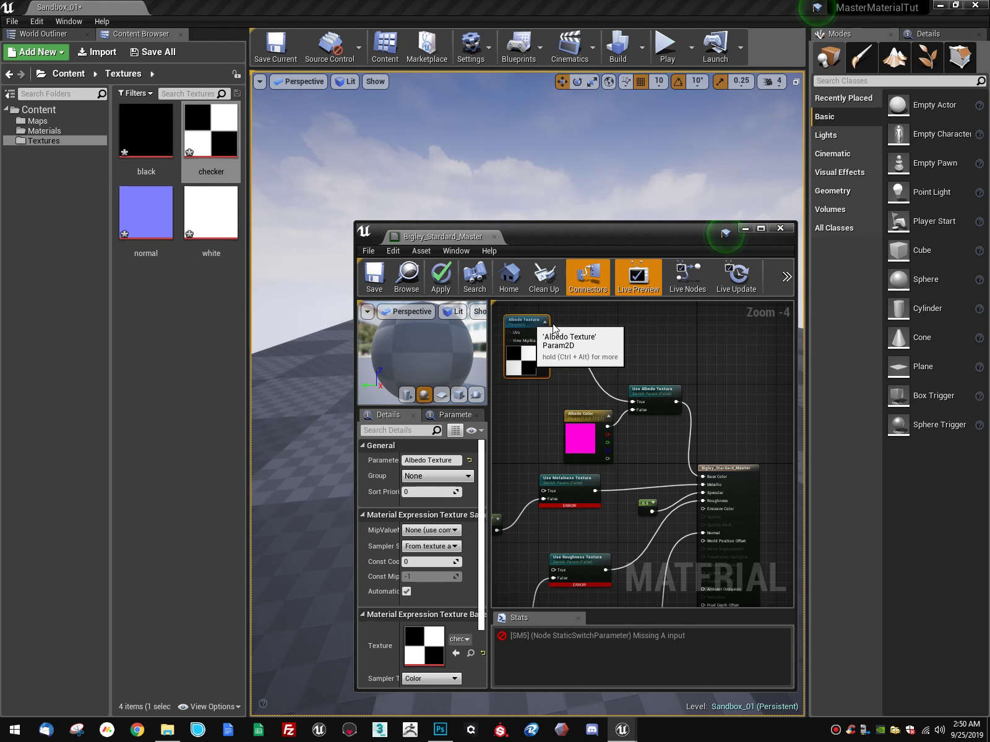
left_click_drag(533, 321, 588, 346)
Step: Examine the settings of the Use Metalness Texture switch and the Metalness Value parameter
right_click_drag(656, 471, 711, 384)
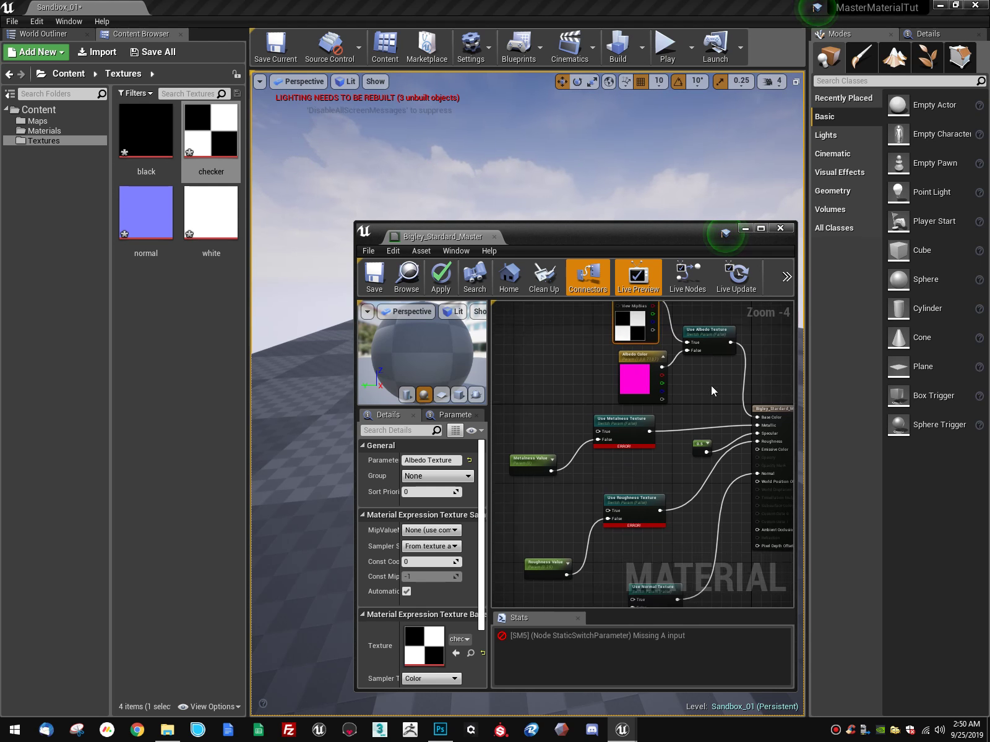
left_click(146, 133)
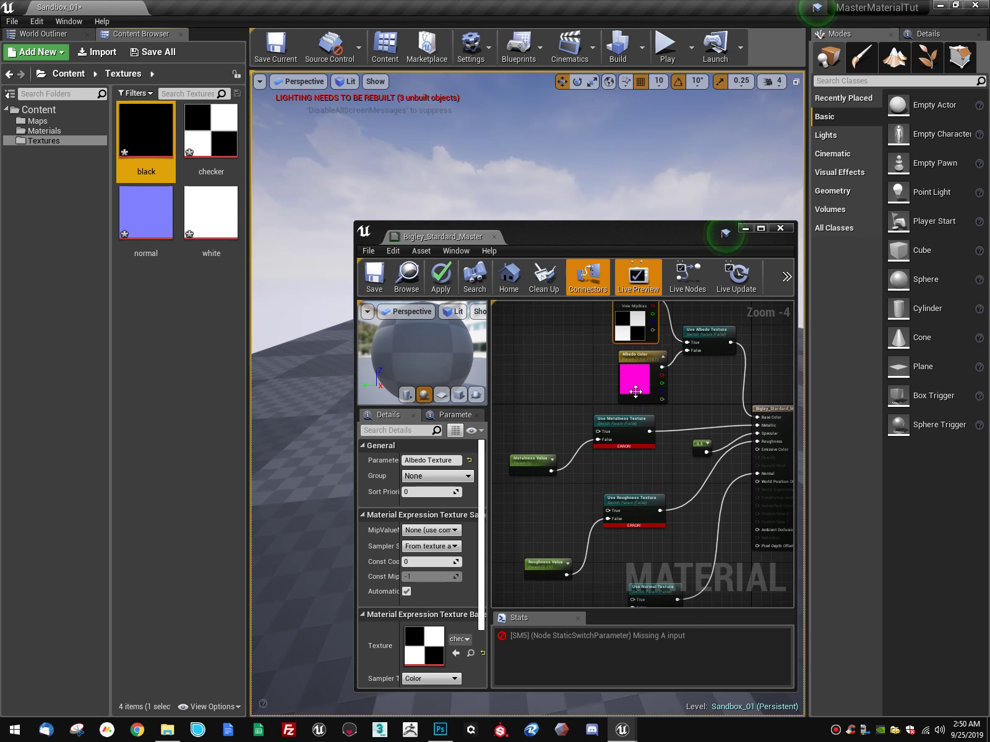
left_click(634, 426)
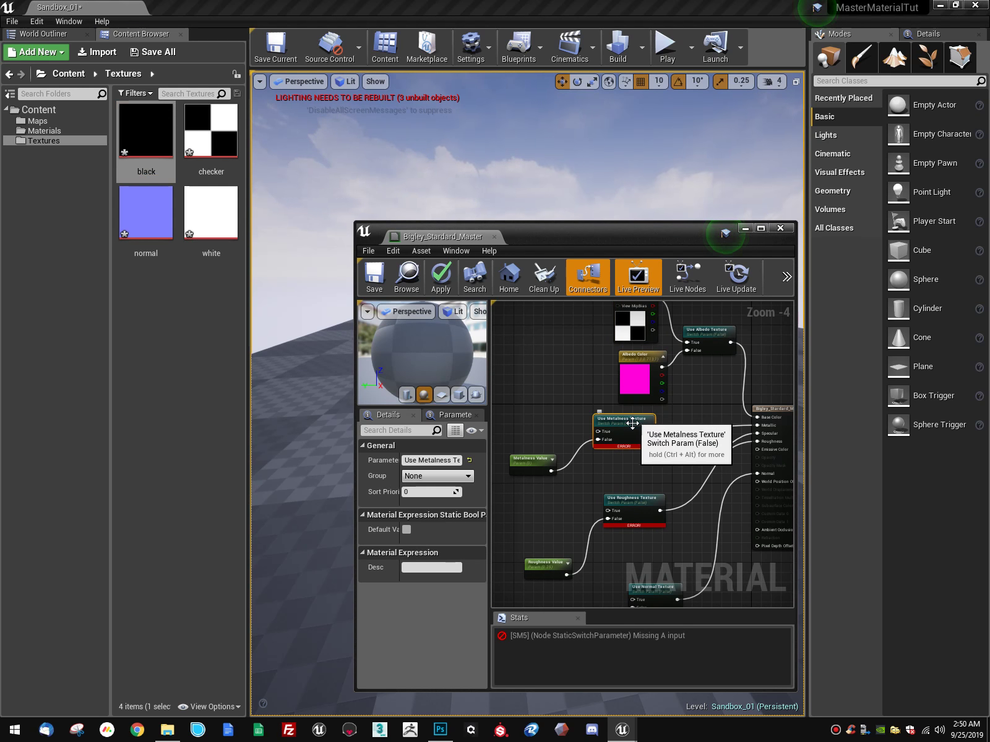
left_click(531, 460)
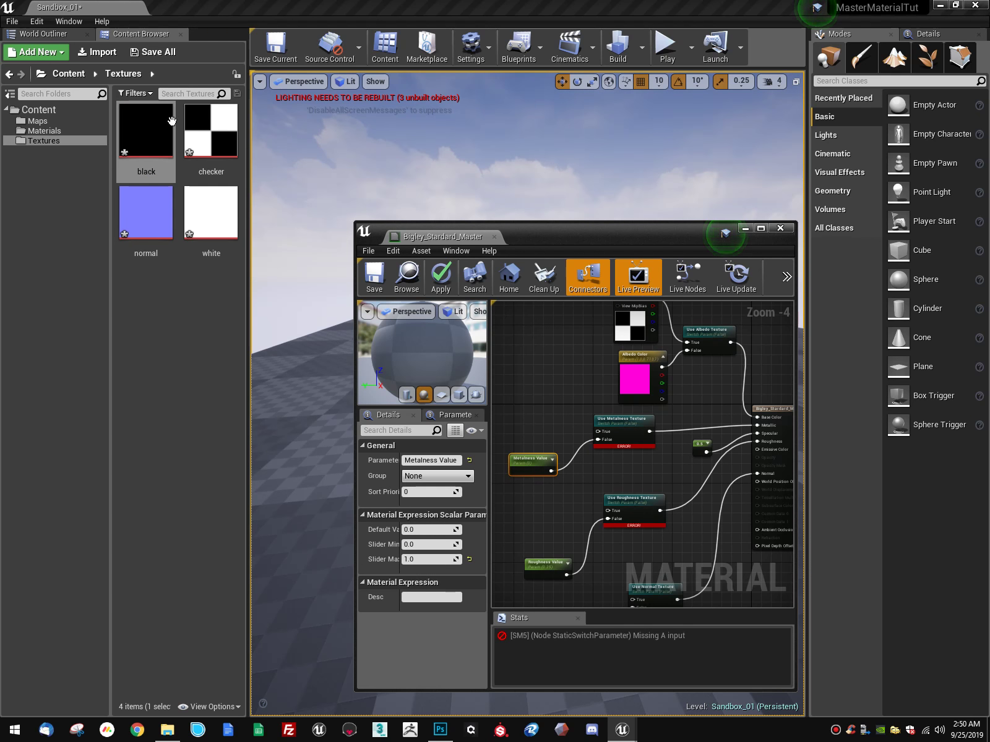
right_click_drag(498, 358, 542, 386)
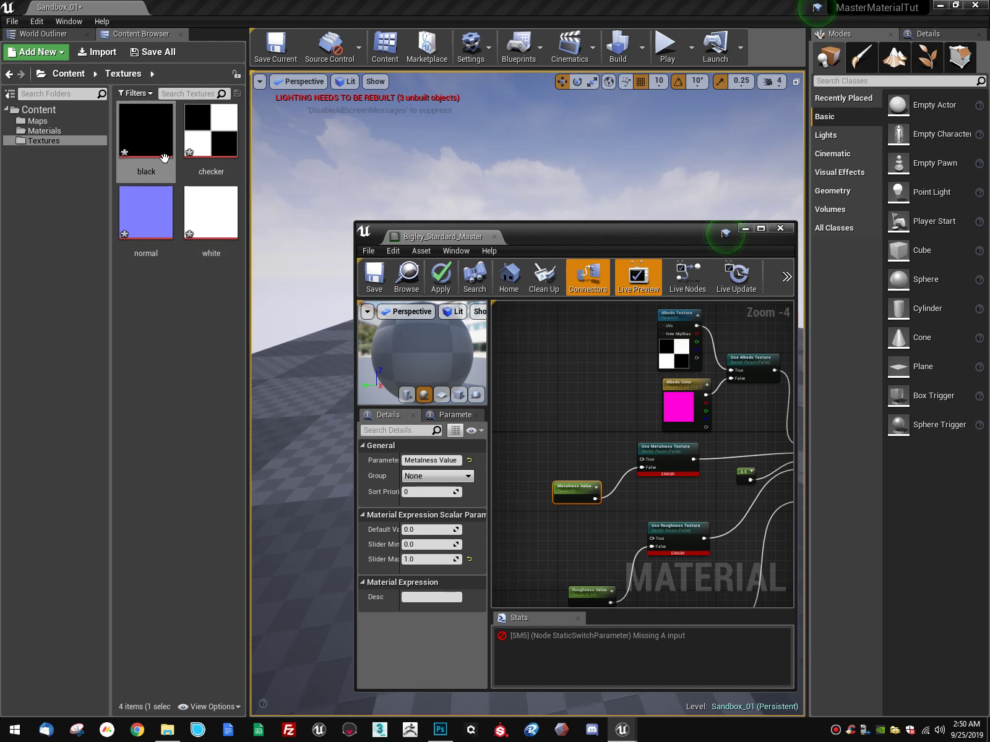
left_click(586, 430)
left_click(660, 453)
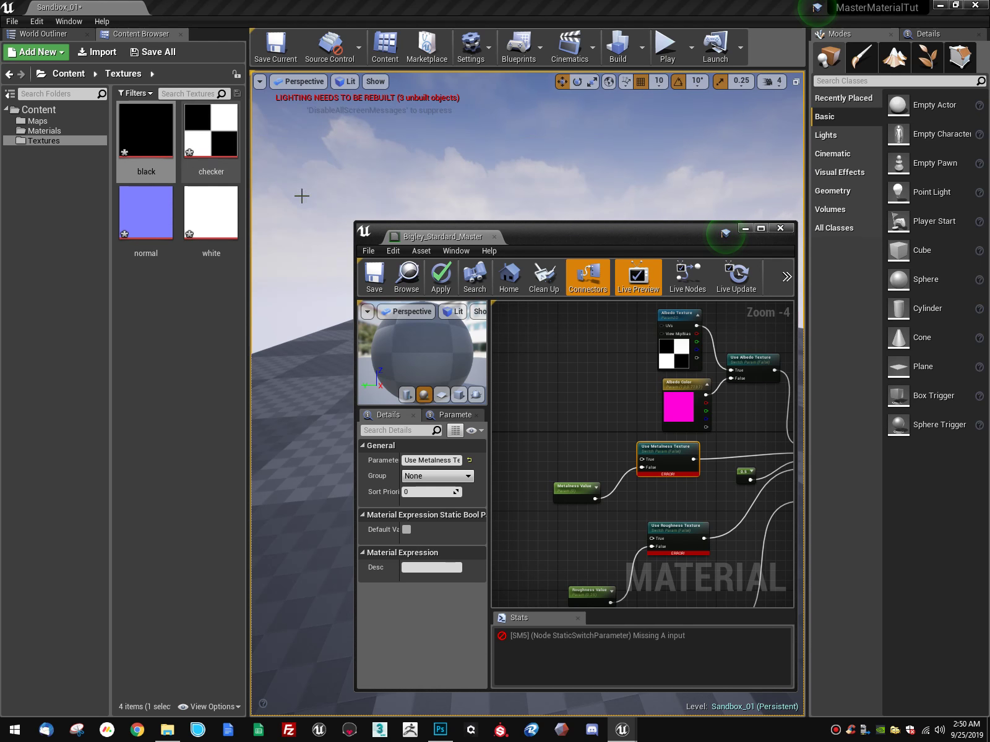
left_click(552, 371)
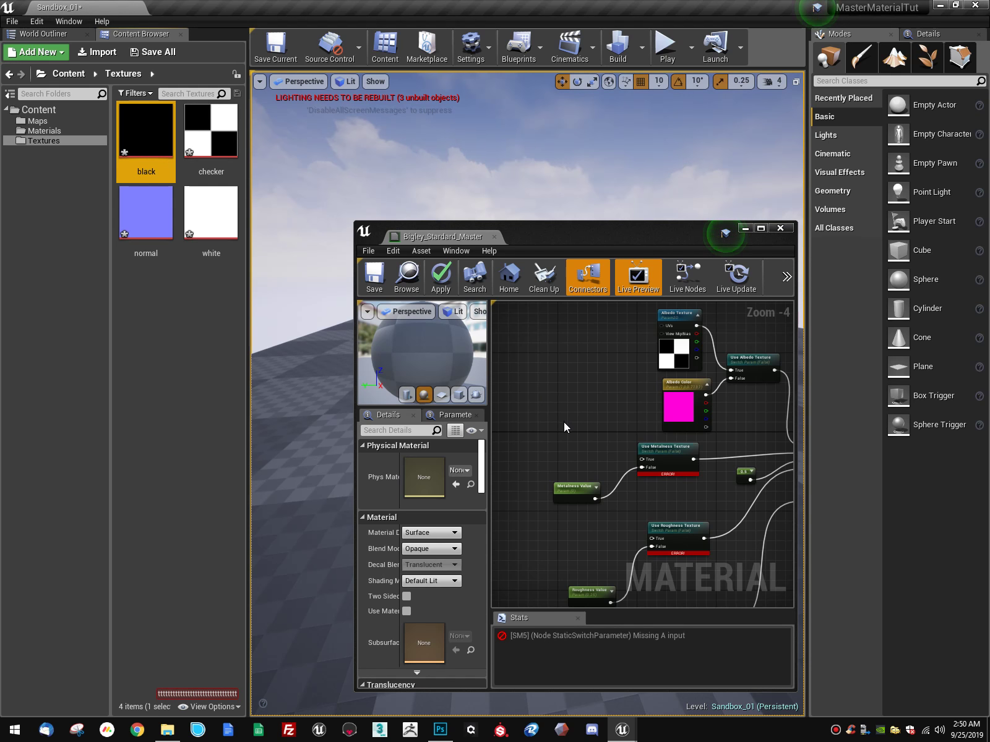
key("ctrl+z")
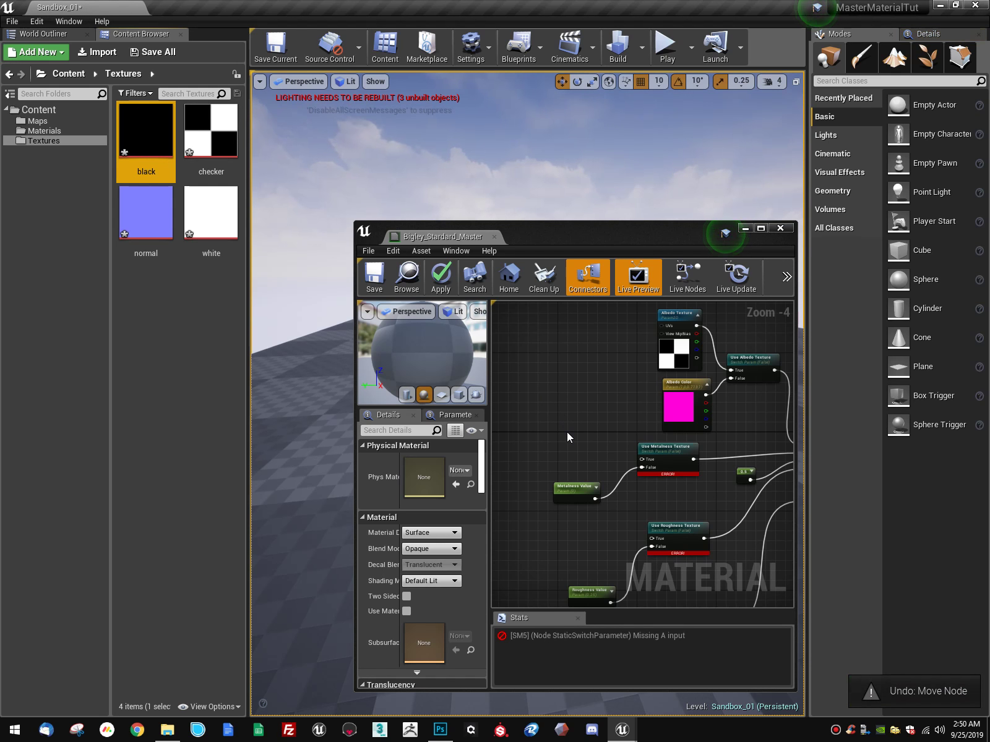
left_click(576, 438)
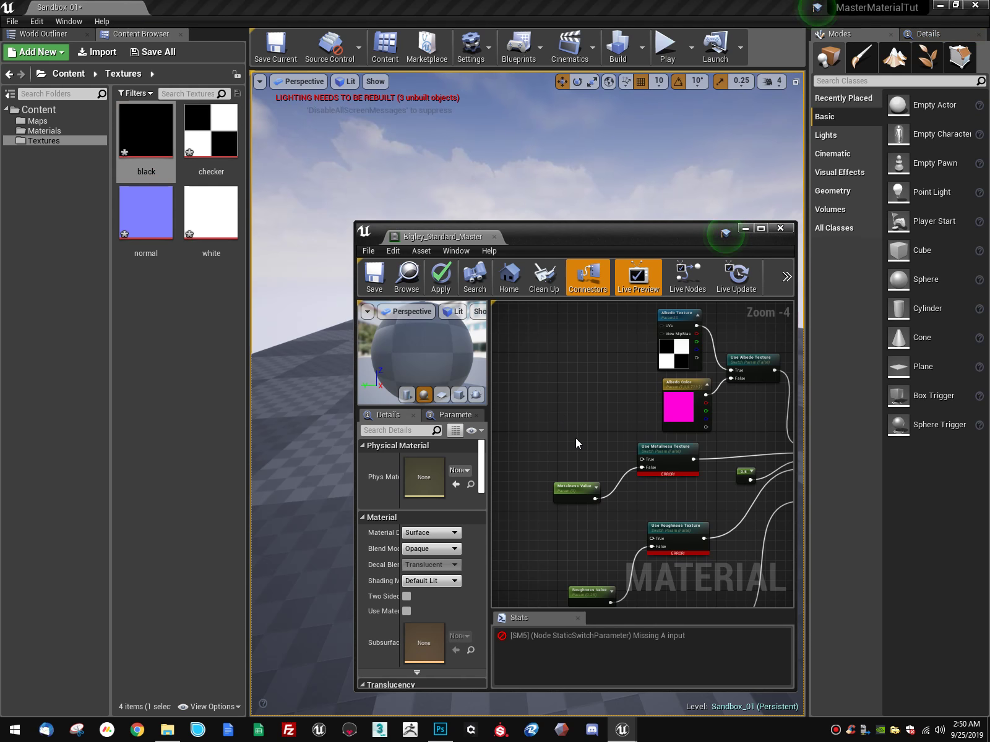
Step: Add the black texture as a Texture Sample and connect its output to the True input of Use Metalness Texture
left_click(155, 146)
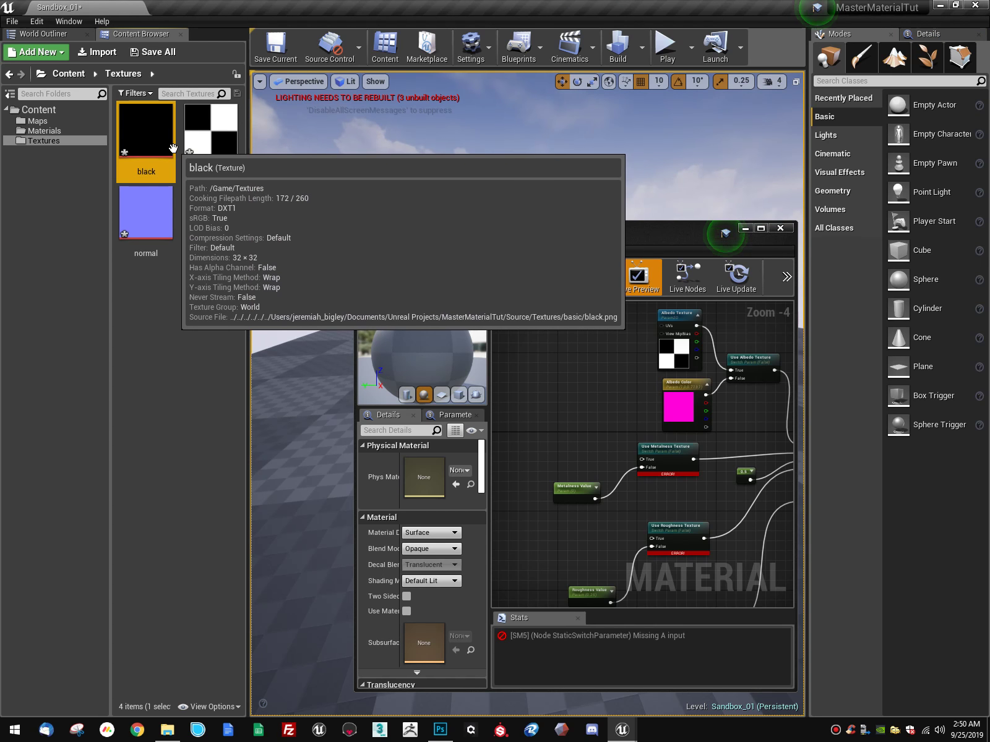
left_click(566, 400)
key("t")
left_click(580, 410)
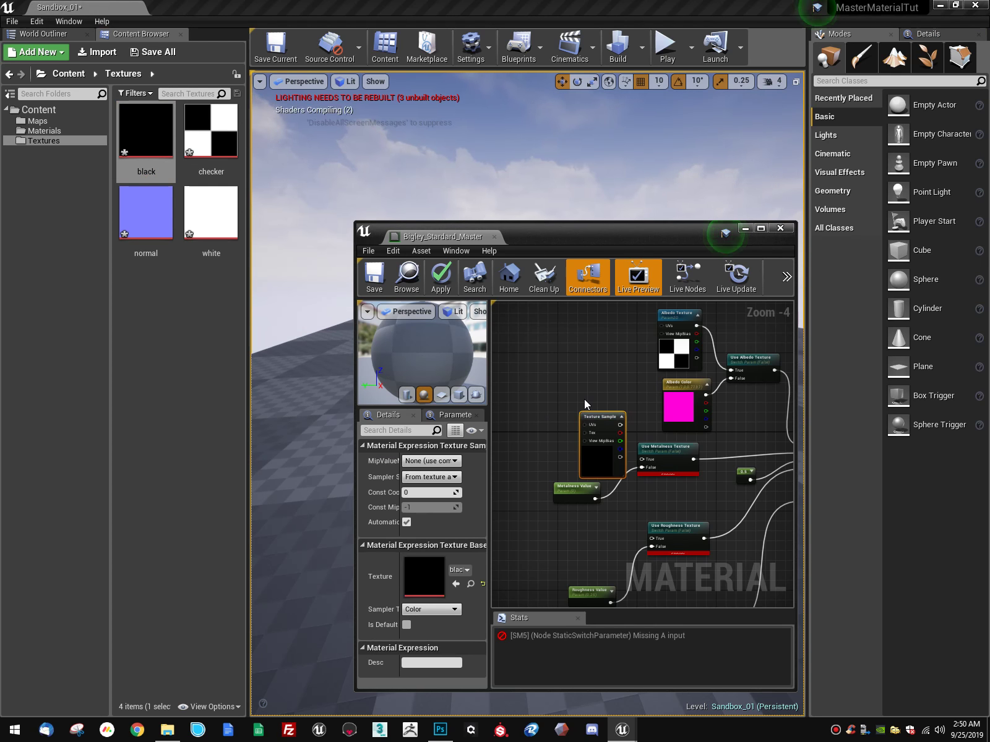
left_click_drag(605, 413, 642, 461)
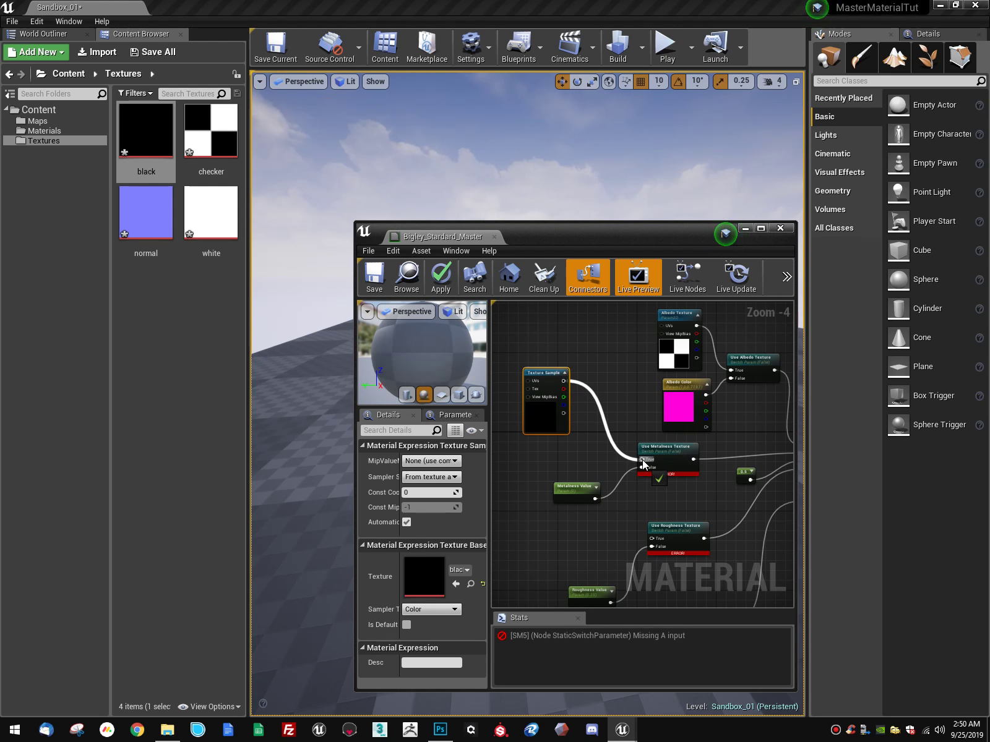
Step: Convert the black Texture Sample to a parameter named Metalness Texture and place it above the Metalness Value node
right_click(552, 367)
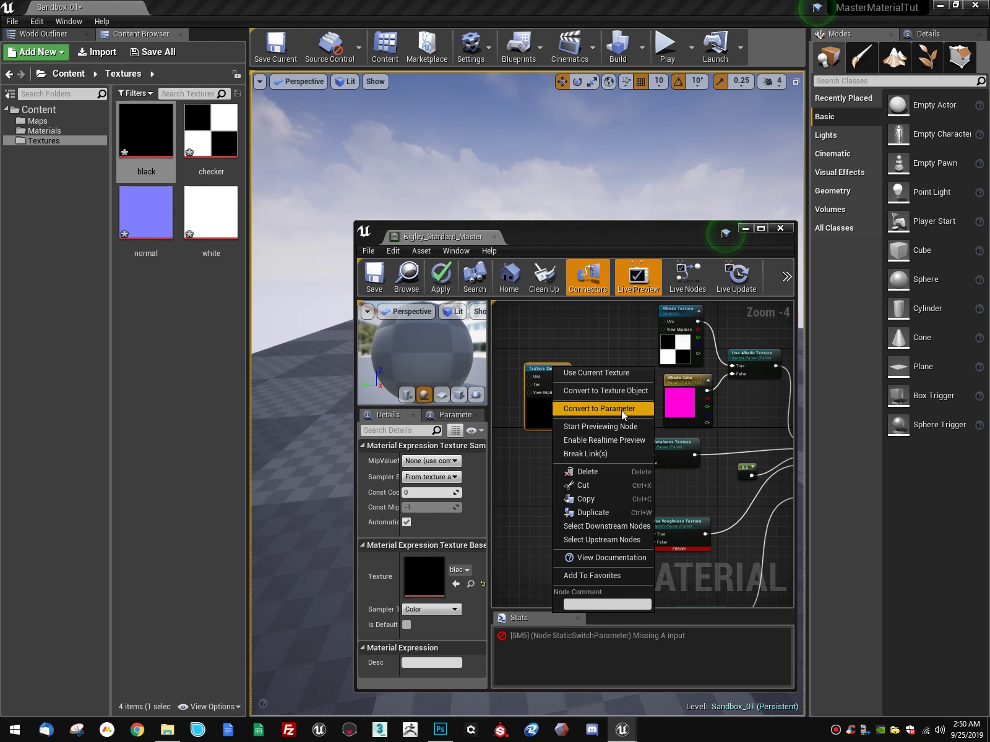
left_click(622, 409)
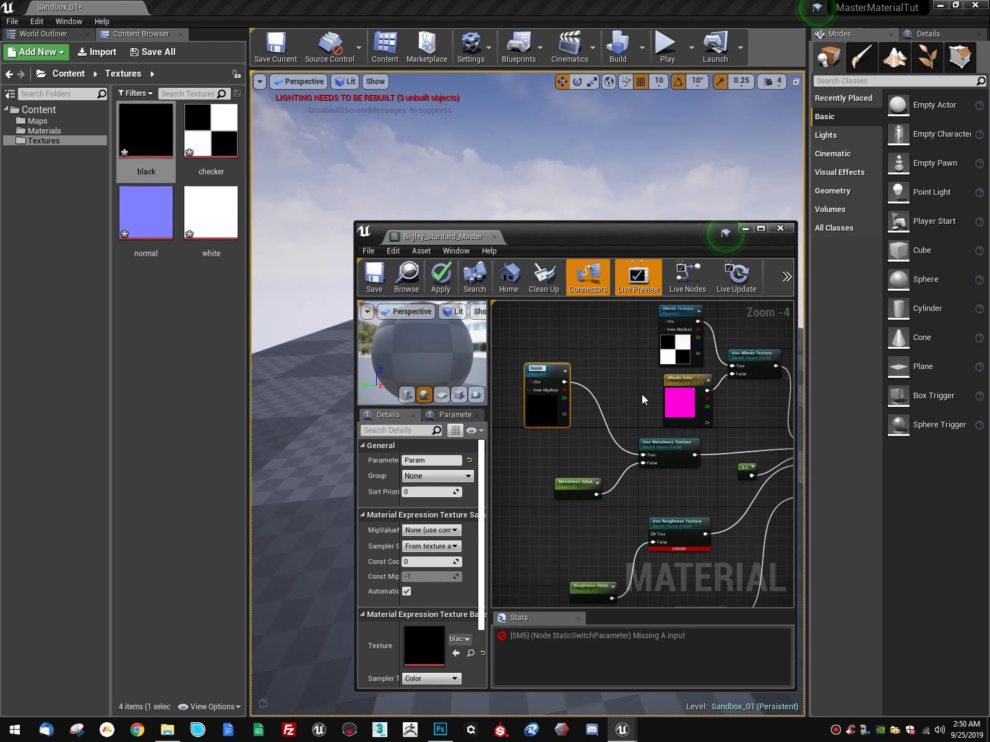
type("Metalness")
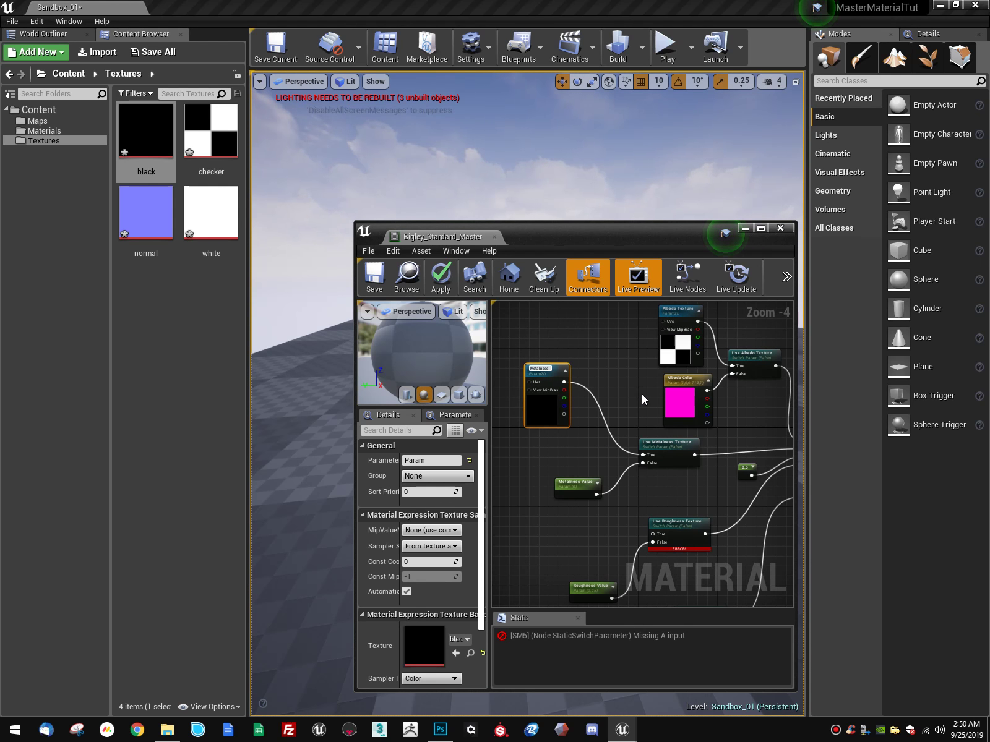
type(" Texture")
key("Return")
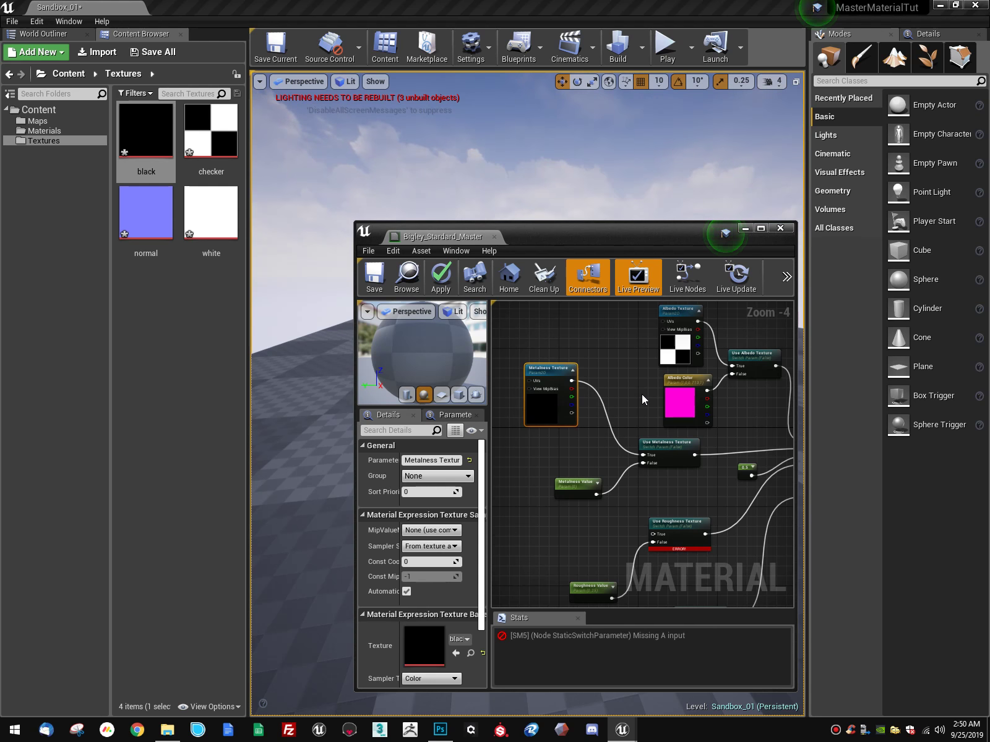
left_click_drag(554, 368, 574, 397)
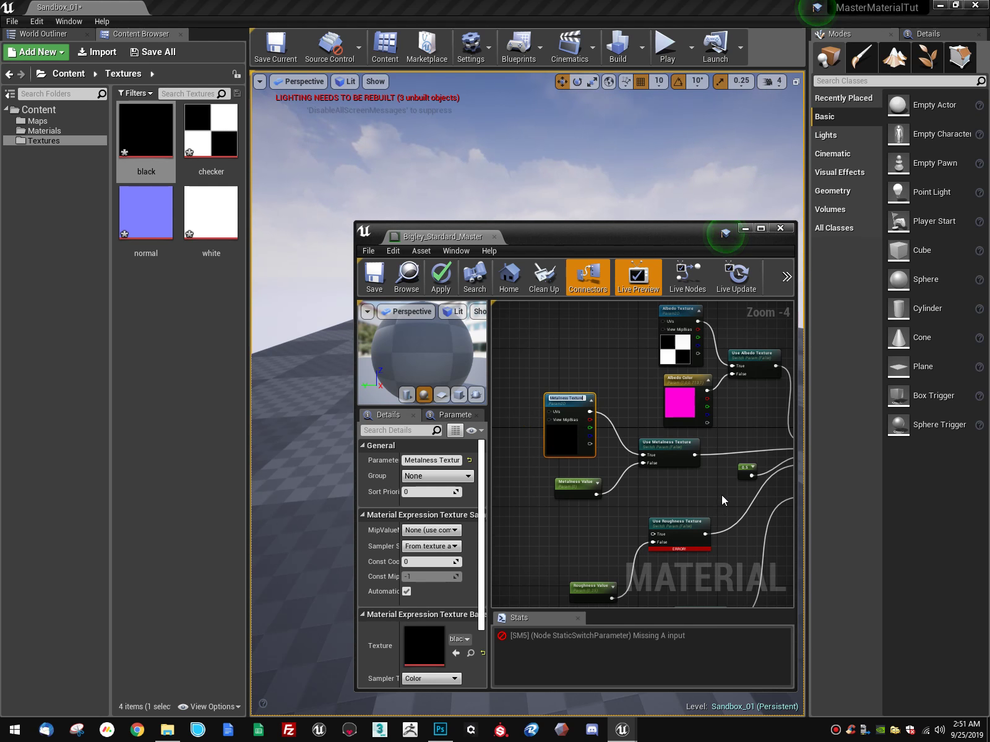
right_click_drag(721, 495, 612, 462)
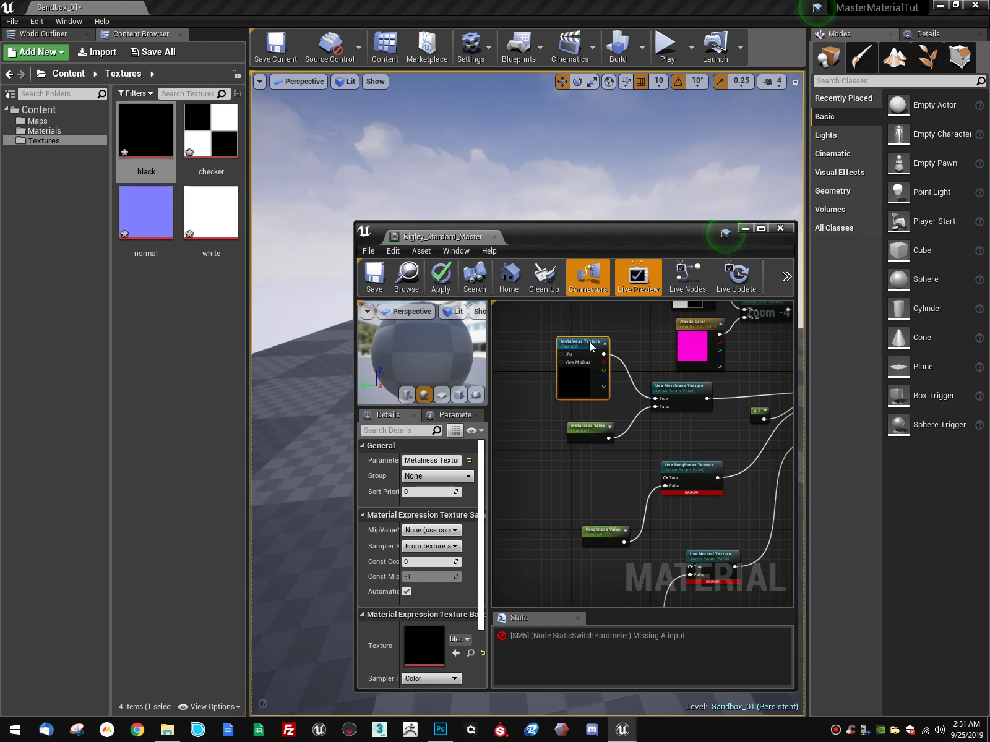
left_click_drag(591, 346, 601, 352)
Step: Try a default of 1.0 for the Roughness Value parameter and set it back to 0.25
left_click(170, 303)
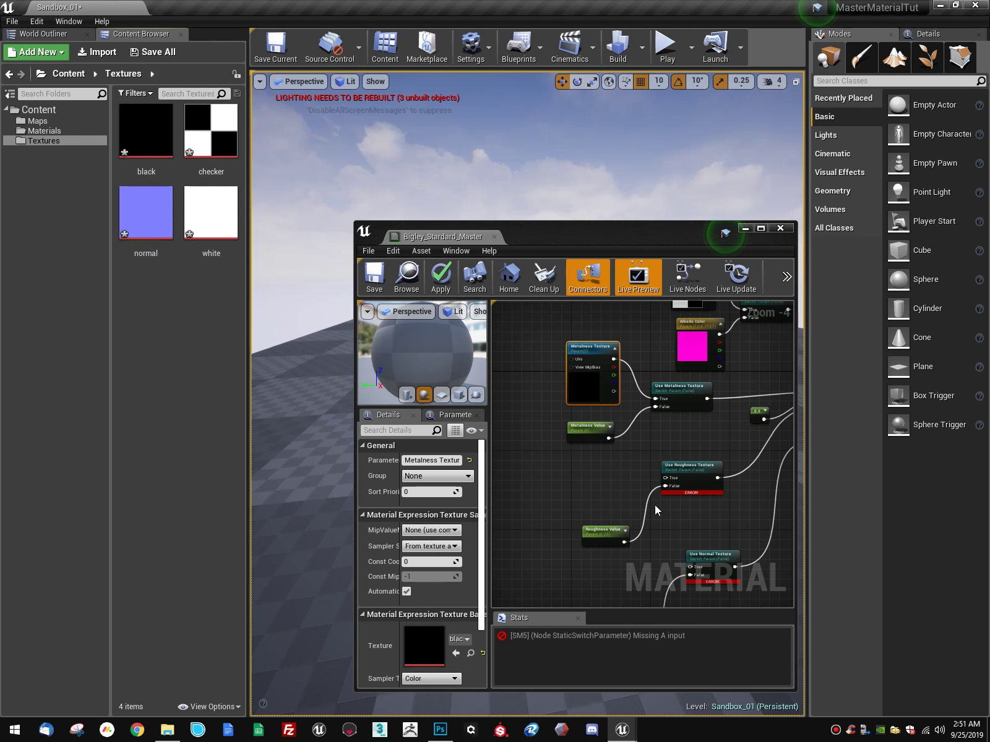
right_click_drag(655, 505, 651, 504)
left_click(612, 532)
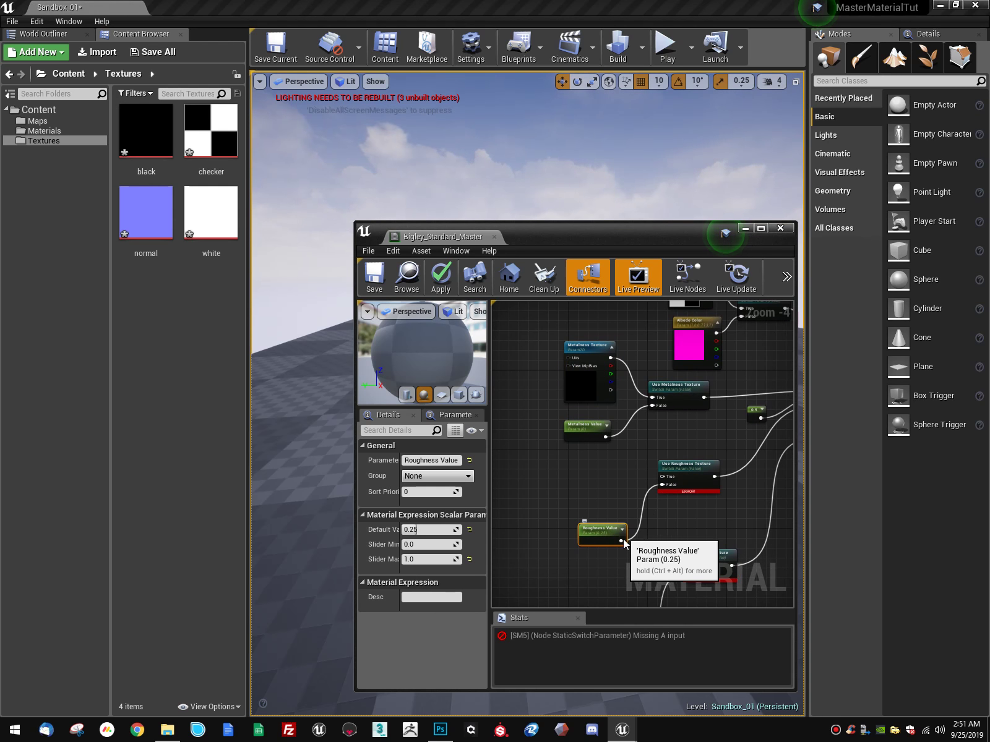
left_click_drag(423, 529, 460, 530)
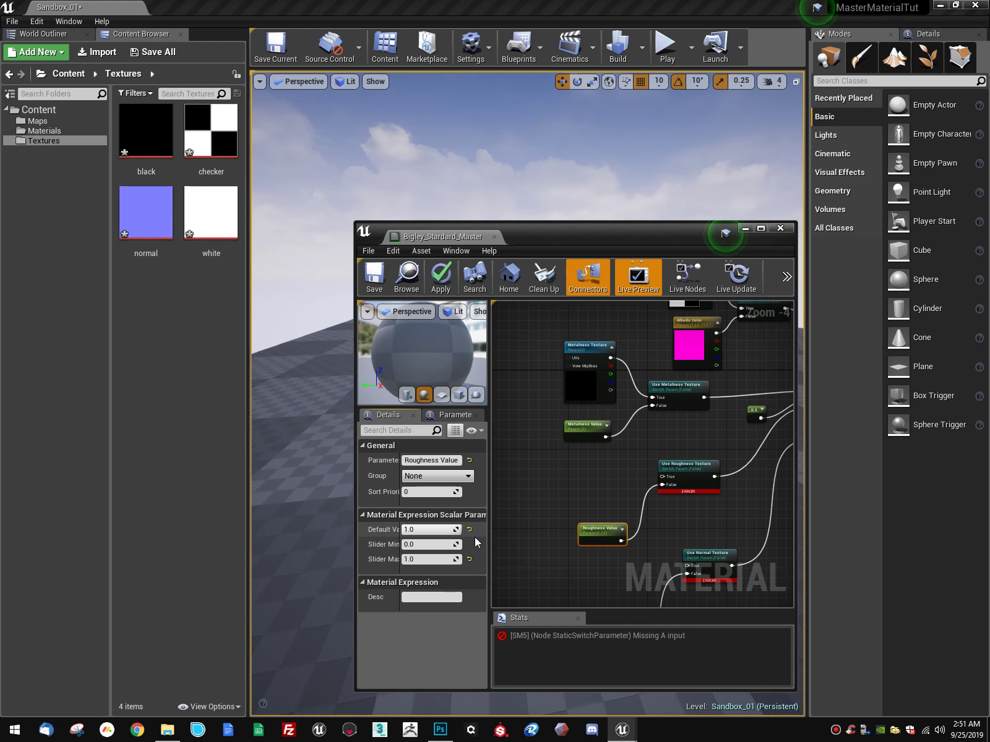
left_click(554, 470)
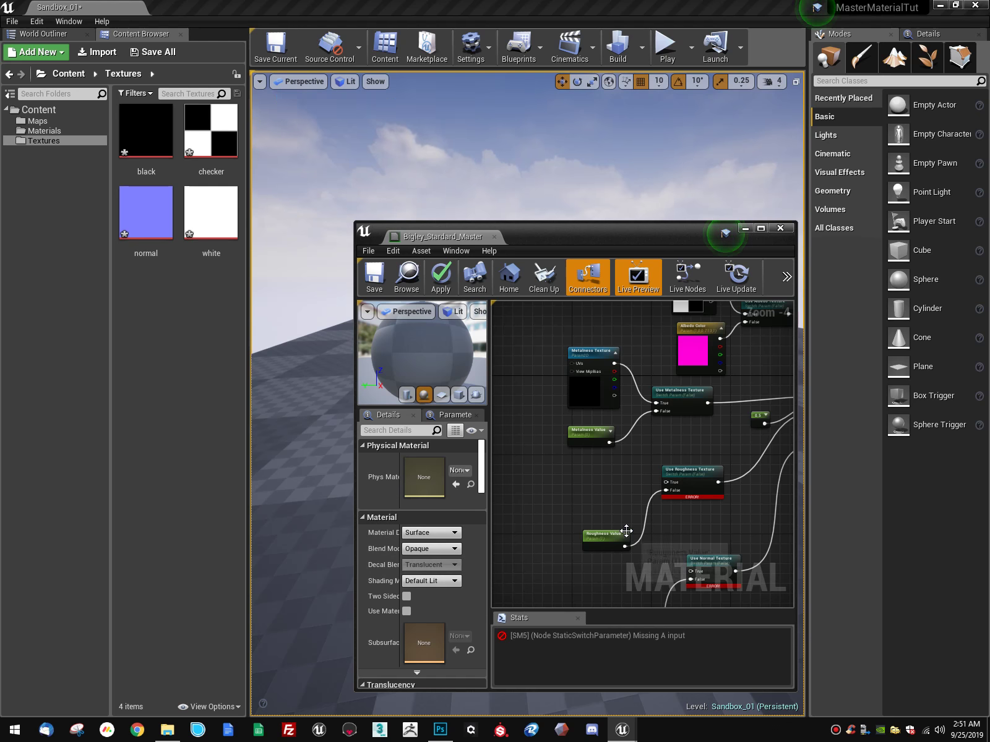
left_click(603, 535)
left_click(429, 528)
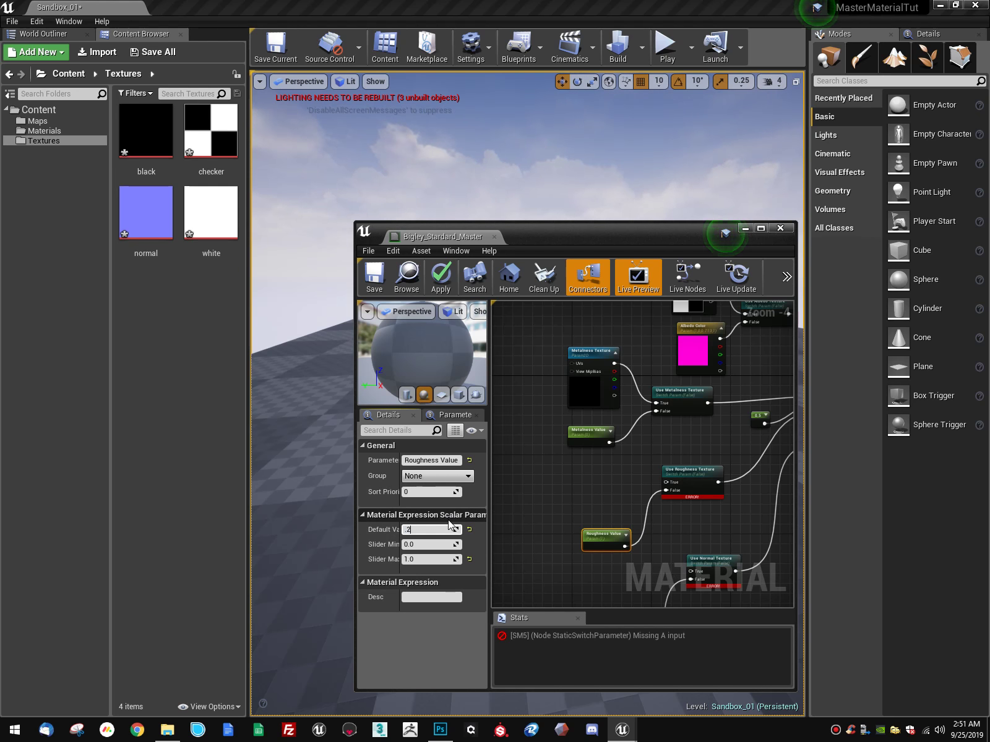
Step: Add the white texture as a Texture Sample in the free graph area before the Use Roughness Texture switch
left_click(210, 213)
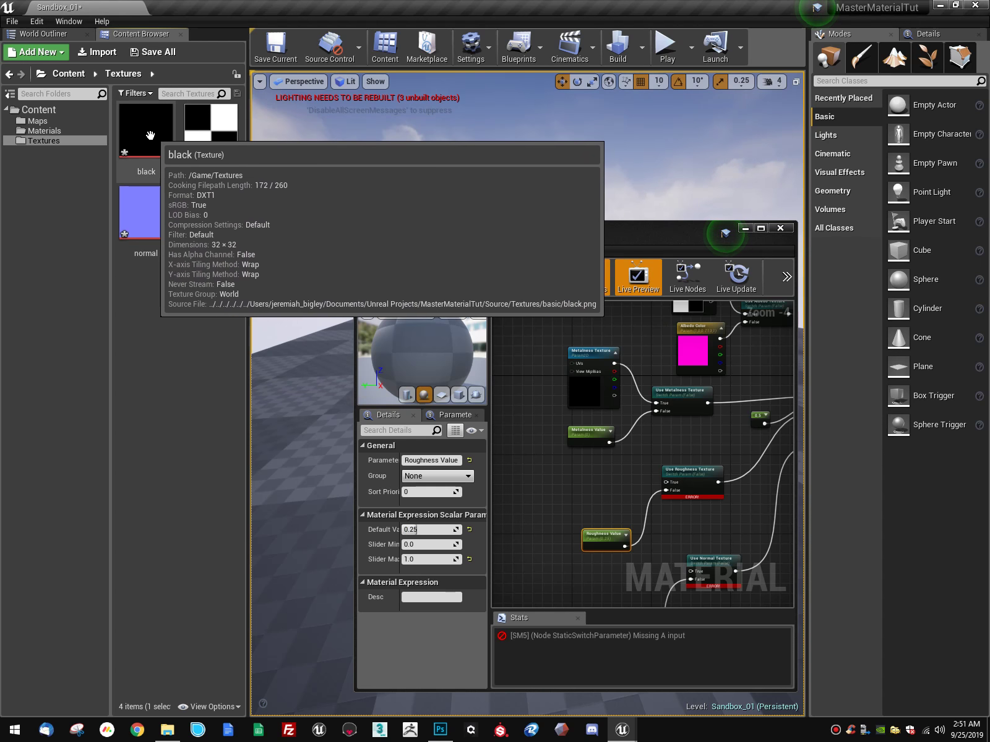
left_click(164, 142)
left_click(210, 214)
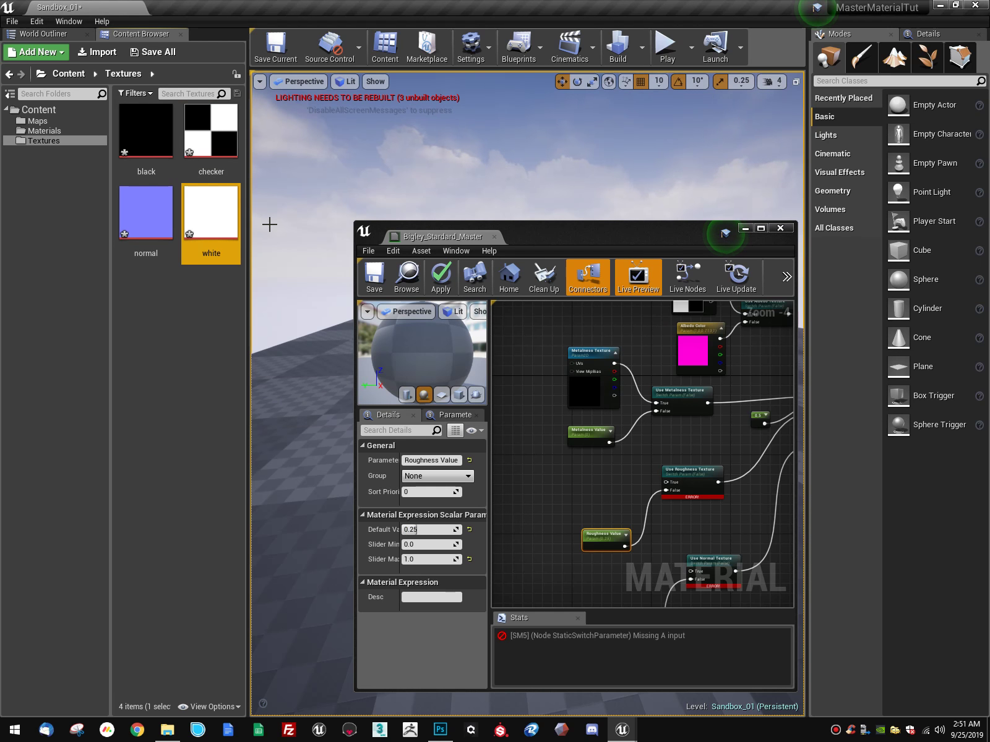
left_click(562, 474)
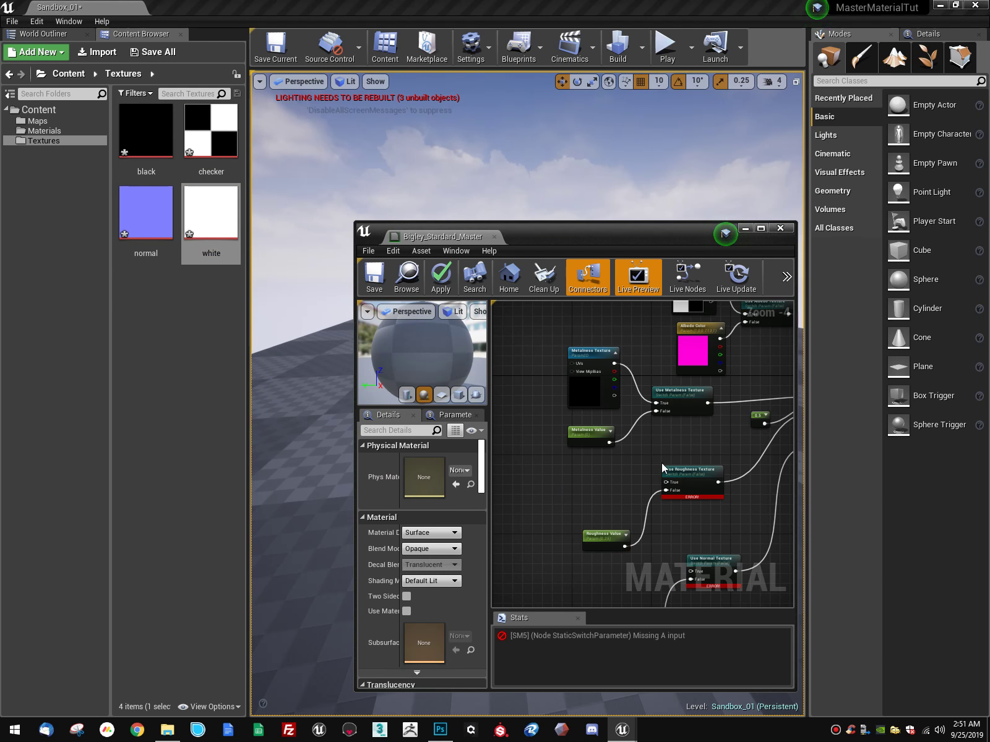
left_click(559, 482)
left_click_drag(573, 484, 519, 448)
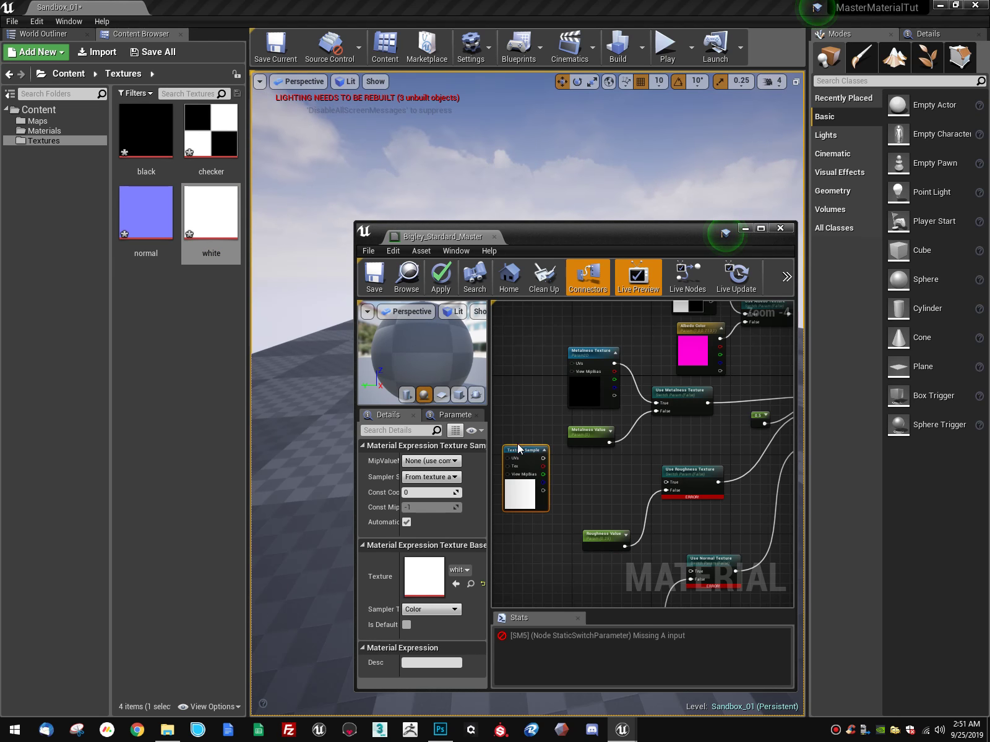
Step: Convert the white Texture Sample to a parameter named Roughness Texture, feeding the True input of Use Roughness Texture from above Roughness Value
right_click(519, 448)
left_click(592, 496)
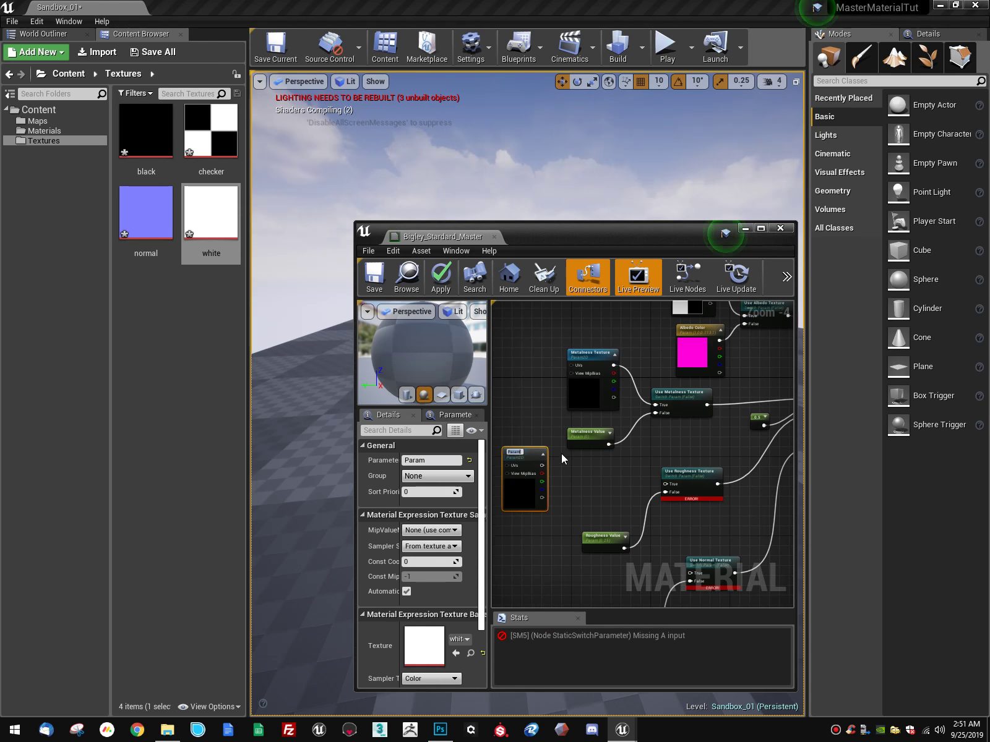
left_click_drag(542, 464, 665, 484)
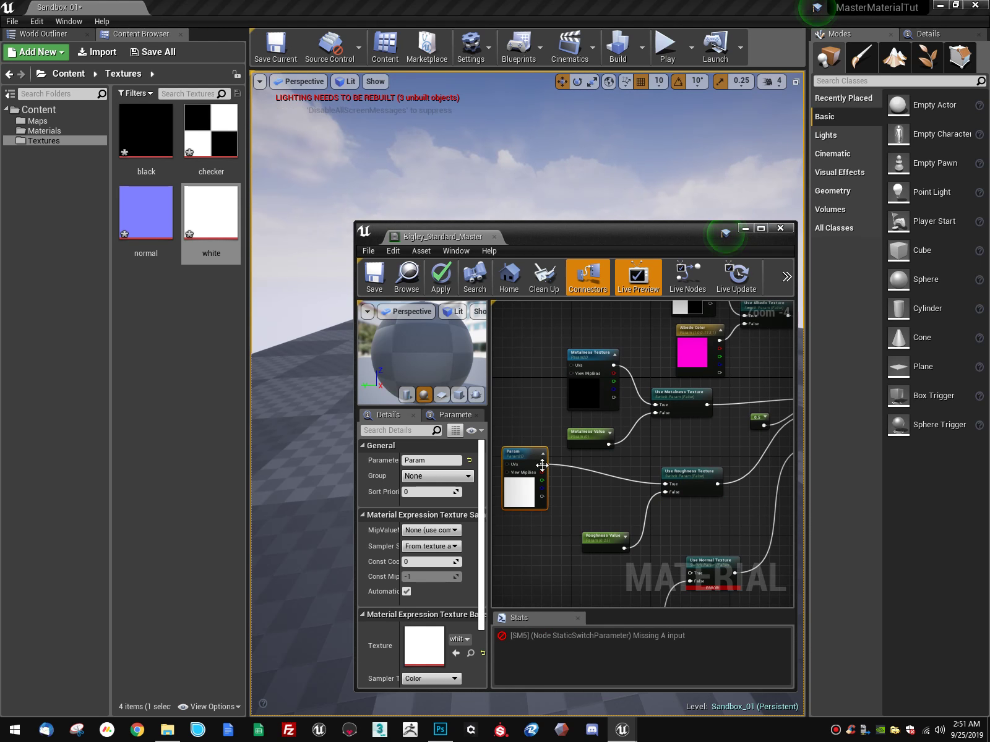
left_click_drag(542, 465, 621, 484)
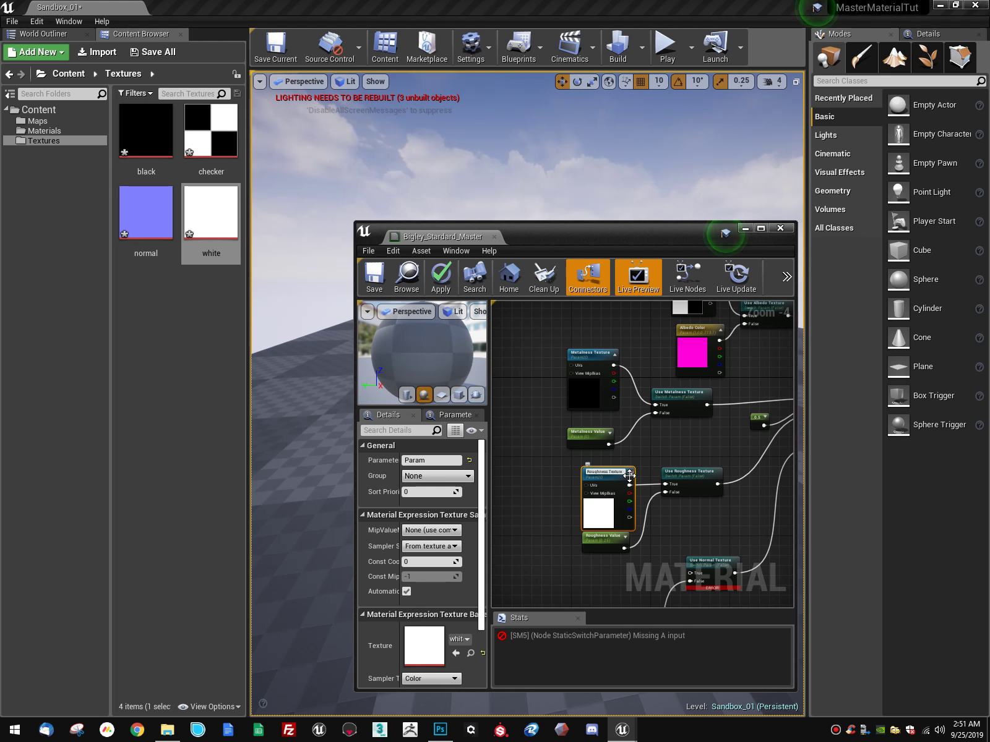
key("Return")
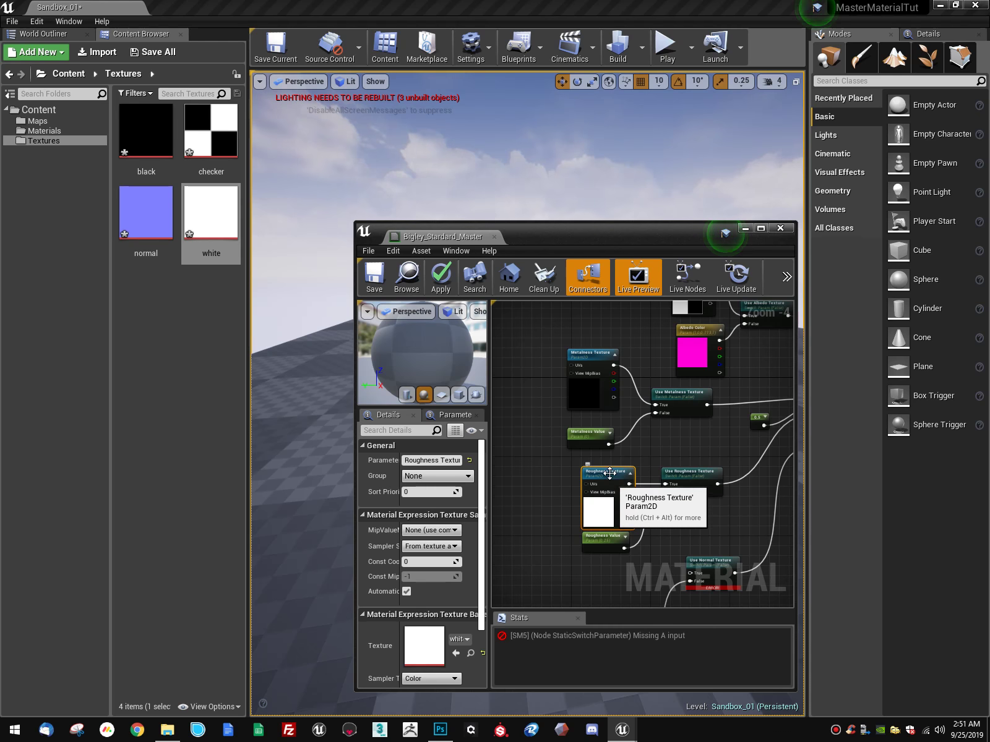
Step: Add the normal texture as a Texture Sample and connect its output to the True input of Use Normal Texture
right_click_drag(731, 506, 694, 458)
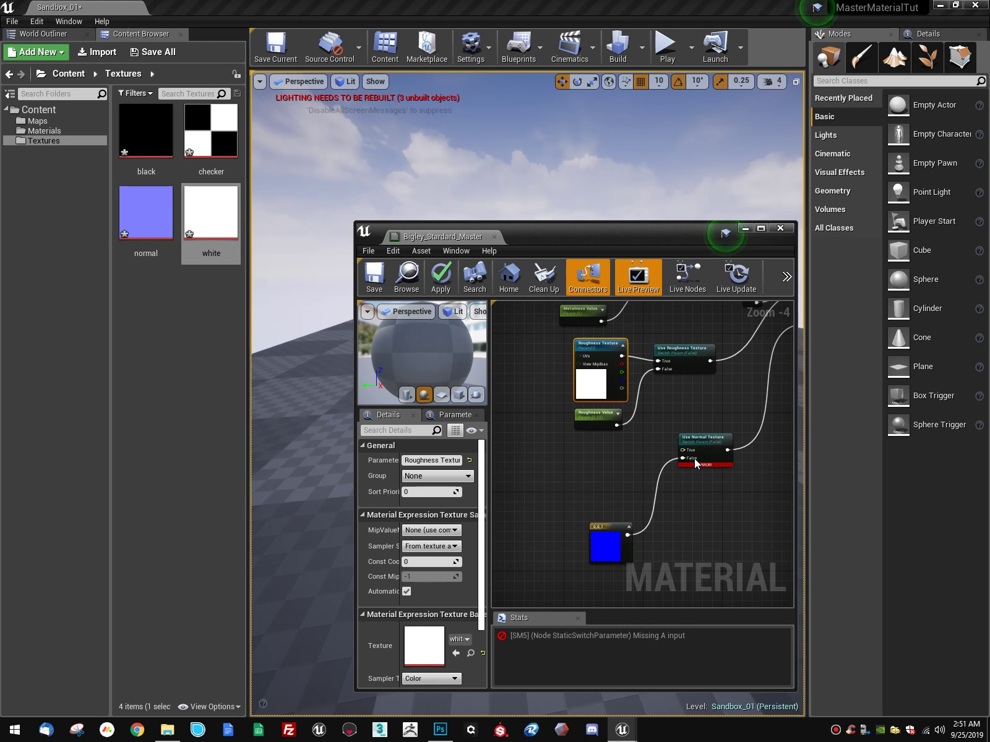
left_click(712, 459)
left_click(170, 215)
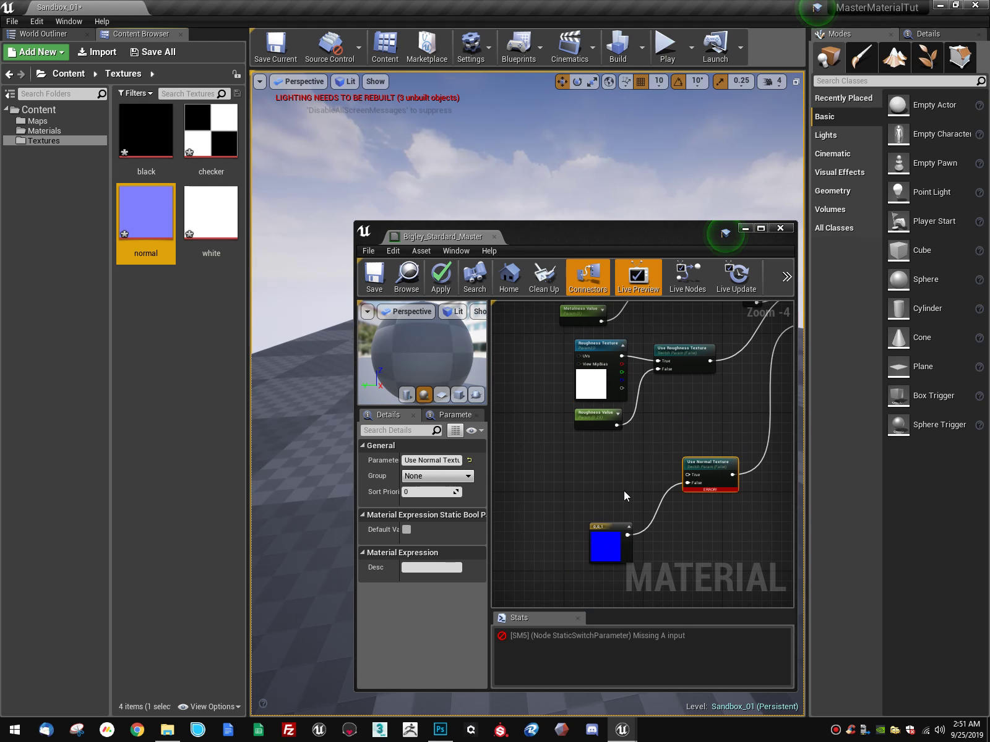
left_click(608, 480)
left_click(596, 463)
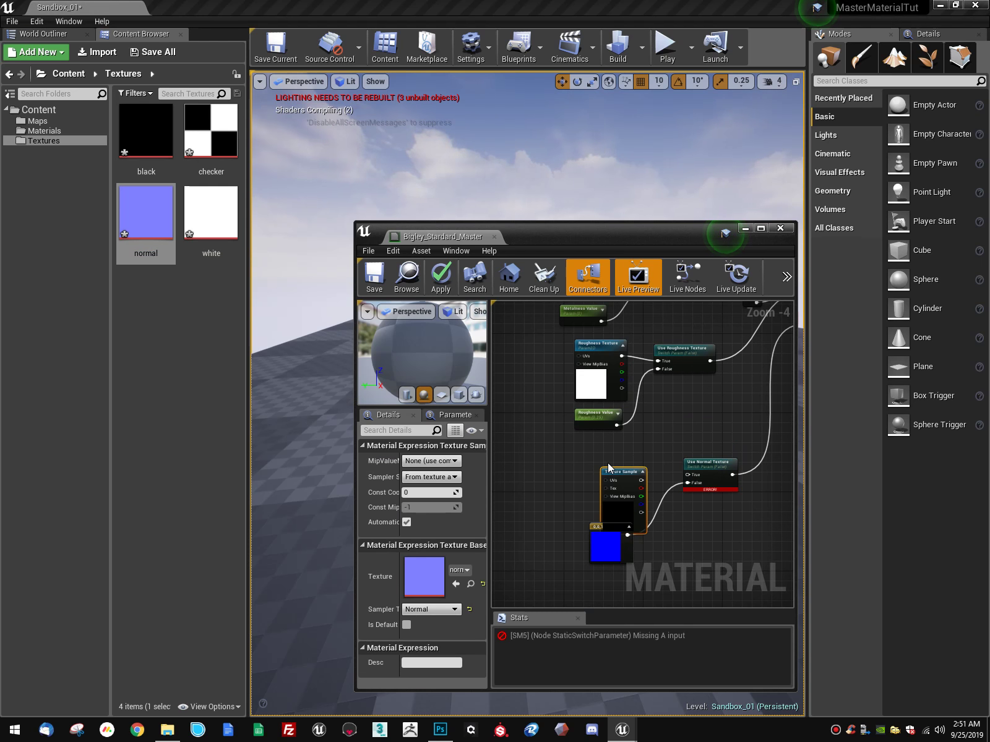
left_click_drag(620, 470, 694, 479)
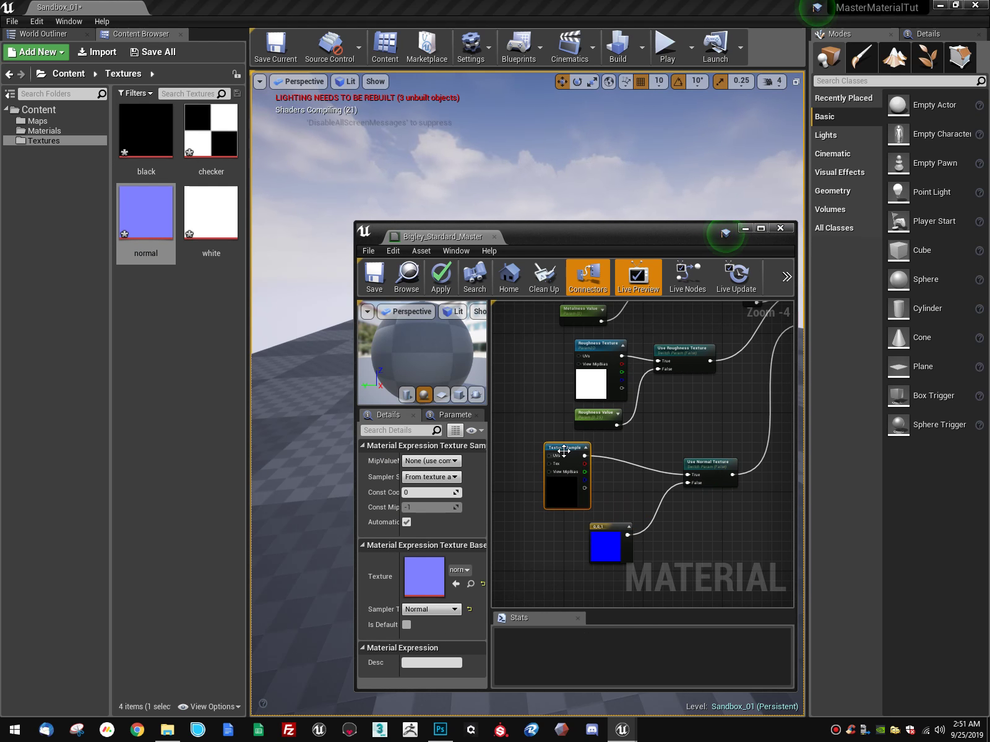
Step: Convert the normal map Texture Sample to a parameter named Normal Texture and place it above the blue constant node
right_click(569, 448)
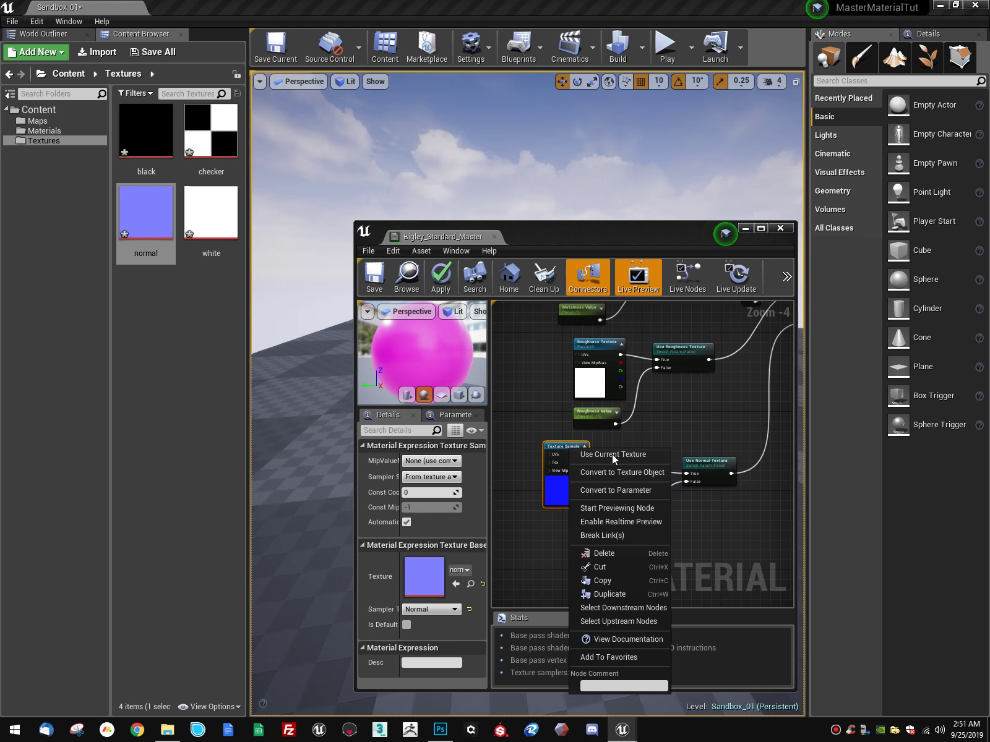
left_click(637, 490)
type("Nor")
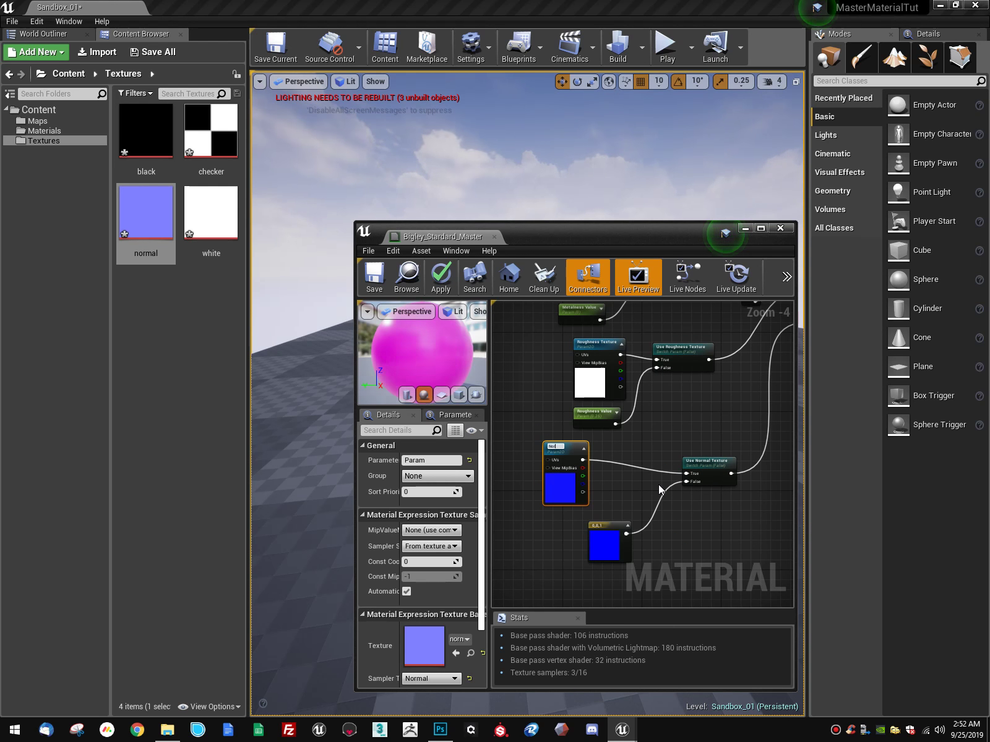
type("mal Texture")
key("Return")
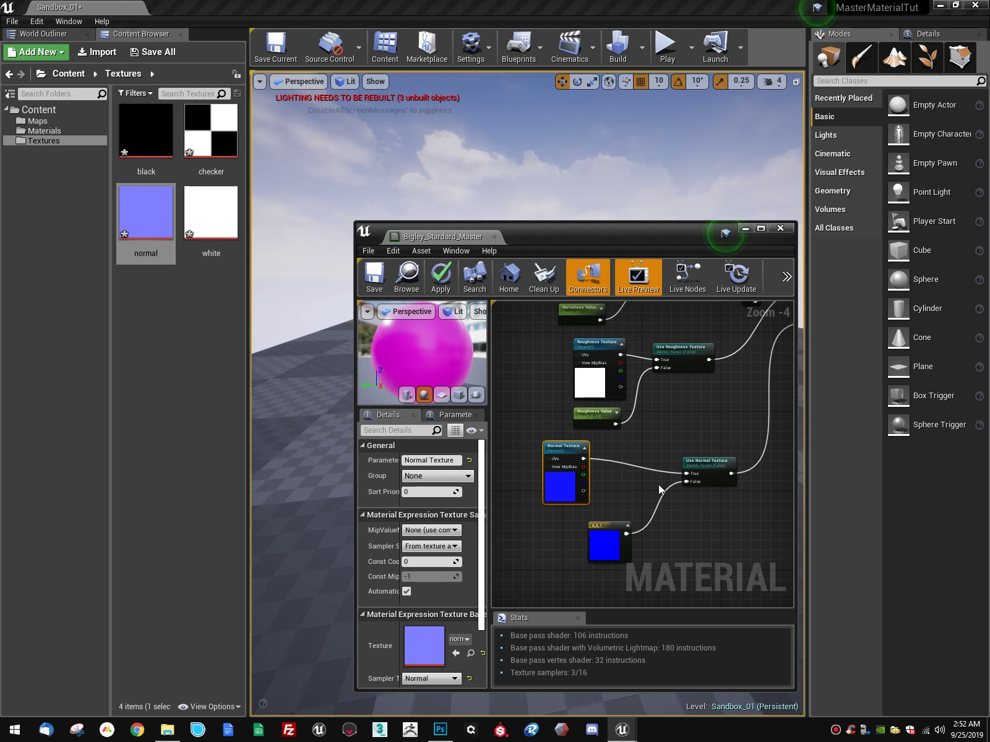
left_click_drag(569, 451, 604, 455)
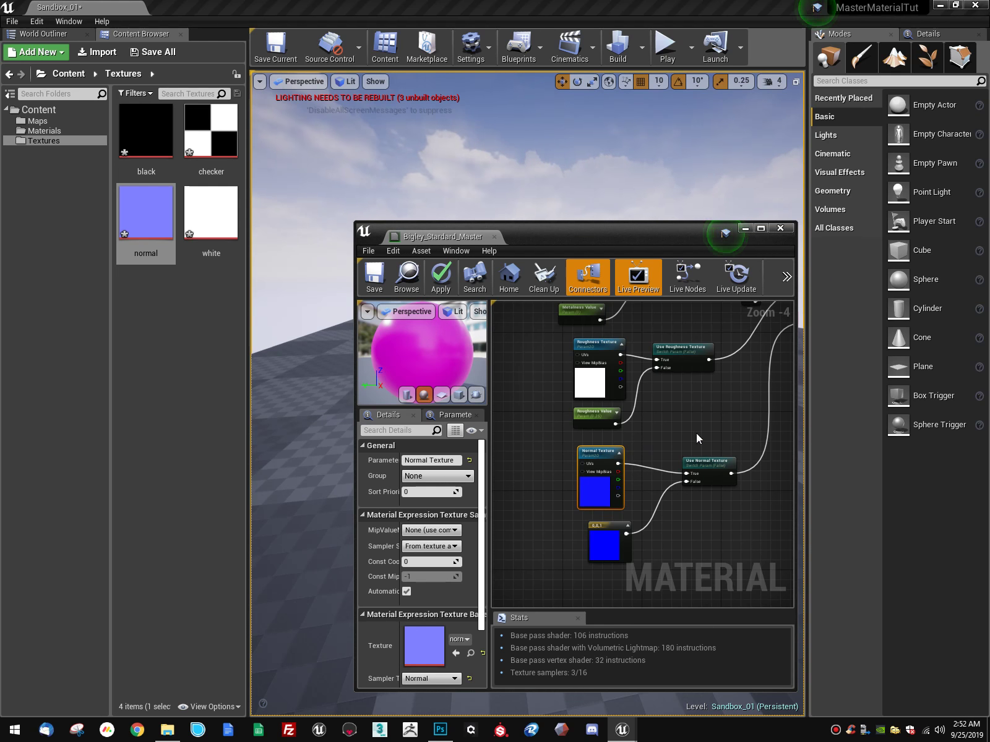
Step: Apply the changes to the master material and move its editor window clear of the three spheres in the level
right_click_drag(696, 433, 644, 522)
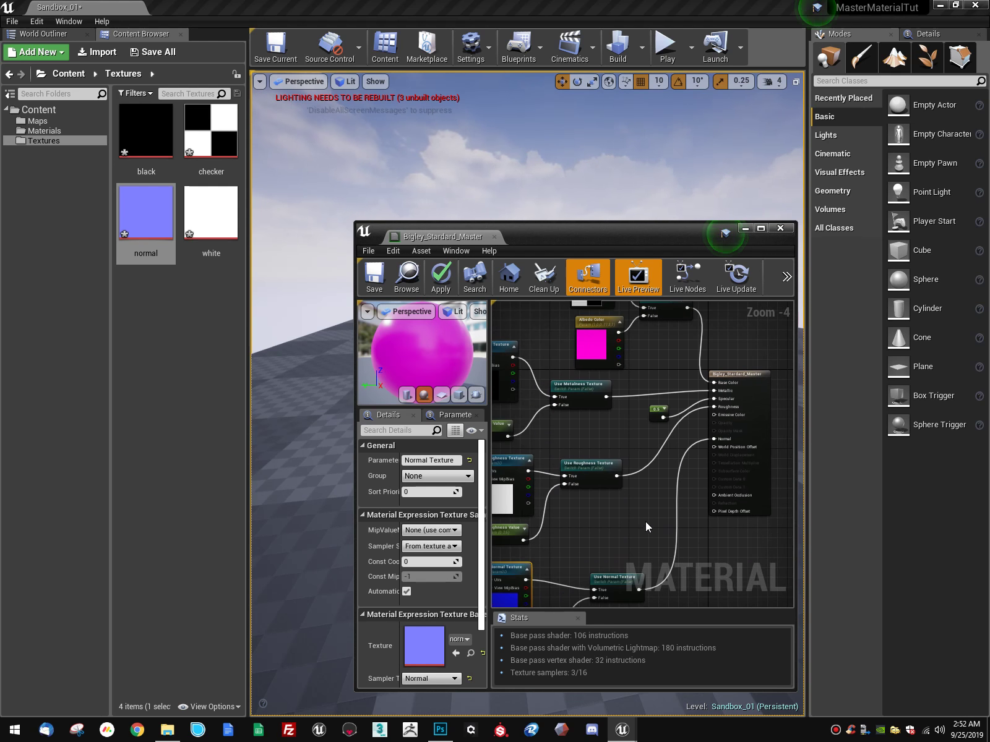
left_click(636, 511)
right_click_drag(491, 410, 514, 370)
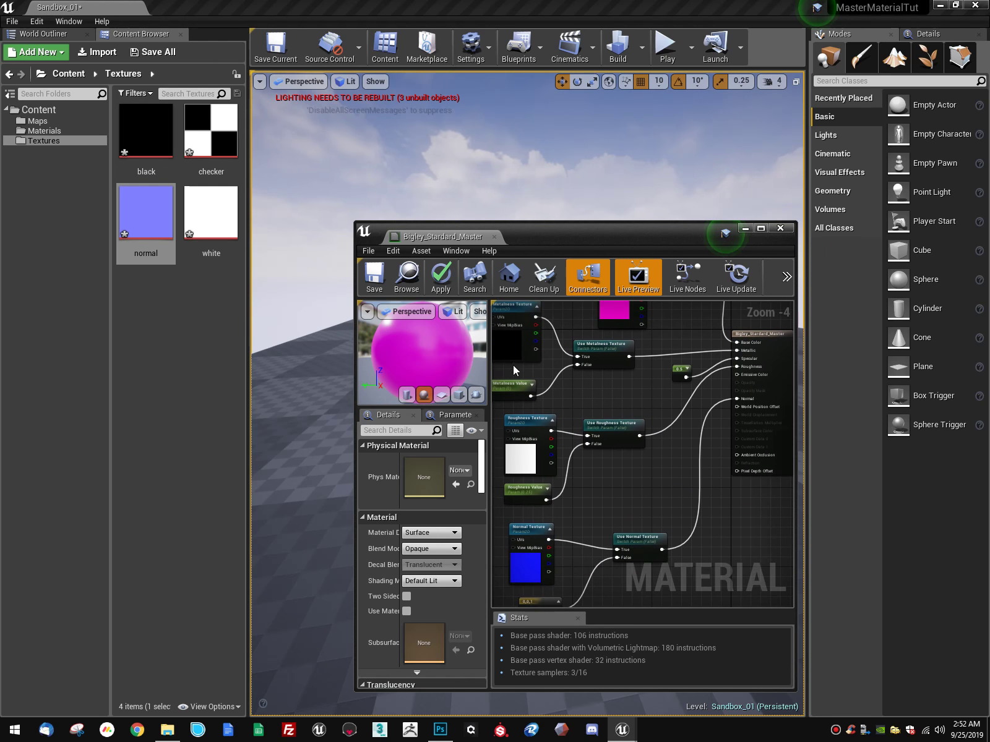
left_click(441, 276)
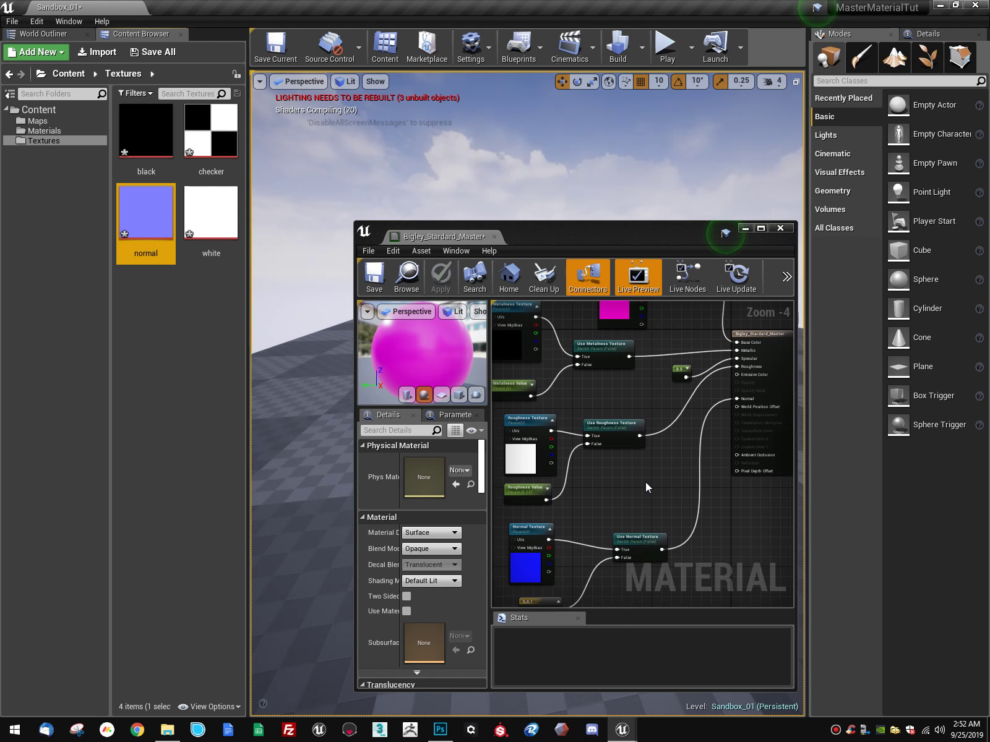
left_click_drag(584, 234, 160, 236)
right_click_drag(661, 394, 696, 416)
left_click_drag(187, 236, 365, 385)
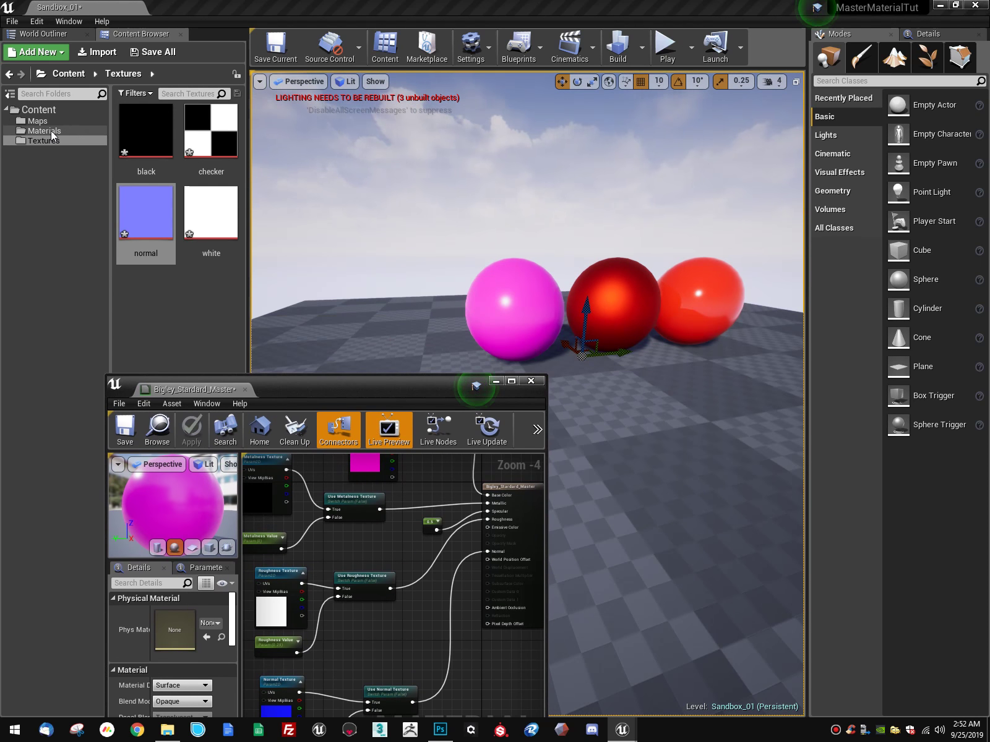
Step: Open the metal_red material instance from the Materials folder and widen its editor so the parameter names are readable
left_click(54, 130)
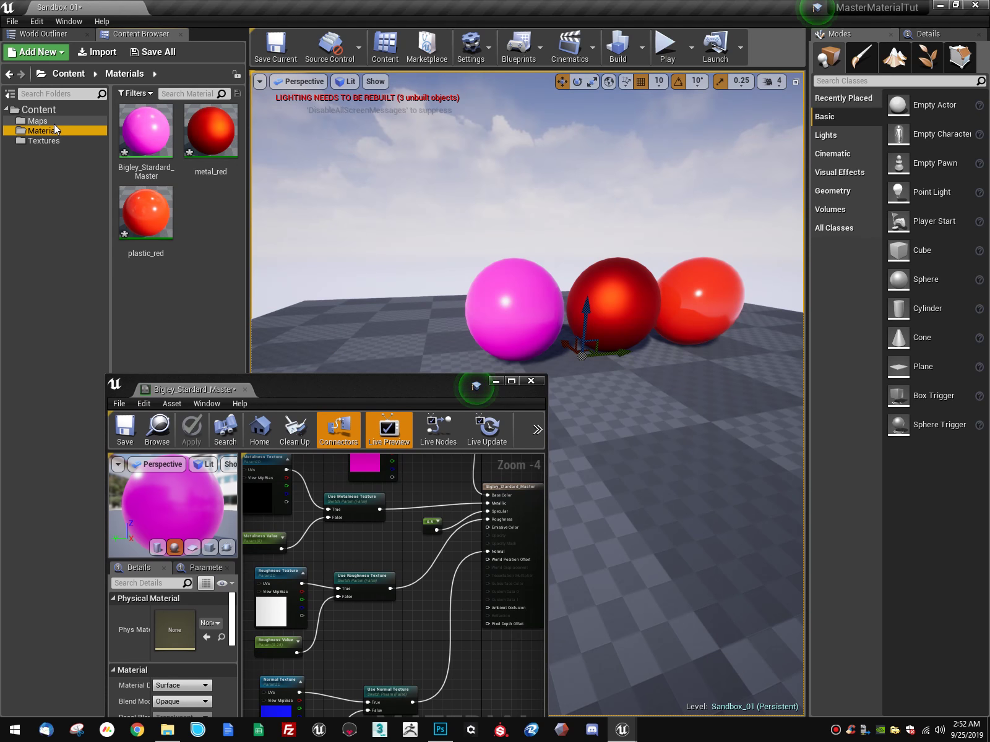
left_click(210, 133)
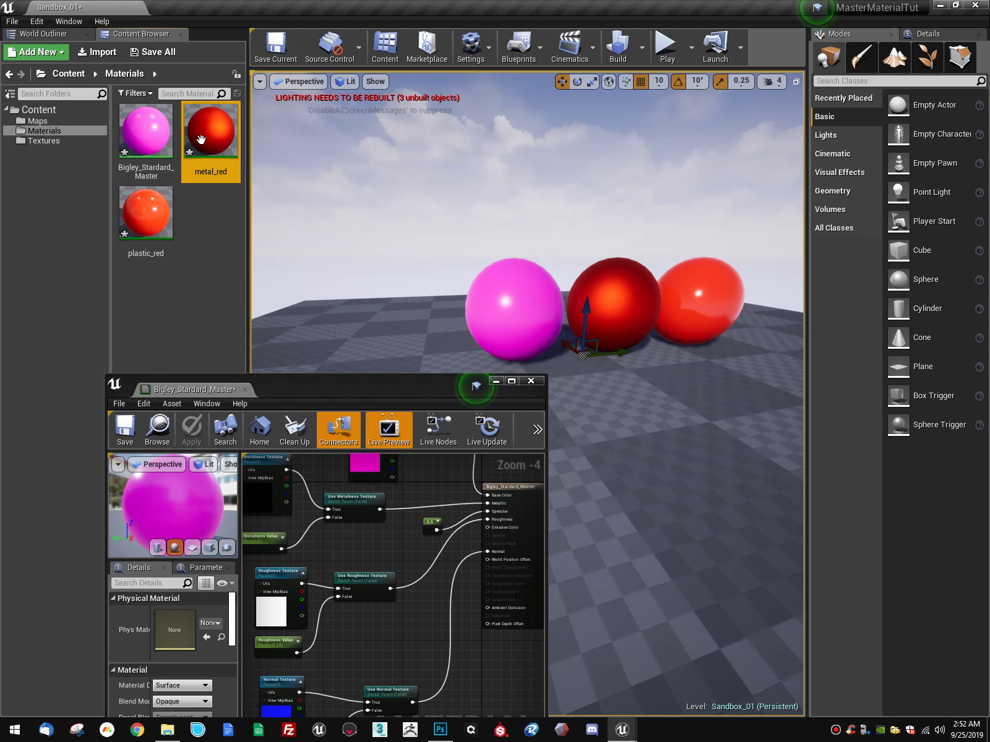
double_click(227, 122)
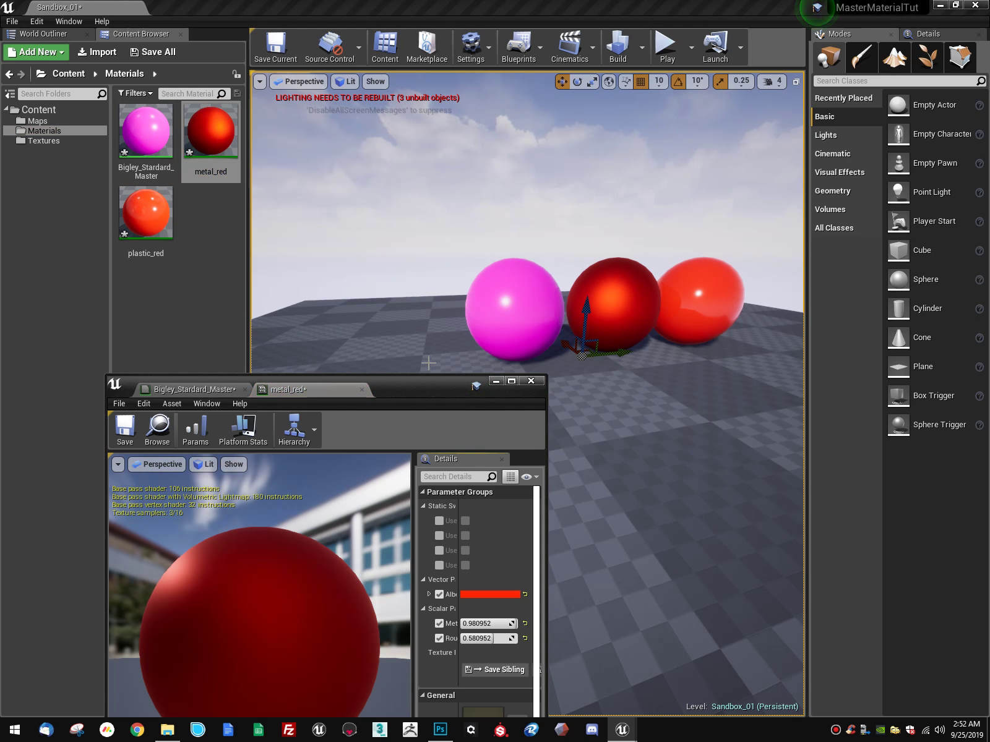
left_click_drag(421, 385, 432, 199)
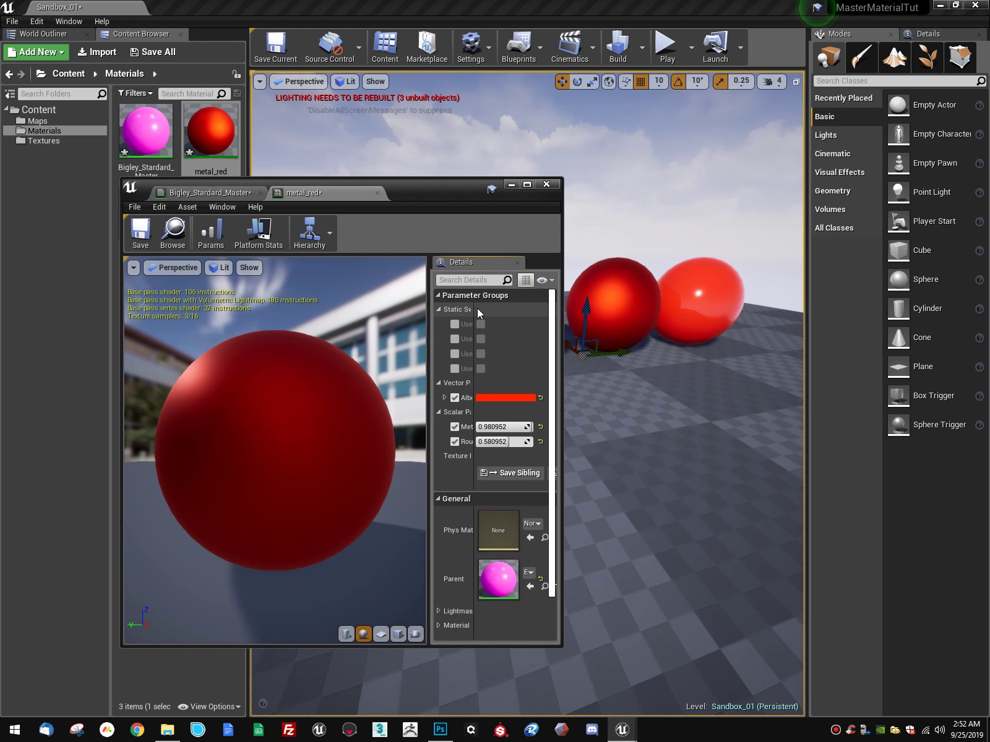
left_click_drag(474, 316, 625, 315)
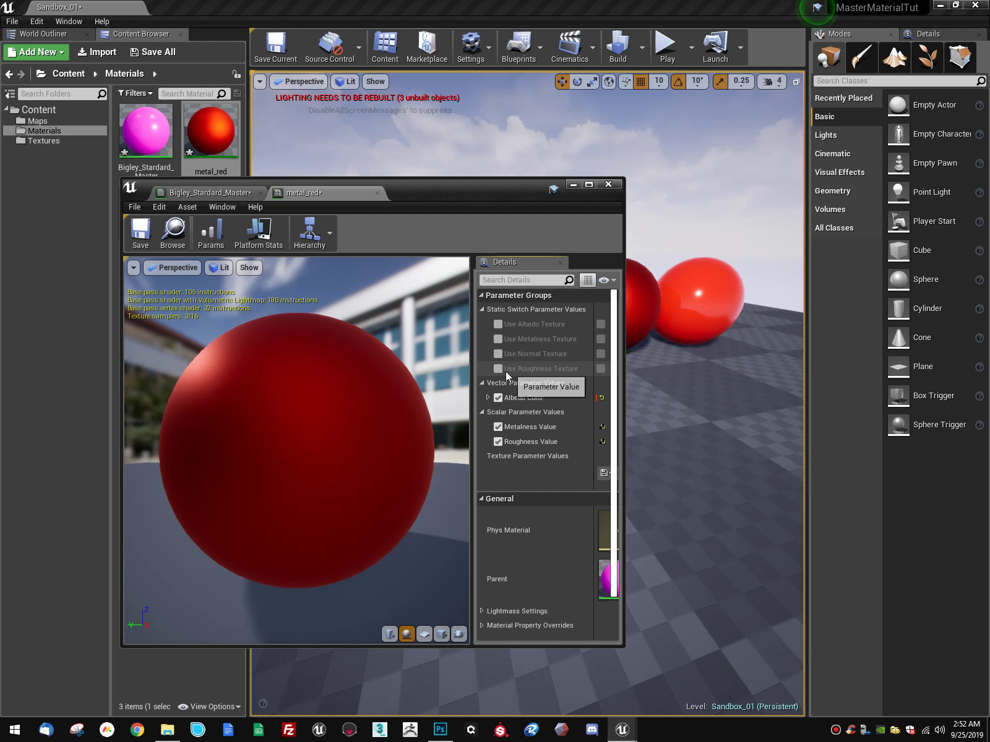
Step: Enable the overrides for Use Albedo Texture, Use Metalness Texture, Use Normal Texture and Use Roughness Texture in metal_red
left_click(498, 323)
left_click(498, 338)
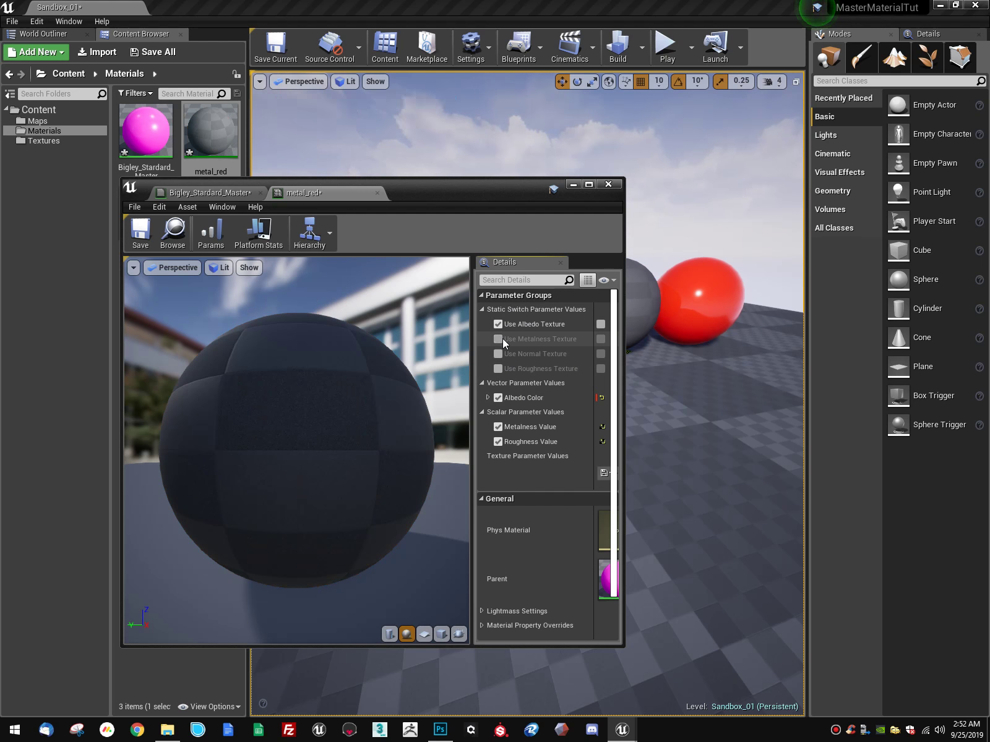
left_click(498, 353)
left_click(499, 368)
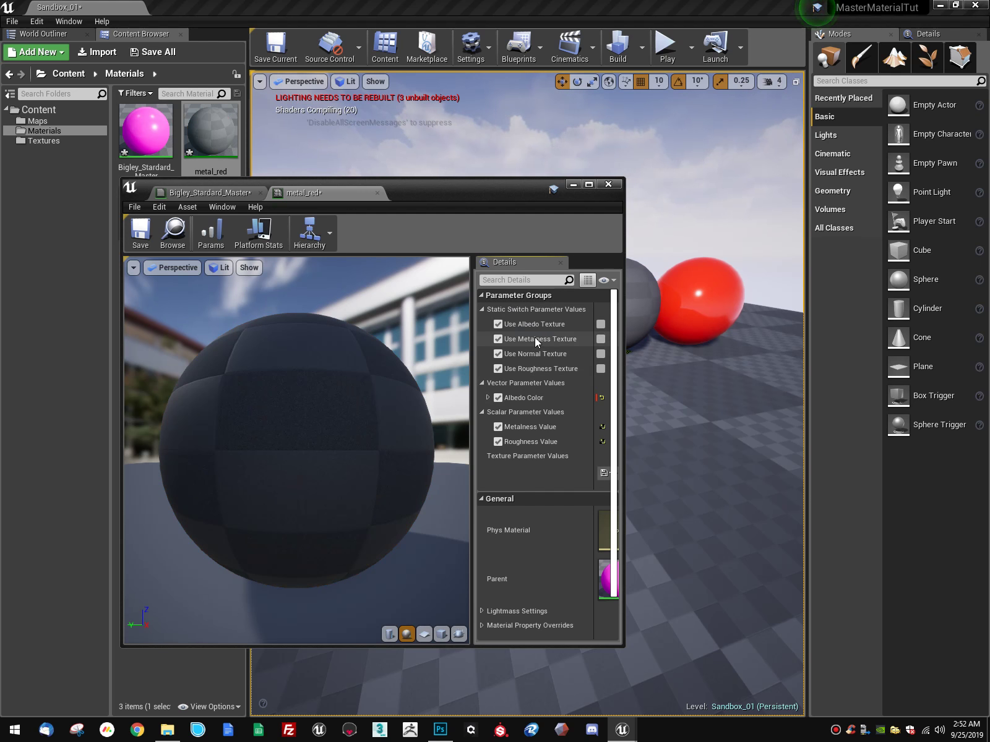
Step: Switch on the albedo, metalness, normal and roughness texture static switches in metal_red
left_click_drag(588, 335, 574, 329)
left_click(580, 323)
left_click(580, 338)
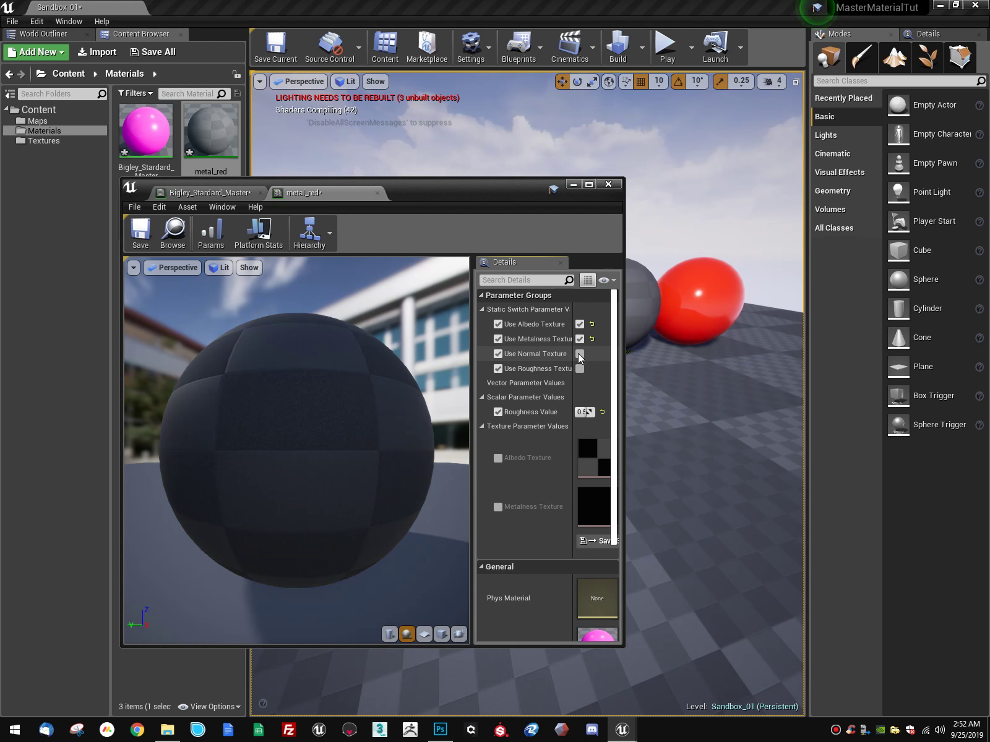
left_click(579, 354)
left_click(580, 368)
mouse_move(623, 357)
left_mouse_down()
mouse_move(694, 357)
mouse_move(638, 357)
left_mouse_up()
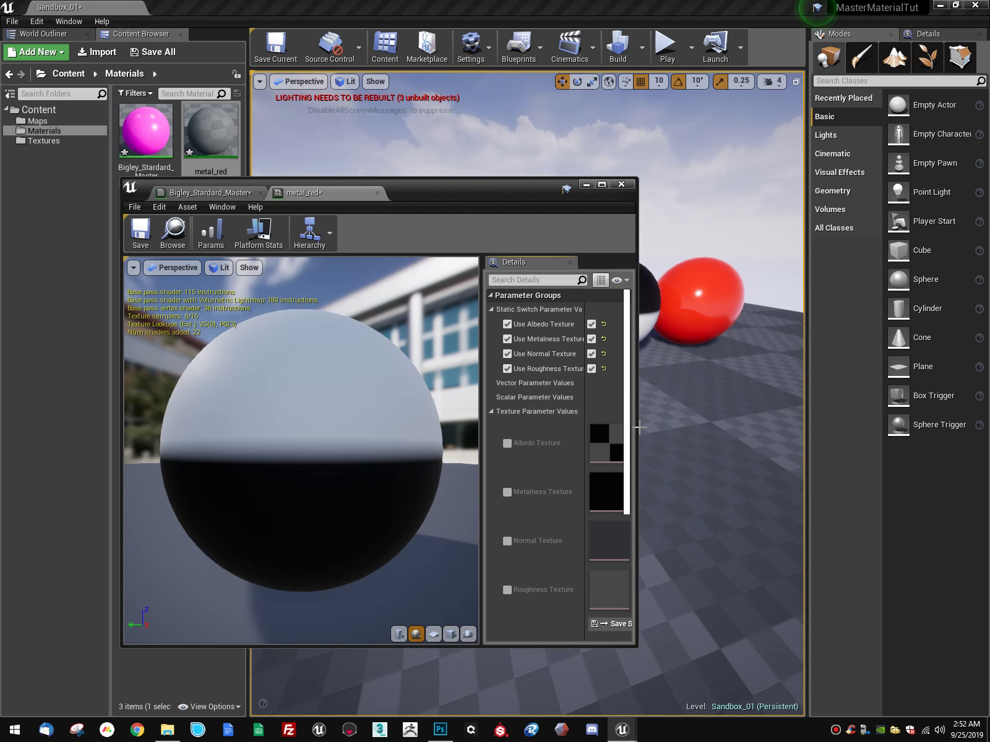
left_click_drag(637, 429, 642, 431)
Step: Enable the Albedo Texture parameter override in metal_red and widen the editor to show its texture slot
right_click_drag(738, 337, 687, 359)
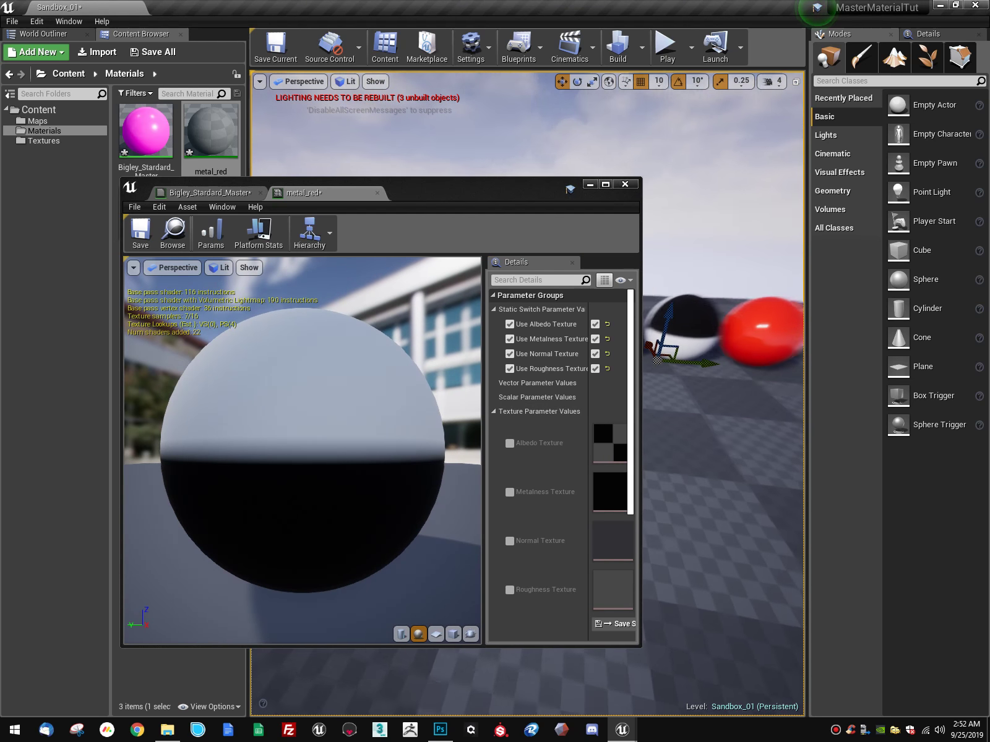
left_click_drag(523, 196, 389, 161)
left_click(375, 409)
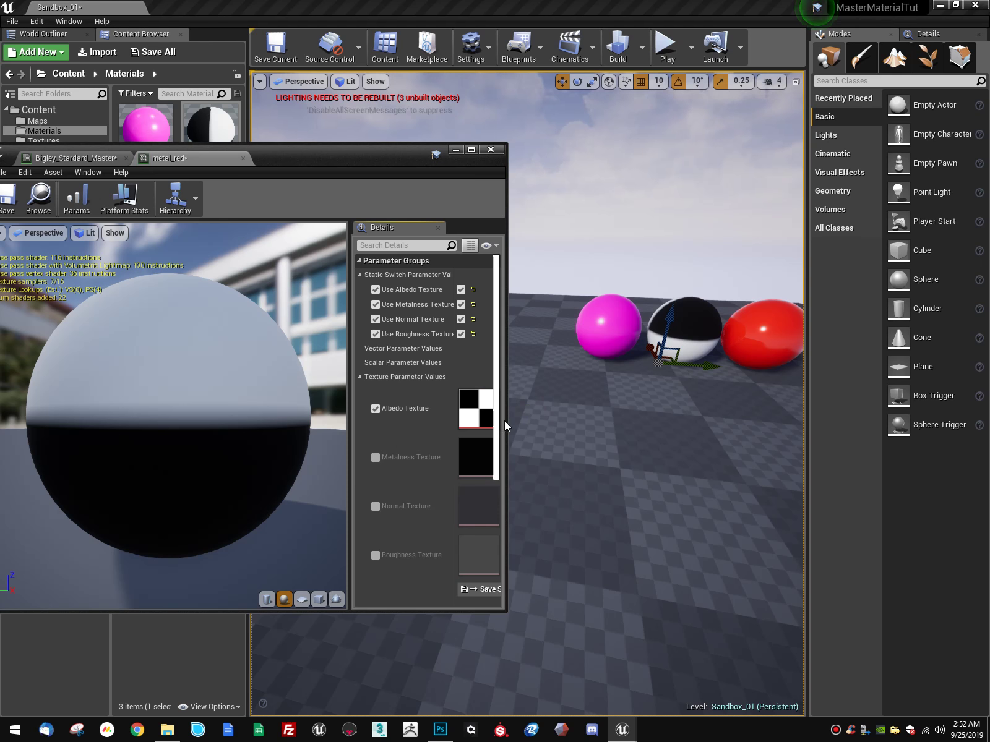
left_click_drag(507, 420, 486, 416)
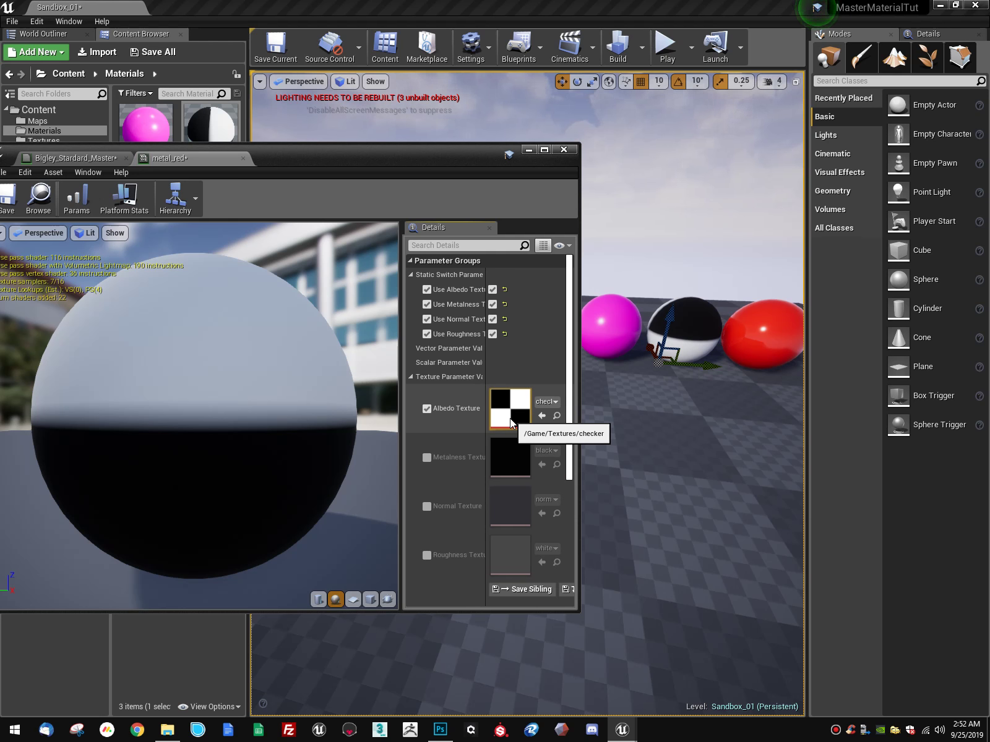
Step: Try the white texture and after it the normal texture from the Textures folder as metal_red's Albedo Texture
left_click_drag(366, 164, 507, 299)
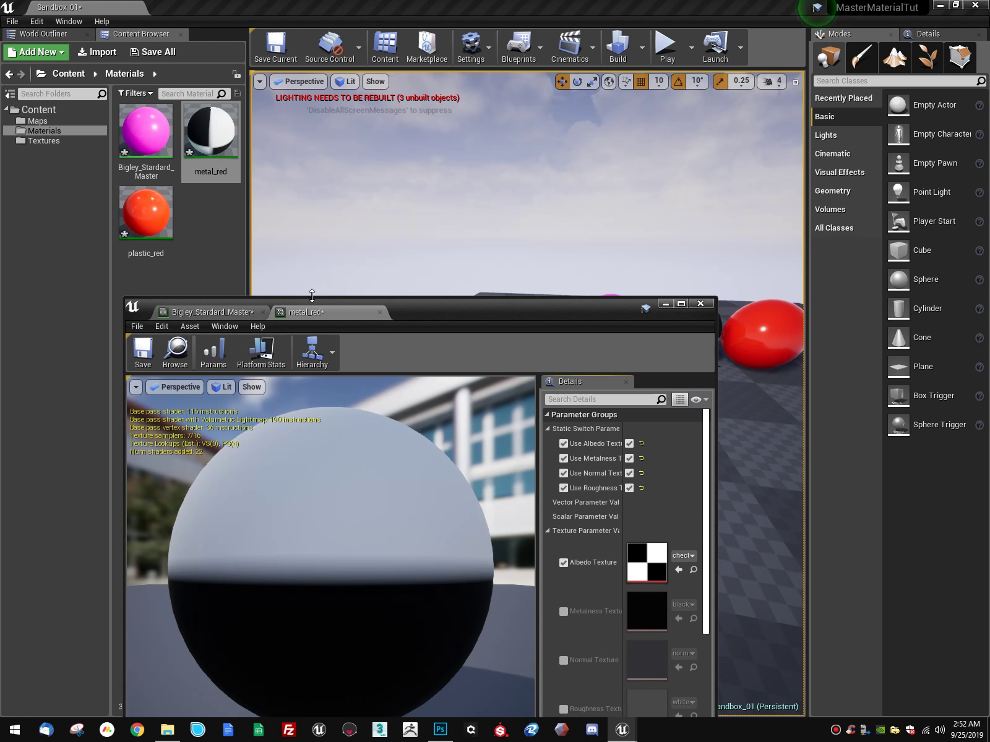
left_click(43, 141)
left_click_drag(211, 213, 630, 544)
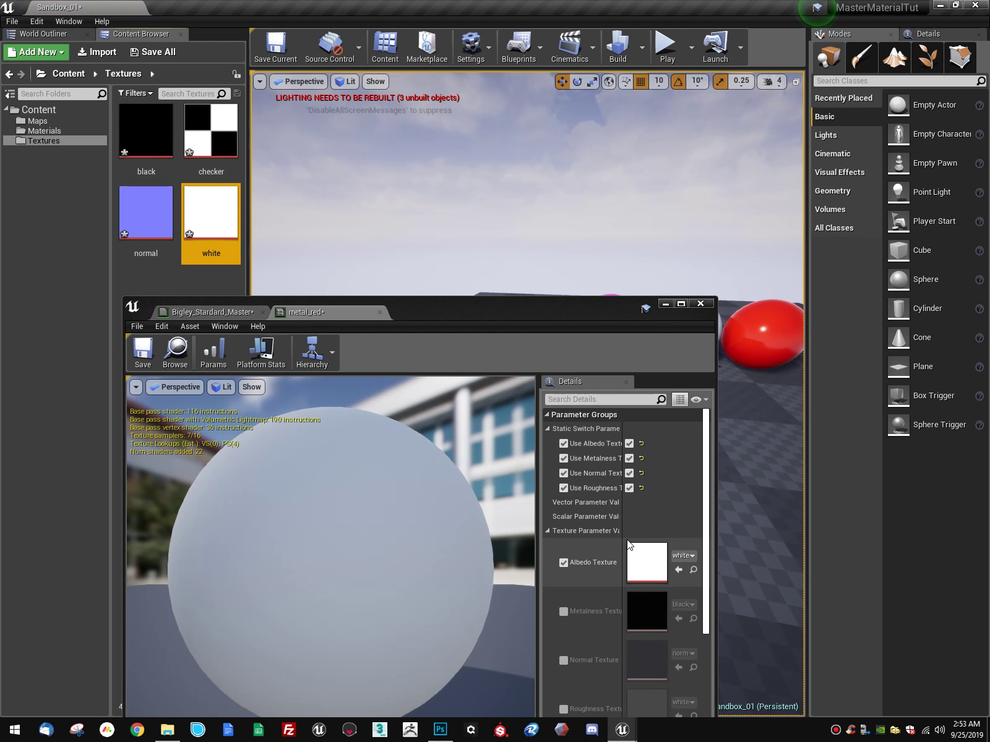
left_click_drag(618, 303, 456, 251)
left_click_drag(146, 212, 473, 524)
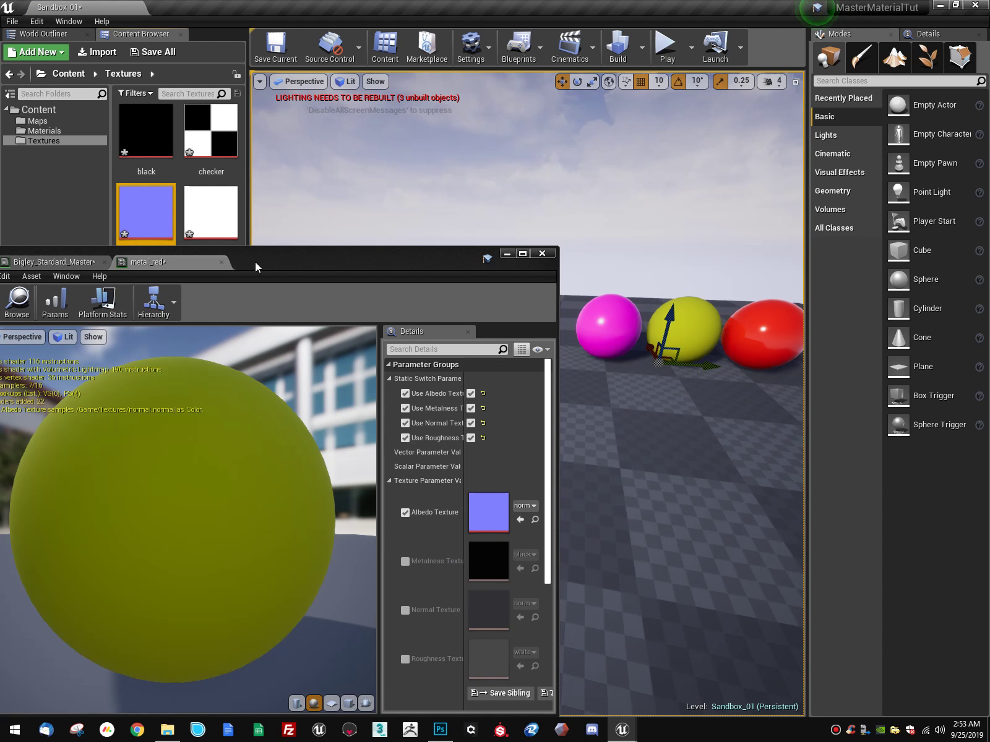
Step: Try the white and black textures as metal_red's Albedo Texture, and restore the checker texture
left_click_drag(255, 267, 254, 276)
left_click_drag(210, 212, 481, 527)
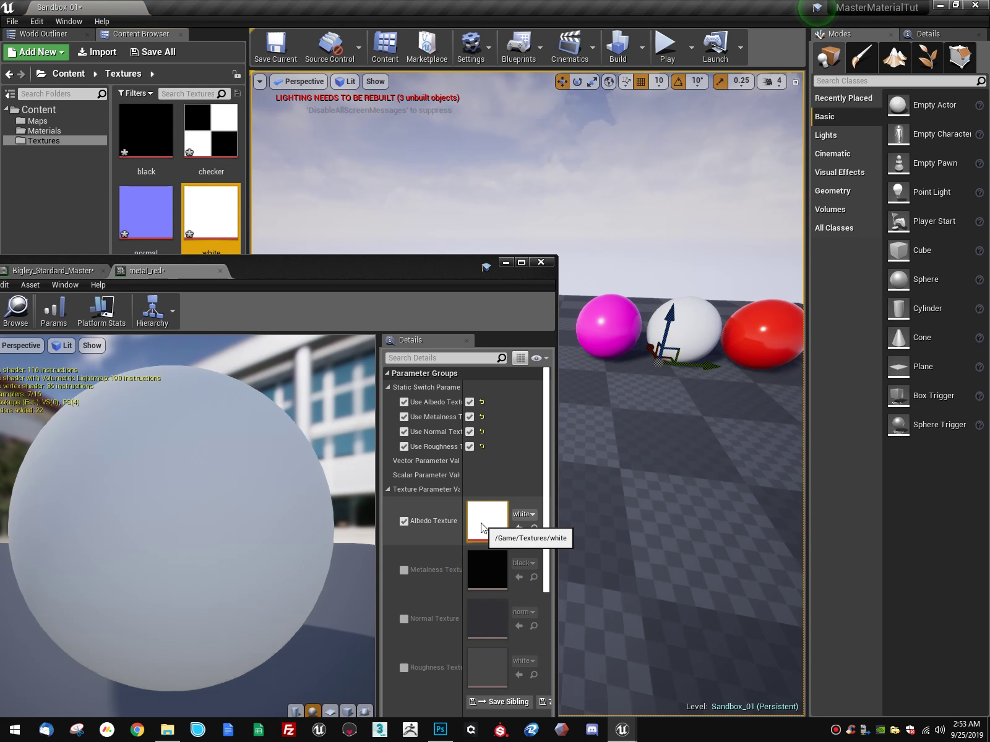
left_click_drag(144, 148, 465, 523)
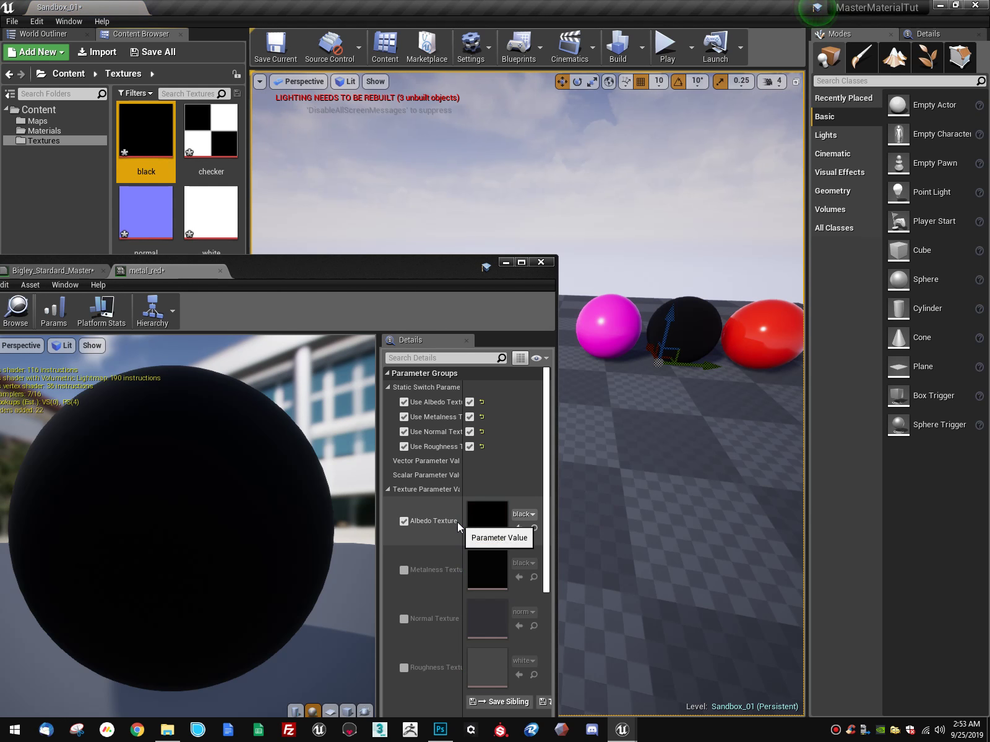
left_click_drag(211, 130, 467, 528)
Step: Enable the Metalness Texture, Normal Texture and Roughness Texture parameter overrides in metal_red
key("w")
right_click_drag(706, 345, 776, 365)
key("a")
left_click_drag(378, 266, 457, 210)
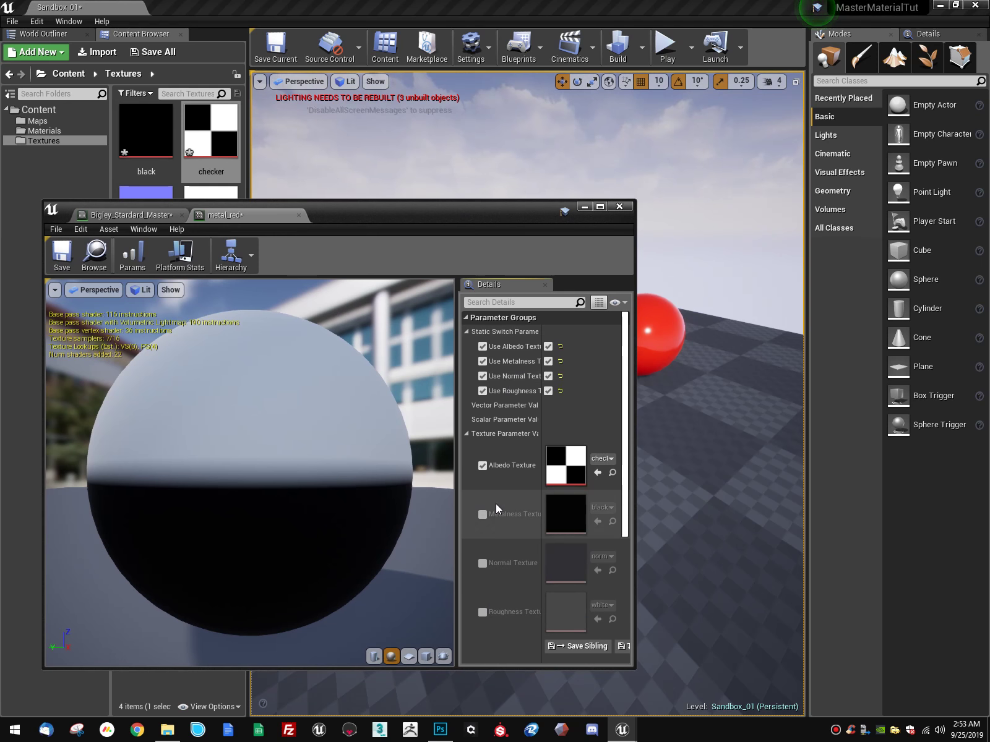
left_click(482, 563)
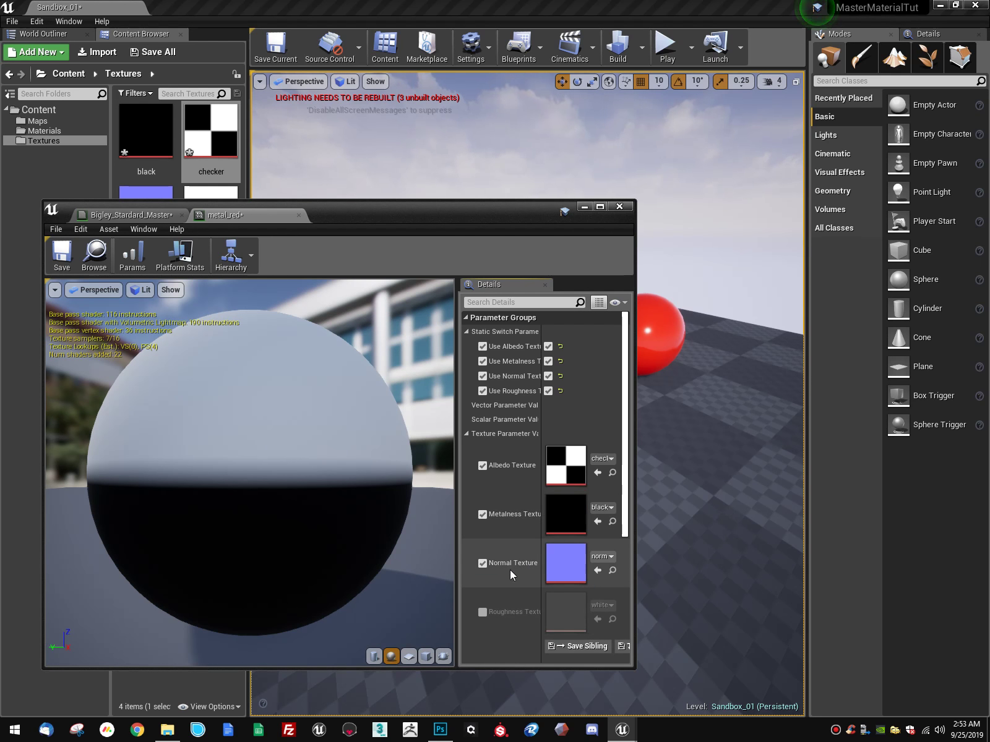
right_click_drag(728, 394, 648, 396)
left_click(484, 612)
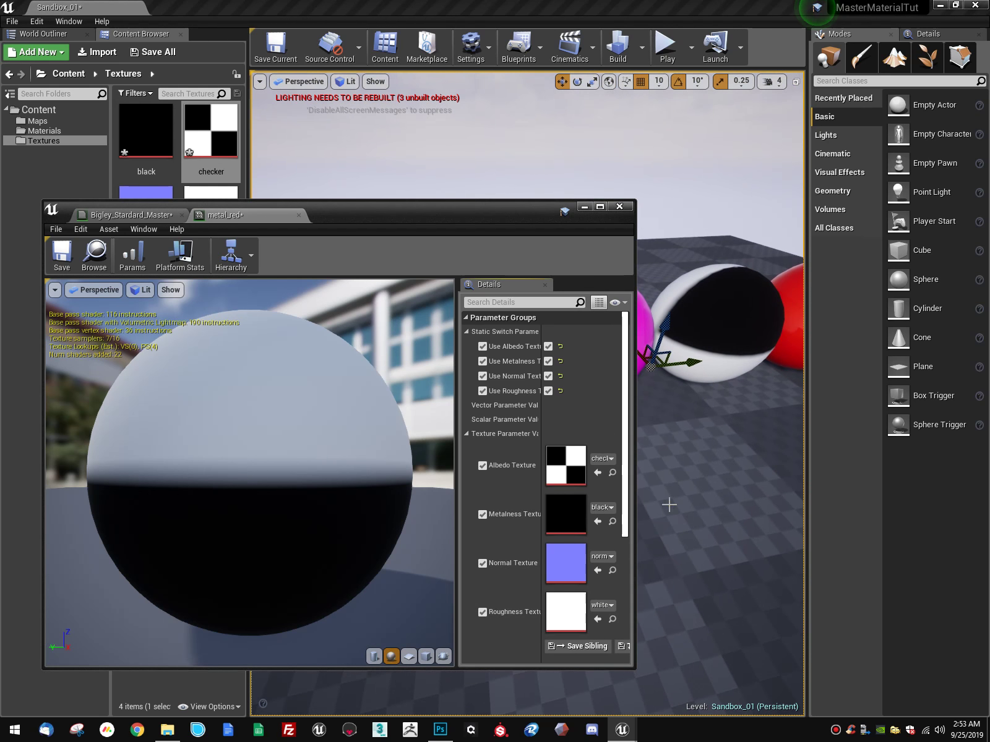
Step: Minimize the metal_red editor and show the contents of the Materials folder
right_click_drag(670, 505, 696, 438)
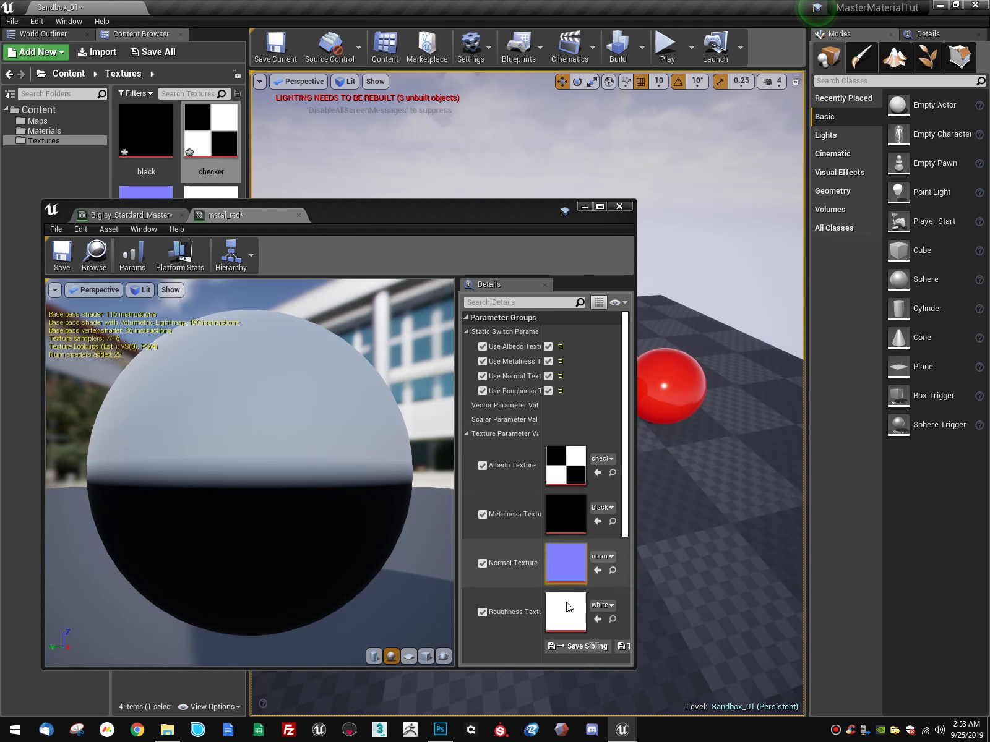
left_click(584, 206)
mouse_move(584, 206)
right_mouse_down()
mouse_move(625, 216)
mouse_move(590, 209)
right_mouse_up()
left_click(41, 131)
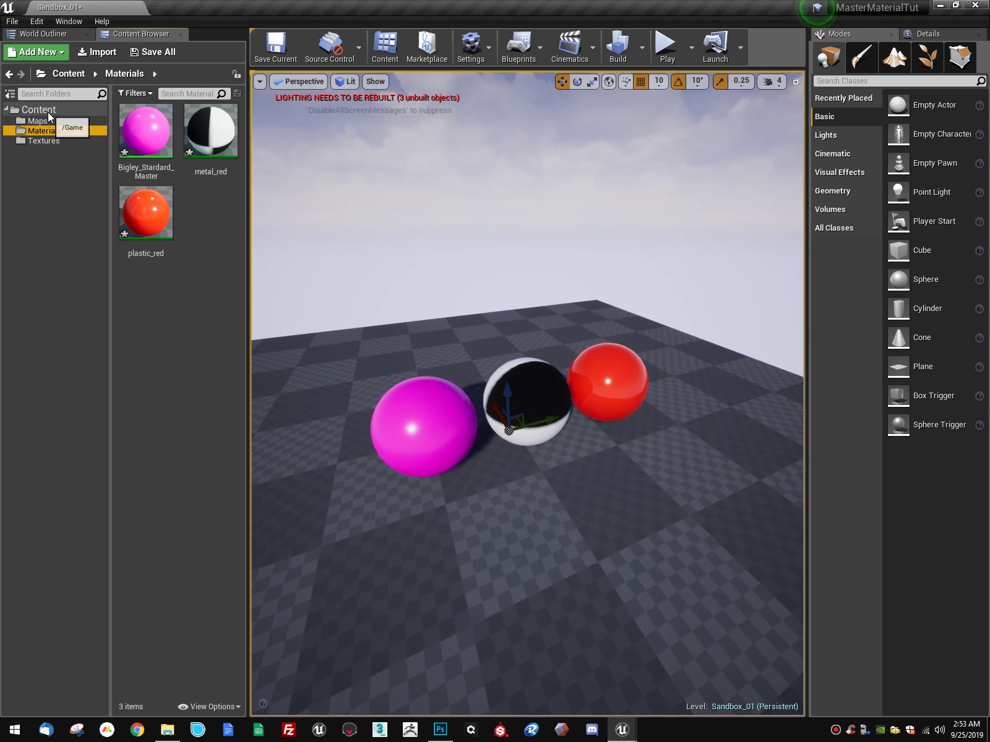
Step: Create a material instance of Bigley_Stardard_Master named metal_orange
right_click(153, 112)
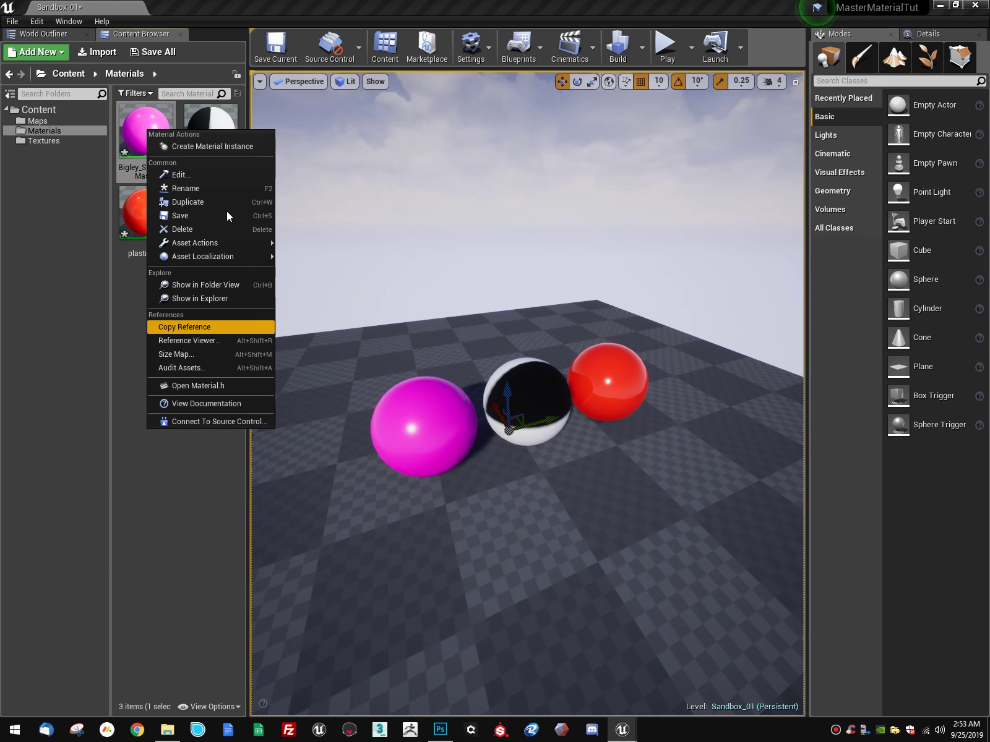
left_click(221, 142)
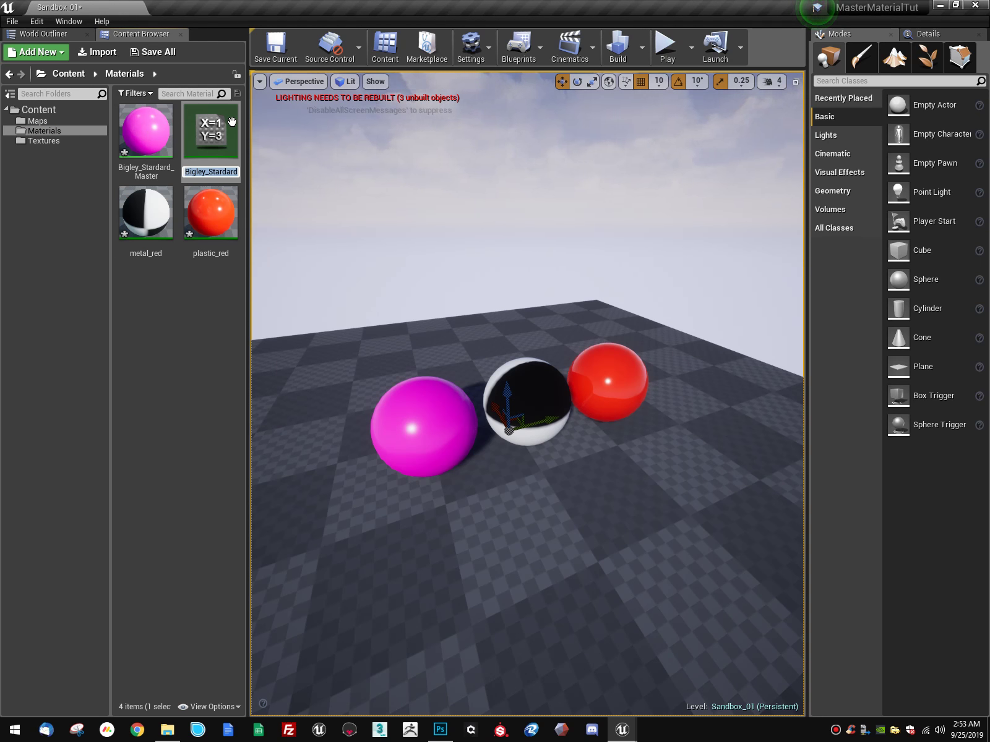
type("metal")
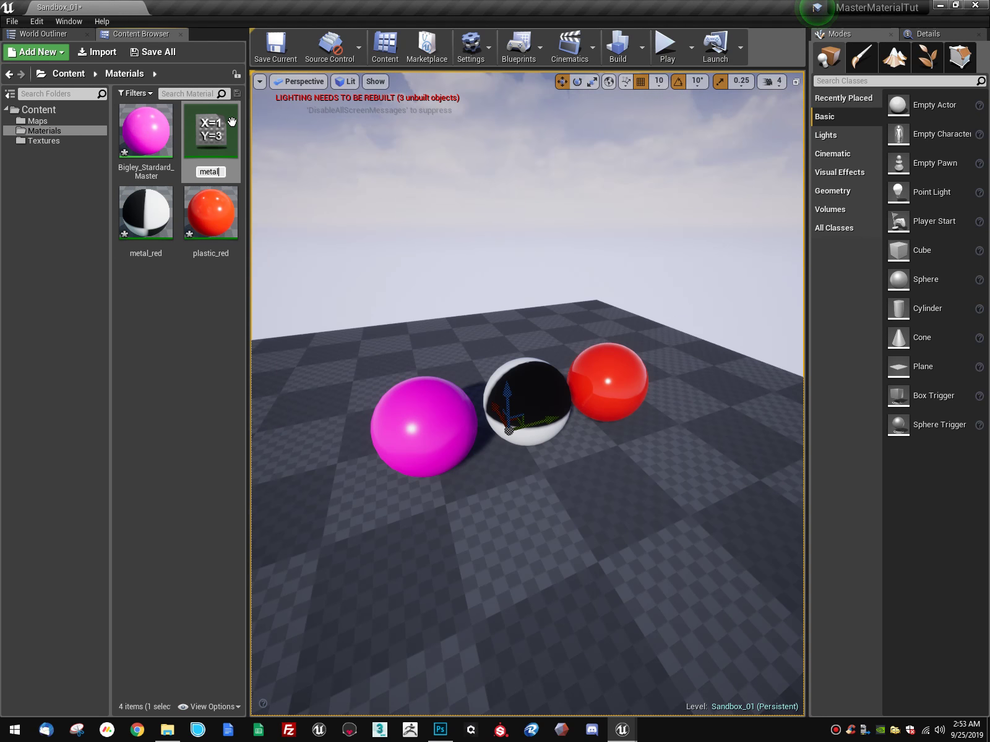
type("_orange")
key("Return")
Step: Create a material instance of Bigley_Stardard_Master named metal_yellow
right_click(159, 133)
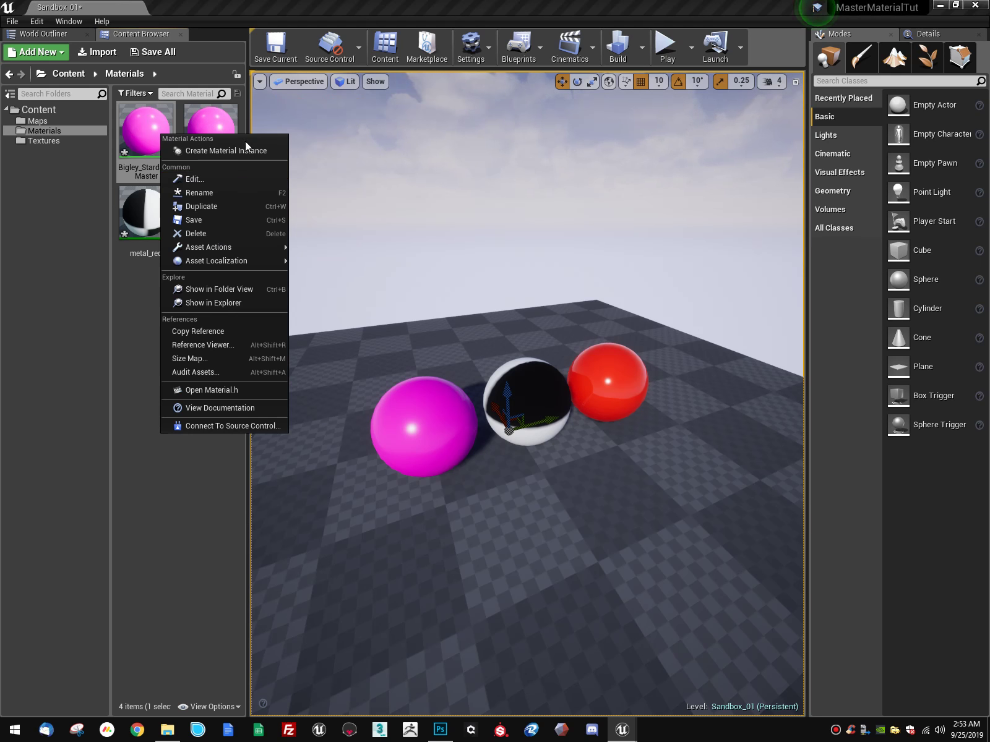
left_click(241, 151)
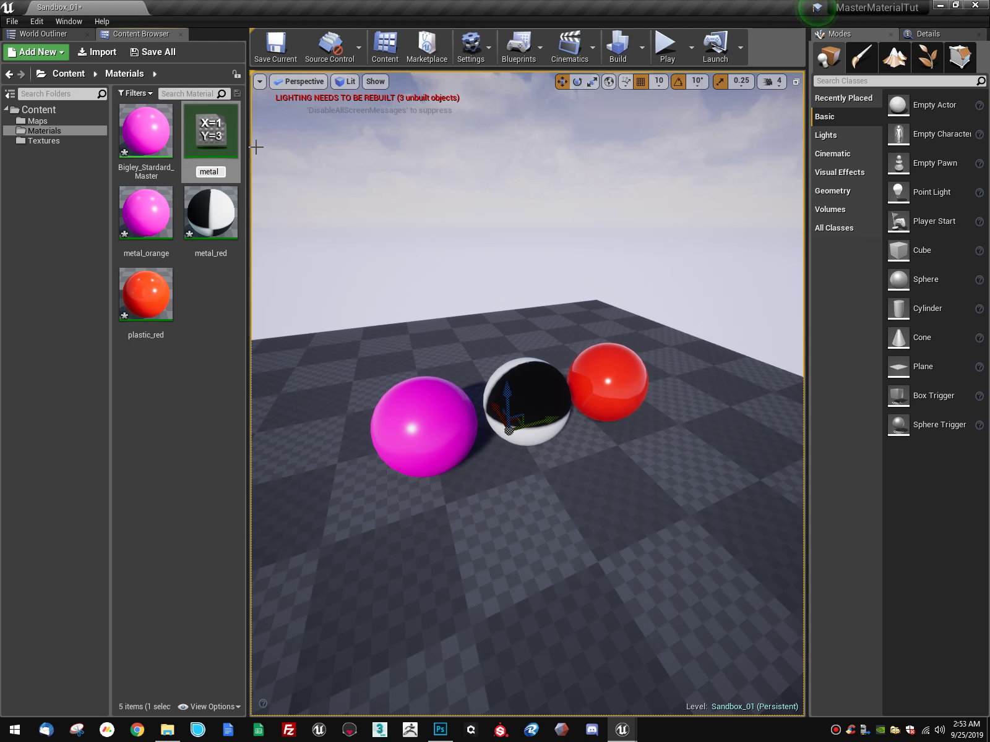
key("Return")
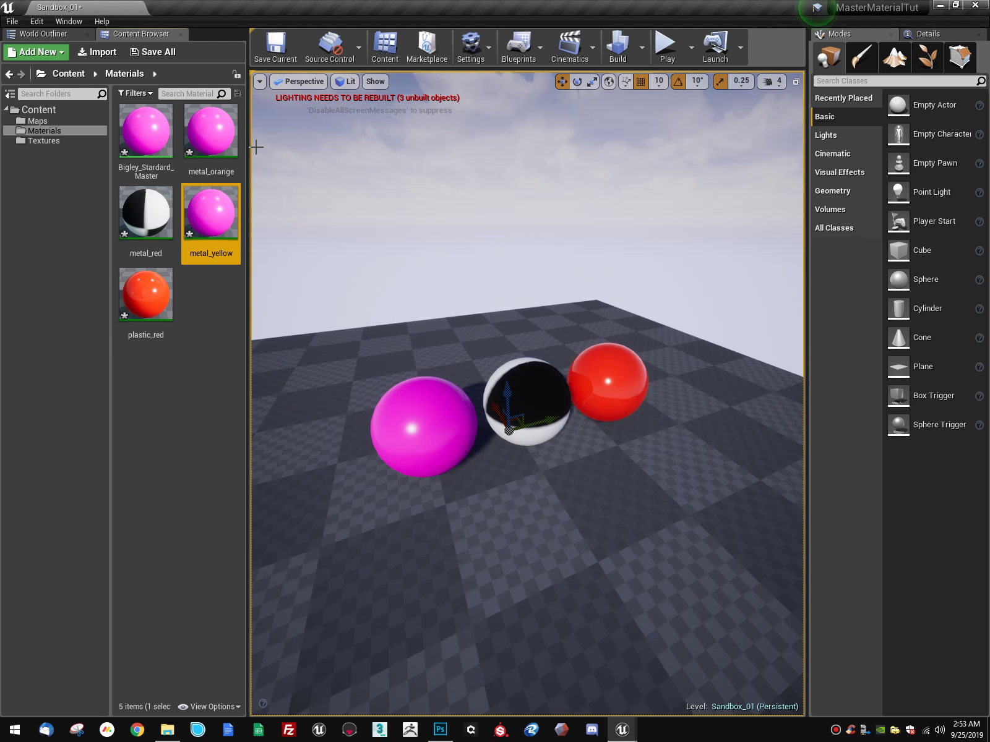
Step: Create a material instance of Bigley_Stardard_Master named metal_green
right_click(163, 138)
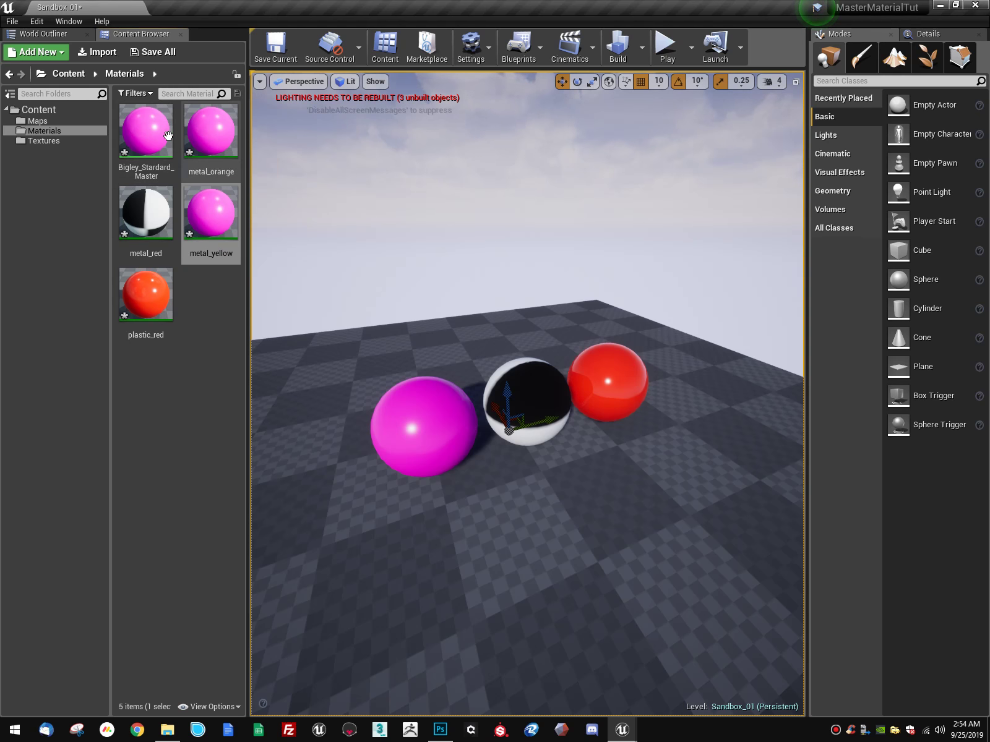
left_click(216, 162)
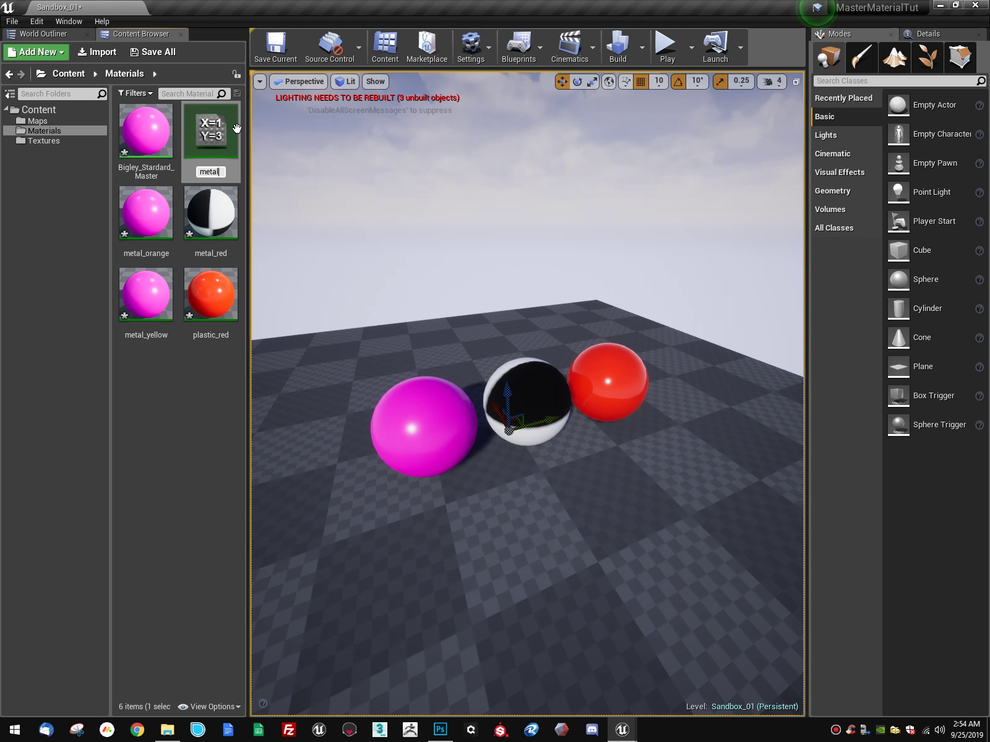
type("metal_green")
key("Return")
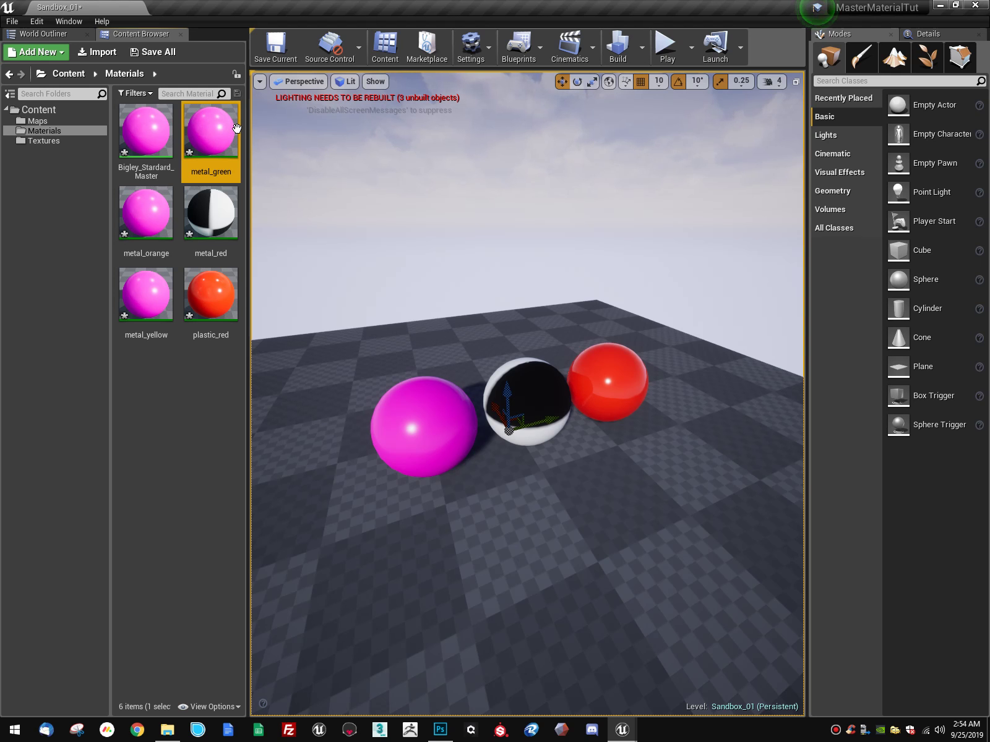
Step: Create a material instance of Bigley_Stardard_Master named metal_blue
right_click(155, 137)
left_click(232, 158)
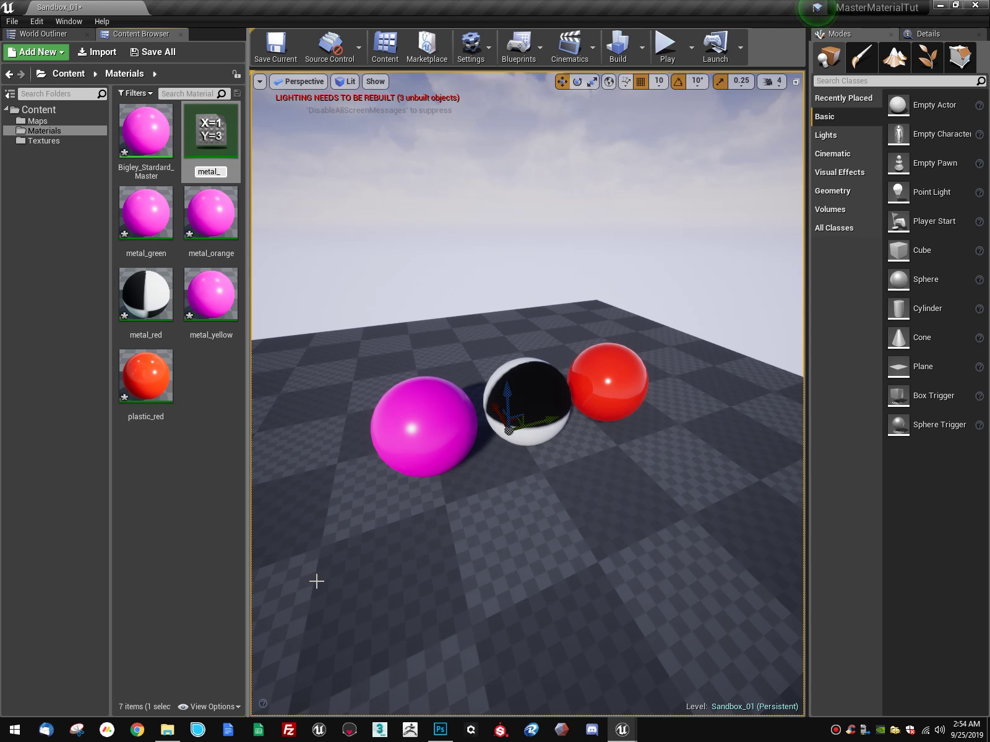
key("Return")
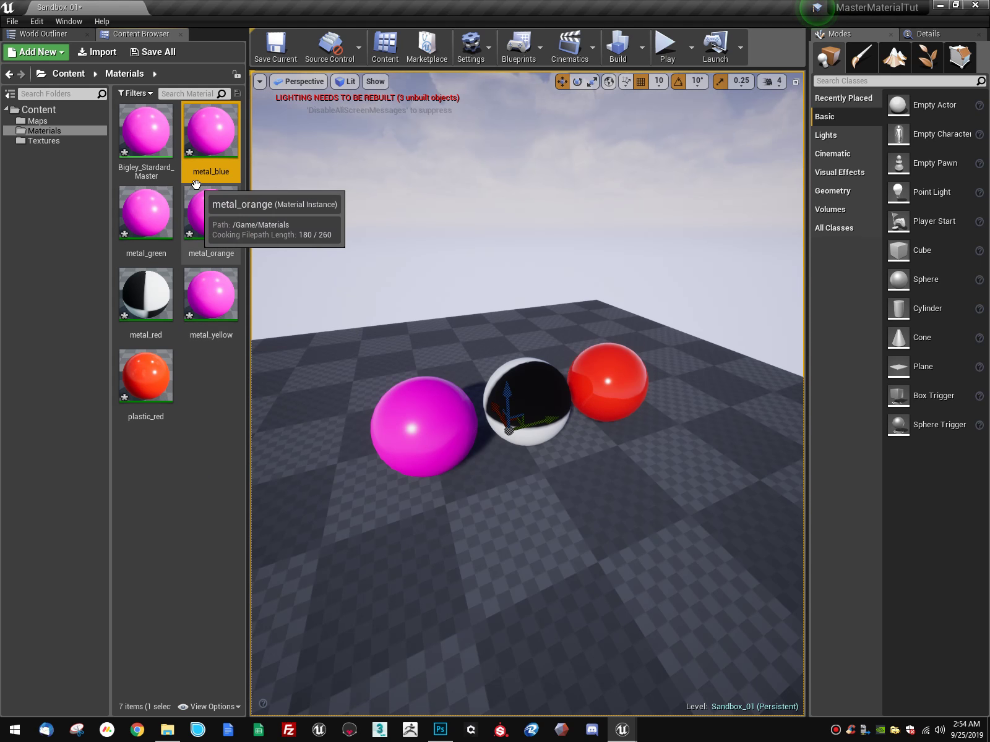
Step: Open the metal_orange instance, enable its Albedo Color override and set the colour to pure red
double_click(211, 214)
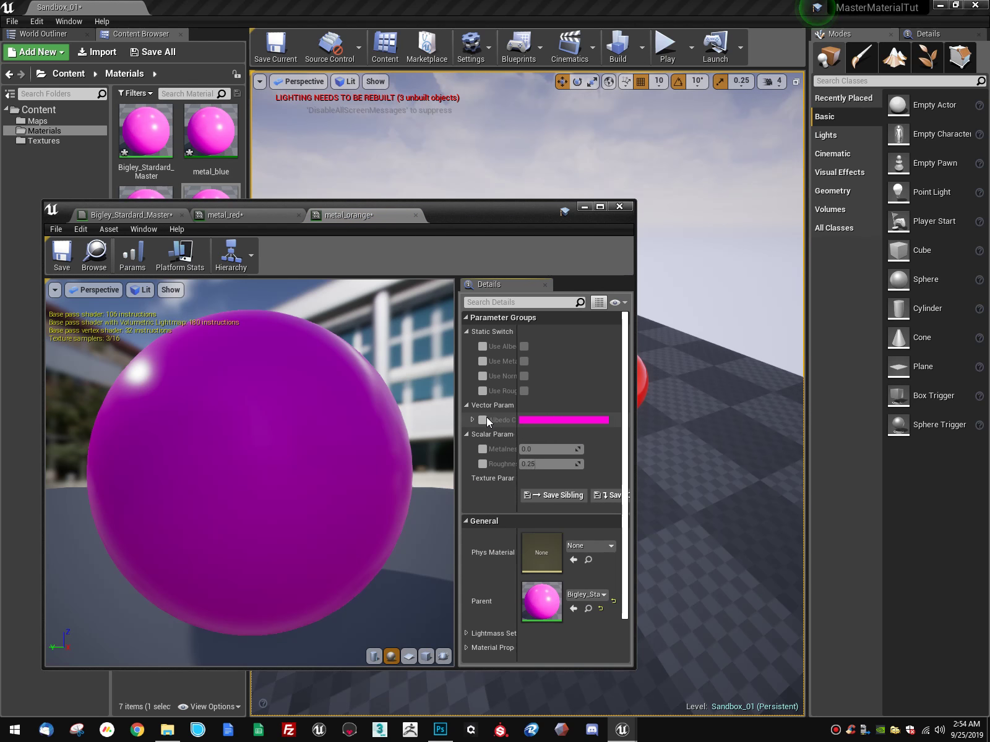
left_click(483, 420)
left_click(563, 420)
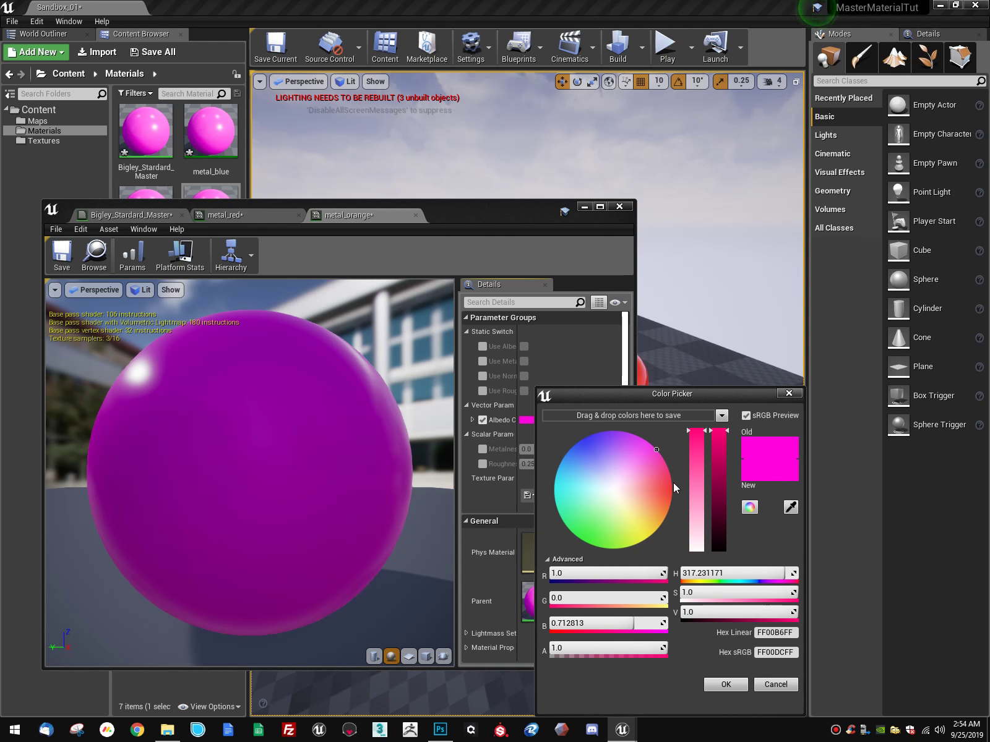
left_click_drag(674, 475, 673, 488)
left_click(736, 685)
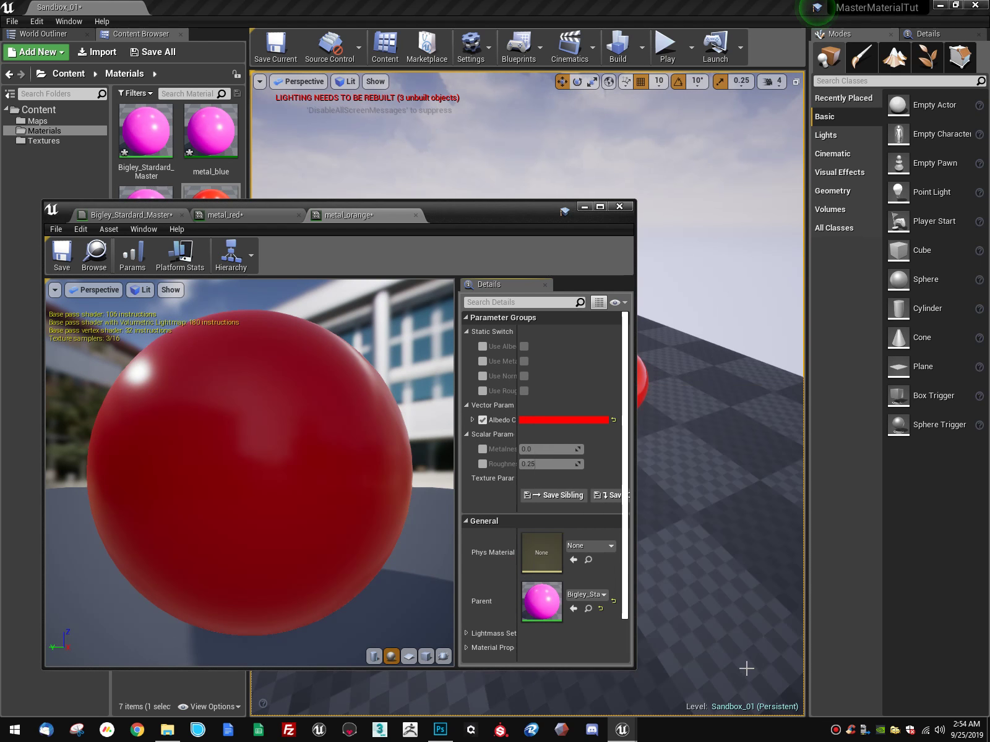
Step: Turn metal_orange's Albedo Color orange by setting its green component to 0.35
left_click_drag(455, 211, 519, 221)
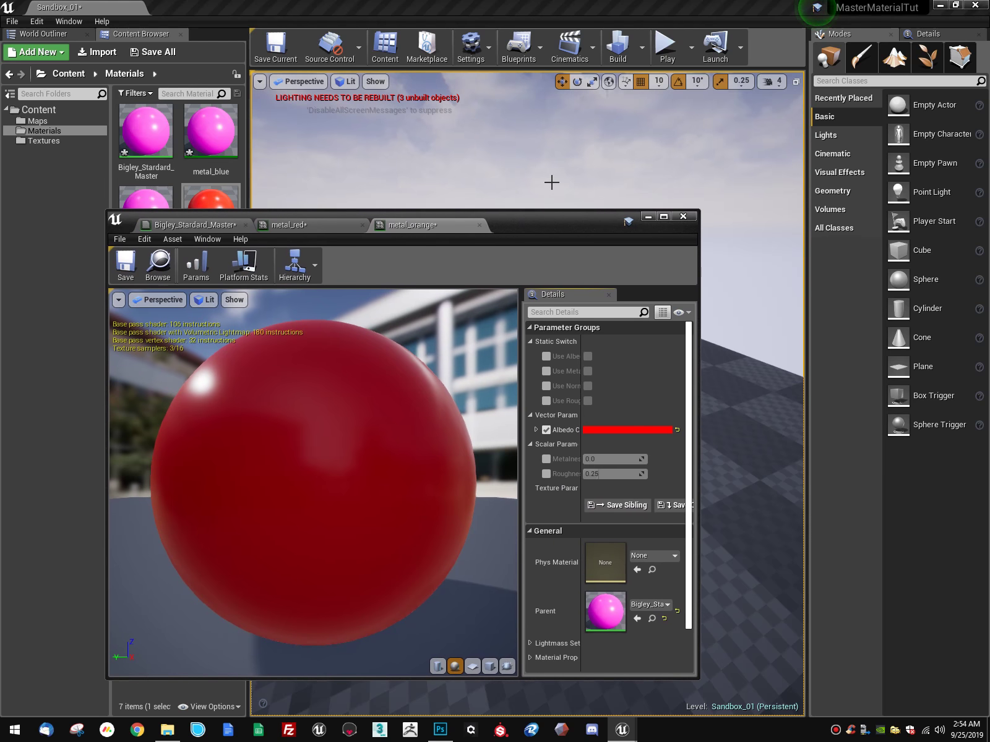
left_click(602, 433)
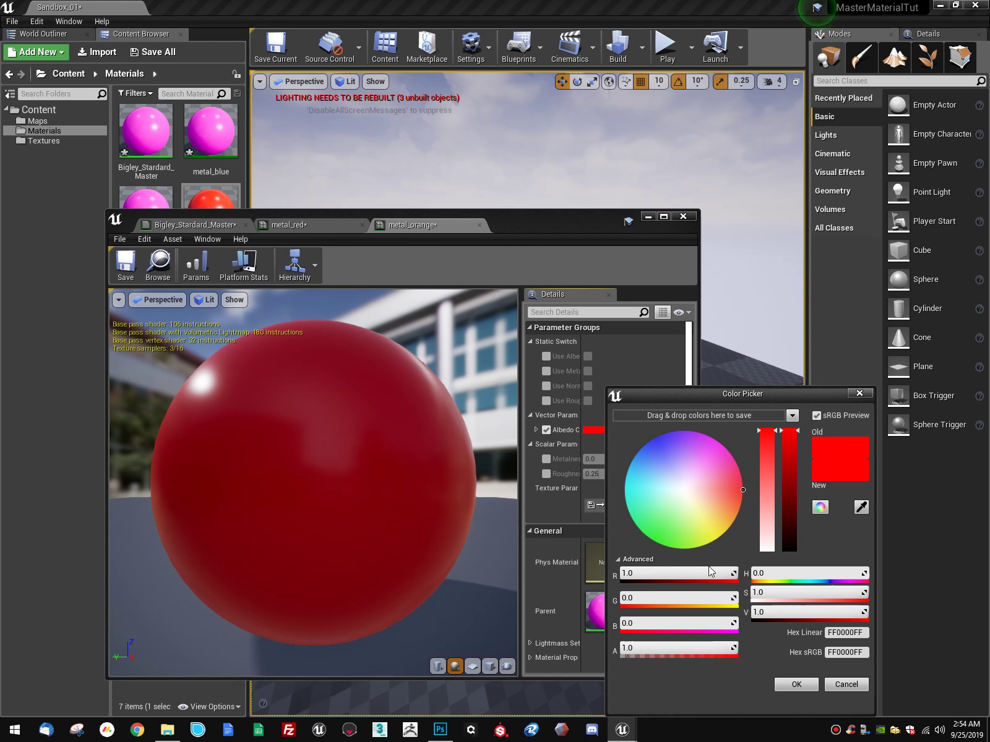
type("0.5")
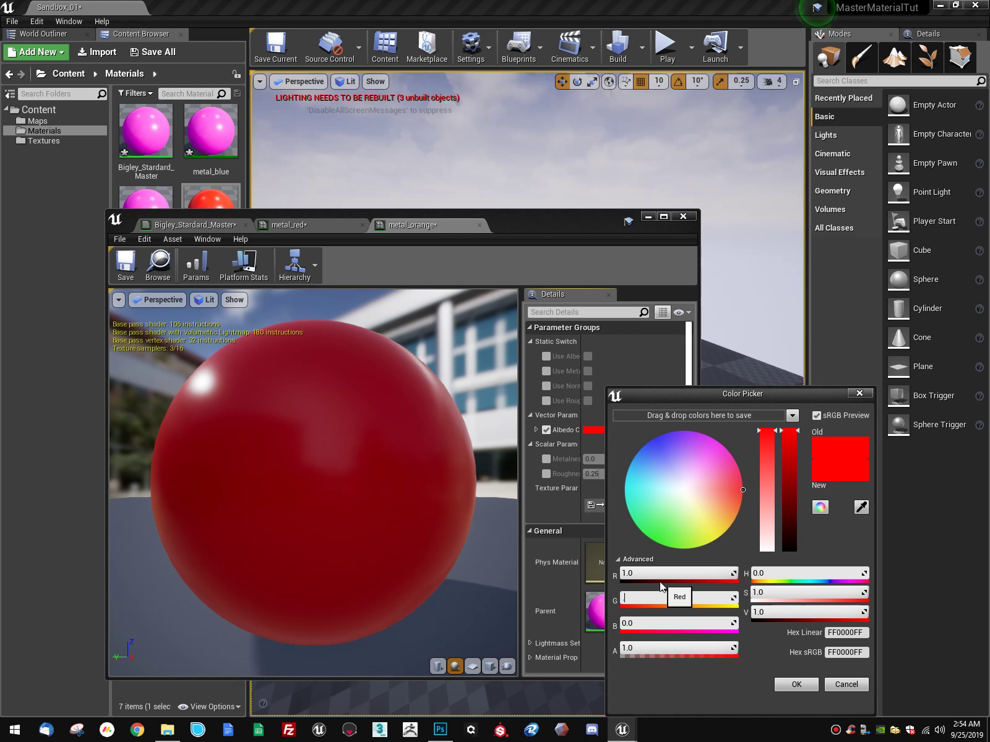
key("Return")
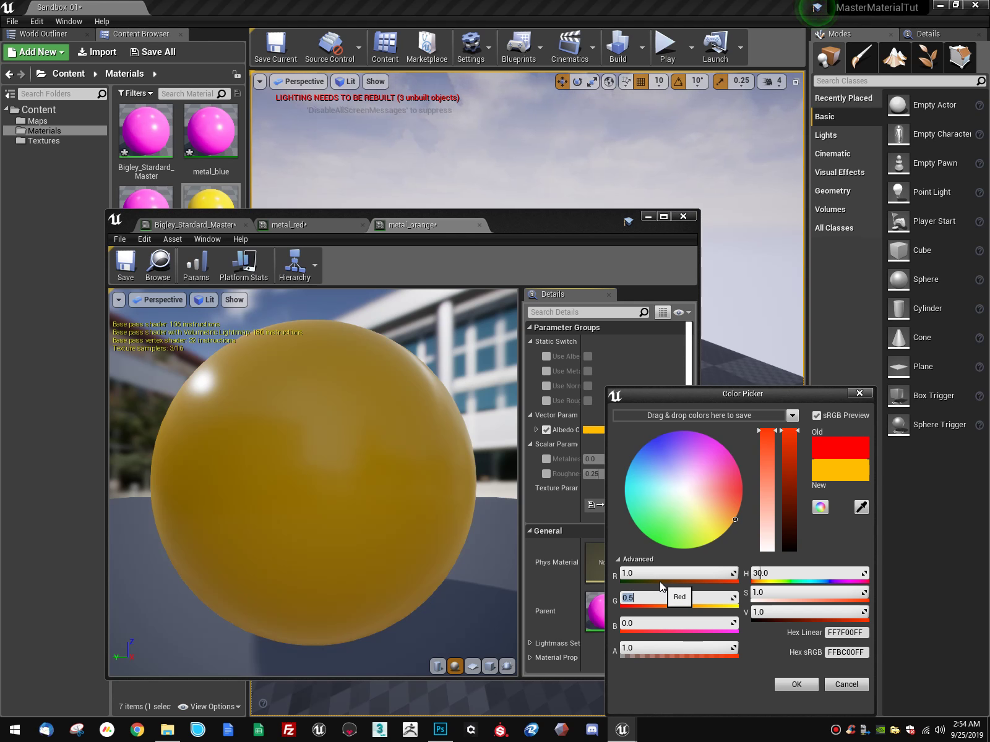
type("0.35")
key("Return")
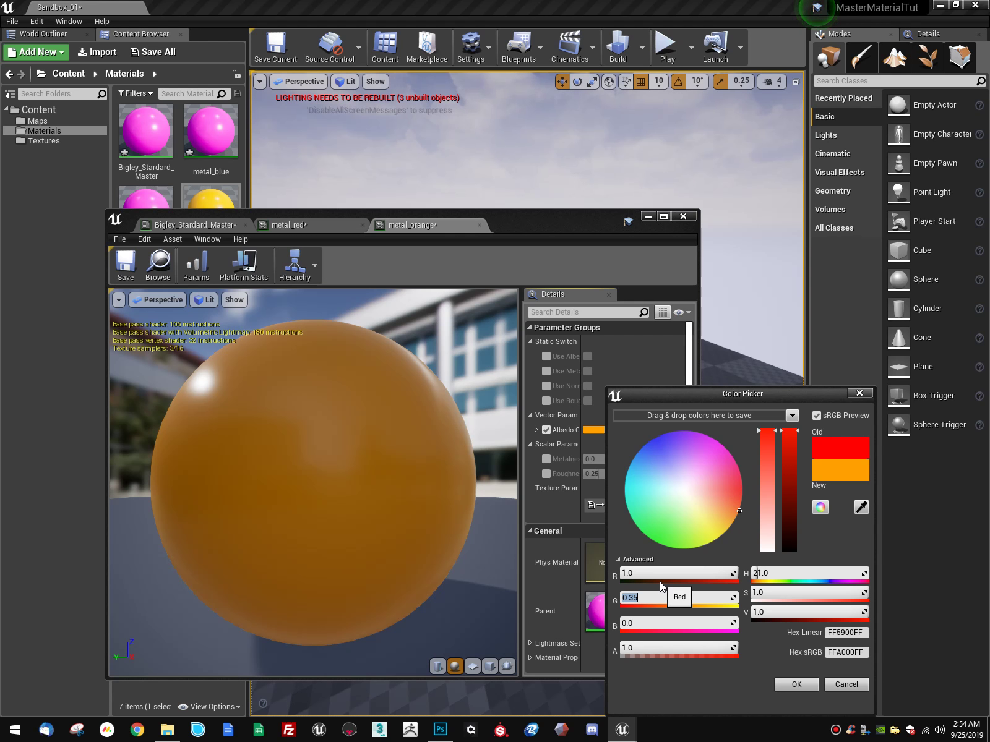
left_click(797, 684)
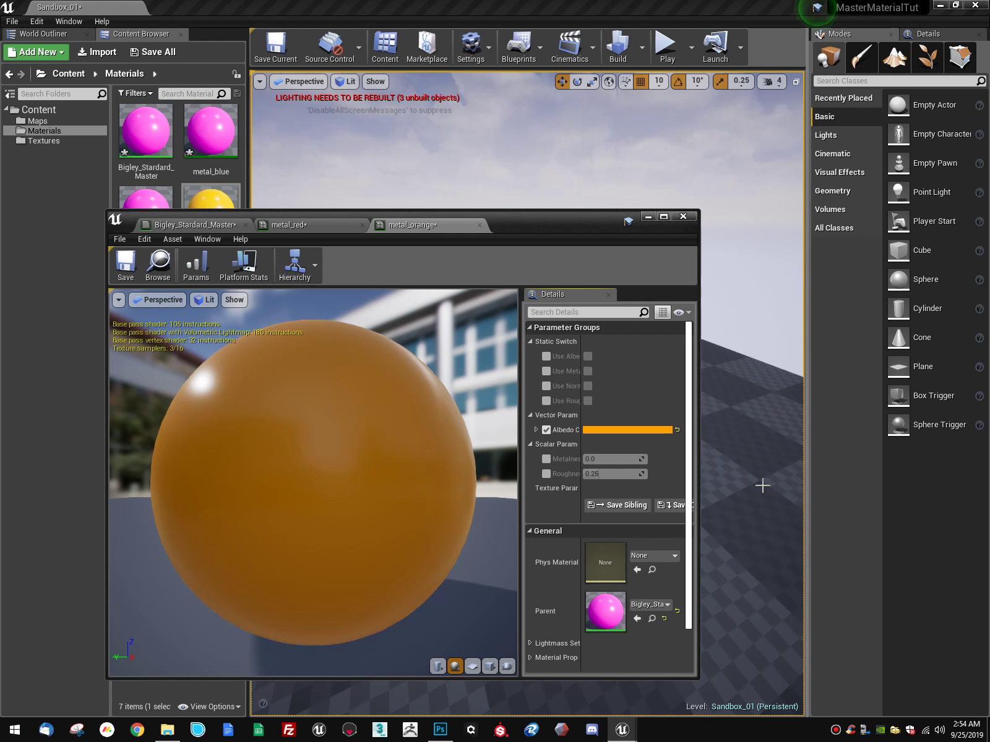
Step: Override metal_orange's scalar parameters, setting Metalness to 1.0 and Roughness to 0.175
left_click(546, 459)
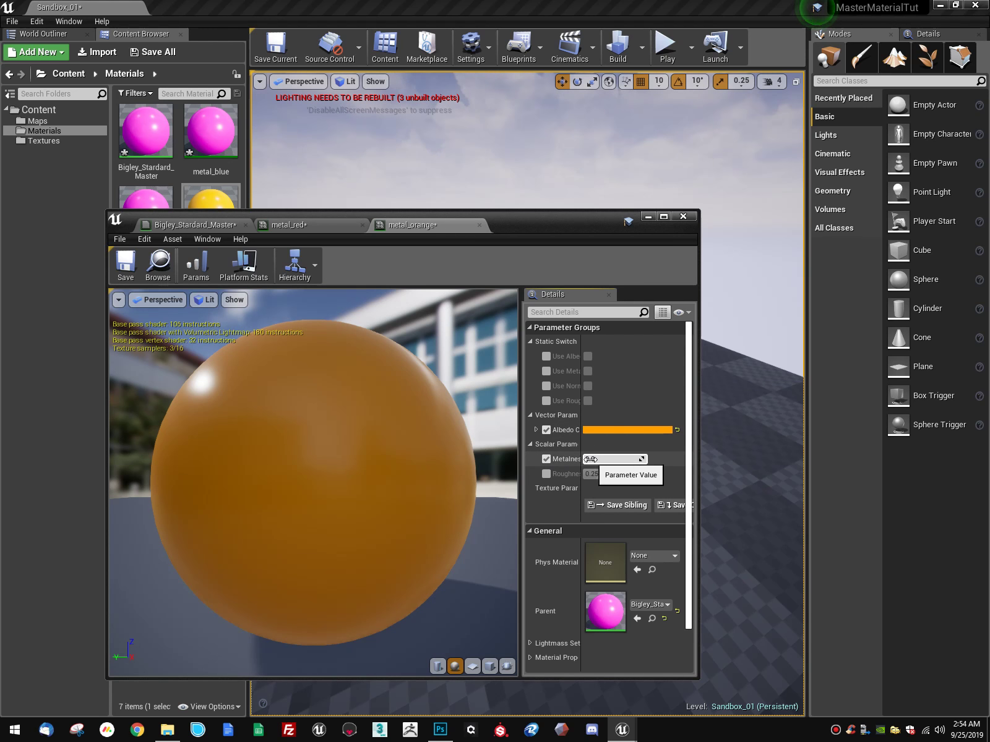
left_click(591, 459)
type("1")
key("Return")
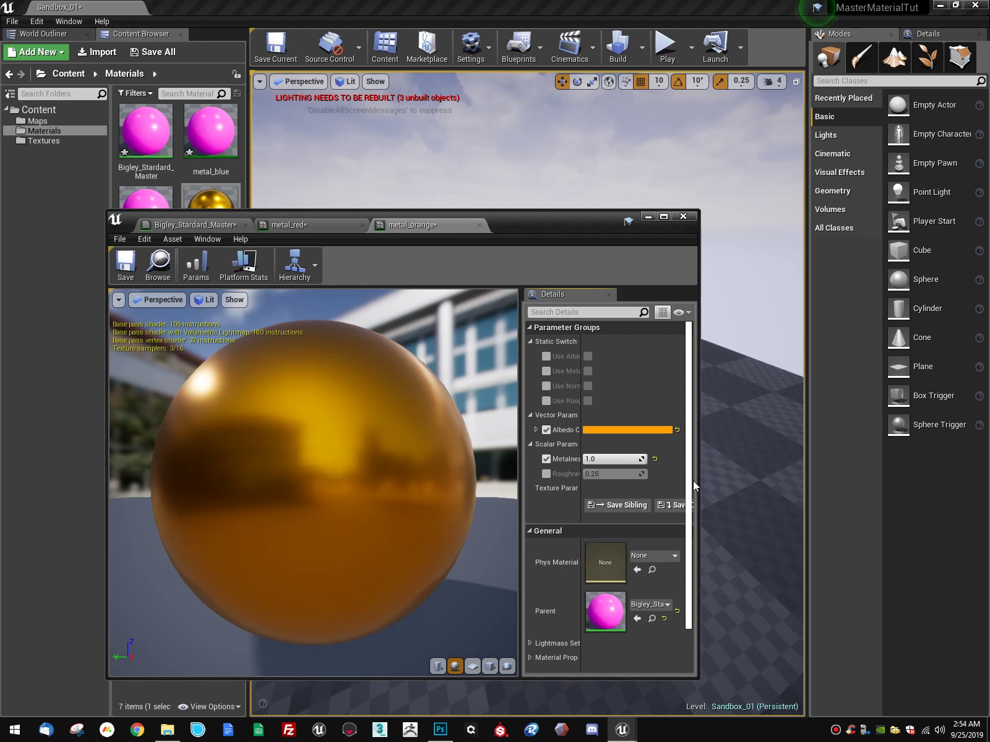
mouse_move(599, 474)
left_mouse_down()
mouse_move(616, 473)
mouse_move(596, 475)
left_mouse_up()
left_click(595, 475)
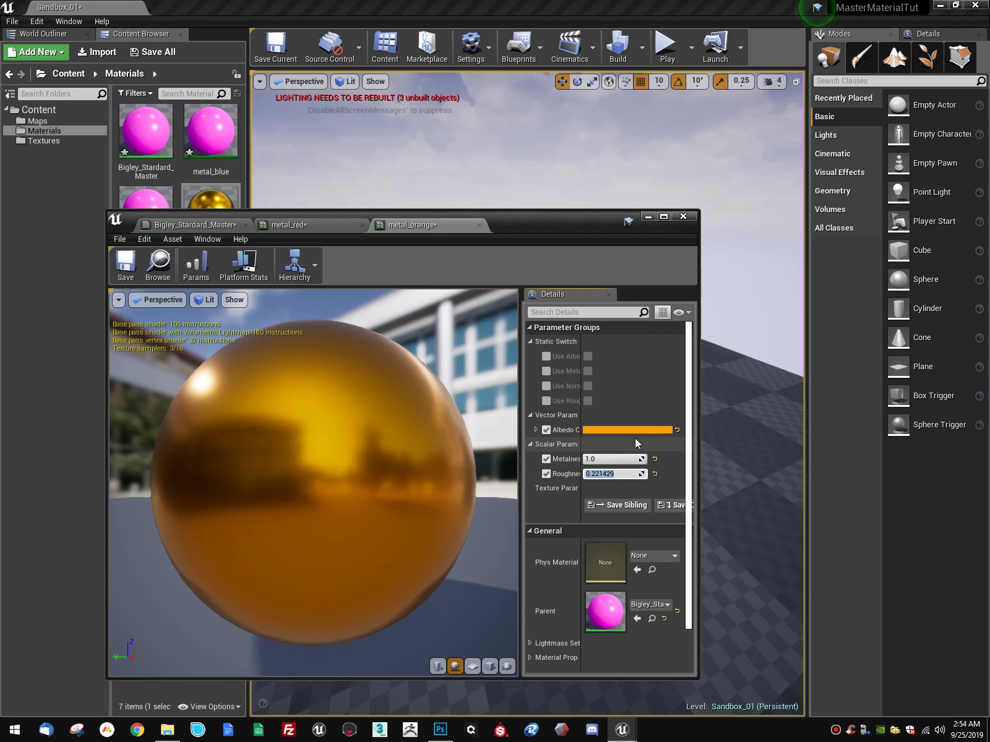
type("0.175")
key("Return")
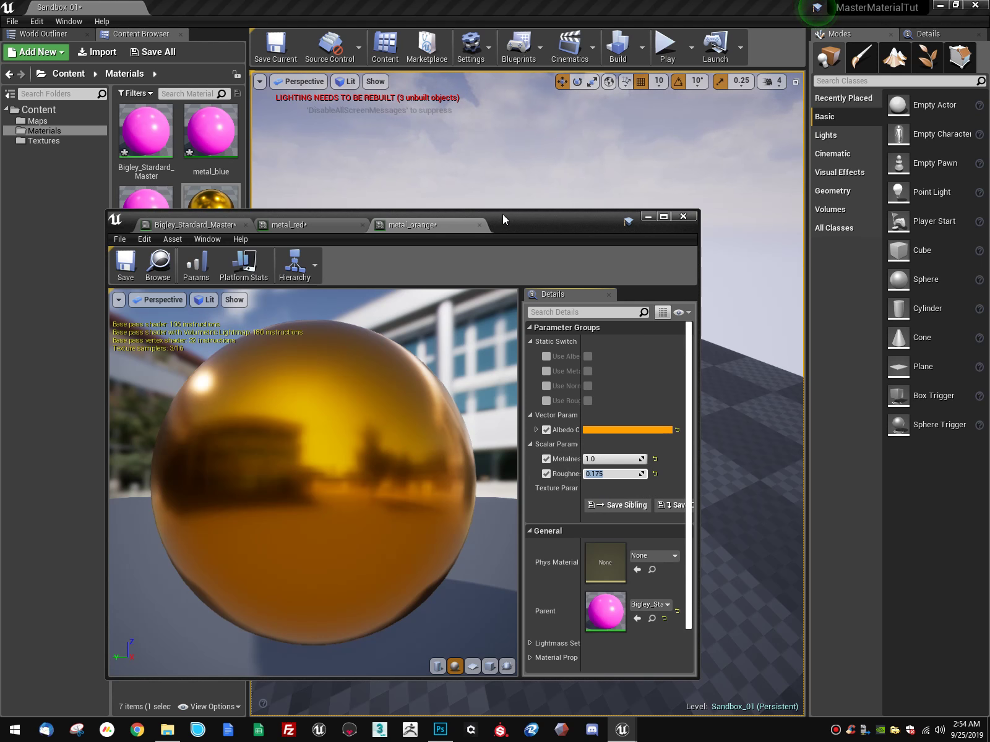
Step: Save the metal_orange instance and close its editor
left_click_drag(502, 214, 489, 174)
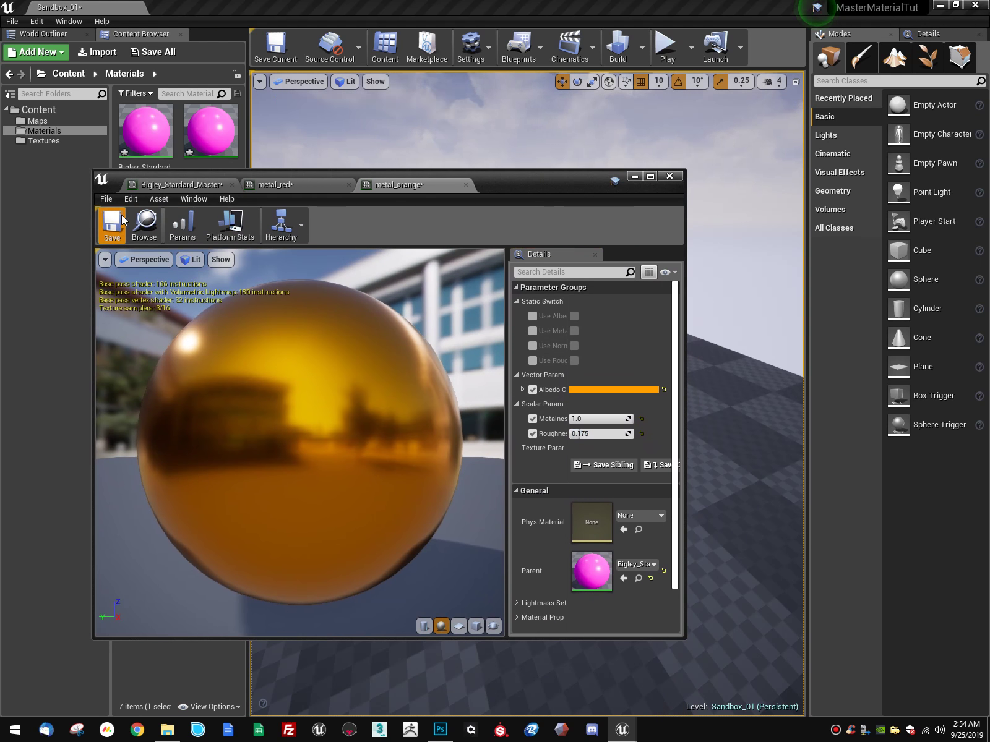
left_click(122, 216)
middle_click(403, 182)
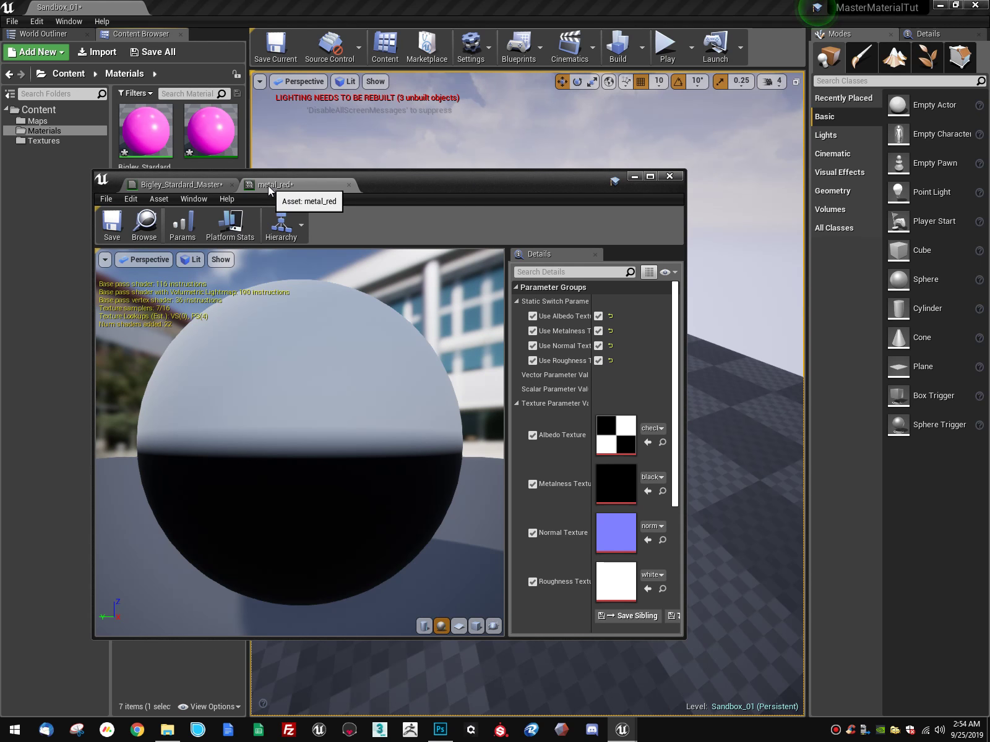
Step: Disable the Albedo, Metalness, Normal and Roughness Texture parameter overrides in metal_red
left_click(532, 435)
left_click(532, 484)
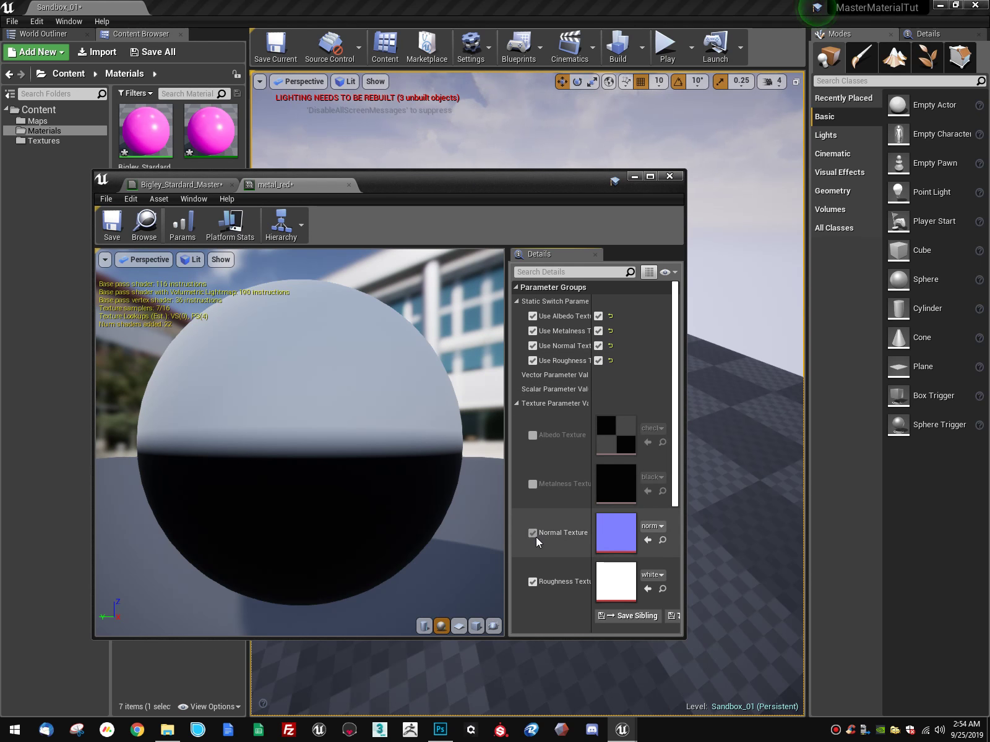
left_click(532, 532)
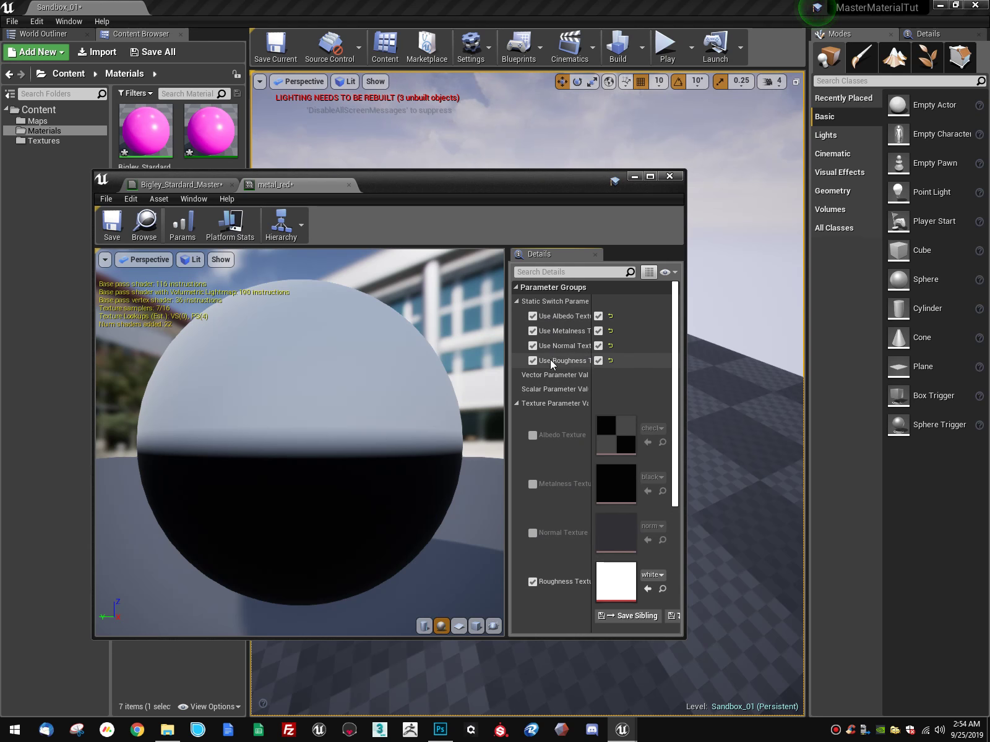
left_click(532, 583)
Step: Disable metal_red's static switch overrides for using the roughness, normal, metalness and albedo textures
left_click(532, 360)
left_click(532, 346)
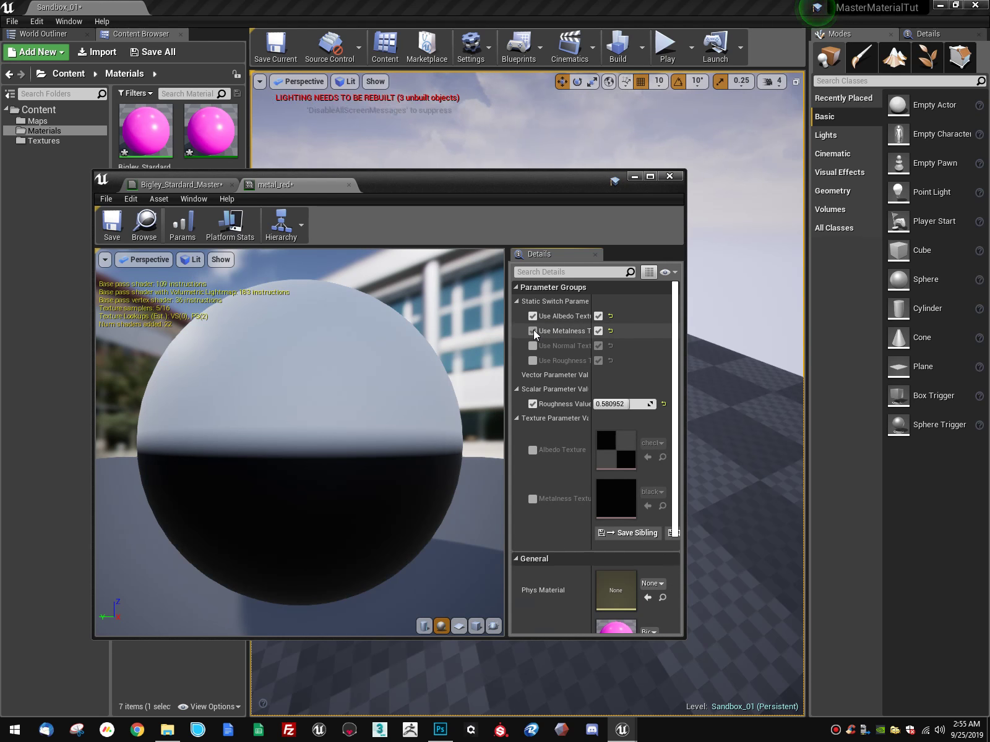
left_click(532, 331)
left_click(532, 316)
Step: Toggle metal_red's Use Albedo Texture override on and off to compare the texture with the plain Albedo Color, leaving the override disabled
left_click(617, 389)
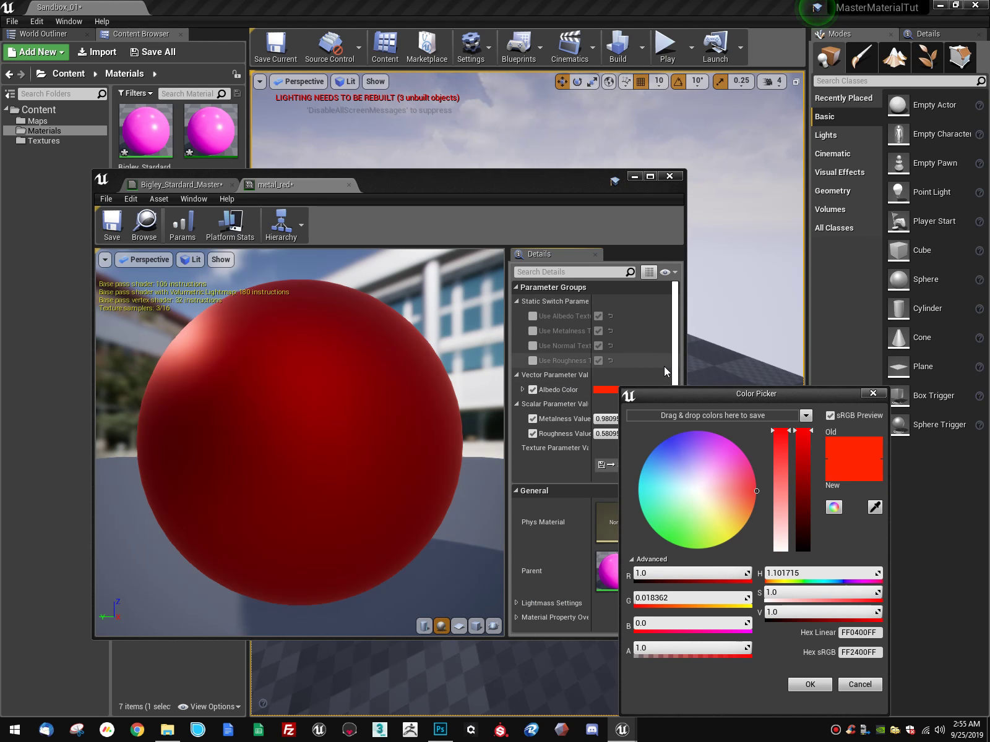
left_click(870, 393)
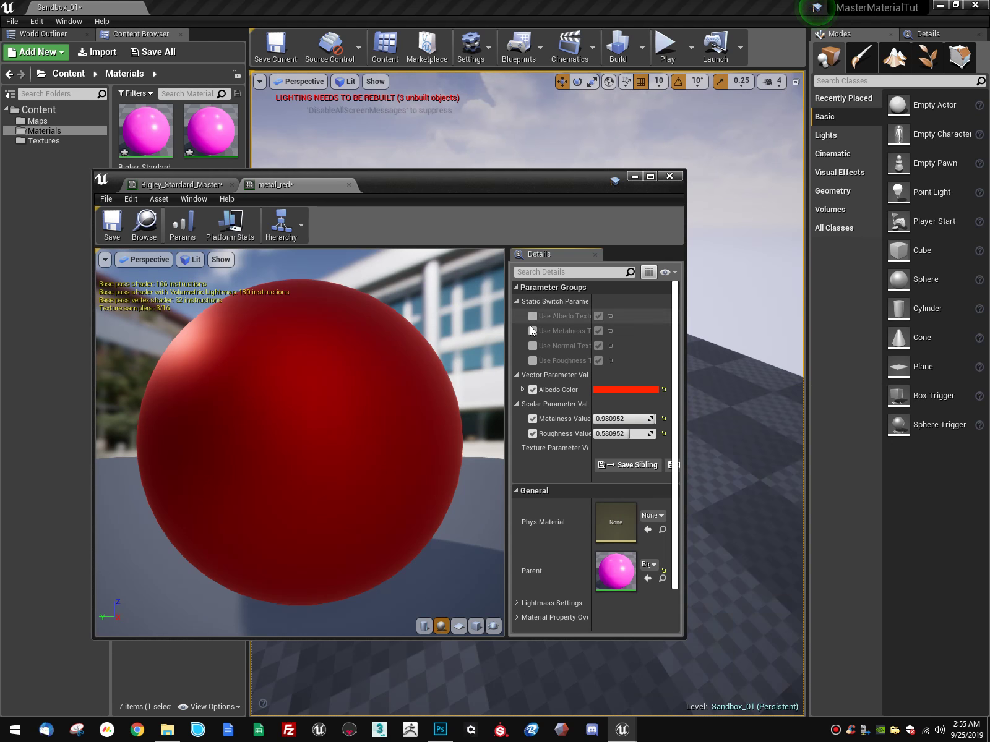
left_click(532, 316)
left_click(533, 316)
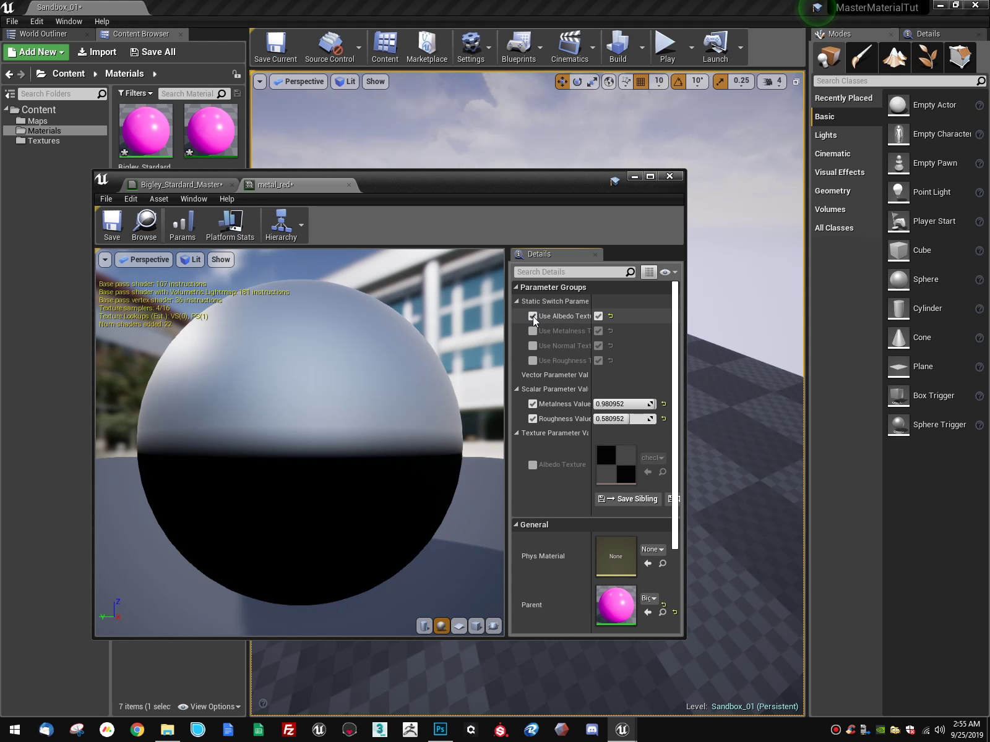
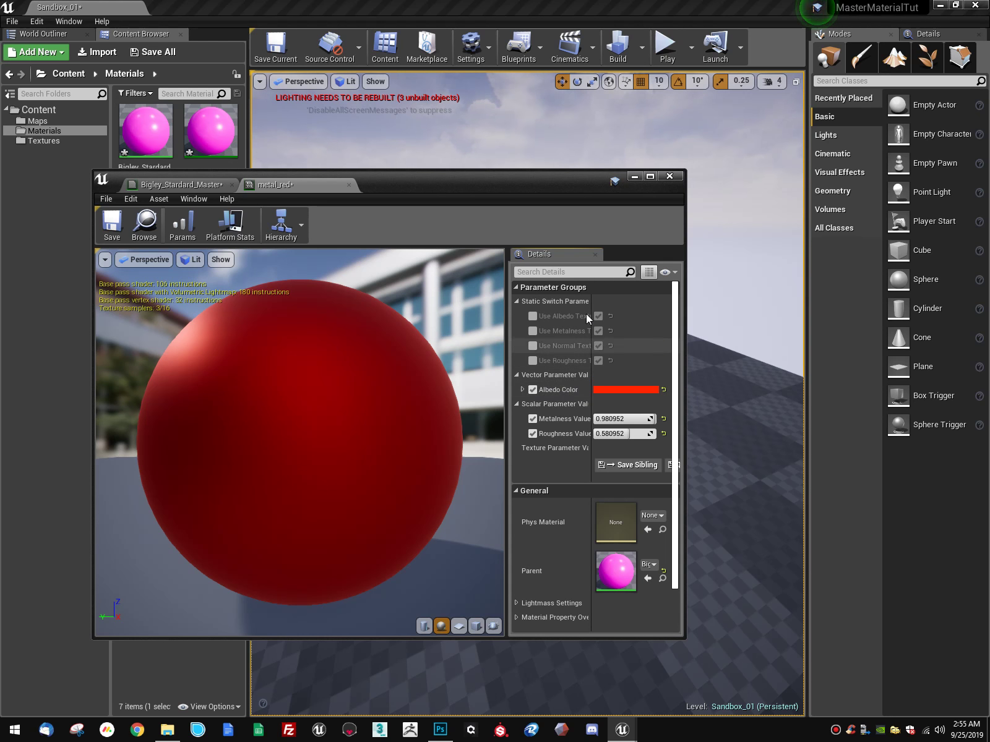
left_click(533, 316)
left_click(534, 316)
left_click(533, 316)
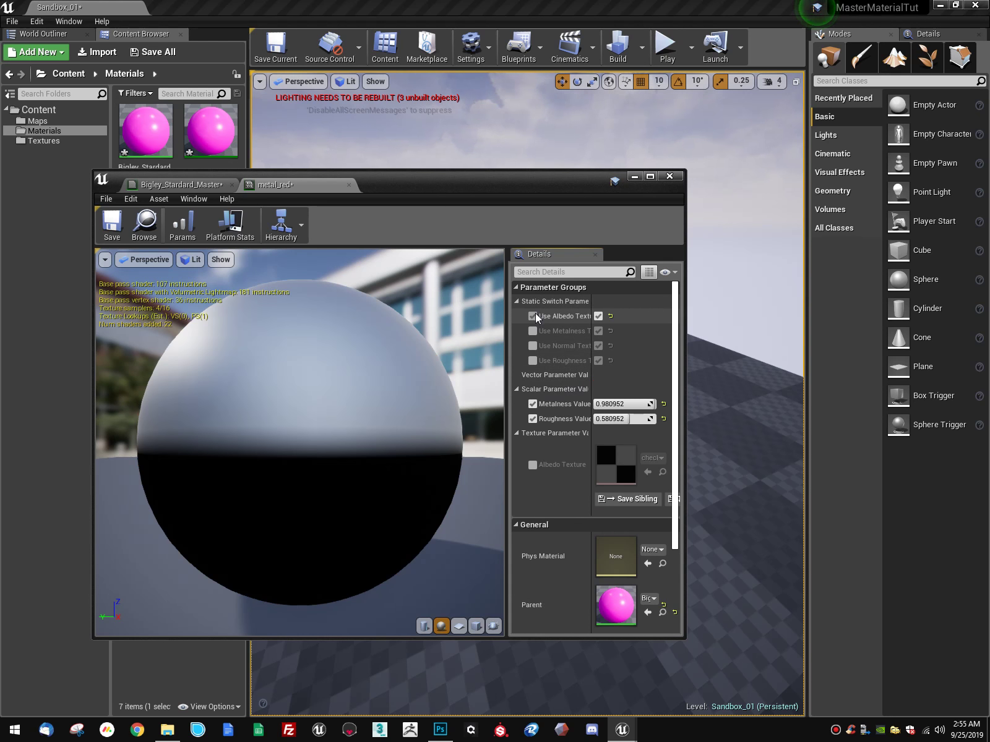
left_click(533, 316)
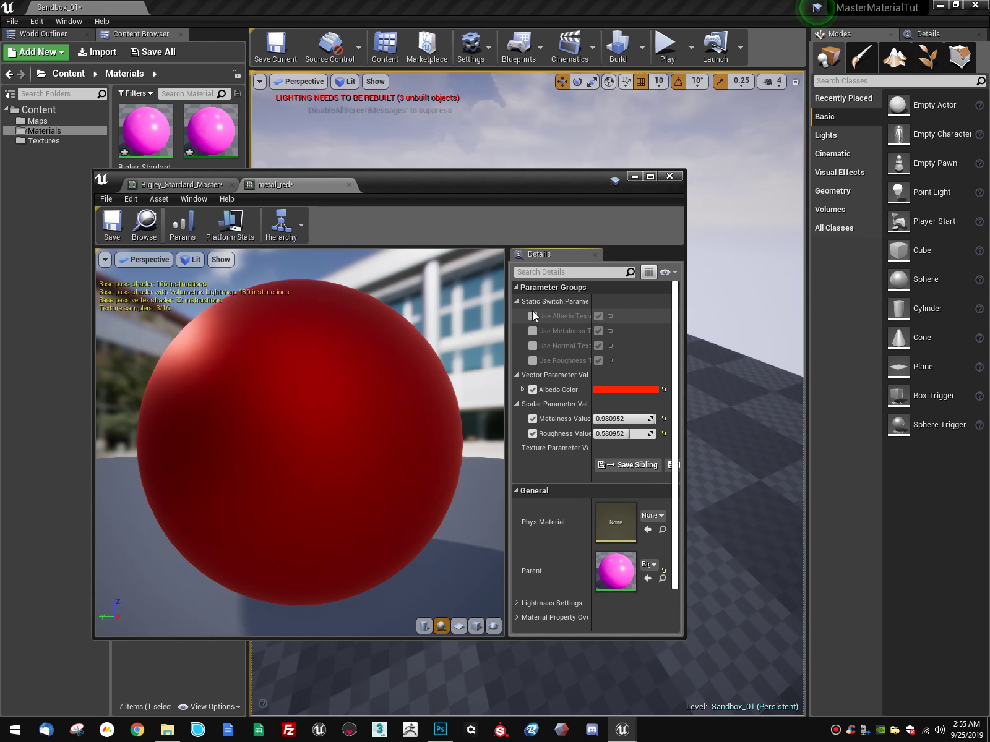
left_click(533, 316)
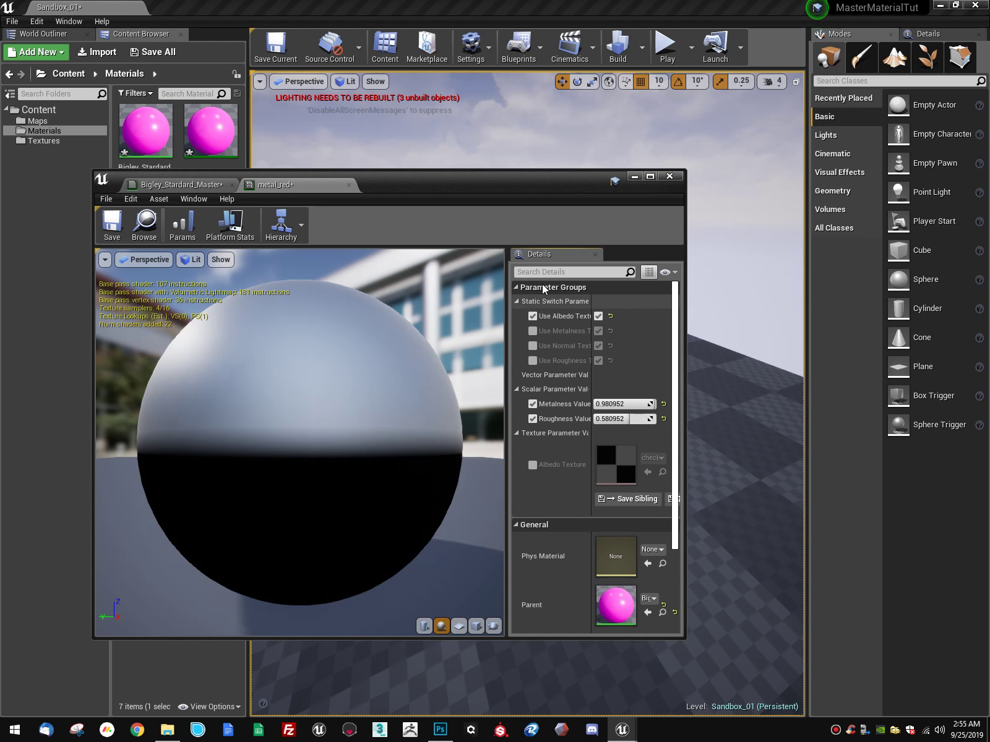
left_click(533, 316)
left_click(532, 316)
left_click(533, 316)
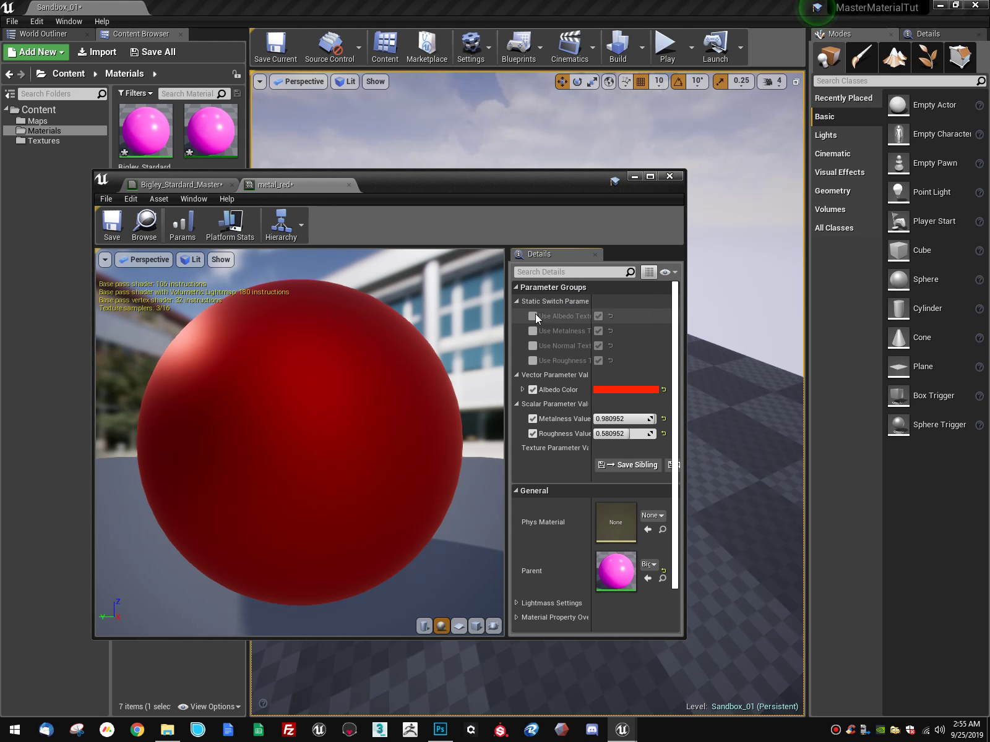
left_click(532, 316)
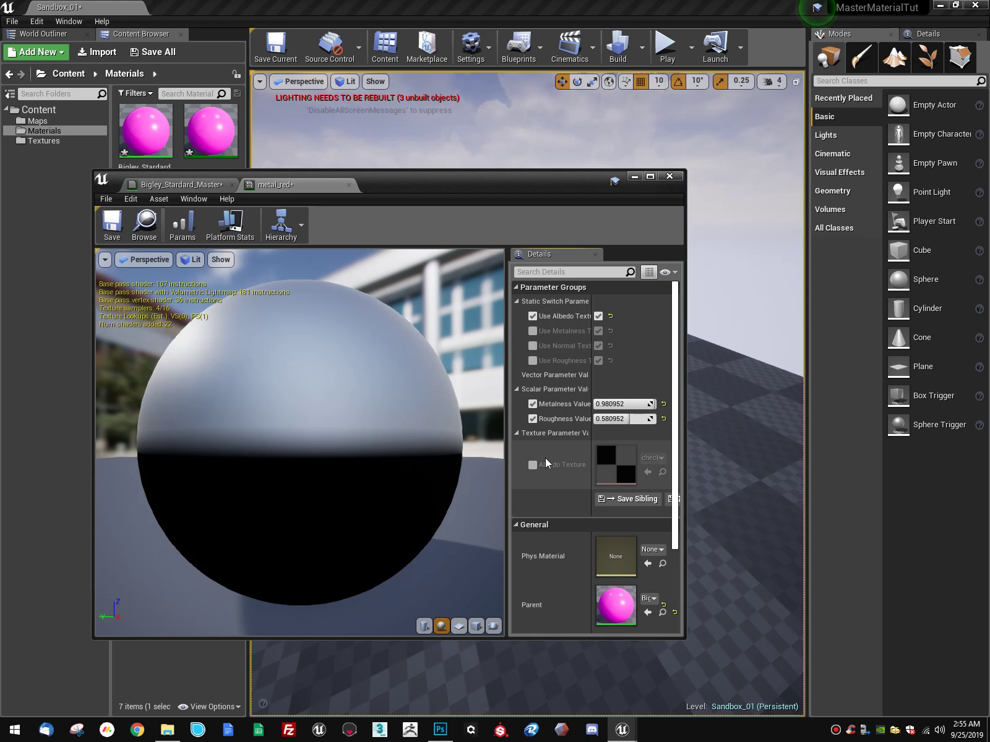
left_click(533, 317)
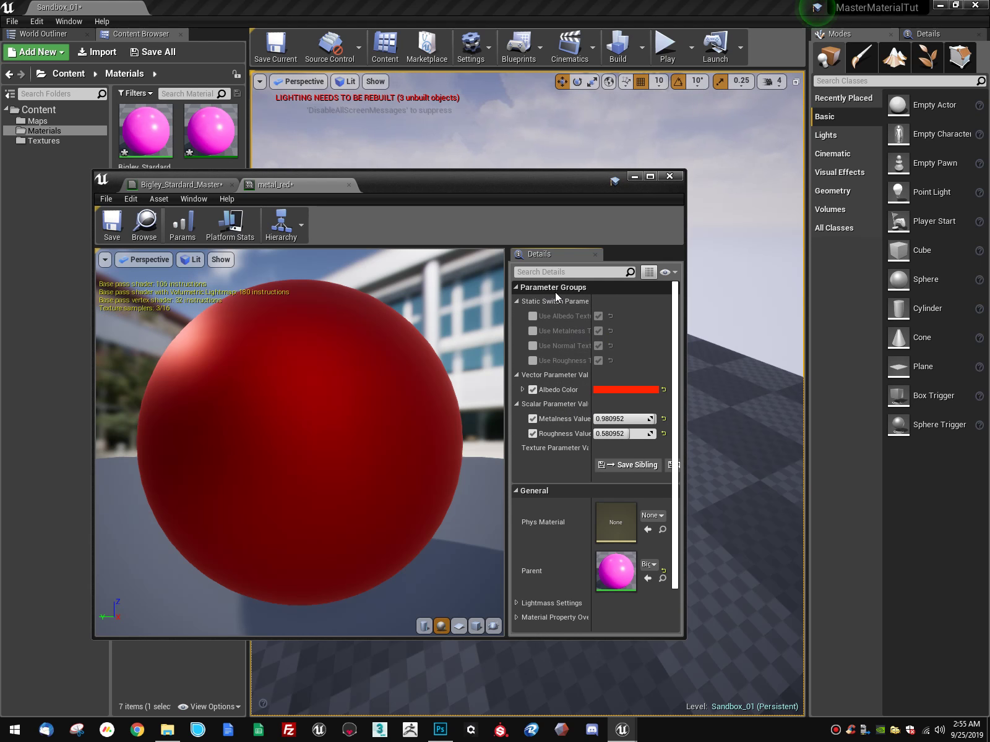
left_click(533, 315)
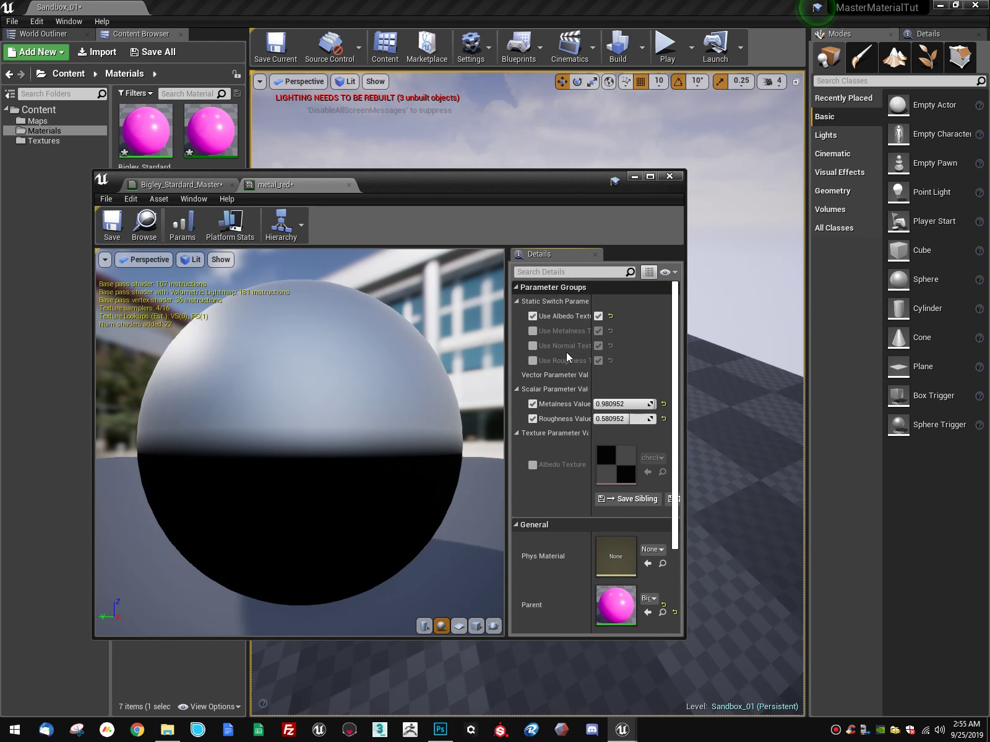
left_click(533, 316)
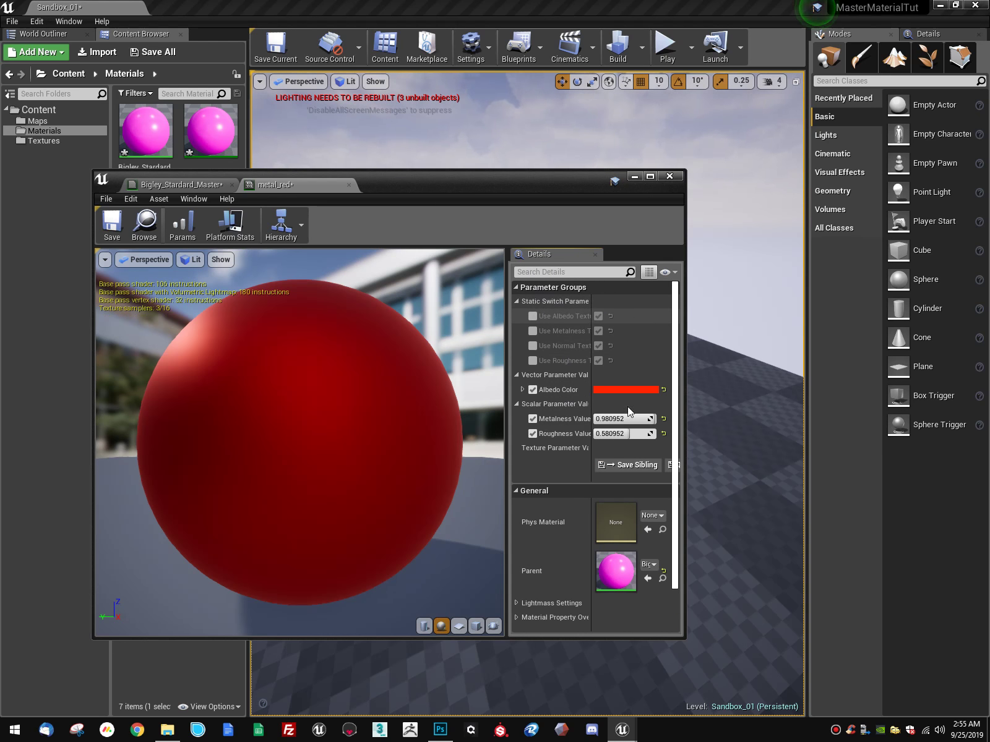
Step: Change metal_red's Albedo Color to pure red by removing its green component
left_click(631, 389)
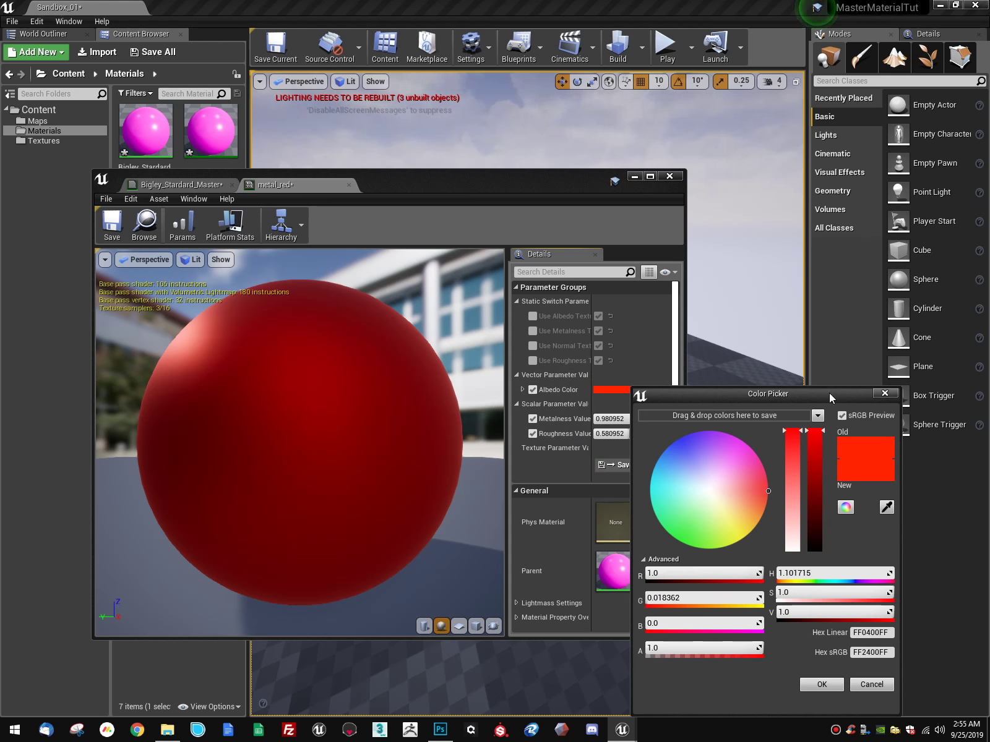
left_click_drag(680, 609, 646, 610)
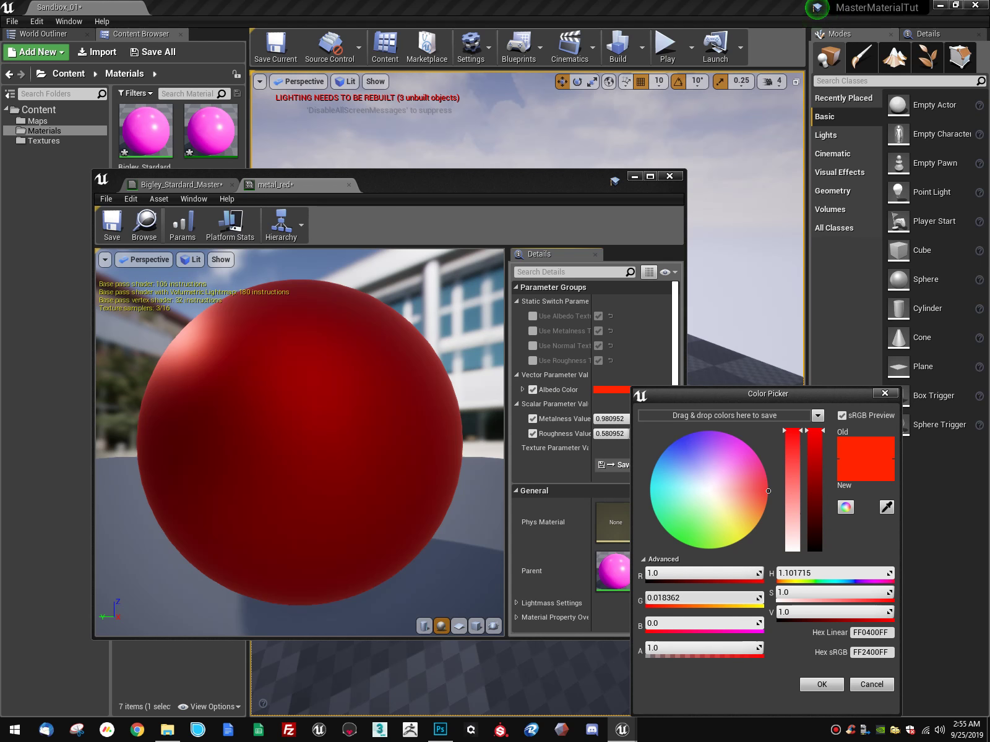
left_click(822, 684)
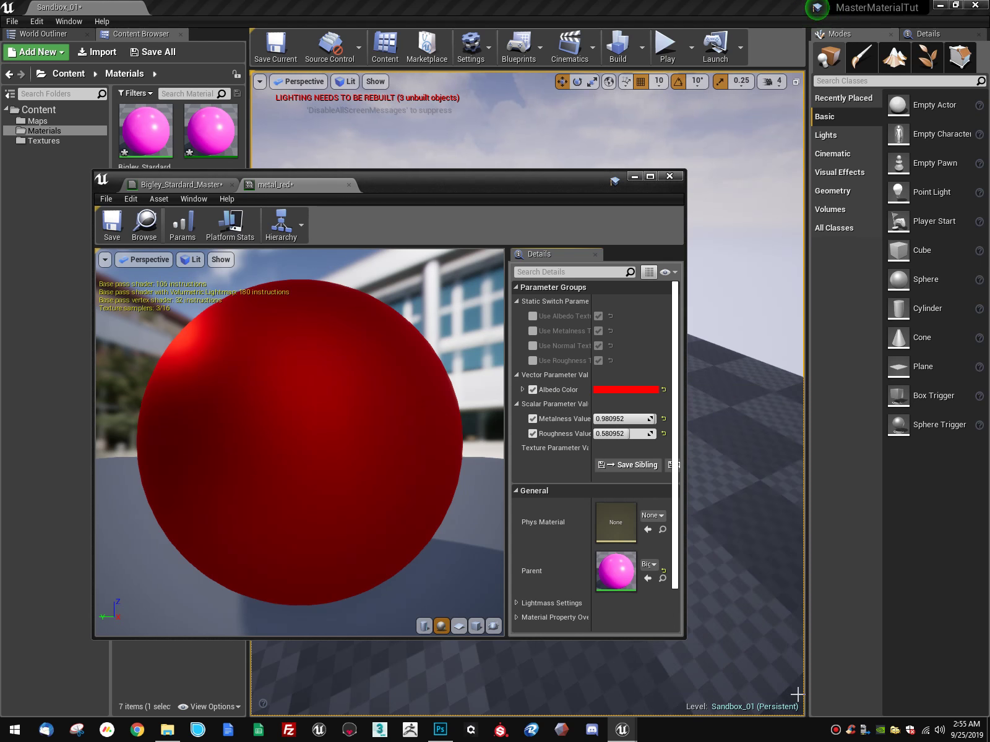
Step: Set metal_red's Metalness Value to 1.0 and Roughness Value to 0.175, and save and close the instance
left_click_drag(619, 419, 654, 419)
left_click(628, 434)
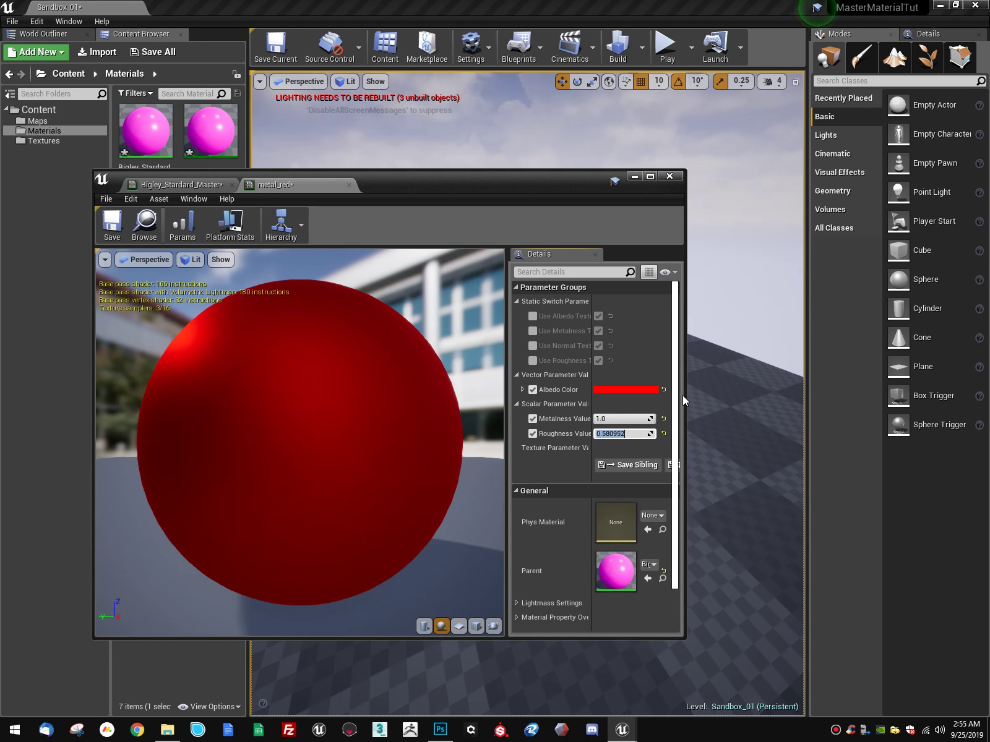
type("0.175")
key("Return")
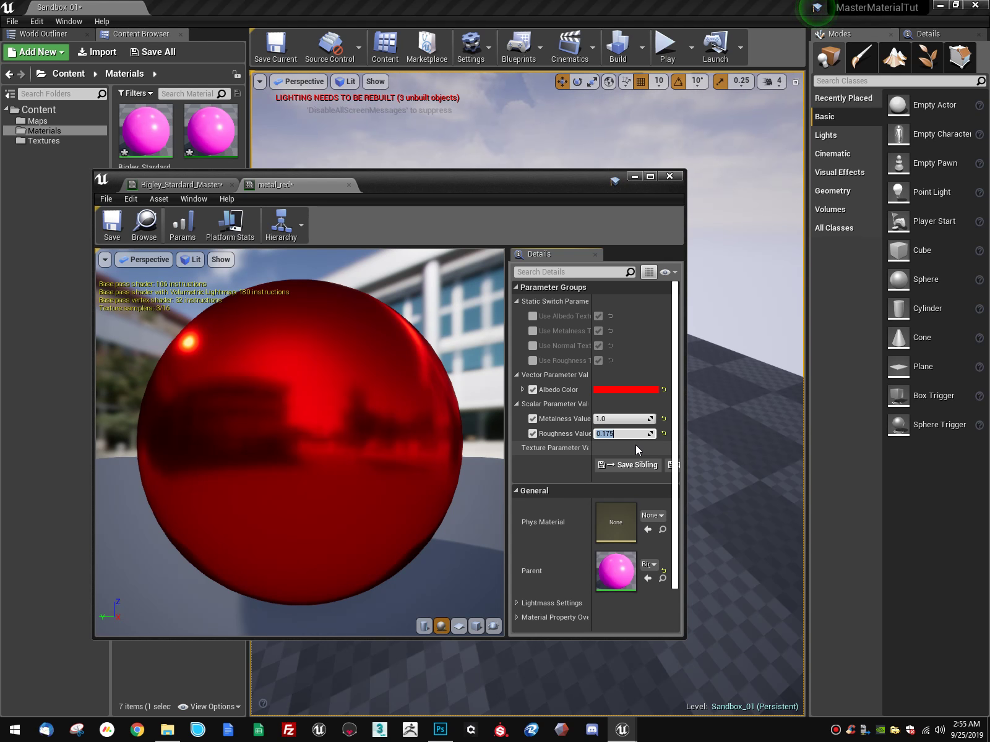
left_click(112, 226)
left_click(348, 185)
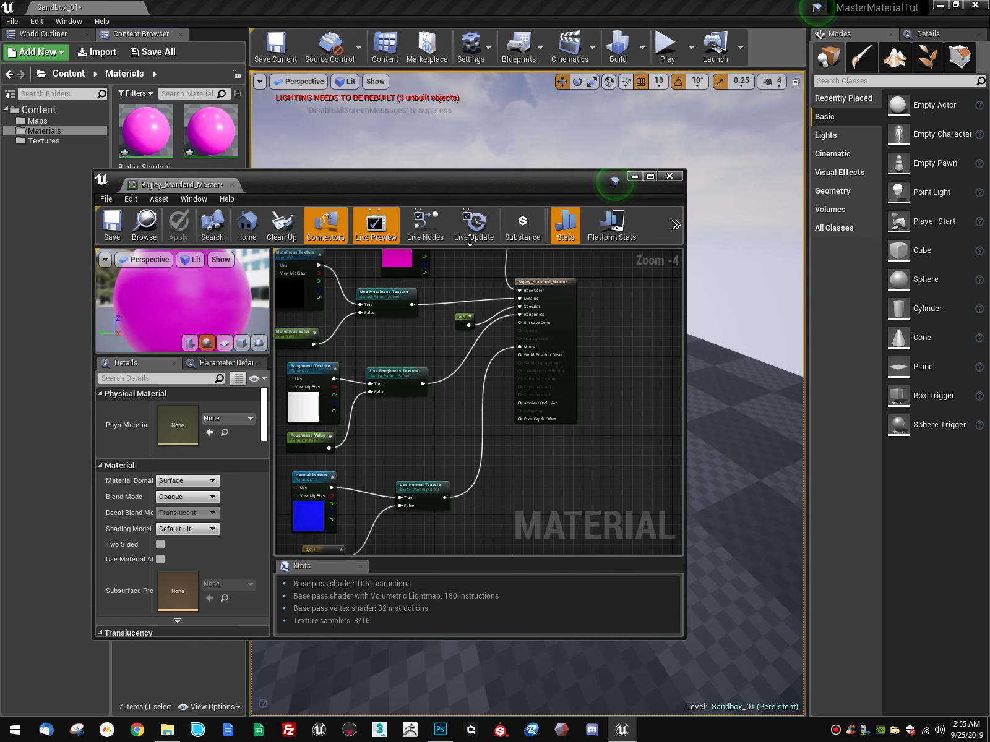
Step: Save the Bigley_Stardard_Master material and close its editor
left_click_drag(429, 183, 526, 192)
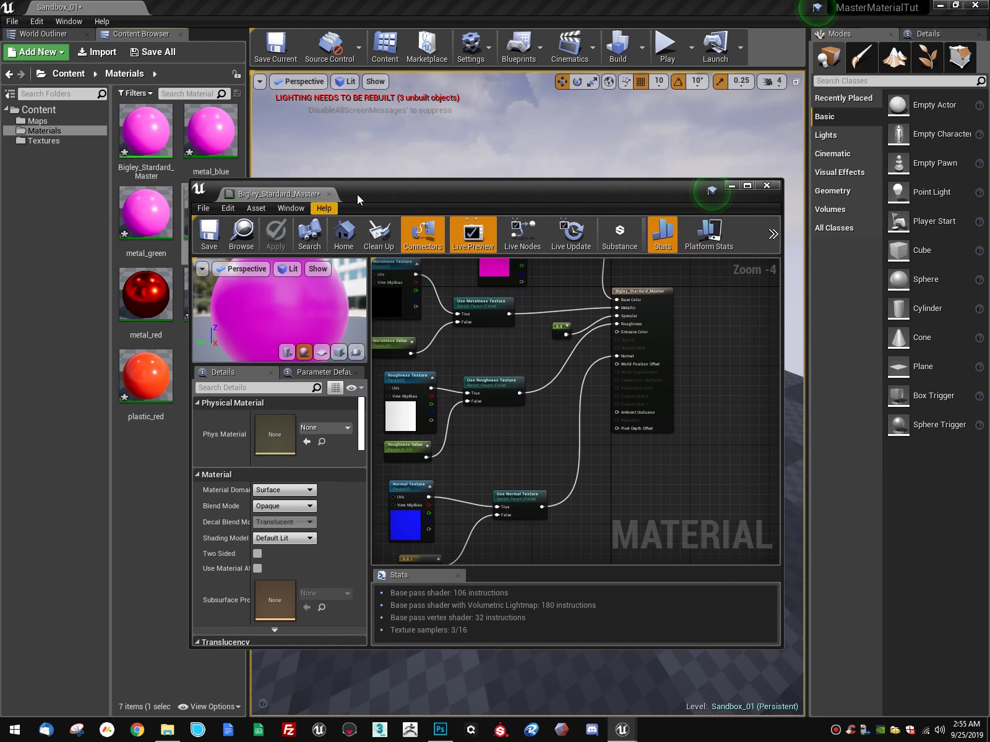
left_click(212, 232)
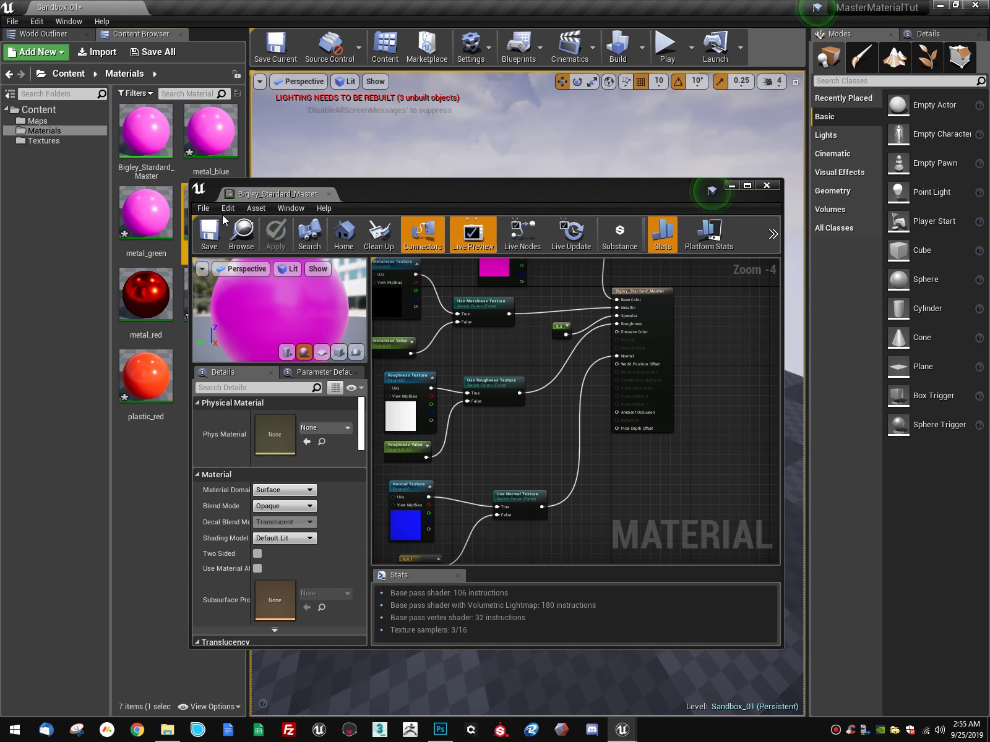
left_click(767, 186)
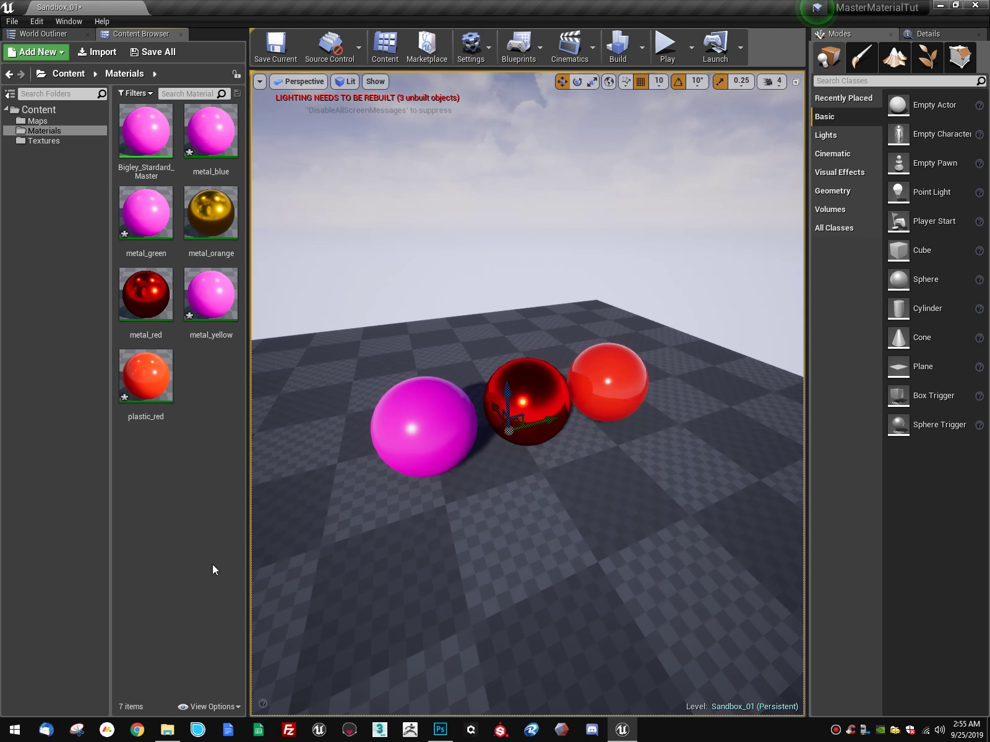
Step: Apply metal_orange to the bright red plastic sphere in the level and duplicate that sphere twice along the row
left_click_drag(146, 295, 159, 286)
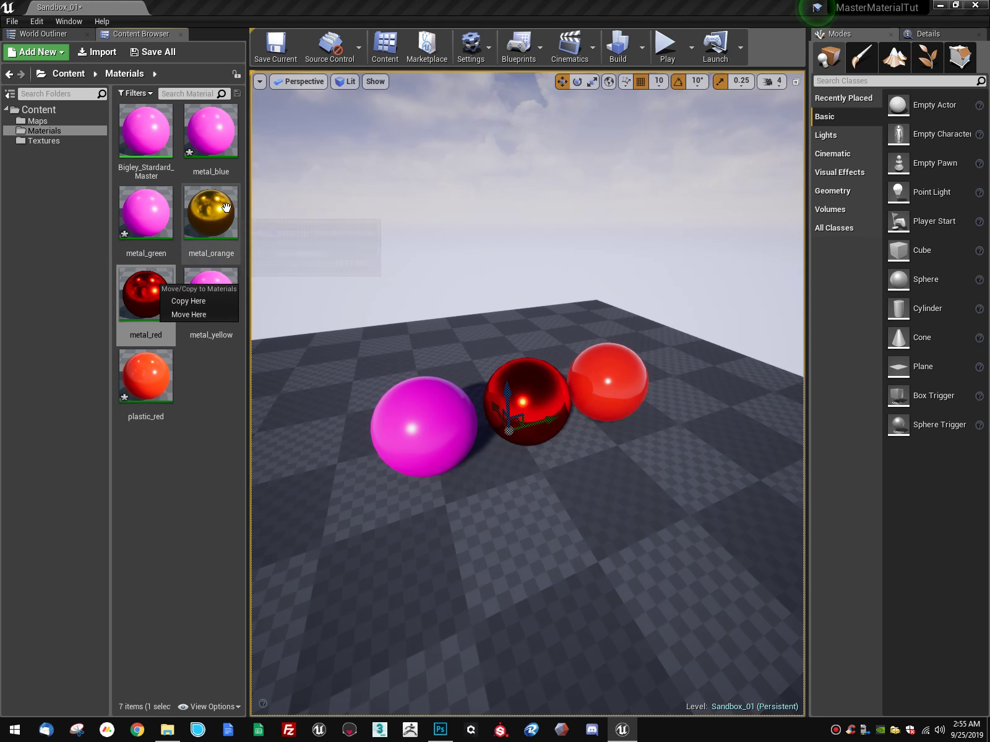
left_click_drag(226, 207, 603, 384)
right_click_drag(689, 357, 646, 347)
left_click(551, 410)
left_click_drag(591, 411, 690, 405, "alt")
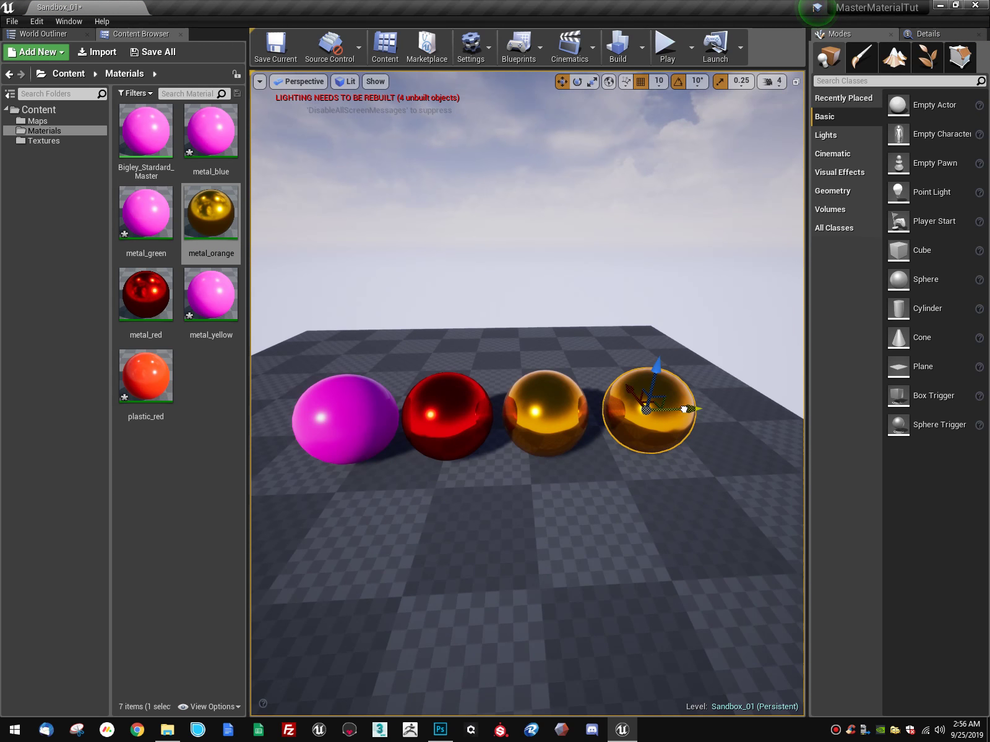
left_click_drag(685, 409, 779, 407, "alt")
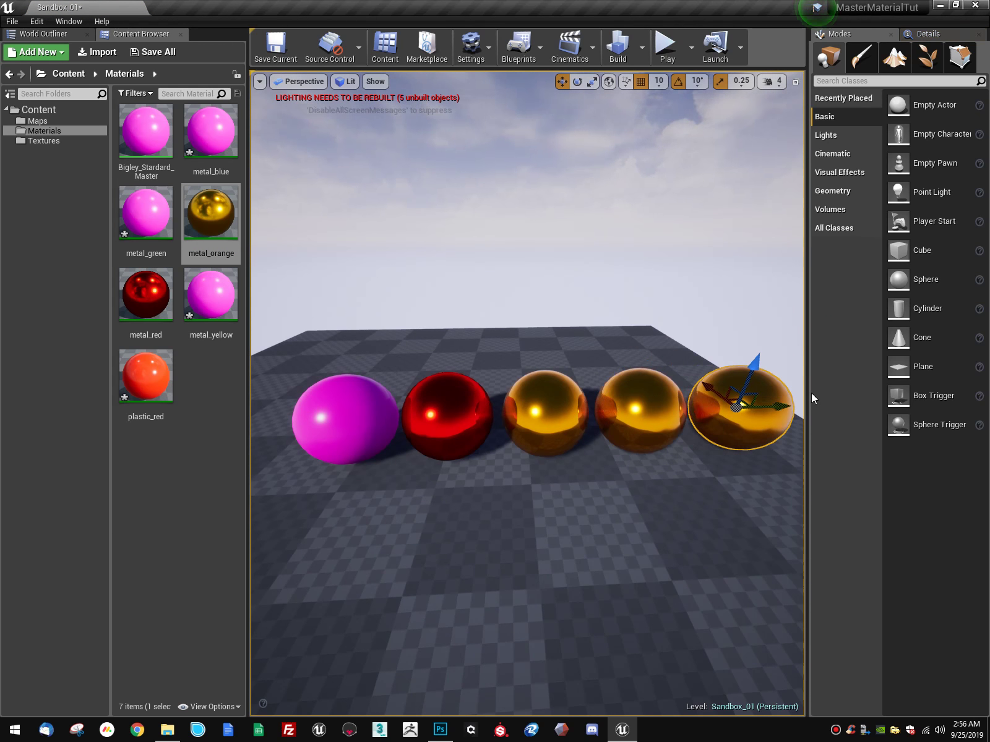
right_click_drag(314, 284, 301, 284)
key("d")
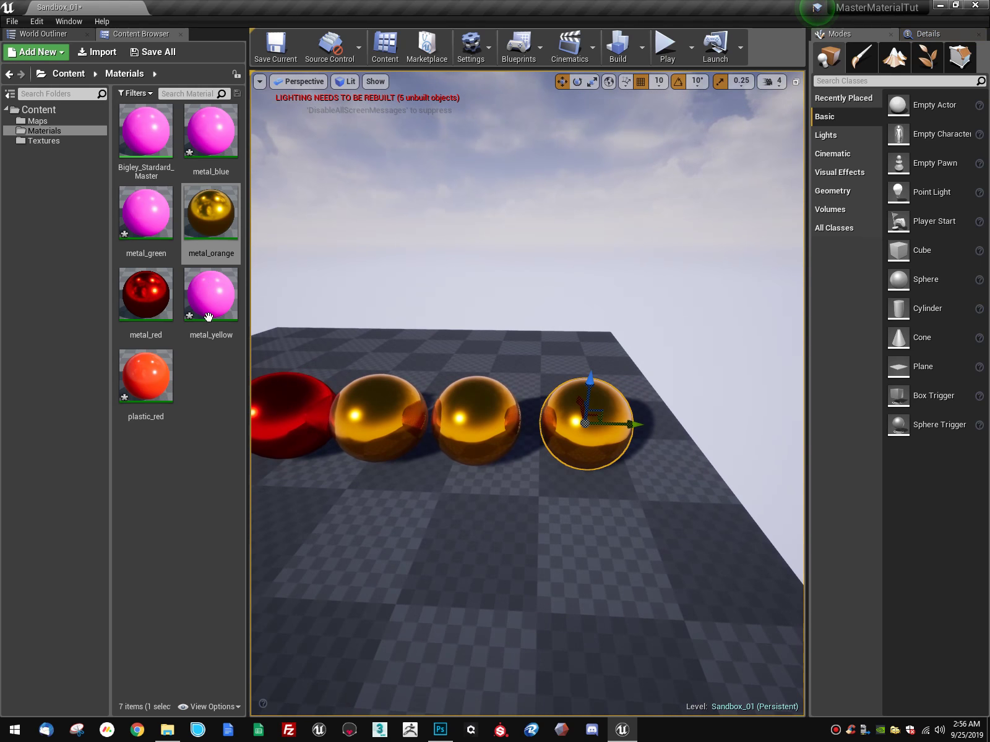
Step: Override metal_yellow's Albedo Color with pure yellow, using red 1.0, green 1.0 and blue 0.0
double_click(208, 317)
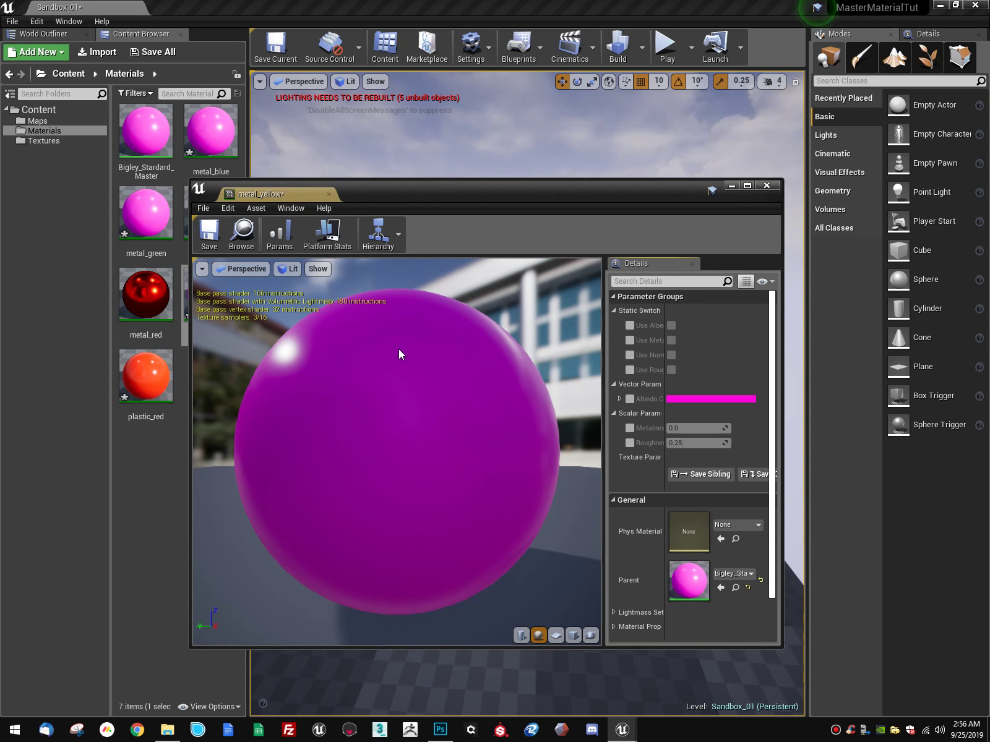
left_click(629, 399)
left_click(700, 400)
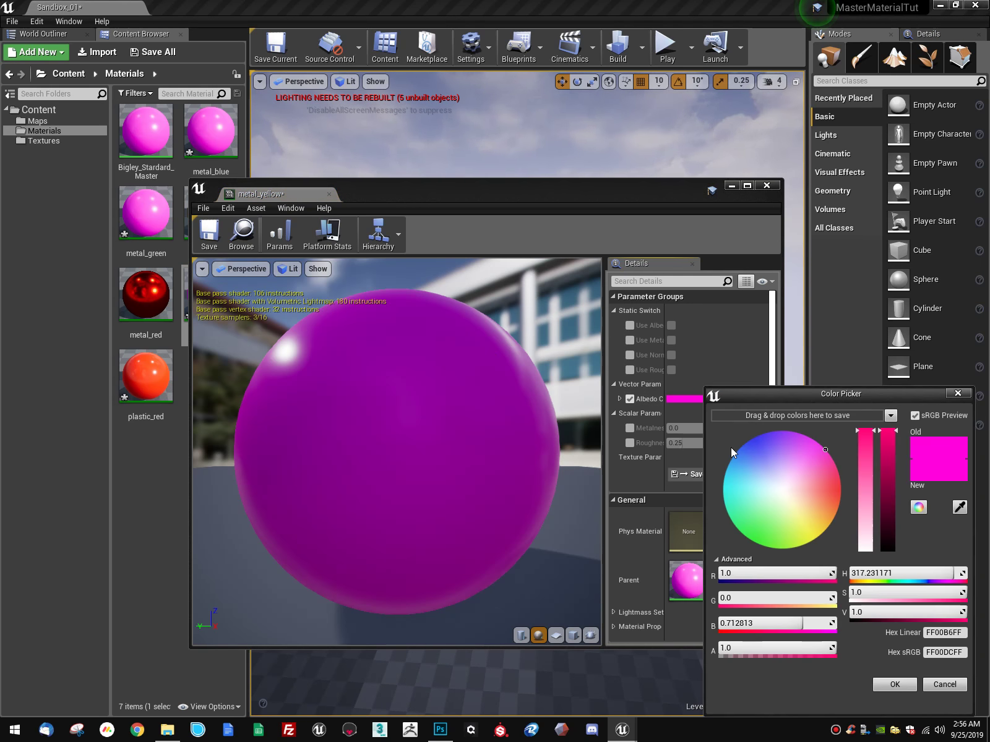
left_click_drag(785, 525, 817, 550)
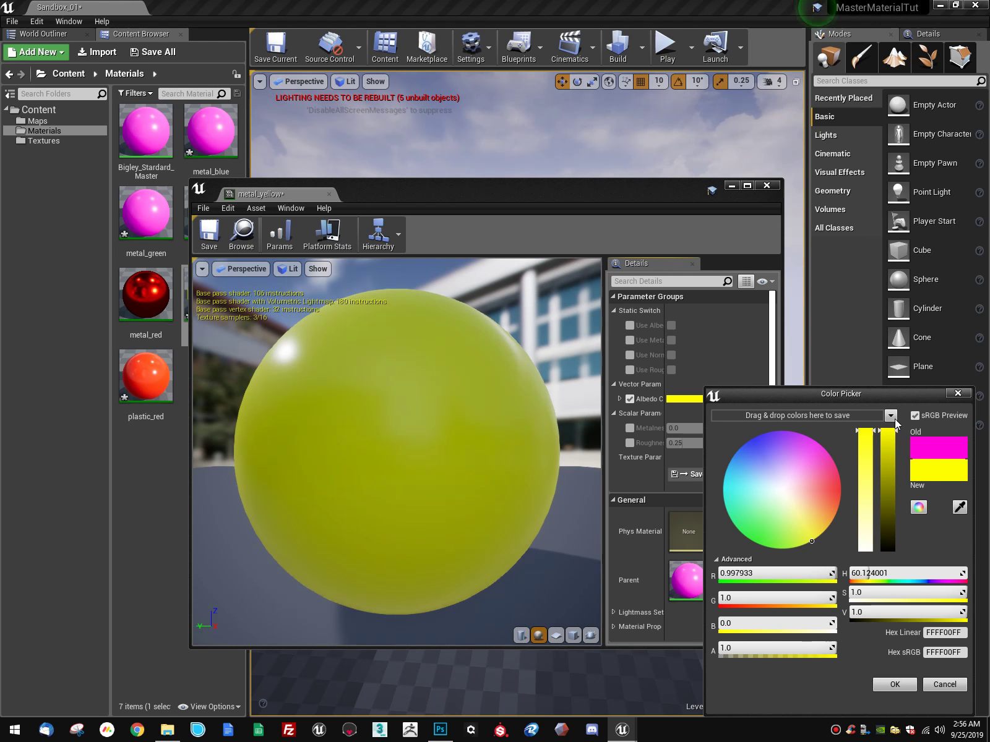
left_click(895, 685)
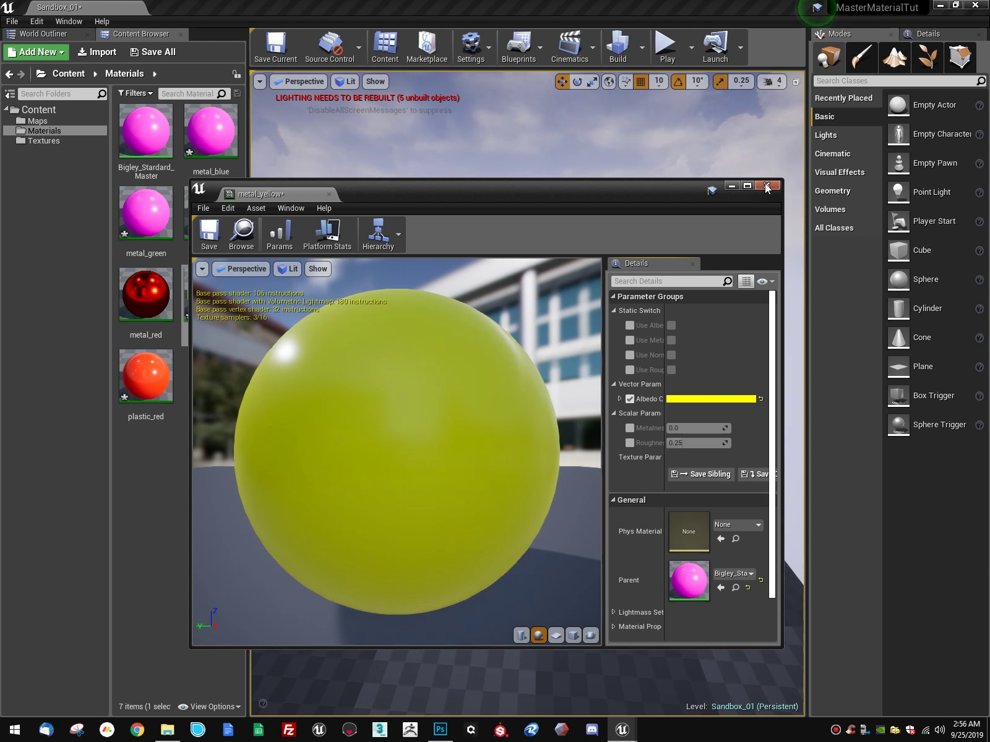
left_click(713, 399)
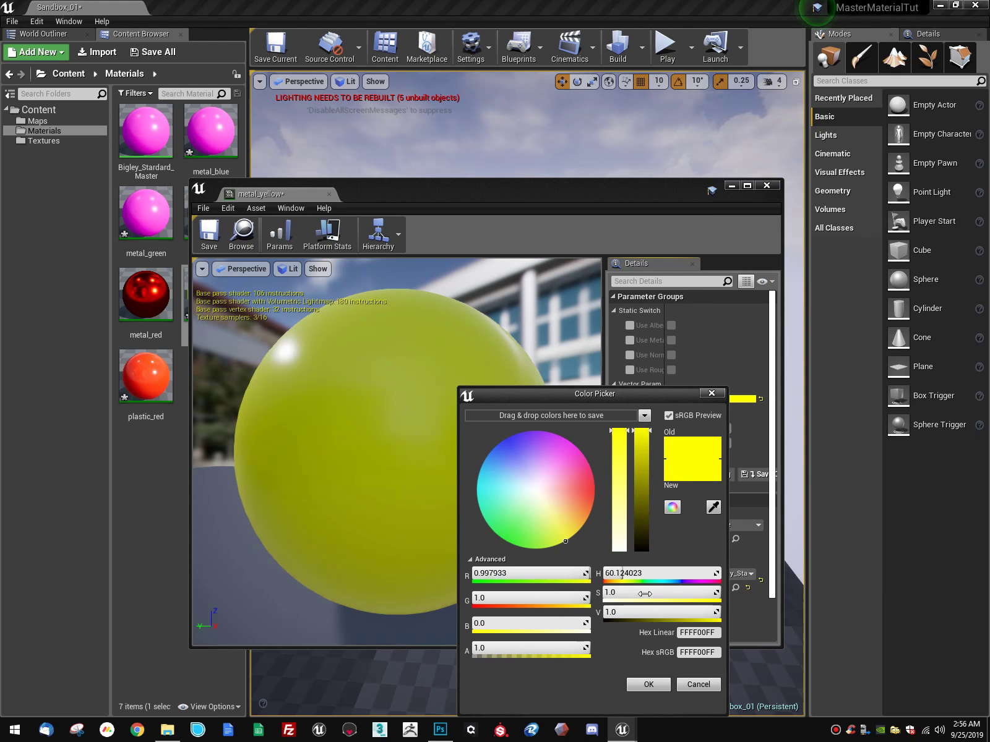
left_click_drag(478, 574, 574, 581)
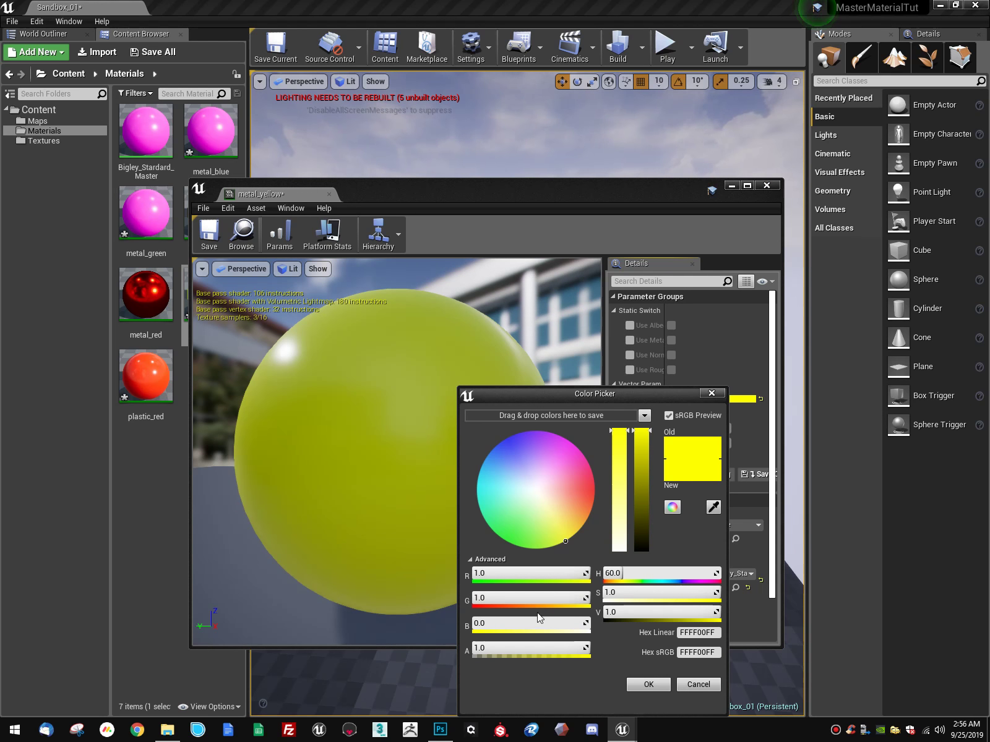
left_click(663, 679)
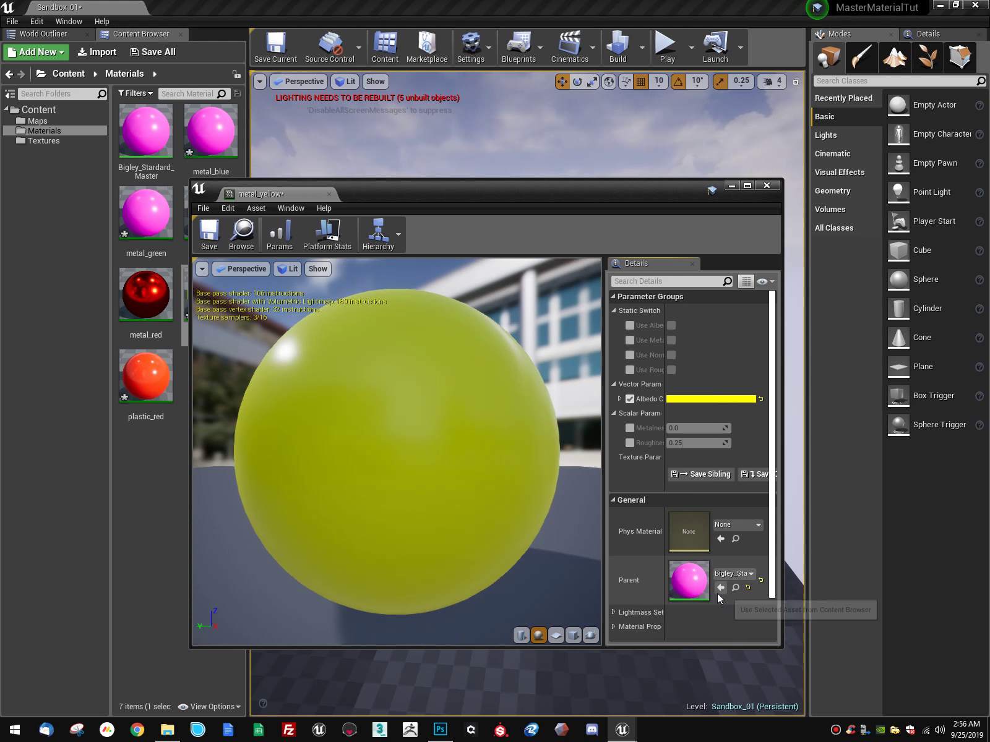
Step: Override metal_yellow's Metalness Value with 1.0 and Roughness Value with 0.175, and save and close the instance
left_click(679, 428)
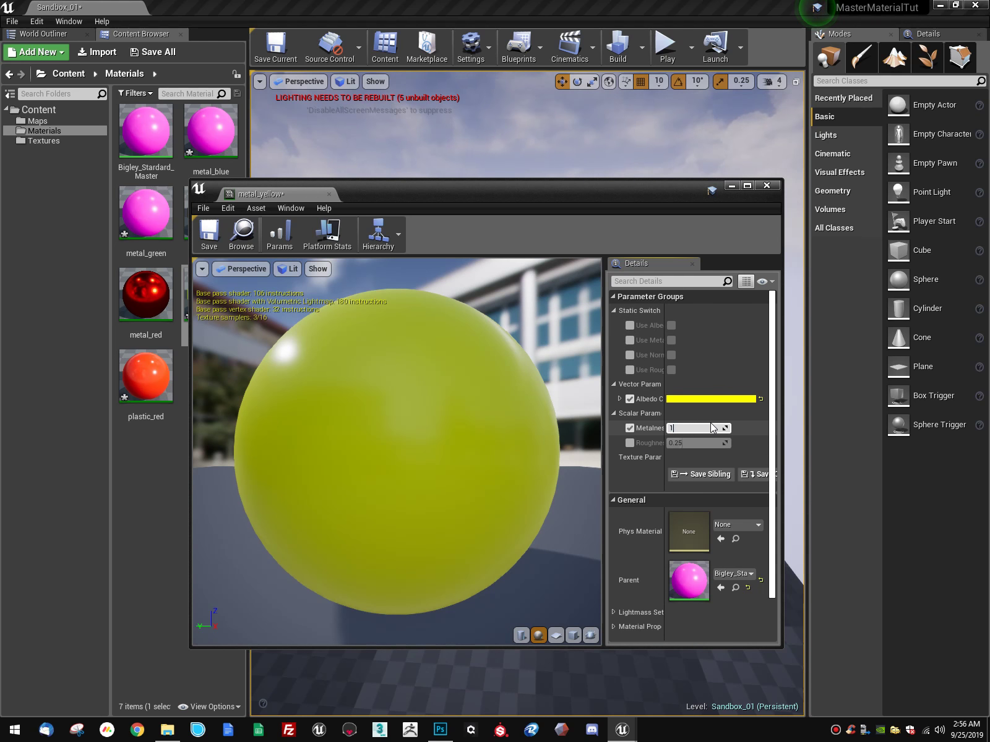
type("1")
key("Return")
left_click(630, 443)
left_click(722, 443)
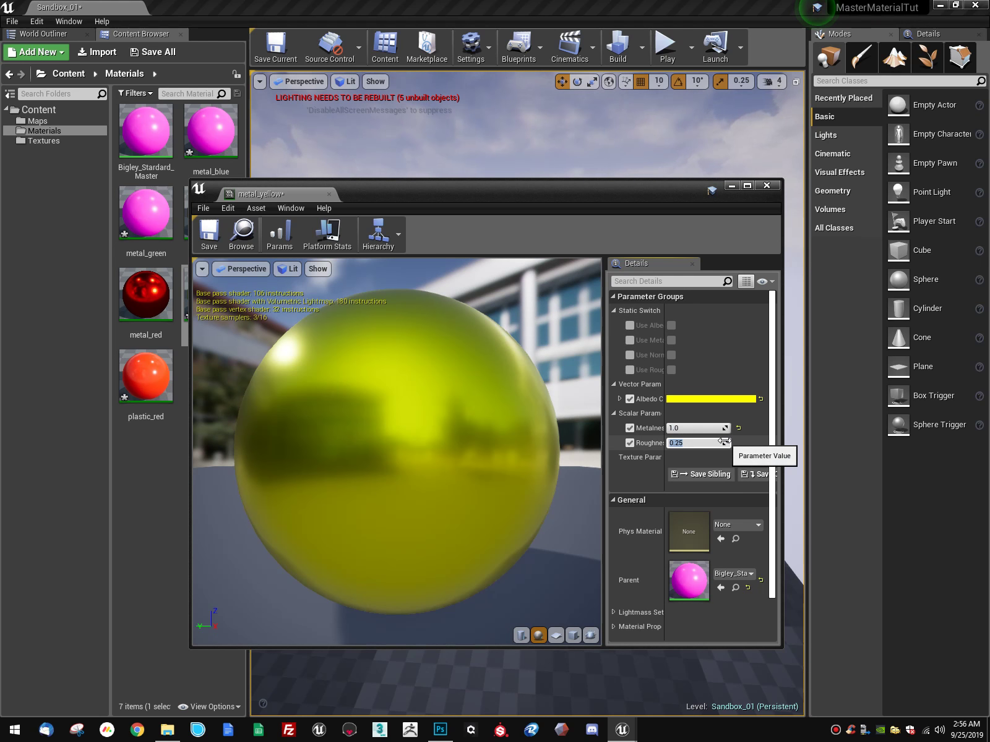
type(".175")
key("Return")
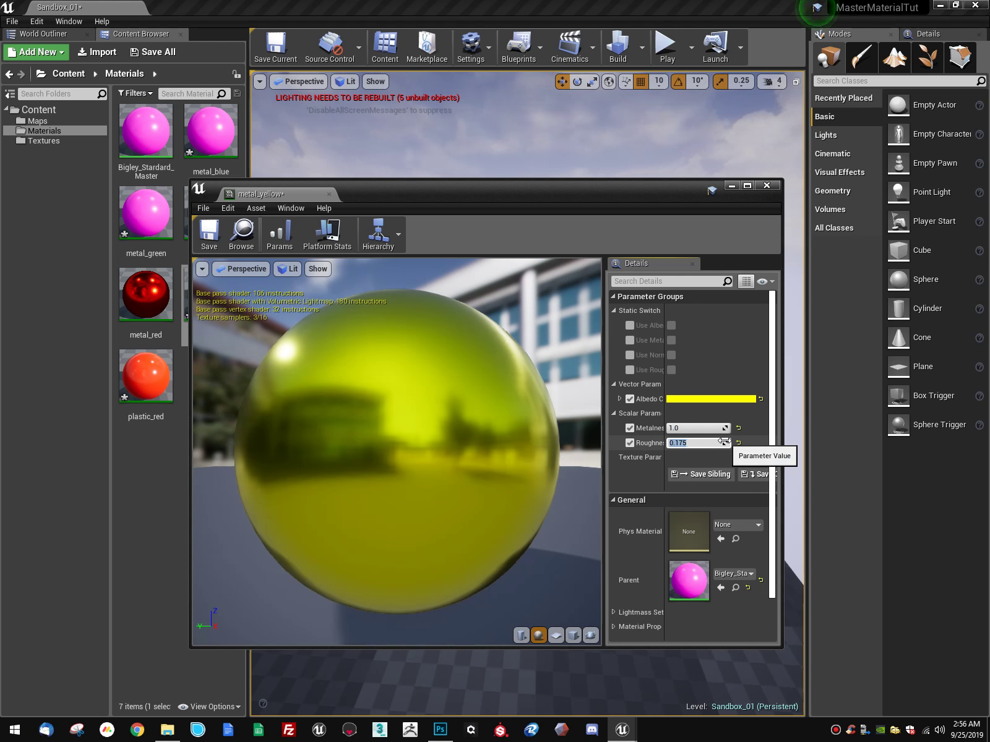
left_click(212, 239)
middle_click(290, 196)
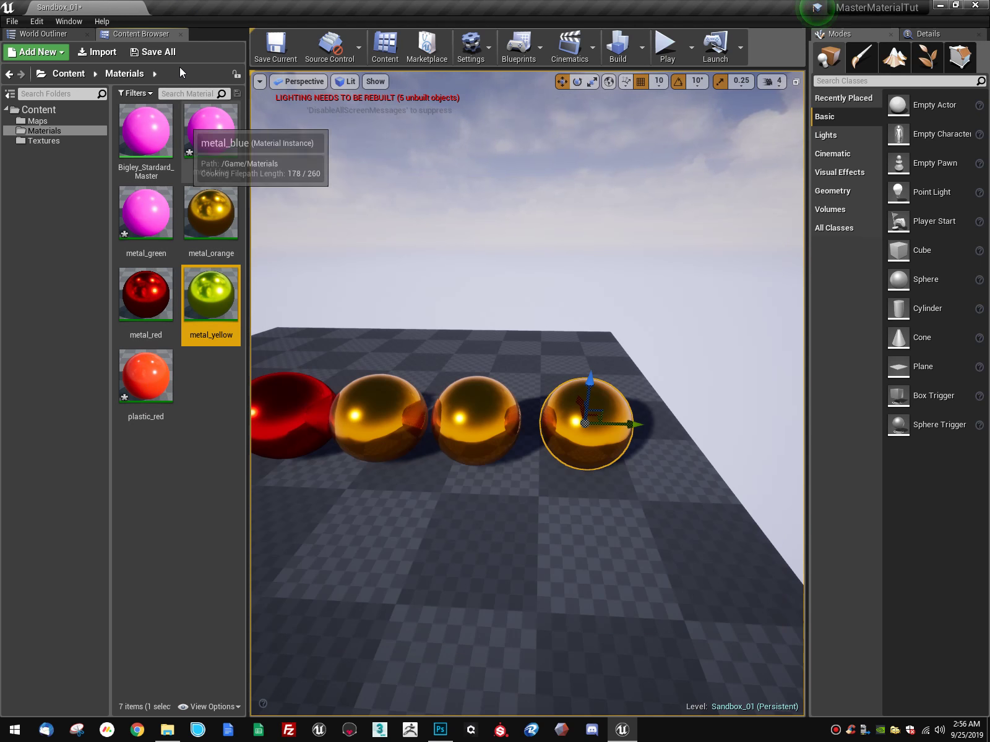
Step: Override metal_green's Albedo Color with pure green, using red 0.0, green 1.0 and blue 0.0
right_click(156, 212)
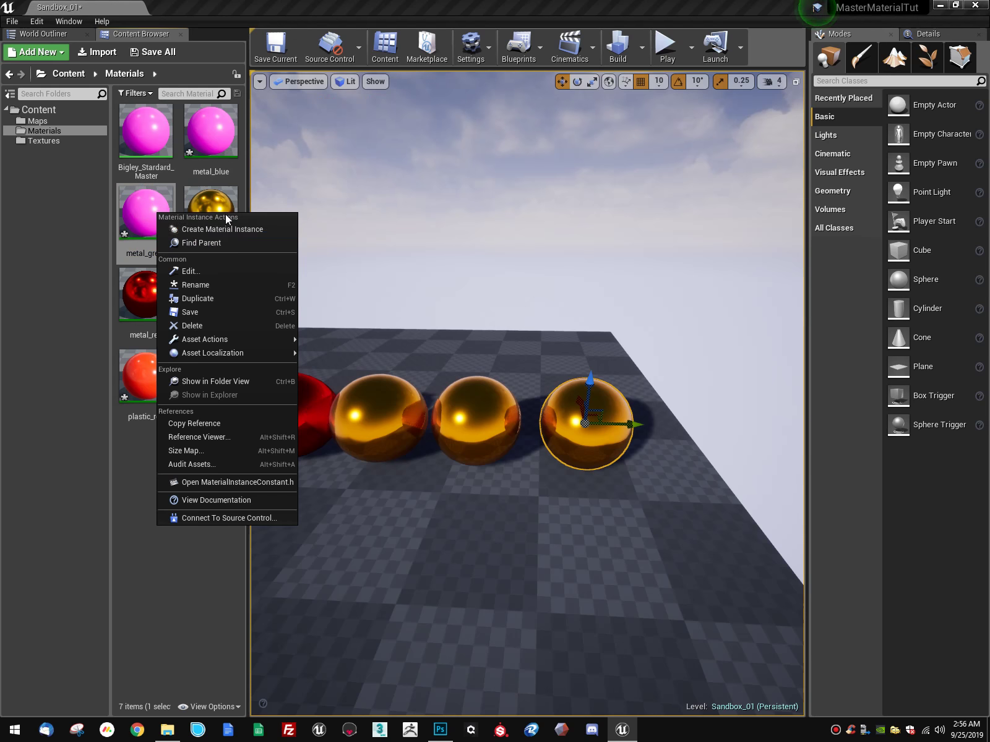
key("Escape")
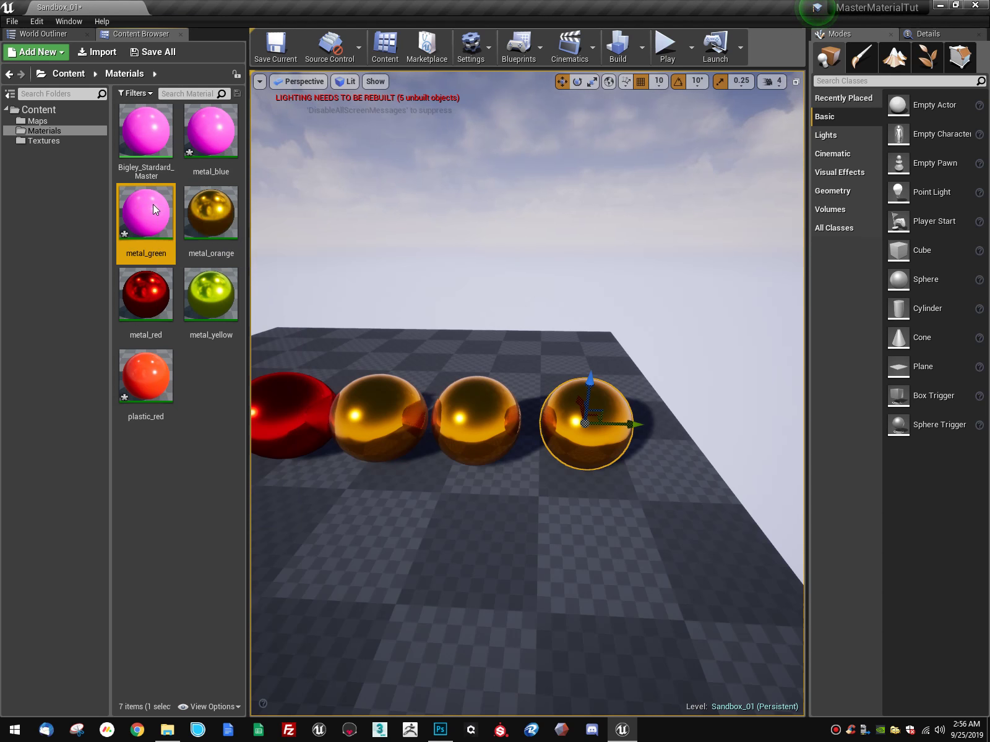
double_click(154, 205)
left_click(684, 399)
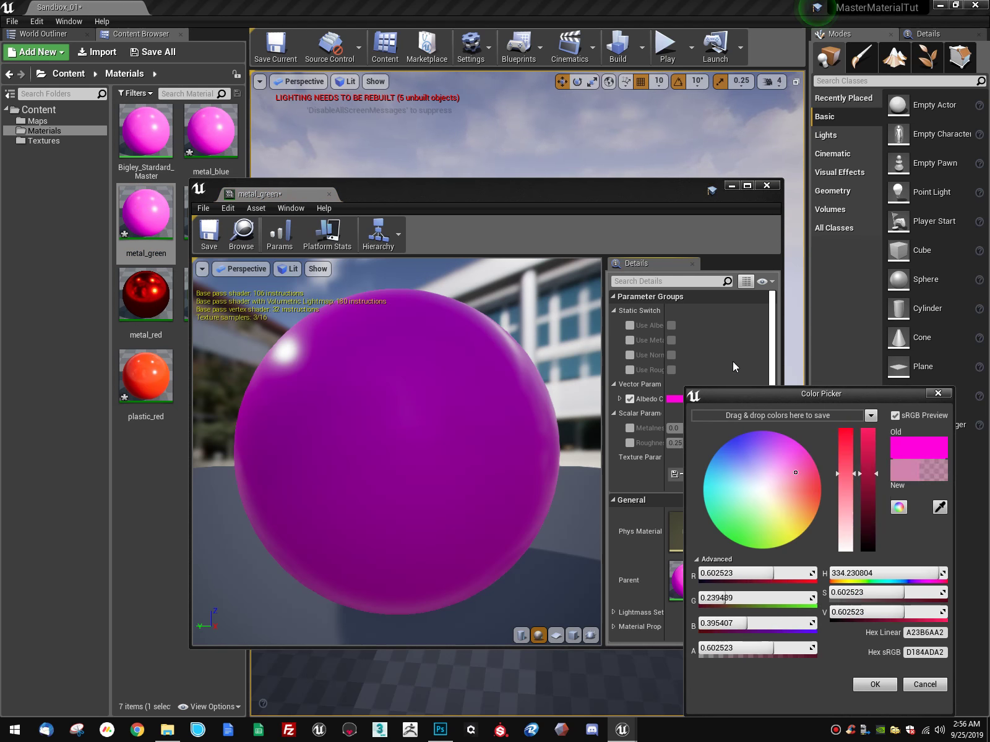
left_click_drag(765, 514, 721, 581)
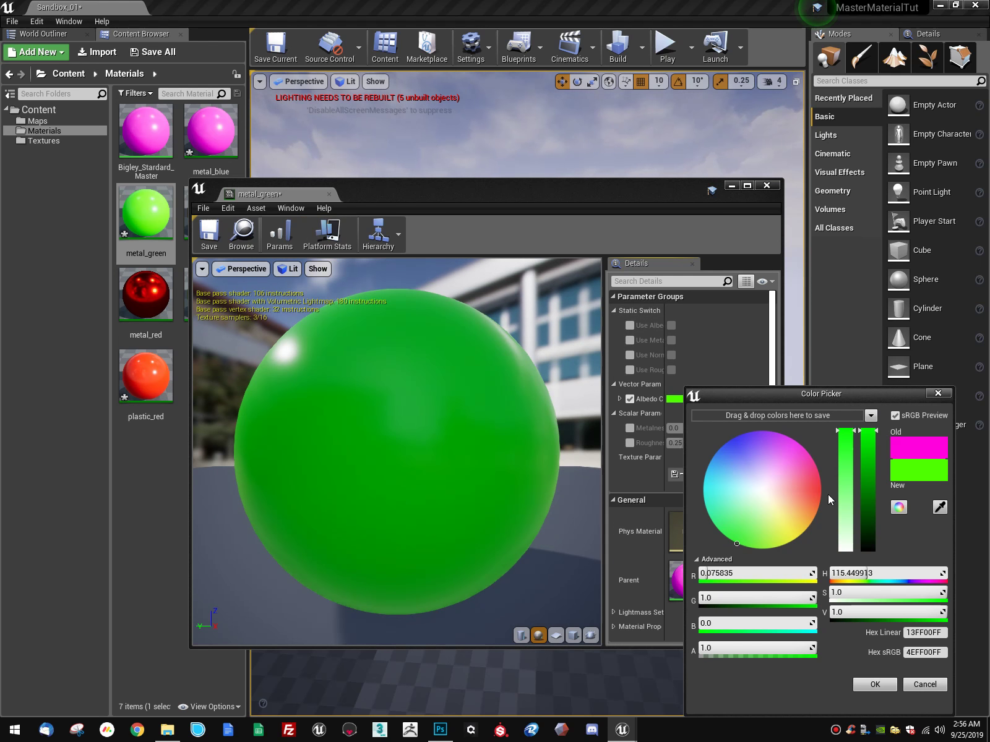
left_click_drag(730, 574, 595, 659)
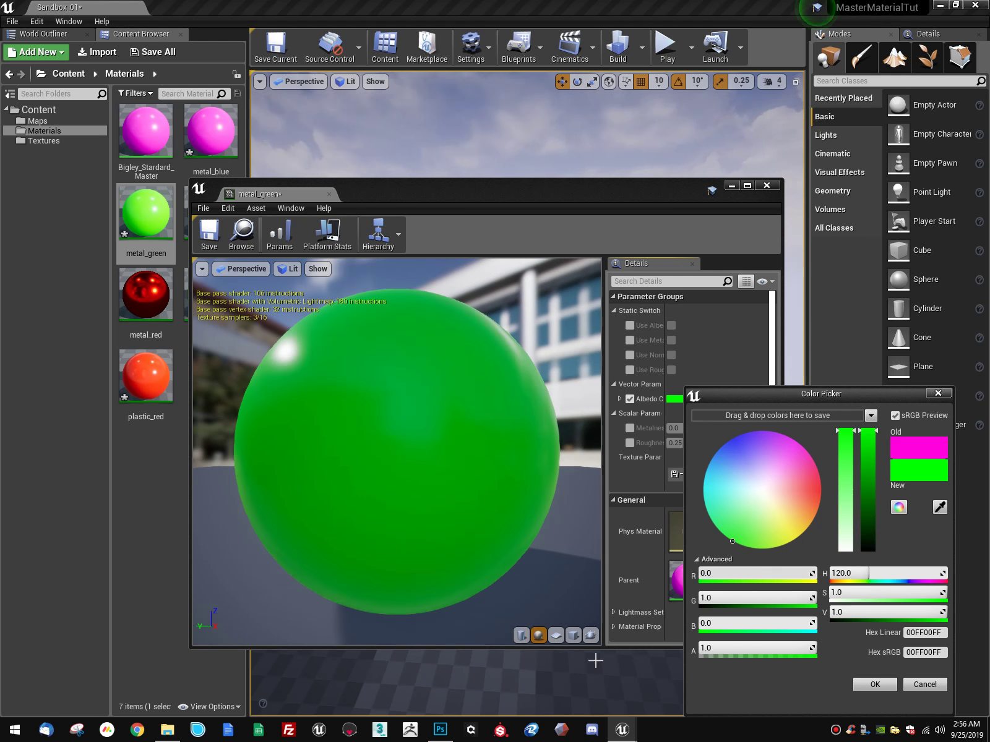
left_click(871, 683)
Step: Override metal_green's Metalness Value with 1.0 and Roughness Value with 0.175, and save and close the instance
left_click(629, 427)
left_click_drag(693, 427, 731, 414)
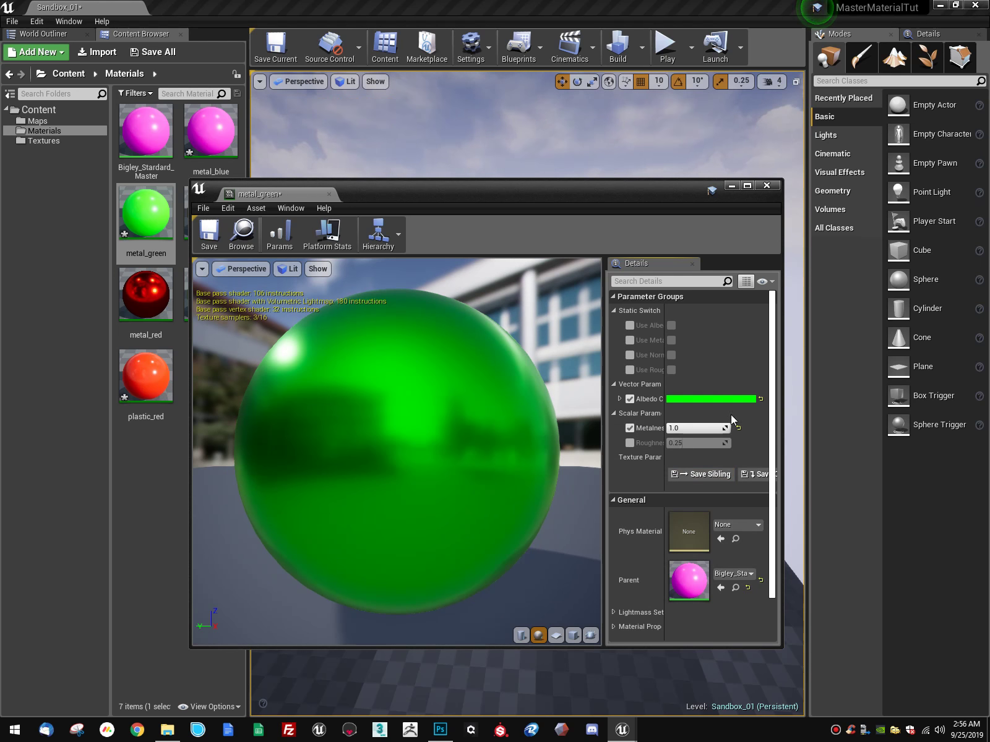
left_click(629, 443)
left_click_drag(680, 443, 620, 601)
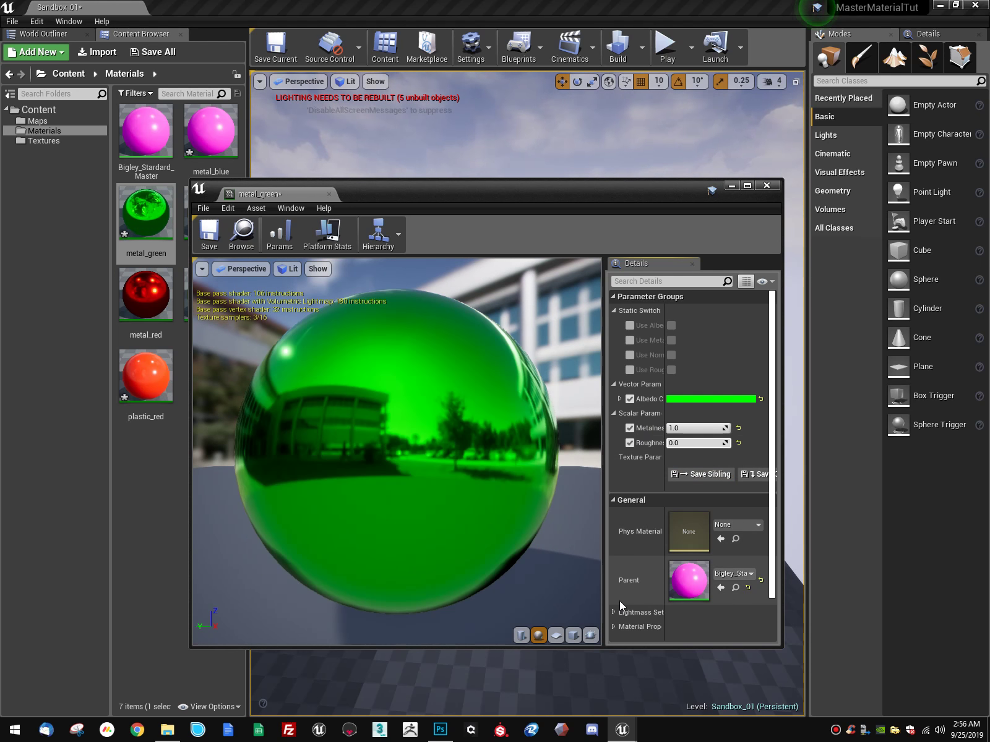
left_click(695, 441)
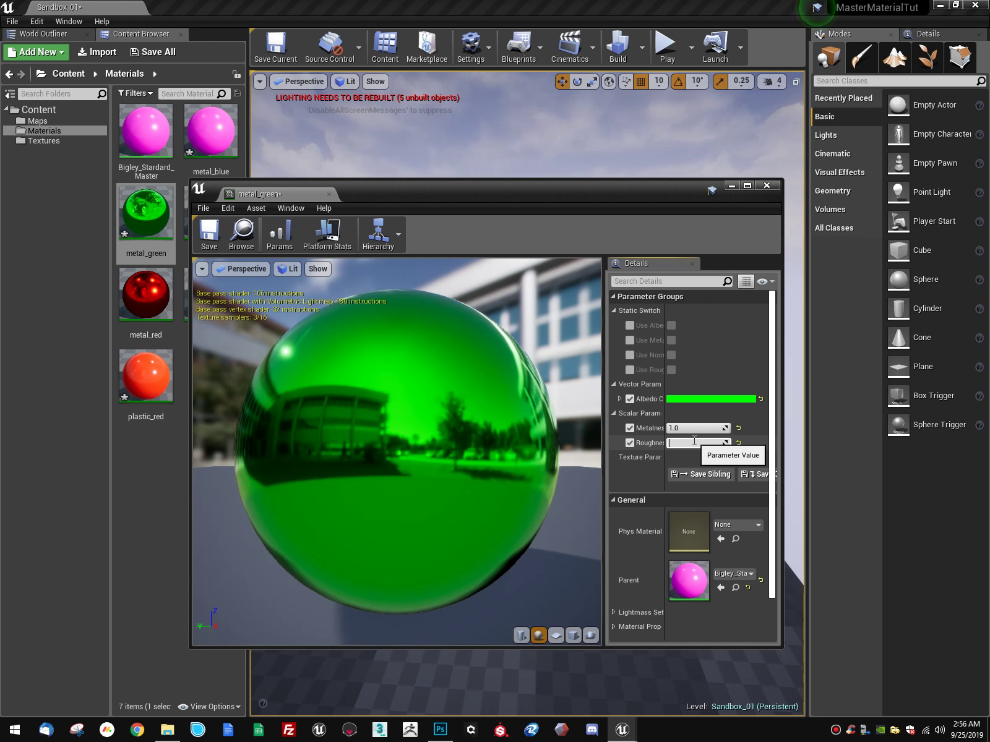
type(".175")
key("Return")
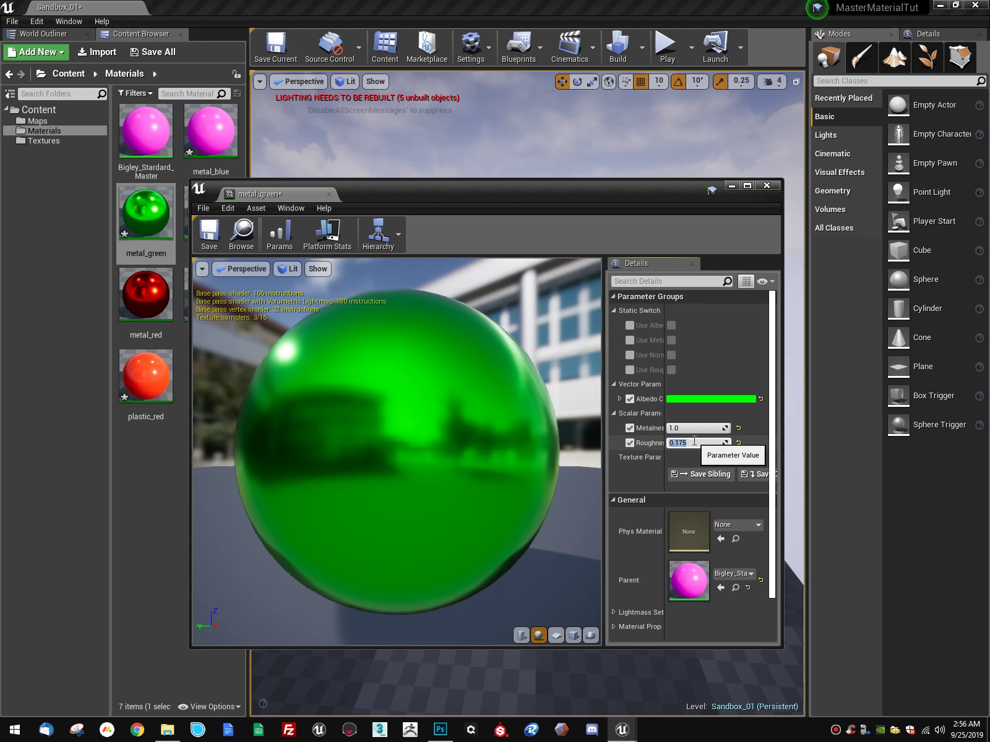
left_click(209, 232)
left_click(766, 186)
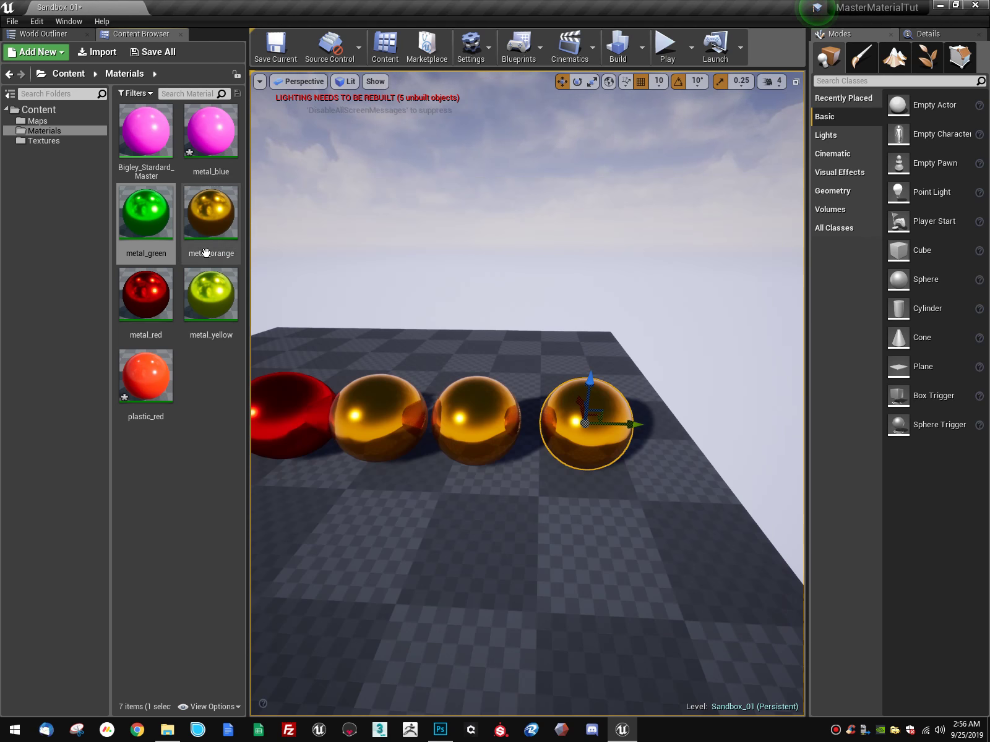
Step: Override metal_blue's Metalness Value with 1.0 and Roughness Value with 0.175, and save and close the instance
left_click(159, 383)
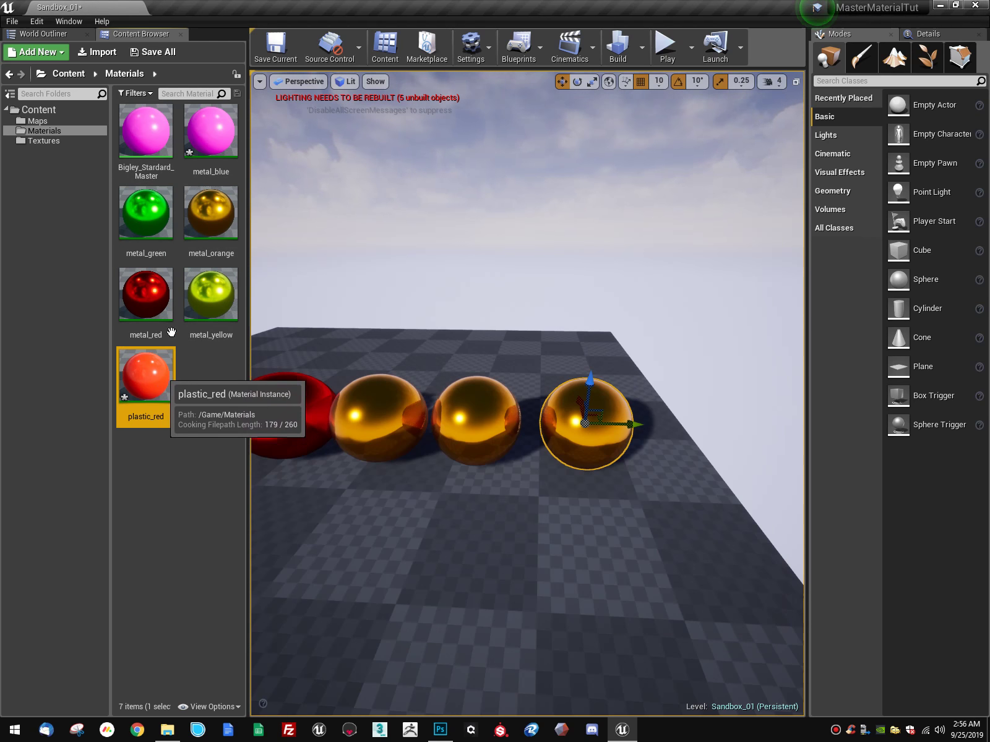
double_click(211, 131)
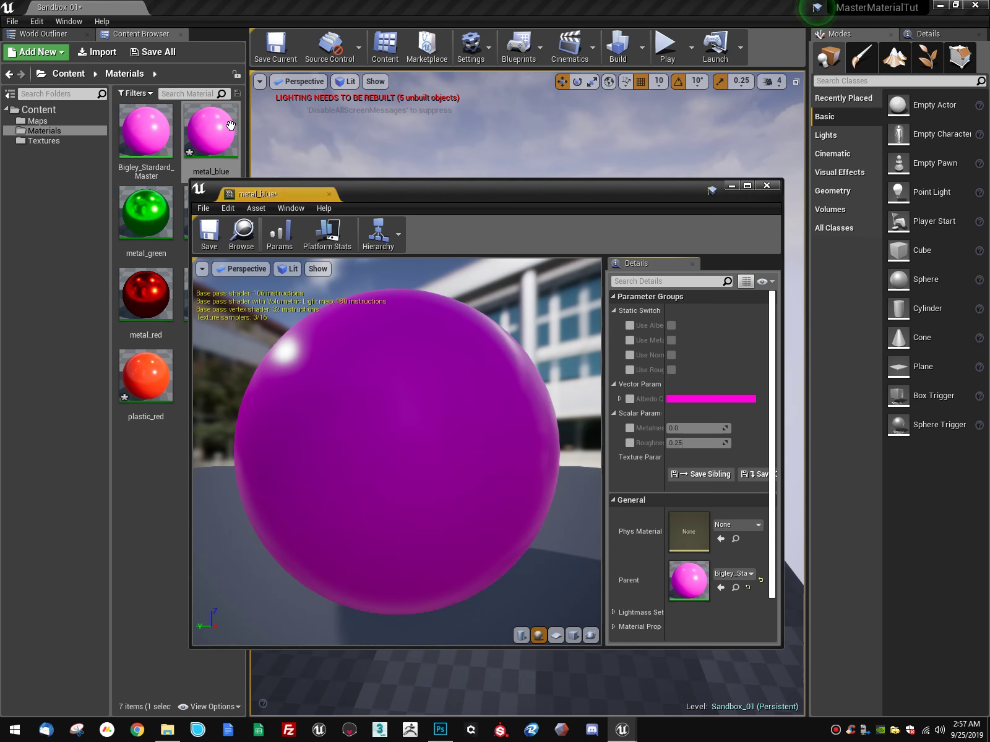
left_click(630, 429)
left_click_drag(689, 428, 732, 428)
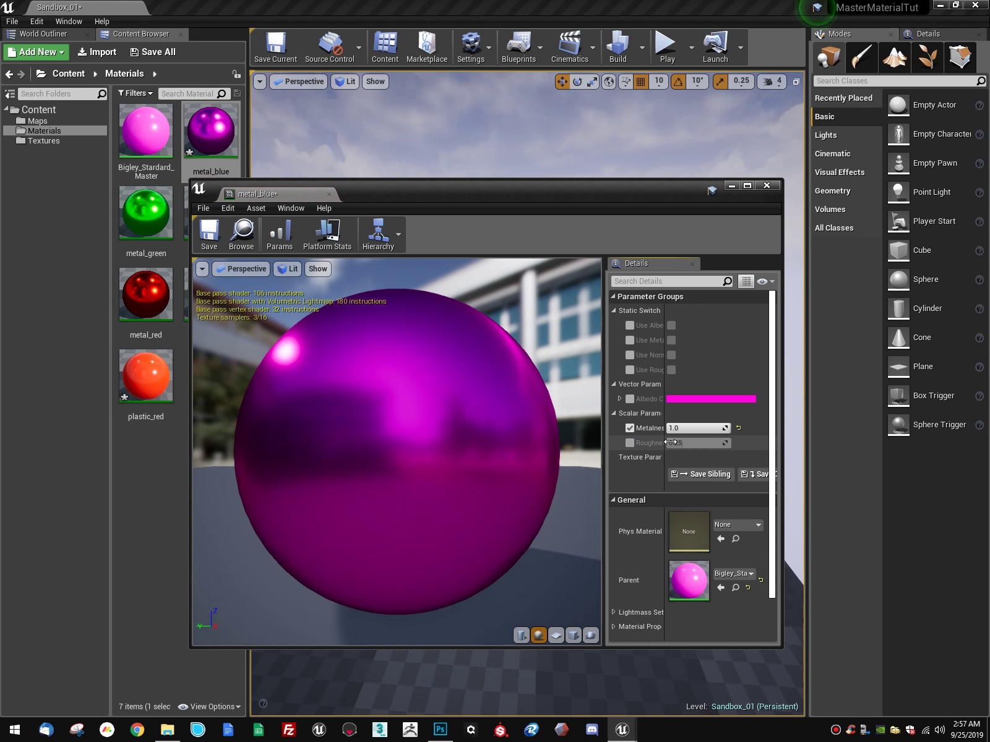
left_click(630, 443)
left_click(727, 443)
type(".1")
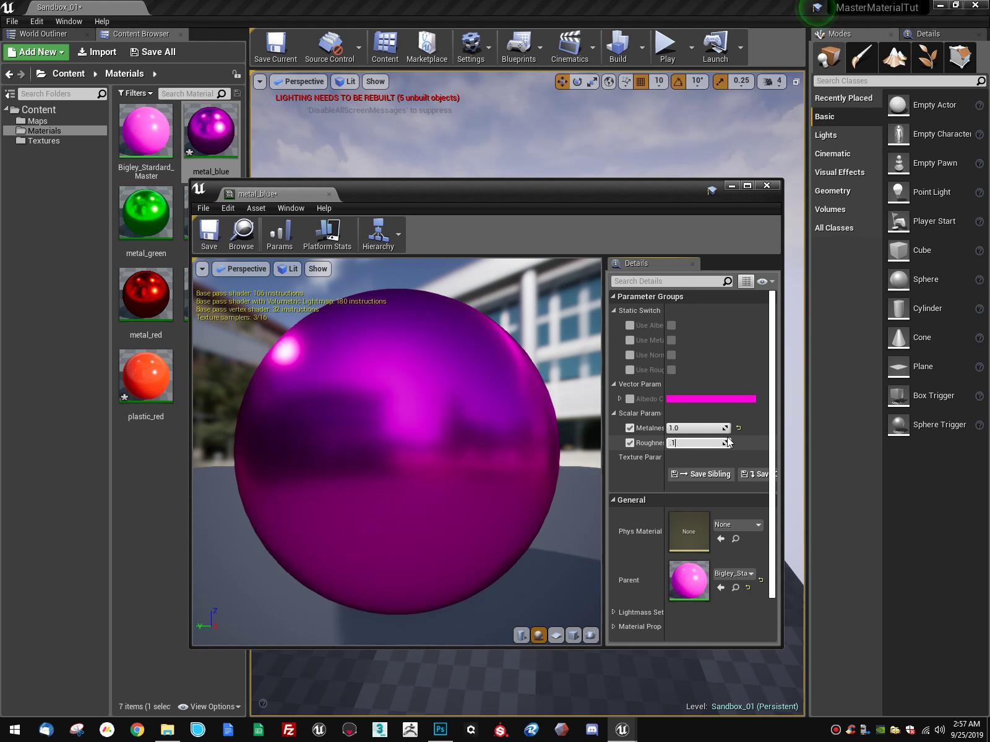
type("75")
key("Return")
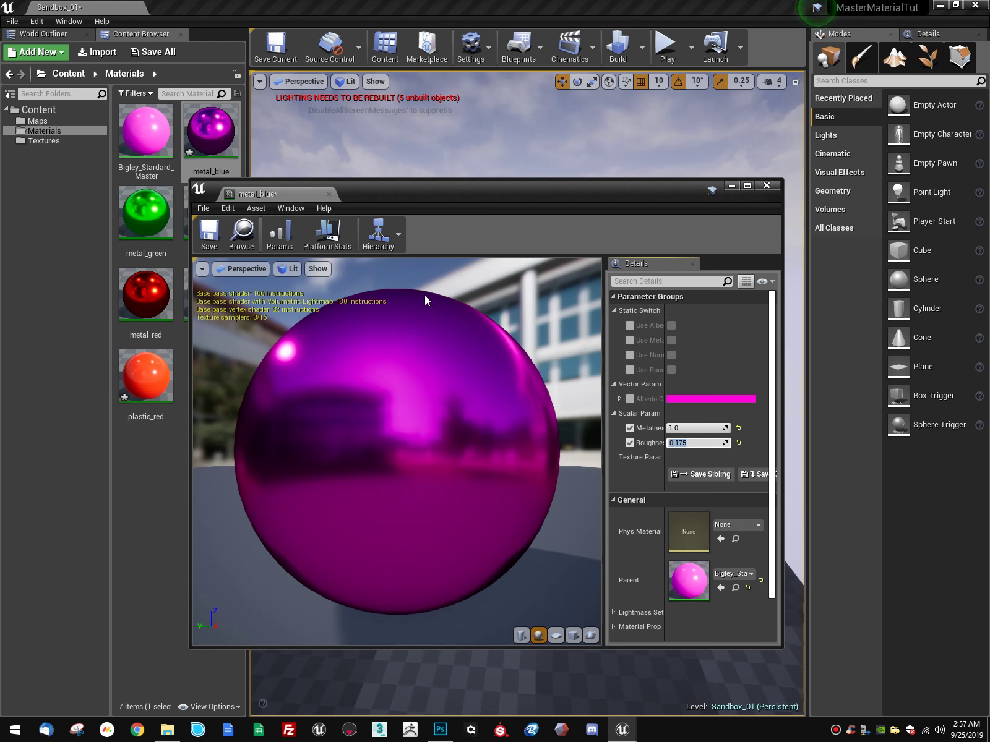
left_click(209, 235)
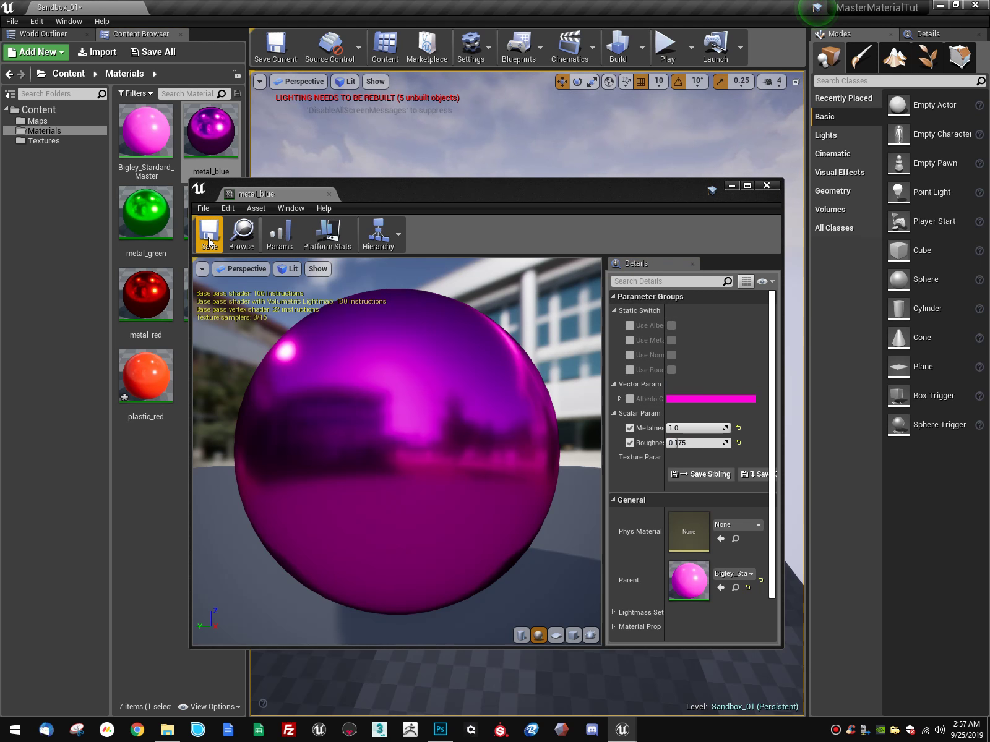
left_click(766, 185)
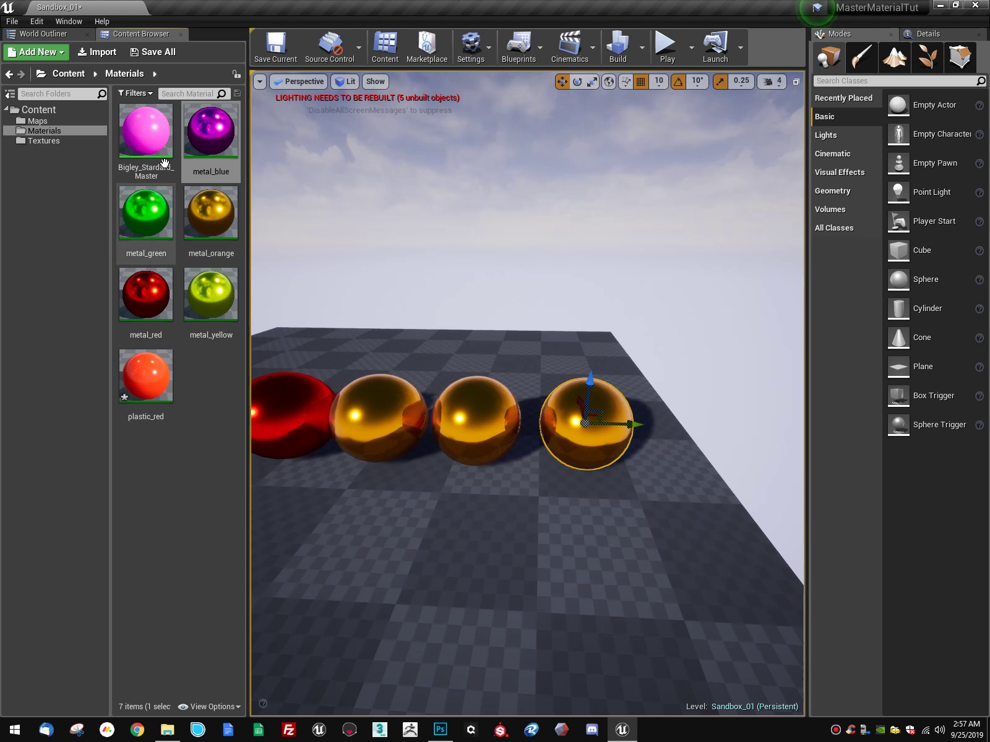
Step: Override metal_blue's Albedo Color with pure blue, using red 0.0, green 0.0 and blue 1.0, and save and close the instance
right_click(219, 123)
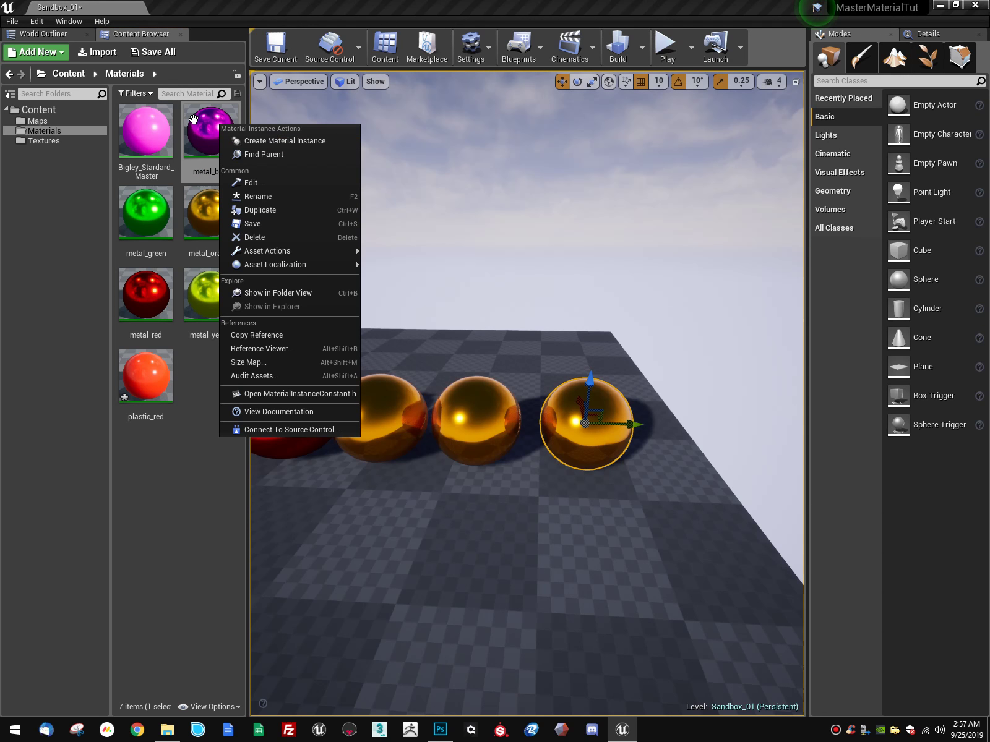
left_click(222, 105)
double_click(209, 122)
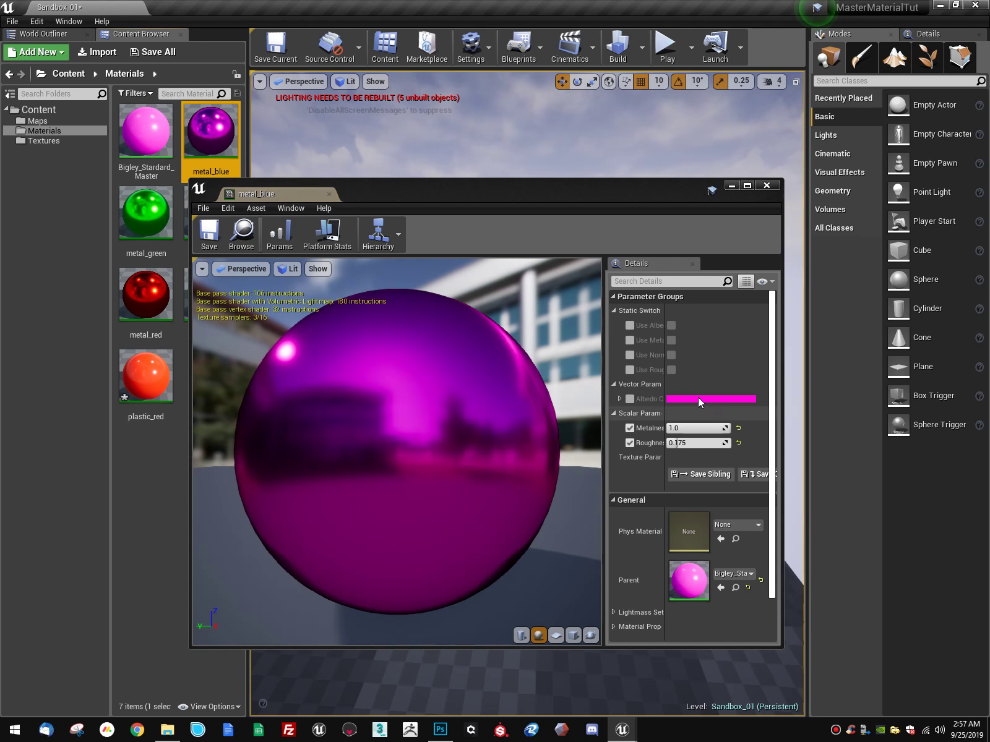
left_click(698, 399)
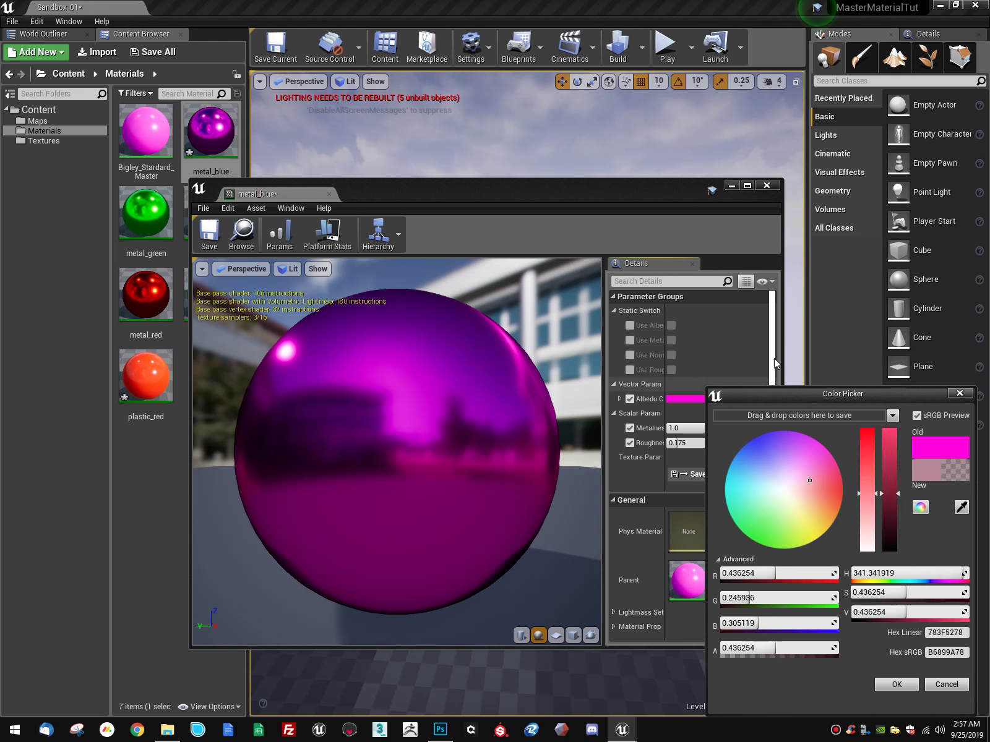
left_click_drag(799, 478, 756, 436)
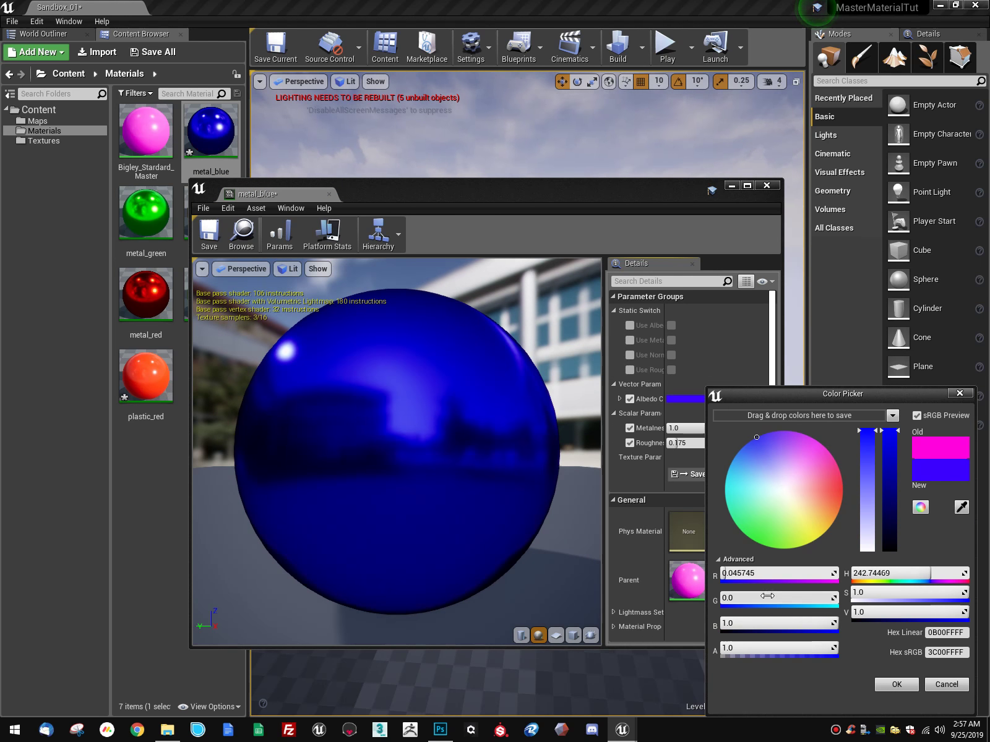
left_click_drag(782, 576, 721, 576)
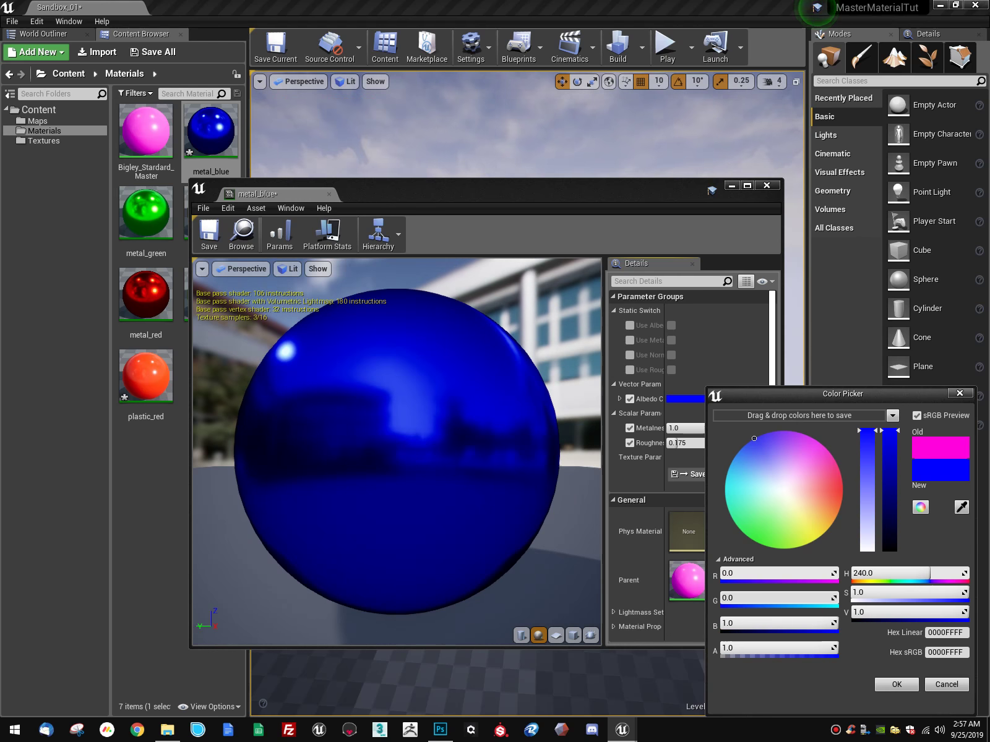
left_click(902, 686)
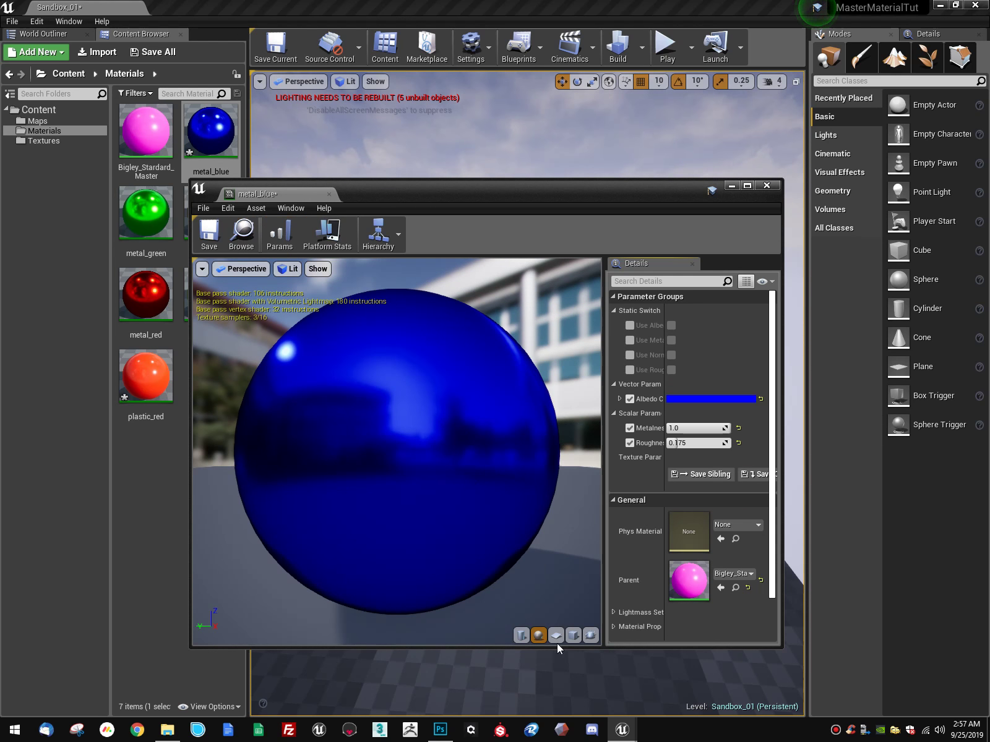
left_click(212, 235)
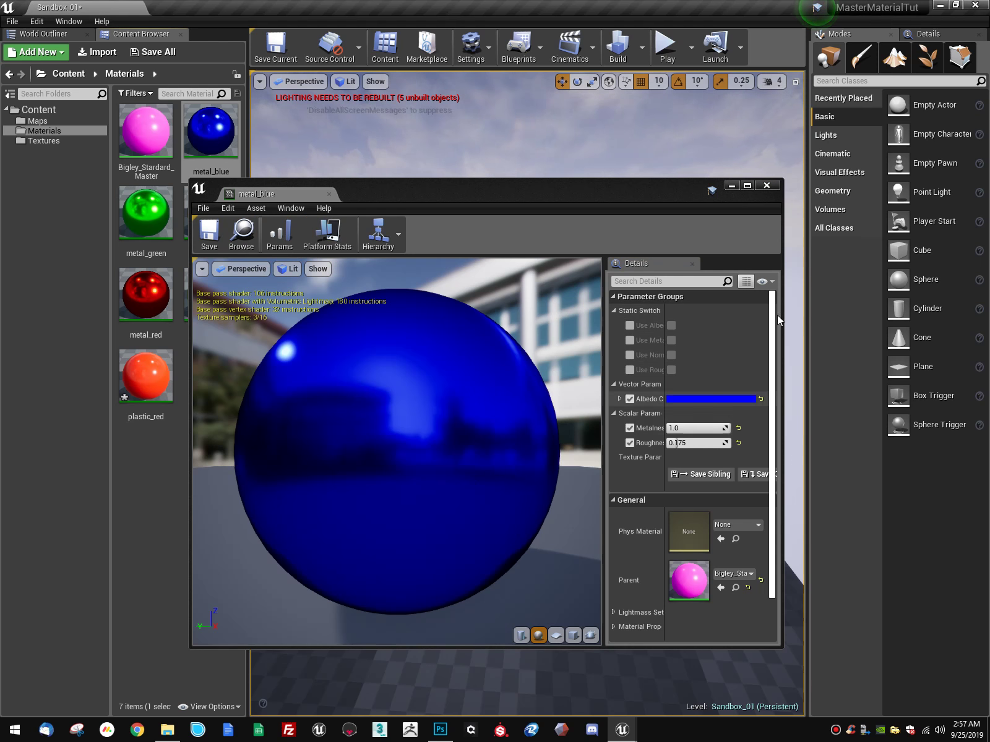
left_click(772, 188)
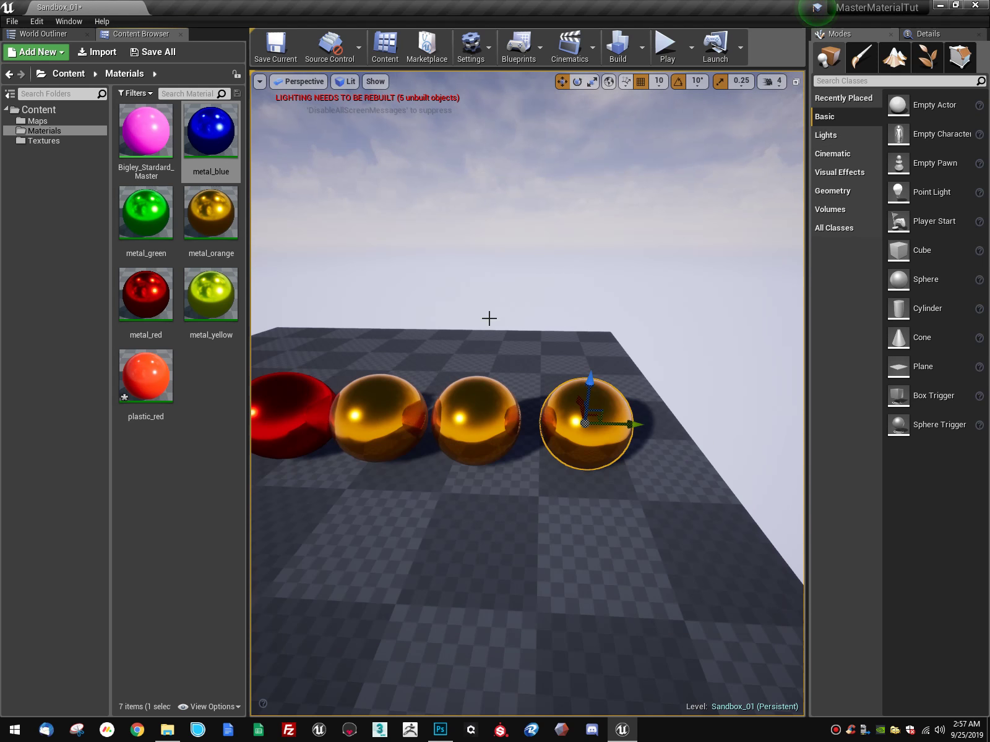
Step: Apply metal_red, metal_orange, metal_yellow, metal_green and metal_blue in that order to the five level spheres, starting from the pink one
right_click_drag(527, 372, 504, 396)
key("s")
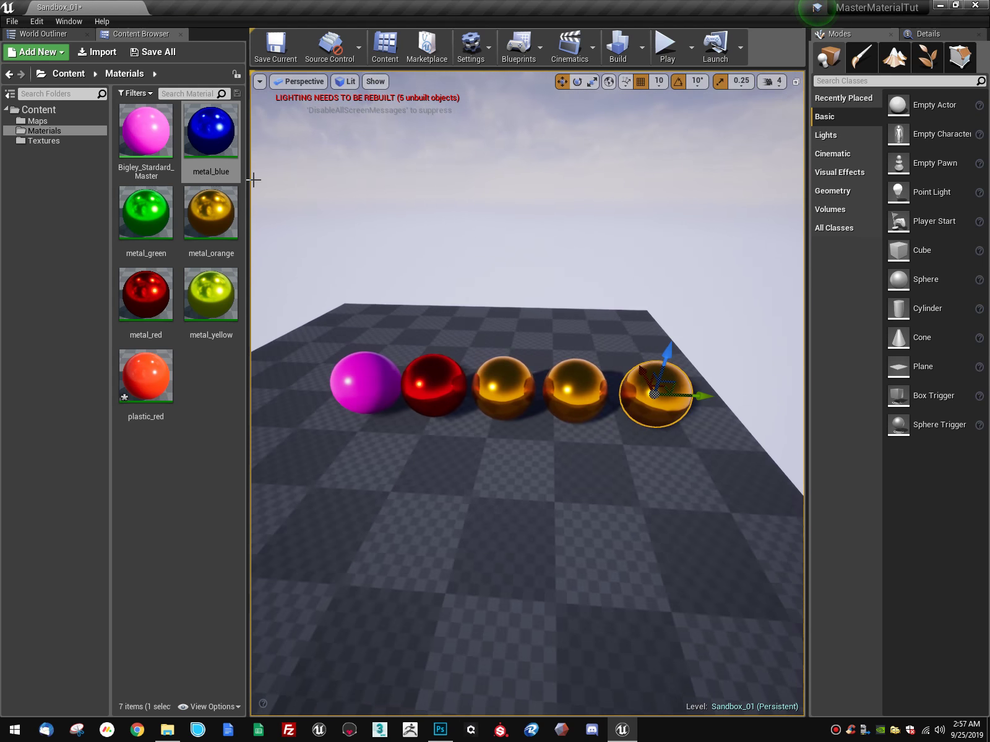
left_click_drag(159, 300, 366, 384)
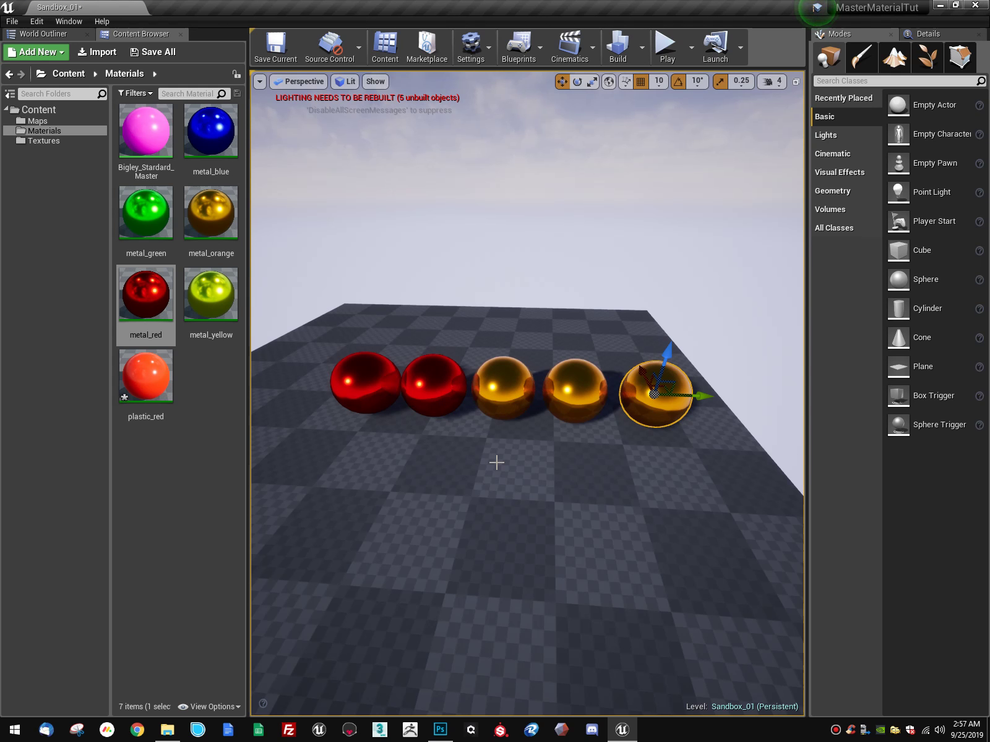
left_click_drag(210, 213, 436, 381)
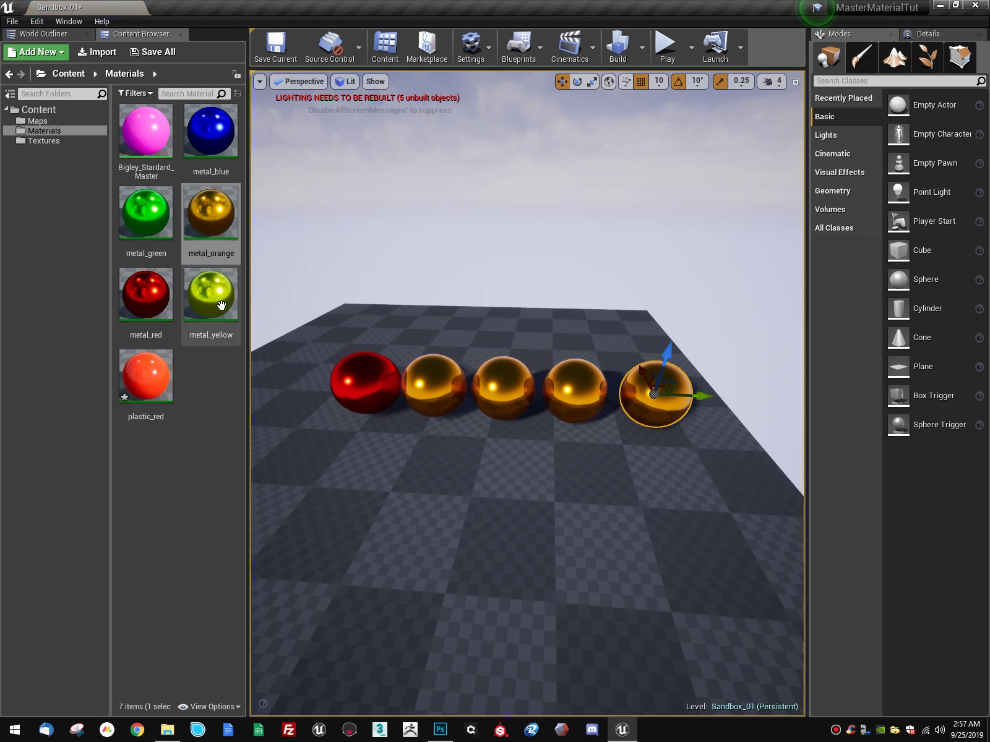
left_click_drag(221, 305, 502, 387)
left_click_drag(146, 214, 572, 393)
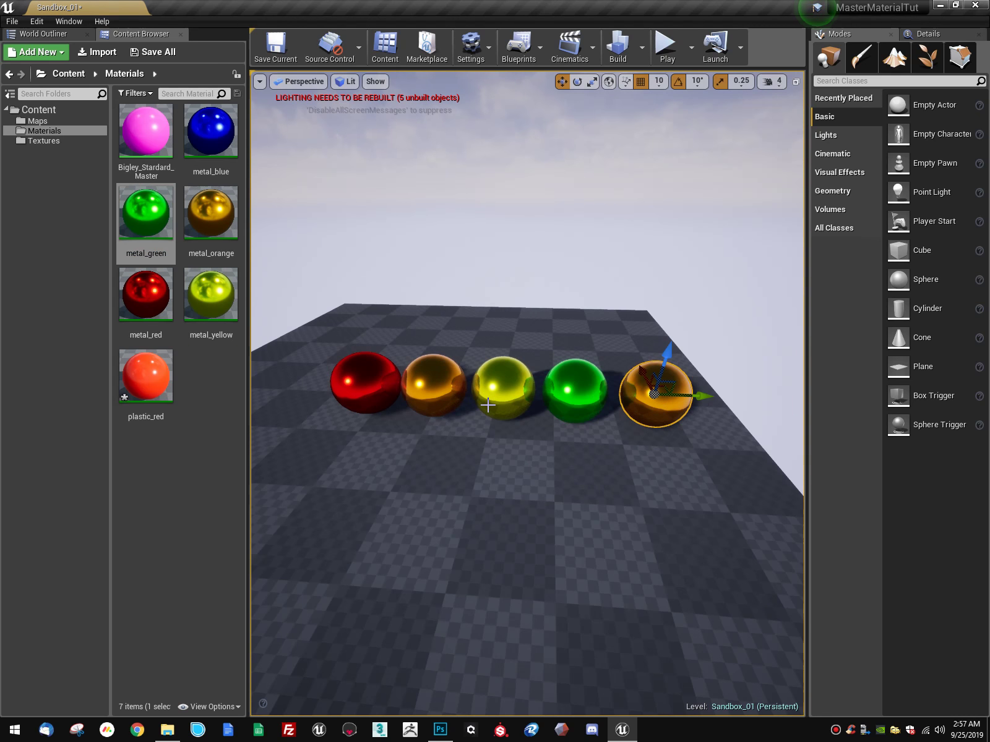
left_click_drag(211, 130, 647, 369)
Step: Select all five metal spheres together and duplicate them into a second parallel row beside the first
right_click_drag(647, 369, 587, 308)
left_click(401, 390, "ctrl")
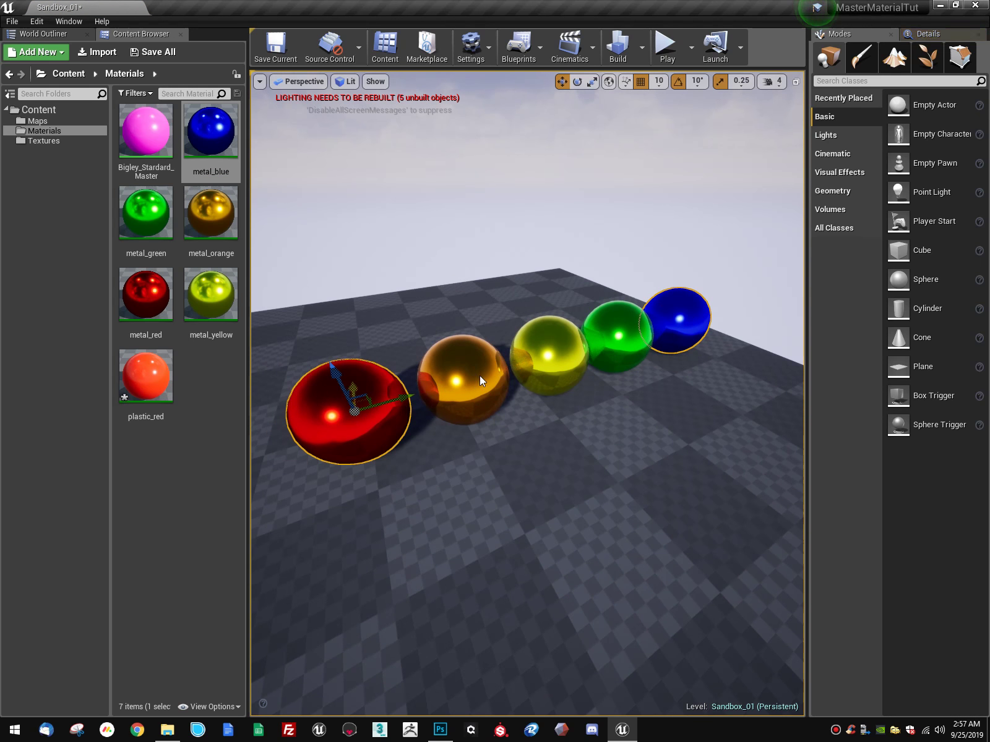
left_click(480, 377, "ctrl")
left_click(548, 359, "ctrl")
left_click(618, 331, "ctrl")
right_click_drag(626, 332, 587, 357)
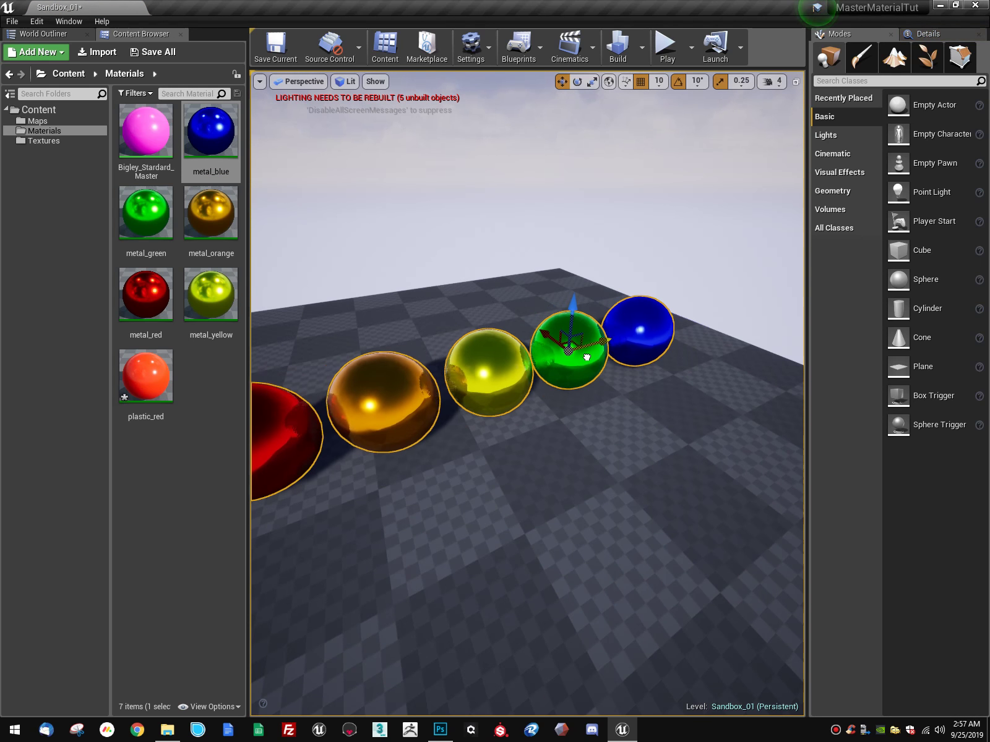
mouse_move(586, 357)
left_mouse_down()
mouse_move(561, 350)
mouse_move(585, 368)
mouse_move(573, 362)
left_mouse_up()
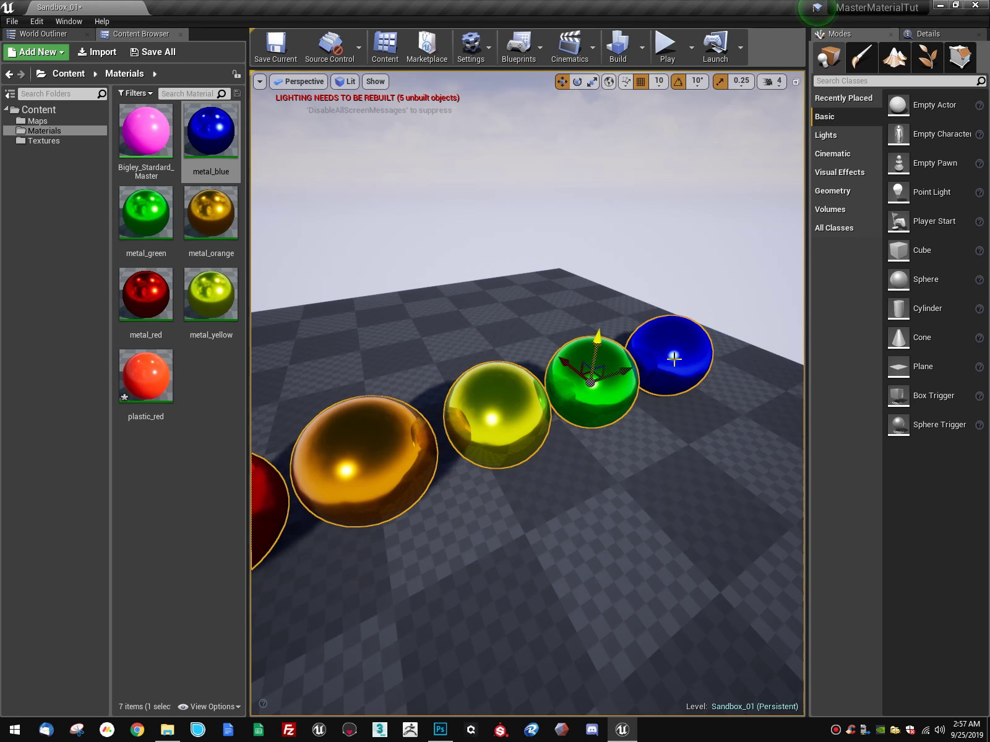
right_click_drag(675, 359, 546, 360)
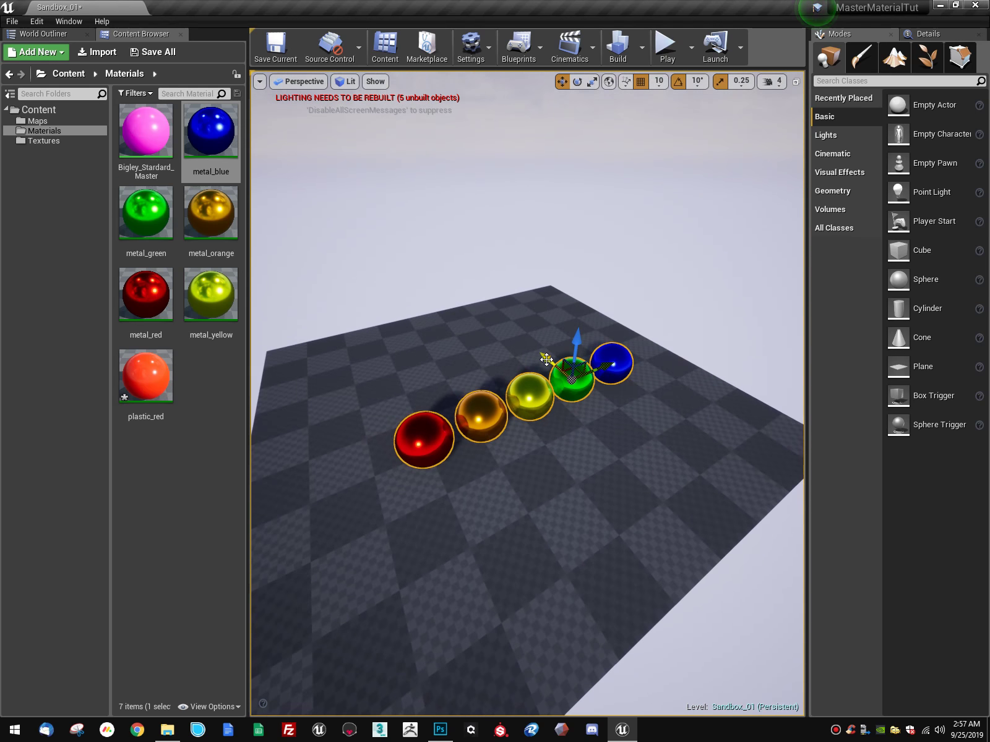
left_click_drag(547, 359, 621, 380, "alt")
right_click_drag(621, 380, 599, 420)
Step: Create a material instance from the Bigley_Stardard_Master material and name it plastic_orange
left_click(160, 396)
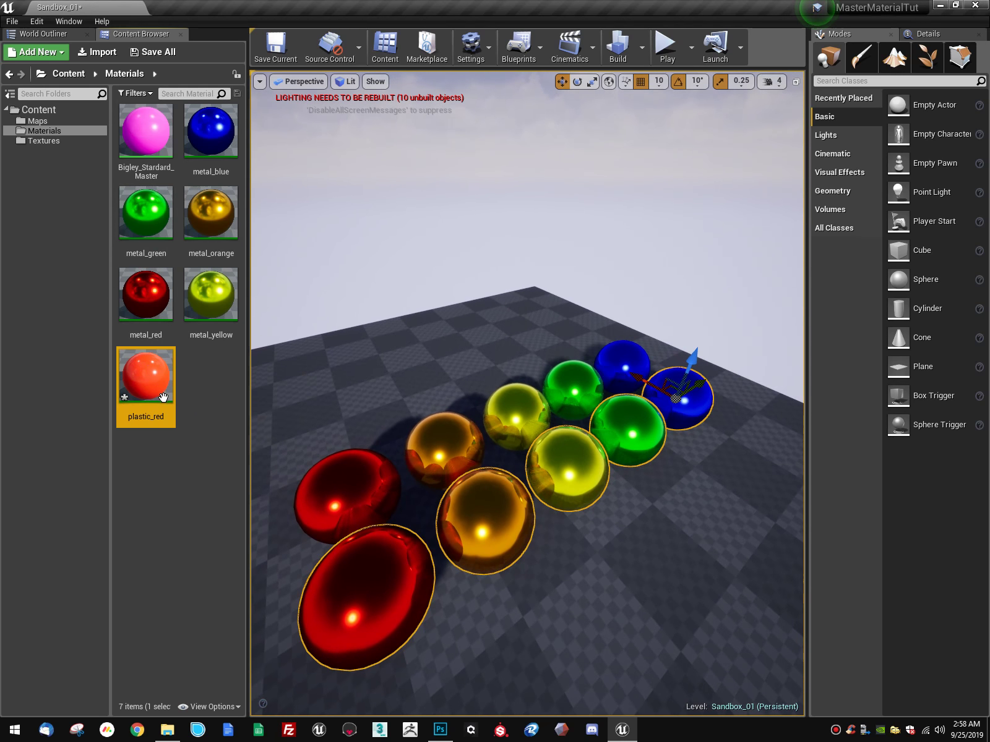
right_click(156, 144)
left_click(235, 166)
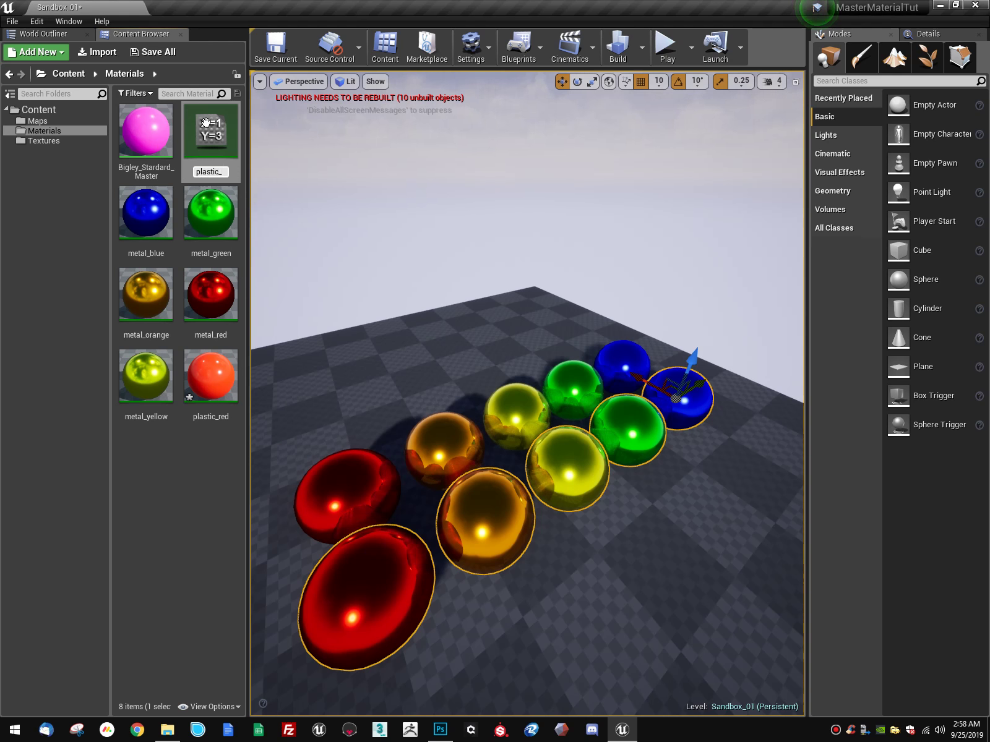
type("plastic_orange")
key("Return")
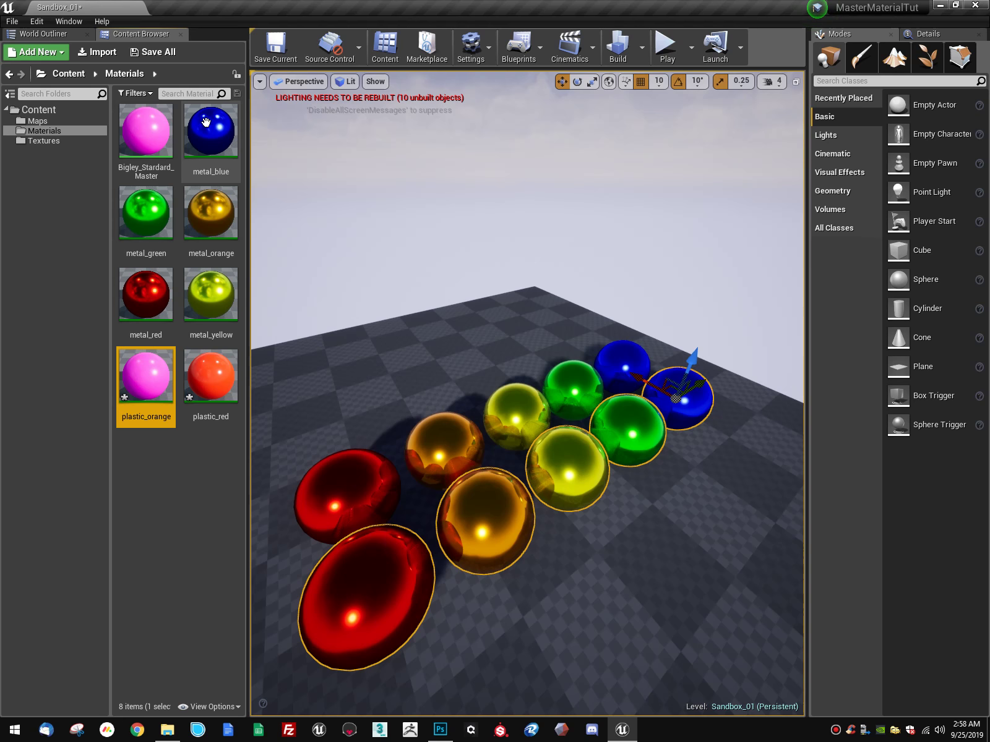
Step: Override plastic_orange's Albedo Color with orange, using red 1.0, green 0.35 and blue 0.0
double_click(160, 378)
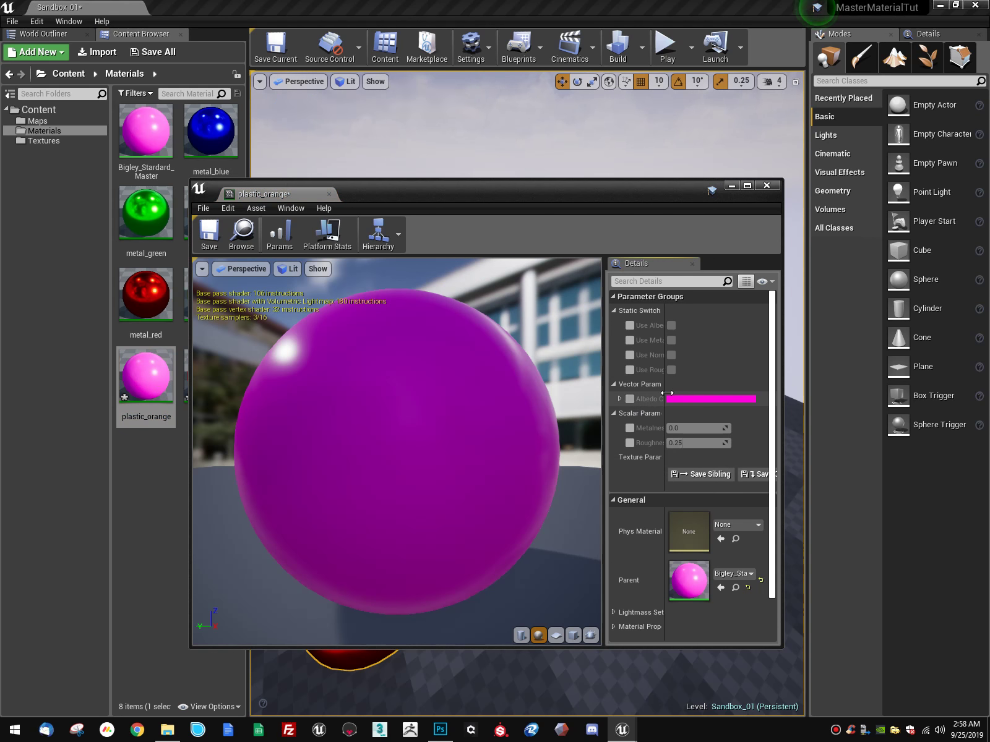
left_click(711, 398)
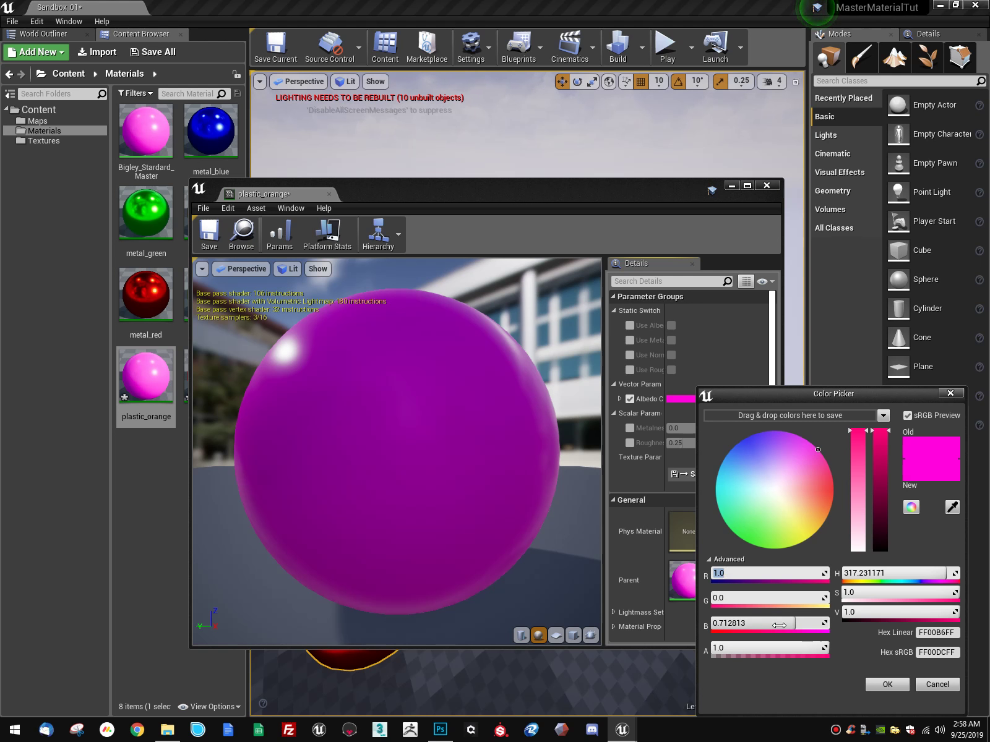
left_click_drag(778, 624, 711, 624)
left_click(745, 595)
type(".")
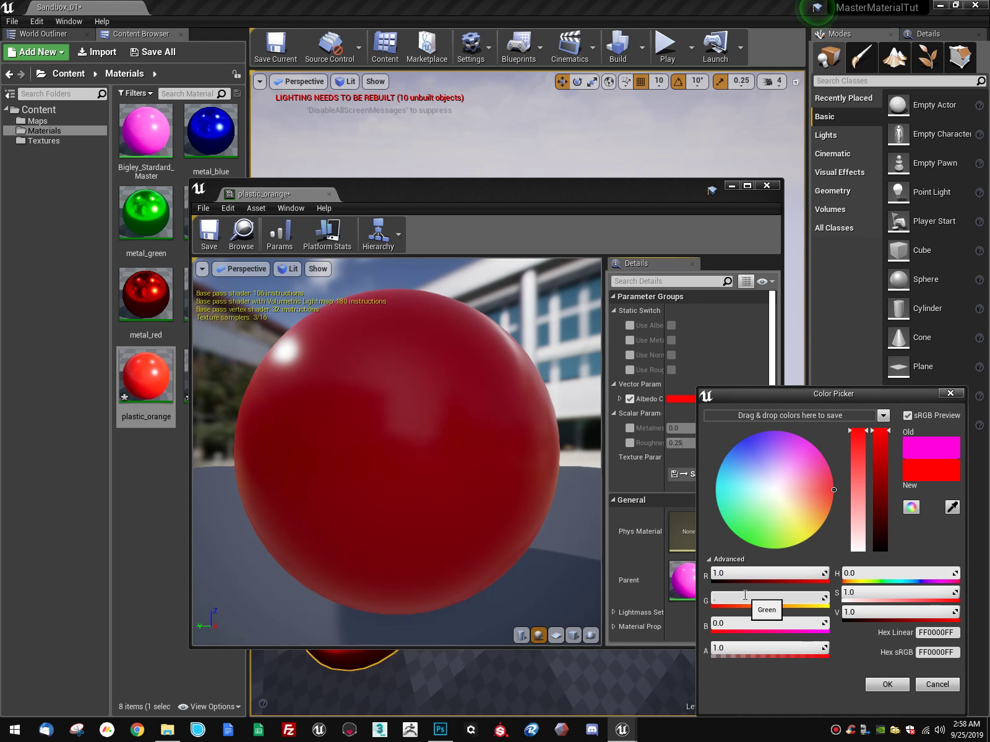
type("35")
key("Return")
left_click(879, 682)
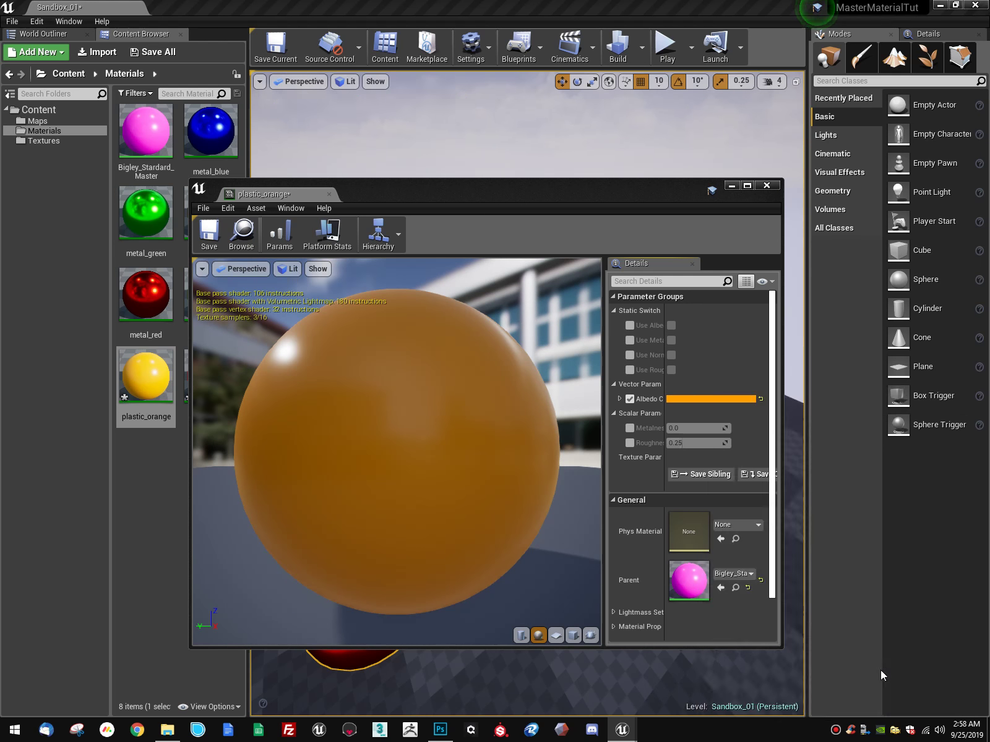
Step: Override plastic_orange's Roughness Value with 0.15, leaving its Metalness Value inherited from the master material
left_click(630, 443)
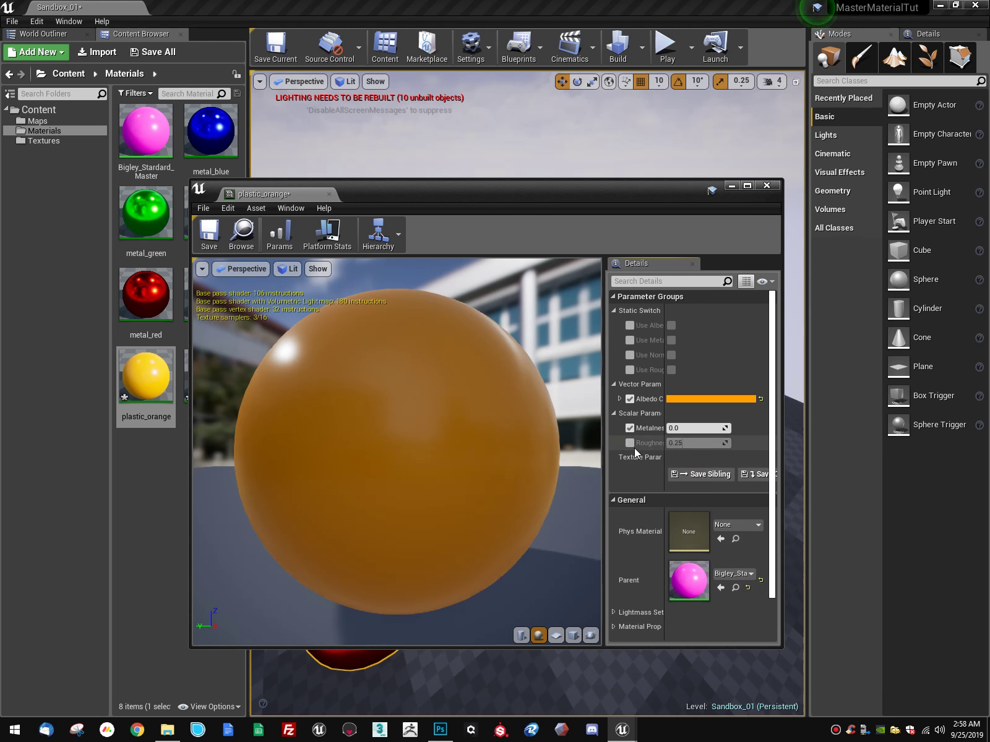
left_click(669, 443)
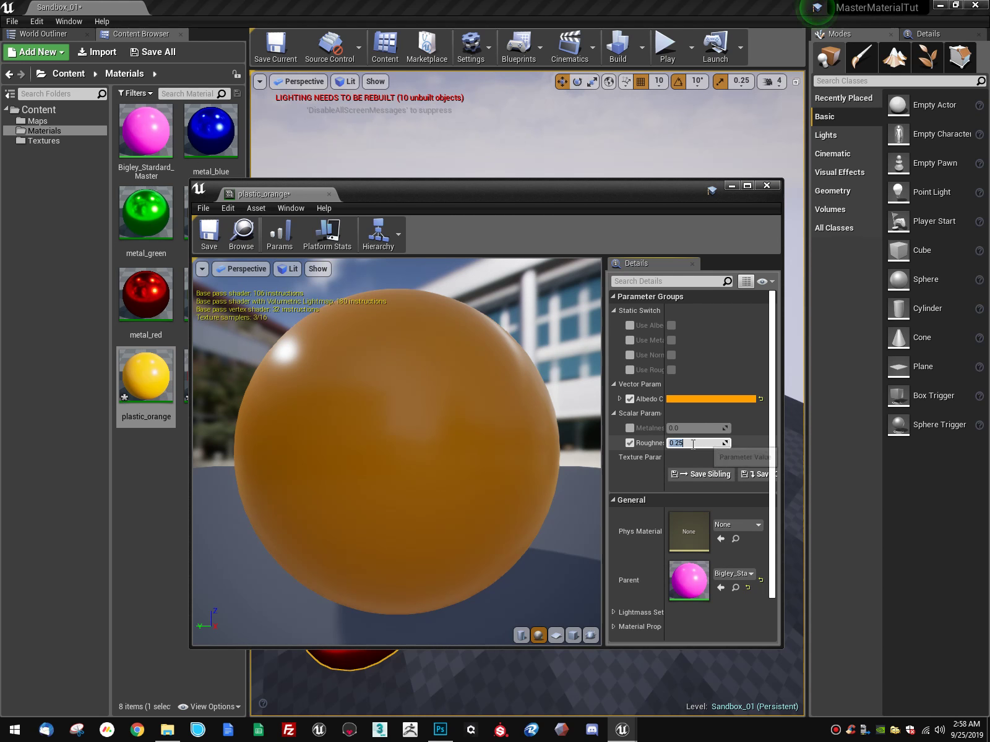
left_click(655, 445)
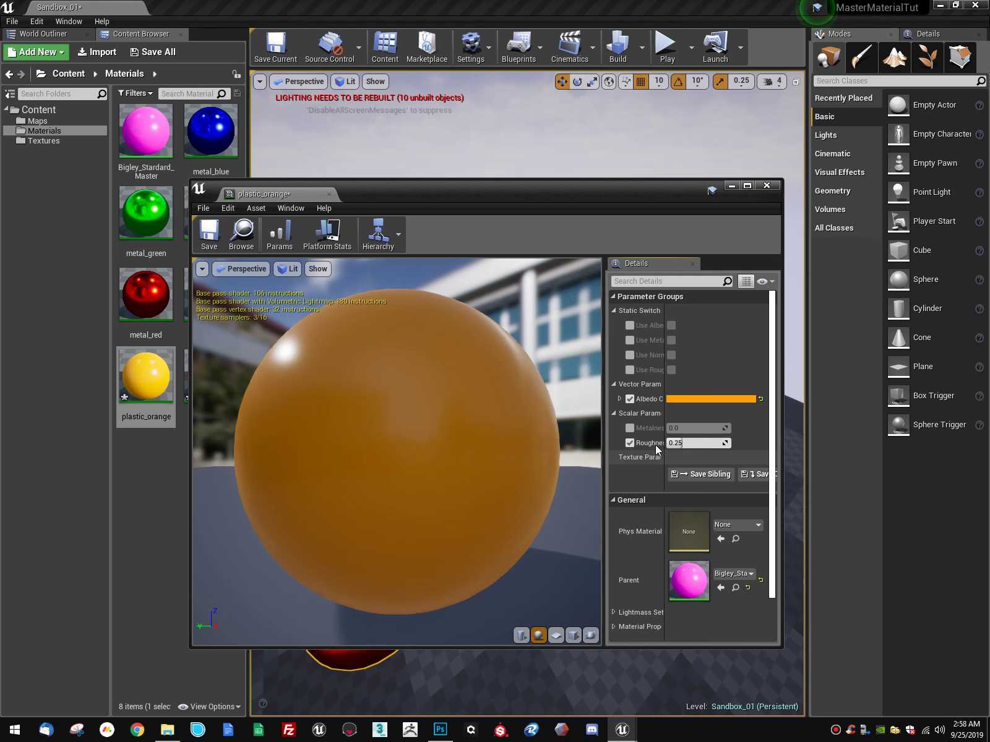
mouse_move(675, 443)
left_mouse_down()
mouse_move(697, 444)
mouse_move(676, 443)
left_mouse_up()
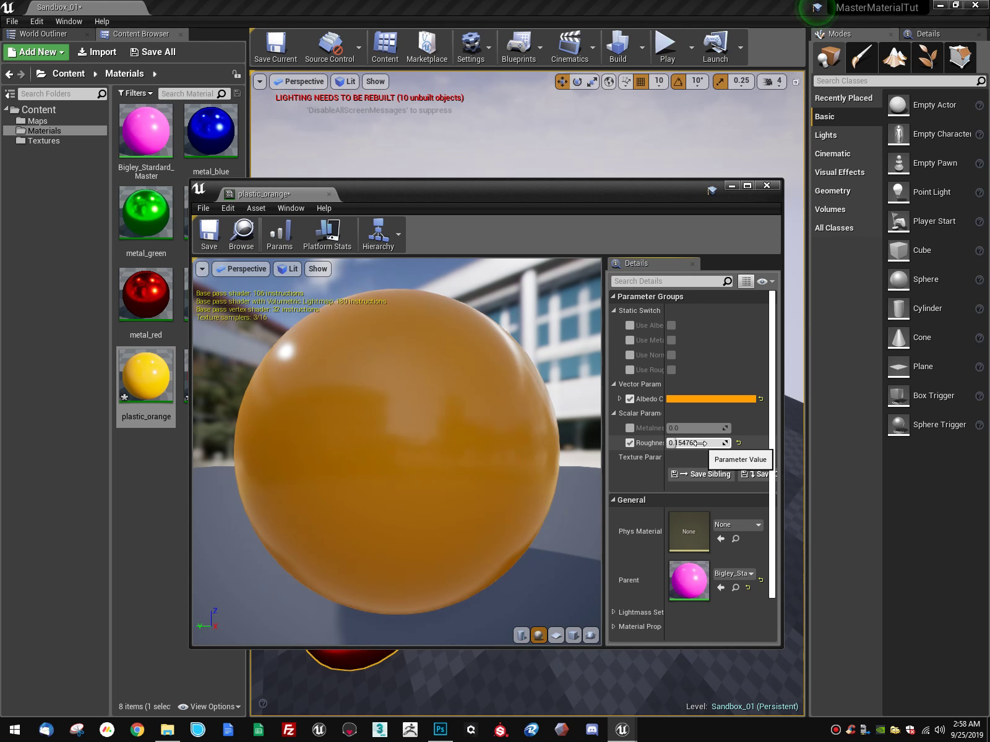
left_click(721, 441)
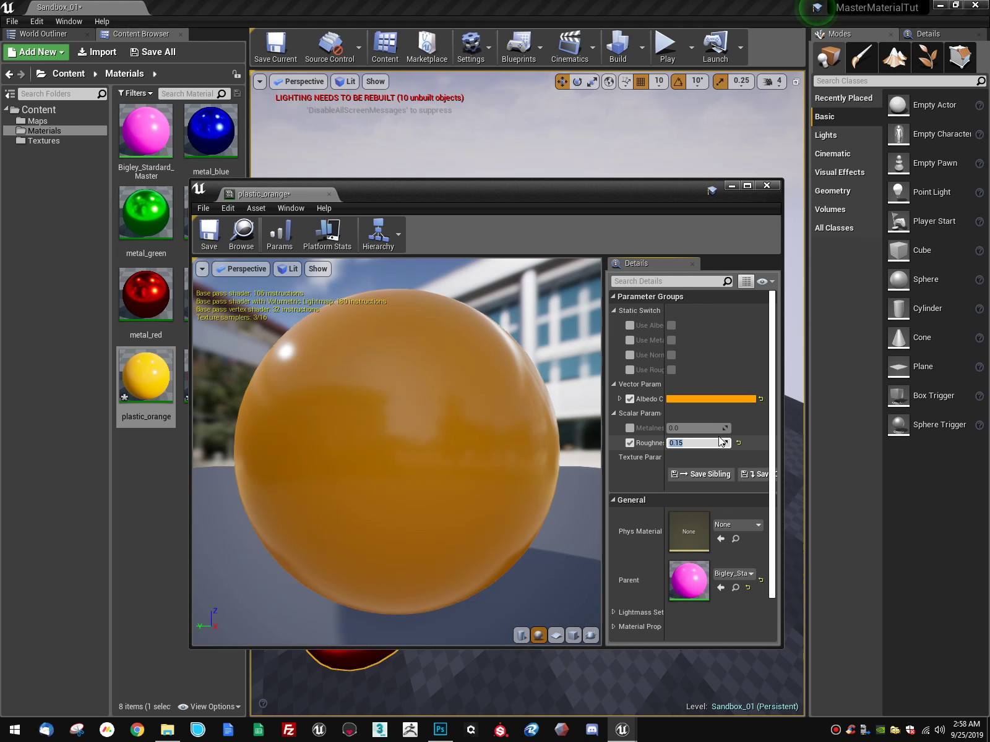
Step: Close the plastic_orange editor and apply plastic_orange to the orange sphere in the duplicated row
left_click(767, 185)
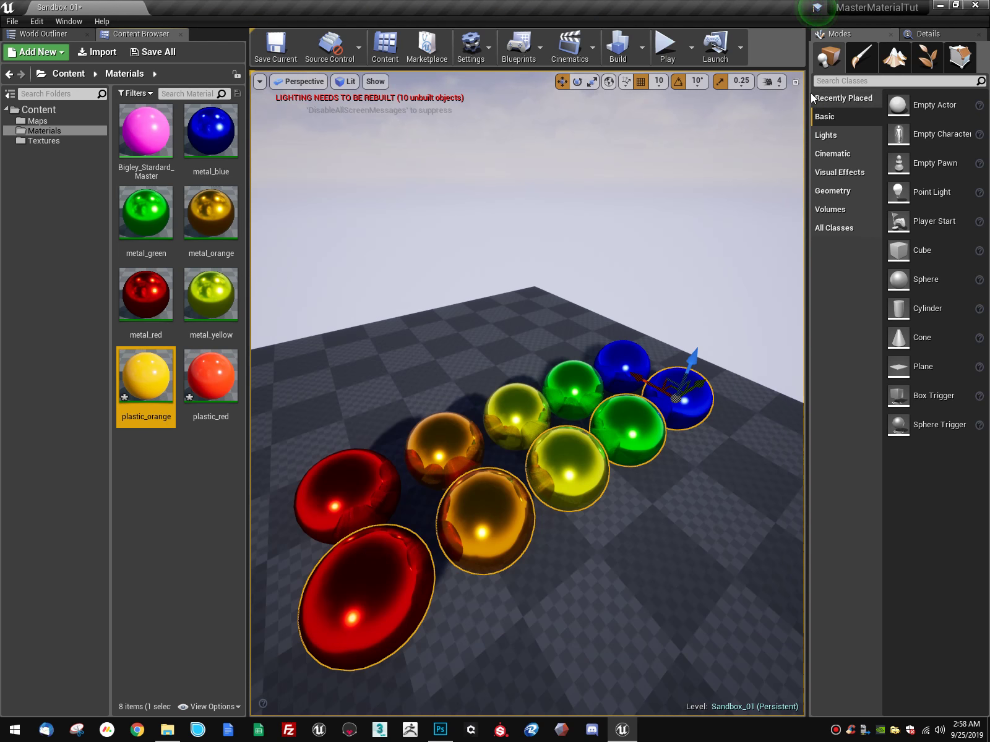
left_click_drag(172, 395, 489, 531)
right_click_drag(500, 517, 513, 498)
scroll(343, 402, "down", 3)
left_click(210, 375)
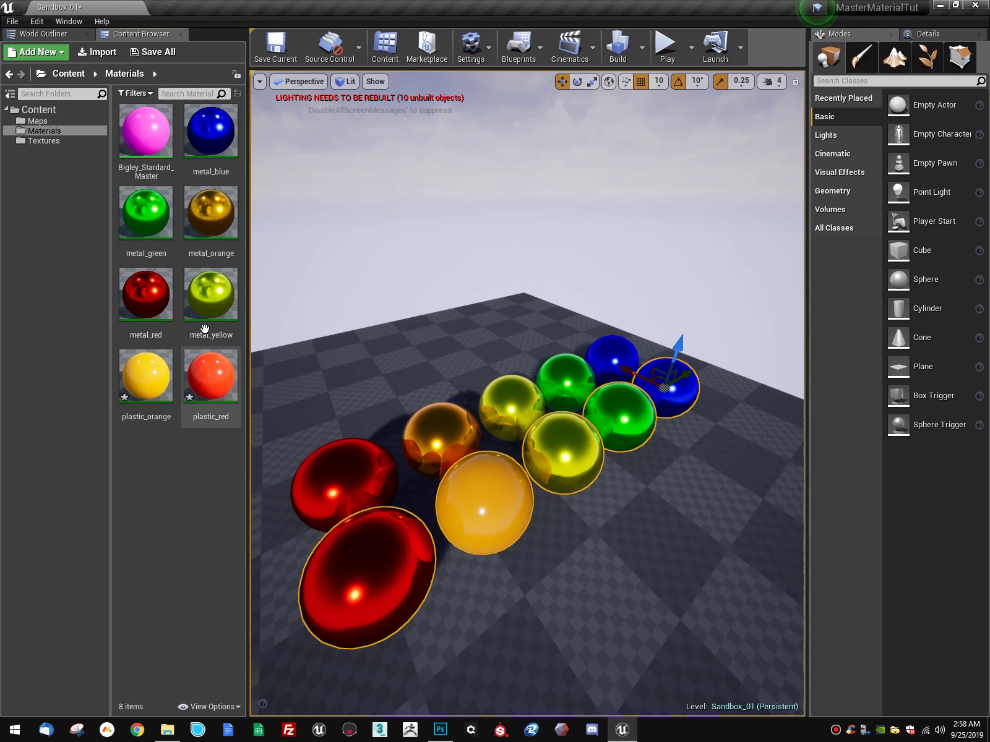
Step: Create a material instance from the Bigley_Stardard_Master material and name it plastic_yellow
left_click(146, 130)
right_click(159, 142)
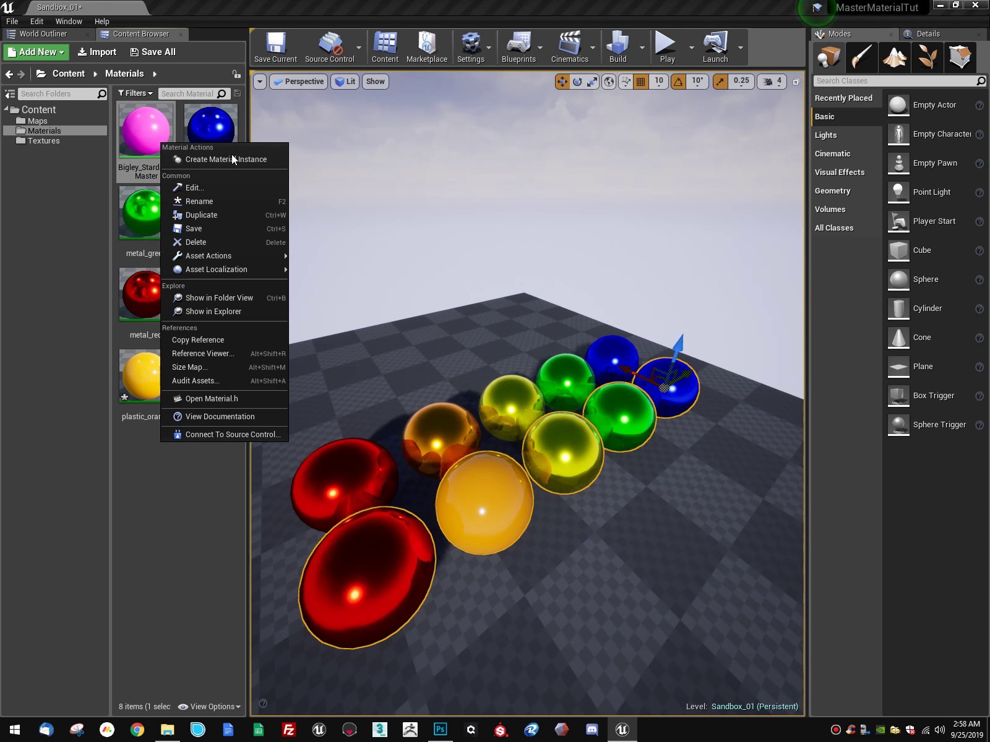
left_click(232, 156)
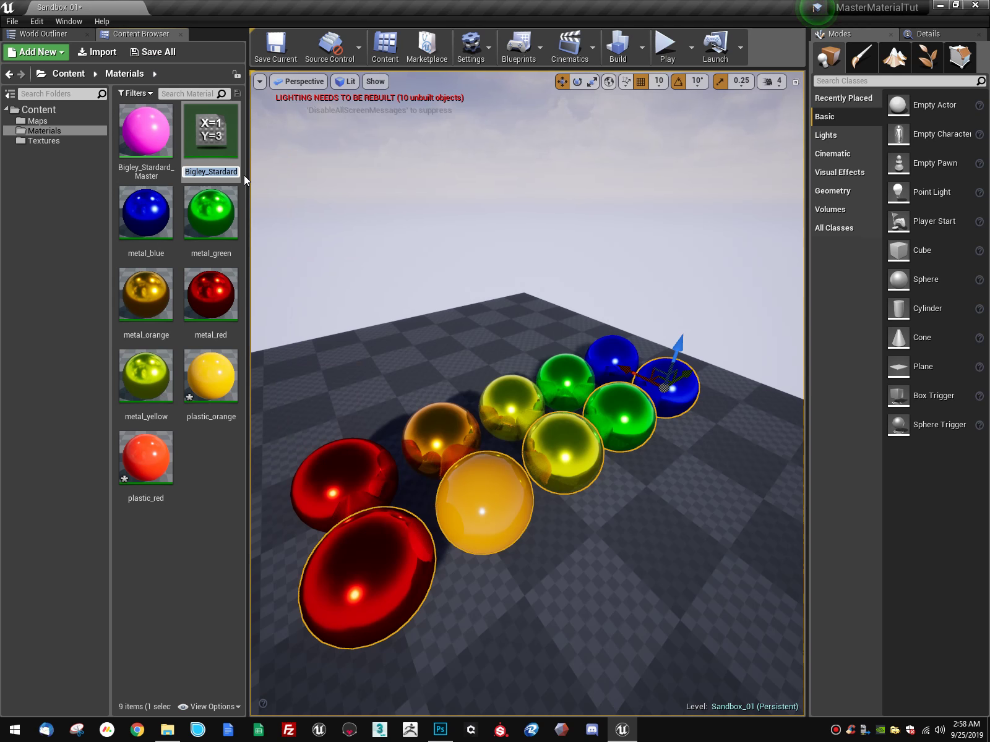
type("plastic_yellow")
key("Return")
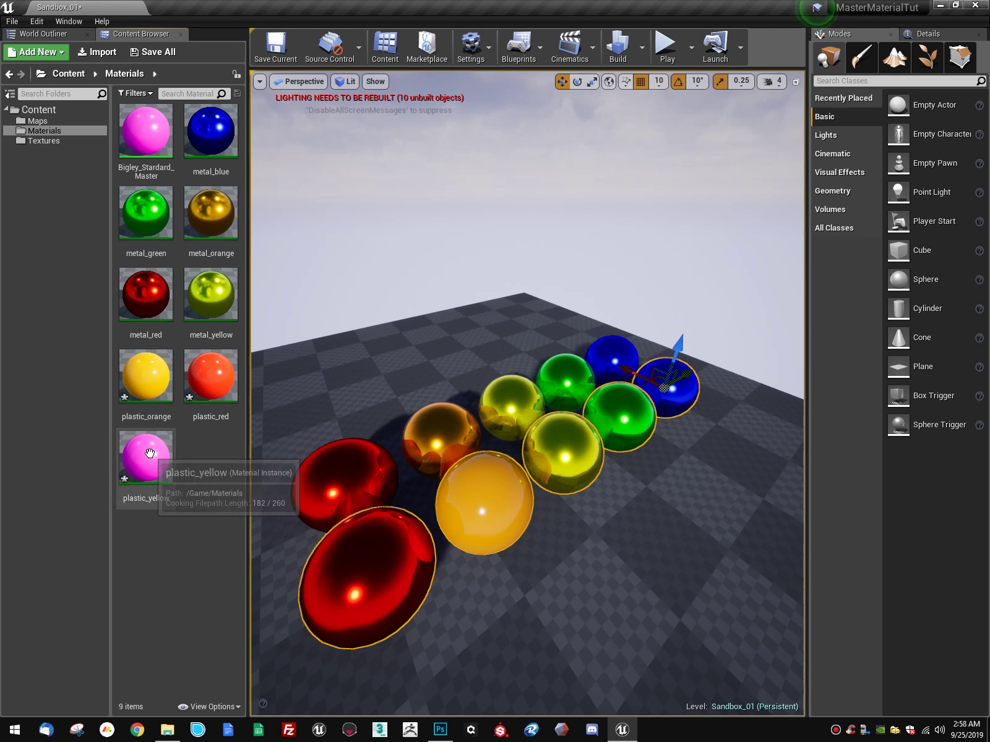
right_click(148, 453)
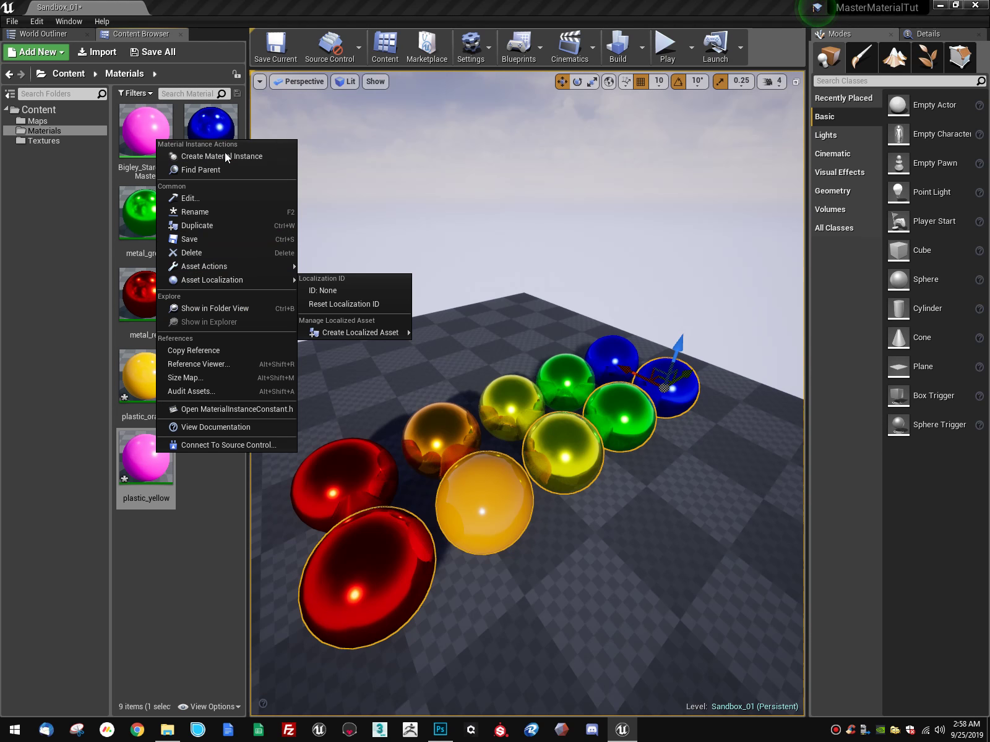
left_click(186, 525)
Step: Override plastic_yellow's Albedo Color with yellow, using red 1.0, green 1.0 and blue 0.0
double_click(160, 450)
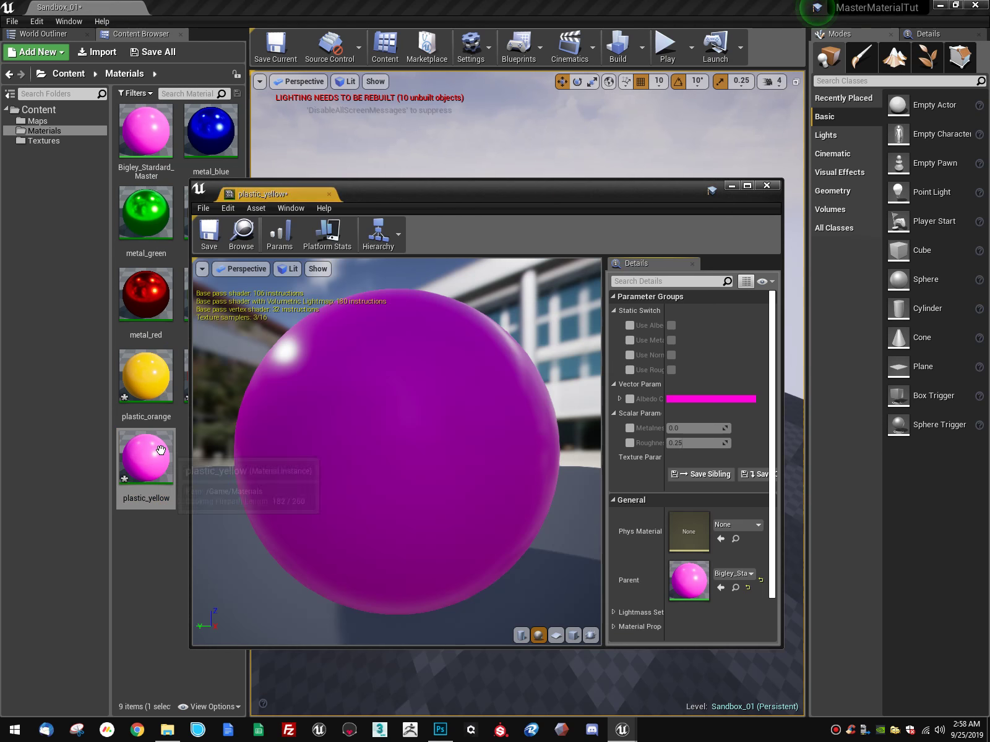
left_click(730, 399)
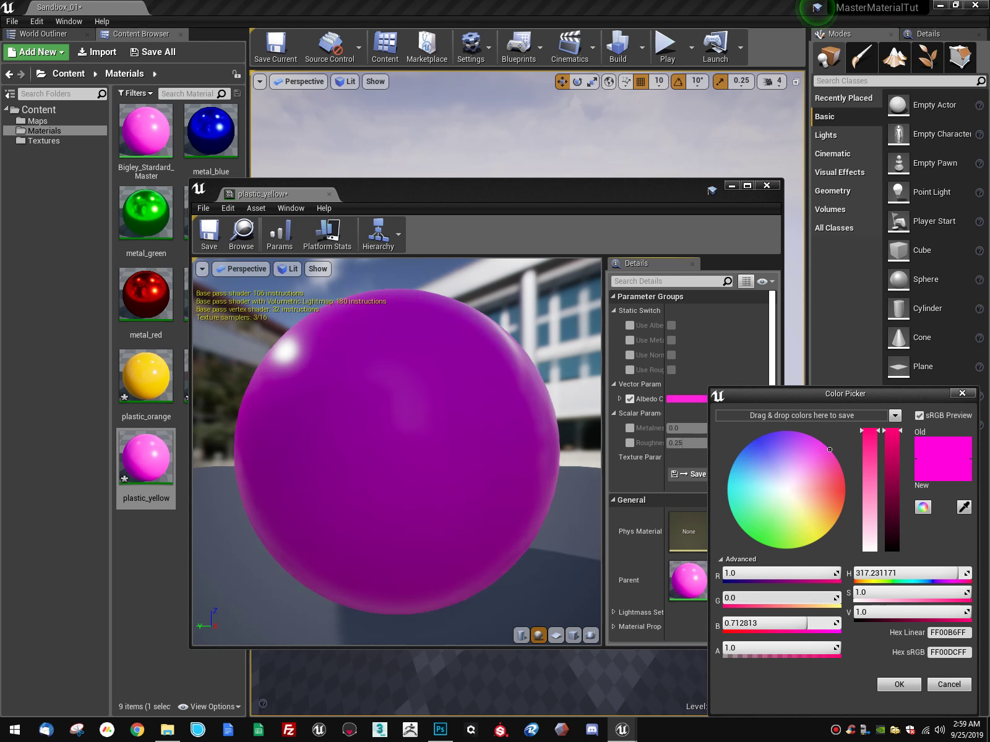
left_click_drag(767, 598, 725, 623)
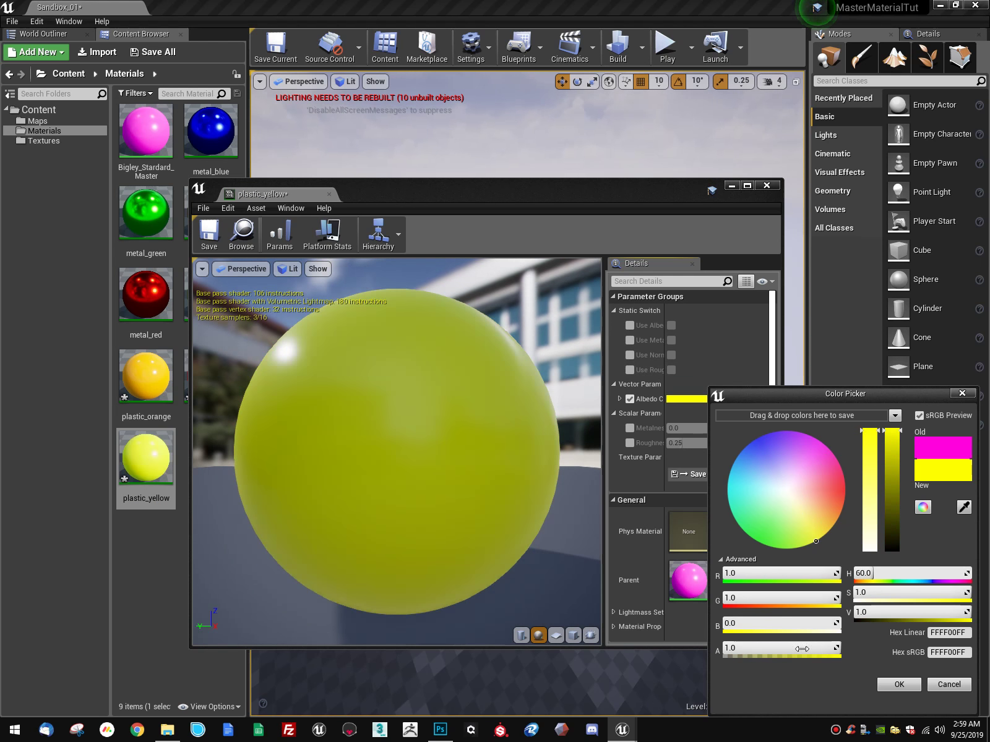
left_click(899, 684)
Step: Override plastic_yellow's Roughness Value with 0.15, then save the instance and close its editor
left_click(630, 443)
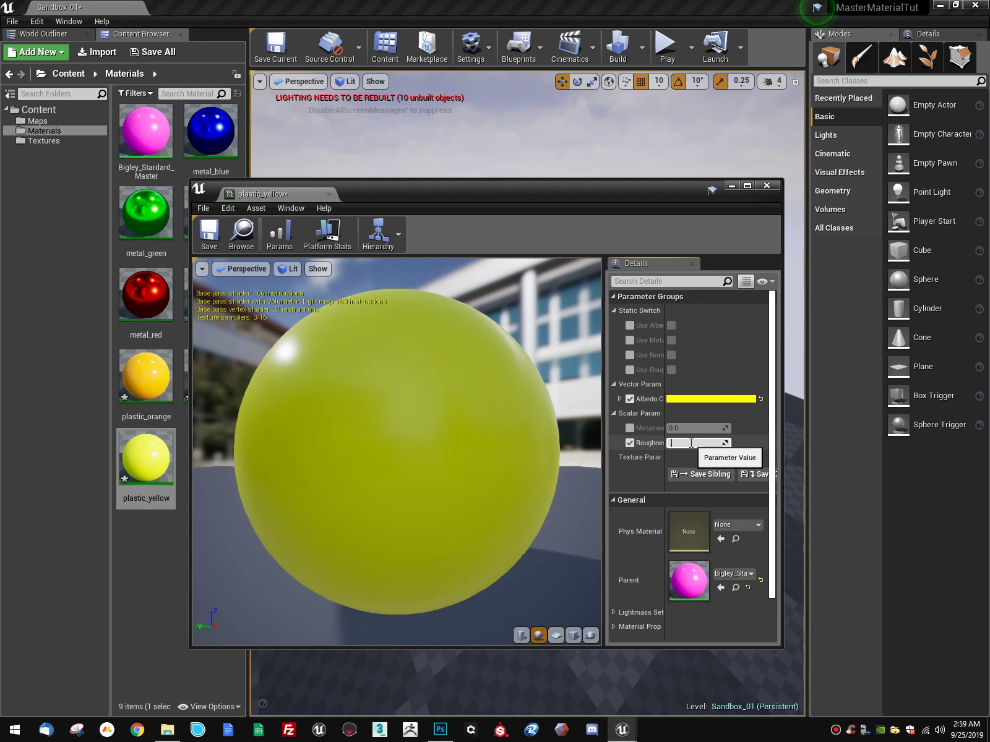
left_click(691, 443)
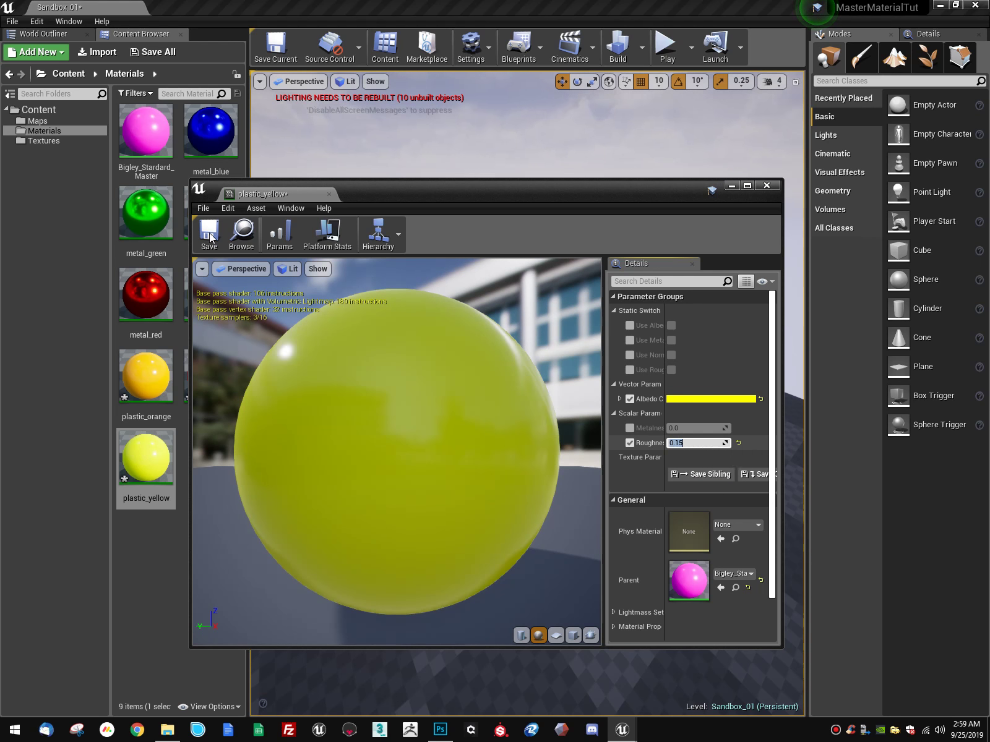
left_click(210, 236)
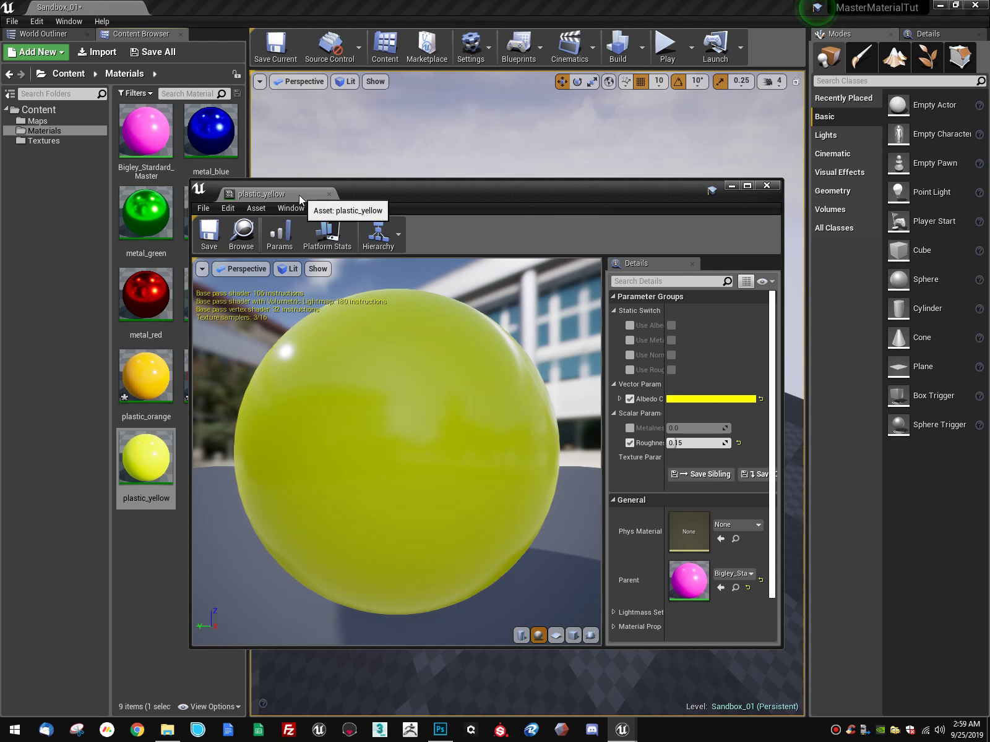
left_click(329, 194)
Step: Save the plastic_orange and plastic_red material instances
left_click(160, 360)
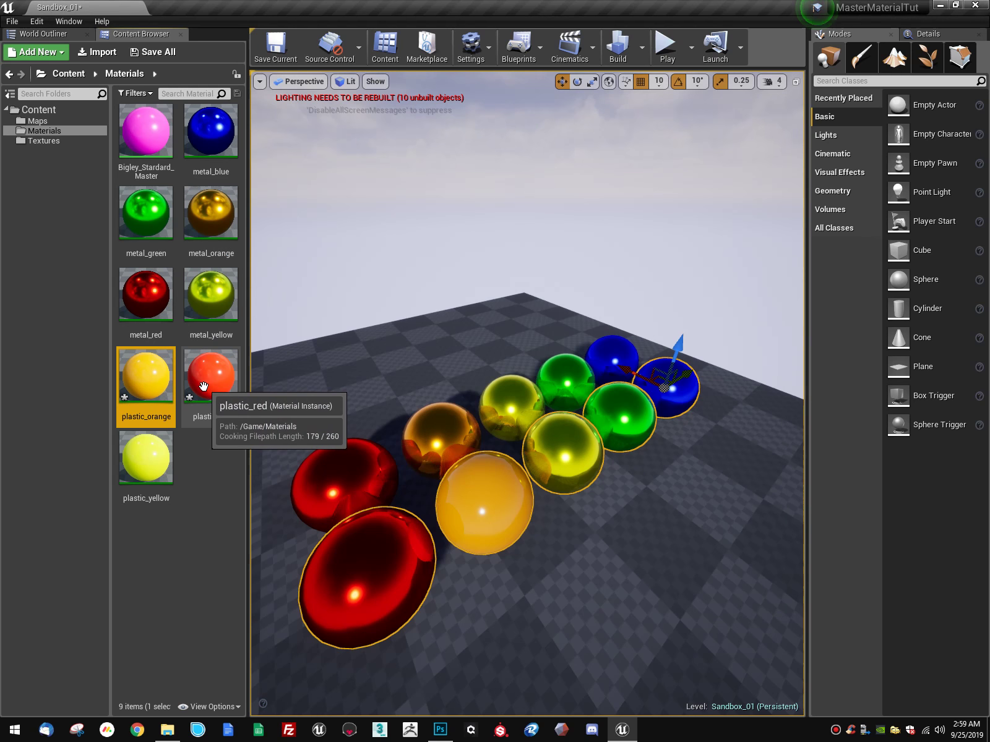
key("ctrl+s")
left_click(209, 369)
key("ctrl+s")
left_click(178, 488)
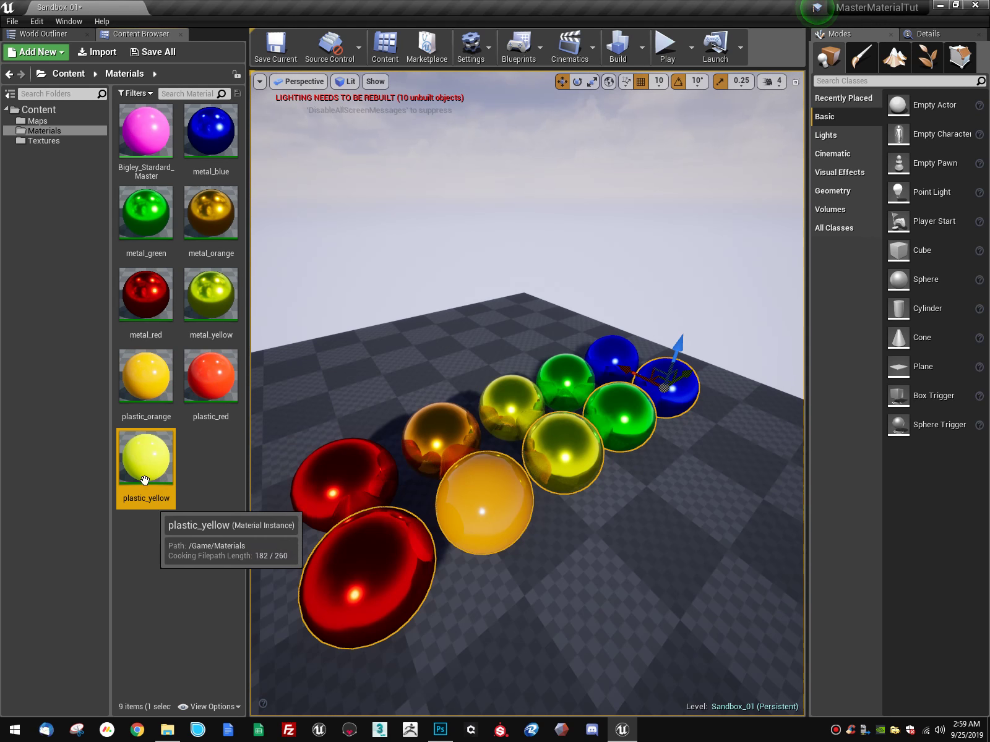
Step: Apply plastic_yellow to the yellow sphere in the duplicated row
left_click_drag(146, 460, 545, 468)
scroll(544, 468, "up", 3)
right_click_drag(424, 426, 437, 434)
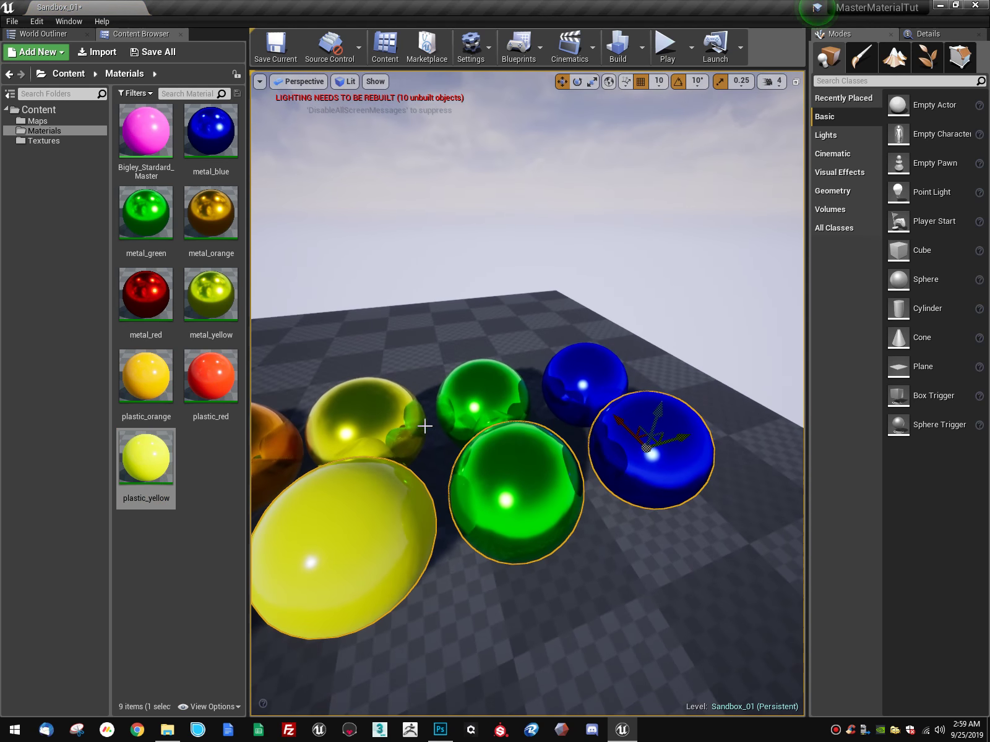
left_click(148, 240)
left_click(198, 605)
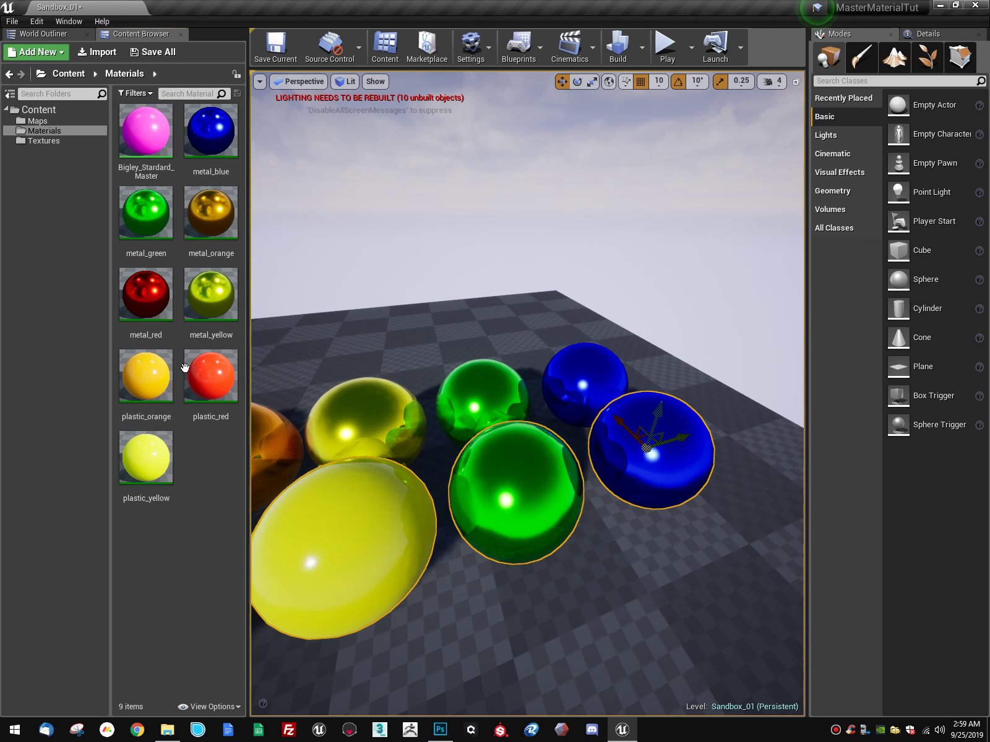
left_click(209, 297)
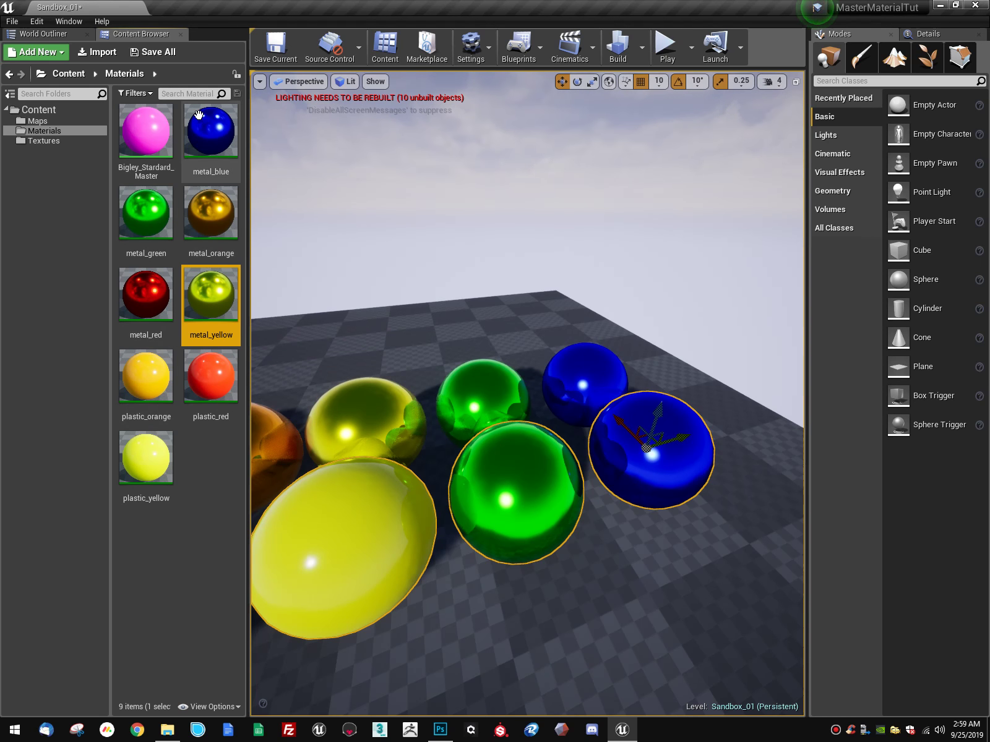
left_click(170, 51)
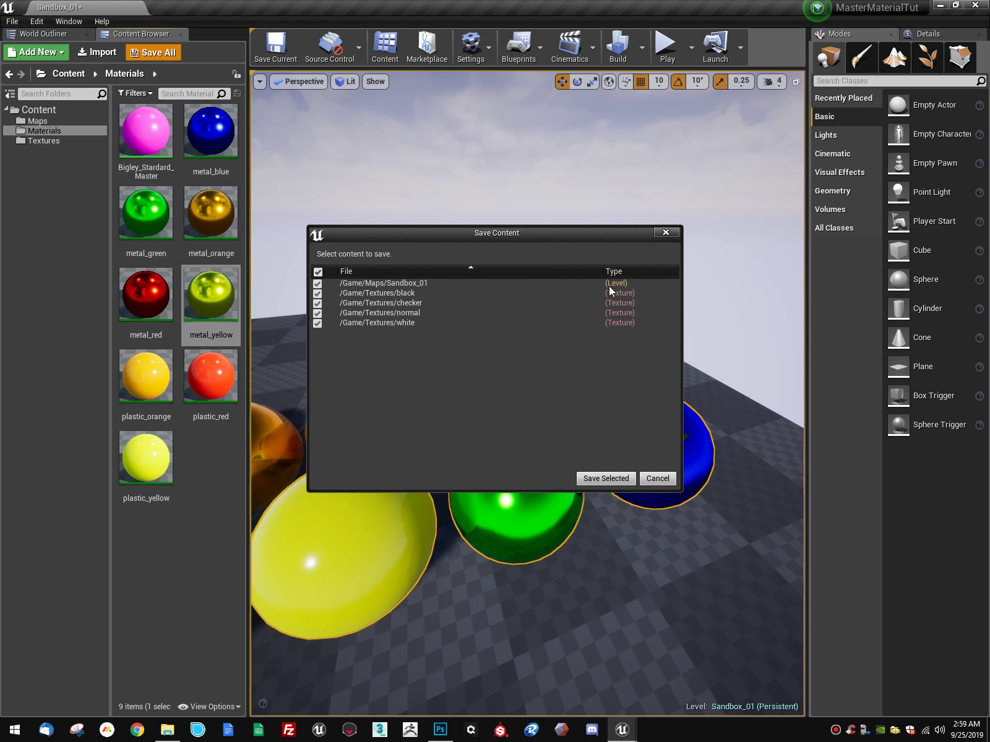
left_click_drag(568, 233, 742, 169)
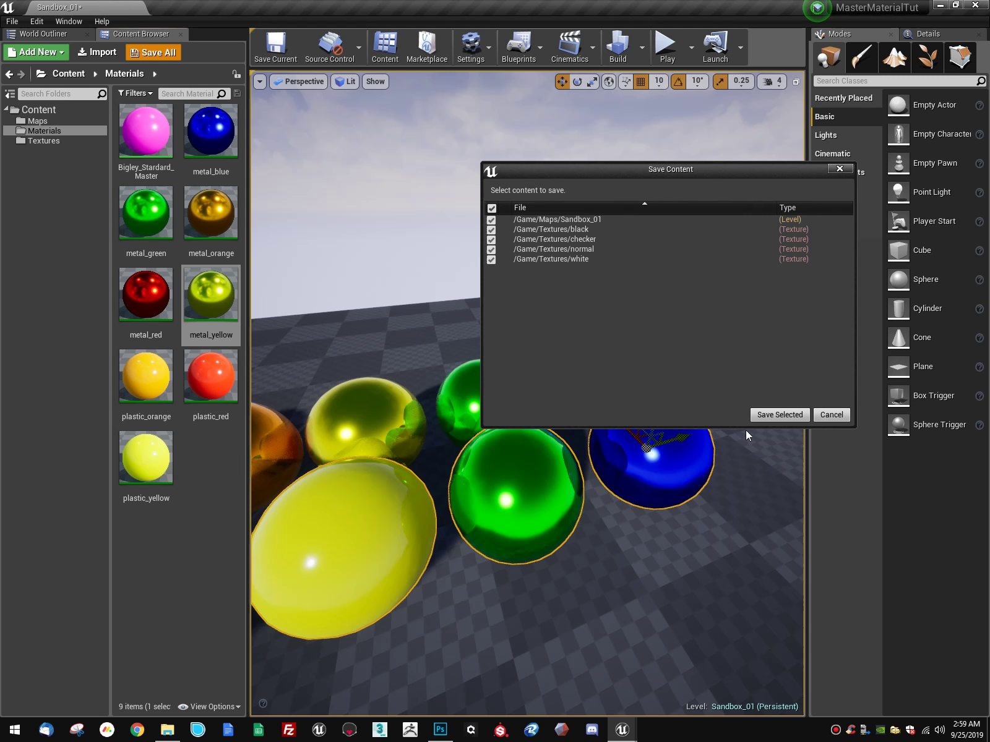
left_click(831, 414)
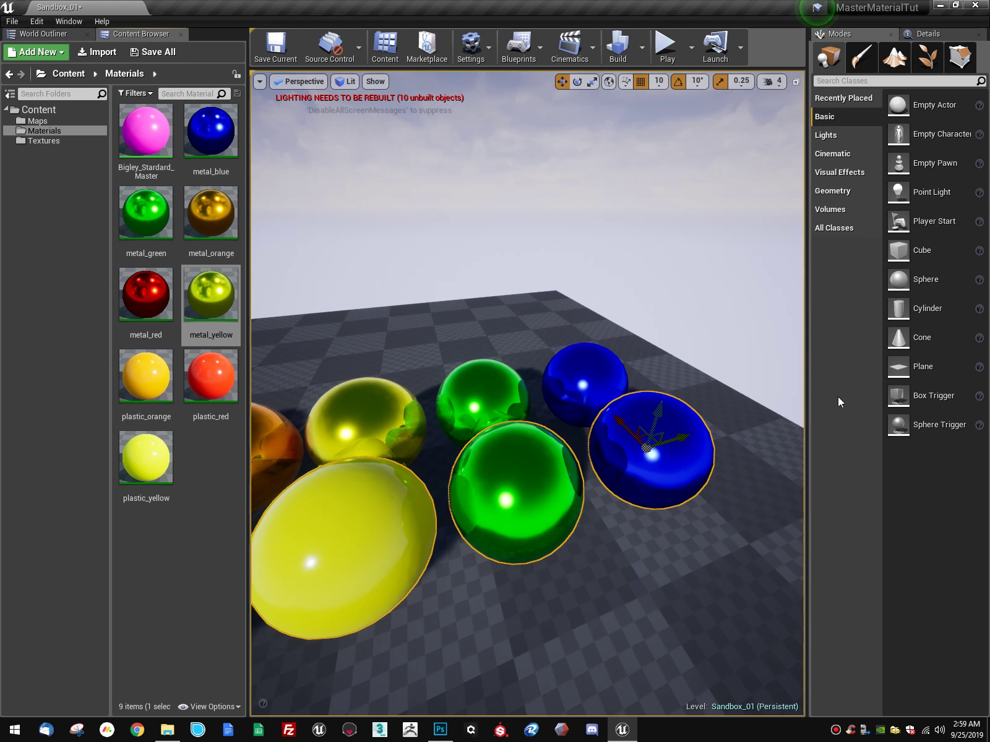
key("s")
key("a")
right_click_drag(620, 469, 693, 469)
left_click_drag(396, 396, 396, 403)
left_click(210, 297)
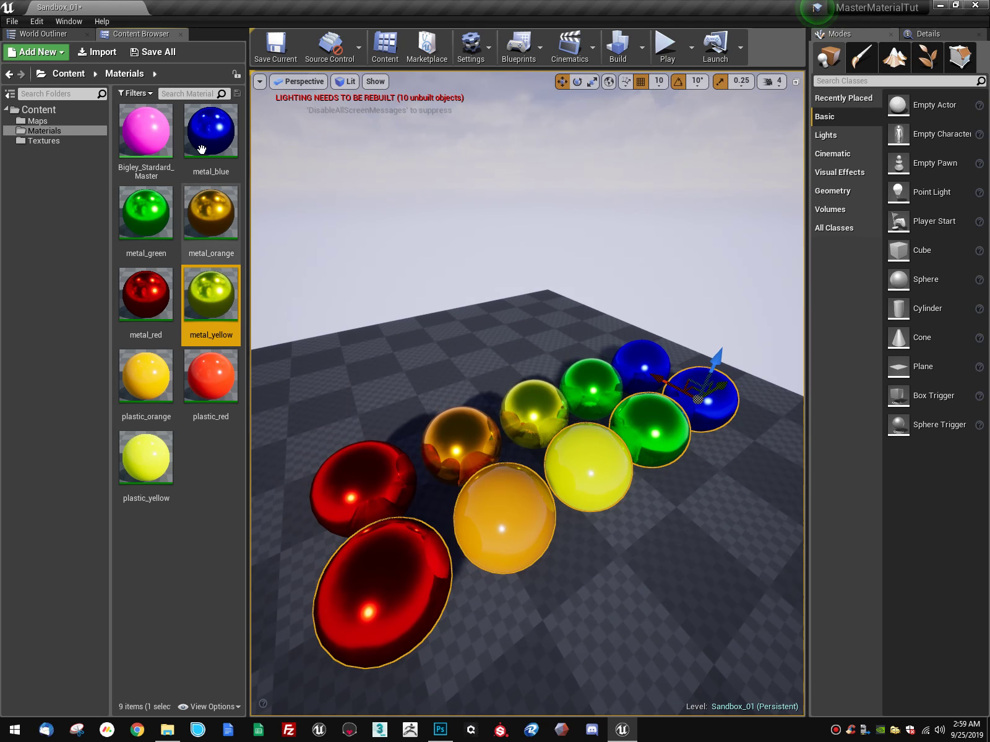
Step: Save the Sandbox_01 level from the Maps folder
left_click(48, 122)
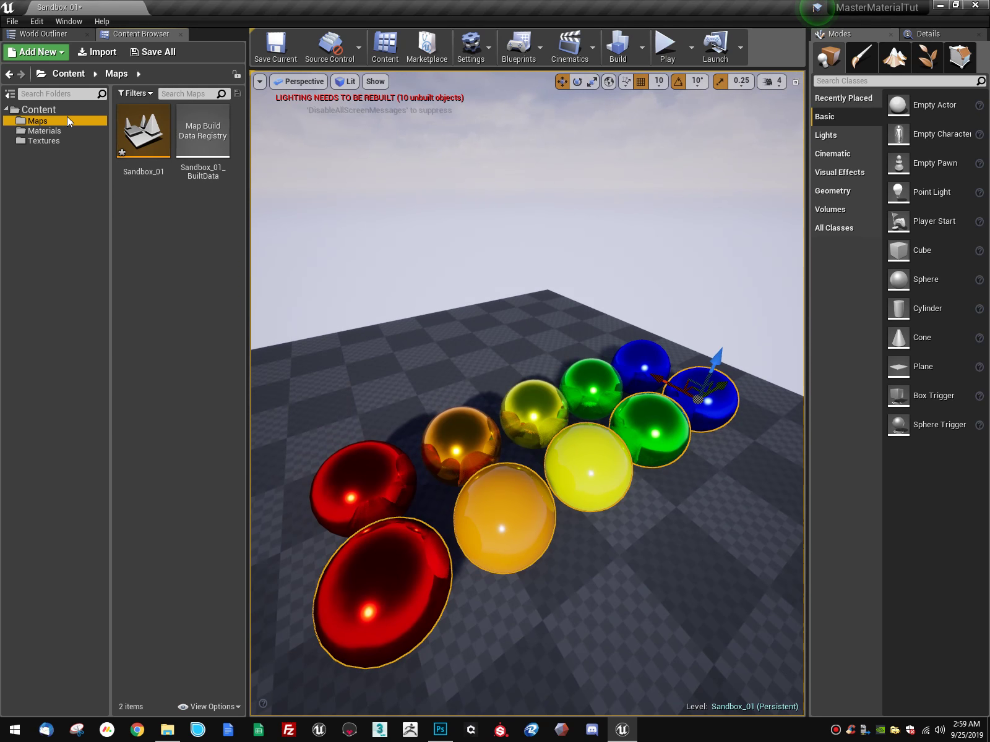
left_click(121, 159)
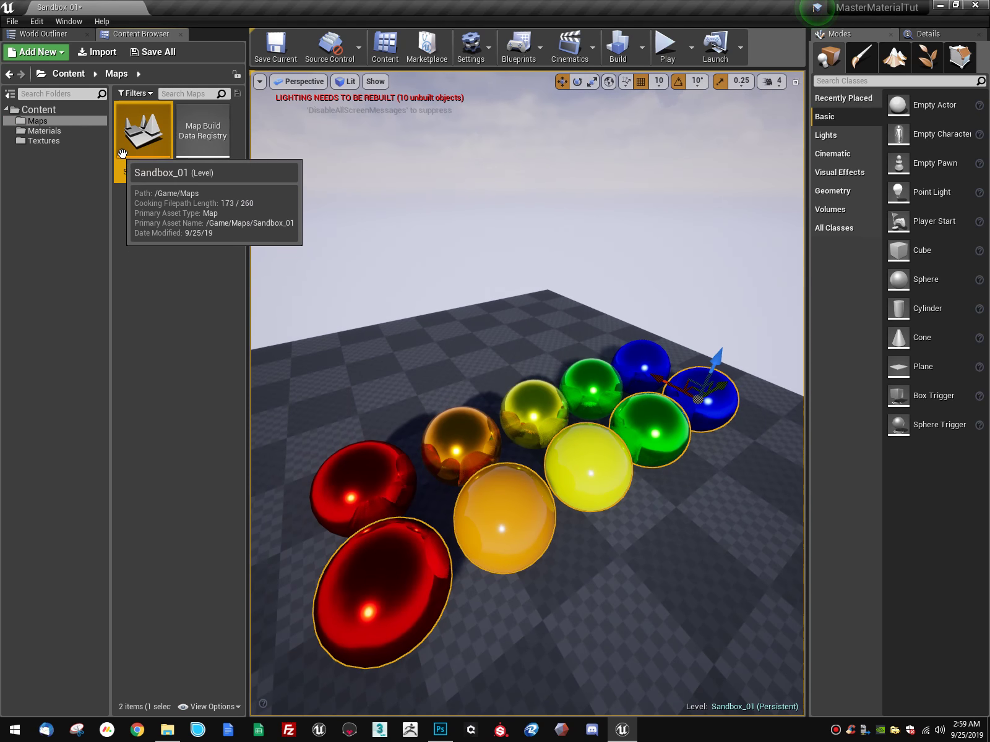
left_click(46, 130)
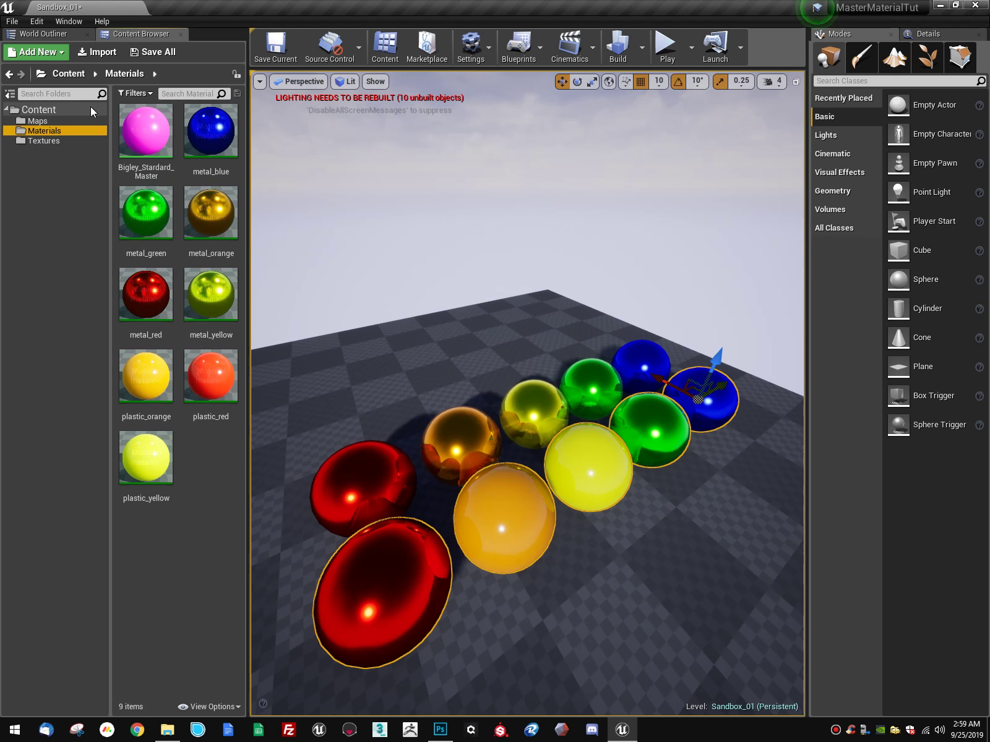
left_click(166, 399)
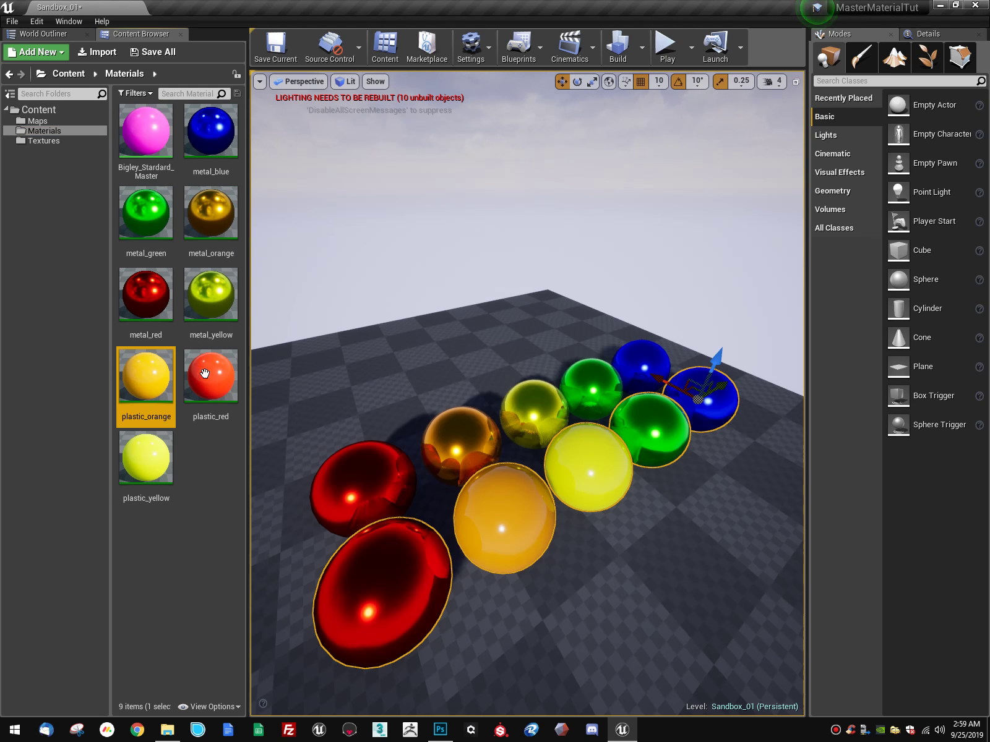
left_click_drag(209, 379, 203, 296)
left_click(38, 120)
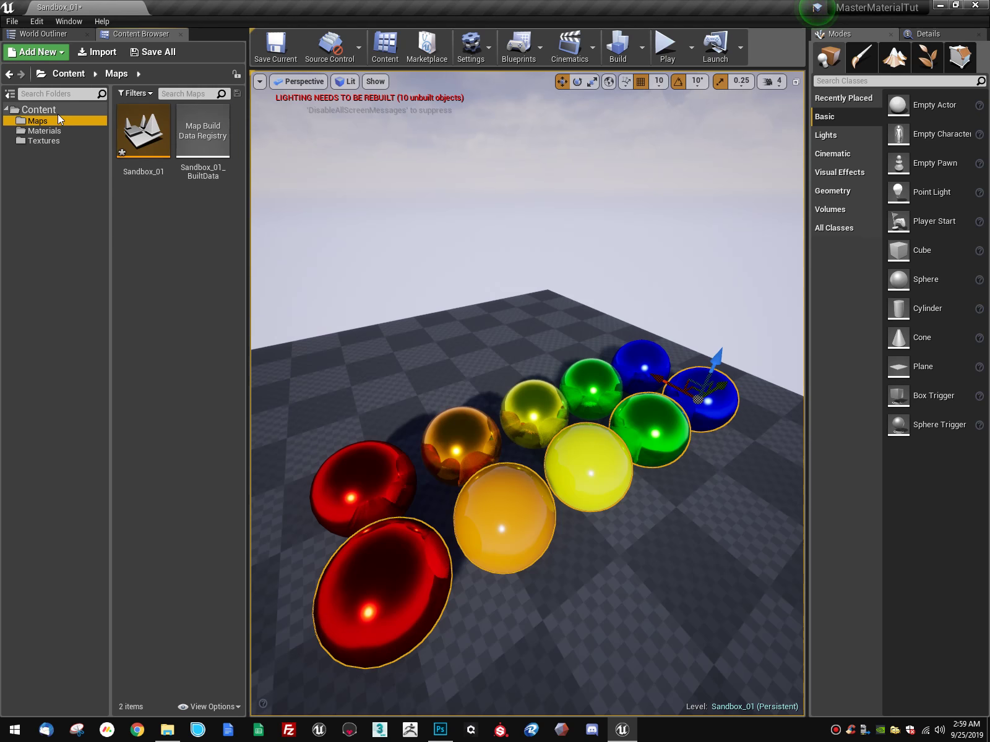
left_click(143, 133)
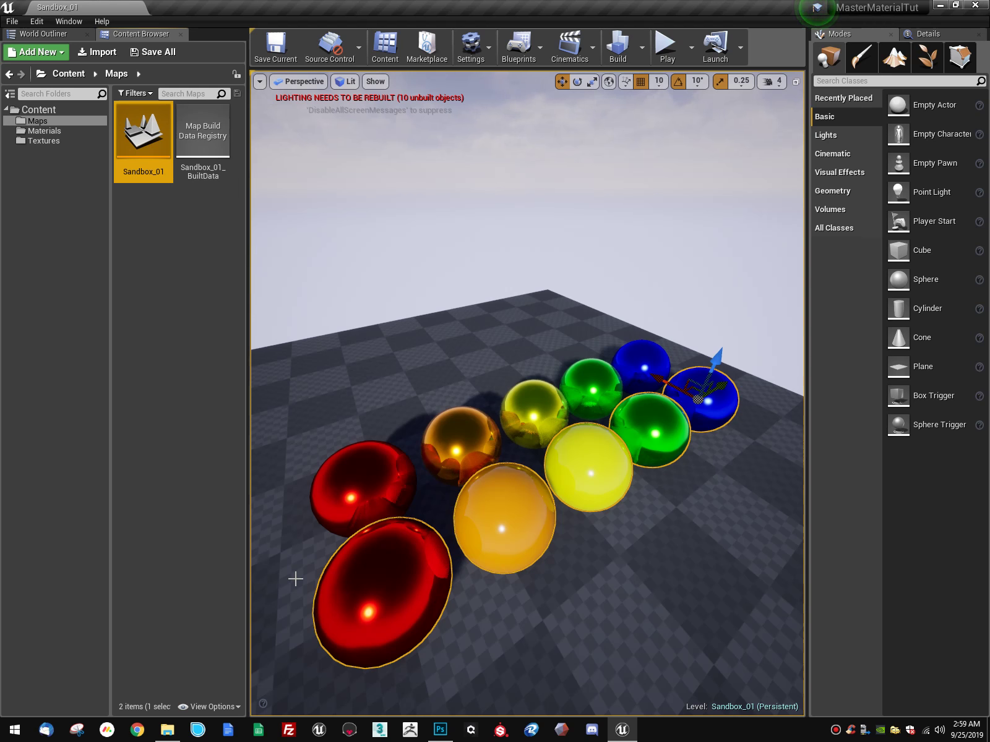
right_click_drag(634, 413, 643, 418)
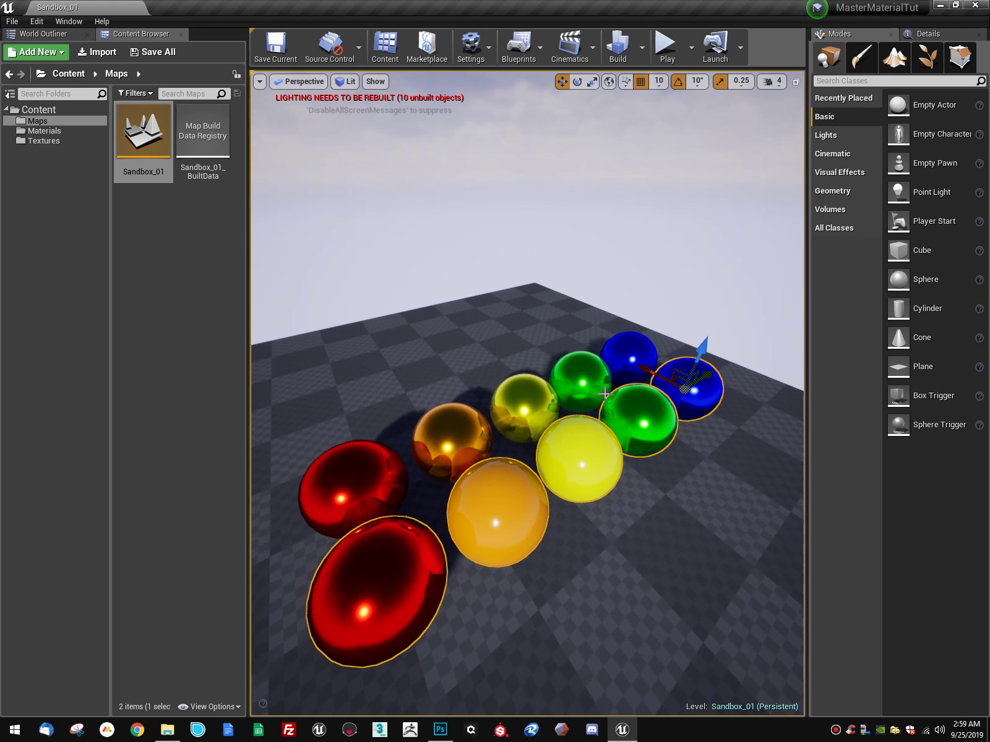
left_click(41, 130)
left_click(146, 213)
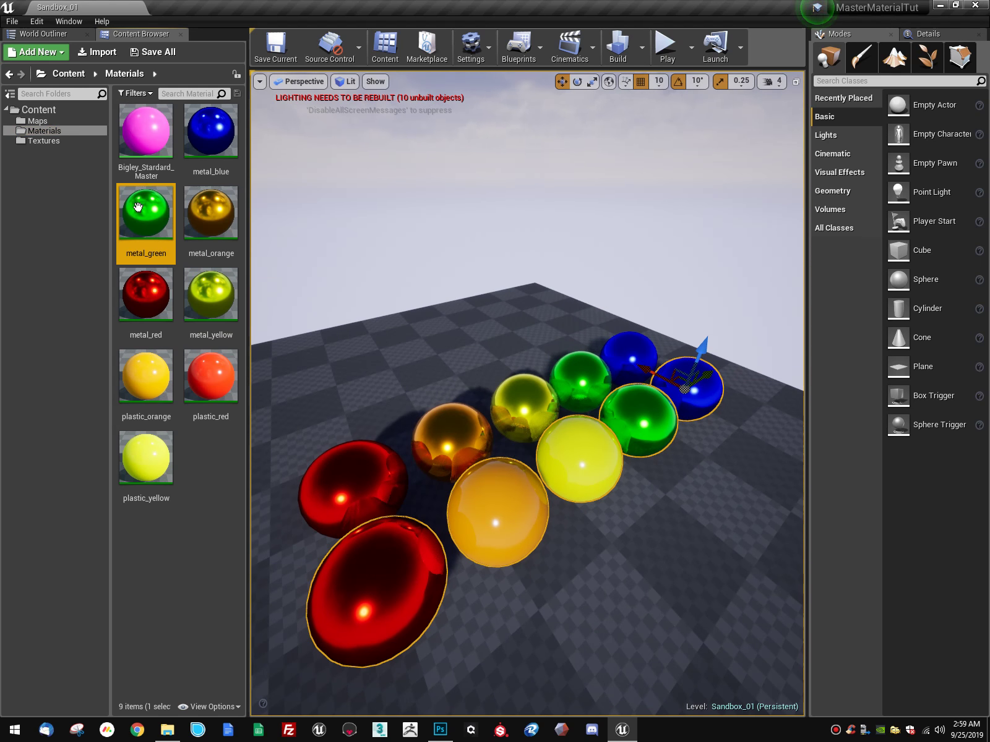
double_click(137, 206)
left_click(772, 185)
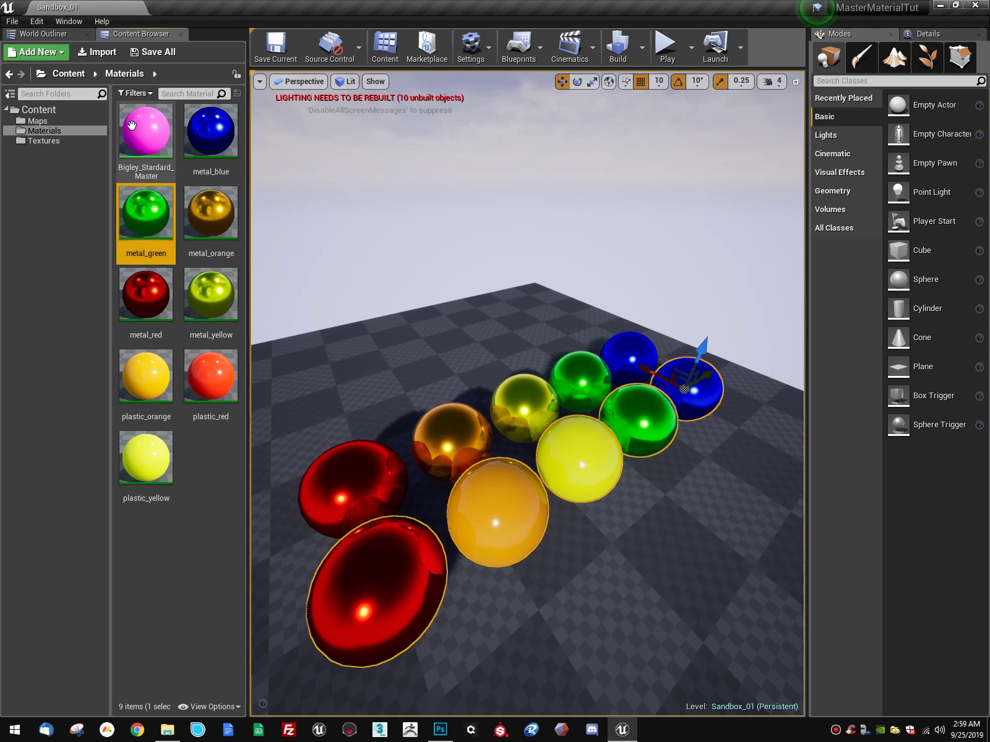
right_click(148, 138)
key("Escape")
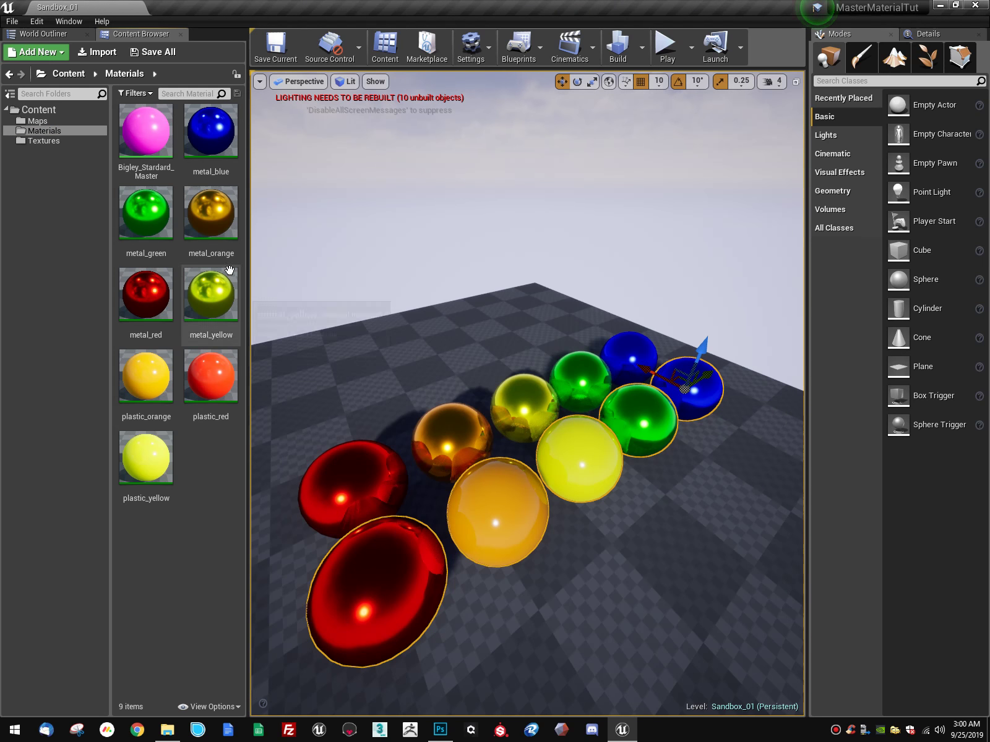
Step: Create a material instance of Bigley_Stardard_Master and name it plastic_green
right_click(152, 135)
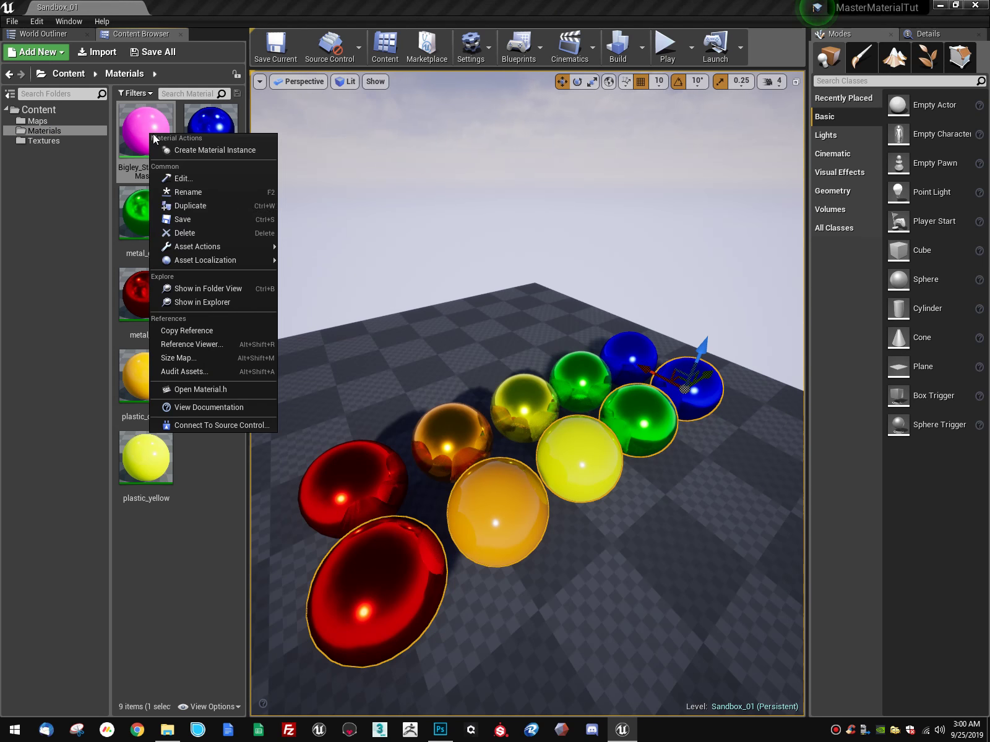
left_click(210, 150)
type("plast")
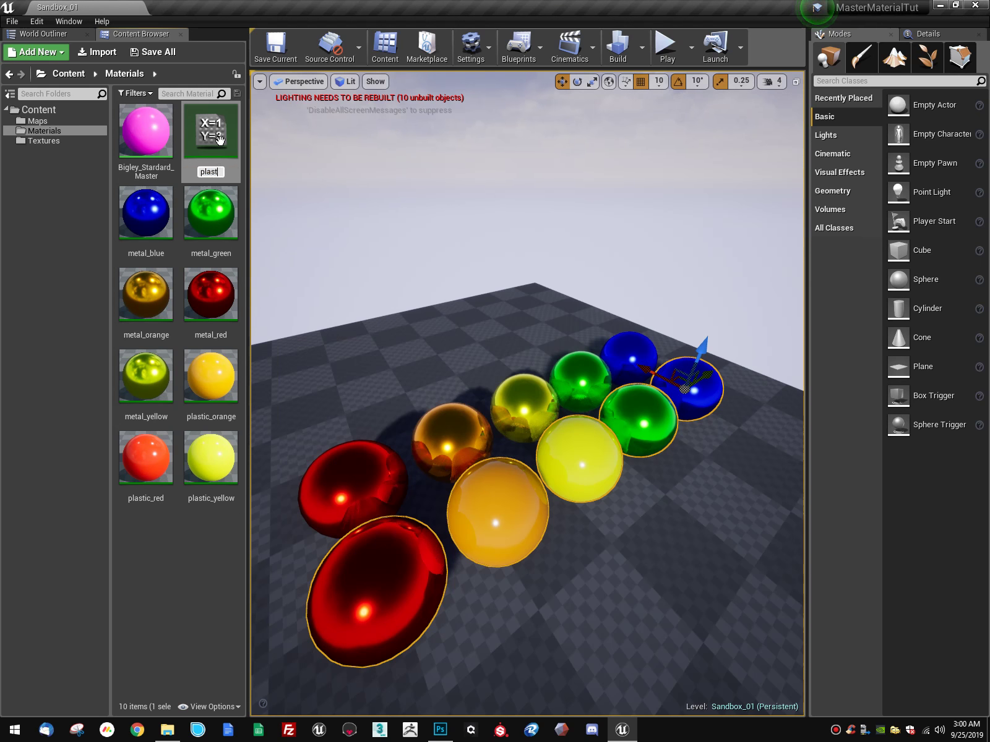
type("ic")
key("Return")
right_click(158, 391)
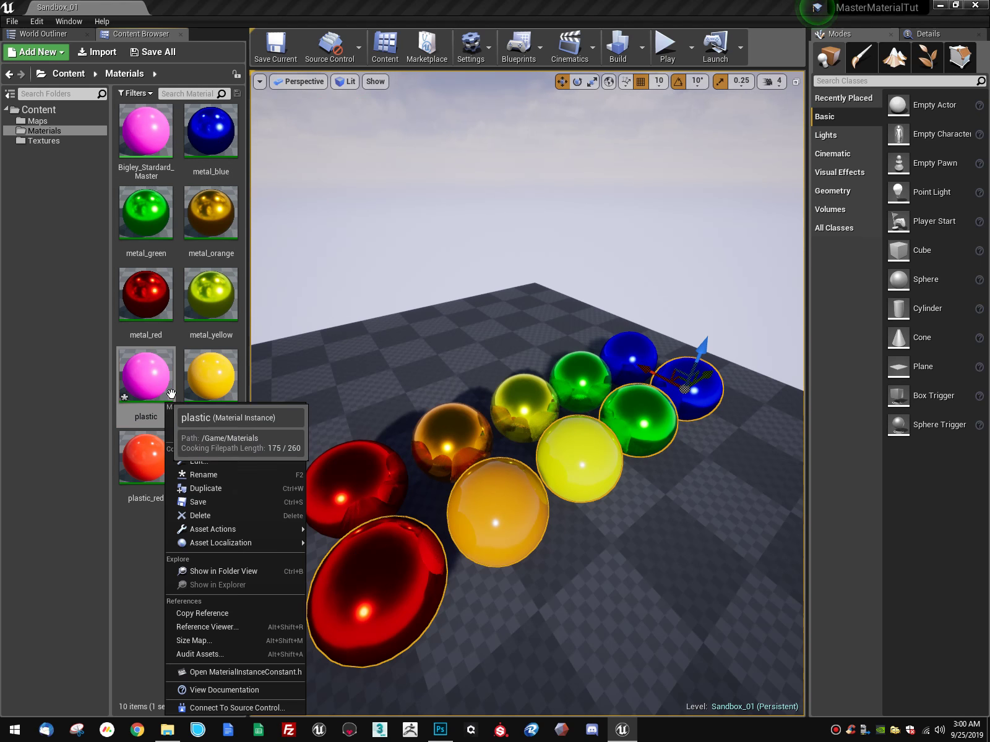
left_click(226, 473)
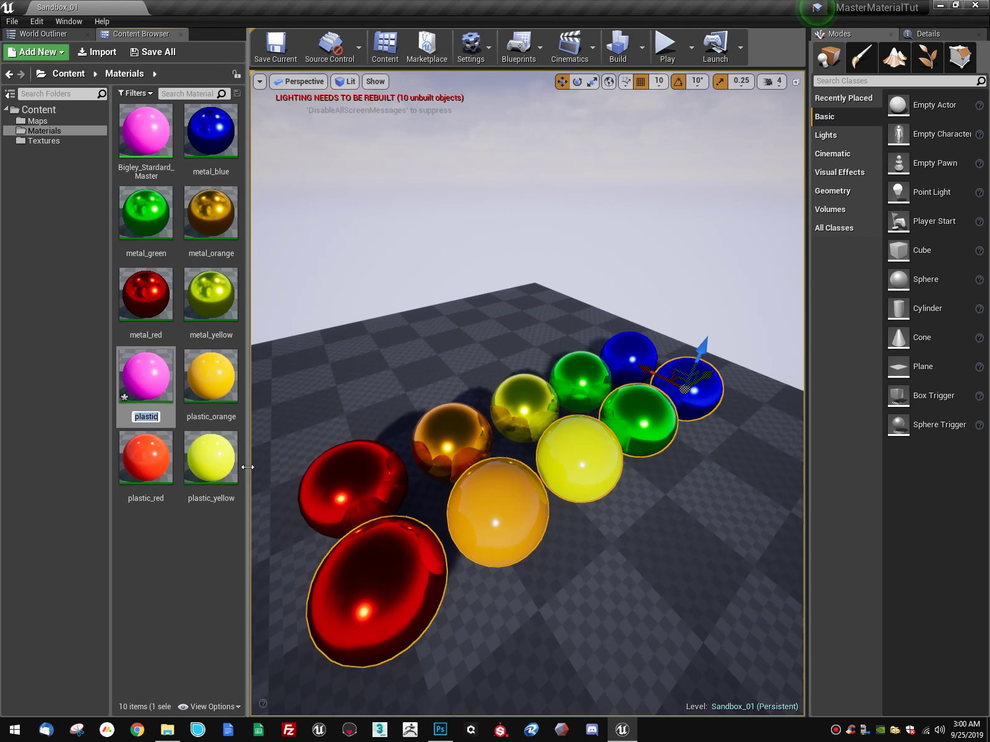
type("_green")
key("Return")
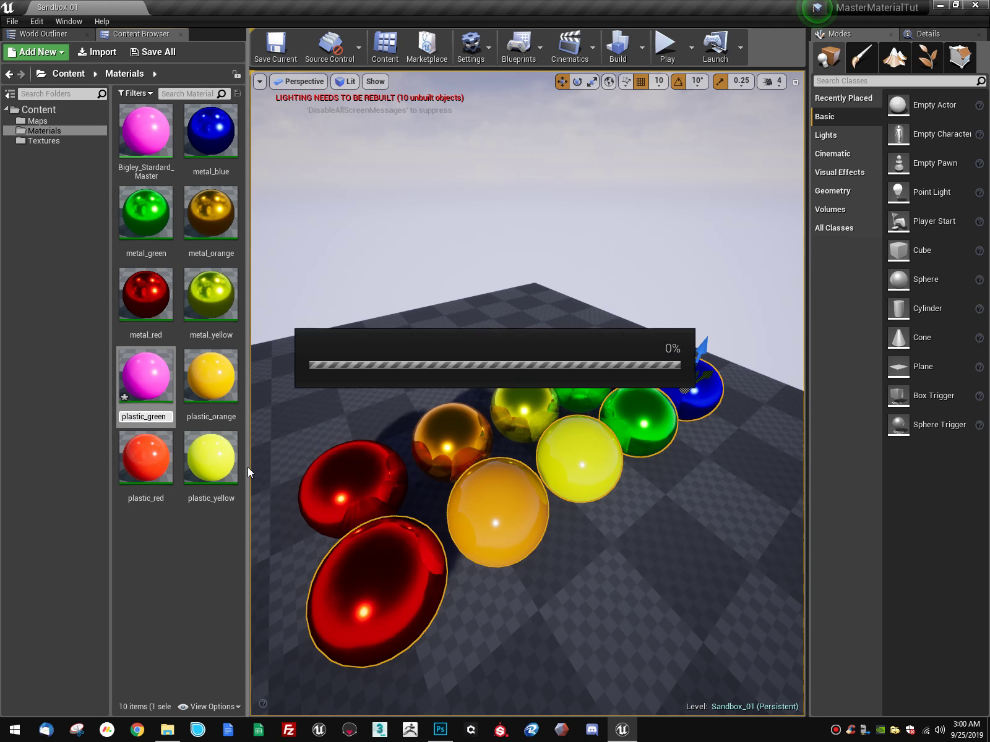
Step: Open plastic_green and override its Albedo Color with pure green
double_click(151, 377)
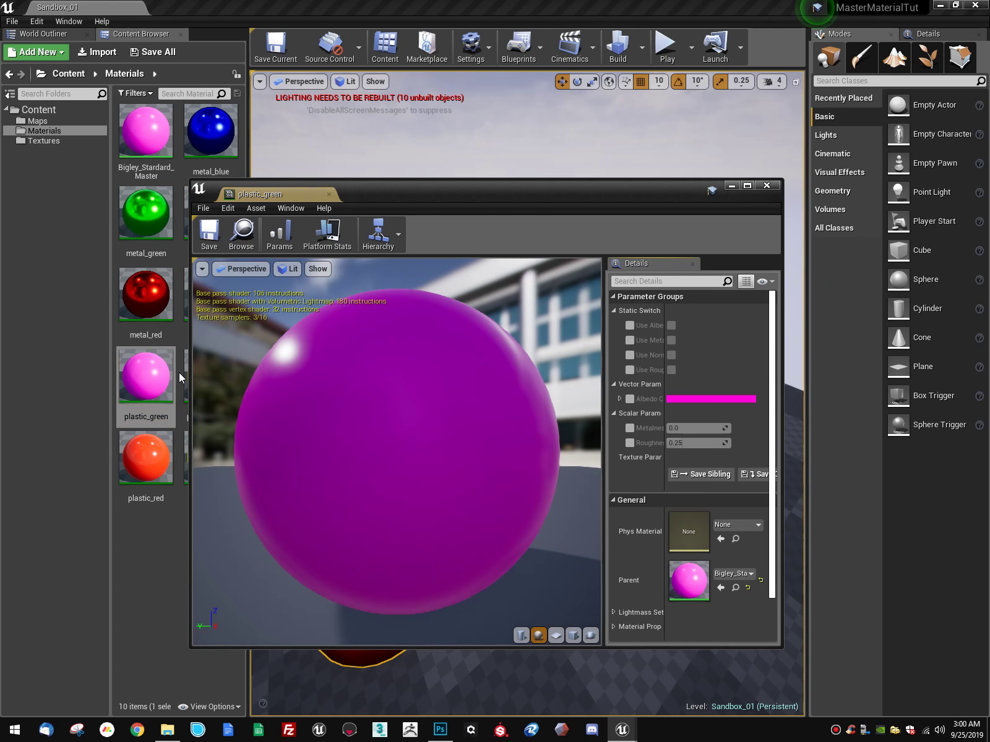
left_click(671, 399)
left_click(756, 545)
left_click_drag(746, 572, 712, 573)
left_click(880, 684)
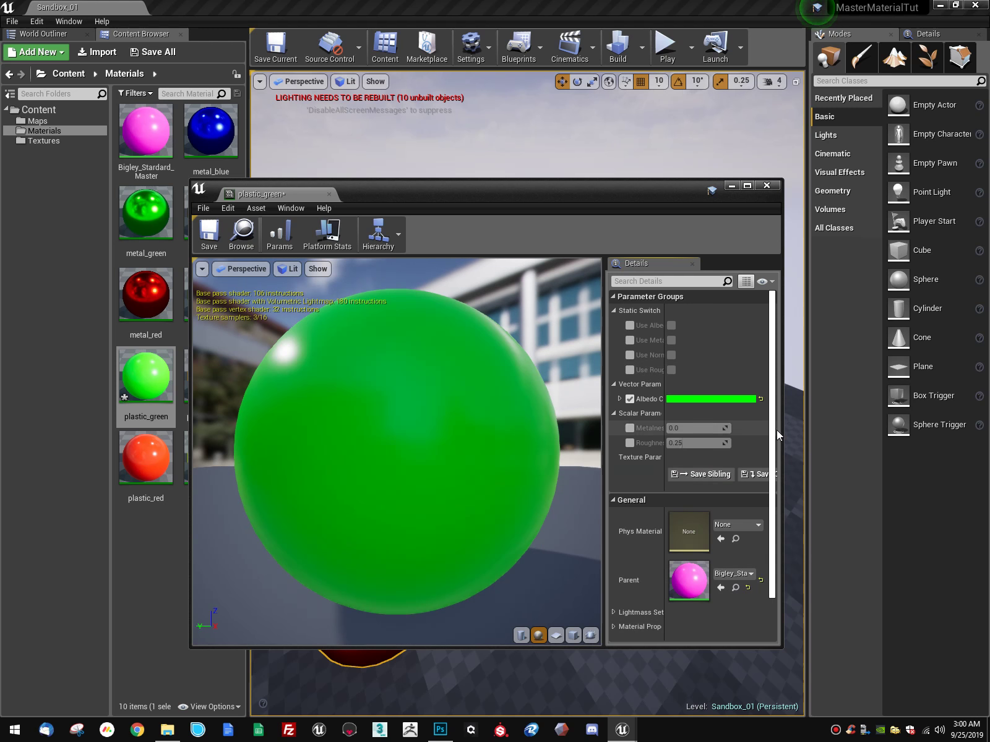
Step: Override plastic_green's Roughness Value with 0.15 and save it, applying it to the green sphere in the duplicated row
left_click(630, 443)
left_click_drag(688, 444, 696, 444)
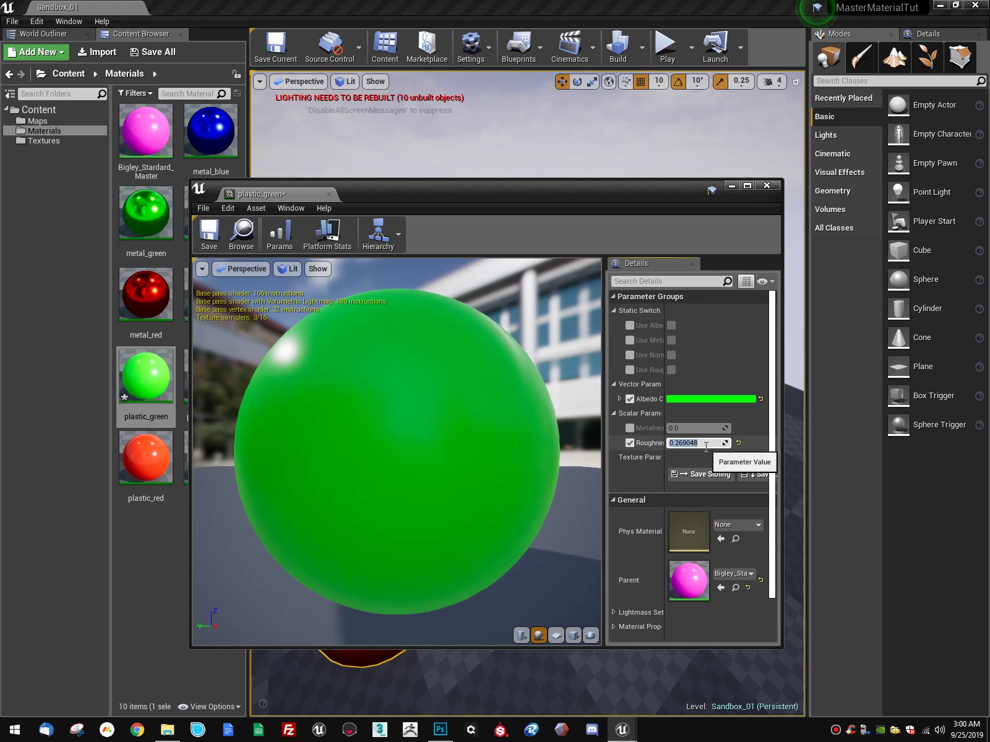
left_click(706, 443)
type(".15")
key("Return")
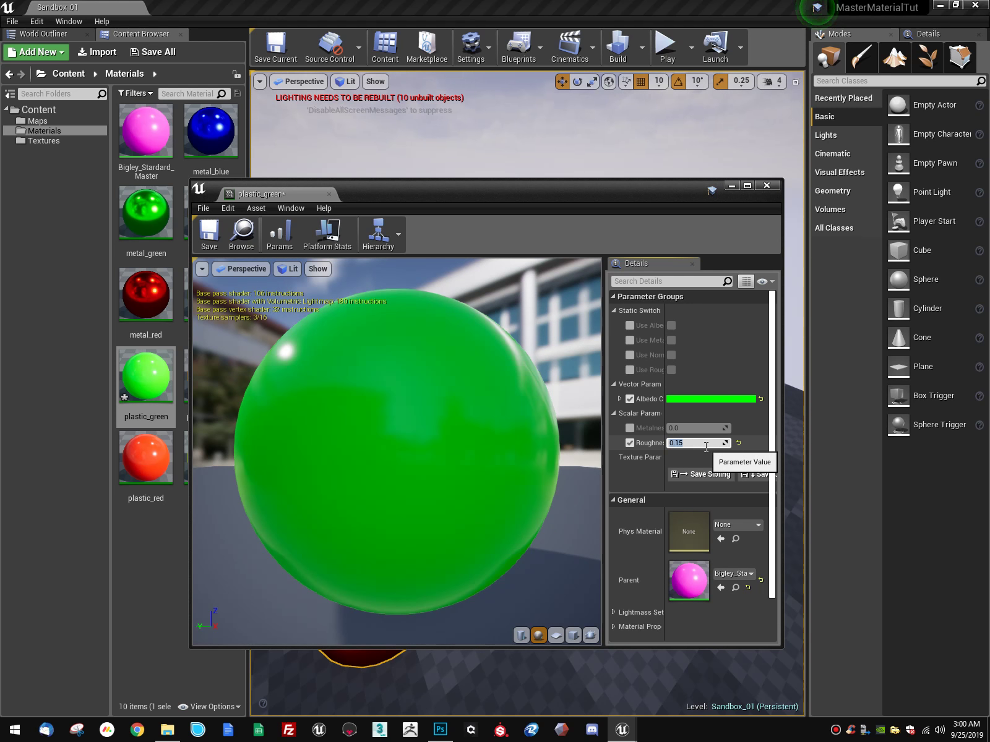
key("ctrl+s")
left_click(767, 185)
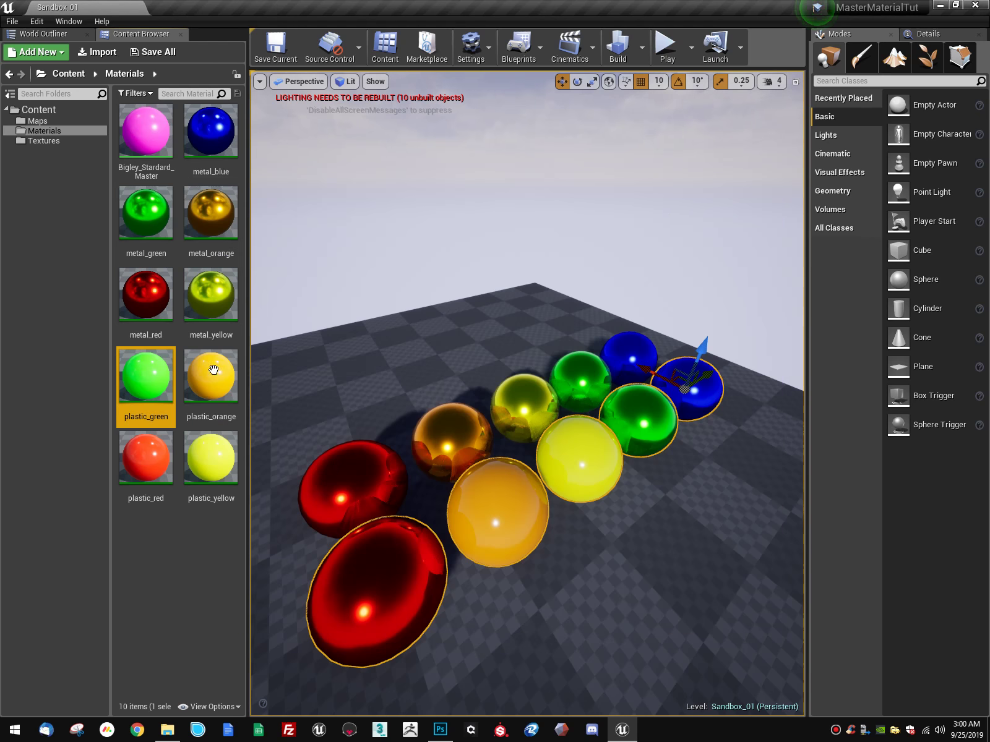
left_click_drag(163, 376, 638, 414)
right_click_drag(597, 321, 547, 320)
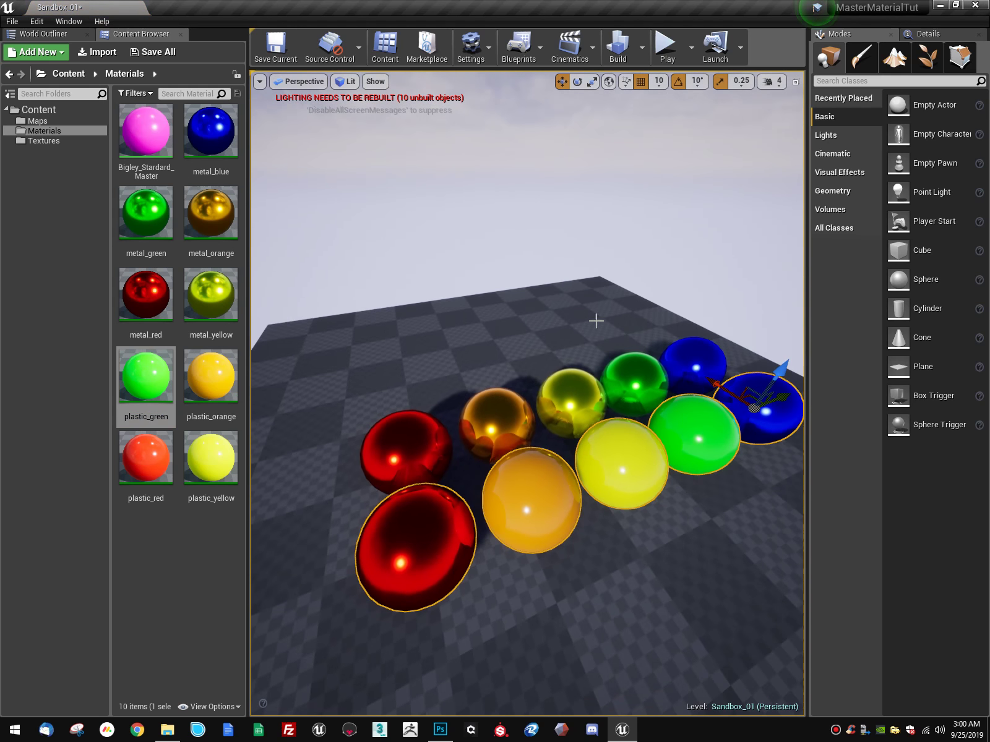
Step: Create another material instance of Bigley_Stardard_Master and name it plastic_blue
right_click(151, 138)
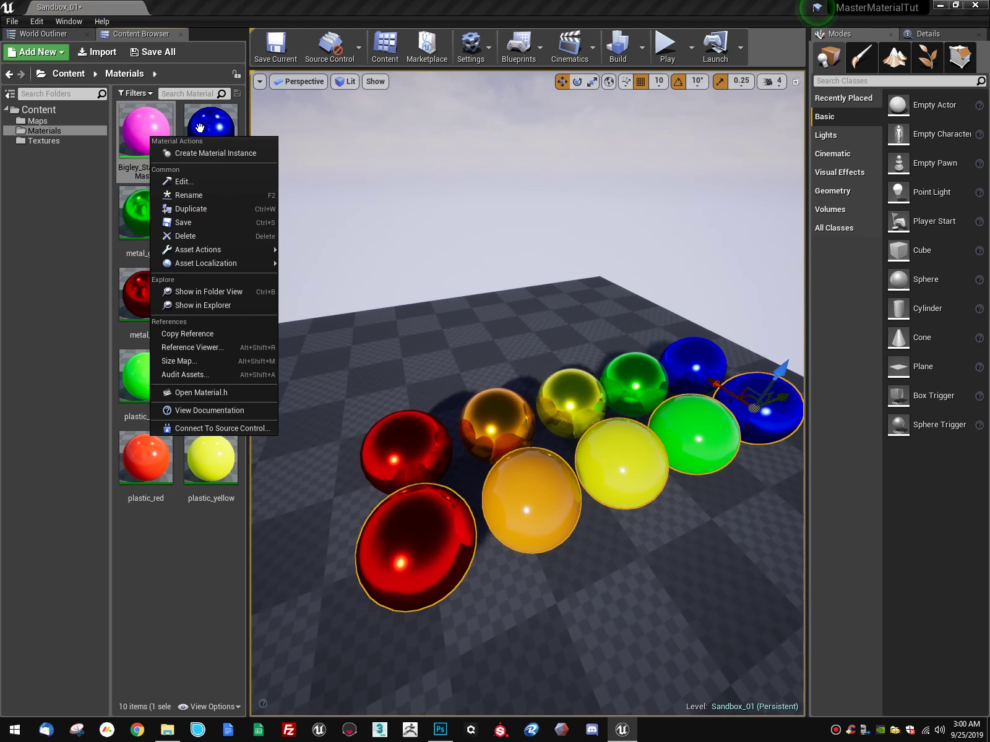
left_click(222, 154)
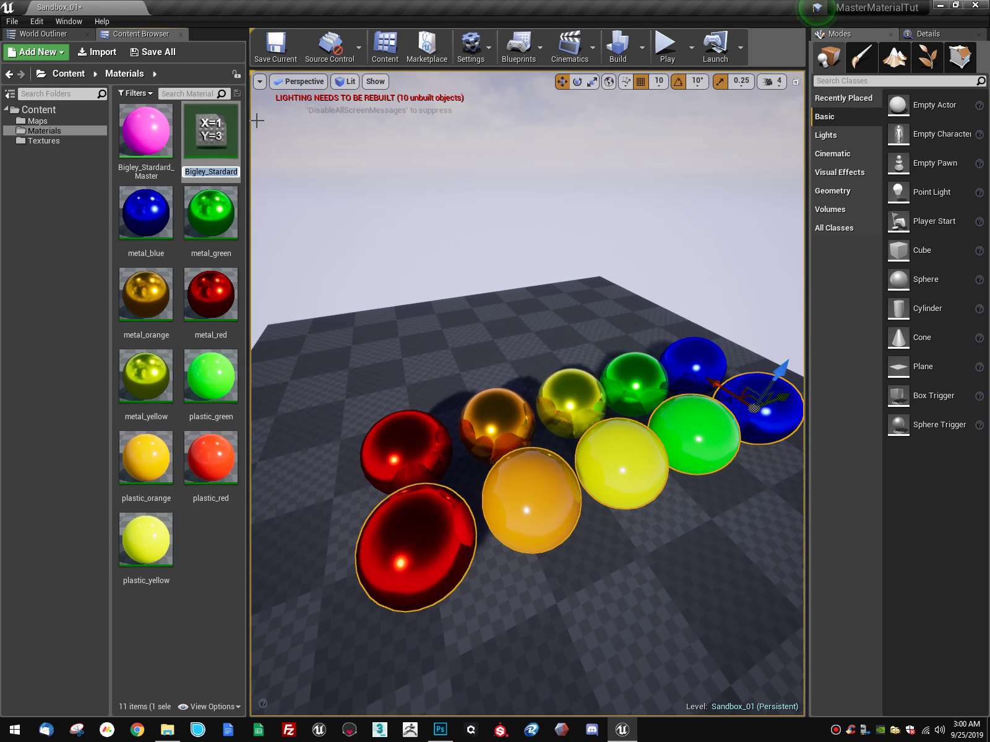
type("plastic_blue")
key("Return")
right_click(148, 389)
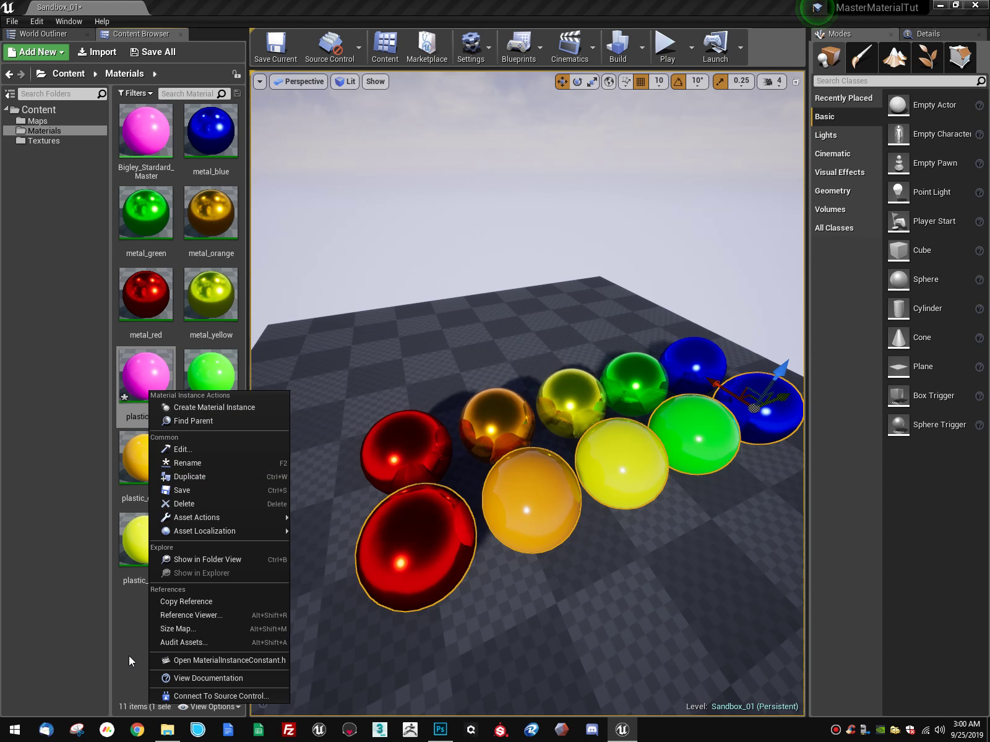
Step: Open plastic_blue and override its Albedo Color with pure blue: R 0.0, G 0.0, B 1.0
double_click(144, 367)
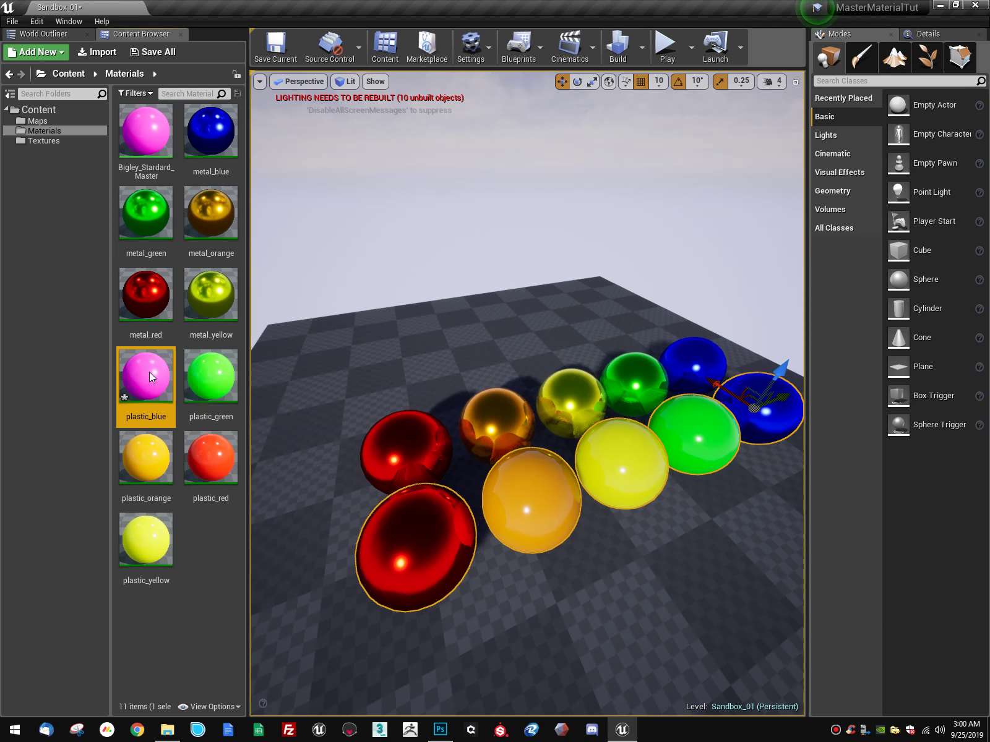
left_click(703, 398)
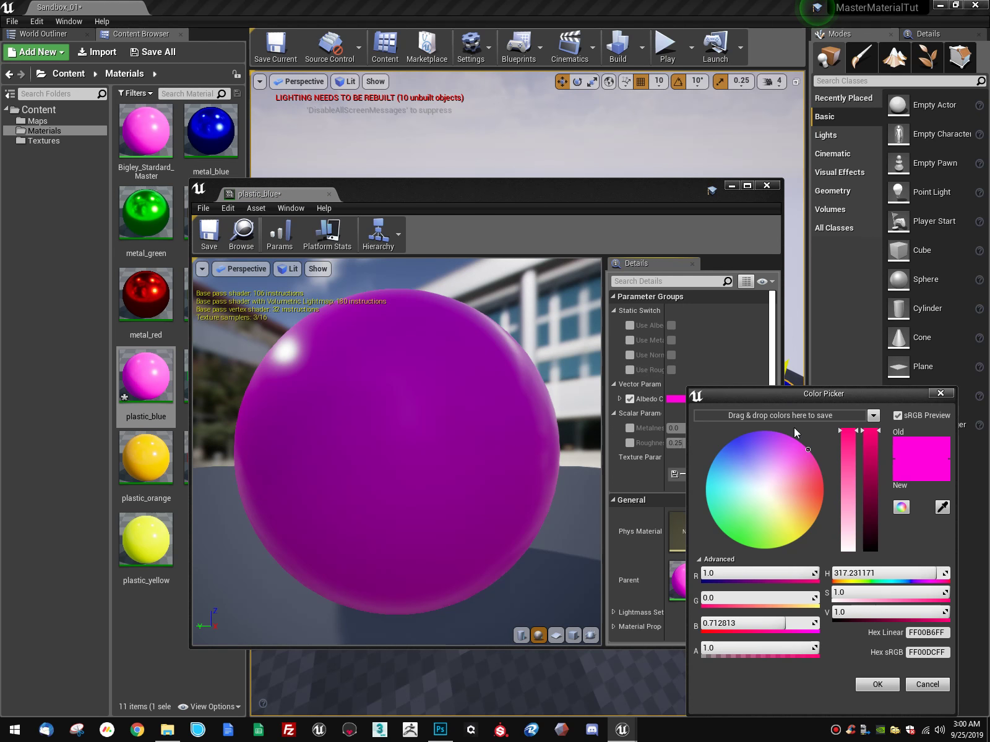
left_click_drag(767, 446, 735, 437)
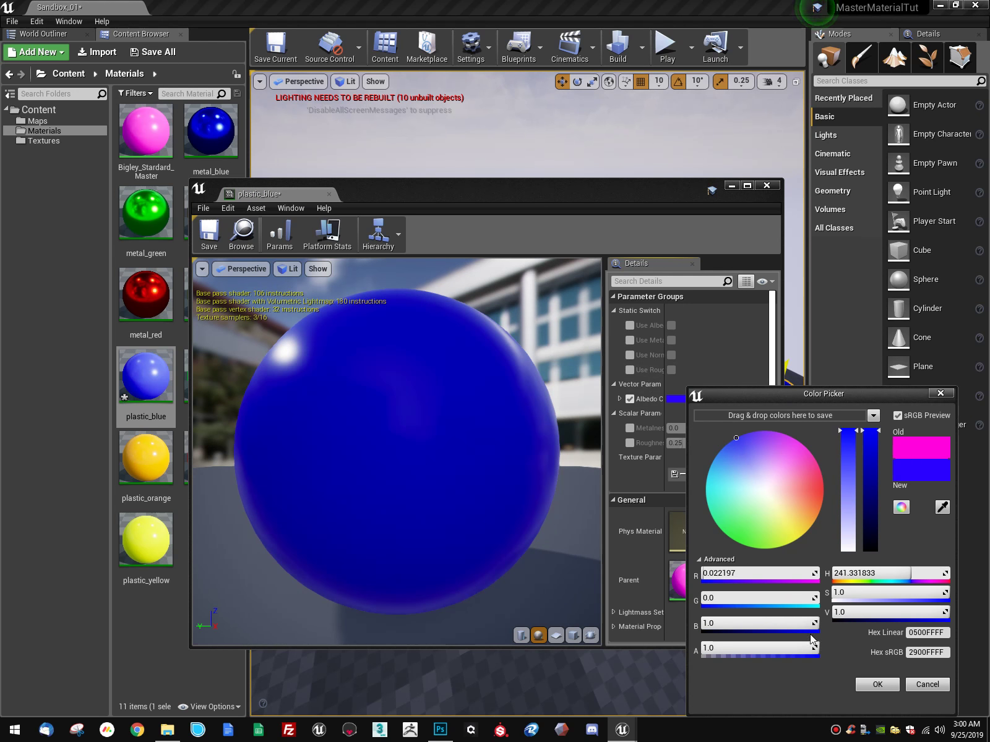
left_click_drag(745, 575, 702, 574)
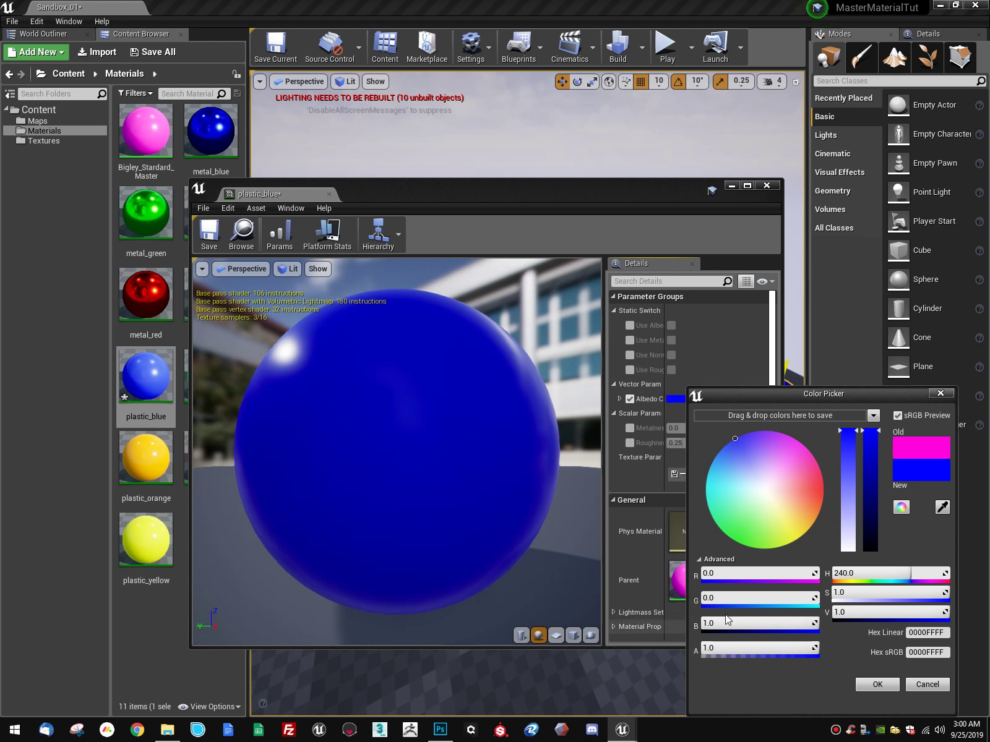
left_click(875, 683)
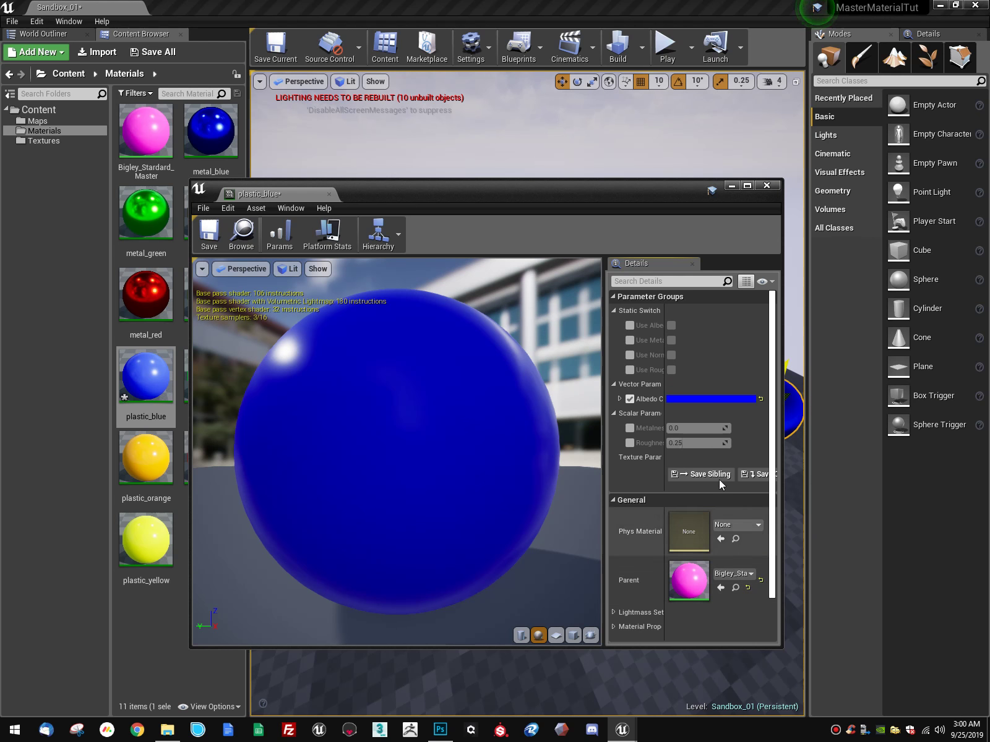
Step: Override plastic_blue's Roughness Value with 0.15 and save it, applying it to the blue sphere in the duplicated row
left_click(629, 443)
type("0.15")
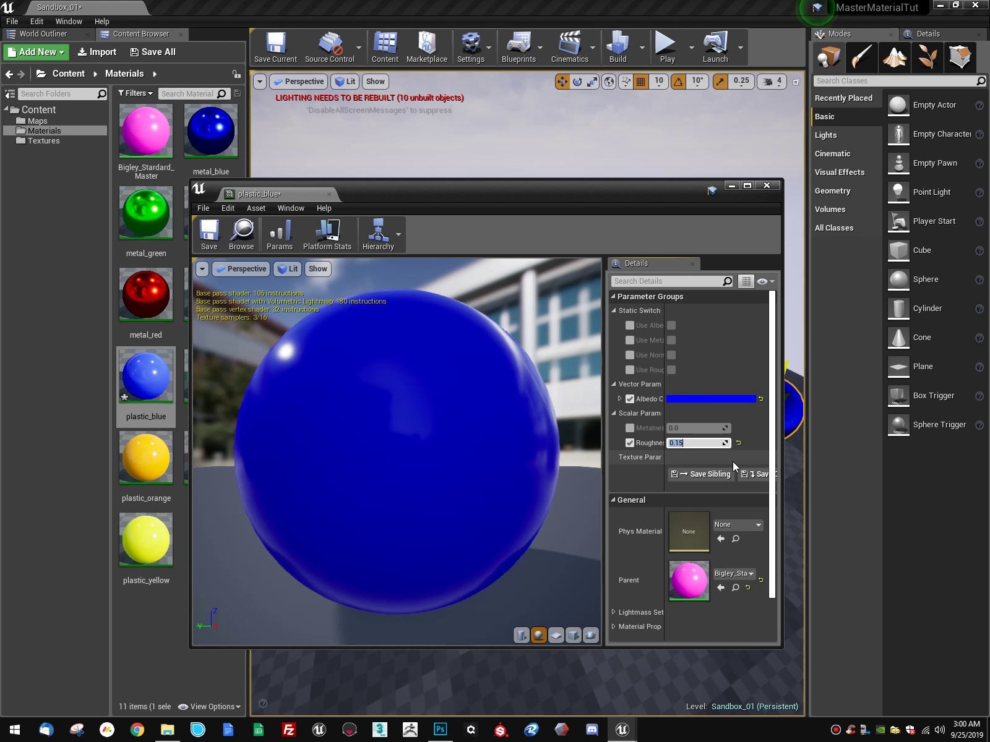
key("ctrl+s")
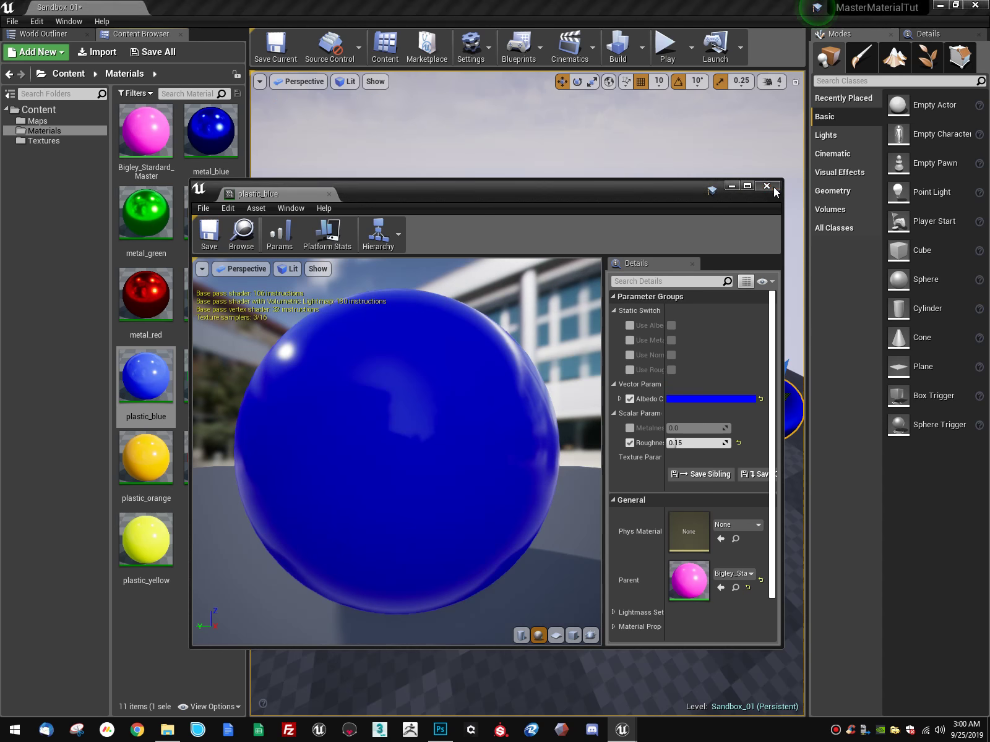
left_click(767, 185)
left_click_drag(155, 378, 777, 401)
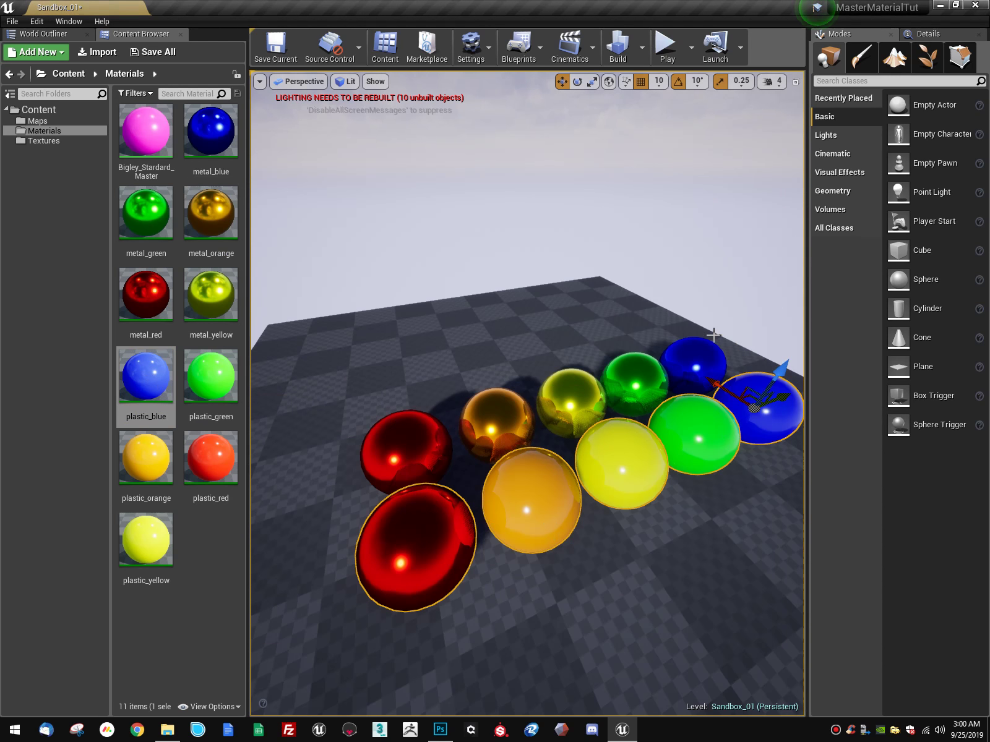
Step: Examine the metal and plastic sphere rows up close from several angles in the level
key("s")
right_click_drag(712, 337, 513, 309)
key("a")
key("w")
key("s")
left_click(641, 272)
key("d")
key("w")
key("w")
key("s")
key("w")
key("s")
right_click_drag(626, 328, 624, 365)
key("w")
key("s")
Step: Switch to File Explorer and browse the JJB folder on the Content (D:) drive, then its Resources folder
key("super+e")
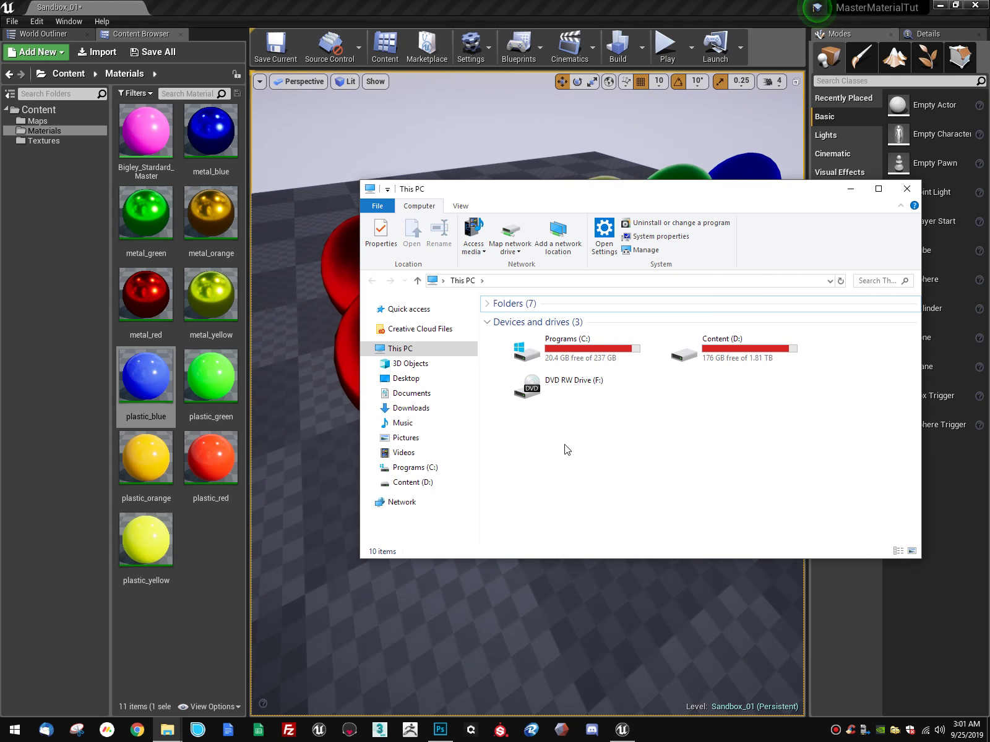
double_click(743, 360)
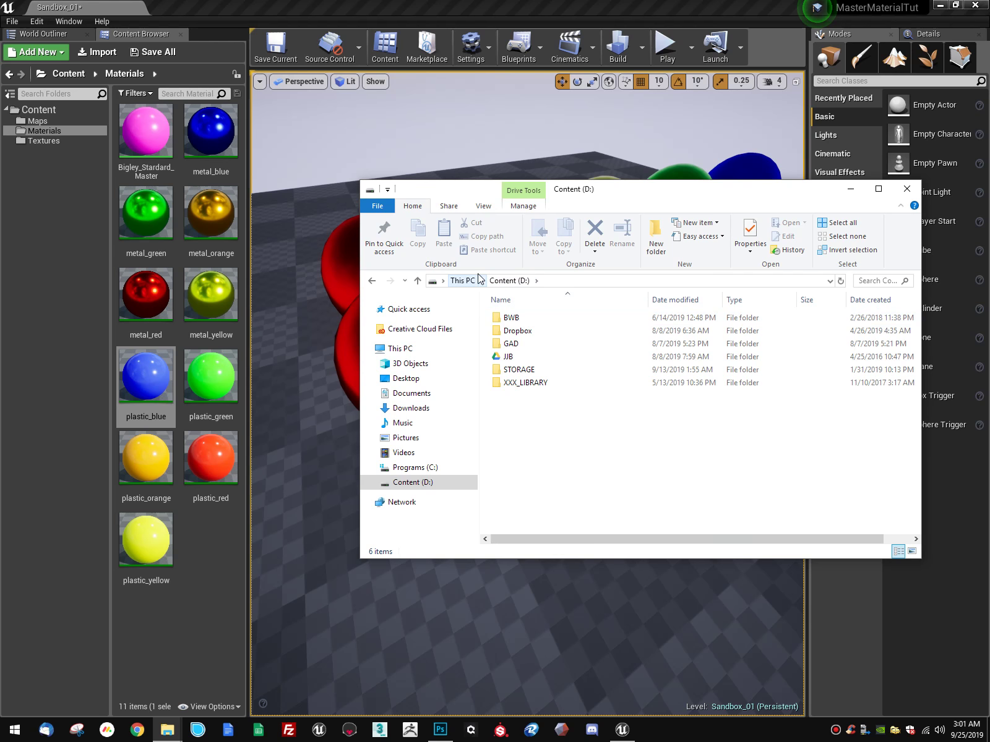
left_click(462, 280)
double_click(690, 362)
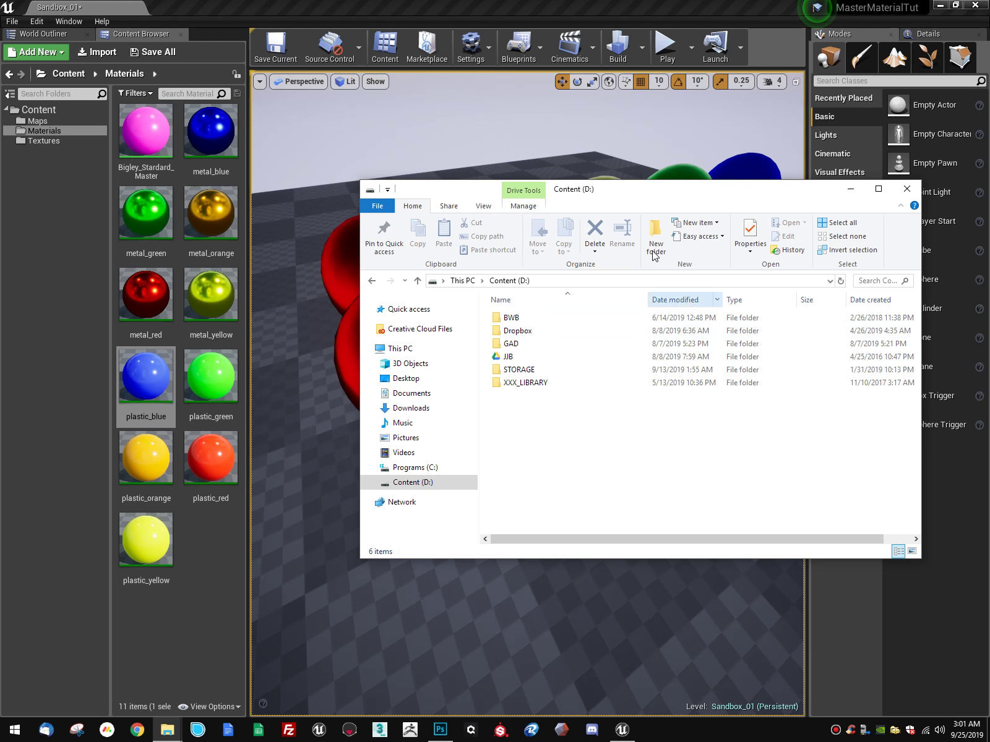
double_click(508, 357)
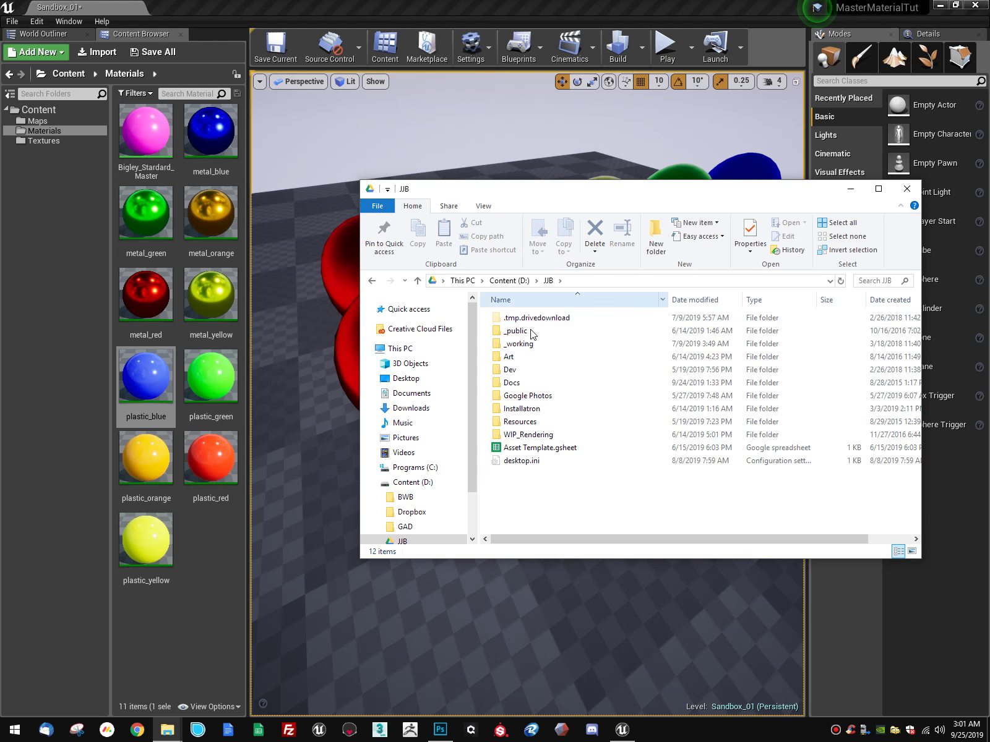
double_click(620, 375)
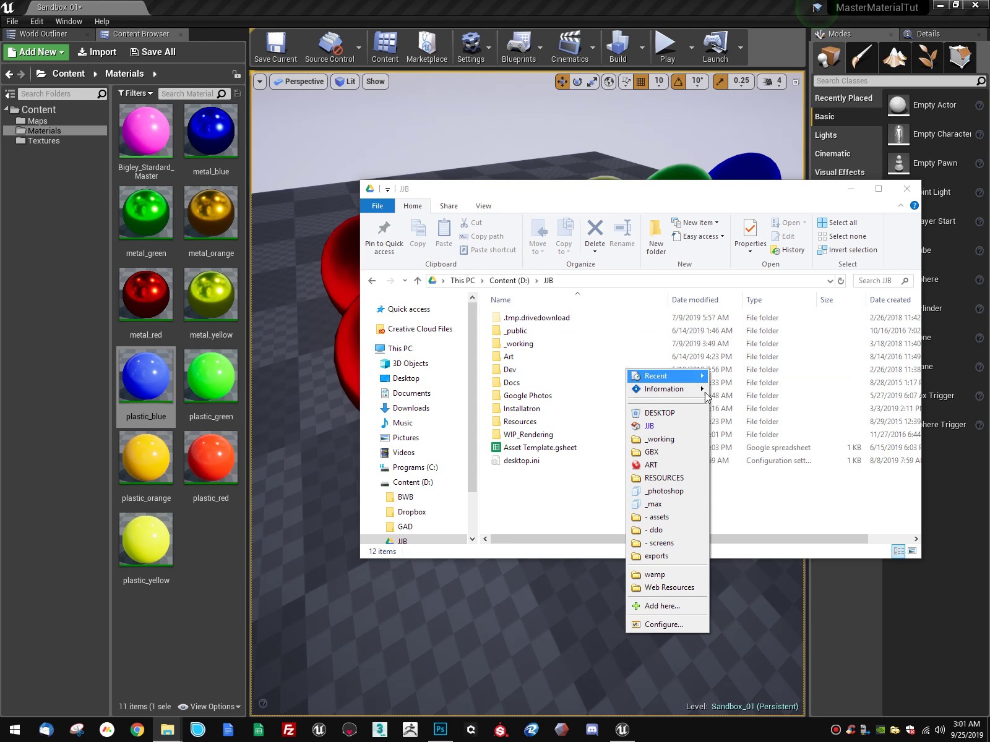
left_click(680, 477)
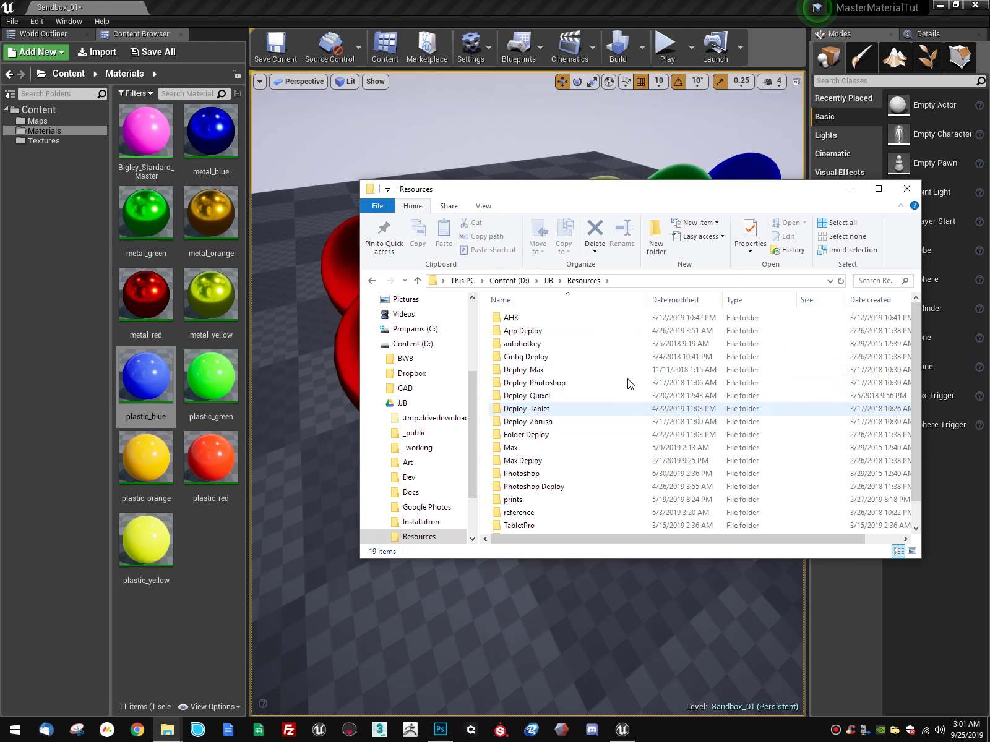
Step: Browse to the assets folder inside Art\_graveyard and select the Crate Example folder
double_click(599, 357)
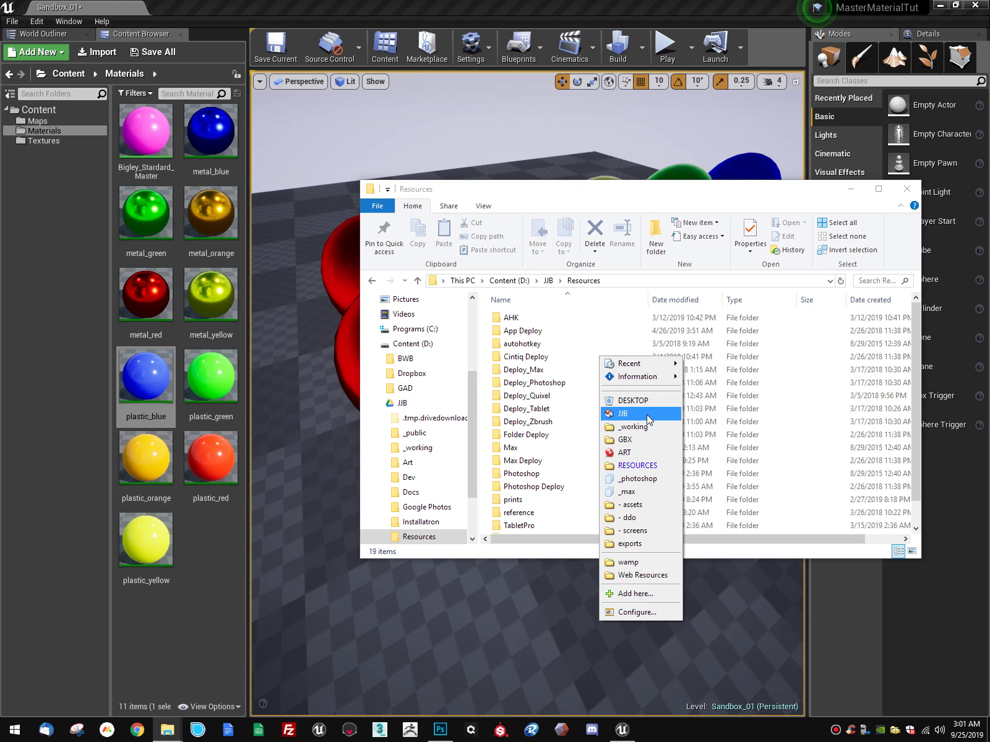
left_click(644, 452)
double_click(537, 318)
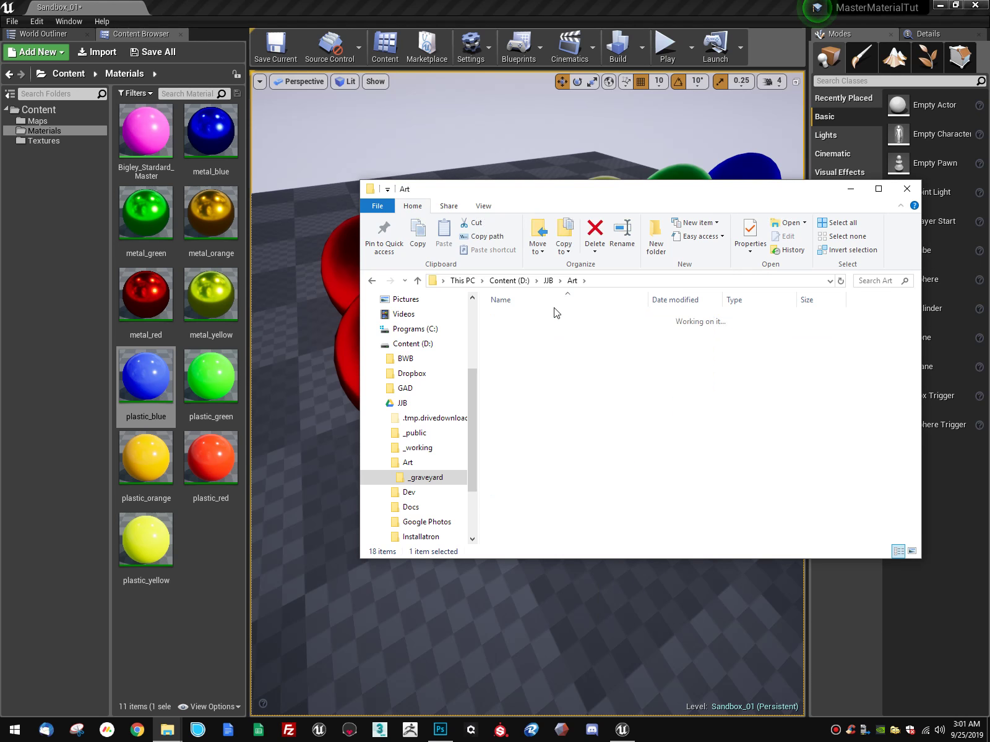
left_click(544, 319)
double_click(544, 319)
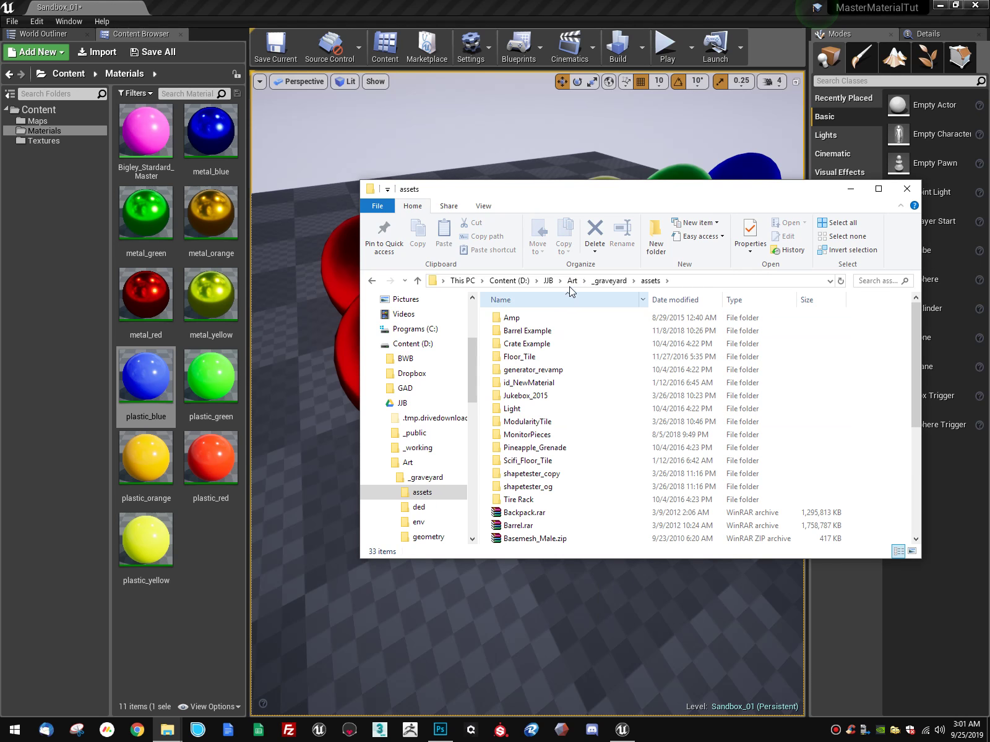
left_click(547, 344)
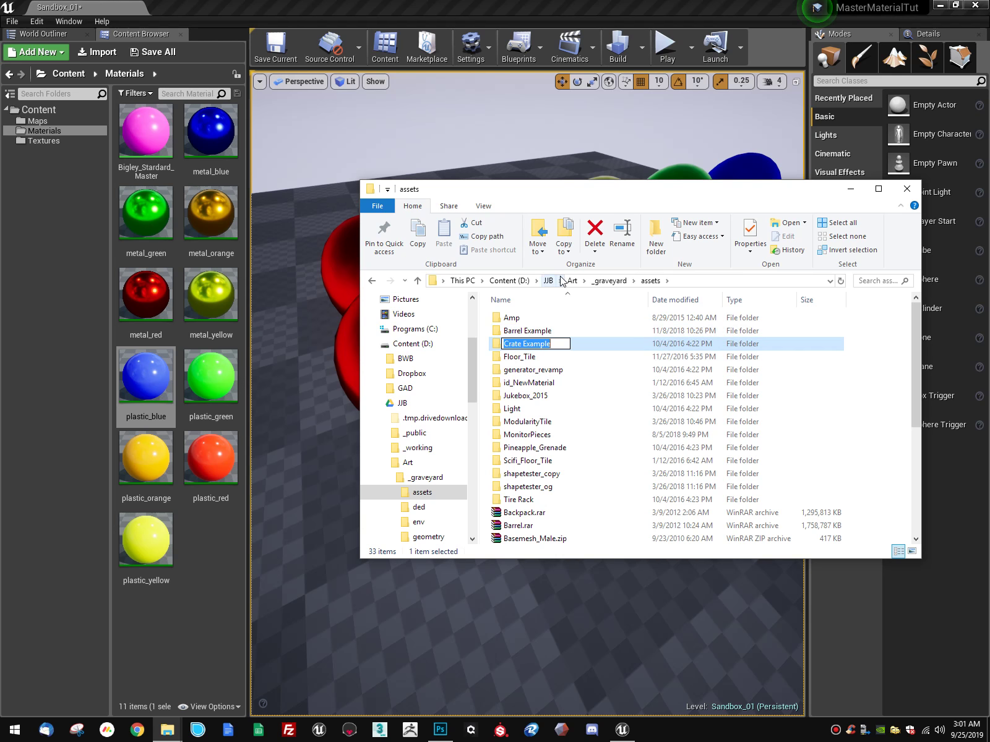
Step: Switch to Unreal Editor and create a folder named Assets directly under Content
left_click(55, 167)
right_click(55, 167)
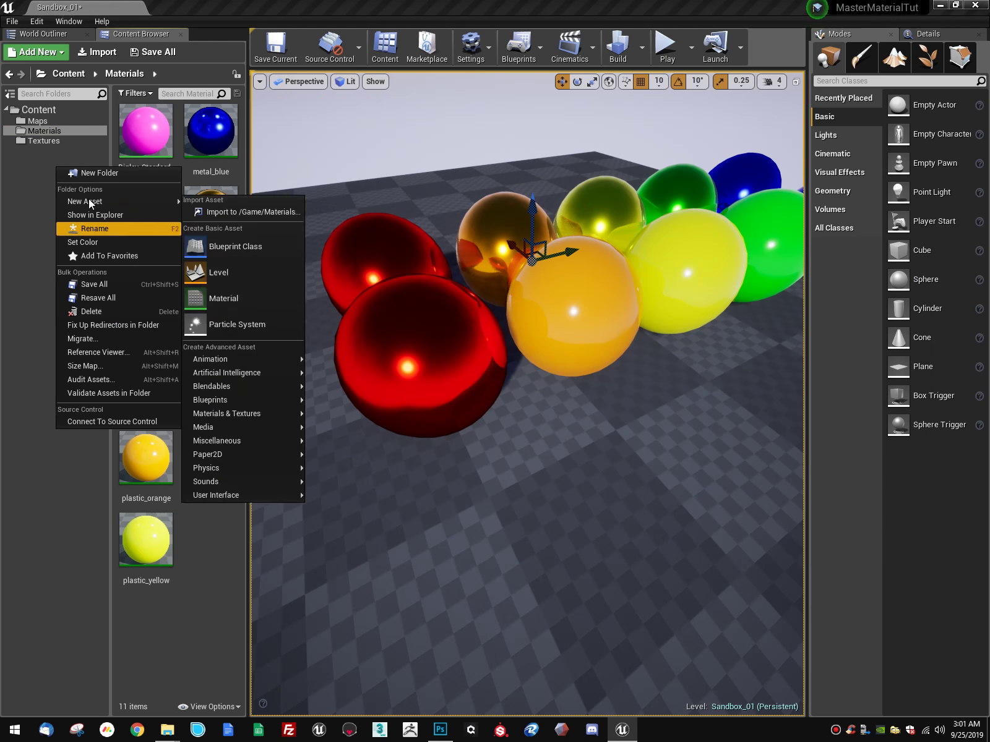
left_click(38, 110)
right_click(38, 181)
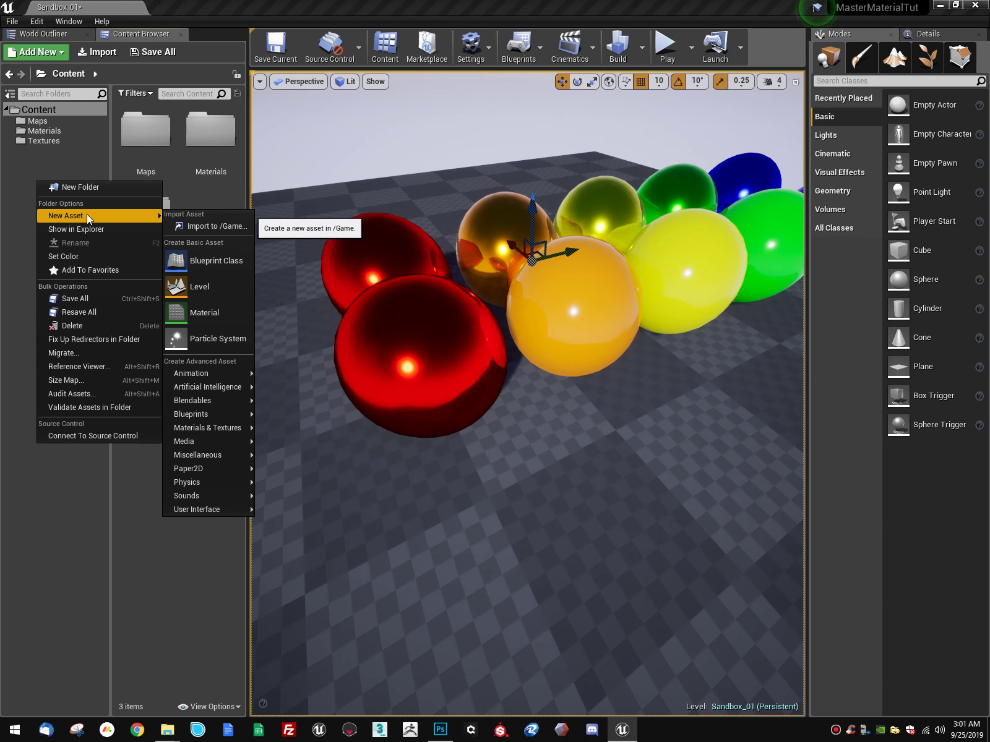
left_click(85, 188)
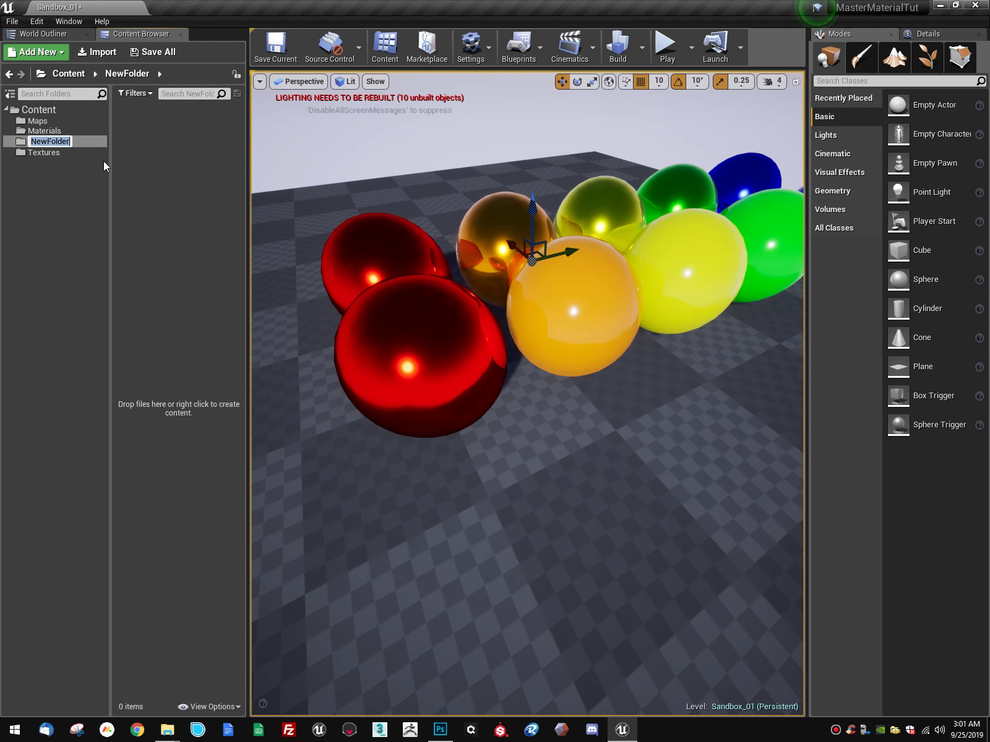
type("Assets")
key("Return")
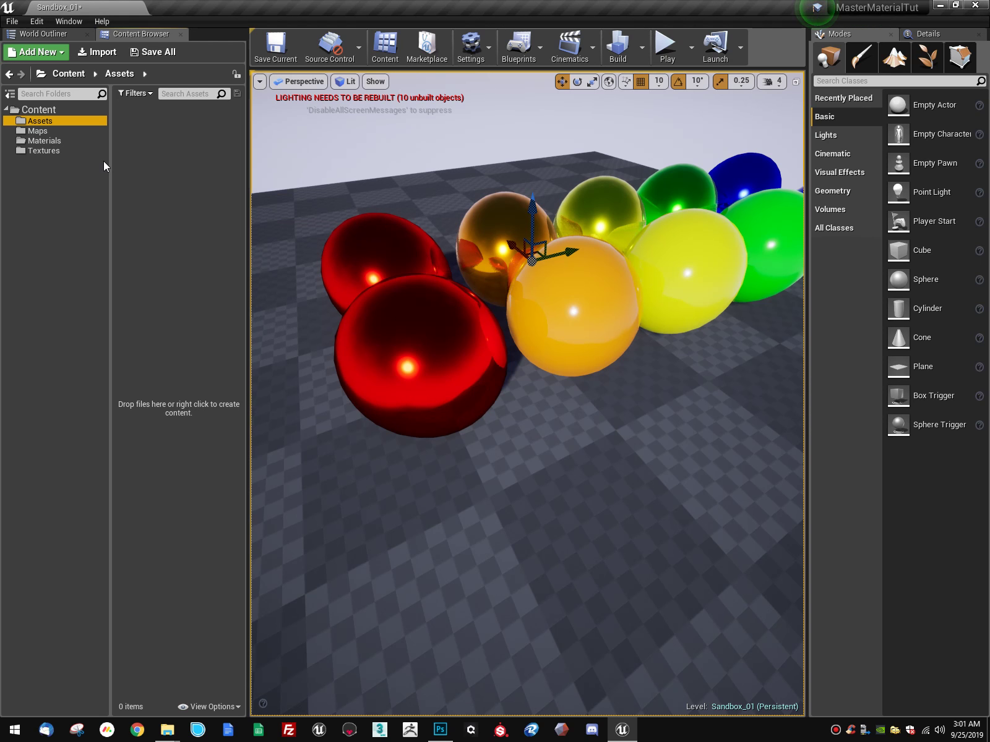
Step: Create a folder named barrel inside the Assets folder
left_click(174, 143)
right_click(153, 156)
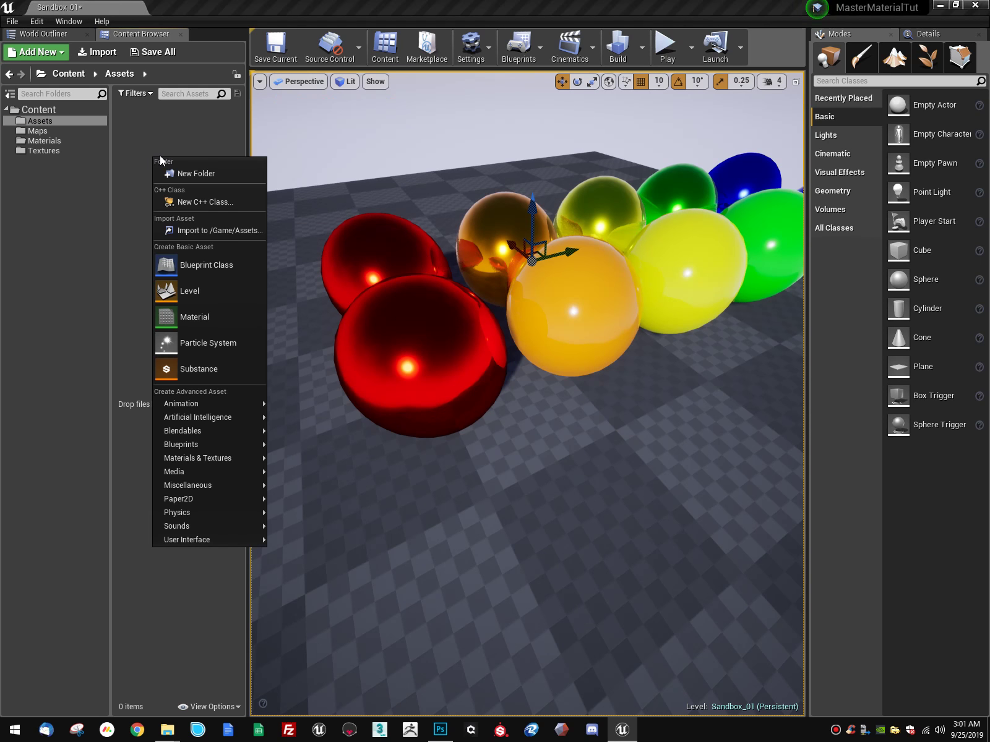
left_click(215, 170)
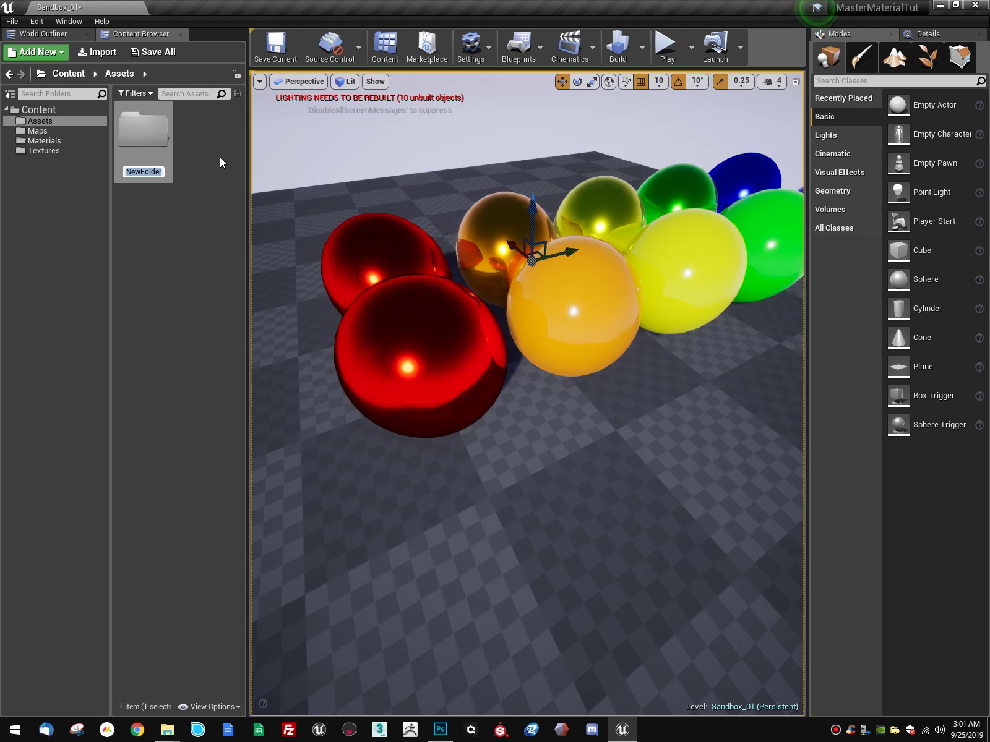
type("barrel")
key("Return")
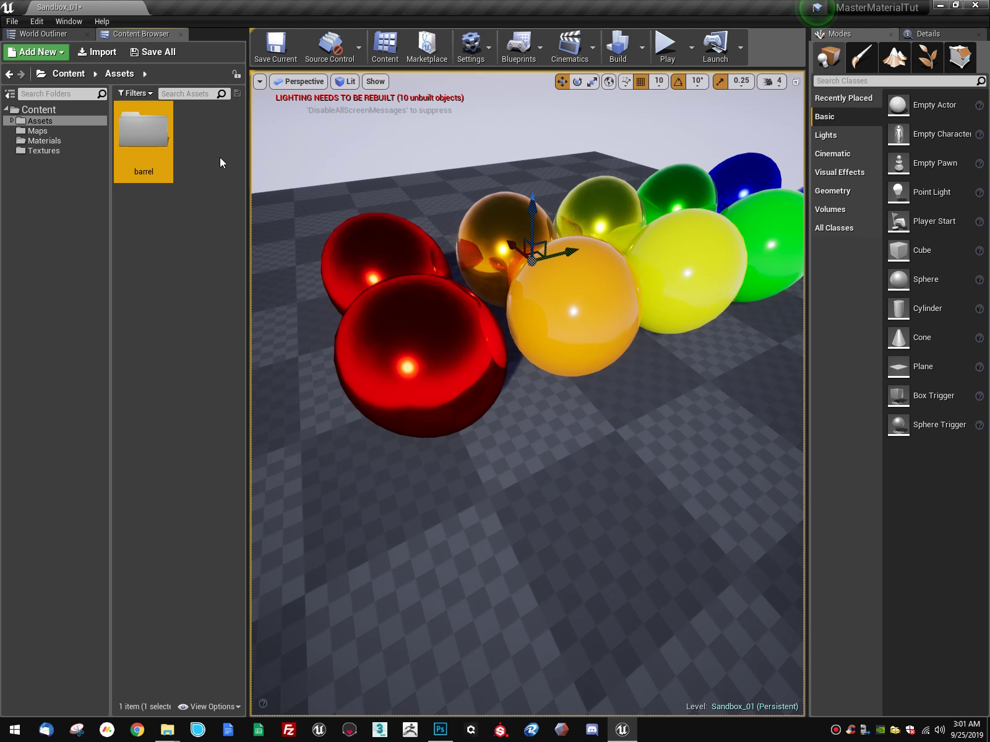
Step: Create a folder named crate inside Assets, alongside the barrel folder
right_click(180, 241)
left_click(229, 258)
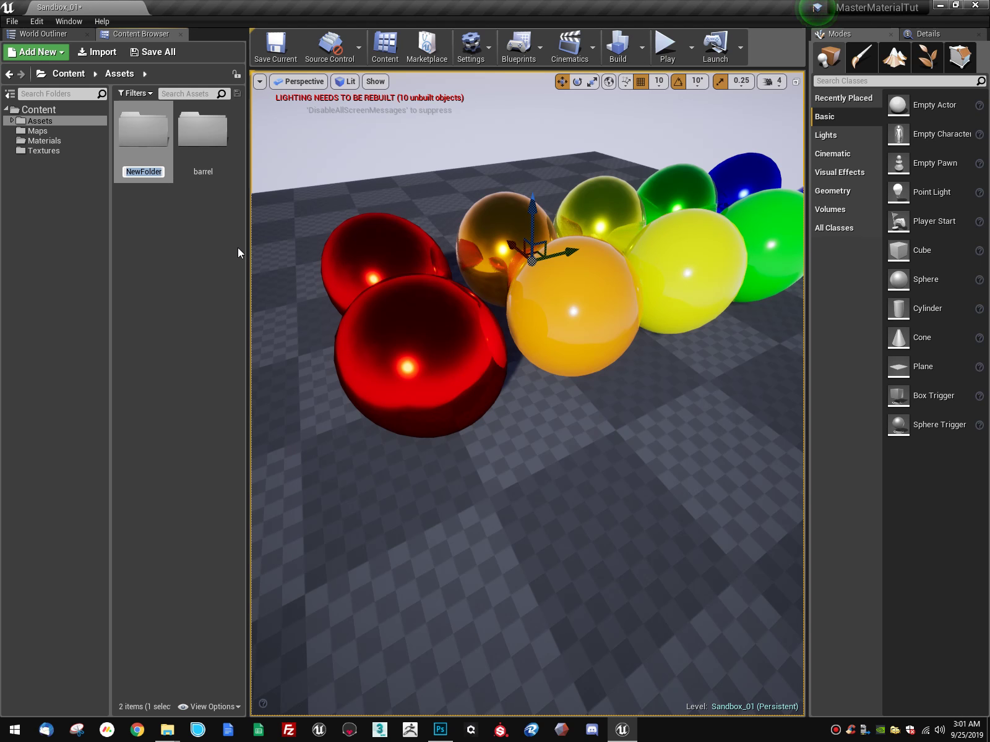
type("crate")
key("Return")
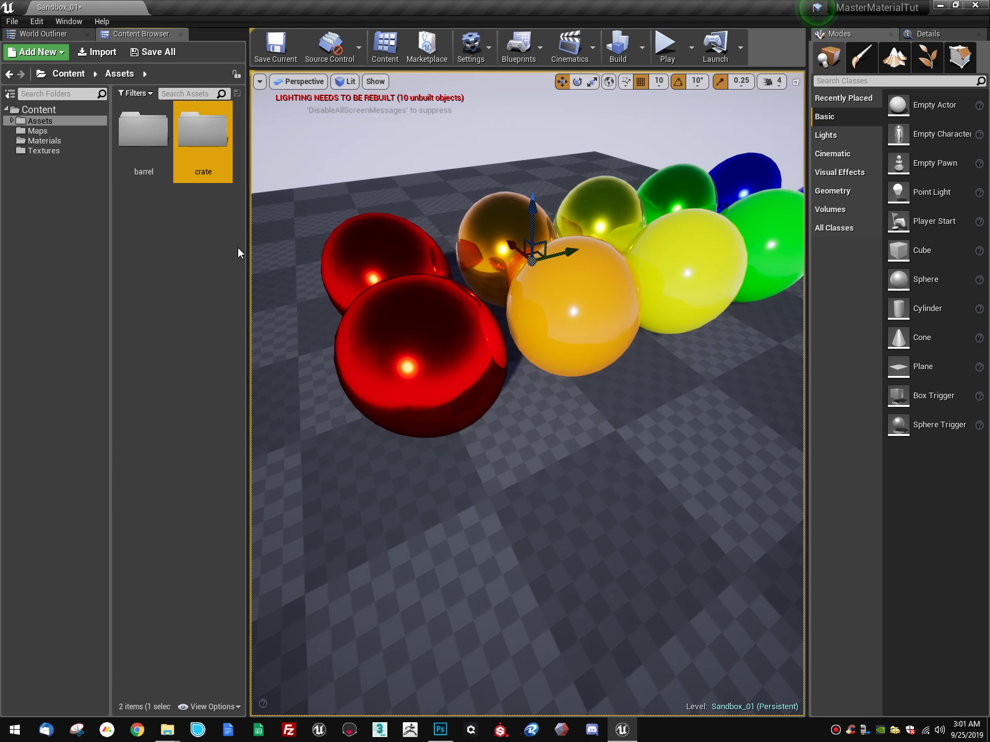
Step: Switch to File Explorer and locate barrel_wood.FBX in the exports folder of Barrel Example
key("alt+Tab")
double_click(536, 332)
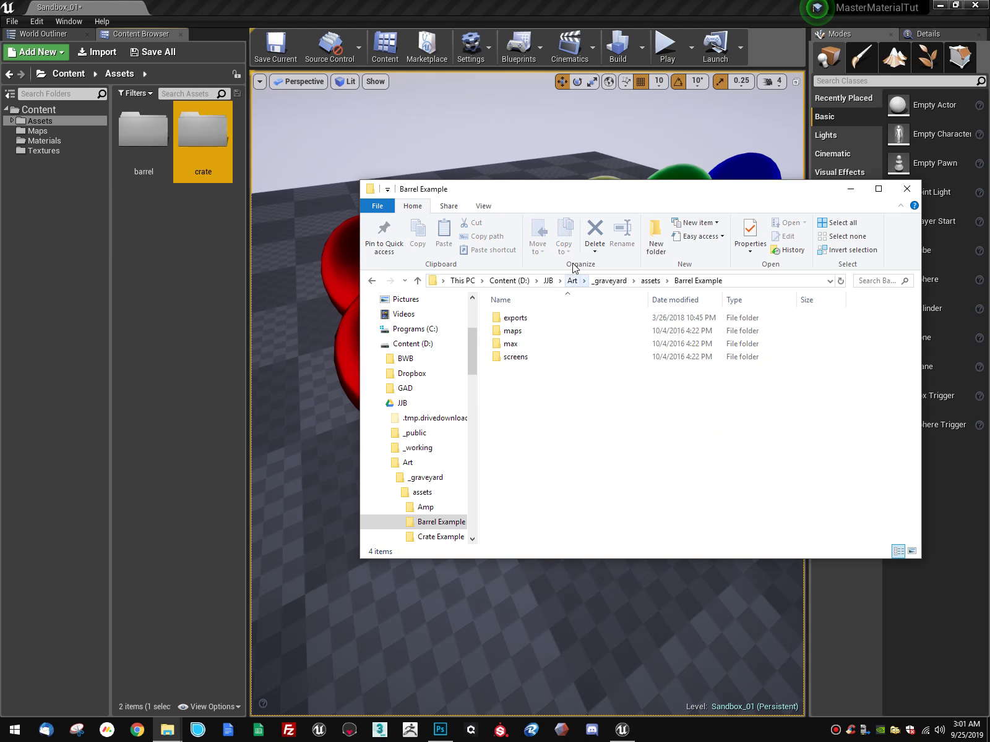
left_click(520, 333)
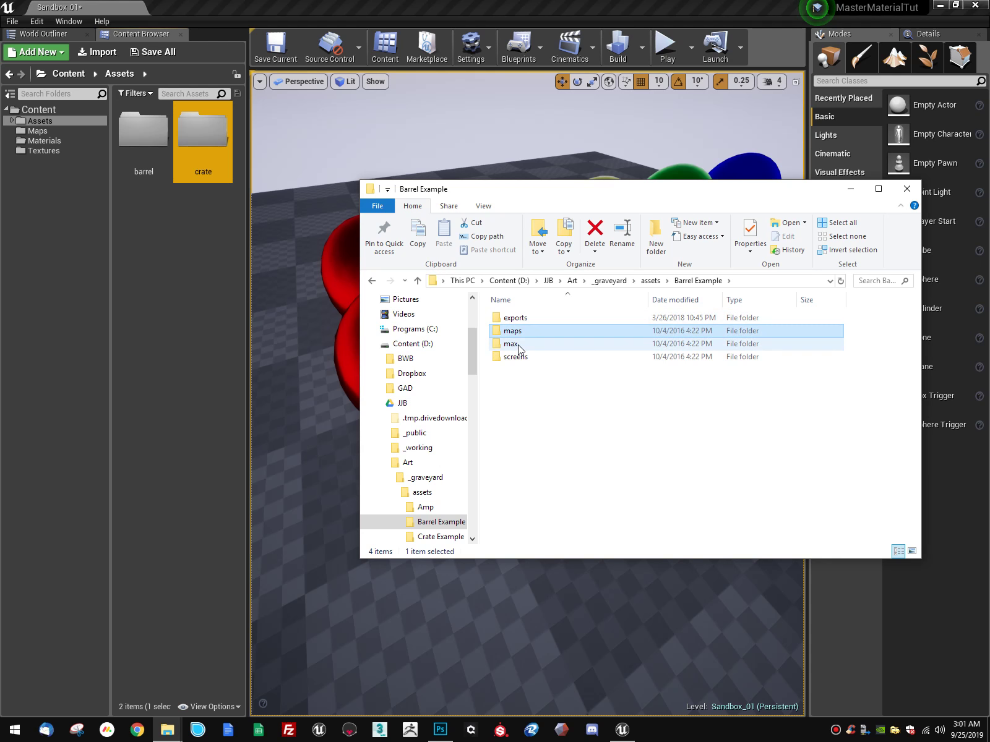
double_click(515, 318)
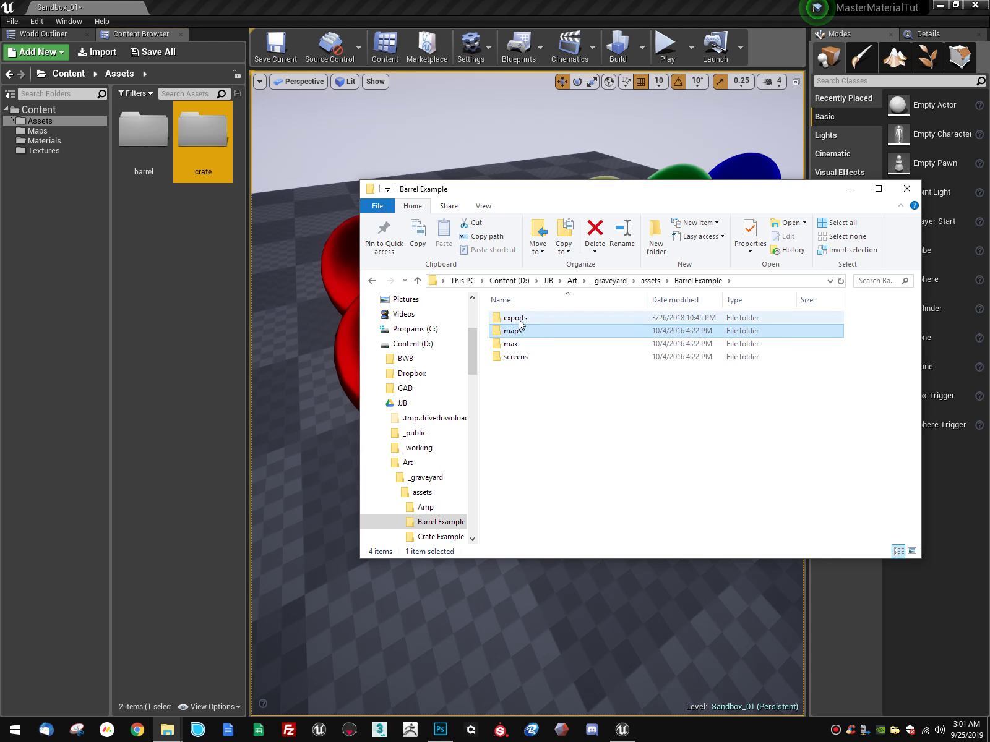
left_click(545, 319)
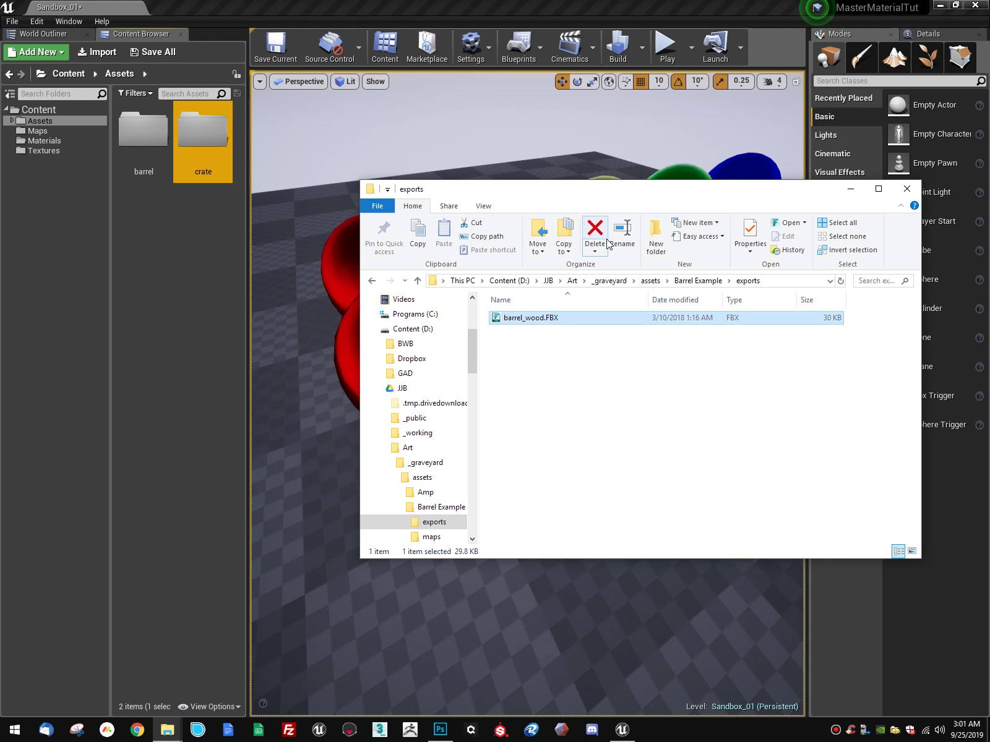
left_click_drag(537, 320, 517, 319)
Step: Import barrel_wood.FBX from File Explorer into Unreal's Assets/barrel folder with the default FBX options and close the message log
left_click(143, 140)
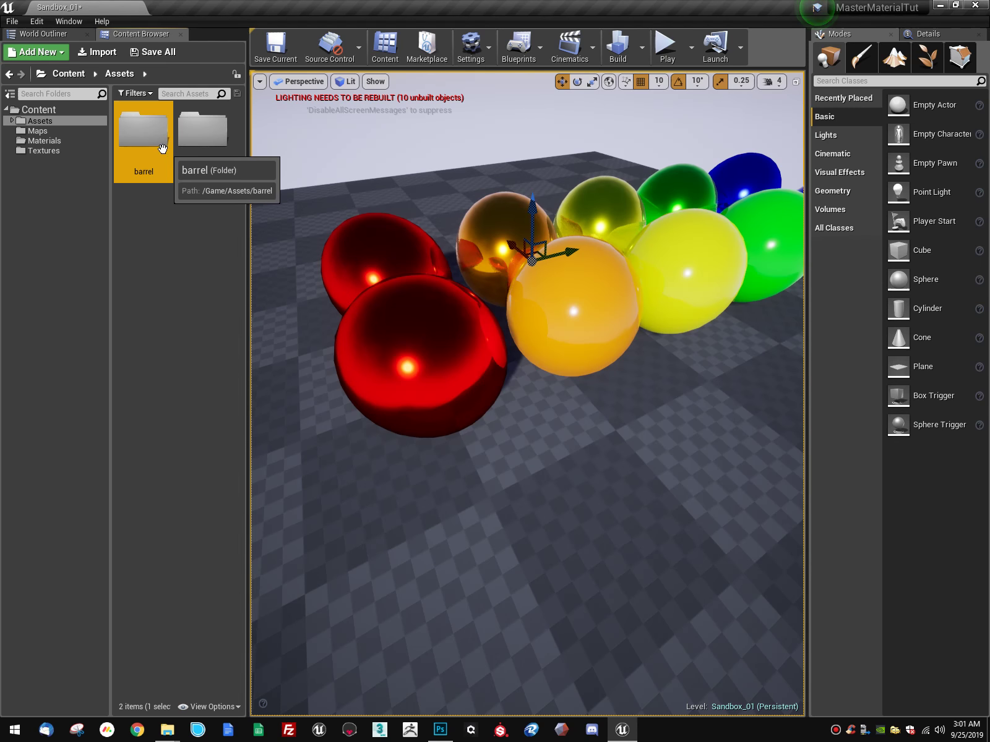
double_click(149, 137)
key("alt+Tab")
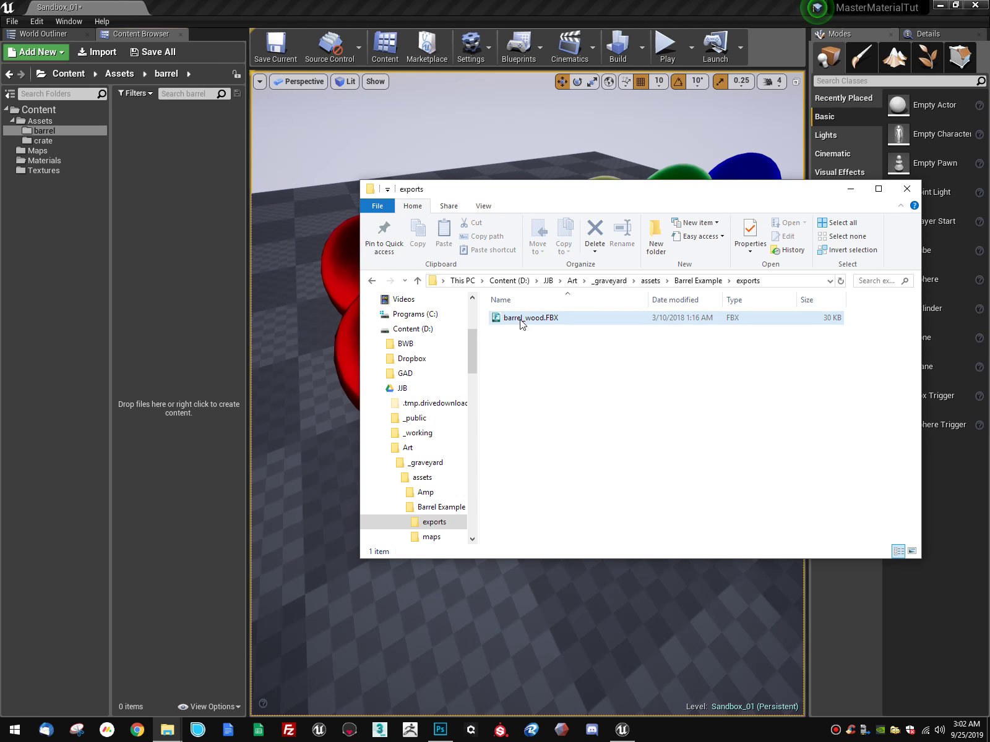
left_click_drag(522, 321, 162, 172)
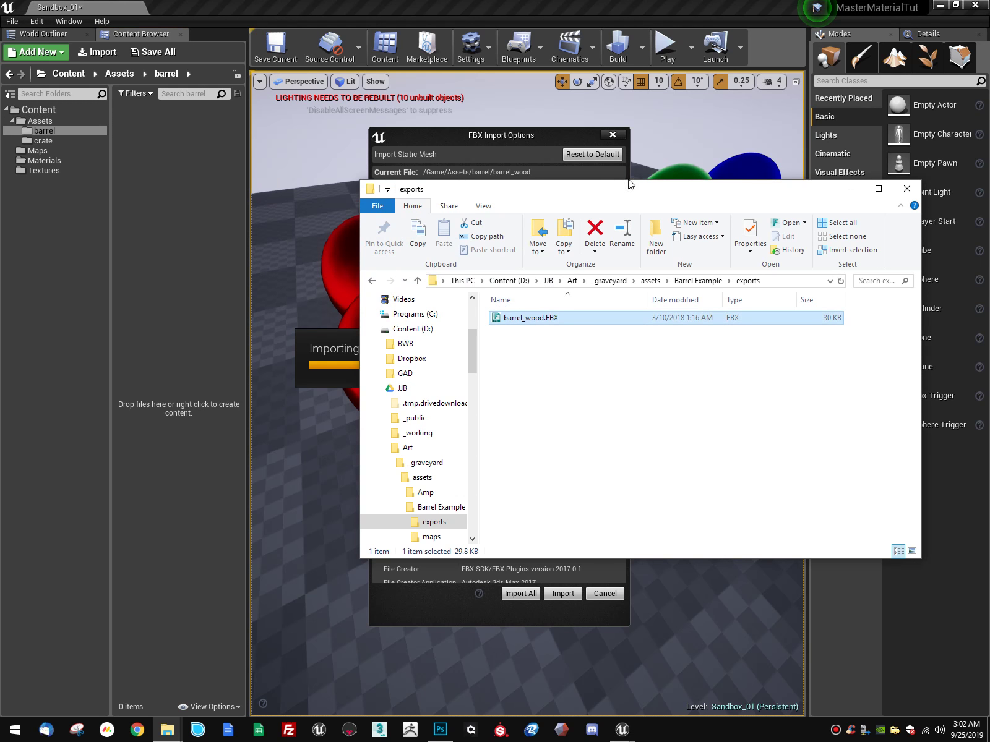
left_click(501, 135)
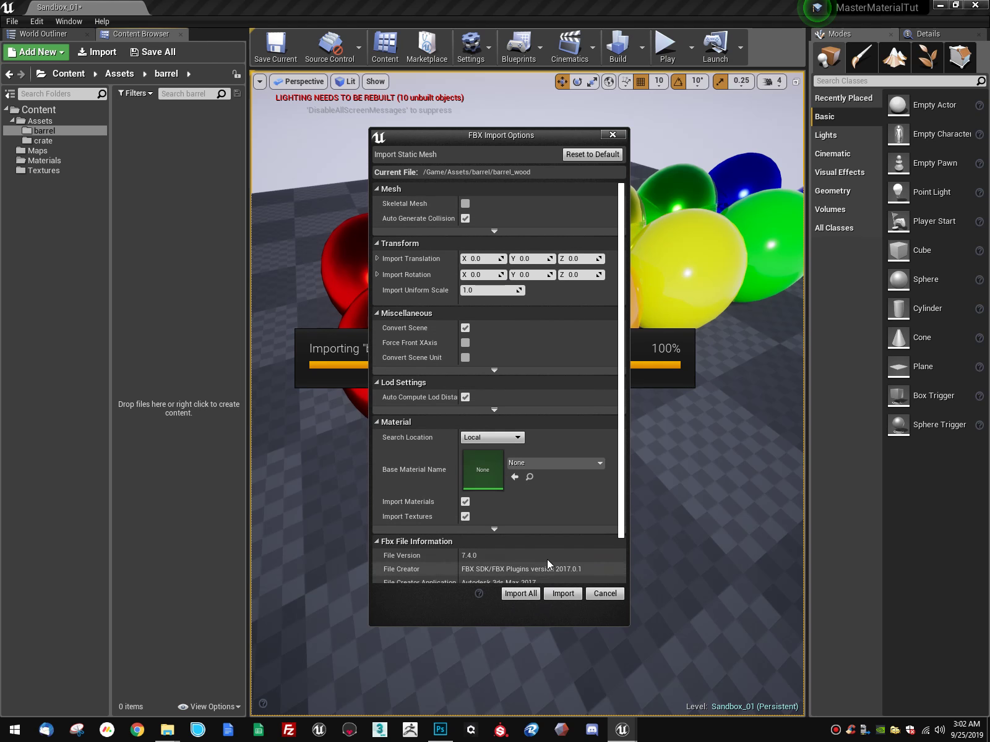
left_click(536, 594)
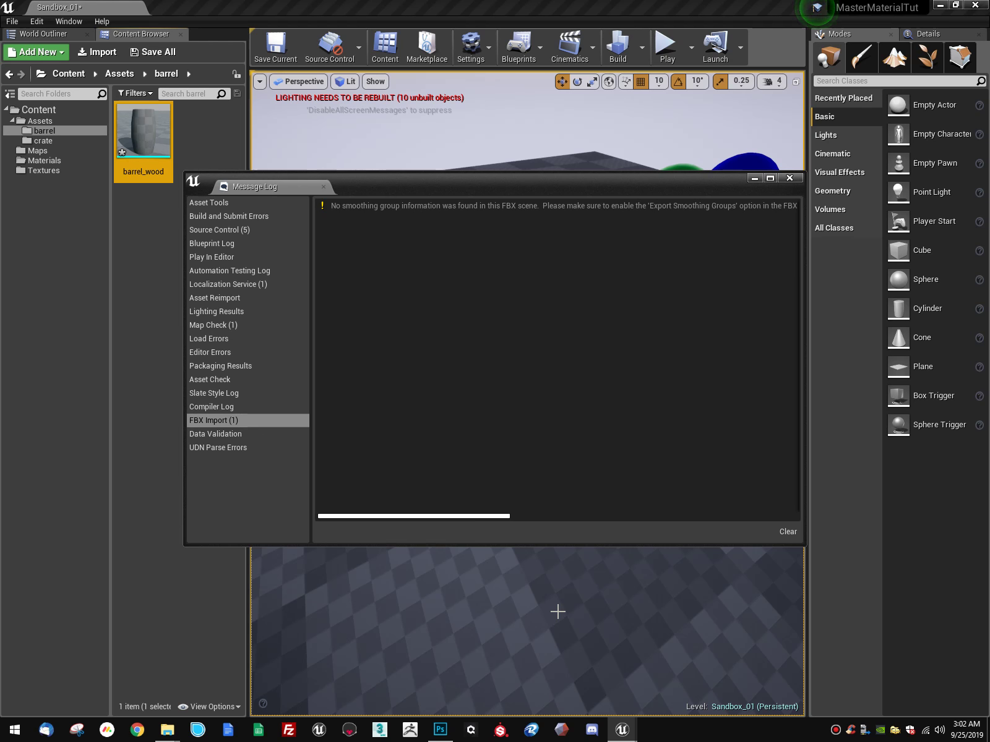
left_click(793, 180)
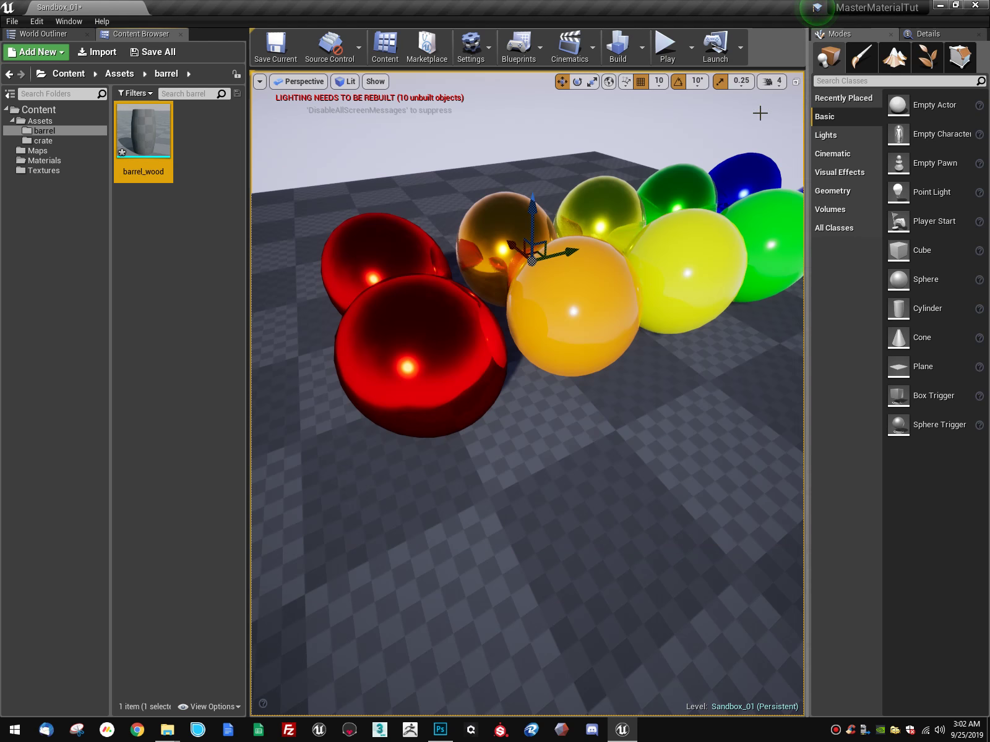
Step: Switch to File Explorer and browse to the exports folder of Crate Example in assets
right_click_drag(301, 259, 618, 250)
key("alt+Tab")
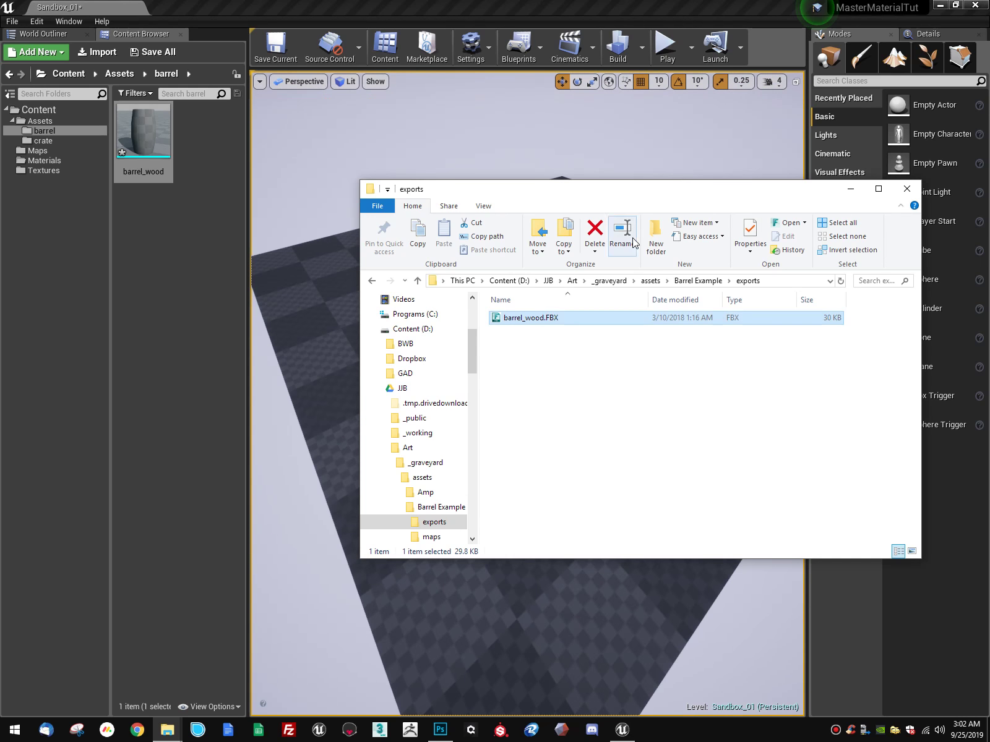
left_click(692, 281)
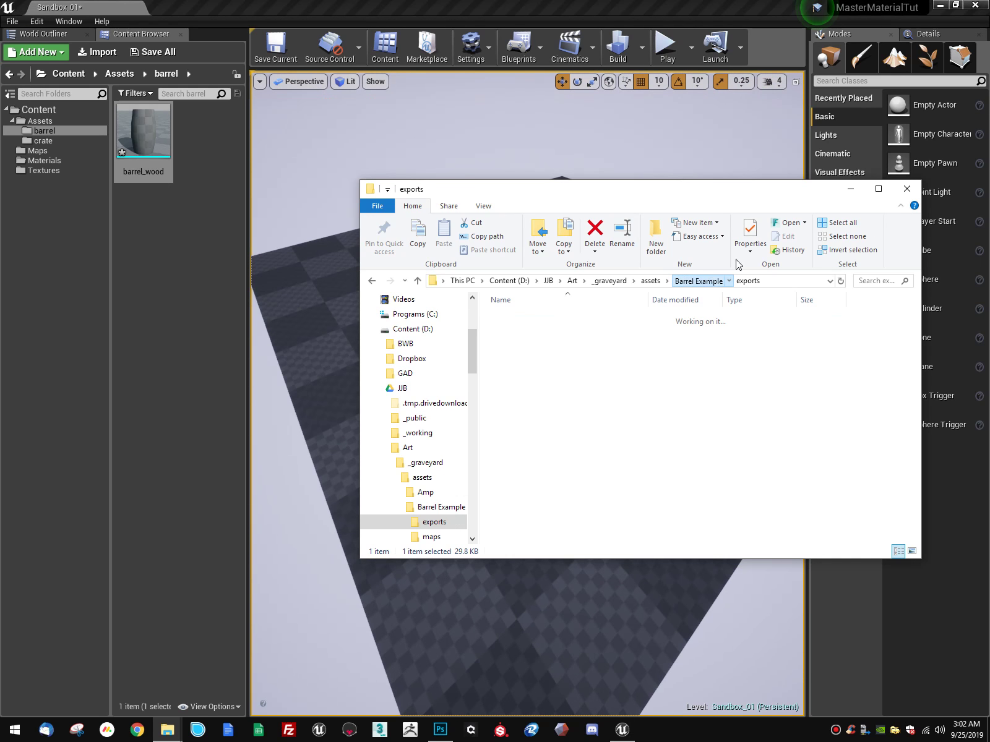
left_click(651, 281)
double_click(534, 344)
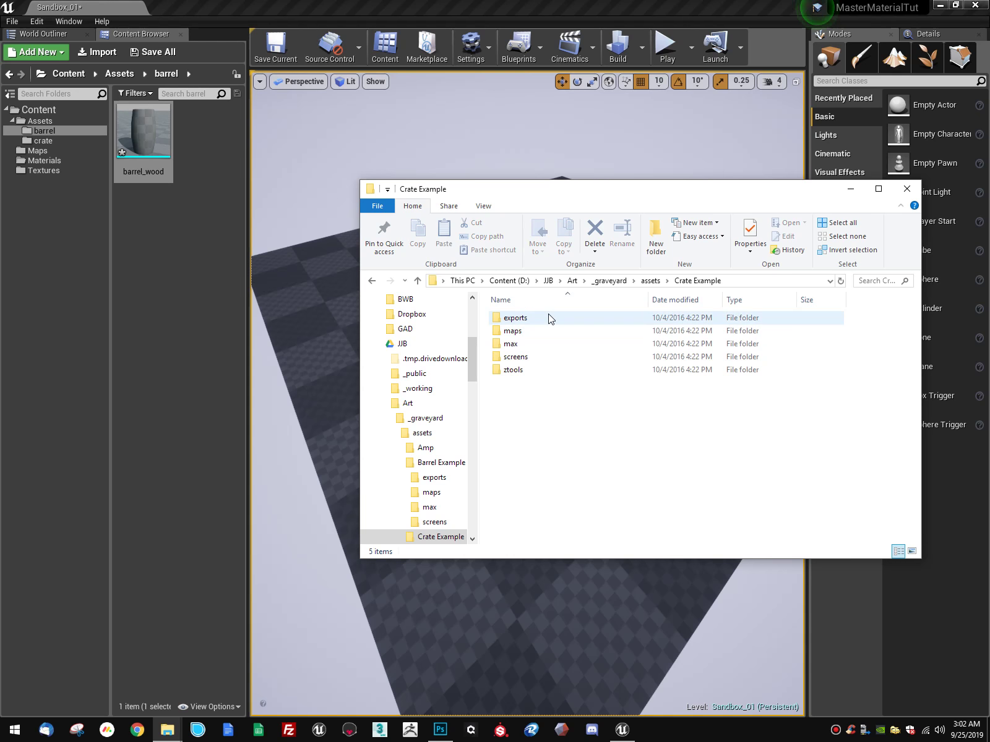
double_click(528, 319)
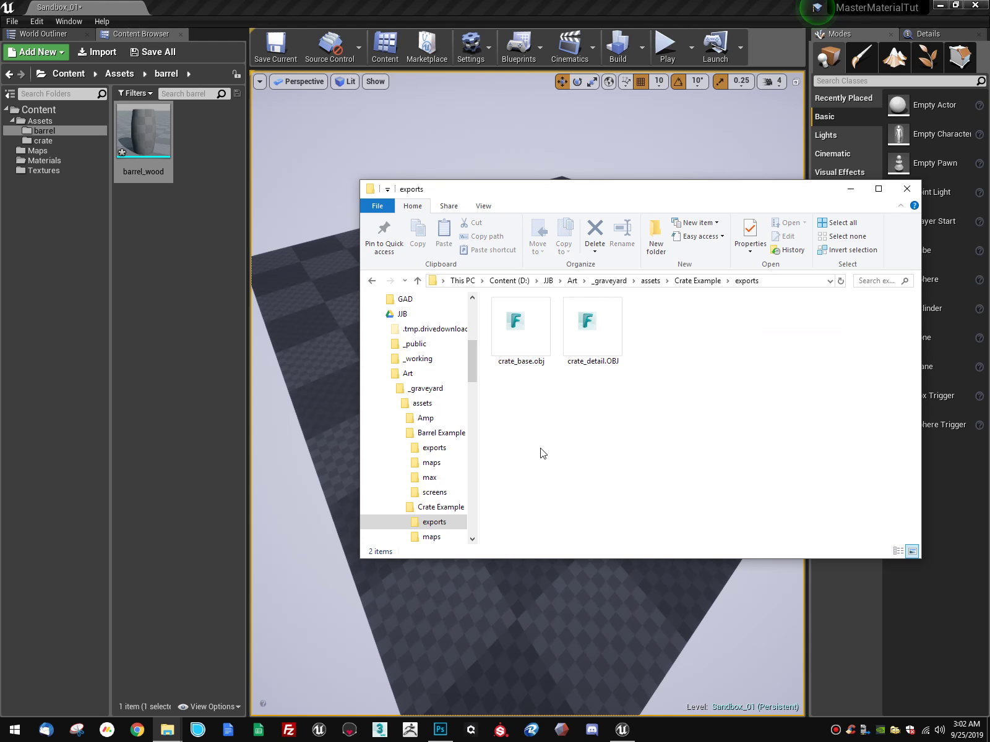
Step: Try to import crate_base.obj into Unreal's barrel folder with the default import options
left_click(593, 339)
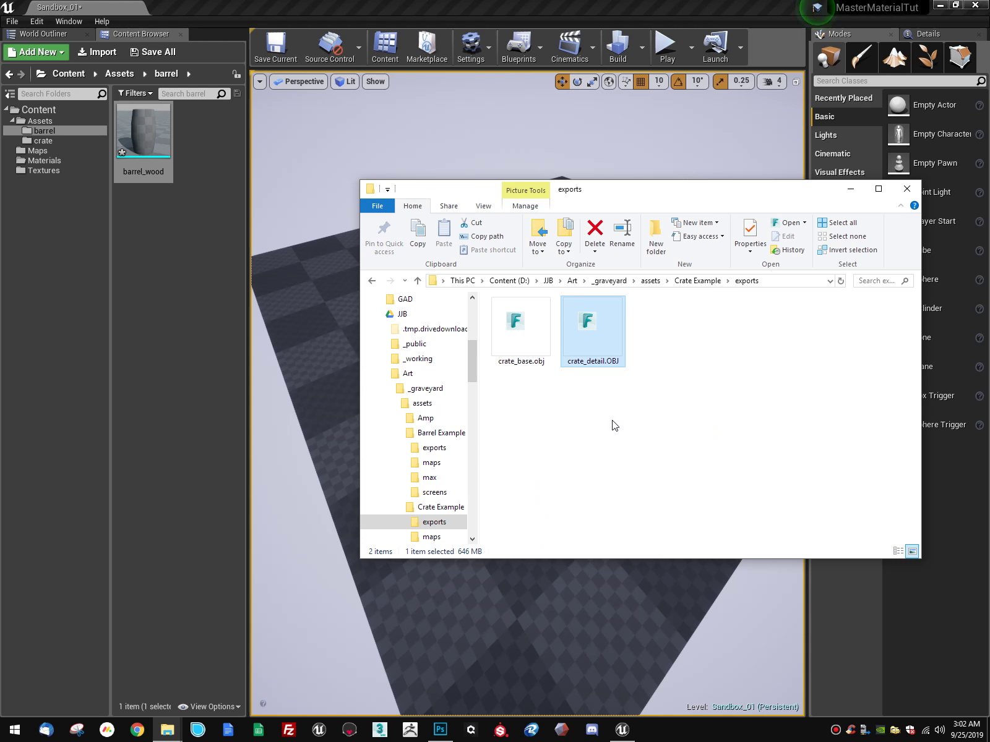
left_click(540, 353)
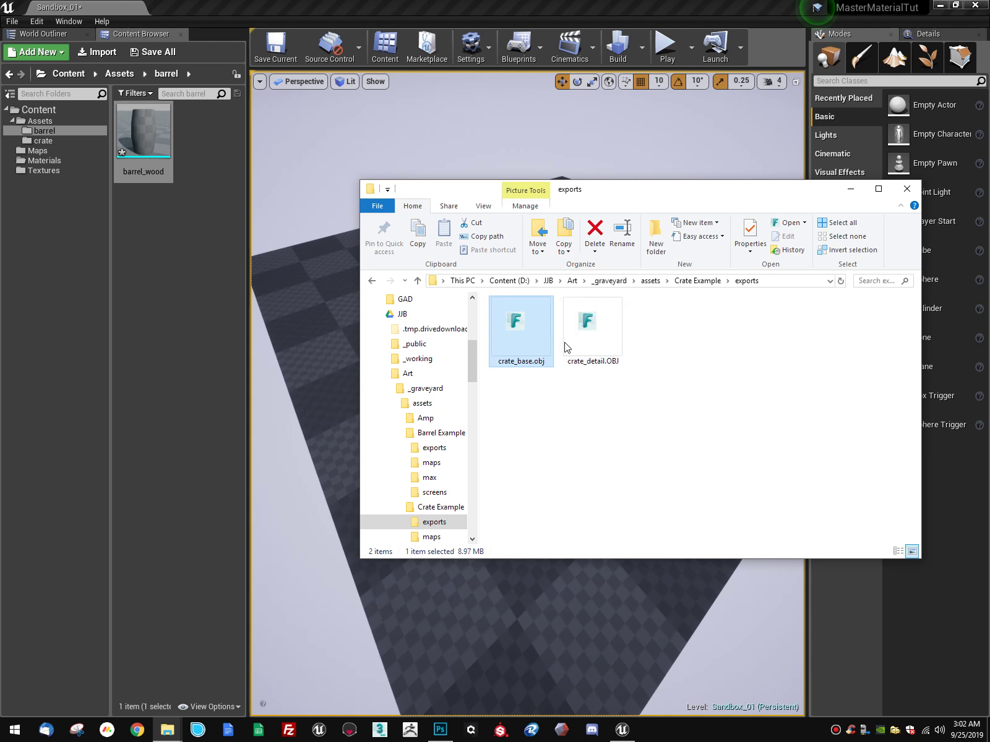
left_click_drag(520, 331, 163, 230)
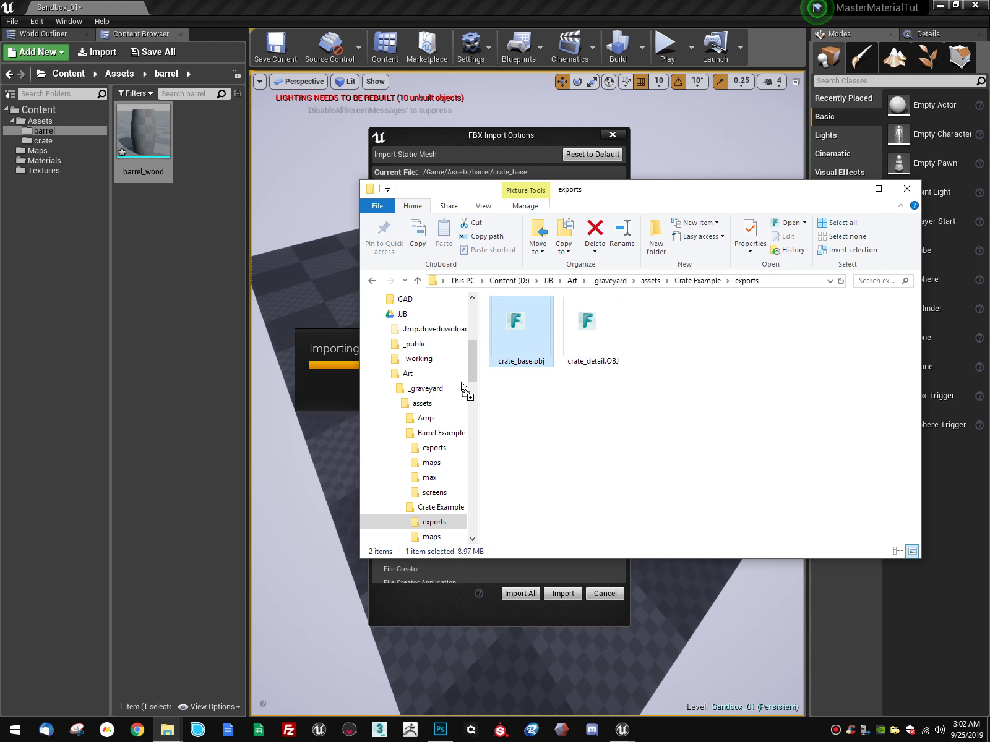
left_click(526, 594)
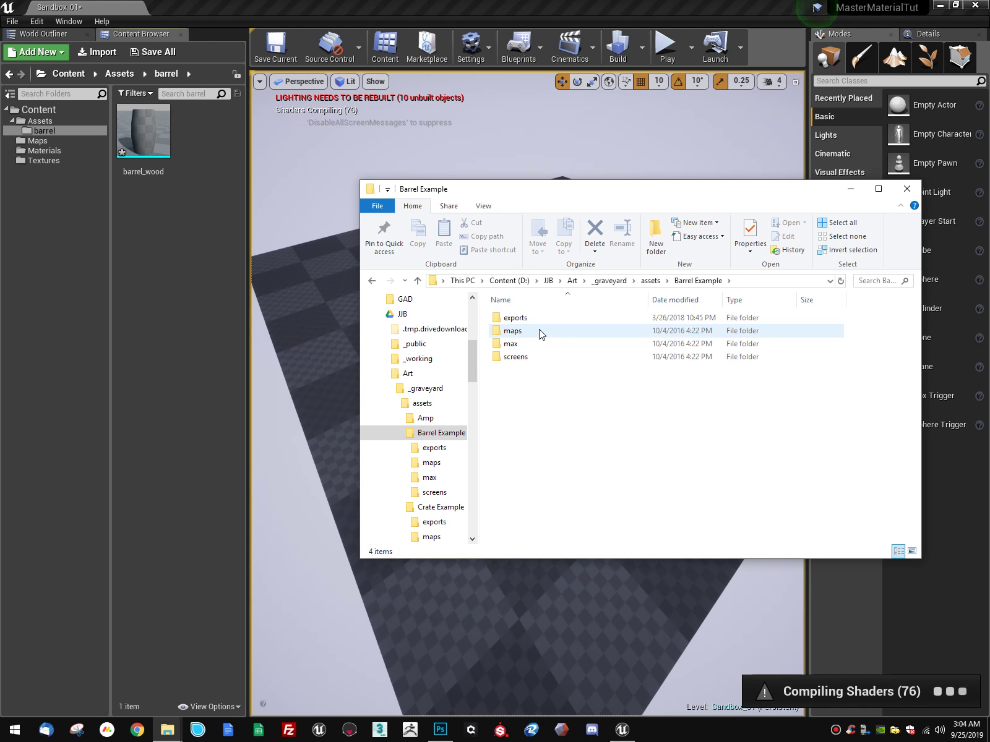
Step: Move the File Explorer window clear of the asset area, open Barrel Example's maps folder and select barrel_D.tga and barrel_N.tga
left_click_drag(517, 190, 200, 311)
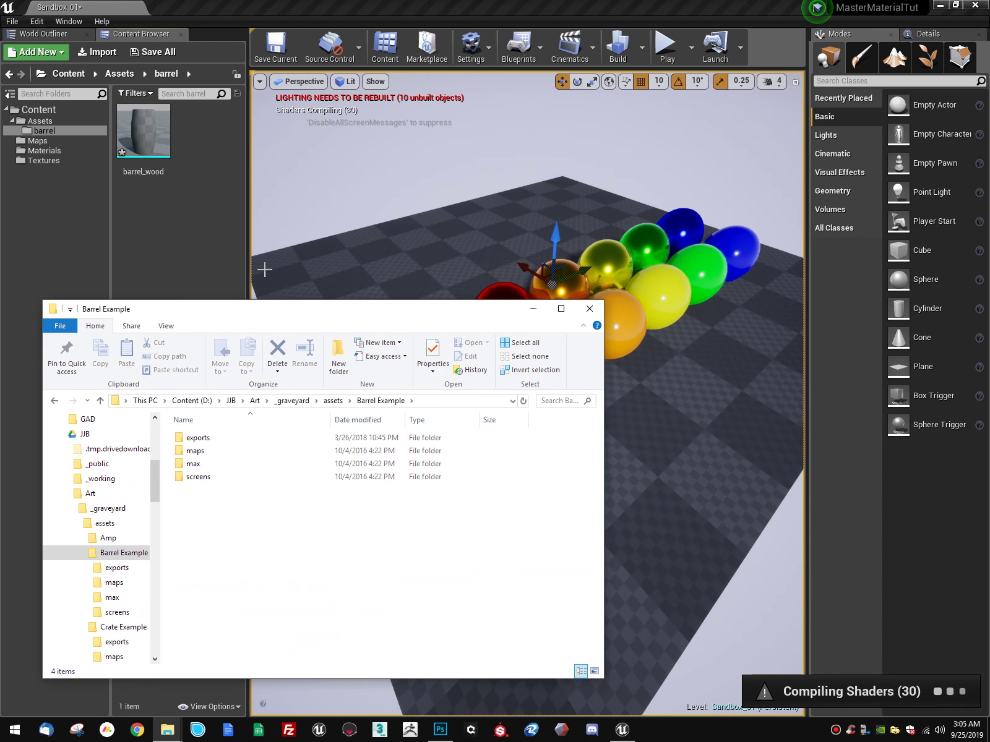
double_click(200, 451)
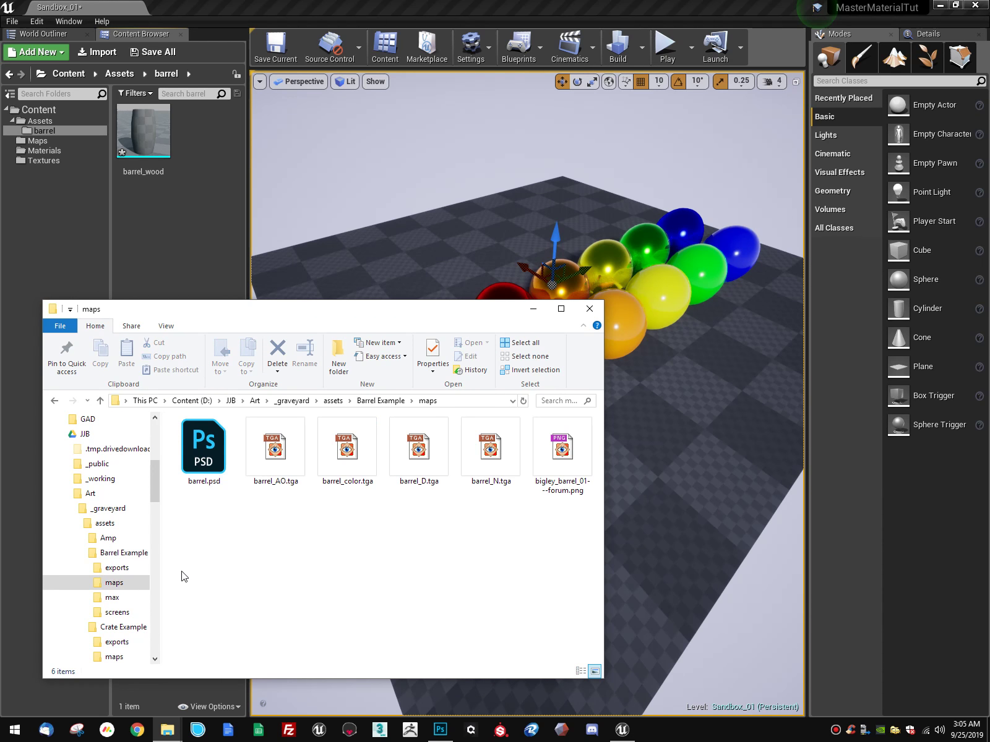
left_click(426, 476)
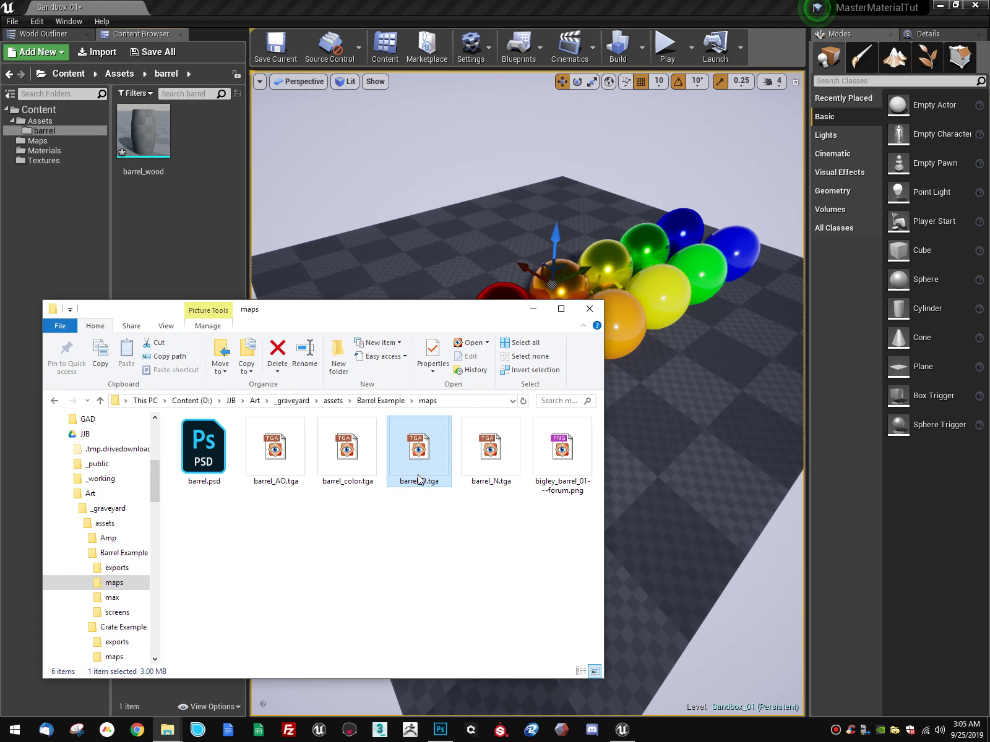
left_click(477, 471)
left_click(275, 471, "shift")
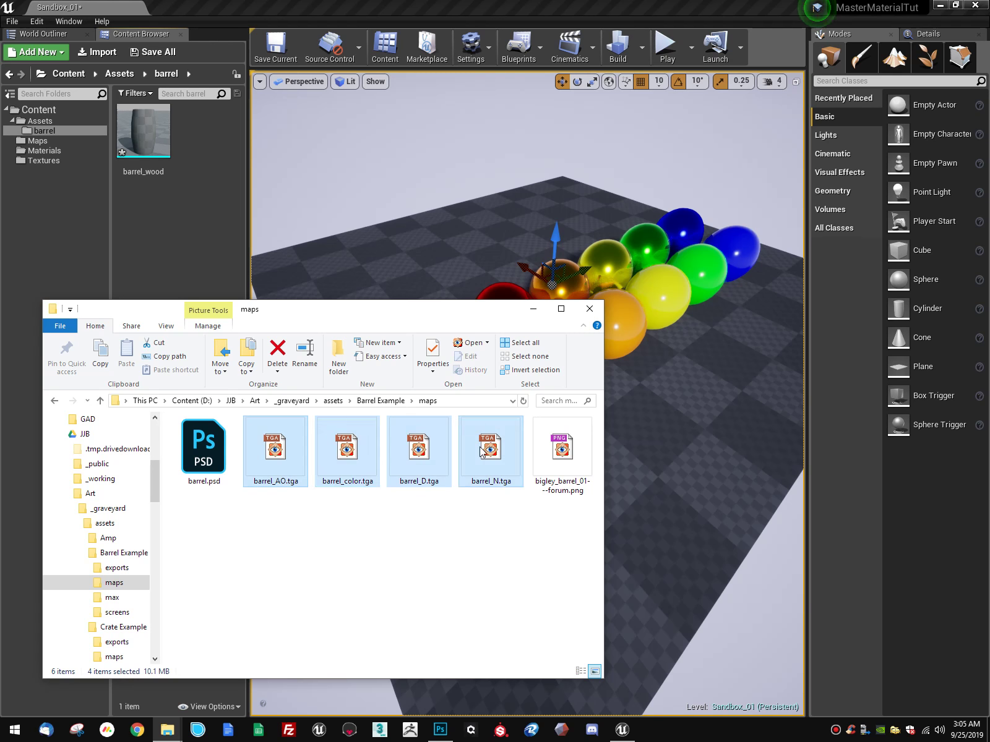
key("Right")
key("Right")
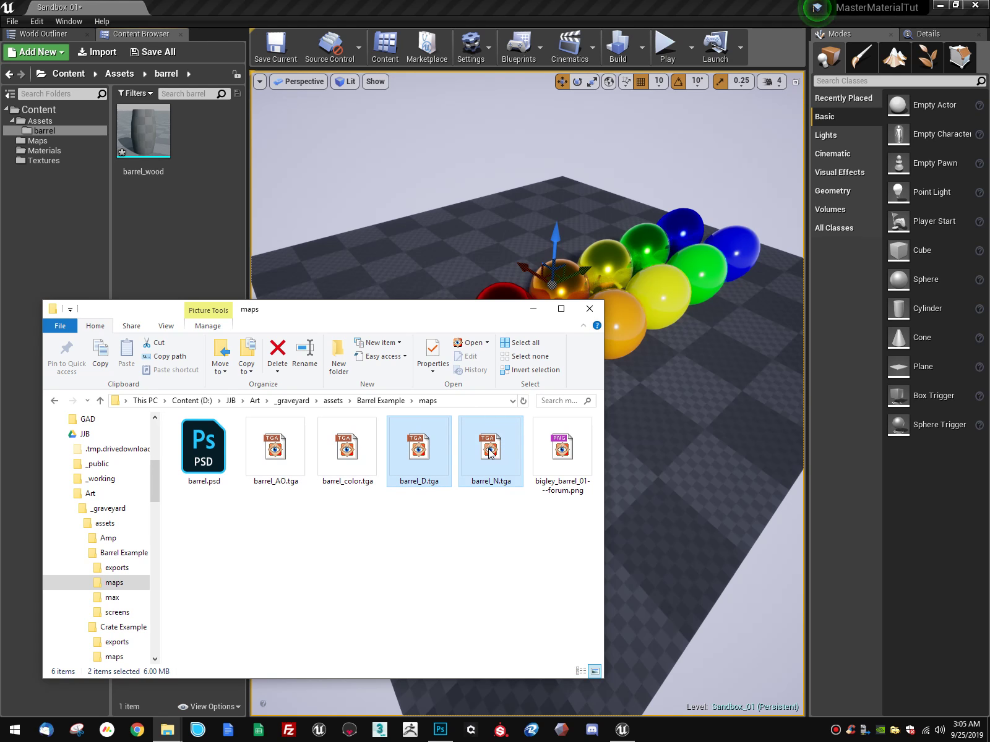
Step: Add barrel_AO.tga to the selected barrel_D.tga and barrel_N.tga and import all three textures into Unreal's barrel folder
left_click_drag(489, 454, 216, 242)
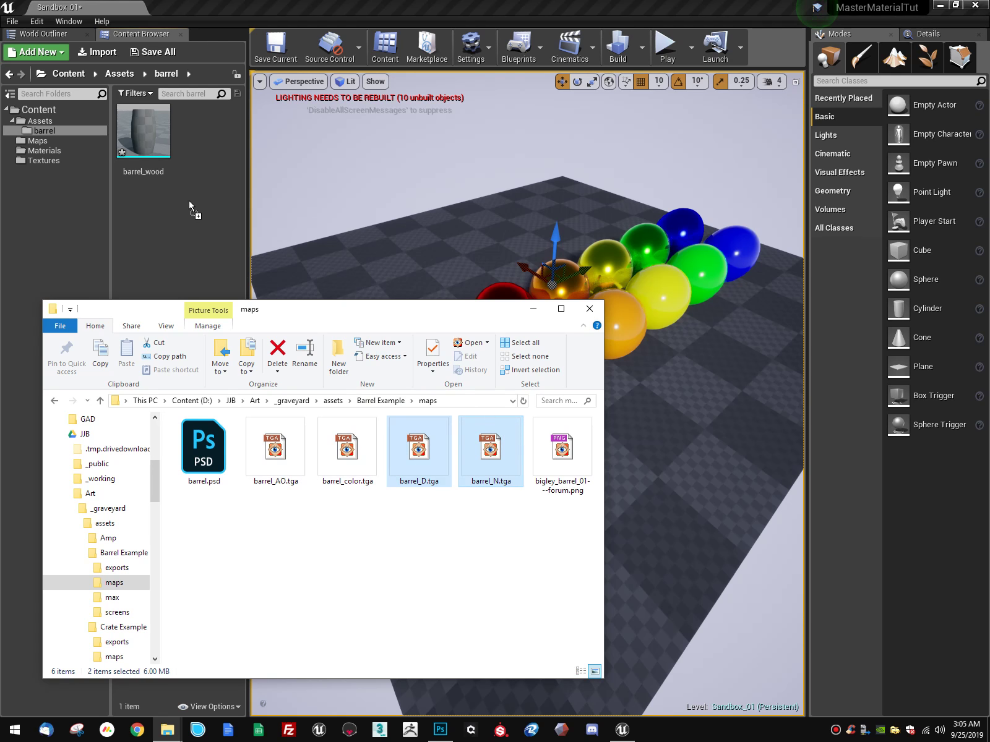
left_click_drag(278, 257, 431, 424)
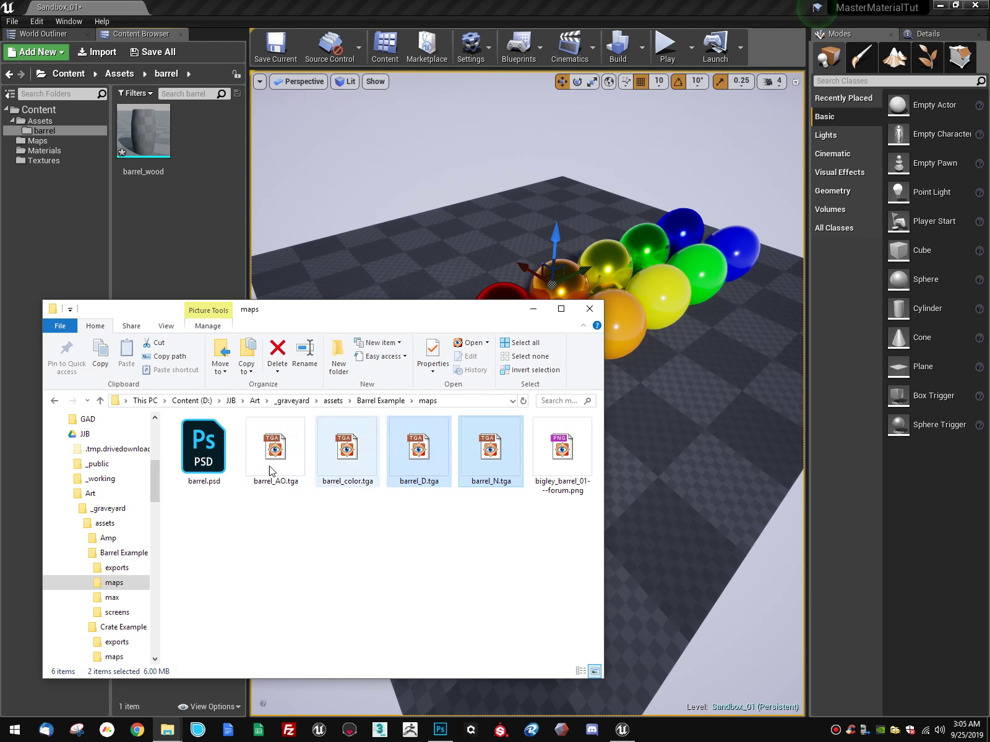
left_click(279, 452, "ctrl")
left_click_drag(266, 448, 184, 204)
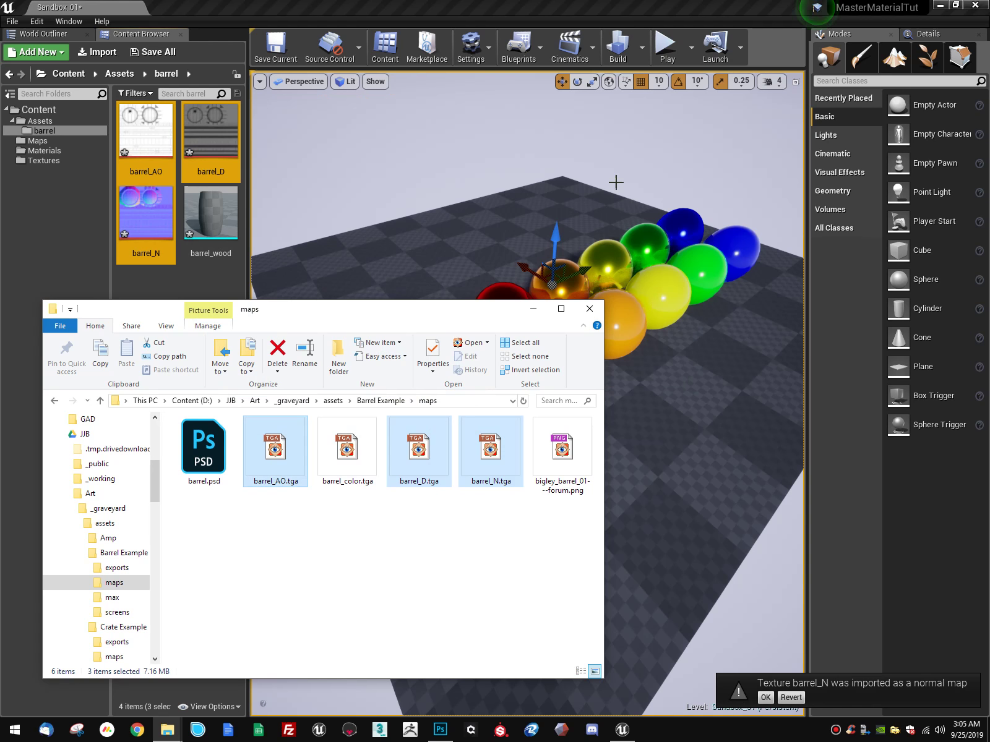
Step: Close File Explorer and create an instance of the master material in the Materials folder, named barrel
left_click(590, 306)
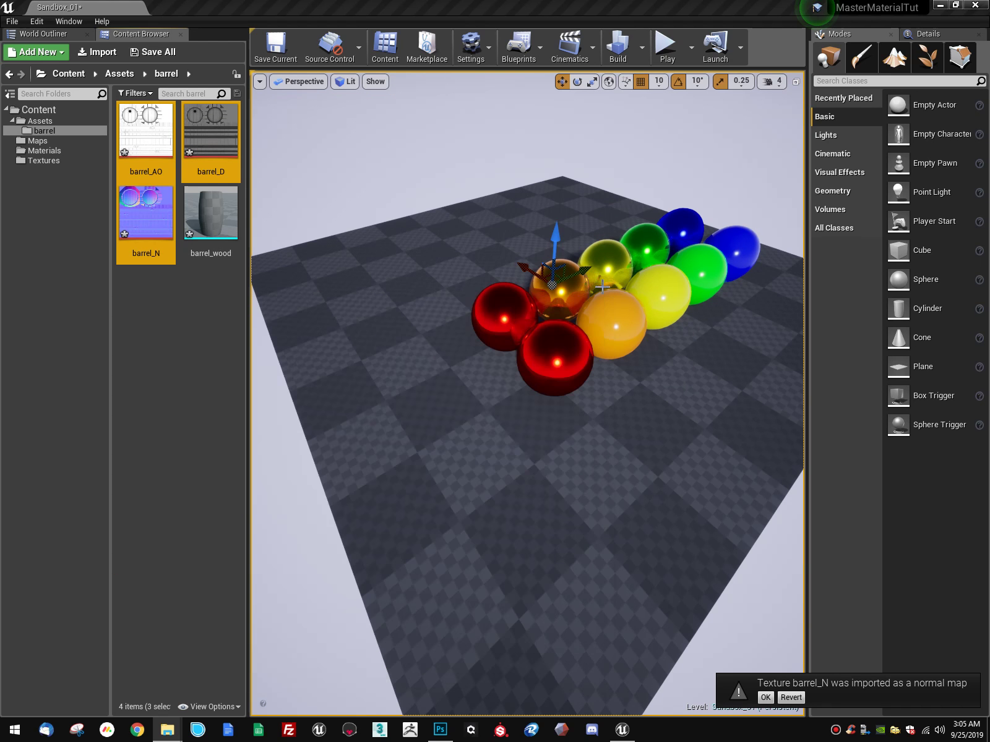
left_click(146, 213)
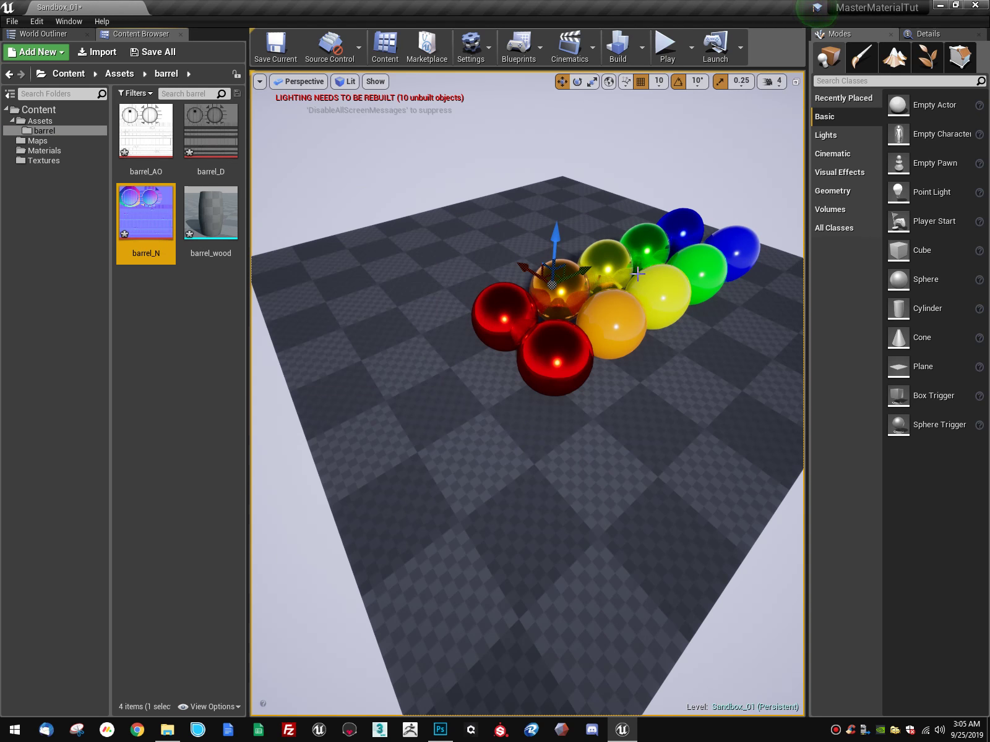
right_click_drag(637, 271, 718, 331)
left_click(169, 319)
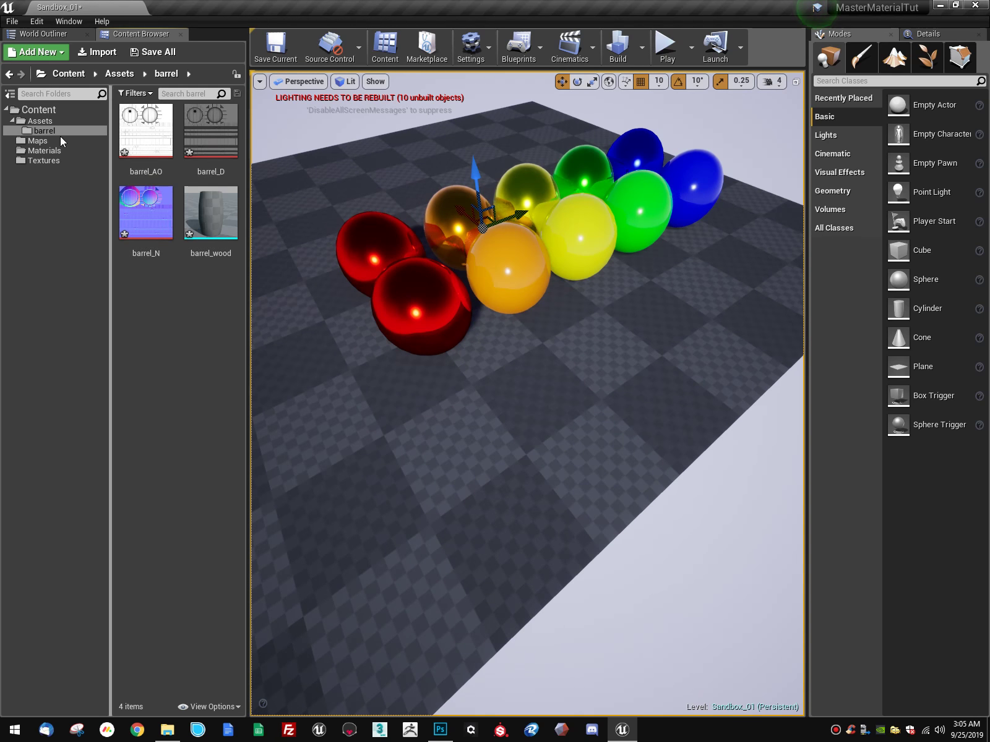
left_click(41, 149)
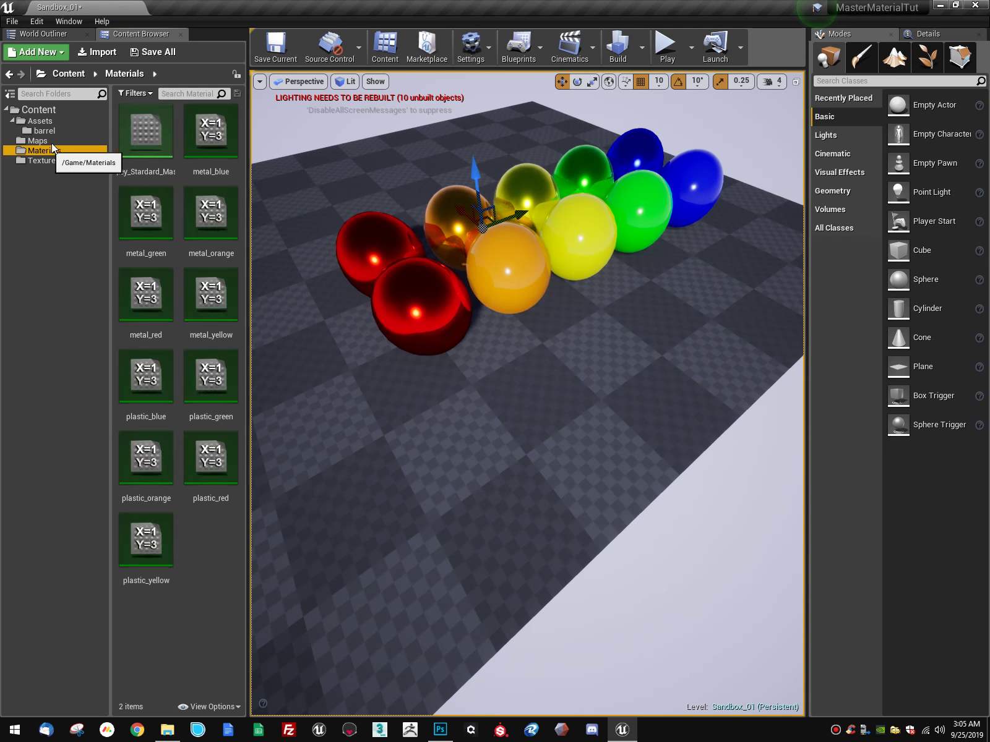
right_click(155, 139)
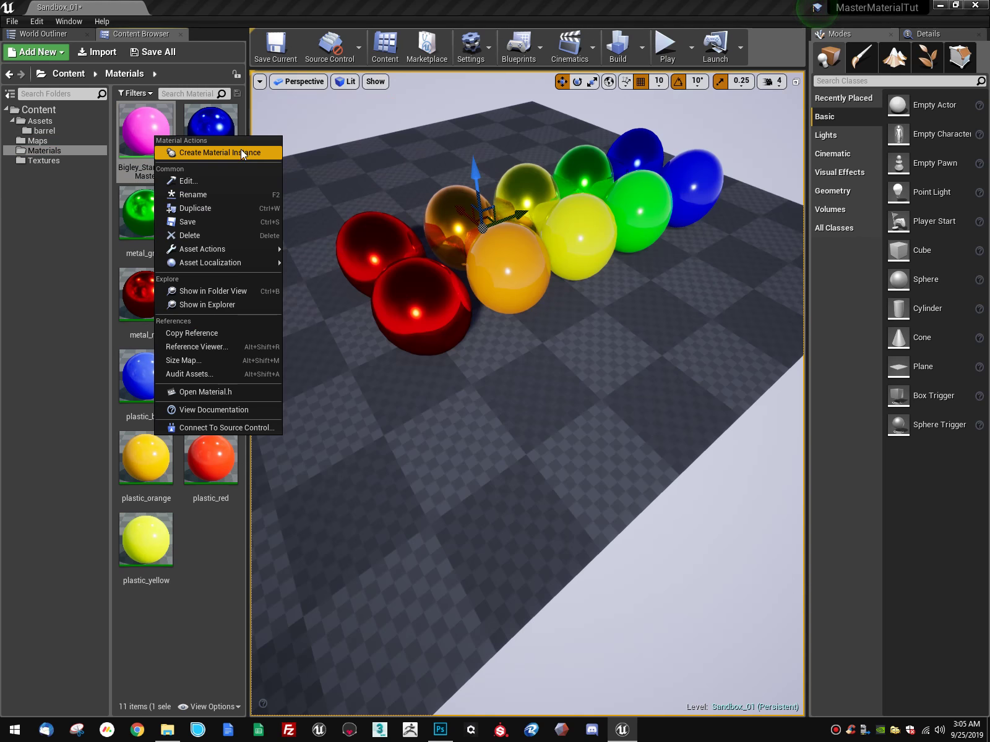
left_click(242, 152)
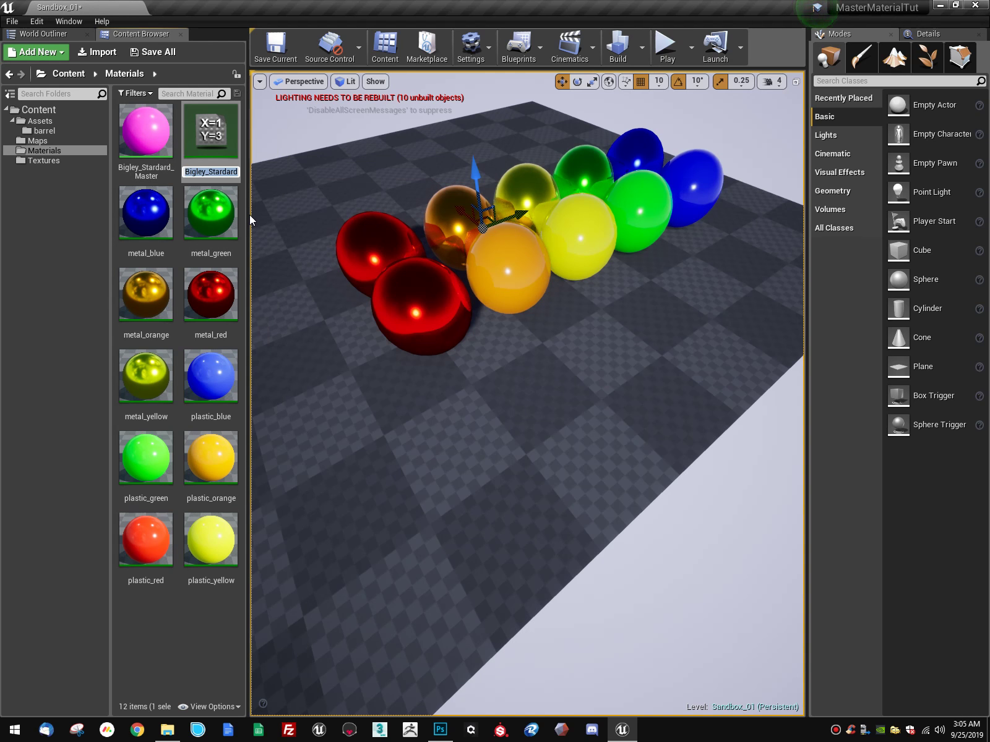
type("barrel")
key("Return")
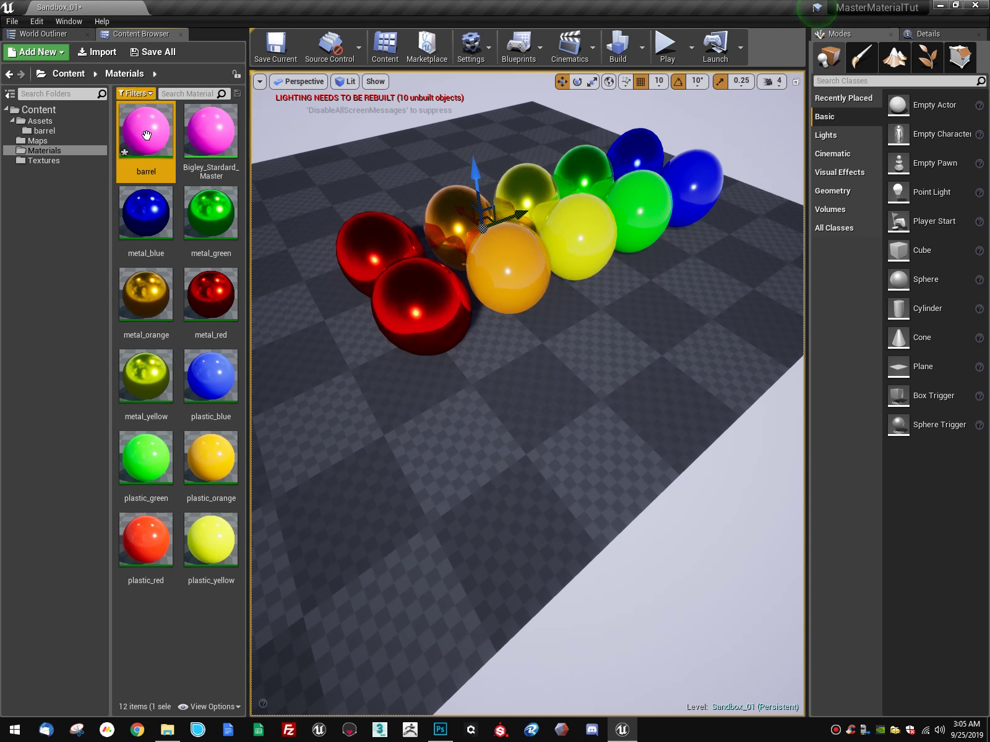
Step: Rename the new barrel material instance to barrel_material and move it into the Assets/barrel folder
right_click(152, 171)
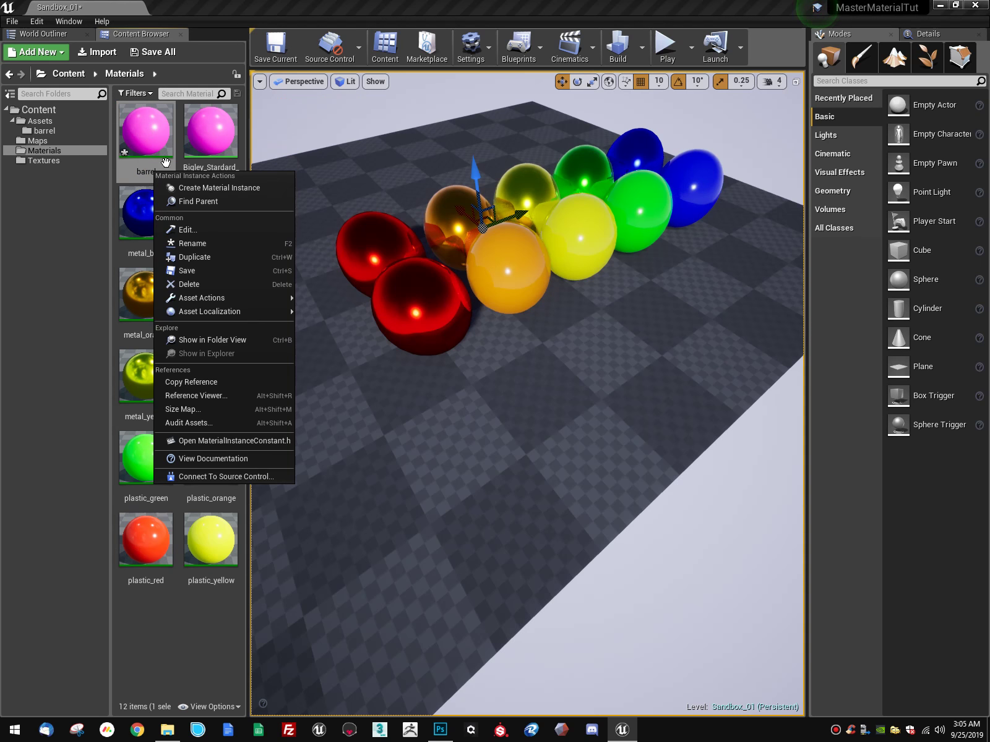
left_click(216, 243)
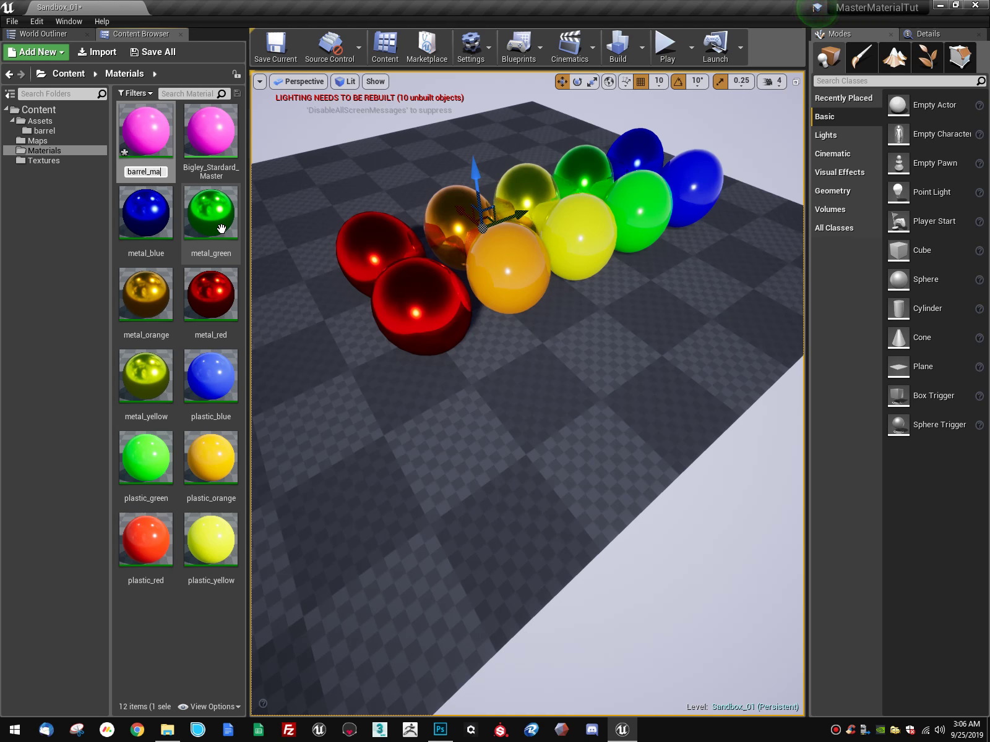
type("_material")
key("Return")
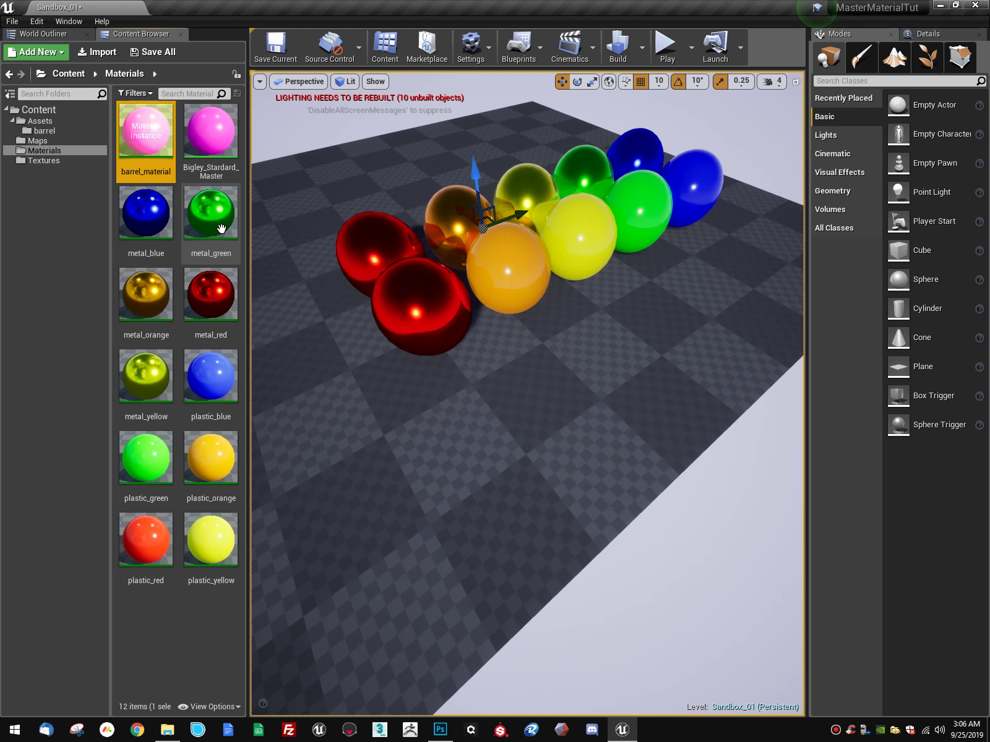
left_click_drag(129, 124, 41, 130)
left_click(65, 155)
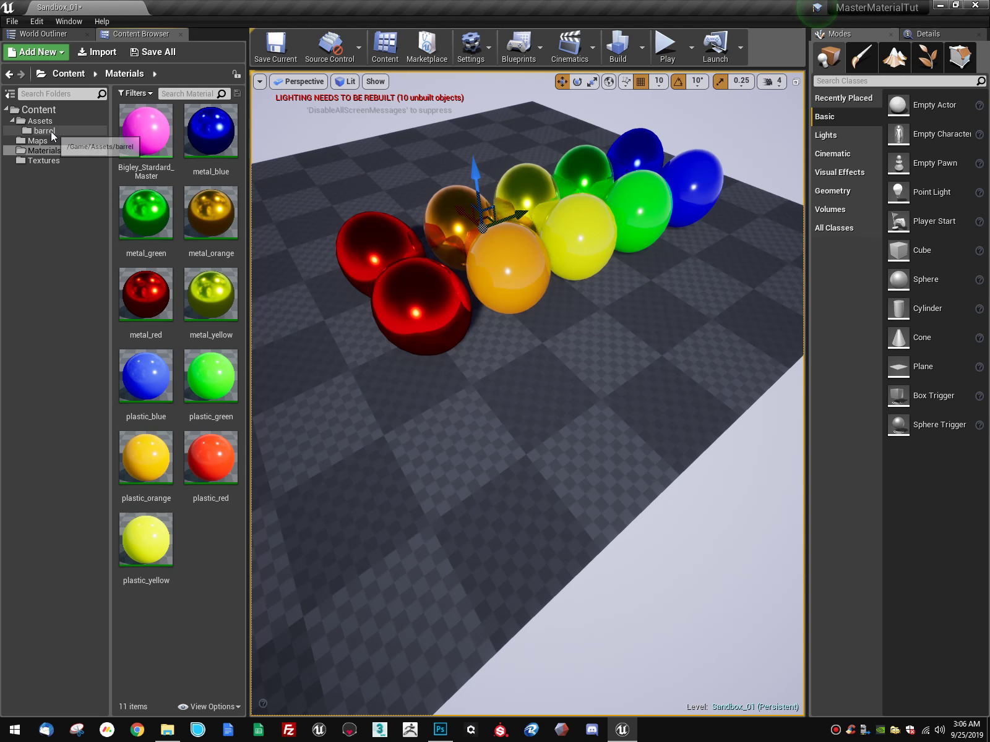
Step: Open barrel_material from the barrel folder for editing and shift its editor window away from the asset thumbnails
left_click(62, 131)
left_click(149, 215)
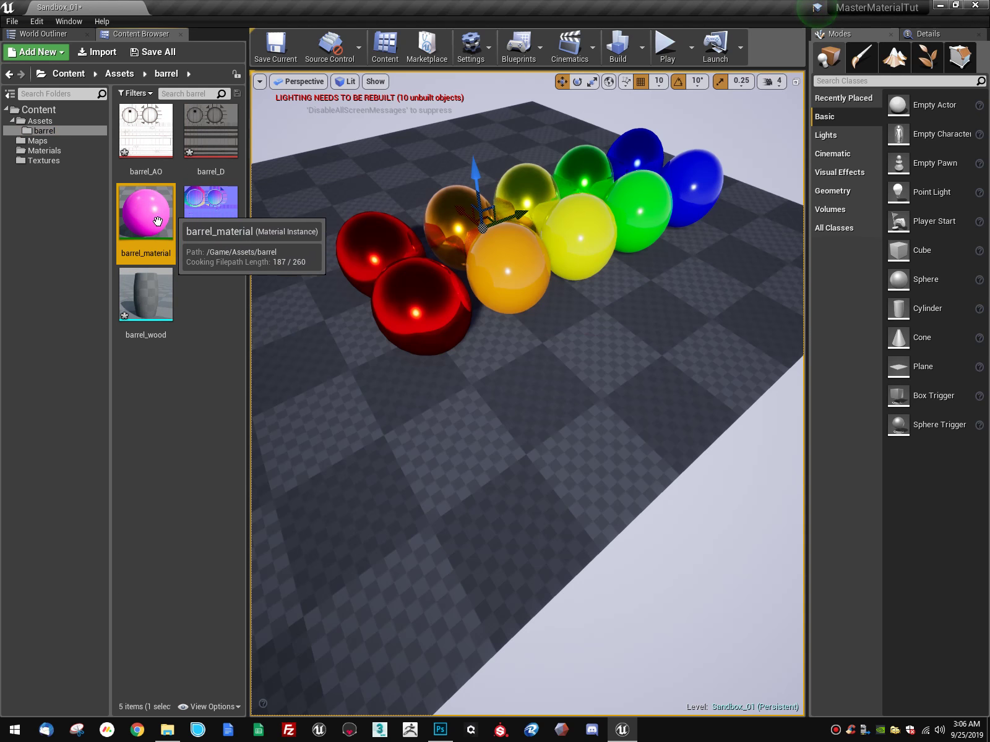
double_click(148, 215)
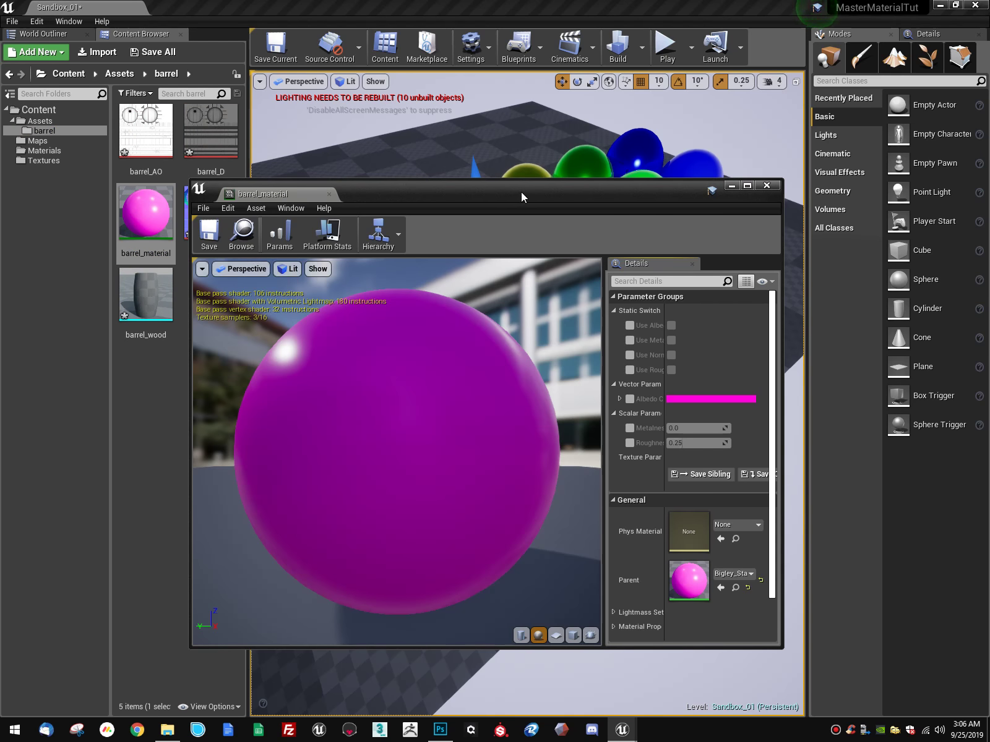
mouse_move(521, 191)
left_mouse_down()
mouse_move(483, 297)
mouse_move(455, 240)
mouse_move(475, 259)
mouse_move(337, 274)
mouse_move(385, 280)
mouse_move(537, 206)
mouse_move(535, 198)
left_mouse_up()
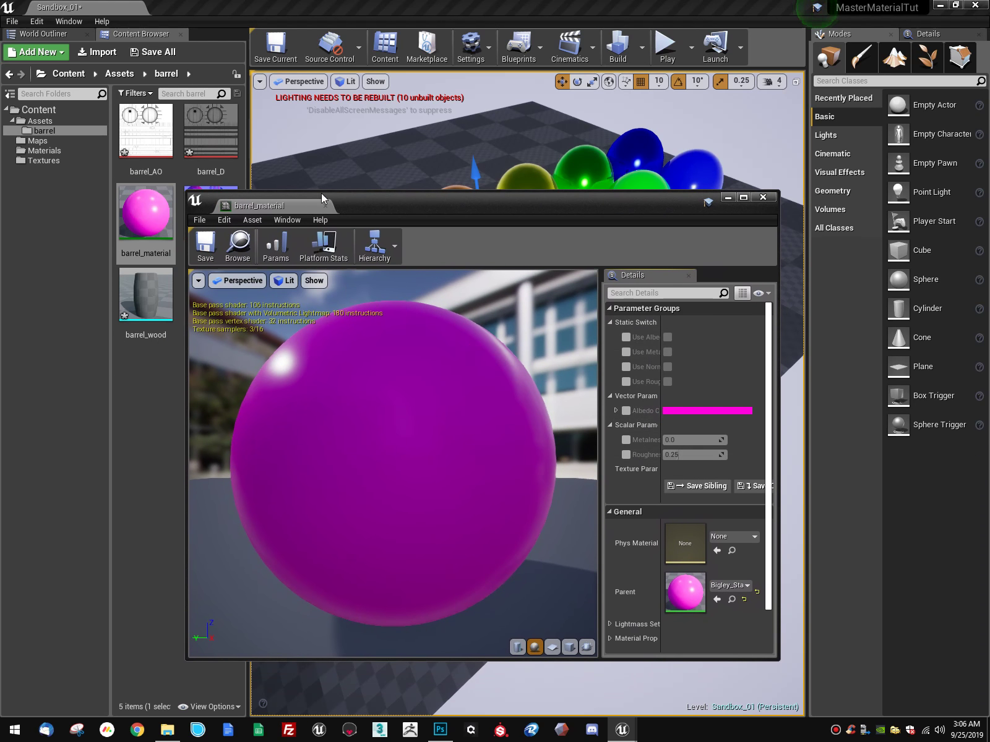
left_click_drag(383, 204, 465, 210)
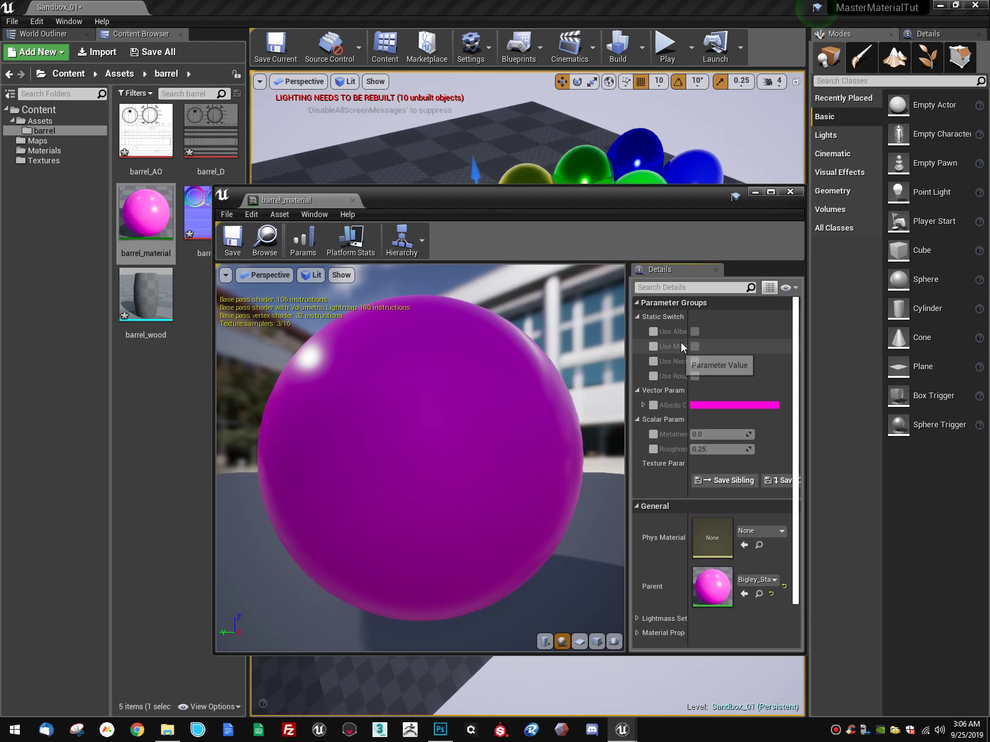
Step: Enable the albedo texture switch in barrel_material and assign barrel_D as its overridden albedo texture
left_click(695, 331)
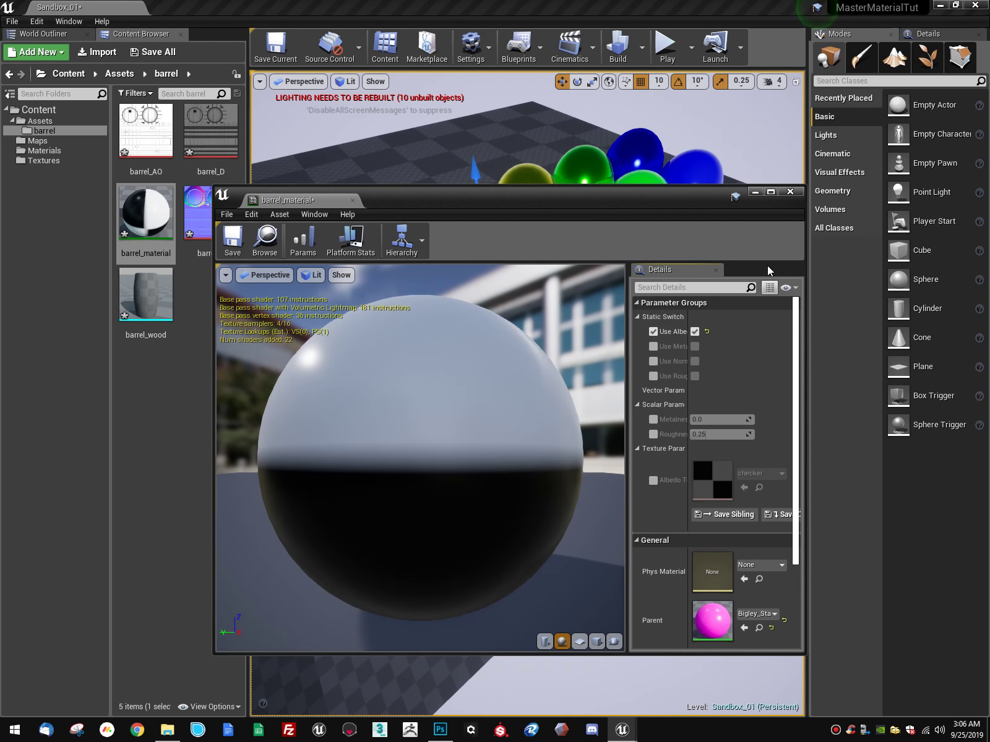
left_click(653, 480)
left_click_drag(211, 133, 718, 481)
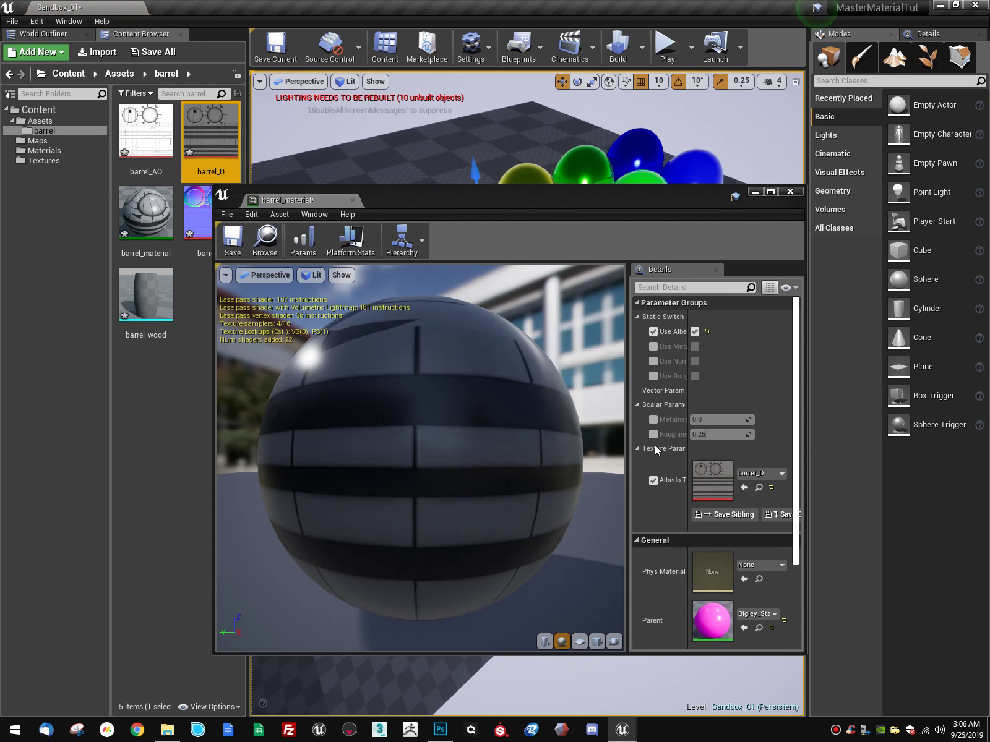
Step: Move the material editor aside and place the barrel_wood mesh on the level floor
left_click_drag(554, 199, 601, 191)
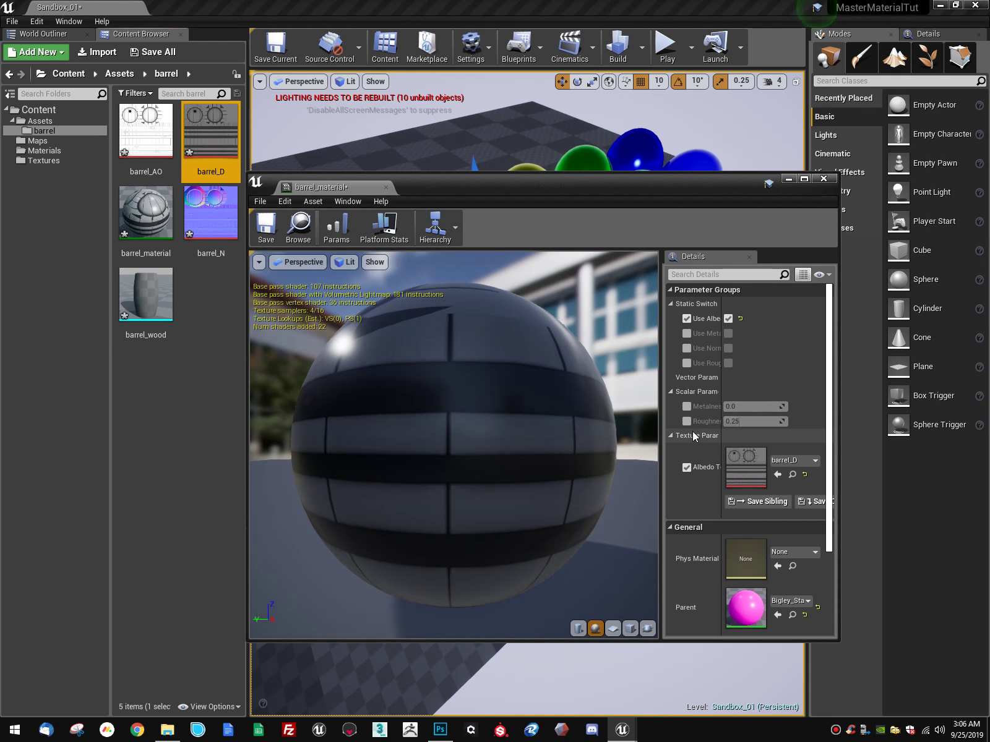
left_click_drag(472, 190, 686, 244)
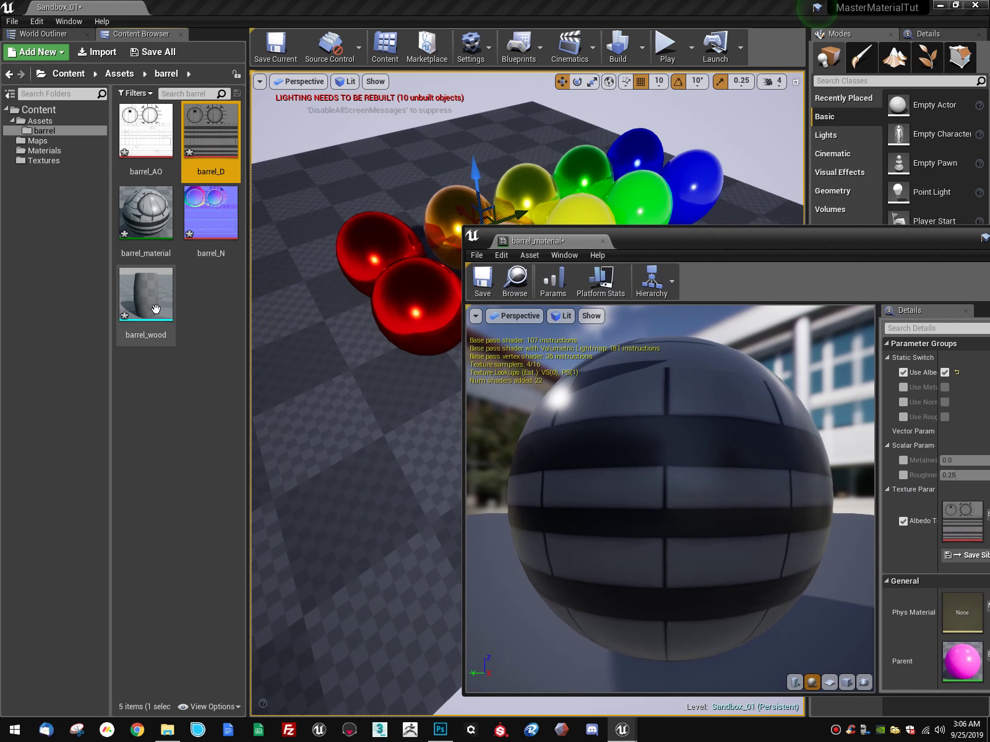
left_click(400, 448)
right_click_drag(383, 271, 340, 272)
mouse_move(426, 473)
left_mouse_down()
mouse_move(380, 482)
mouse_move(422, 468)
mouse_move(413, 471)
left_mouse_up()
right_click_drag(396, 444, 449, 468)
right_click_drag(398, 516, 397, 516)
right_click_drag(353, 422, 354, 421)
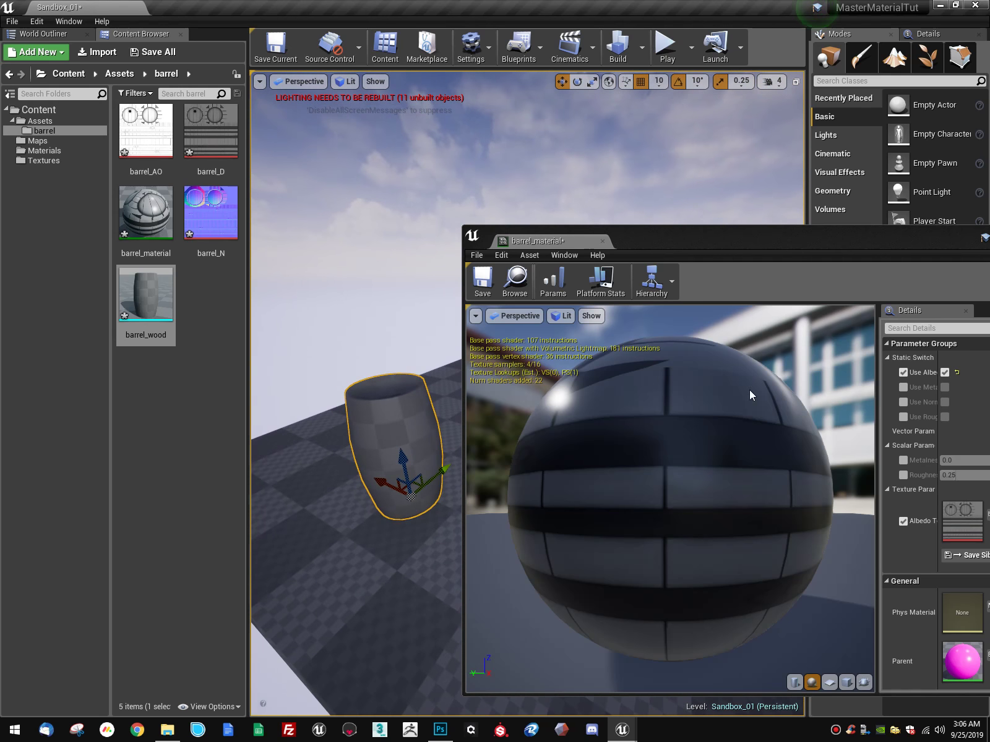
Step: Apply barrel_material to the placed barrel, narrow the material editor and frame the barrel beside it
left_click_drag(737, 227, 730, 180)
left_click_drag(146, 212, 396, 421)
left_click_drag(712, 197, 185, 234)
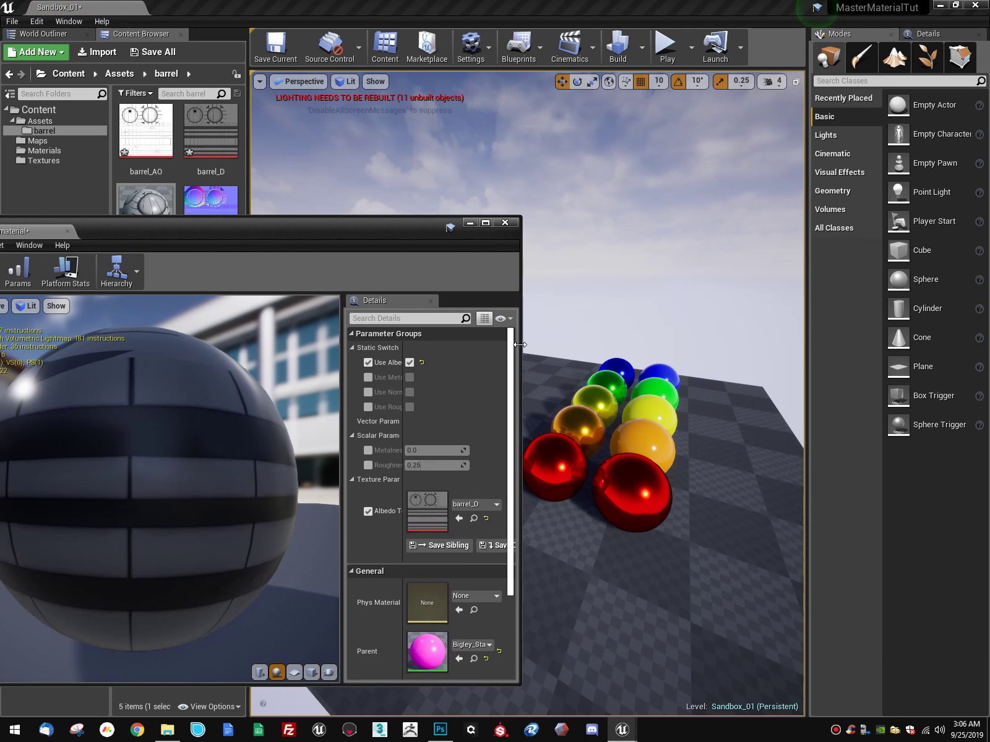
left_click_drag(520, 345, 420, 340)
right_click_drag(419, 339, 433, 340)
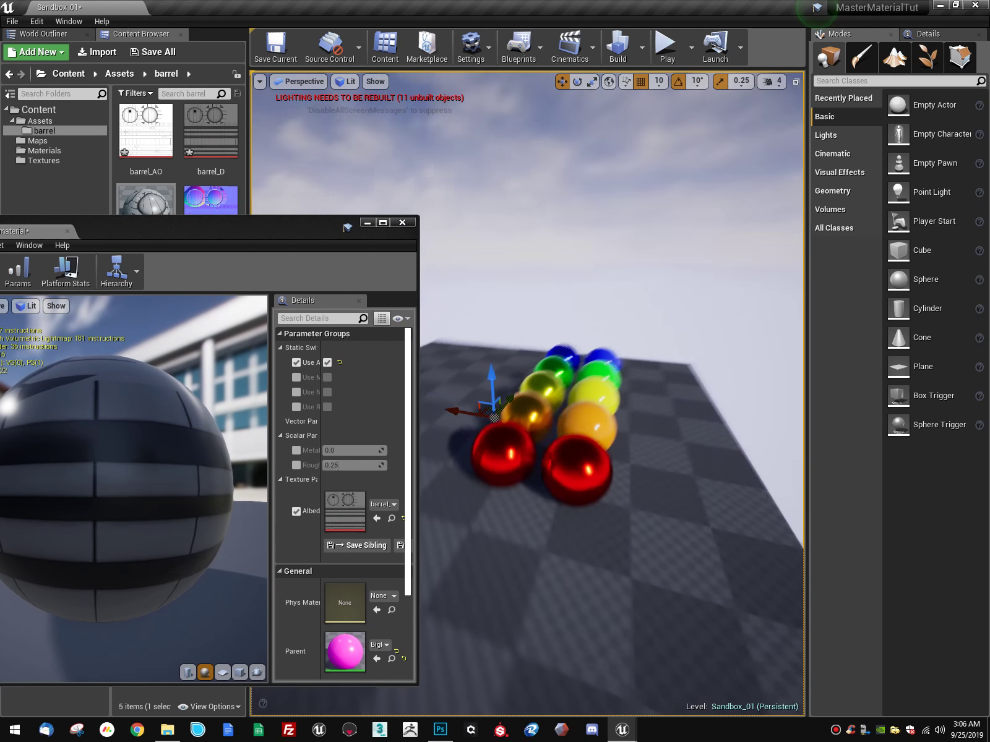
right_click_drag(649, 334, 588, 343)
key("w")
left_click(585, 346)
key("f")
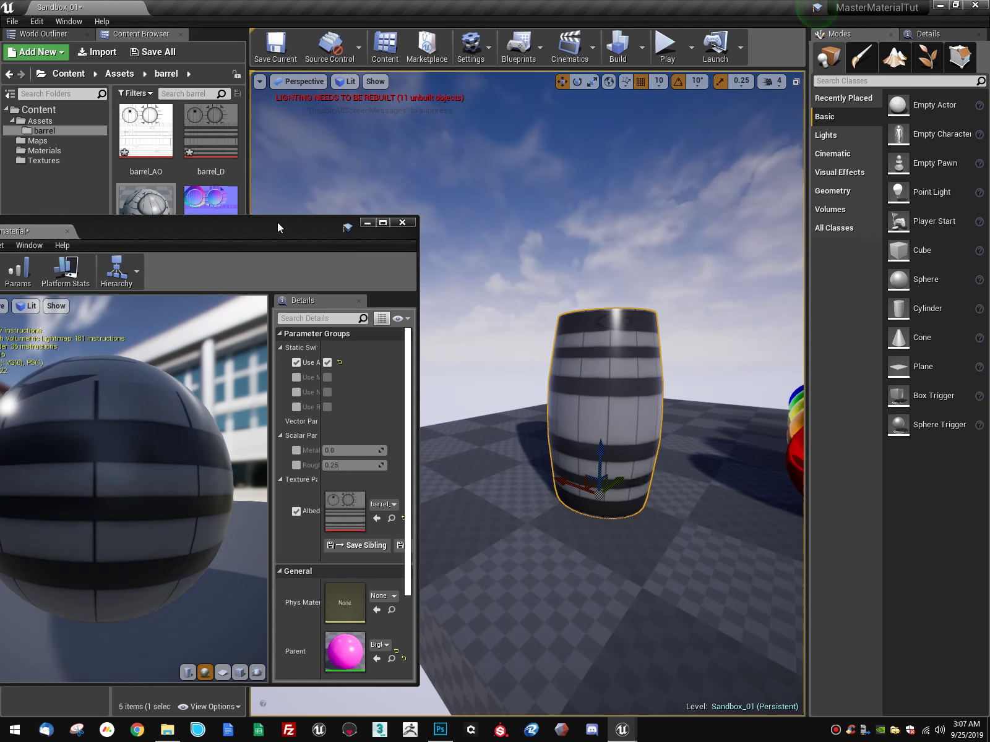
Step: Enable the normal map switch in barrel_material, assign barrel_N as its normal texture and inspect the barrel
left_click_drag(276, 223, 320, 261)
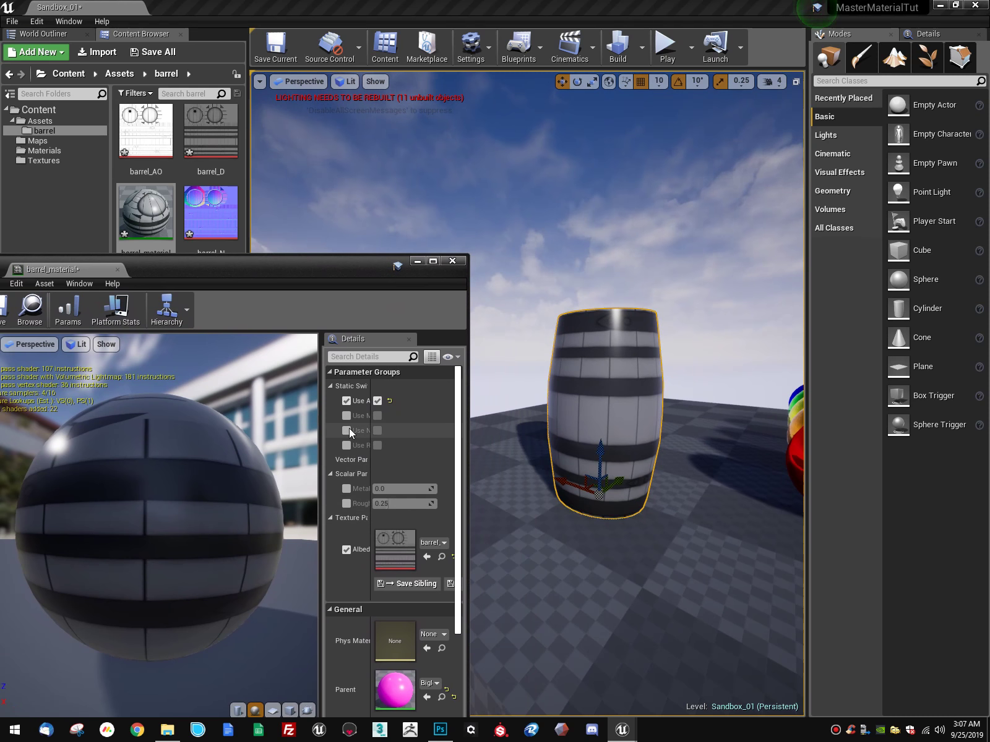
left_click(378, 431)
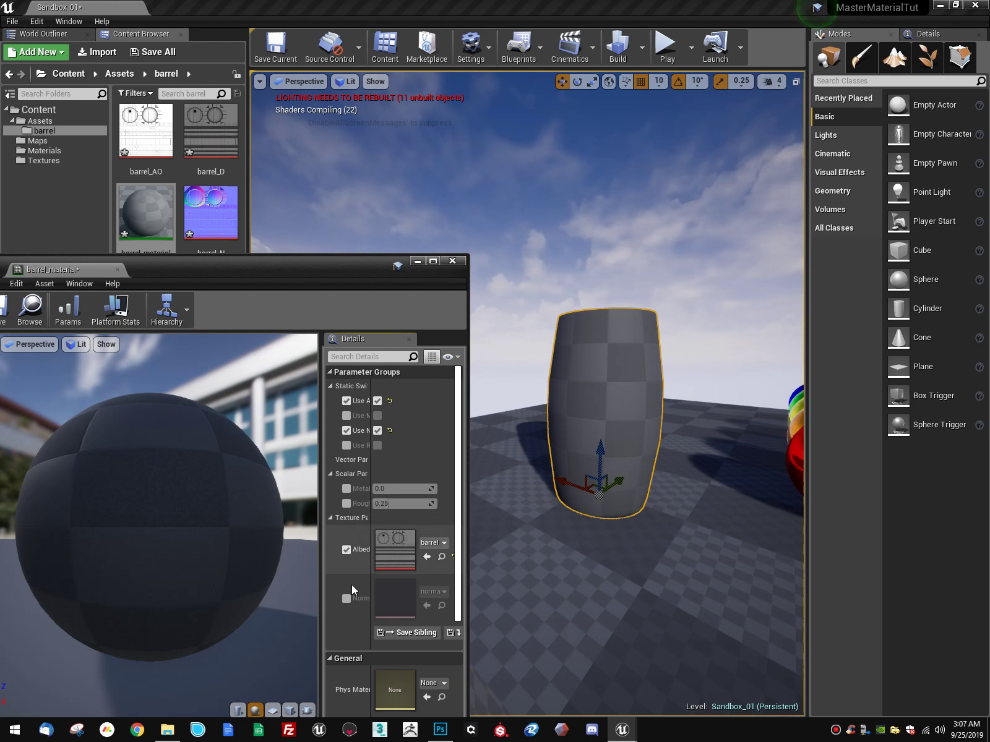
left_click_drag(208, 214, 396, 597)
left_click_drag(793, 333, 546, 334, "alt")
right_click_drag(638, 396, 674, 372)
left_click_drag(628, 379, 682, 326, "alt")
mouse_move(683, 326)
right_mouse_down()
mouse_move(717, 334)
mouse_move(655, 331)
mouse_move(693, 341)
right_mouse_up()
left_click_drag(724, 314, 722, 319, "alt")
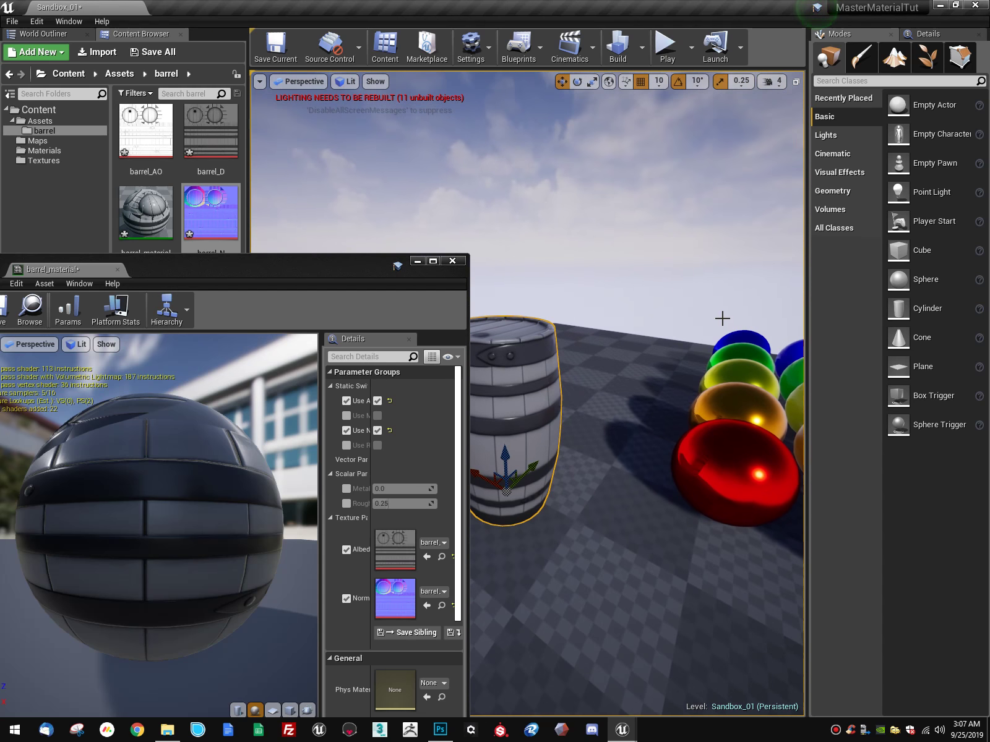
Step: Turn off the albedo texture switch override in barrel_material and move the editor clear of the barrel
left_click_drag(313, 273, 407, 244)
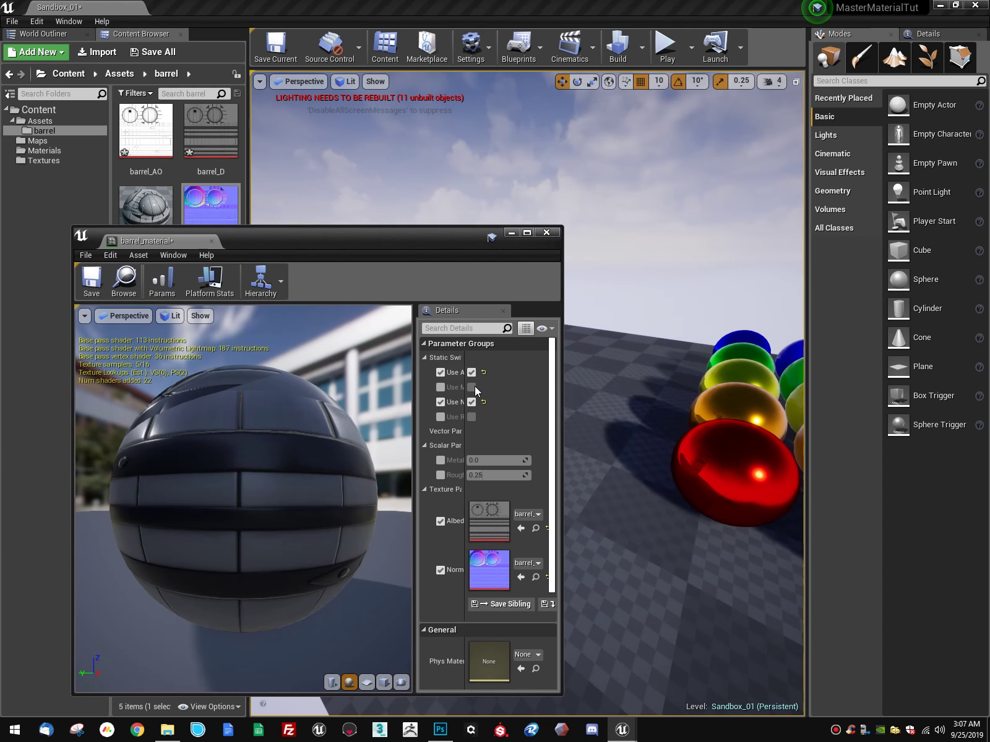
left_click(441, 372)
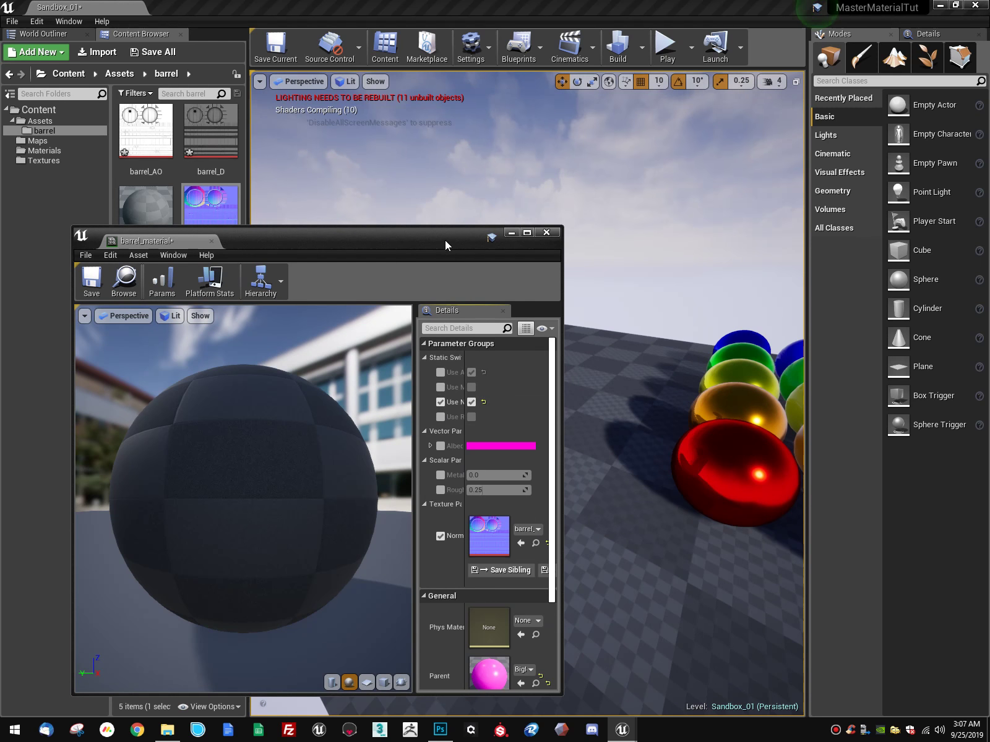
left_click_drag(445, 240, 312, 327)
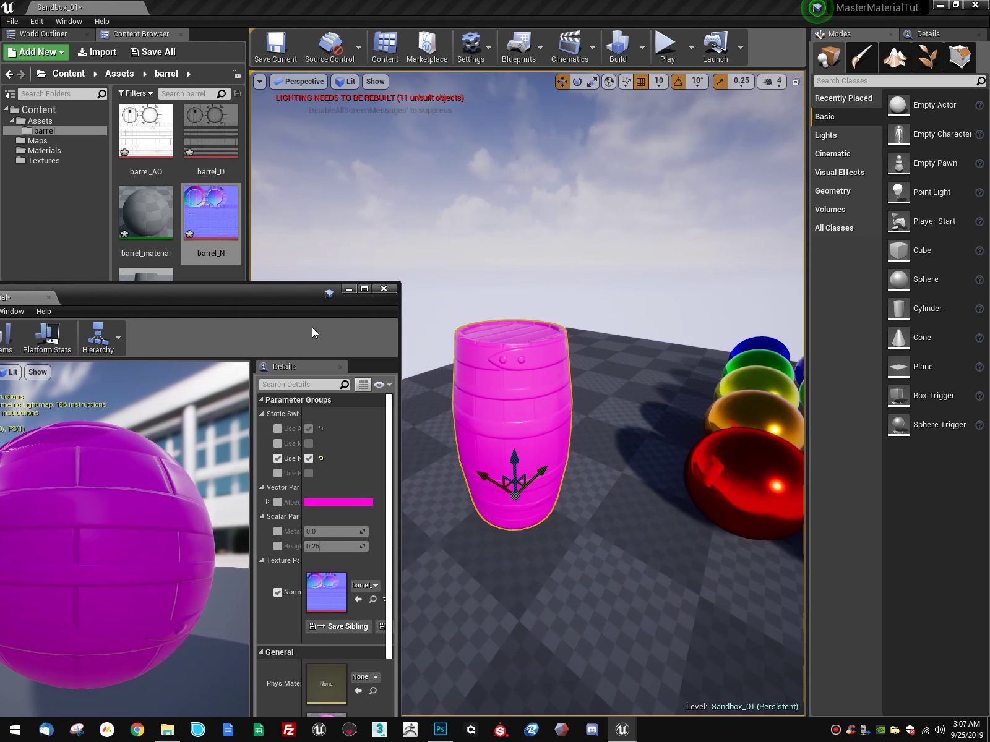
Step: Override the albedo colour of barrel_material with a saturated yellow, hex sRGB FFD600FF
left_click(279, 502)
left_click(327, 503)
left_click(440, 501)
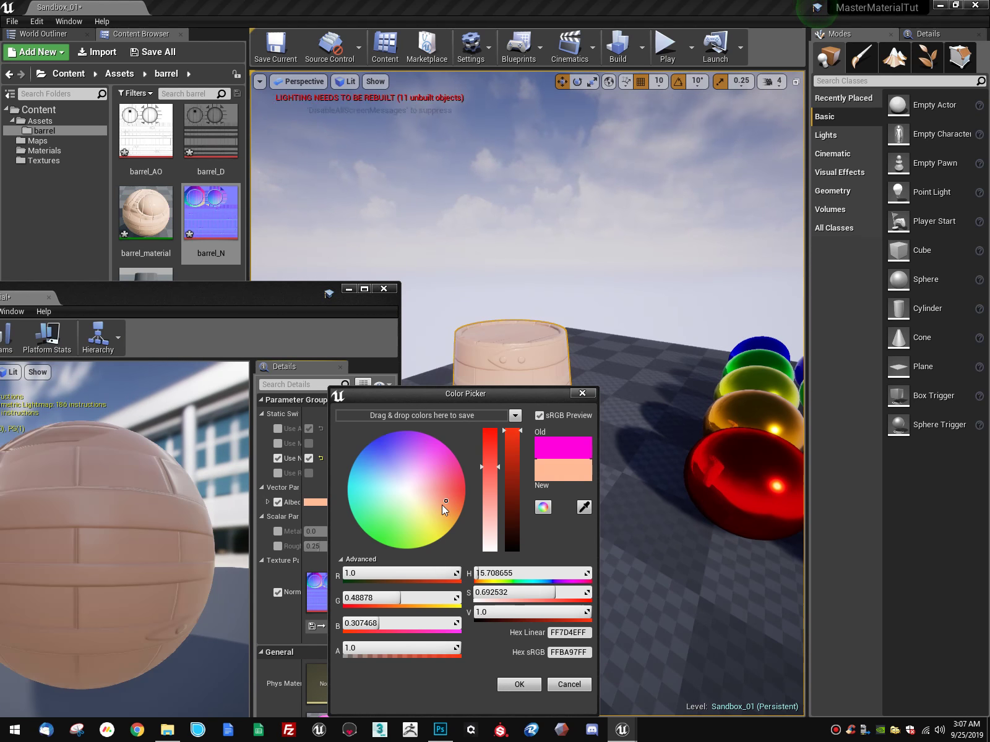
mouse_move(442, 505)
left_mouse_down()
mouse_move(428, 545)
mouse_move(469, 525)
mouse_move(490, 481)
mouse_move(456, 498)
mouse_move(469, 512)
left_mouse_up()
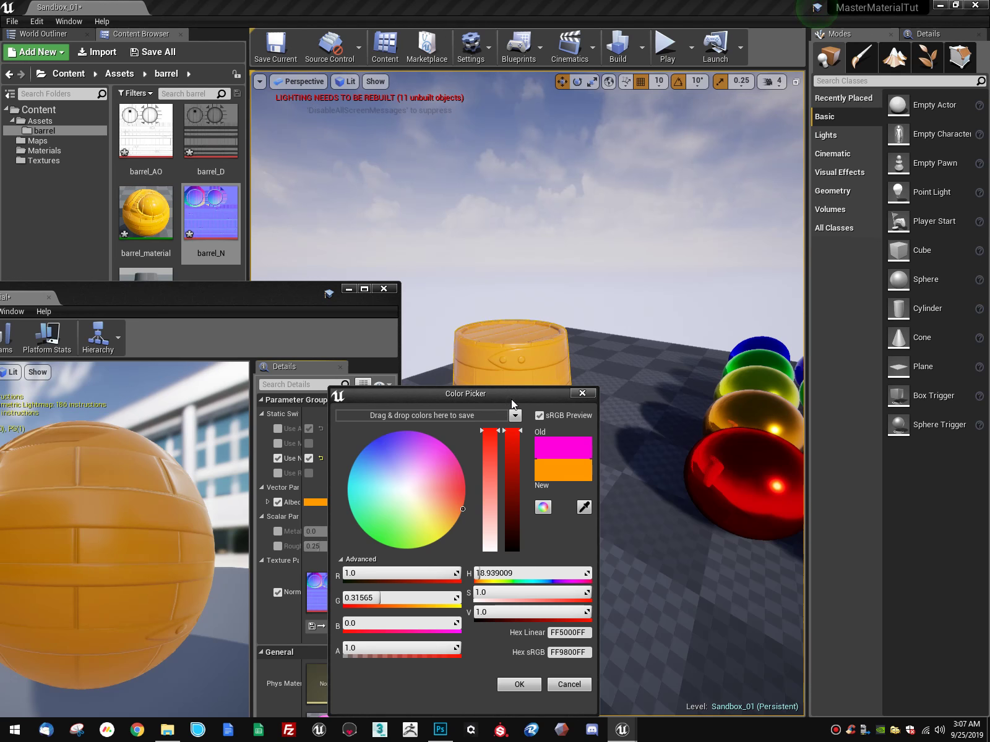
mouse_move(511, 399)
left_mouse_down()
mouse_move(784, 238)
mouse_move(774, 254)
left_mouse_up()
mouse_move(710, 359)
left_mouse_down()
mouse_move(699, 403)
mouse_move(724, 383)
left_mouse_up()
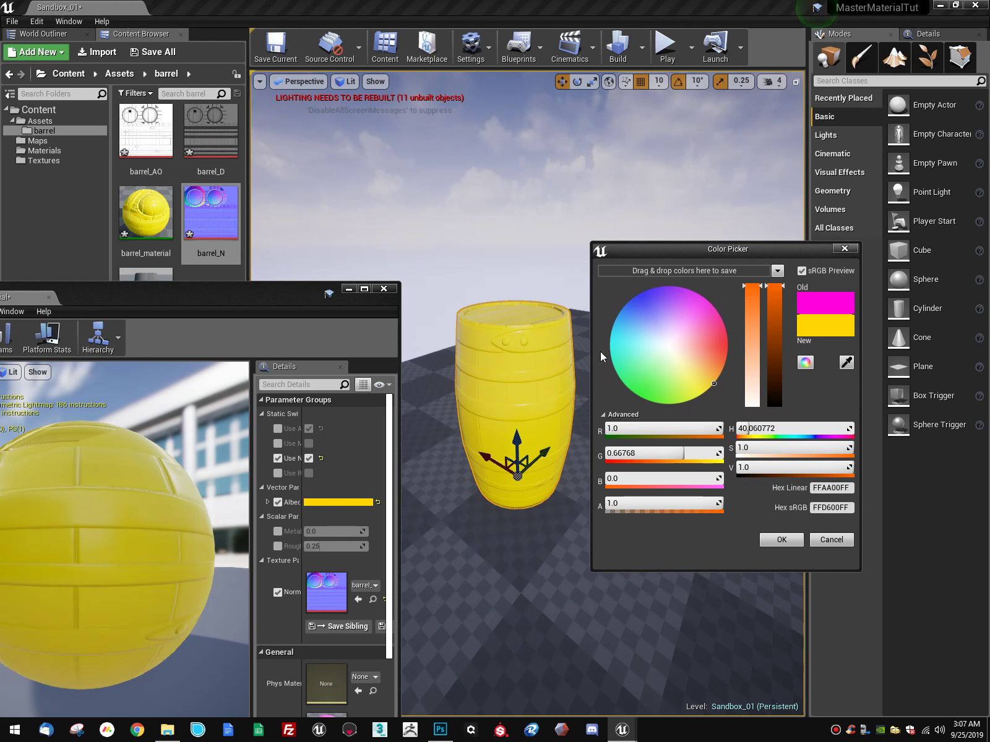
Step: Override barrel_material's metalness with 1.0 and enable its roughness override
left_click(277, 532)
left_click_drag(322, 531, 378, 532)
left_click(277, 546)
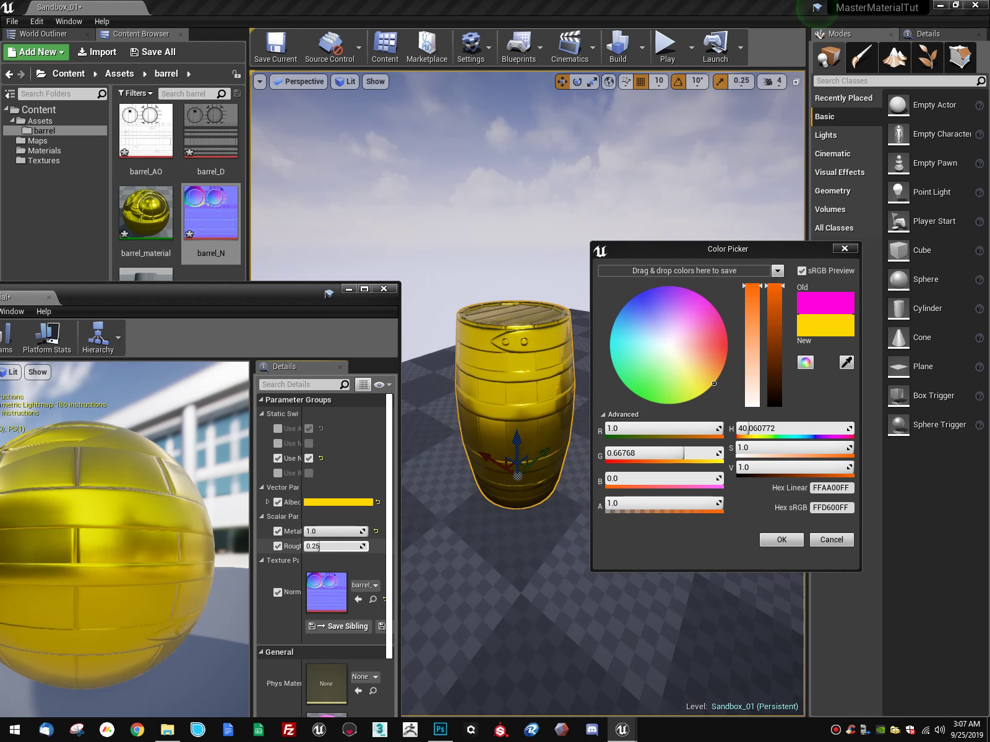
Step: Duplicate the gold barrel in the level and place the copy right beside the original
mouse_move(539, 451)
right_mouse_down()
mouse_move(538, 377)
mouse_move(537, 415)
mouse_move(557, 462)
mouse_move(539, 461)
mouse_move(548, 463)
right_mouse_up()
mouse_move(486, 393)
right_mouse_down()
mouse_move(458, 393)
mouse_move(514, 393)
mouse_move(483, 394)
right_mouse_up()
right_click_drag(567, 464, 591, 466)
mouse_move(511, 511)
right_mouse_down()
mouse_move(504, 520)
mouse_move(510, 511)
right_mouse_up()
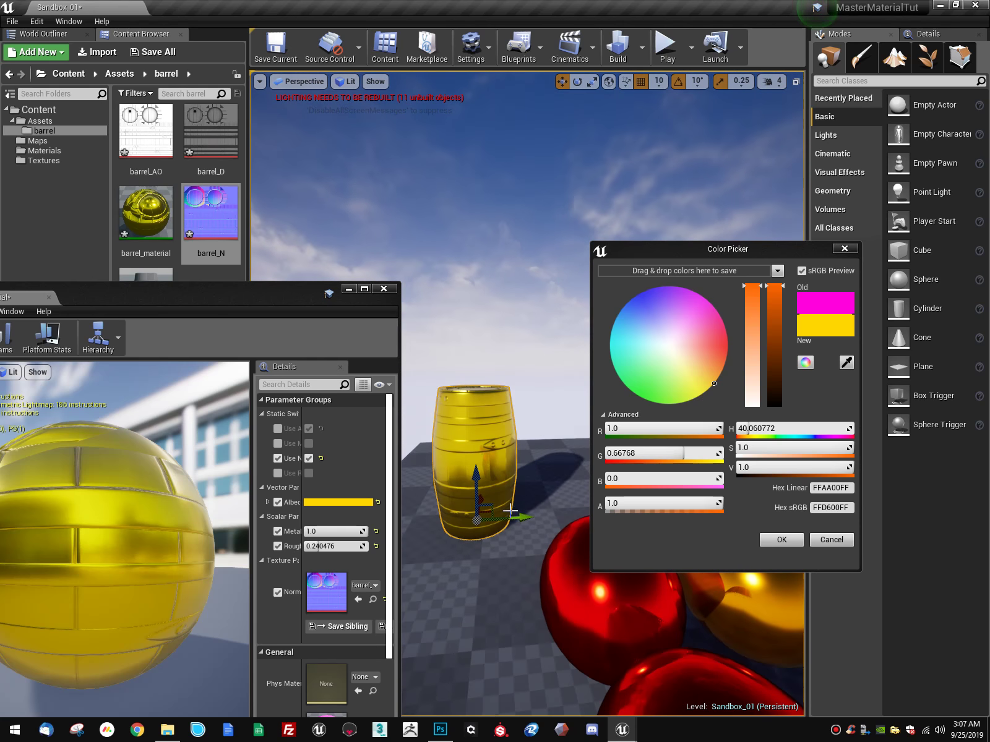
left_click_drag(519, 517, 611, 513, "alt")
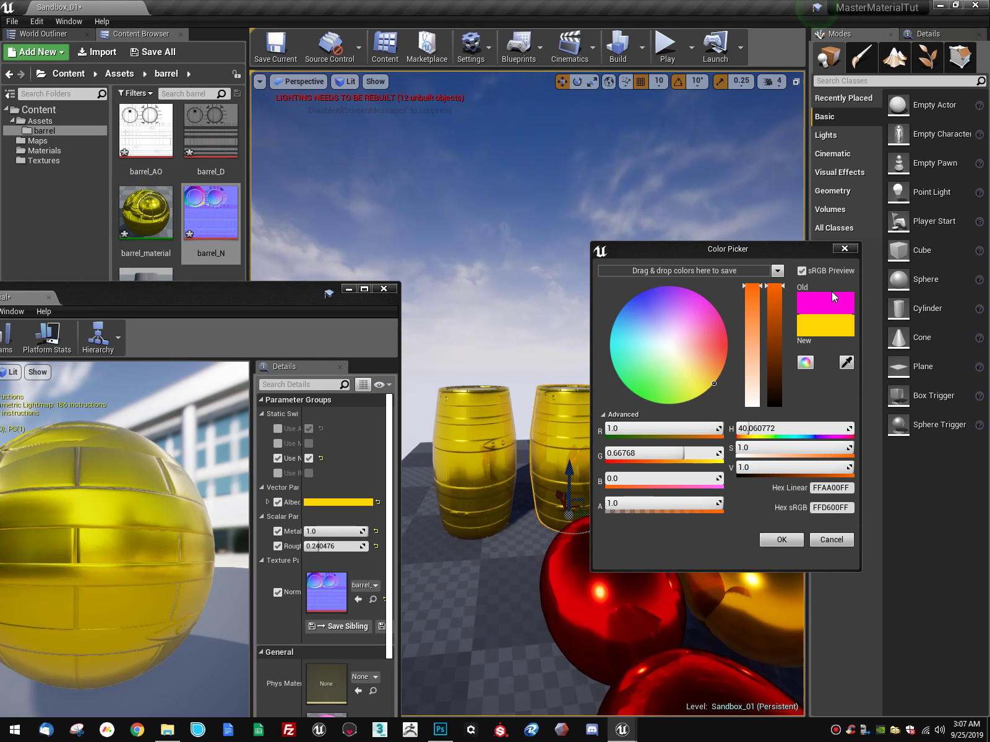
Step: Close the barrel_material editor and duplicate barrel_material as a new instance named barrel_silver
left_click(781, 540)
left_click(384, 289)
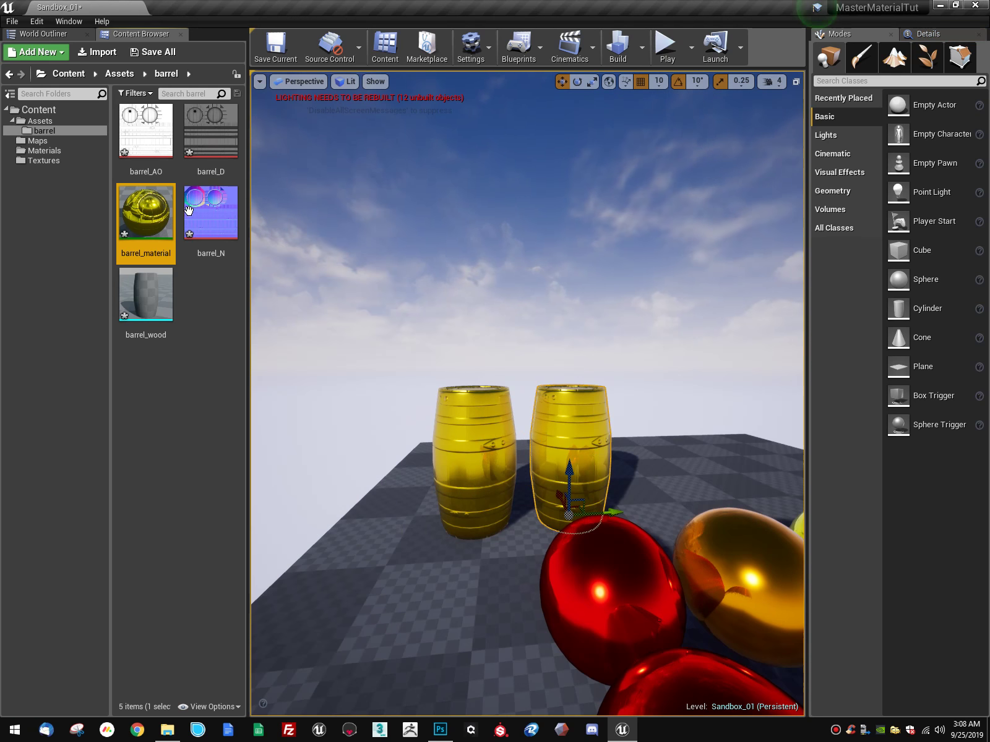
right_click(164, 220)
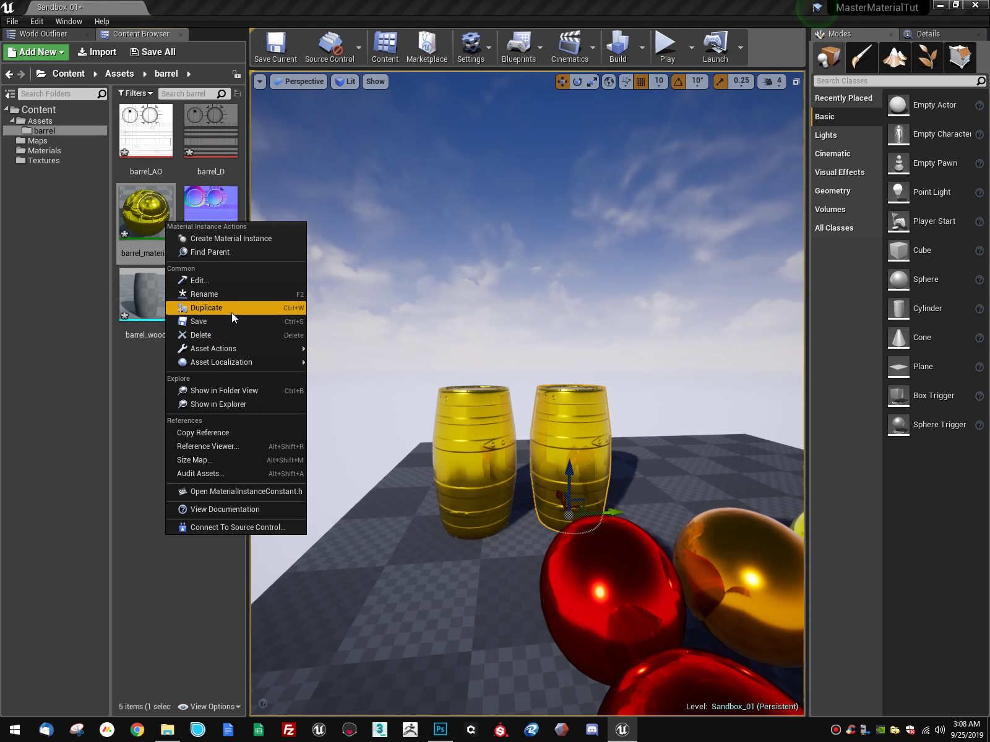
left_click(232, 309)
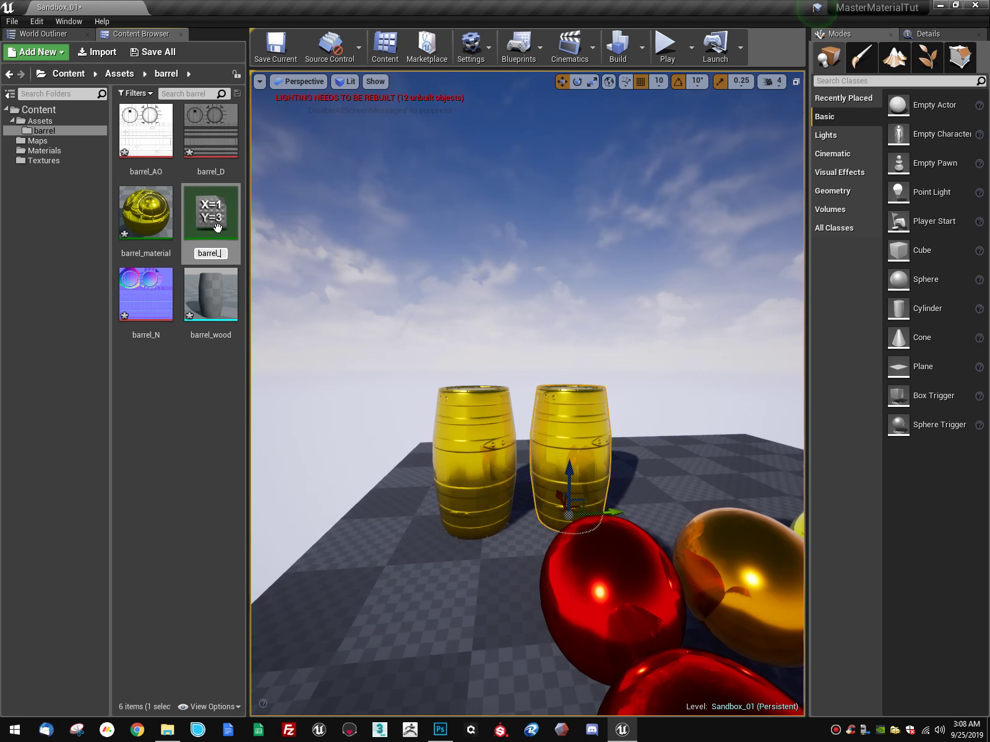
type("barrel_silver")
key("Return")
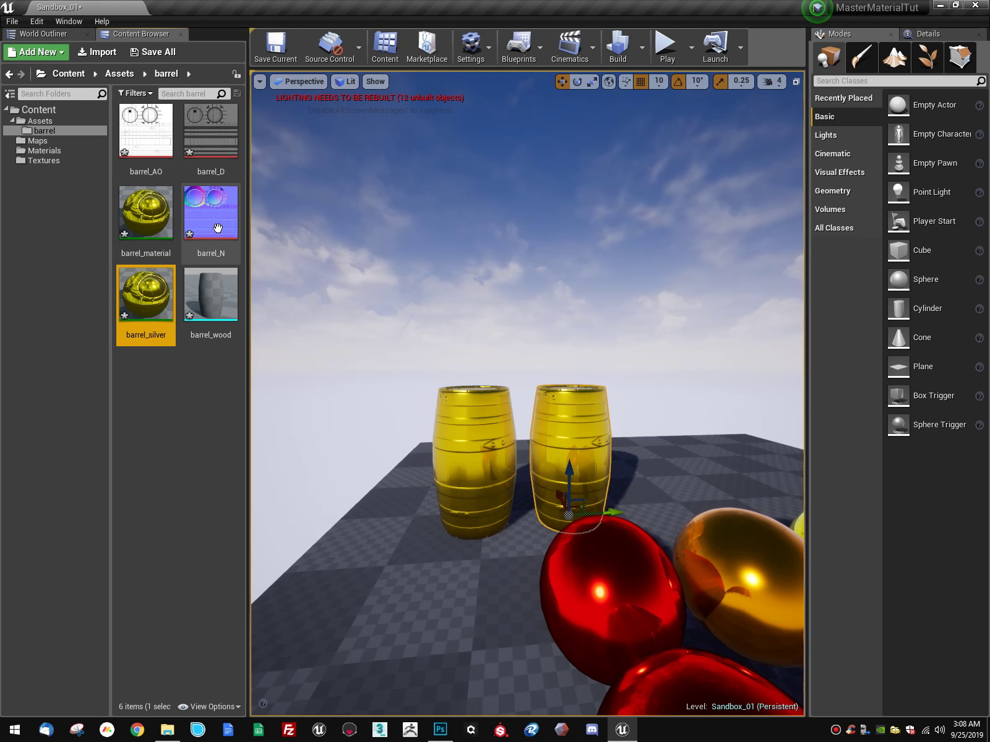
Step: Set the albedo colour of barrel_silver to a light orange, hex sRGB FFAB69FF
double_click(142, 288)
left_click(668, 344)
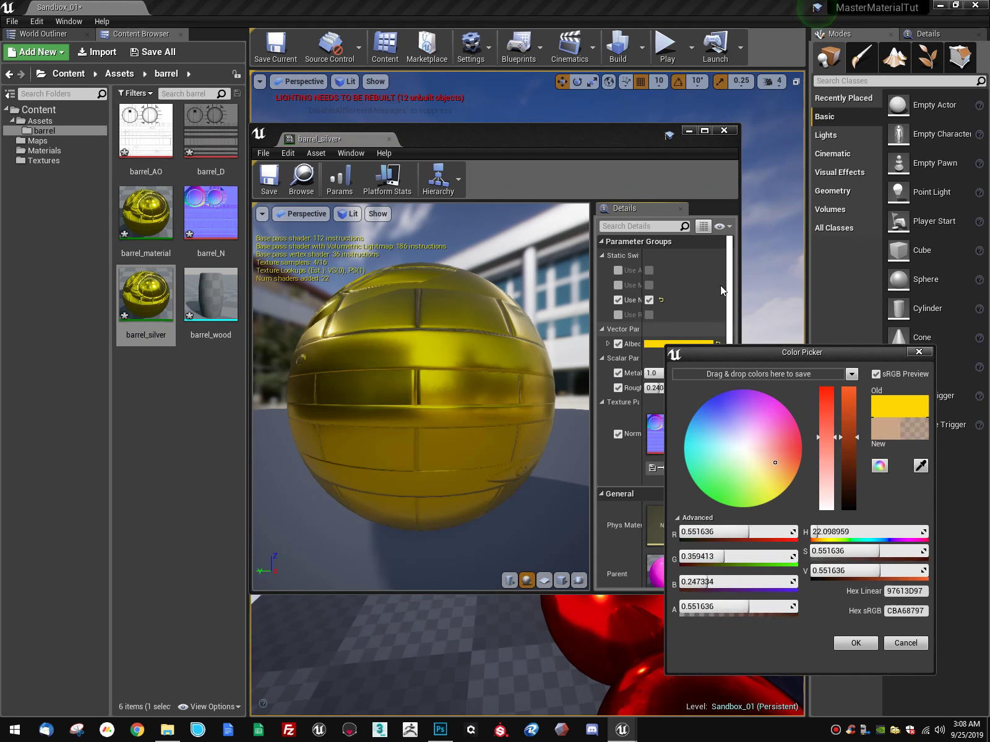
left_click_drag(785, 486, 812, 468)
left_click_drag(879, 553, 857, 554)
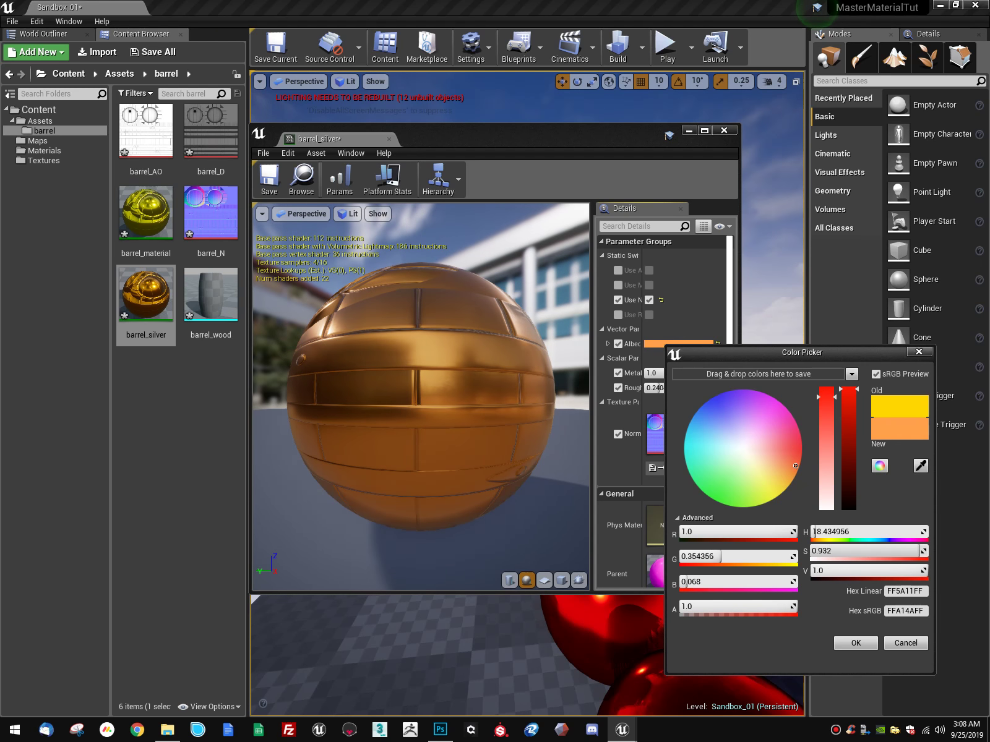
left_click_drag(918, 551, 911, 551)
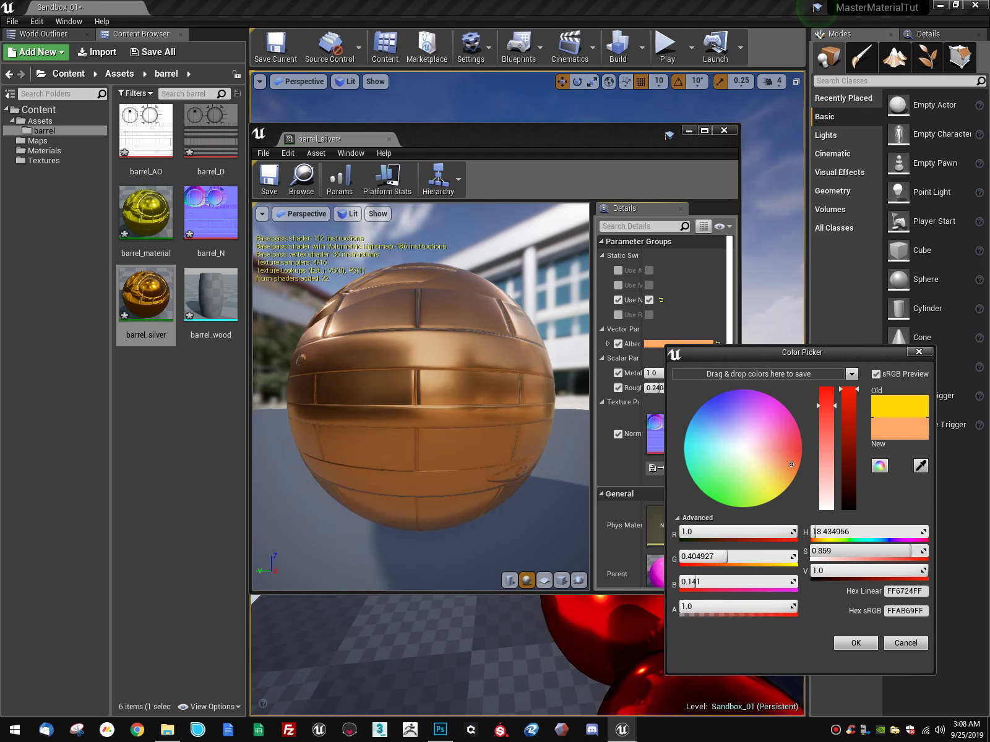
left_click(856, 644)
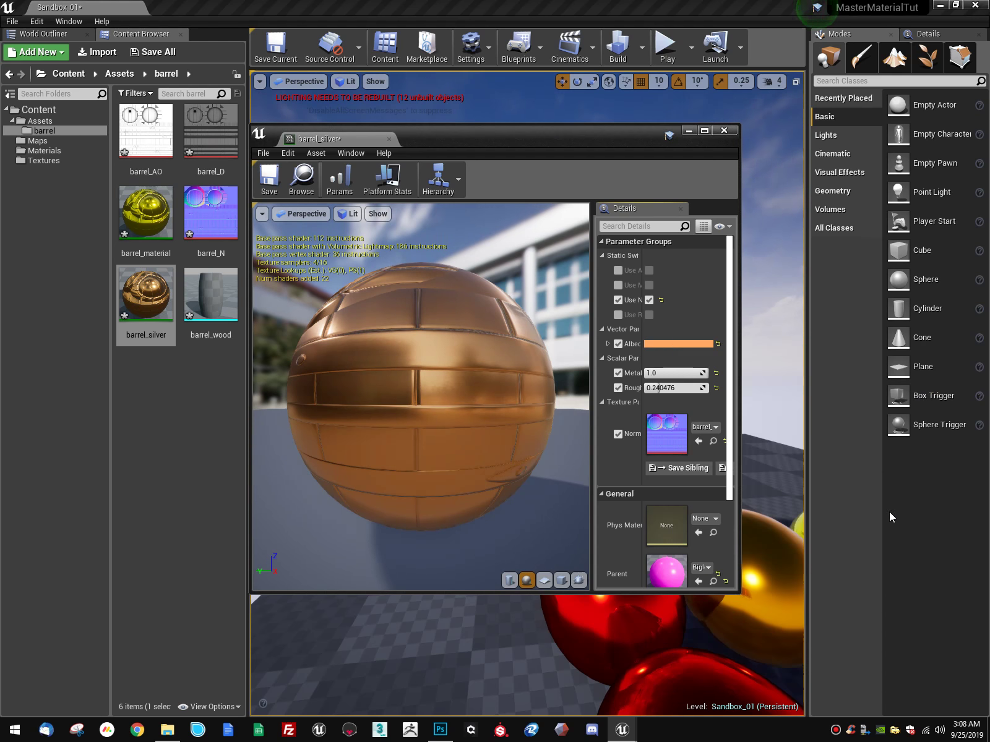
Step: Apply barrel_silver to the copied barrel in the level and rename the instance barrel_bronze
left_click_drag(485, 152, 206, 508)
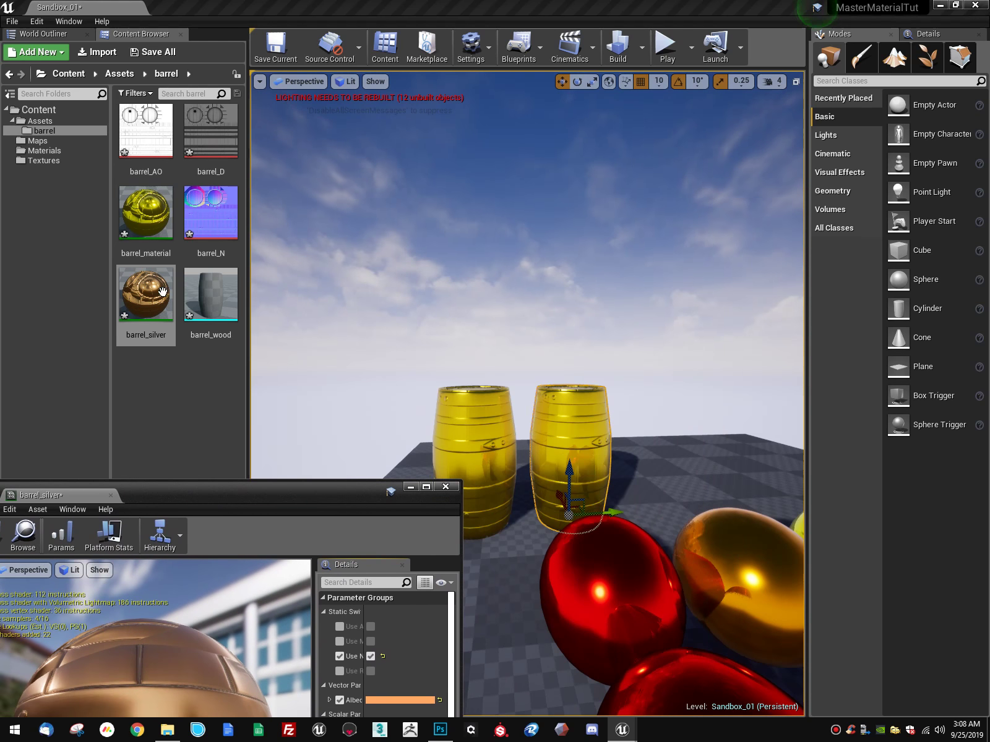
left_click_drag(146, 294, 575, 455)
left_click(161, 335)
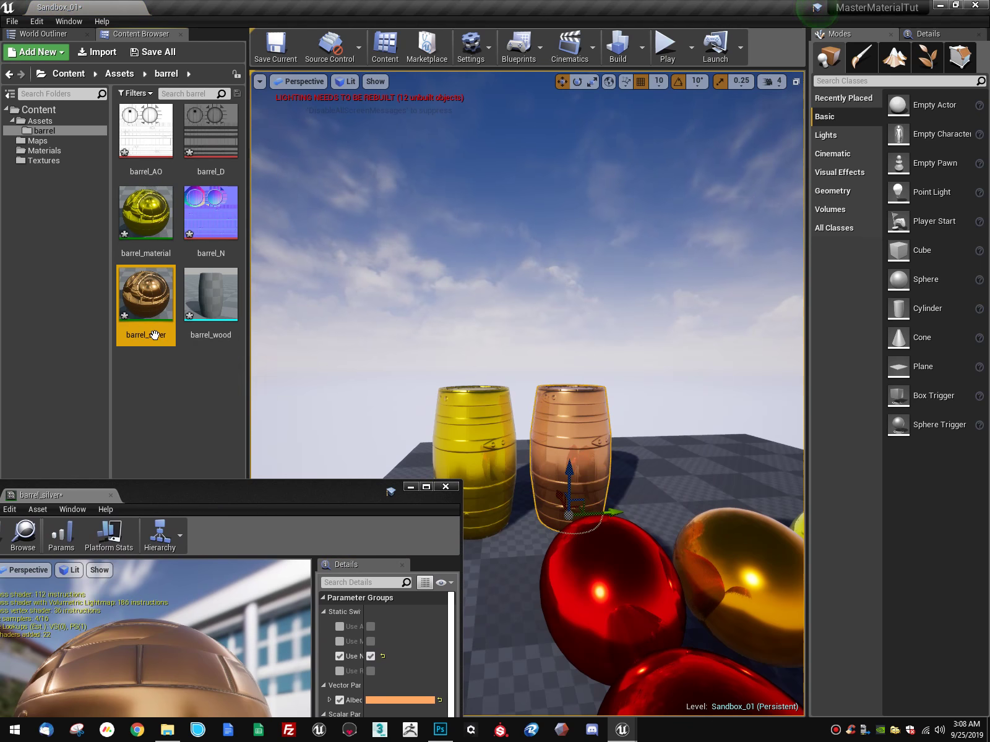
left_click(162, 336)
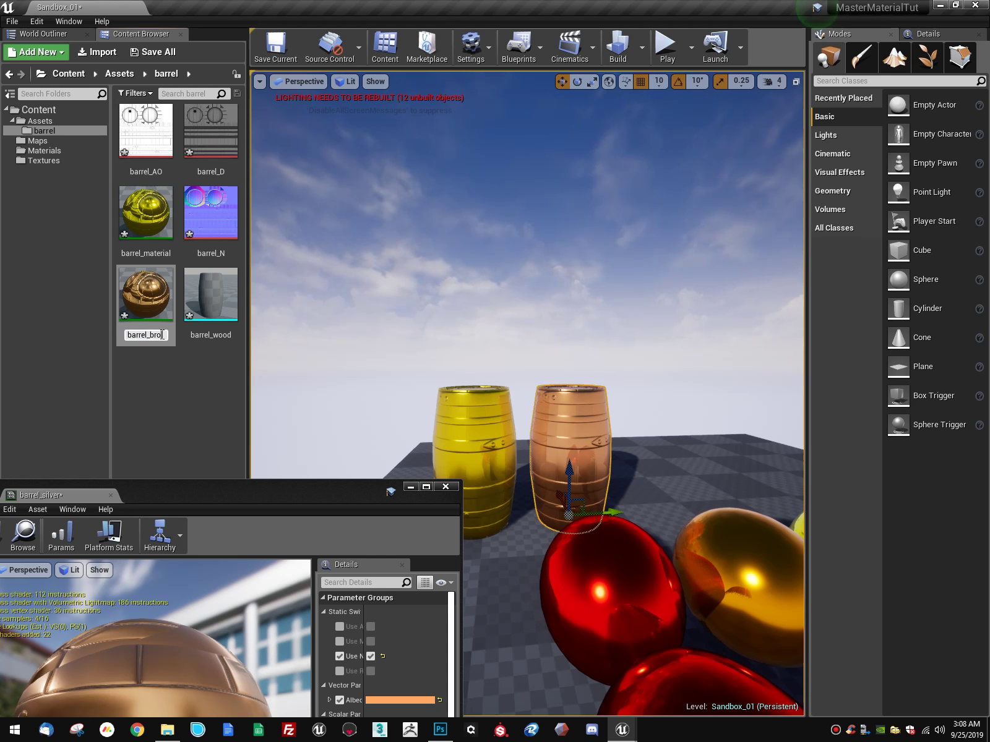
key("Return")
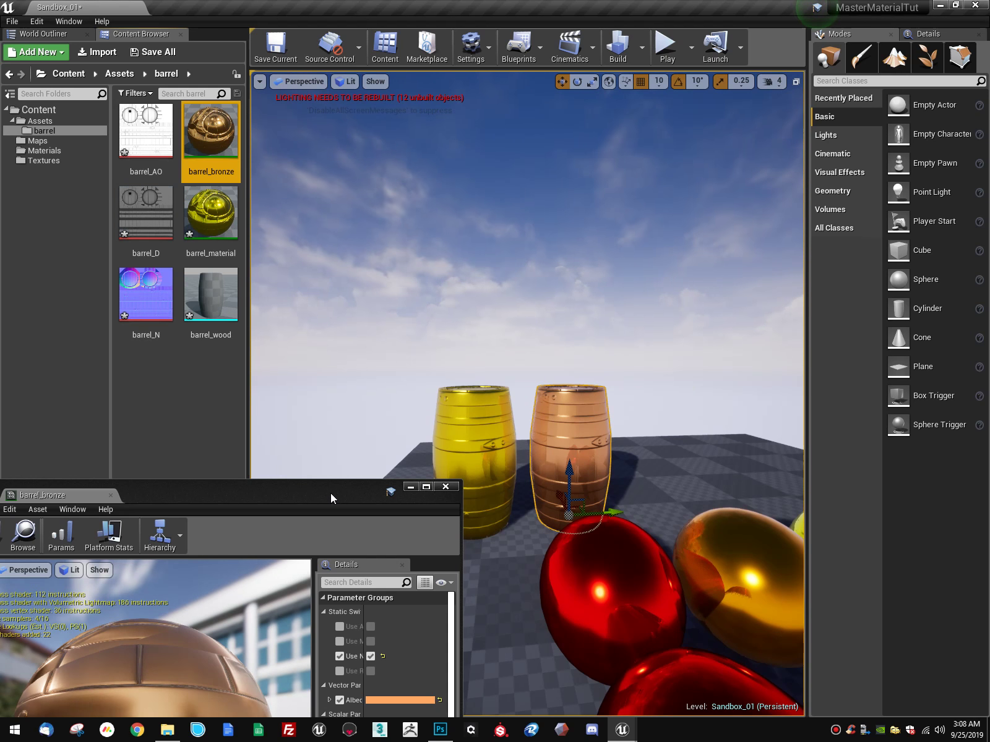
Step: Duplicate the bronze barrel in the level and place the copy beside it to form a row of three
left_click_drag(331, 494, 263, 383)
left_click_drag(619, 481, 703, 473, "alt")
left_click_drag(242, 384, 266, 434)
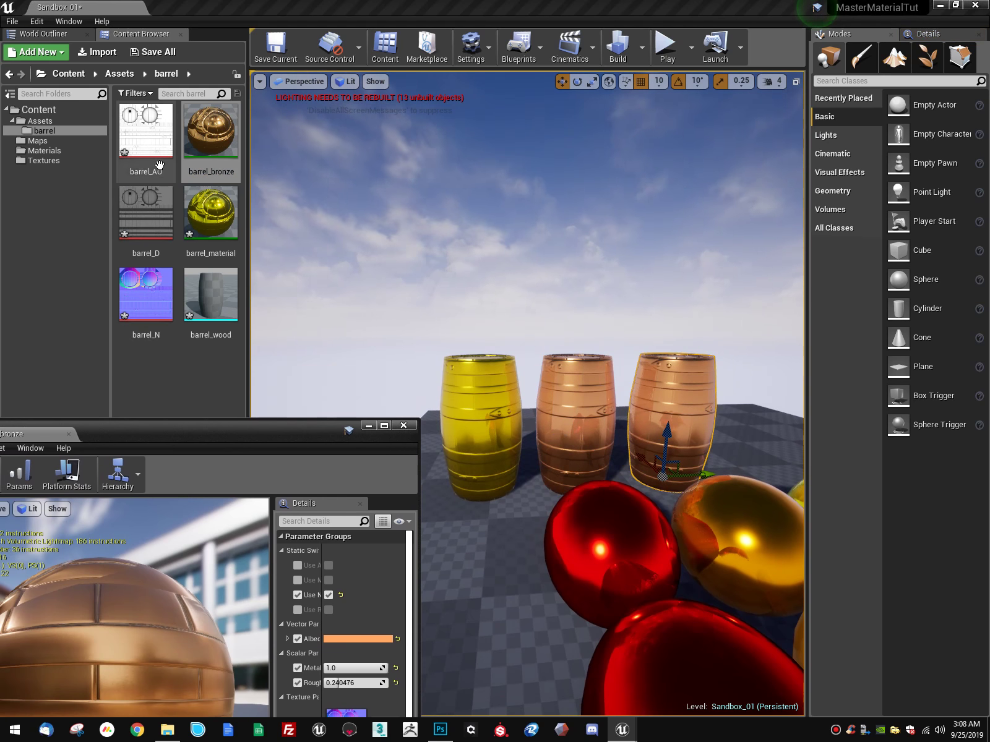
Step: Duplicate barrel_material in the barrel folder and name the copy barrel_silver
left_click(219, 211)
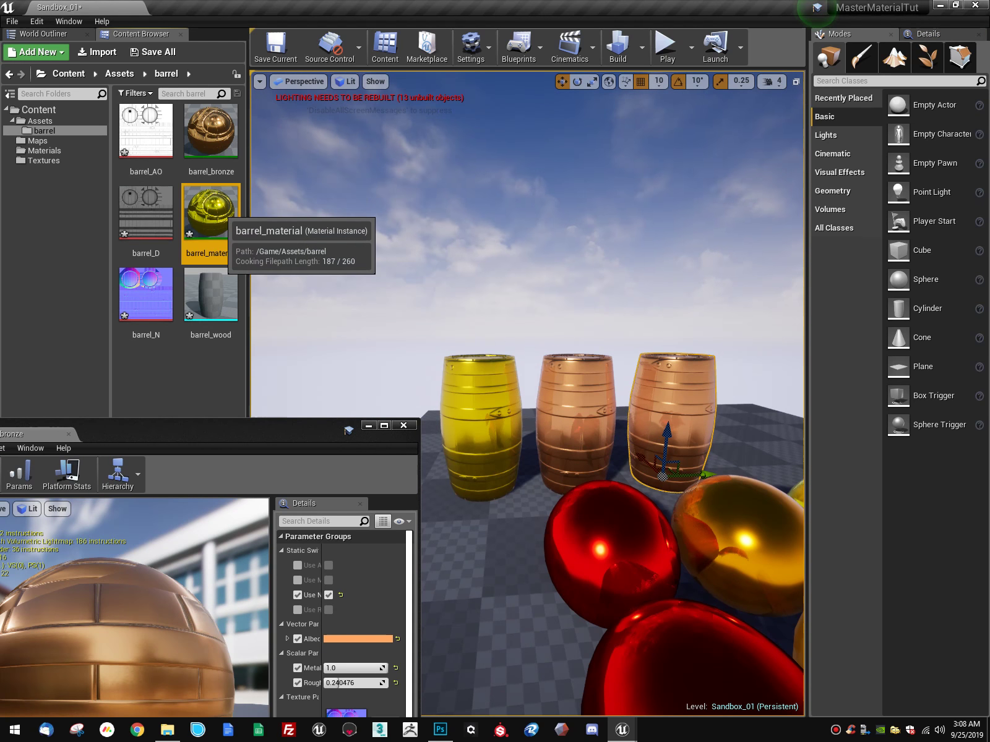
right_click(215, 220)
left_click(272, 306)
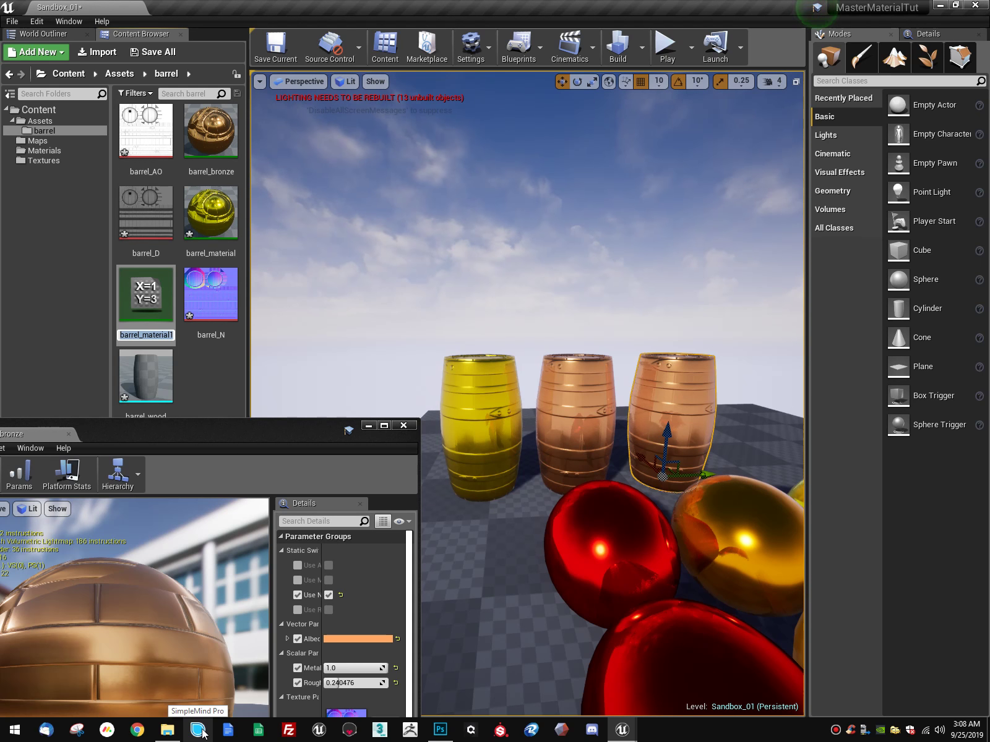
key("BackSpace")
key("BackSpace")
key("BackSpace")
key("BackSpace")
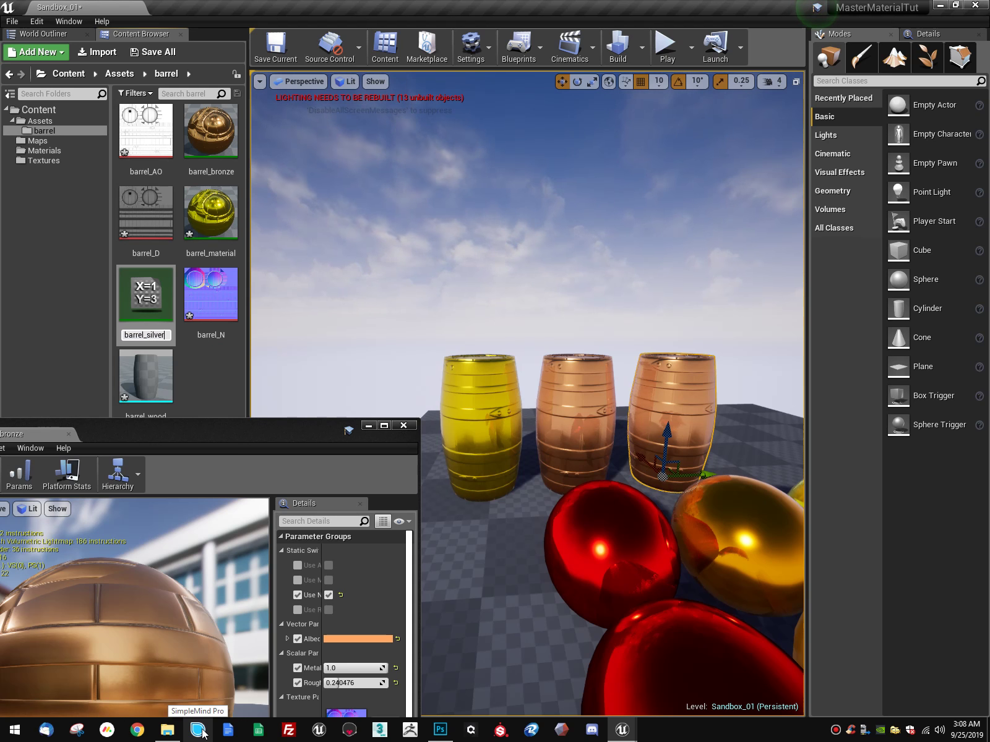
key("Return")
Step: Set the albedo colour of barrel_silver to a near-white lavender, hex sRGB F9F2FFFF
left_click_drag(270, 431, 287, 322)
double_click(212, 291)
left_click(367, 524)
left_click(450, 489)
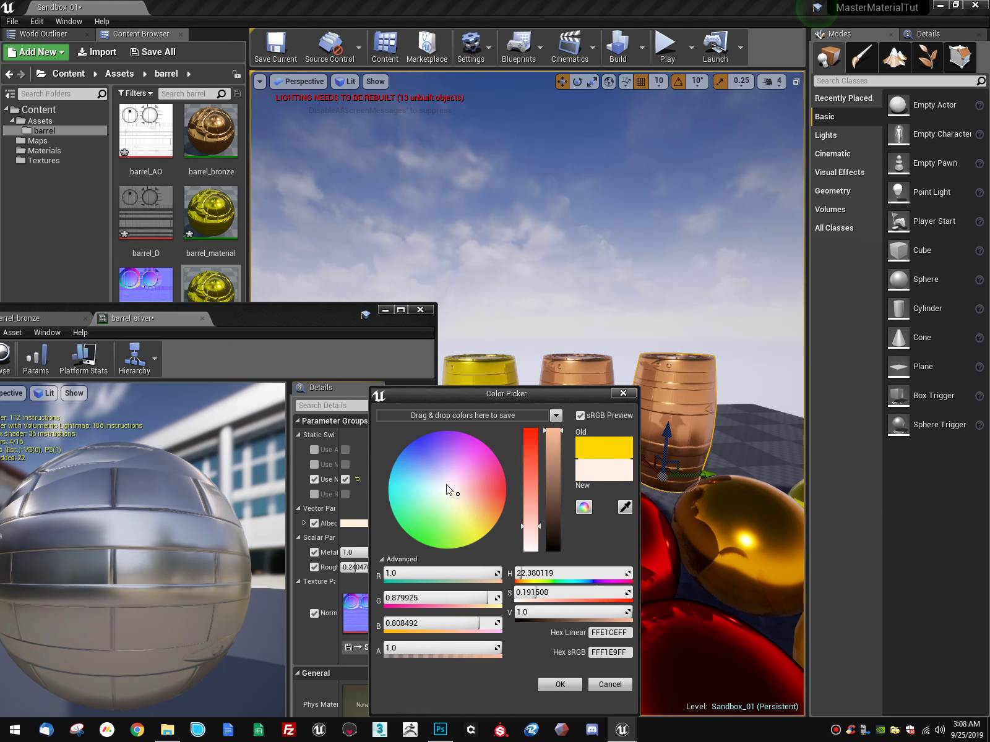
left_click(542, 537)
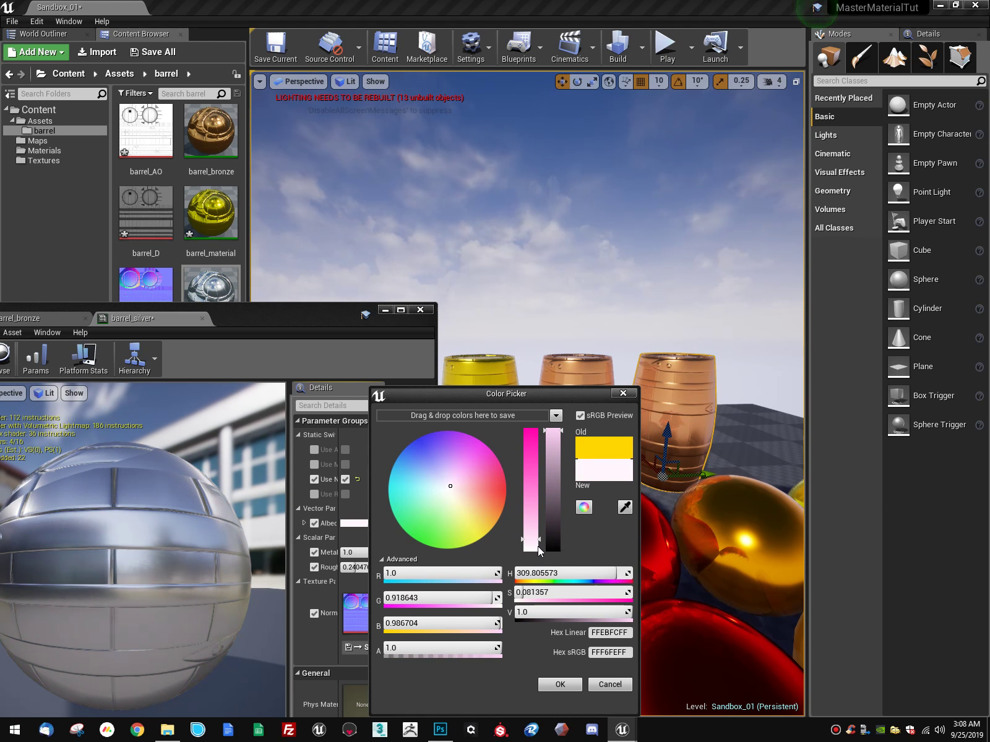
left_click_drag(537, 545, 537, 552)
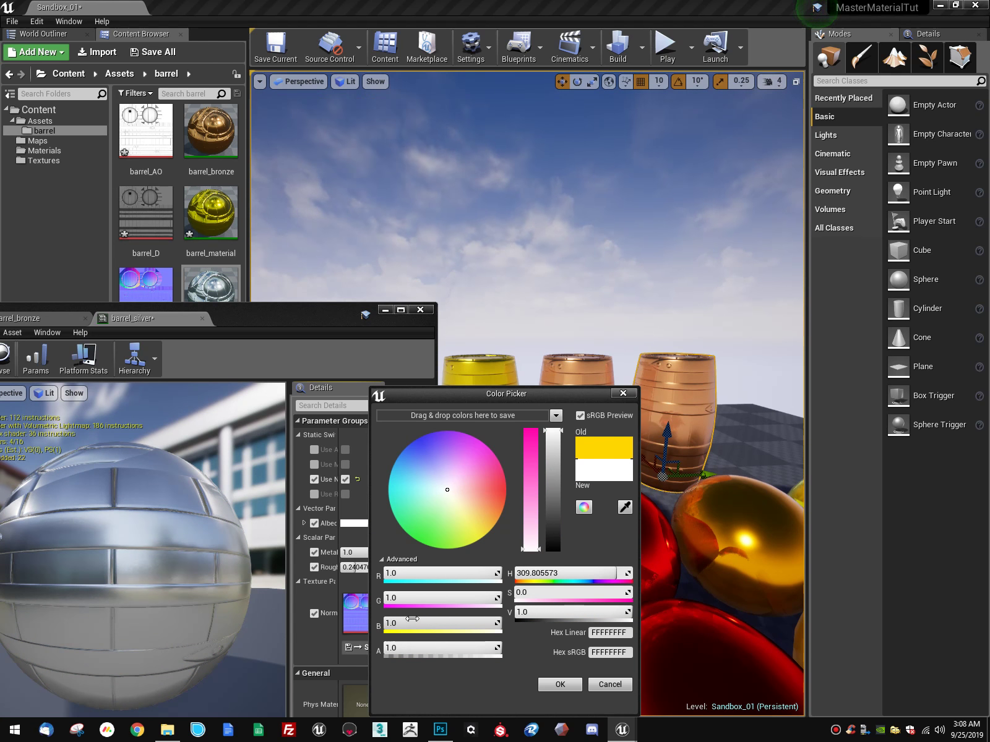
mouse_move(498, 623)
left_mouse_down()
mouse_move(481, 596)
mouse_move(499, 573)
left_mouse_up()
left_click_drag(539, 536, 539, 529)
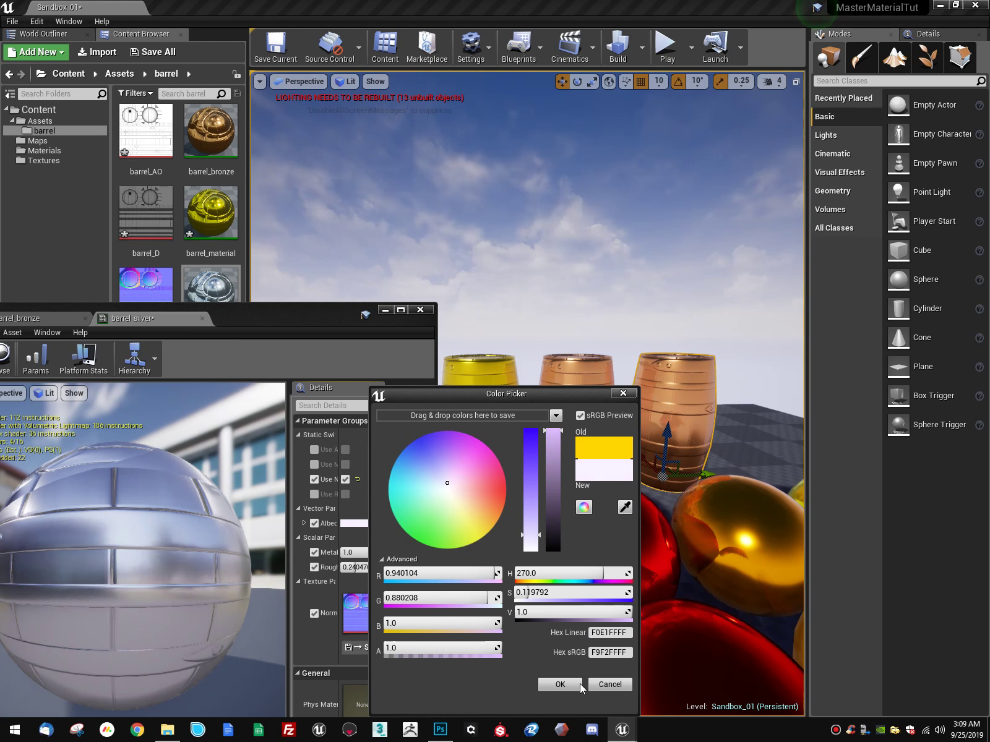
left_click(560, 684)
Step: Apply barrel_silver to the middle barrel in the level and close the material instance editor
left_click_drag(287, 321, 290, 426)
left_click_drag(210, 296, 676, 411)
mouse_move(576, 388)
right_mouse_down()
mouse_move(577, 371)
mouse_move(604, 403)
mouse_move(591, 402)
right_mouse_up()
key("w")
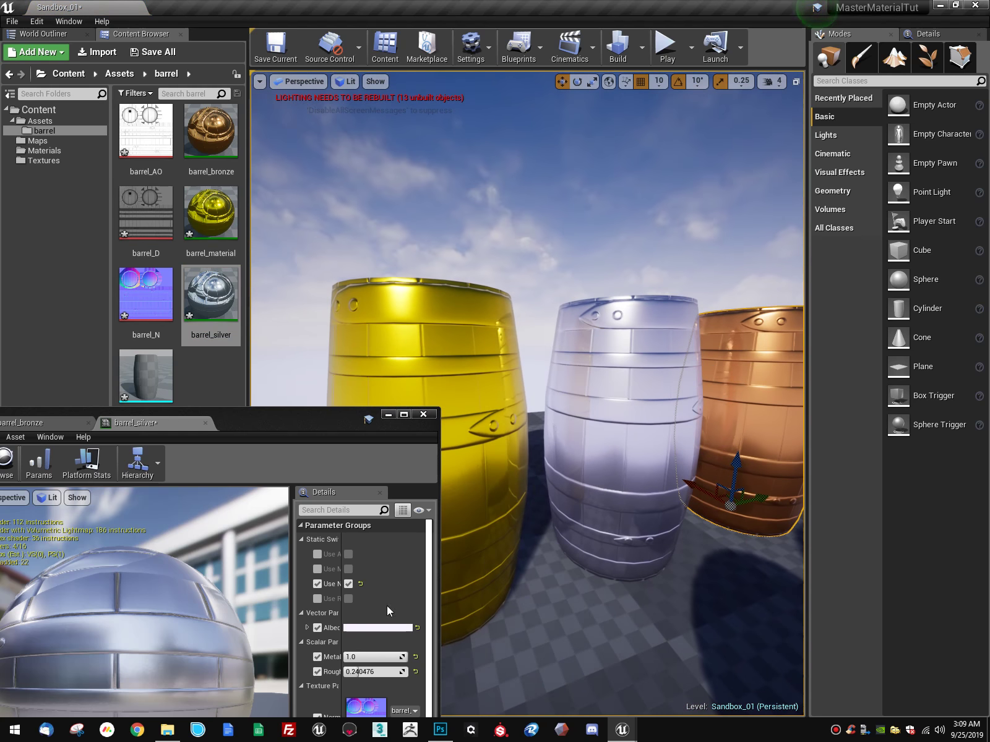
left_click_drag(325, 418, 283, 313)
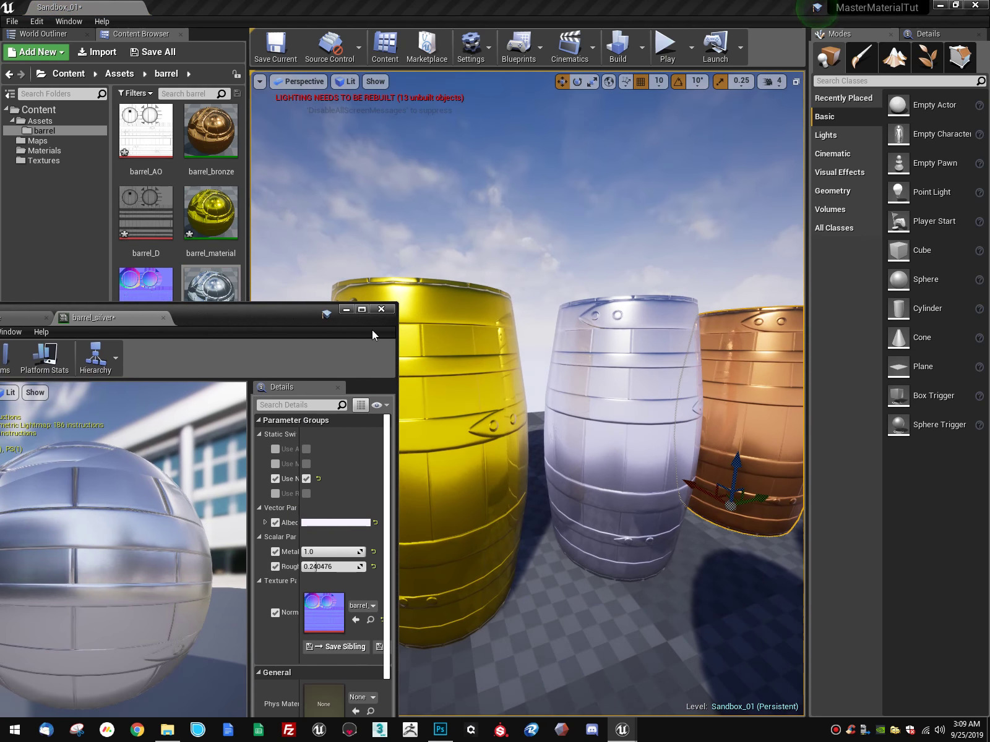
left_click(381, 308)
Step: Examine the gold, silver and bronze barrels together with the coloured metal and plastic spheres from several viewpoints
key("s")
right_click_drag(665, 287, 718, 315)
right_click_drag(674, 347, 557, 350)
key("w")
key("a")
key("d")
key("s")
key("w")
key("s")
key("w")
key("a")
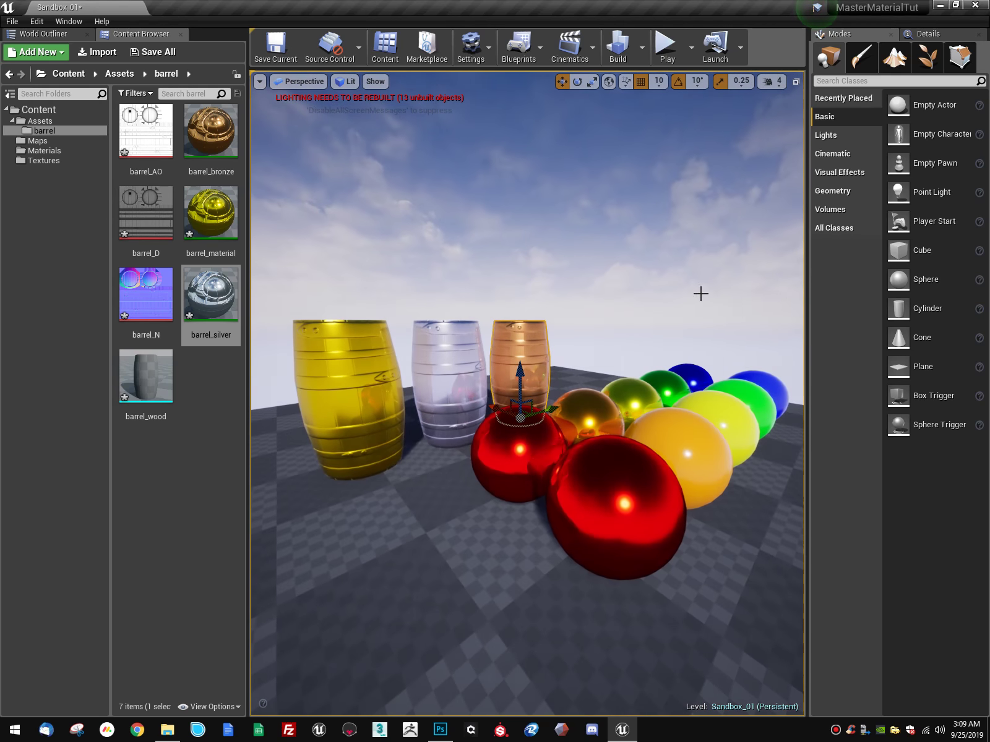
key("d")
right_click_drag(701, 294, 665, 346)
key("w")
key("s")
key("w")
key("a")
key("s")
key("d")
key("s")
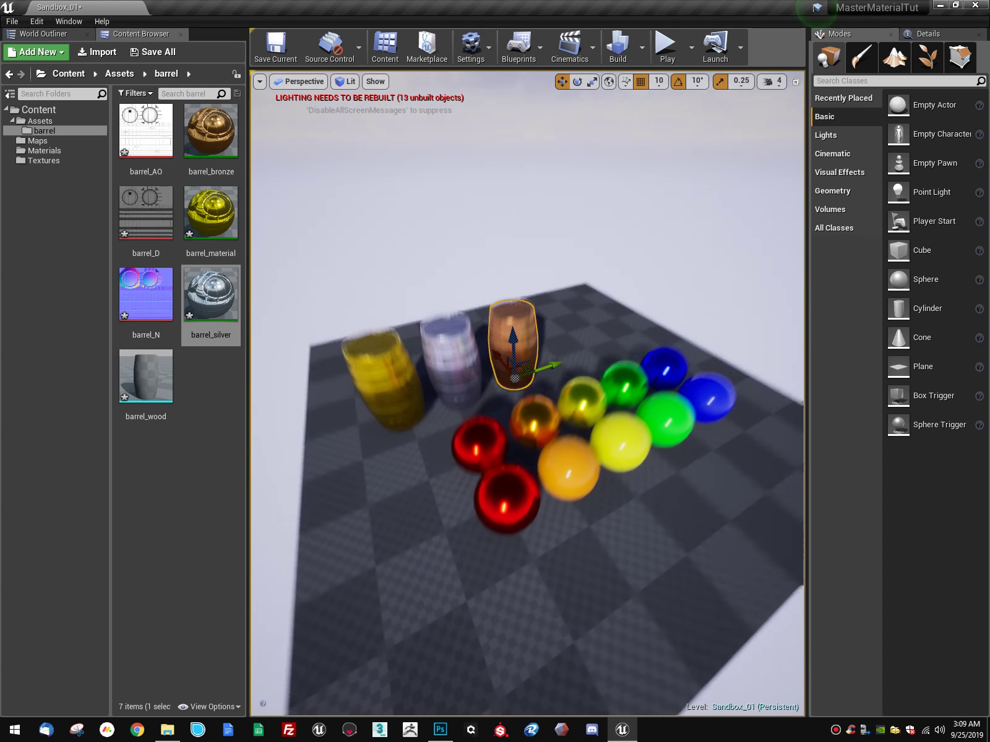
right_click_drag(665, 346, 712, 300)
key("w")
key("a")
key("s")
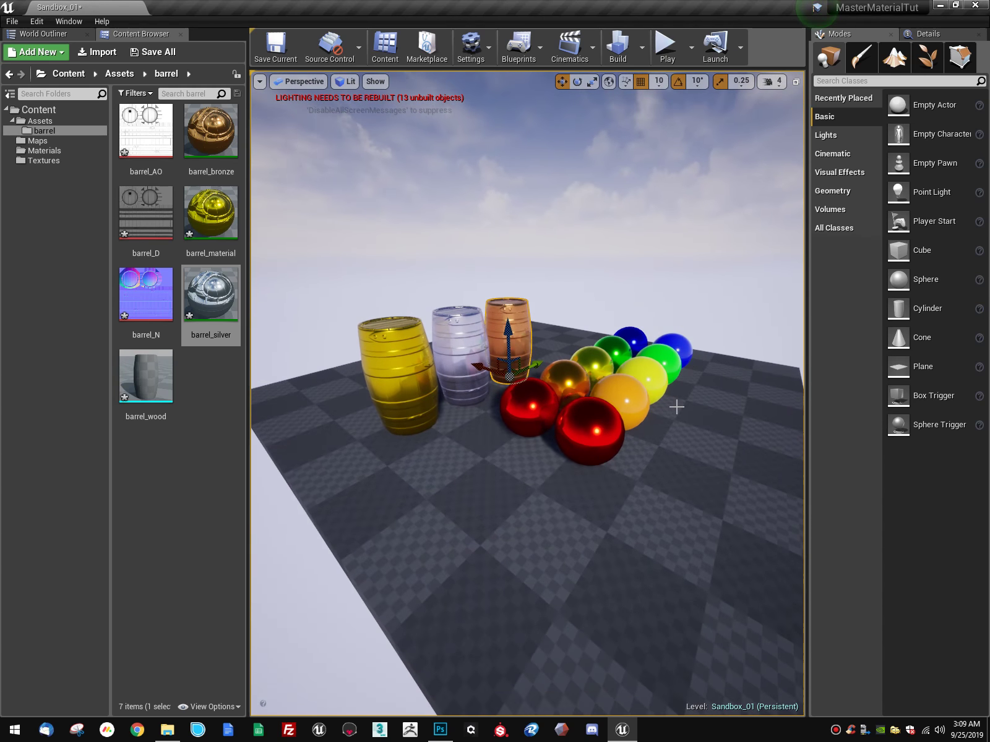